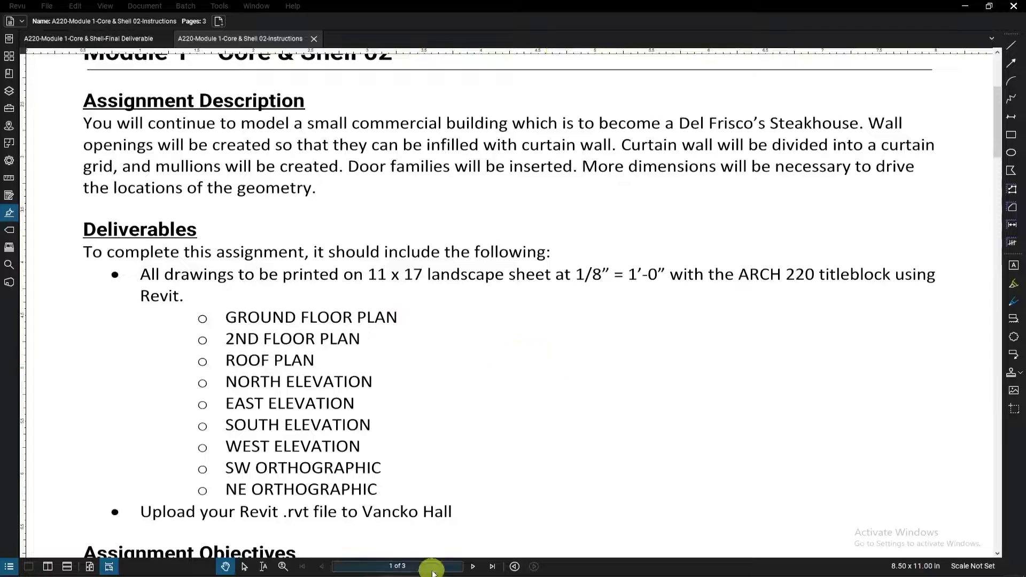
- Review the assignment instructions and the East Patio Elevation sheet A2.5 in the final deliverable PDF
scroll(442, 409, down, 4)
scroll(442, 410, down, 10)
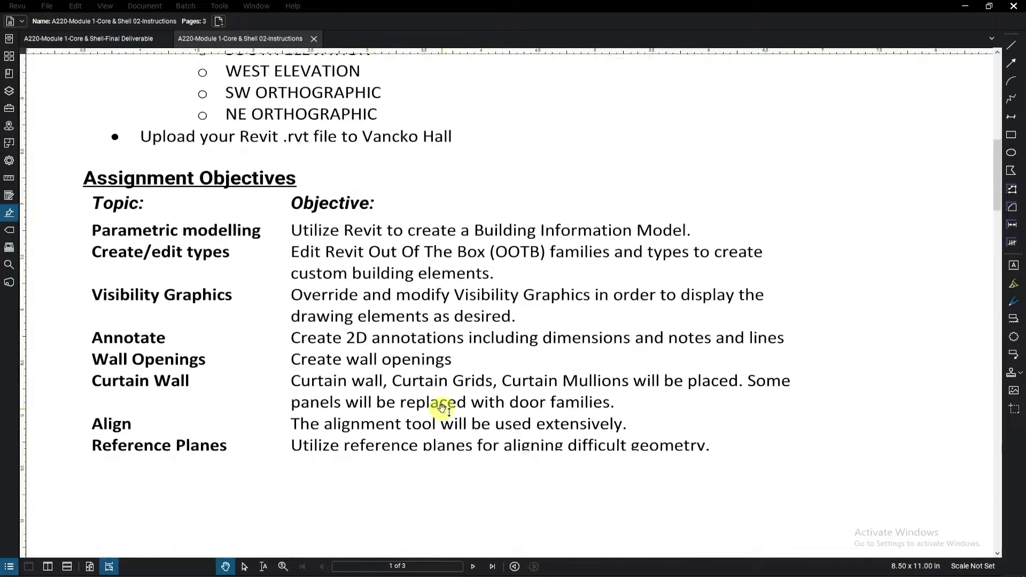
scroll(442, 409, down, 3)
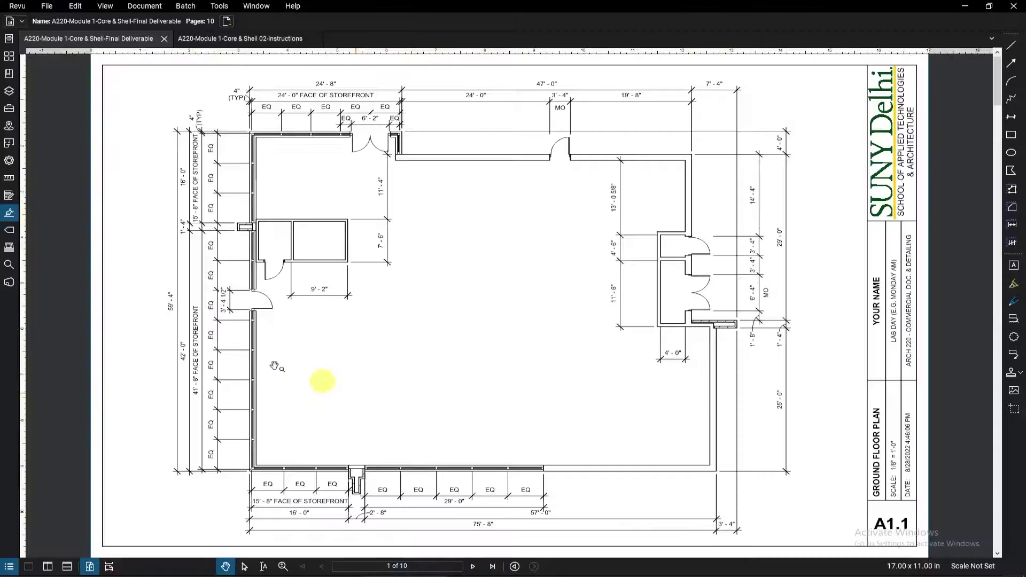
click(494, 567)
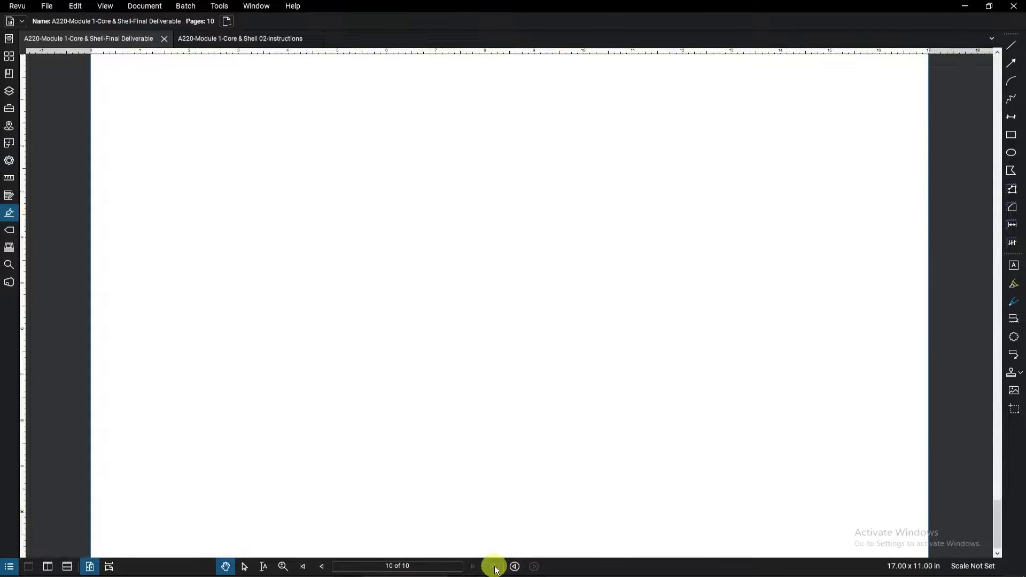
scroll(636, 500, up, 2)
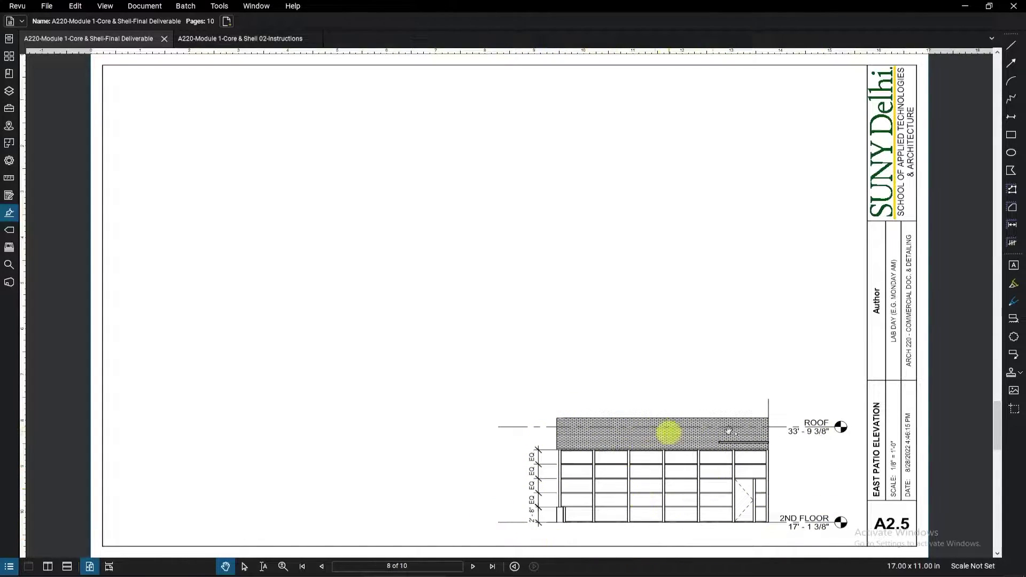
- Switch to Revit and open the 2ND FLOOR PLAN view, showing the patio area
mouse_move(319, 575)
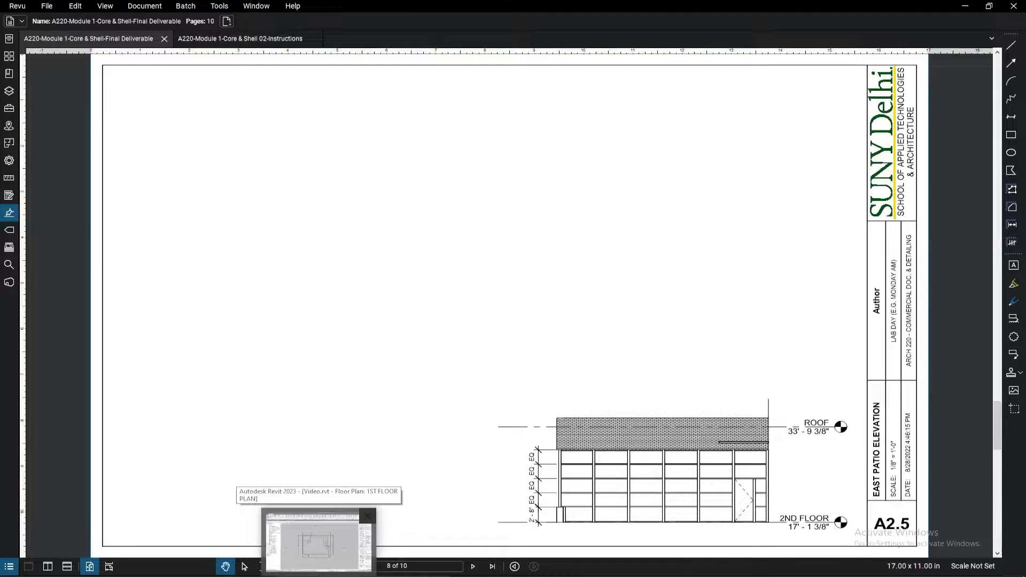
click(318, 542)
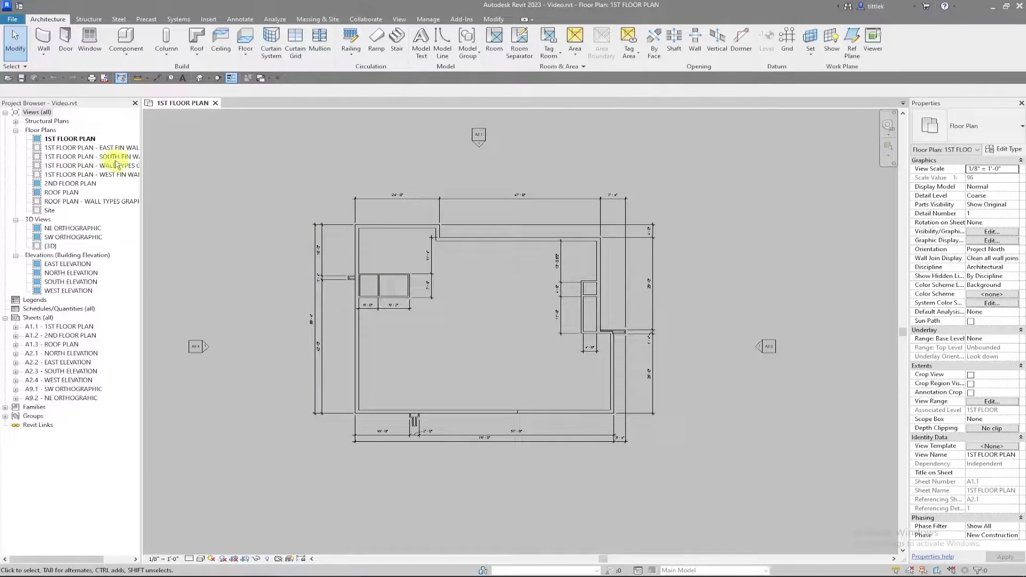
double_click(70, 184)
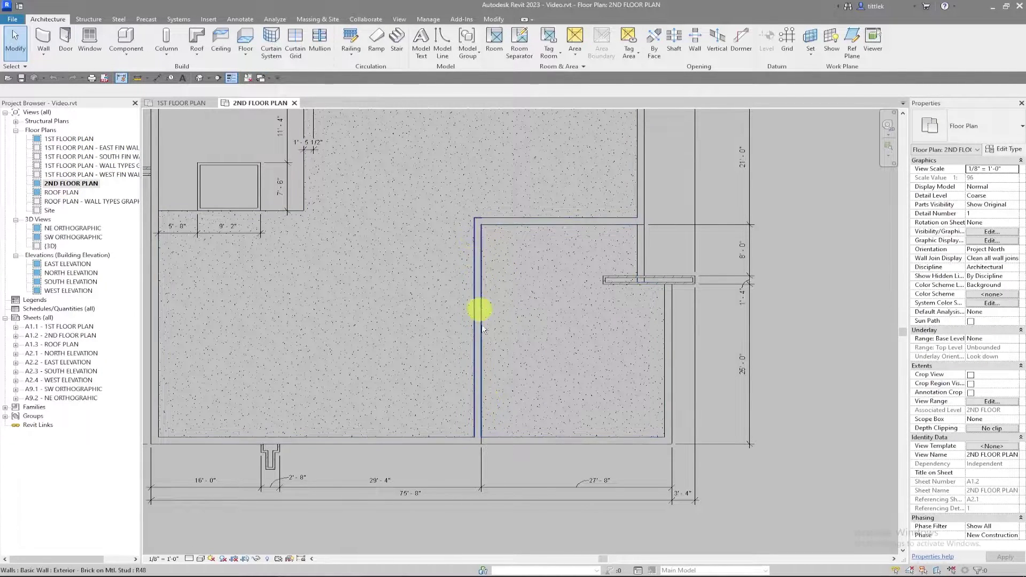
scroll(475, 432, down, 2)
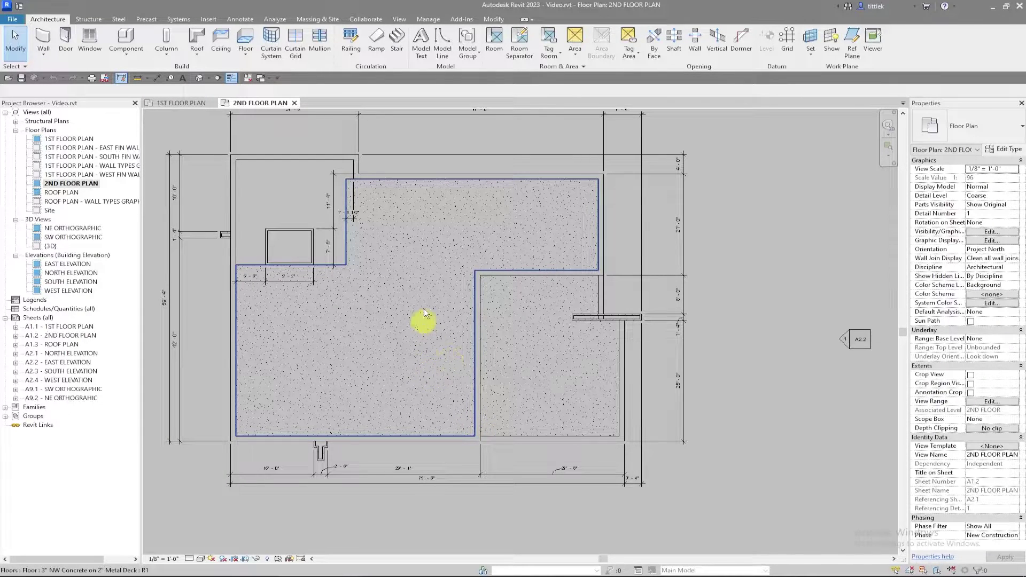
- Place a Building Elevation marker inside the patio area, facing west toward the brick wall
click(399, 20)
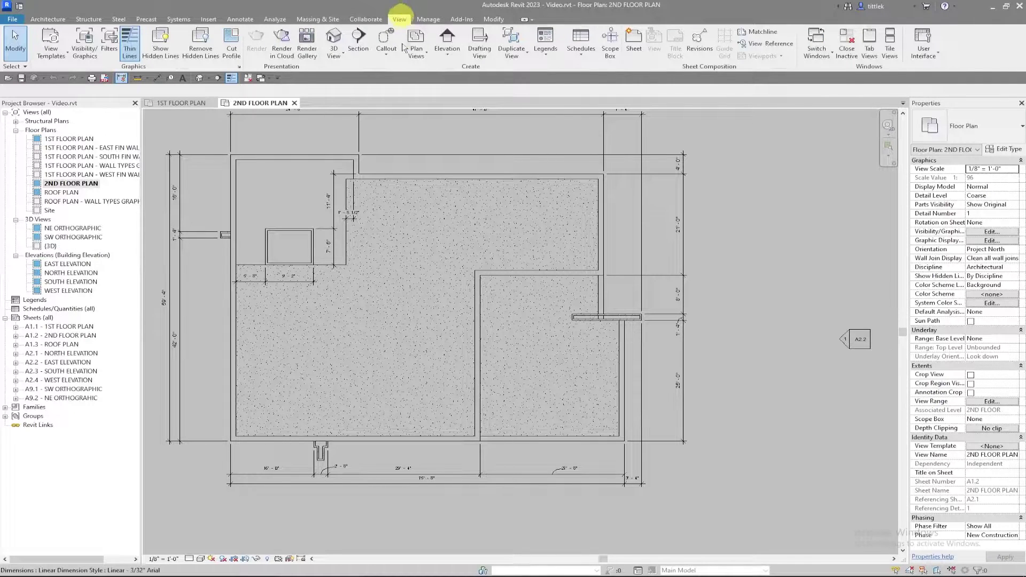
click(612, 53)
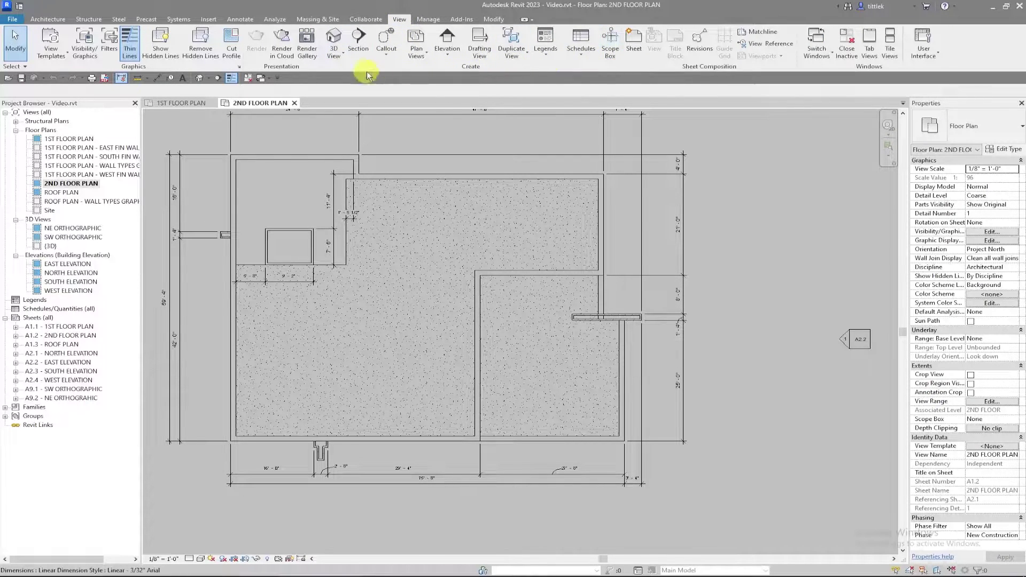
click(447, 38)
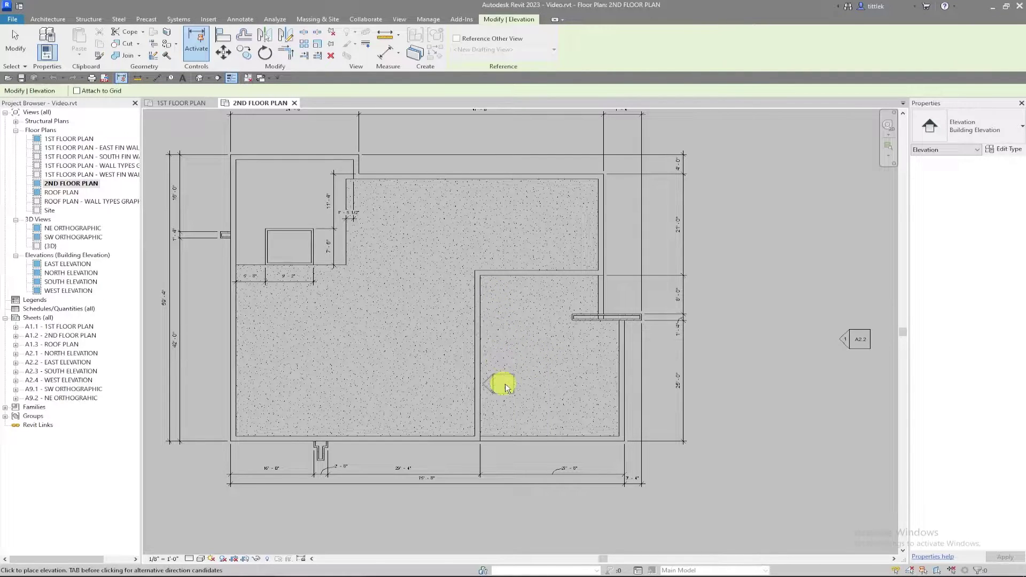
click(541, 359)
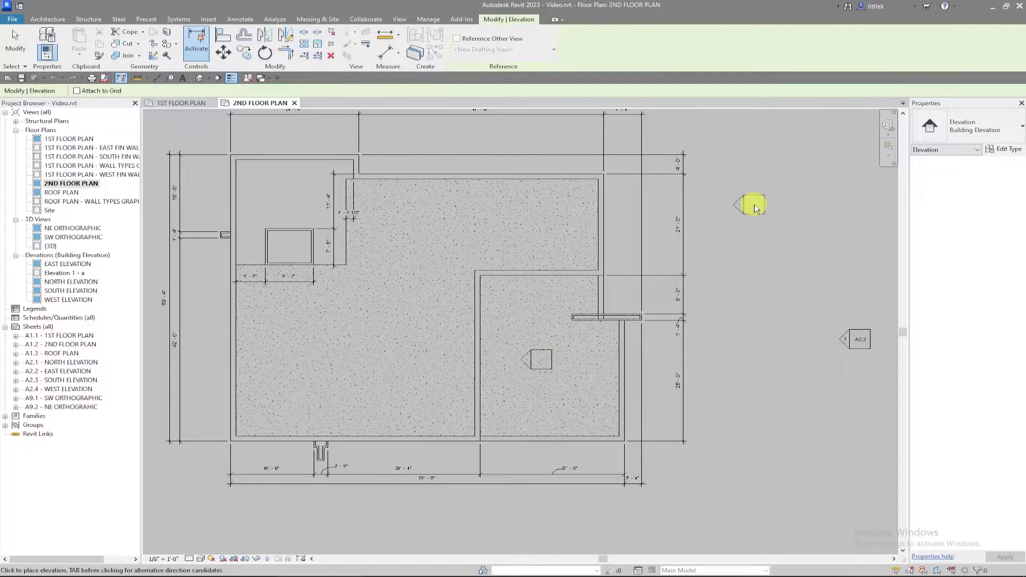
key(Escape)
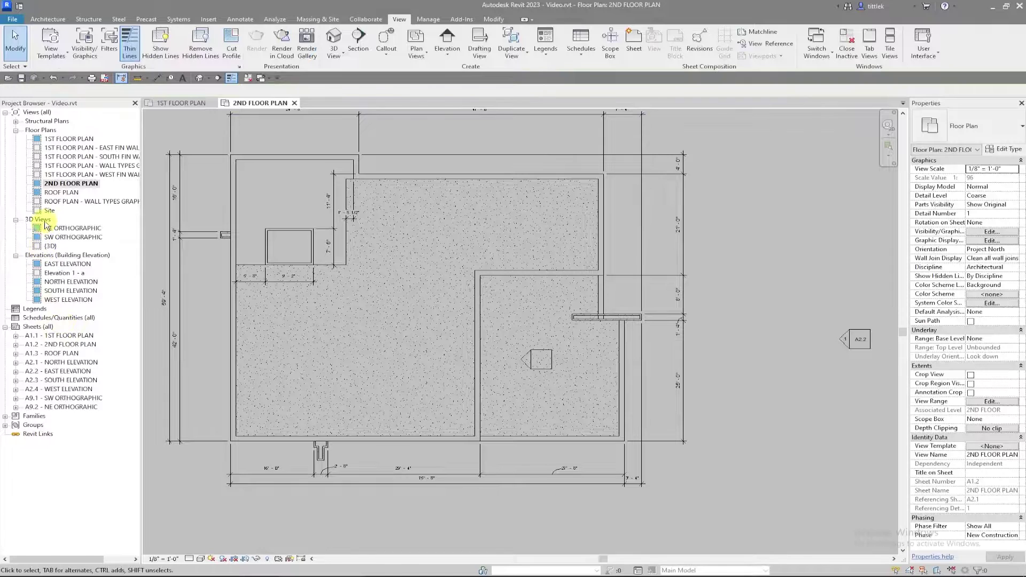
- Open the new patio elevation view and rename it EAST PATIO ELEVATION
double_click(63, 273)
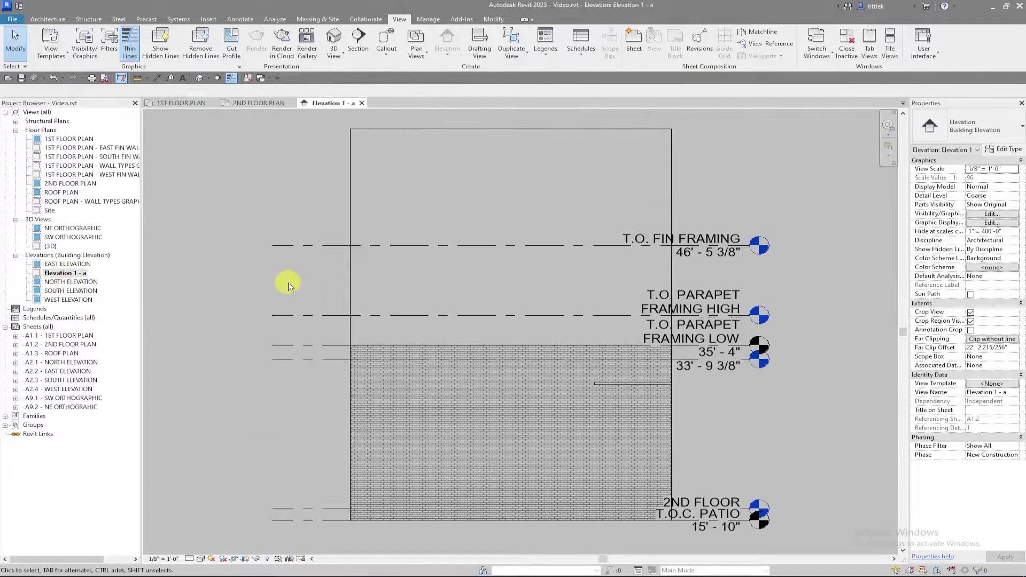
scroll(347, 279, down, 2)
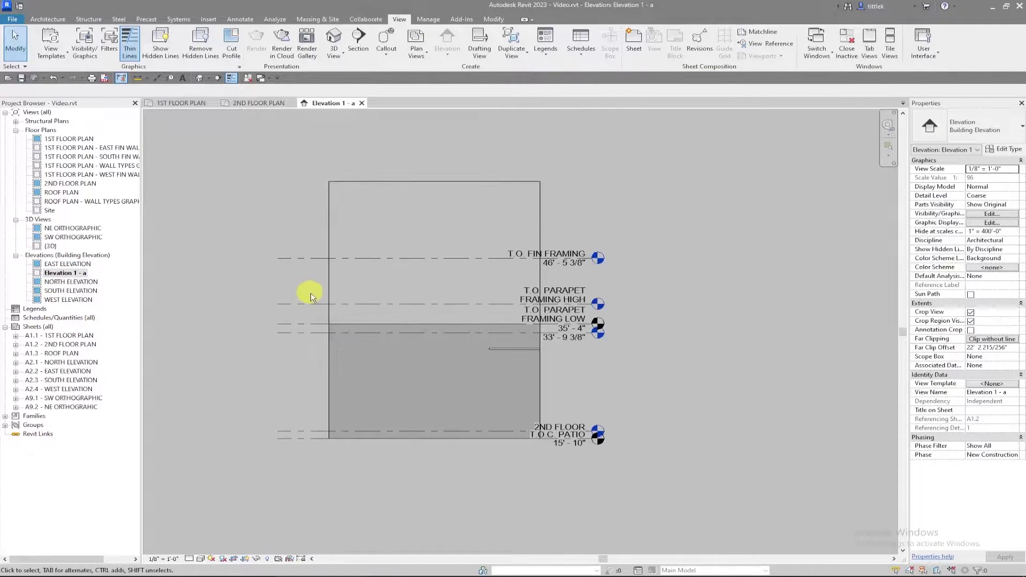
right_click(48, 274)
click(99, 416)
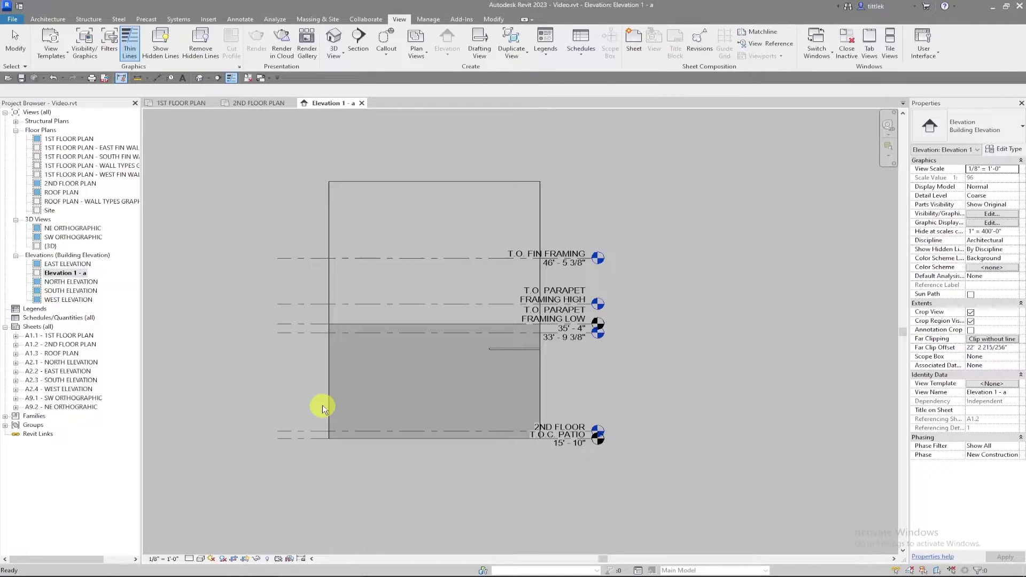
key(Return)
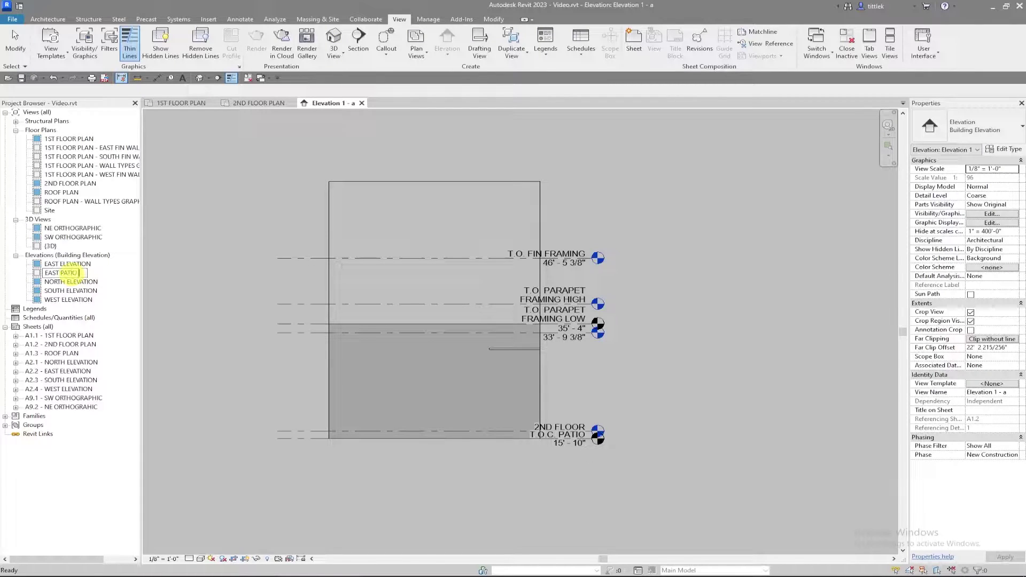
text(N)
key(Return)
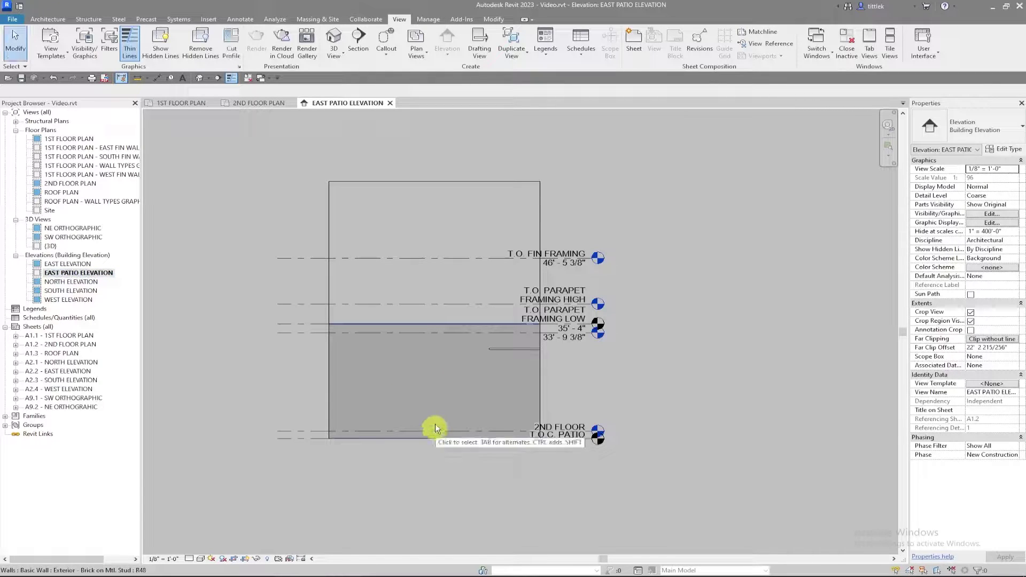
- Check the view scale options of the East Patio Elevation
scroll(435, 431, up, 2)
click(169, 559)
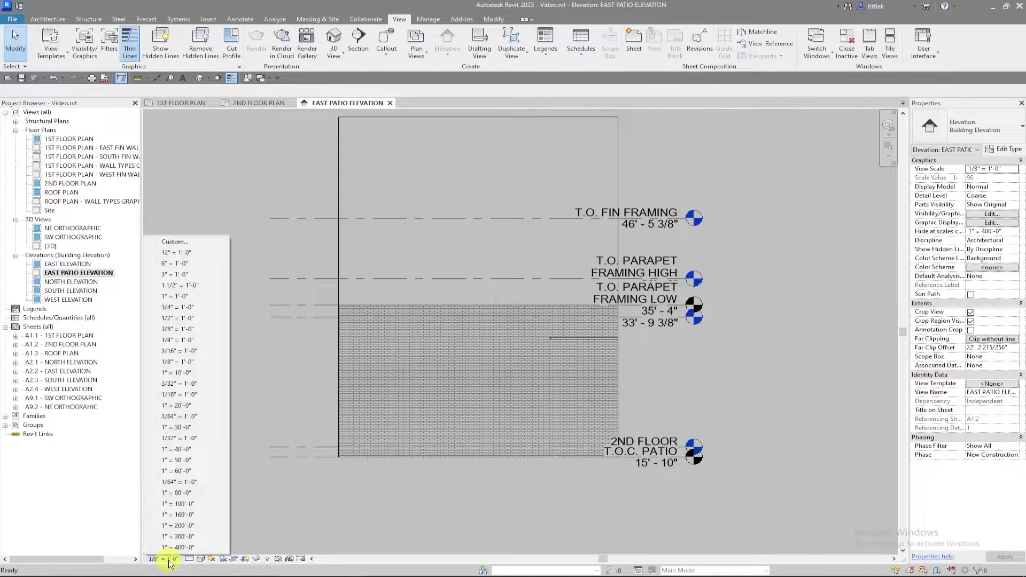
click(374, 571)
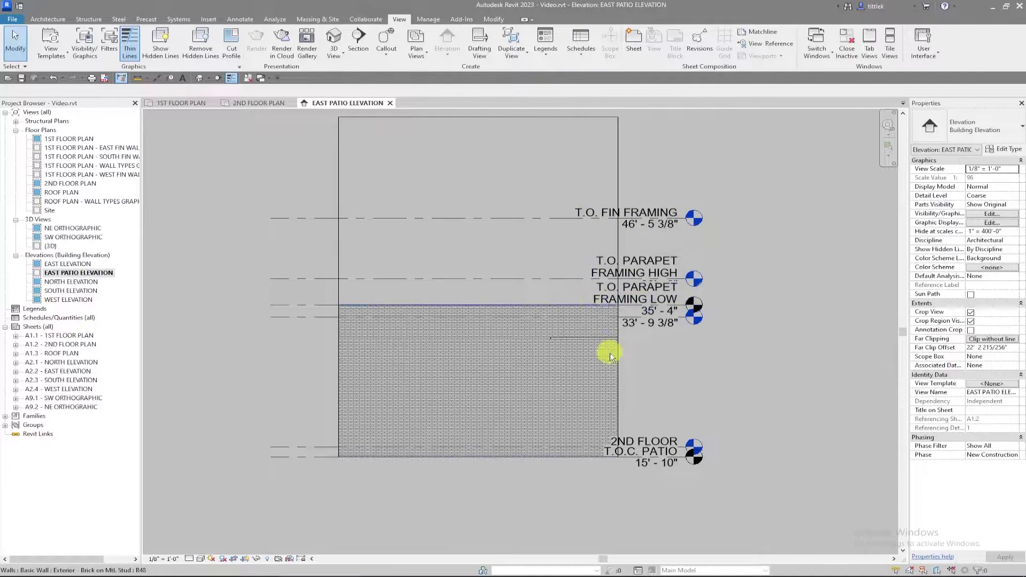
- Extend the elevation's crop region slightly past the brick wall's left end, and undo the trial extension of its right edge
click(339, 255)
drag(338, 287, 324, 288)
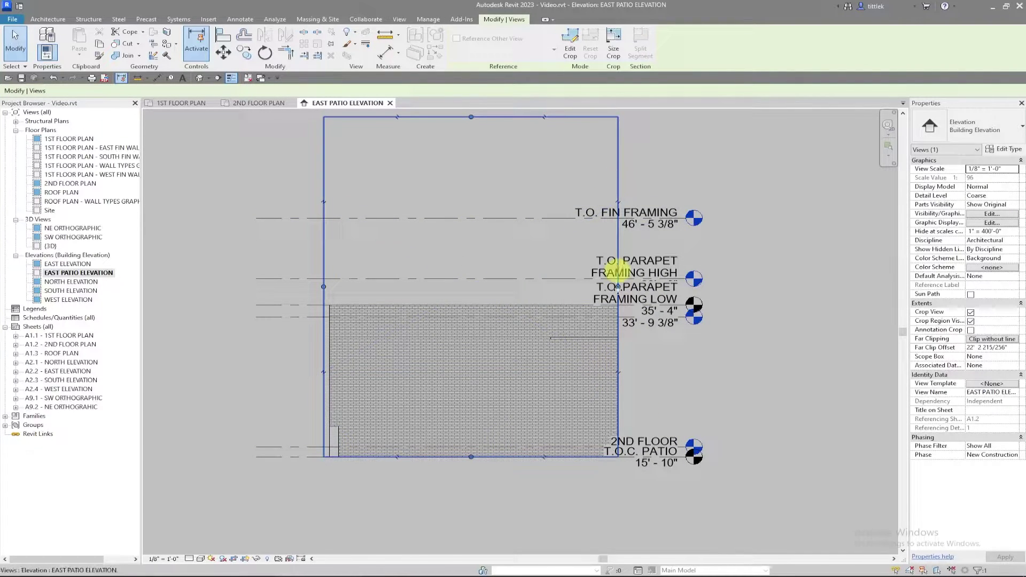
drag(618, 286, 635, 289)
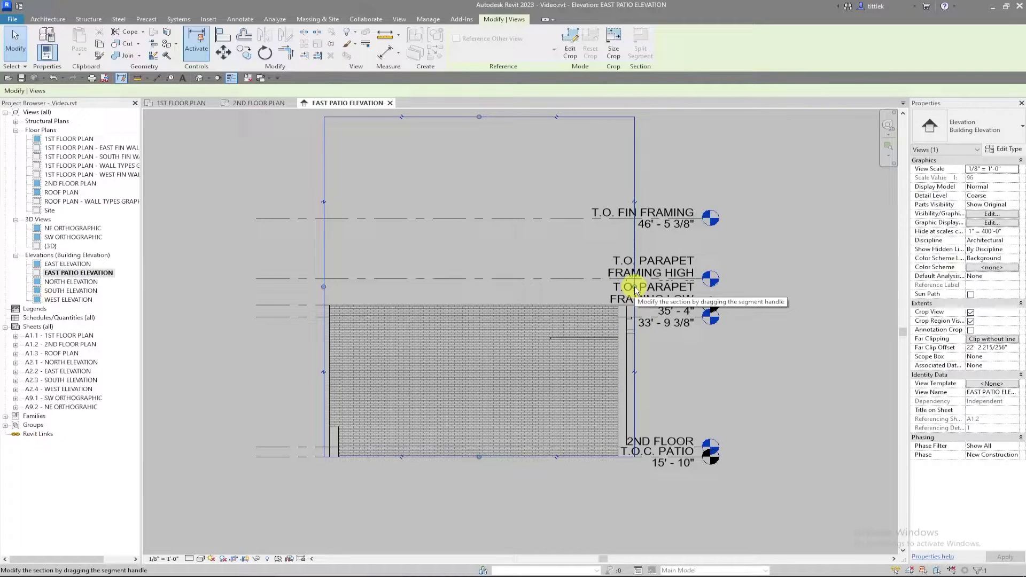
key(ctrl+z)
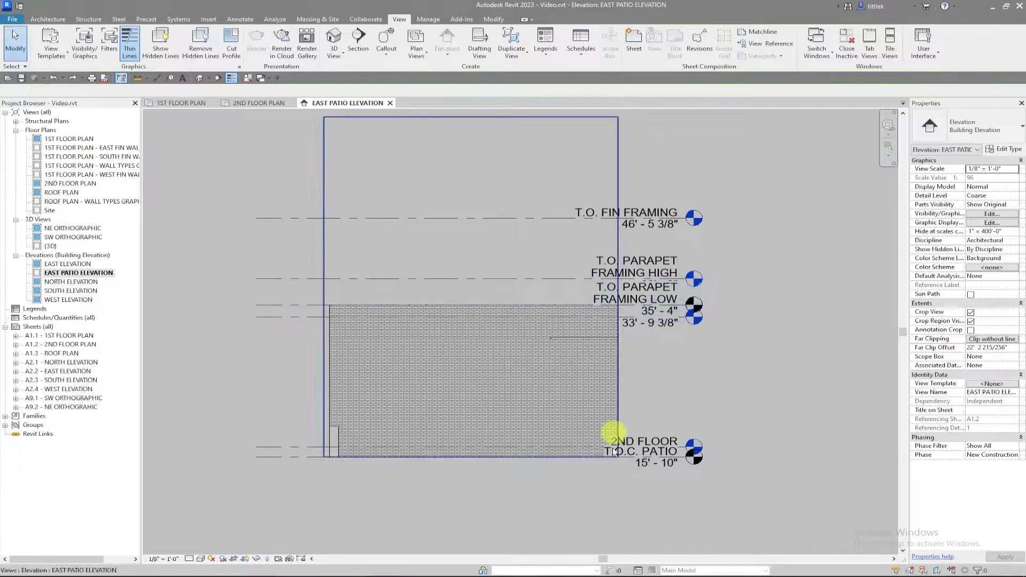
- Raise the bottom edge of the crop region to the 2ND FLOOR level line and check its alignment up close
scroll(376, 485, up, 2)
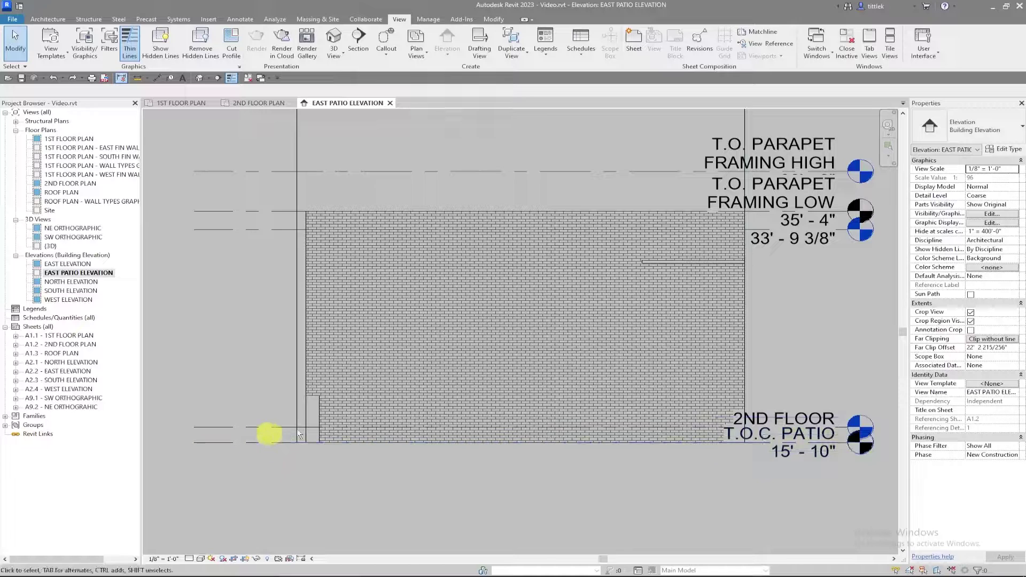
click(296, 351)
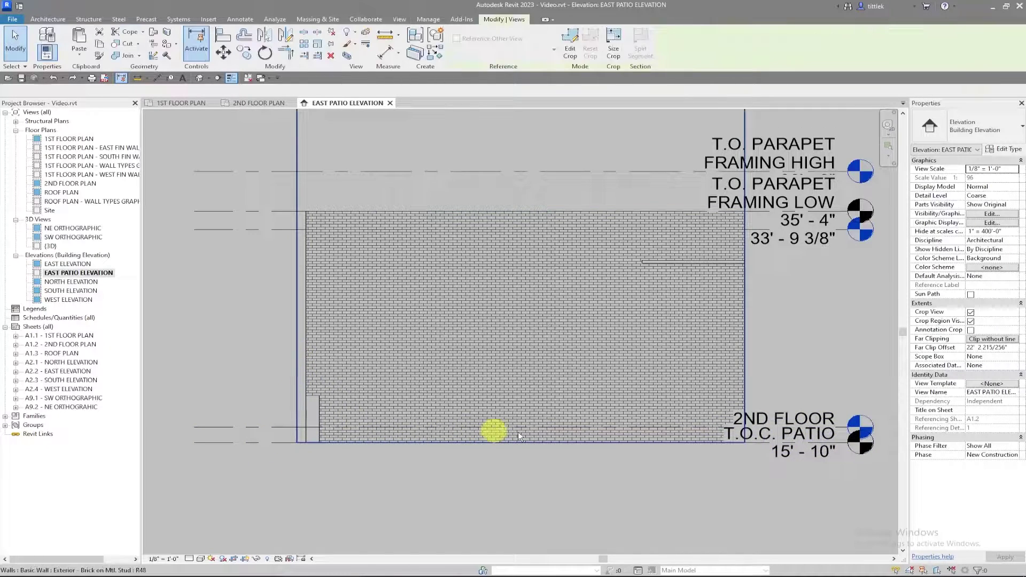
mouse_move(520, 443)
mouse_down()
mouse_move(518, 416)
mouse_move(519, 427)
mouse_up()
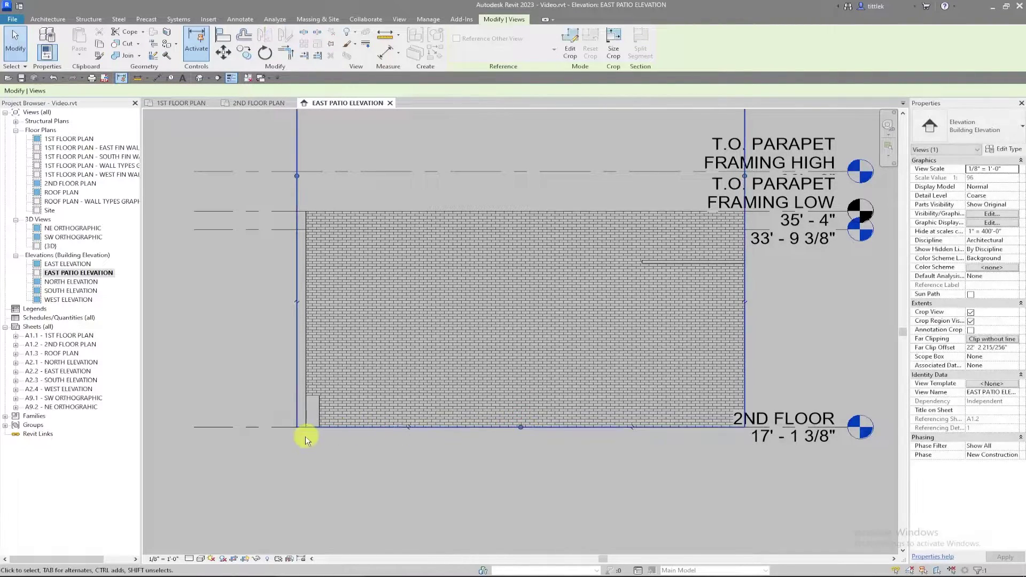
scroll(299, 430, up, 5)
scroll(273, 425, down, 3)
scroll(398, 435, up, 4)
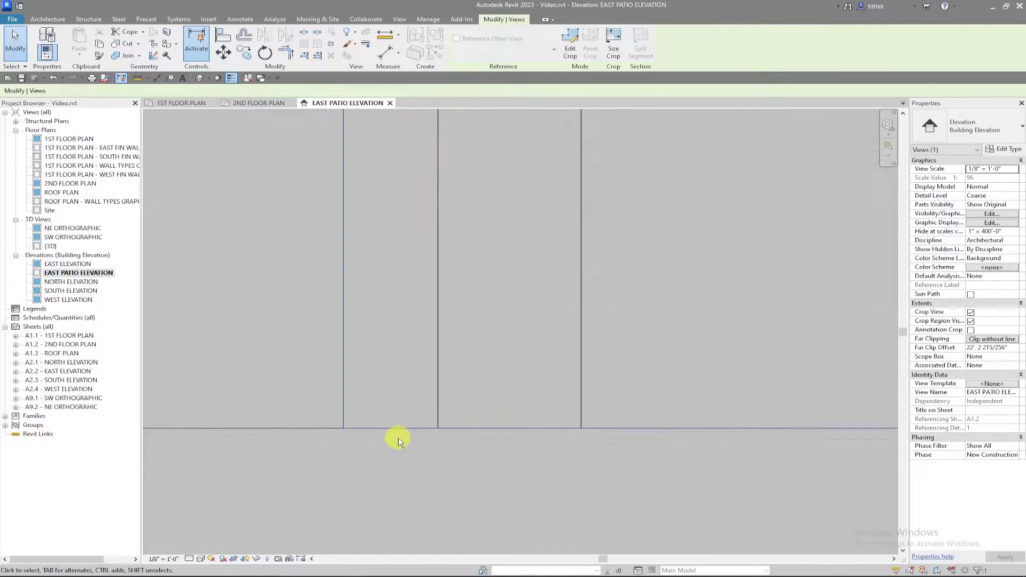
scroll(184, 392, down, 6)
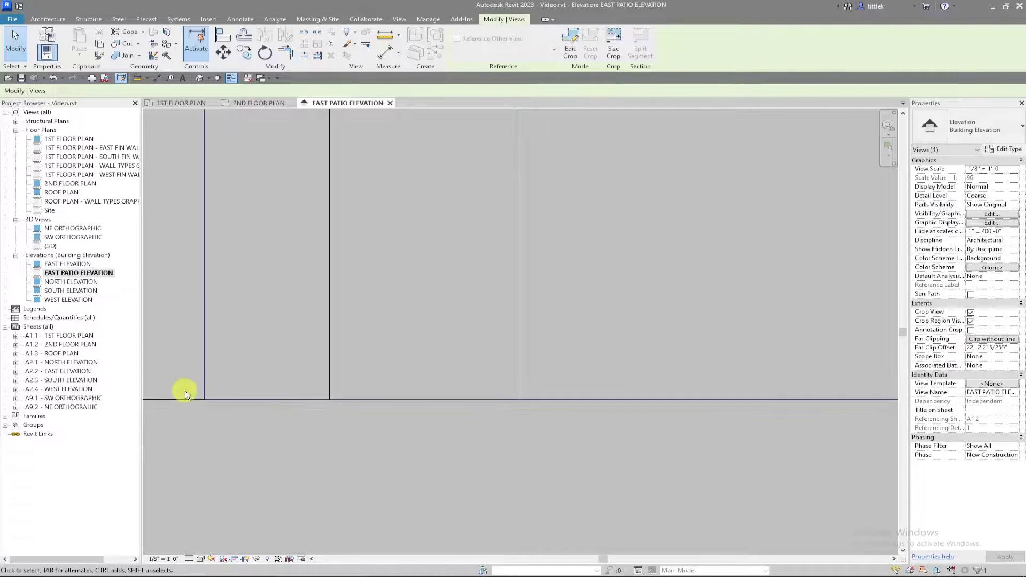
scroll(183, 391, down, 4)
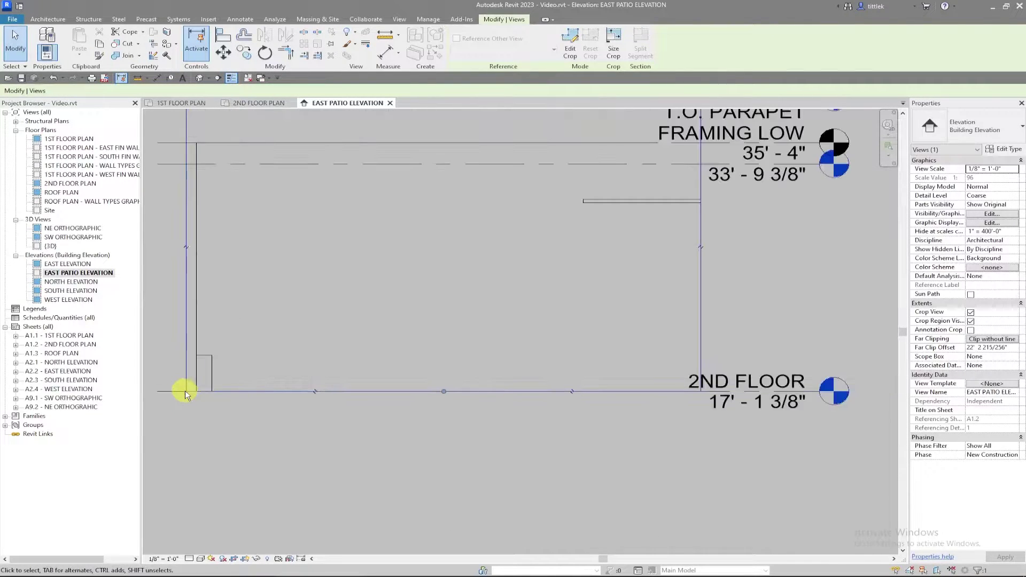
mouse_move(194, 377)
middle_down()
mouse_move(375, 453)
mouse_move(398, 446)
middle_up()
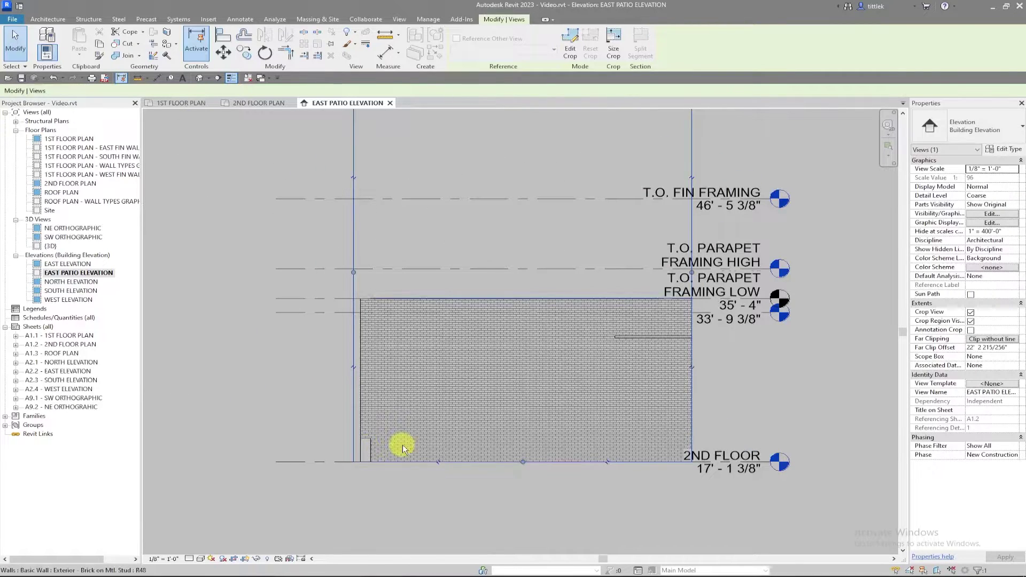
- Lower the top edge of the crop region to just above the top of the brick wall
scroll(403, 444, down, 2)
drag(481, 203, 487, 344)
click(646, 393)
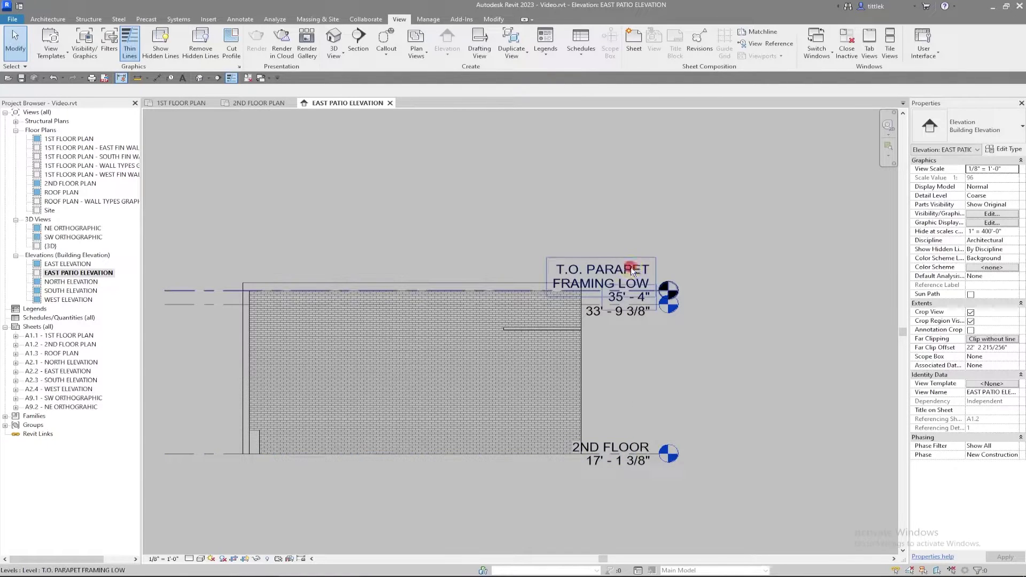
- Hide the T.O. PARAPET FRAMING LOW level in the East Patio Elevation view
click(631, 269)
right_click(631, 270)
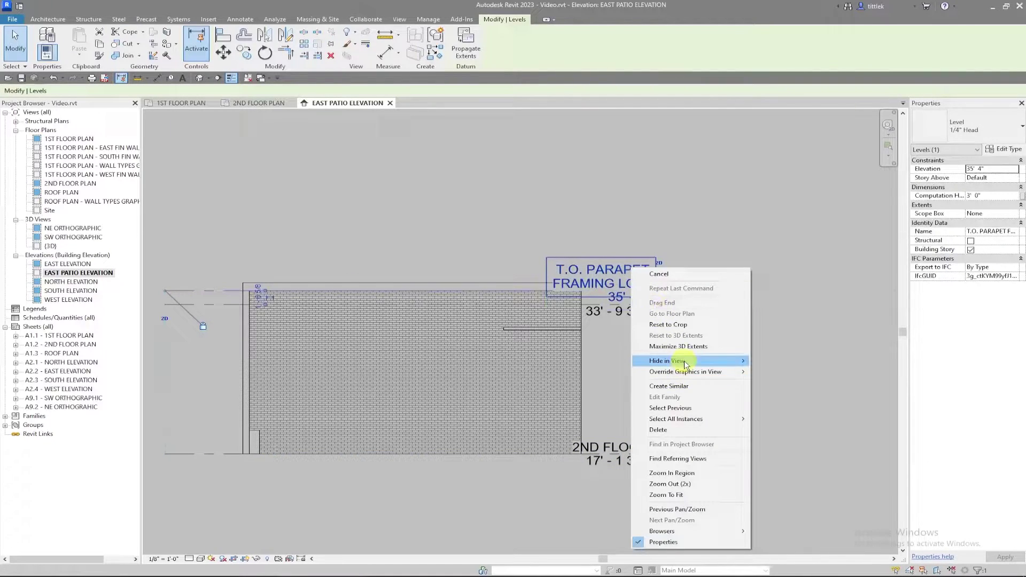
click(777, 364)
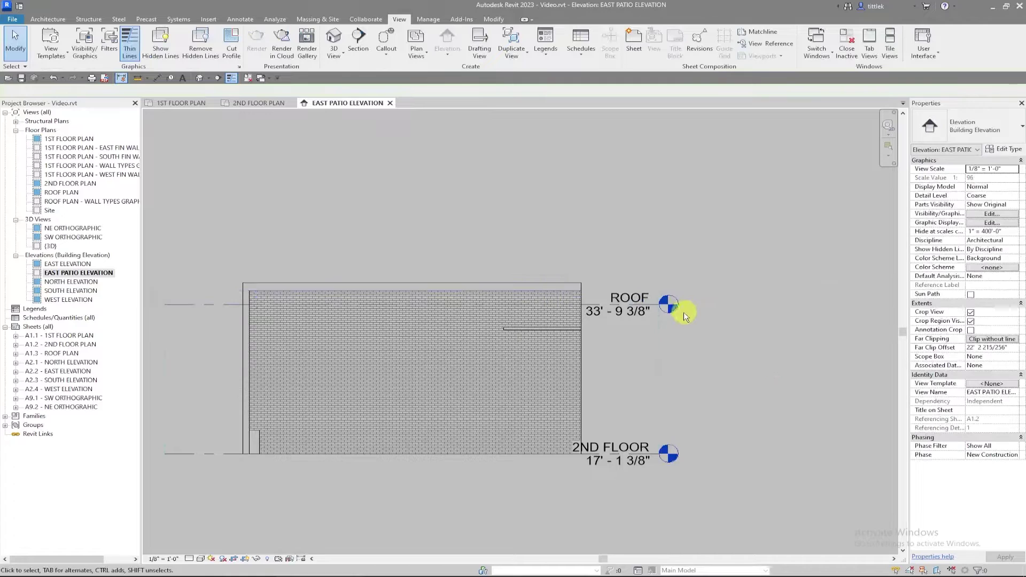
- Move the aligned ROOF and 2ND FLOOR level heads outward so their labels clear the brick wall
click(663, 310)
drag(663, 311, 713, 330)
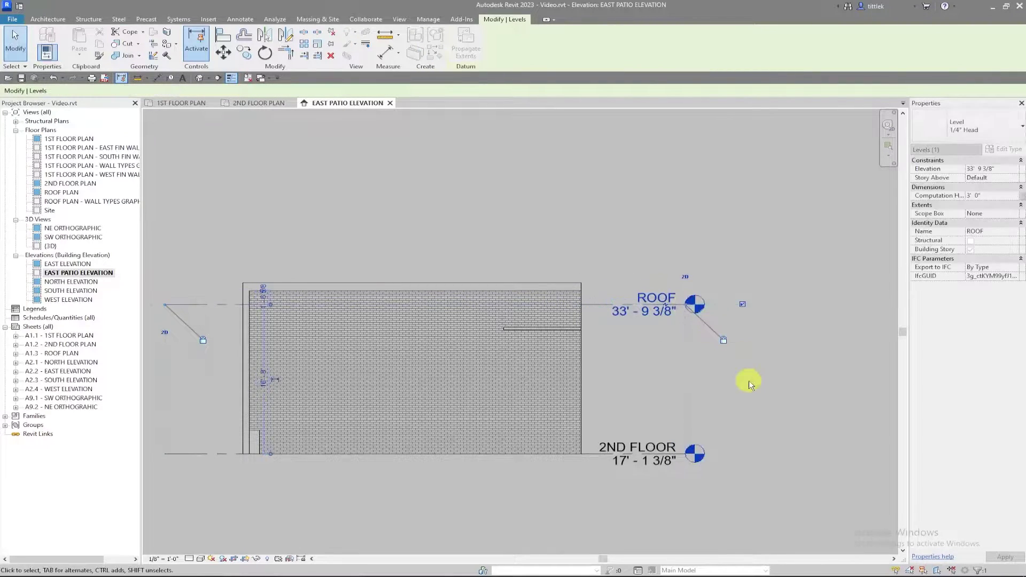
click(749, 383)
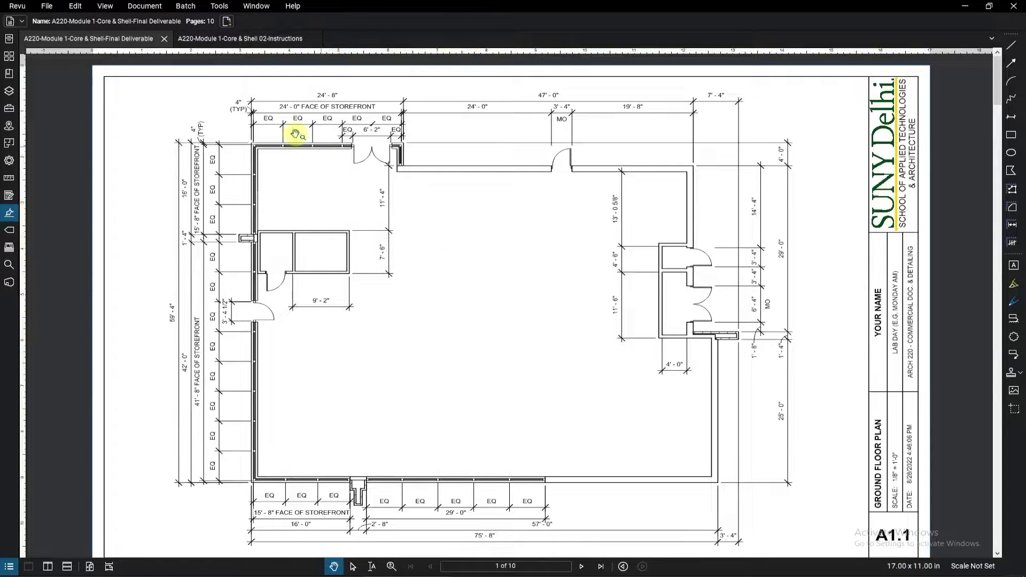
- Examine the storefront layout and dimensions on the ground floor and second floor plan pages of the final deliverable PDF
scroll(278, 103, up, 1)
scroll(277, 103, up, 1)
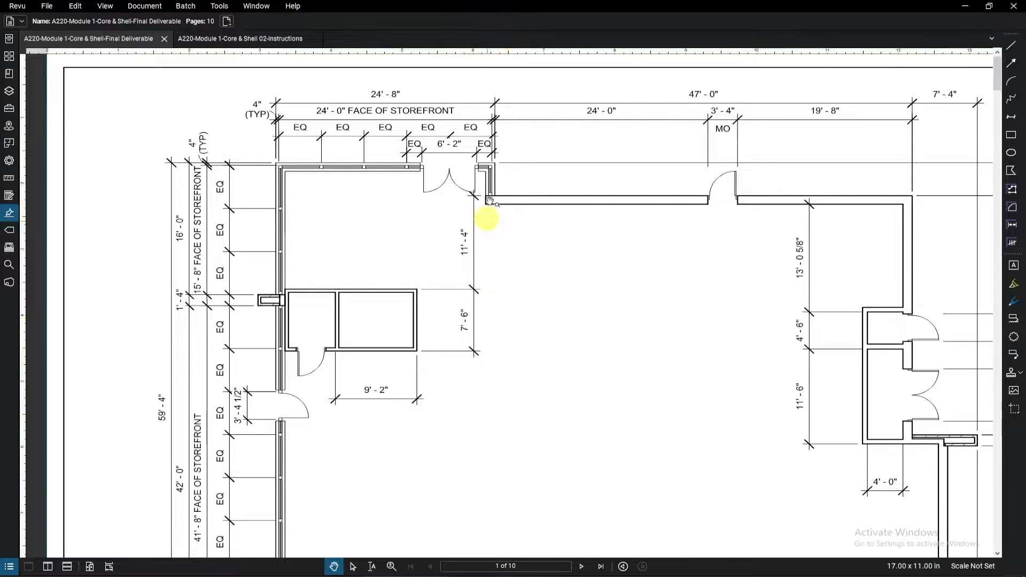
drag(394, 499, 378, 245)
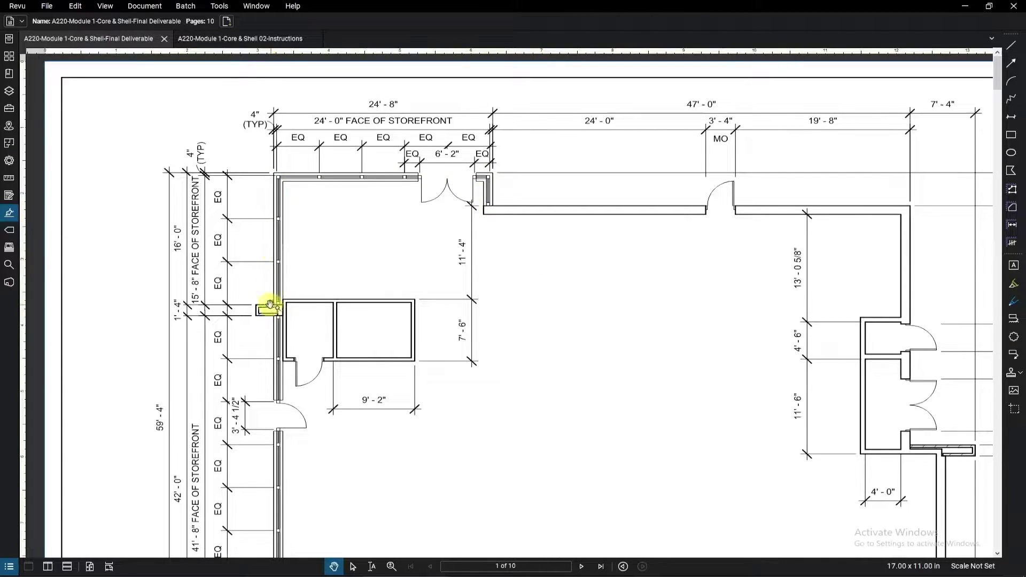
drag(333, 382, 327, 108)
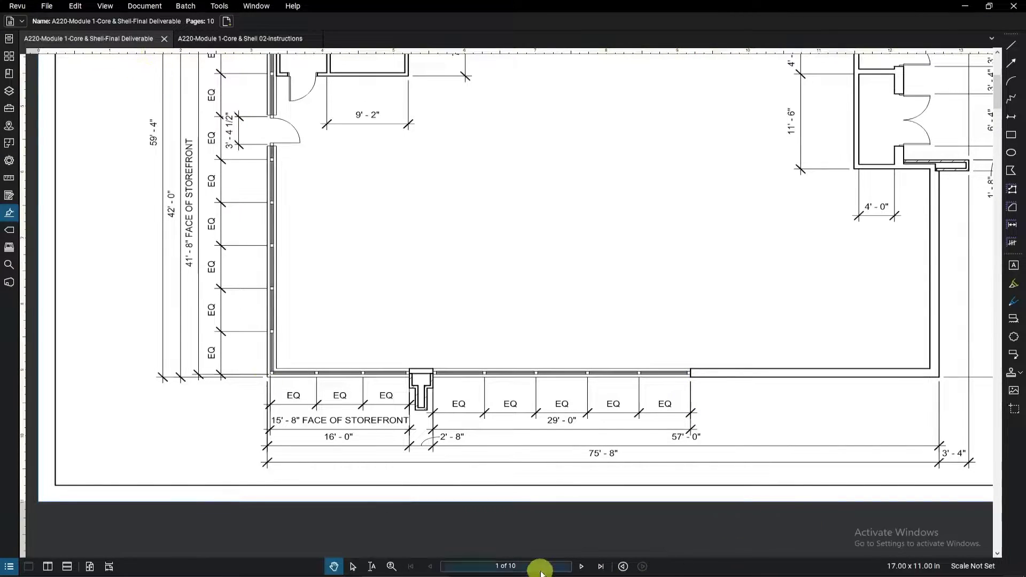
click(582, 566)
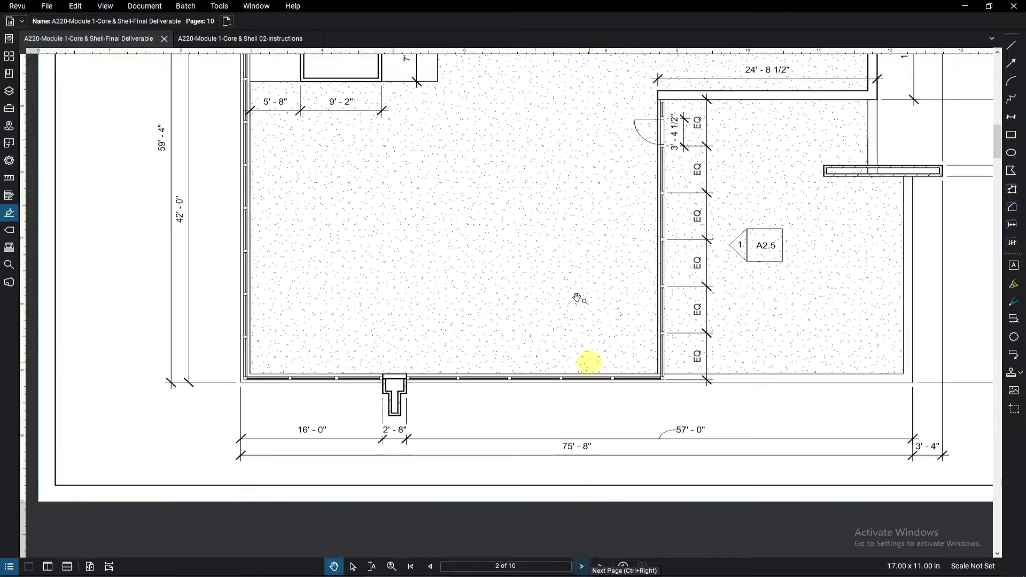
scroll(550, 347, up, 4)
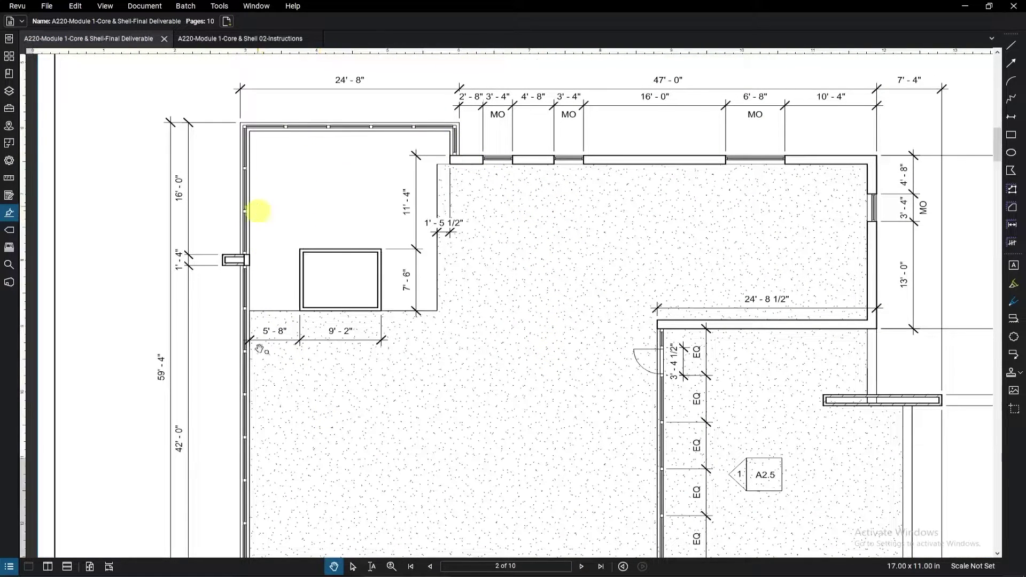
scroll(264, 238, down, 5)
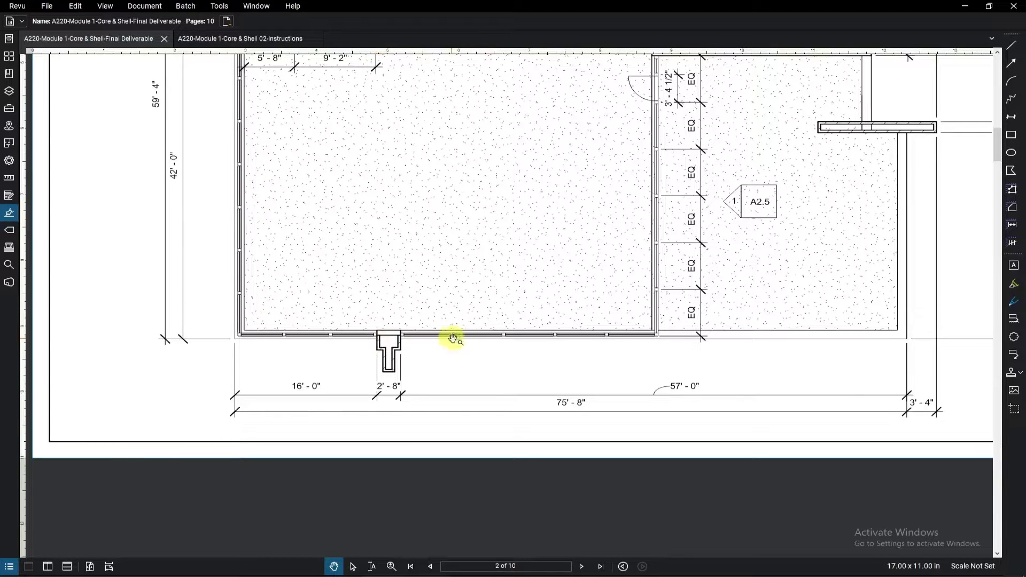
scroll(664, 323, up, 4)
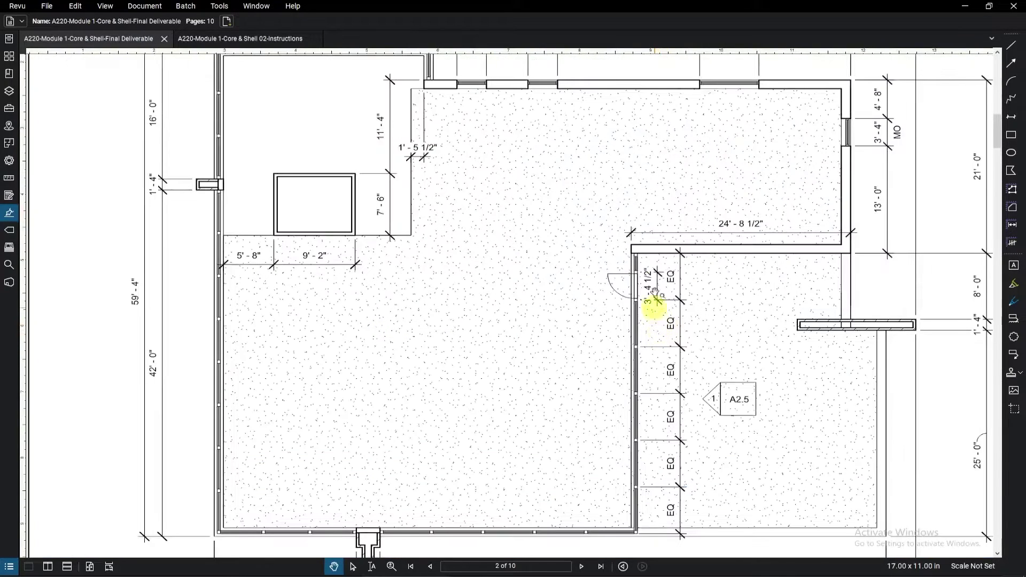
ctrl+scroll(657, 259, down, 1)
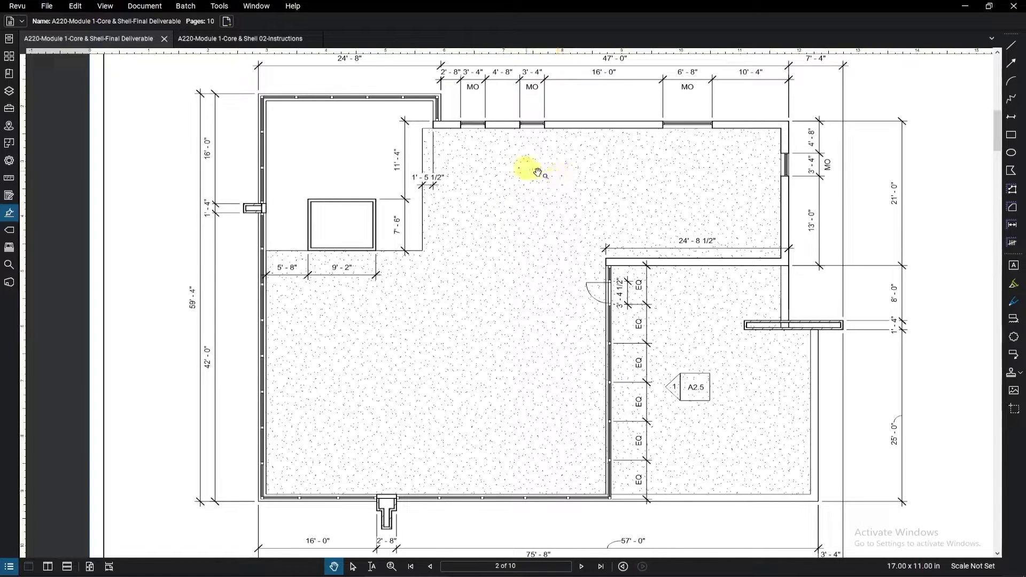
scroll(488, 359, up, 4)
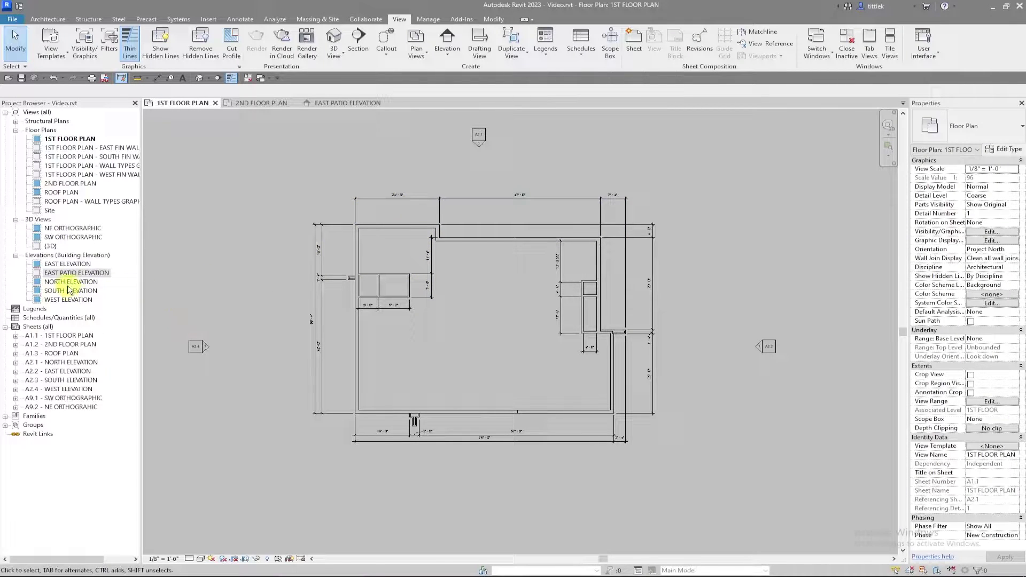
- Open the NORTH ELEVATION view in Revit, and advance the final deliverable PDF past the floor plans for comparison
double_click(68, 283)
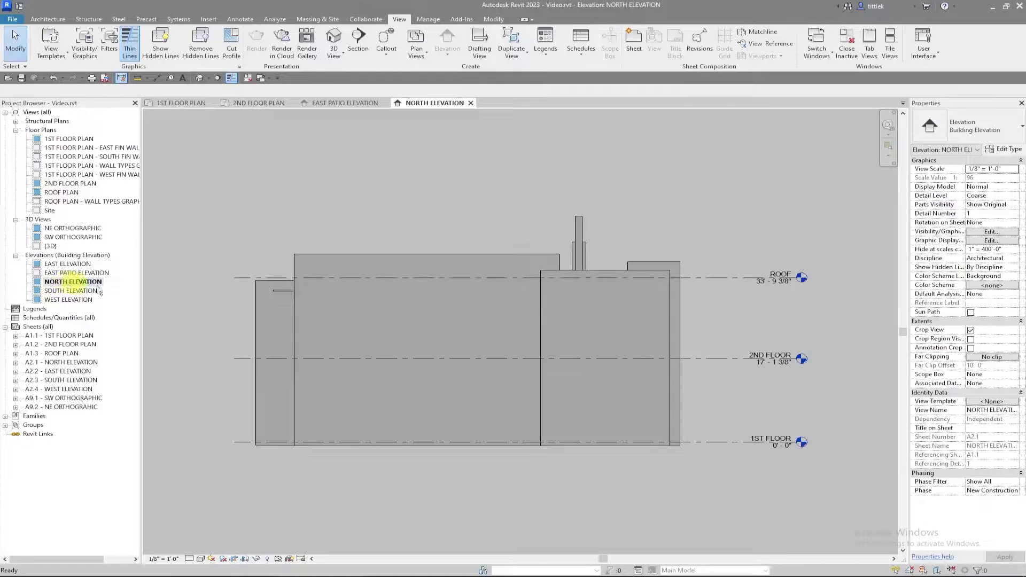
scroll(716, 476, up, 3)
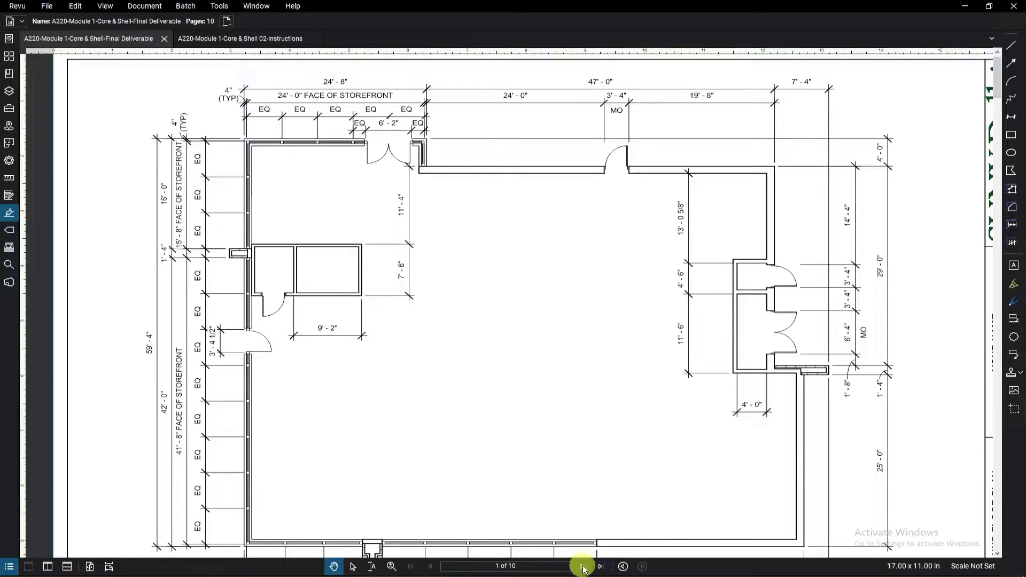
click(582, 567)
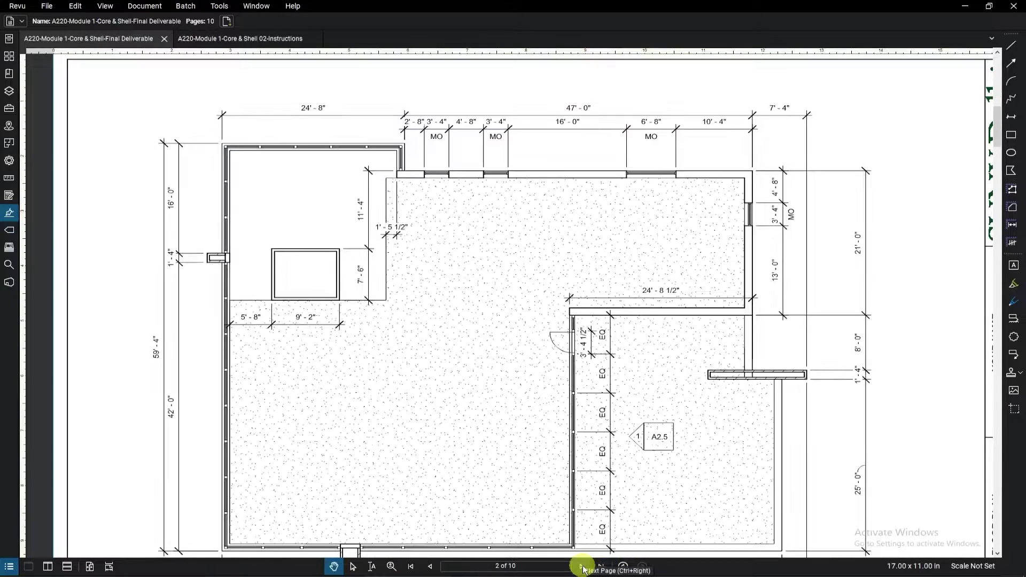
click(582, 566)
click(583, 566)
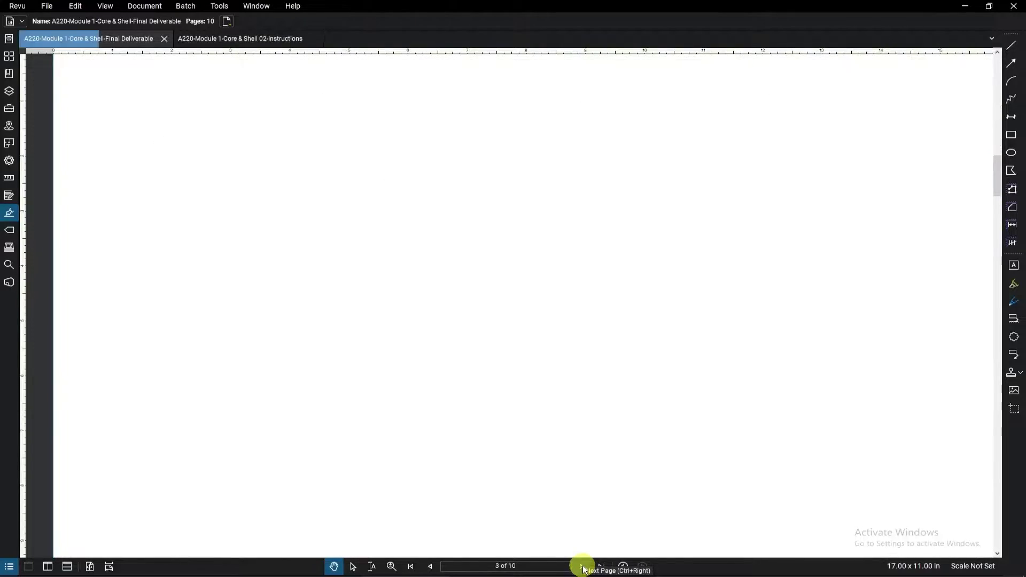
scroll(636, 361, up, 2)
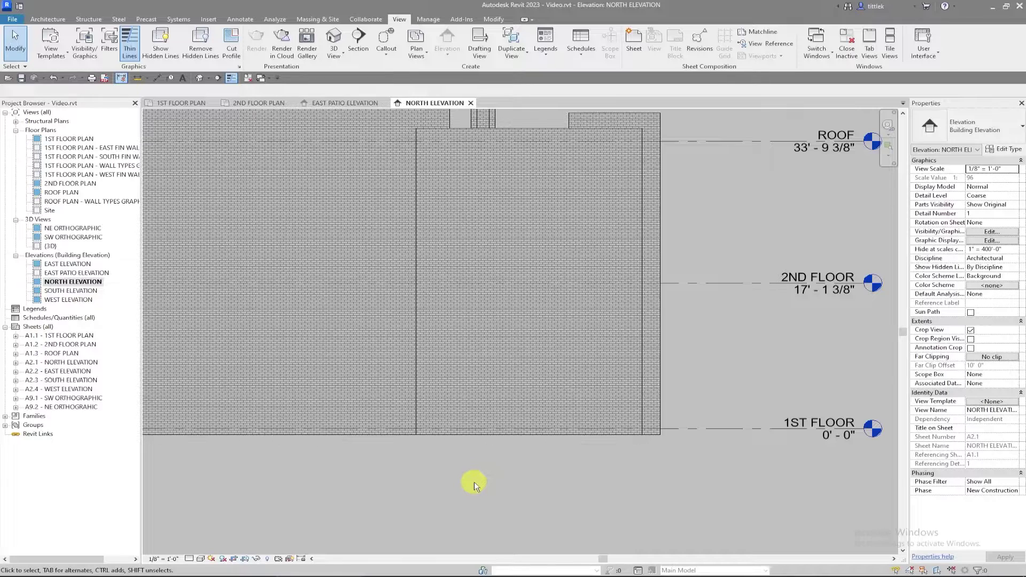
- Split the projecting brick wall in the North Elevation horizontally just above the 1ST FLOOR level and at 13'-10"
scroll(475, 485, down, 1)
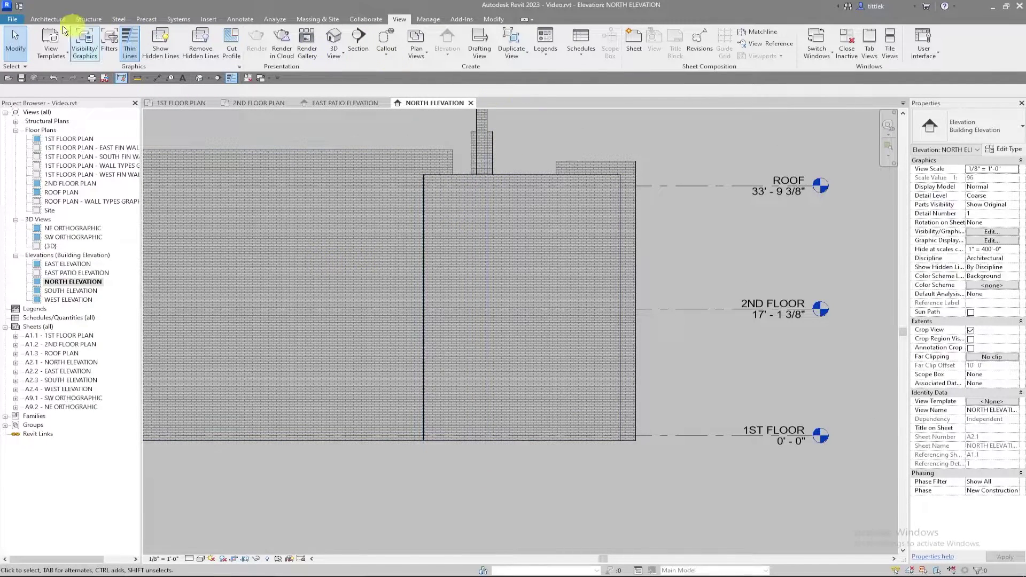
click(494, 19)
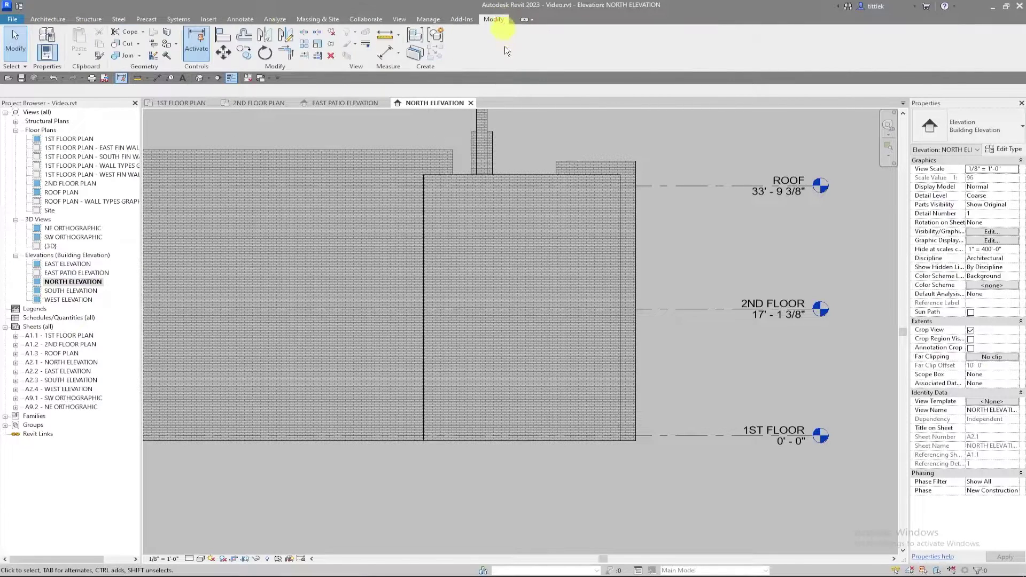
click(305, 36)
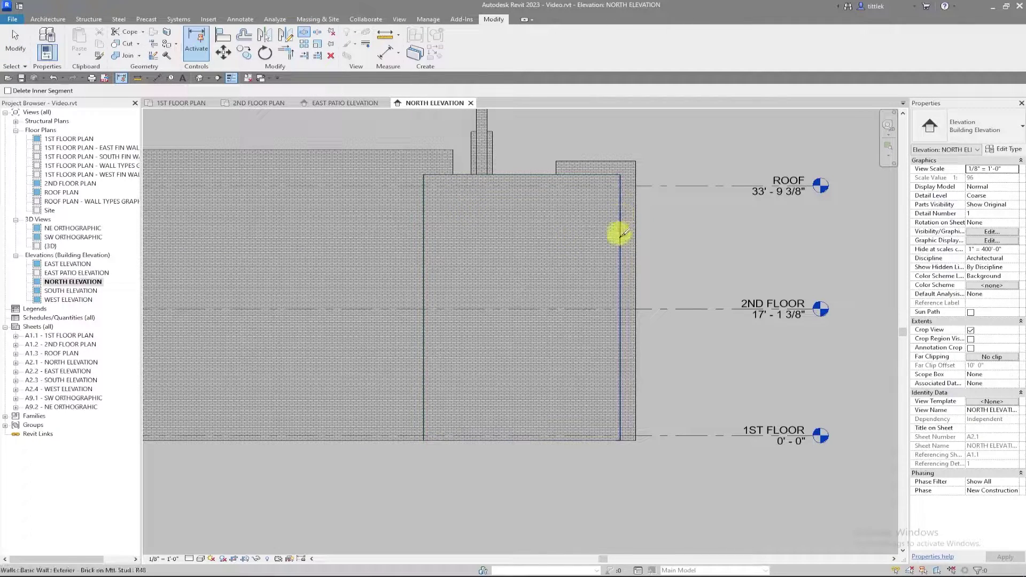
click(619, 398)
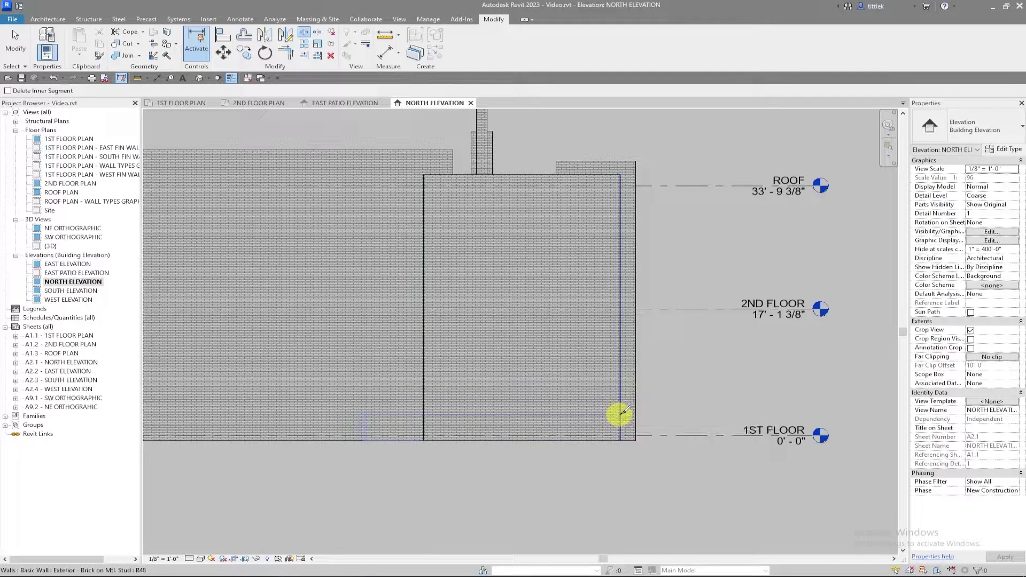
click(424, 258)
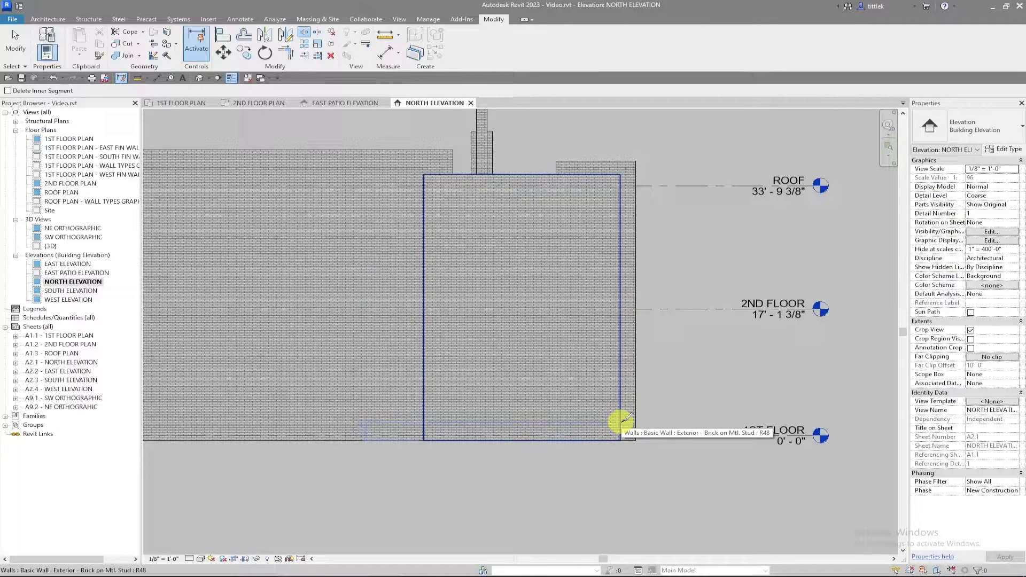
scroll(620, 421, up, 2)
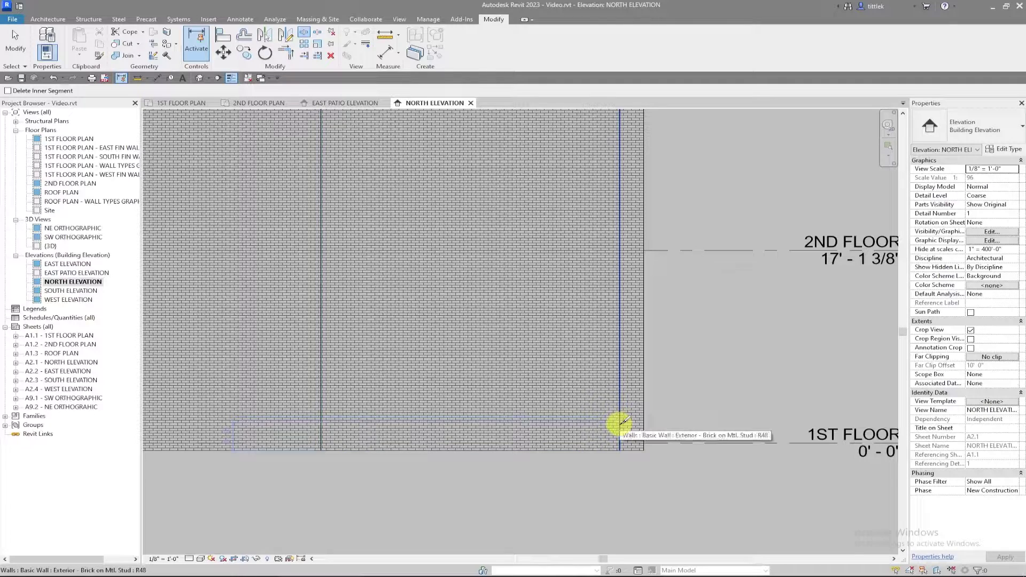
scroll(621, 422, down, 2)
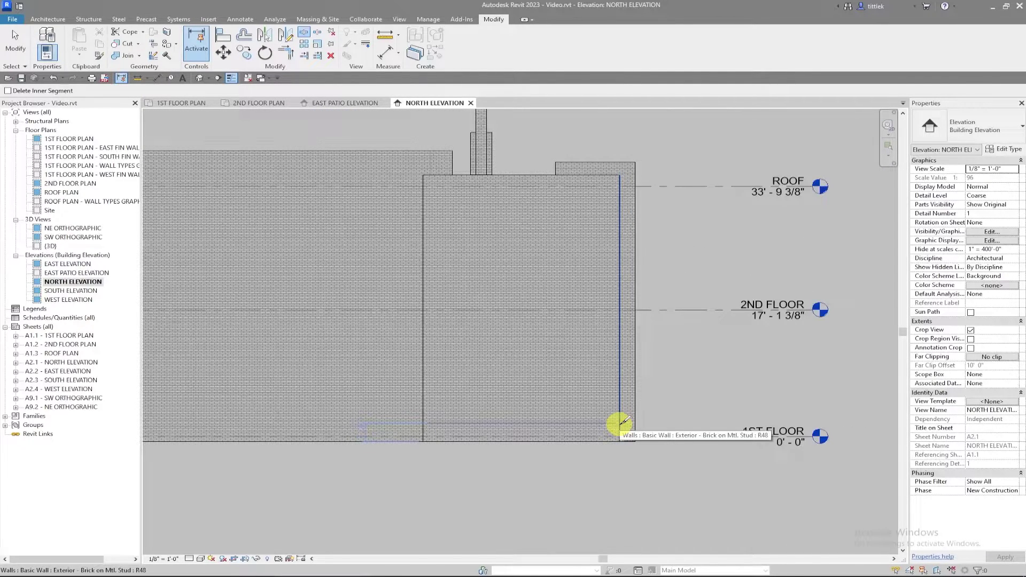
click(621, 422)
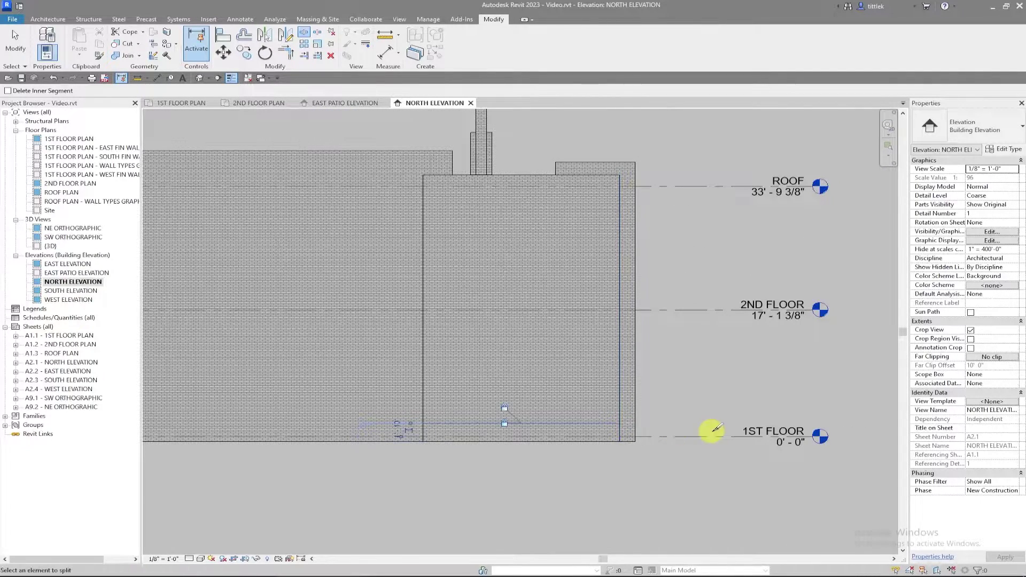
click(621, 334)
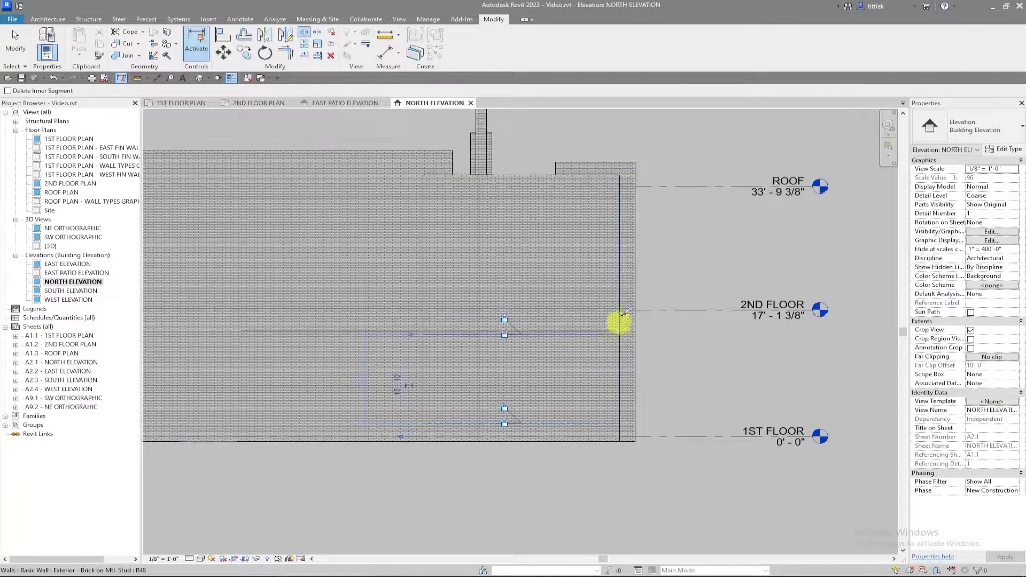
- Split the same projecting wall horizontally at 19'-10" and 30'-10" to bound the upper storefront opening, and end the Split command
click(620, 290)
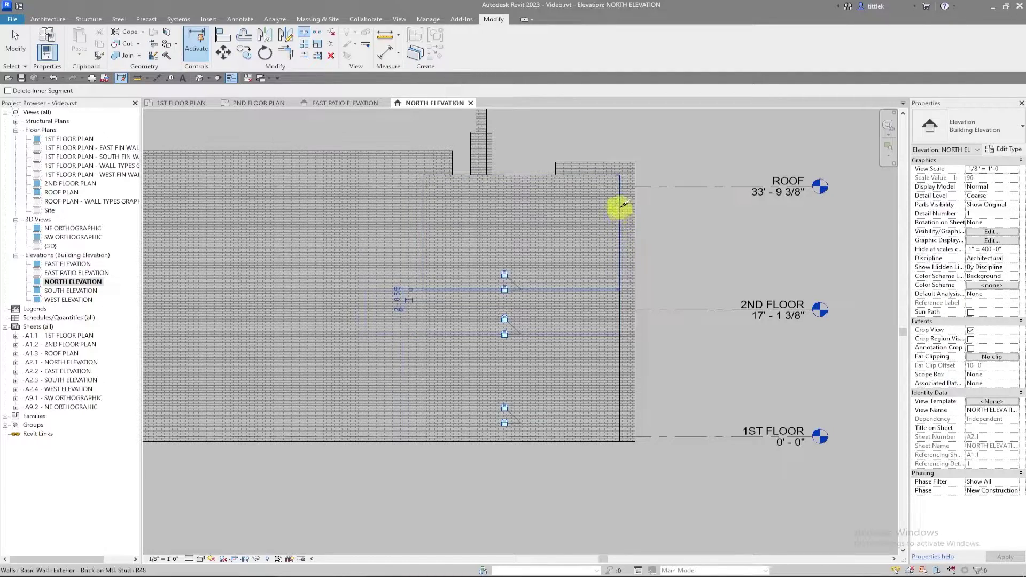
click(620, 208)
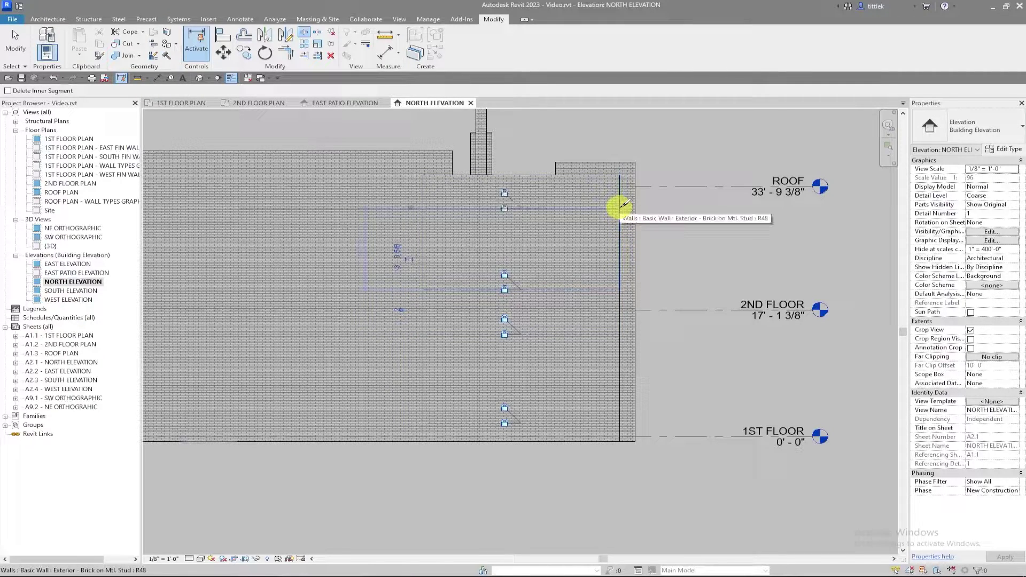
key(Escape)
key(Escape)
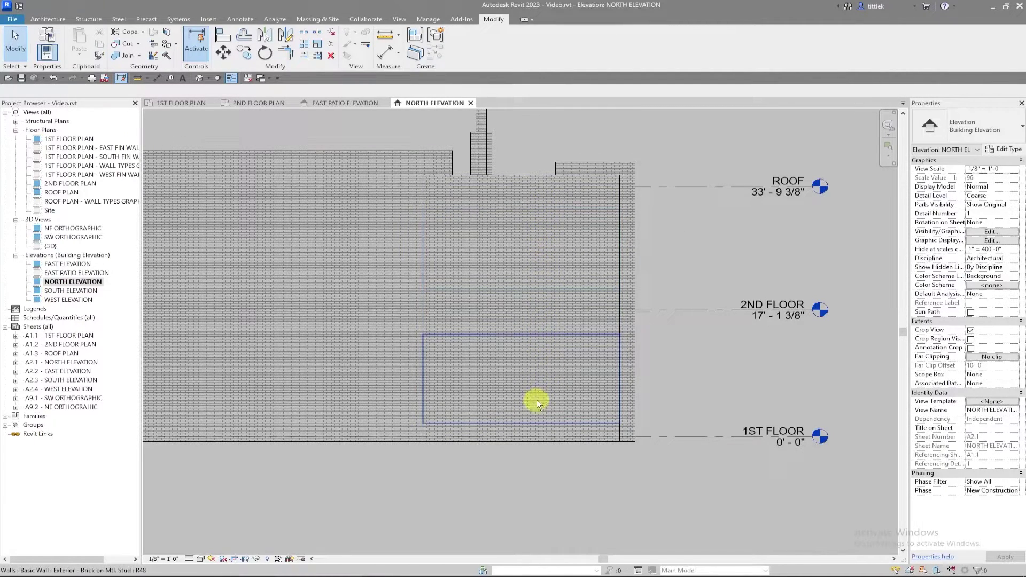
- Delete the two brick wall segments between the splits to open up the lower and upper storefront areas
click(538, 385)
key(Delete)
click(552, 265)
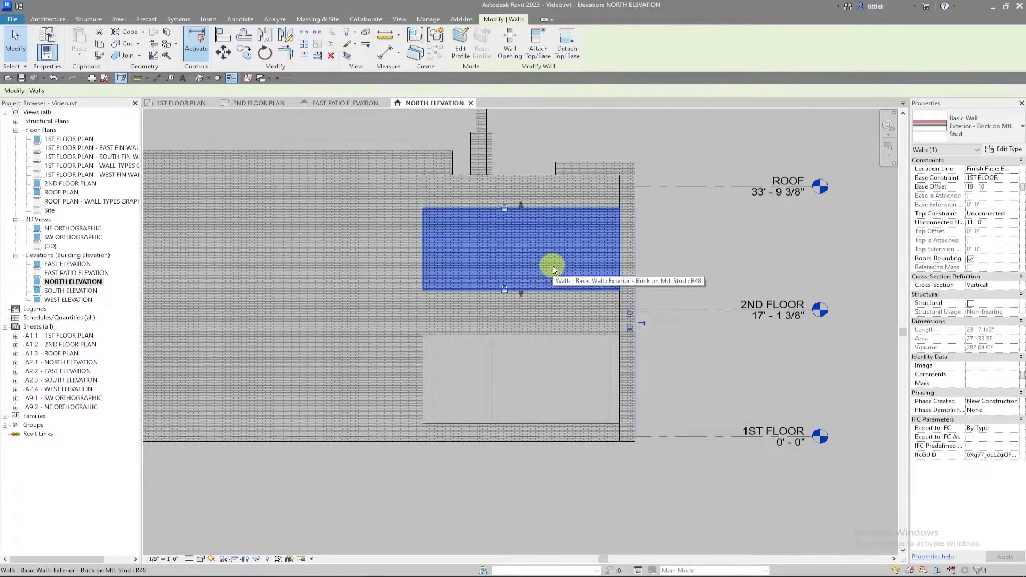
key(Delete)
middle_drag(427, 335, 473, 319)
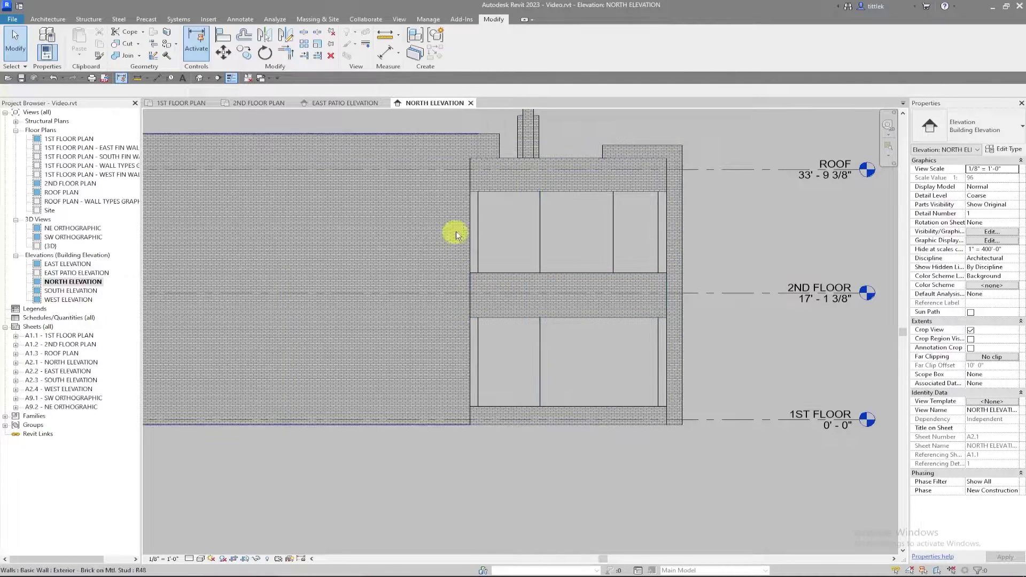
- Open the EAST ELEVATION view and try to split the short brick wall at the building's north end
double_click(75, 264)
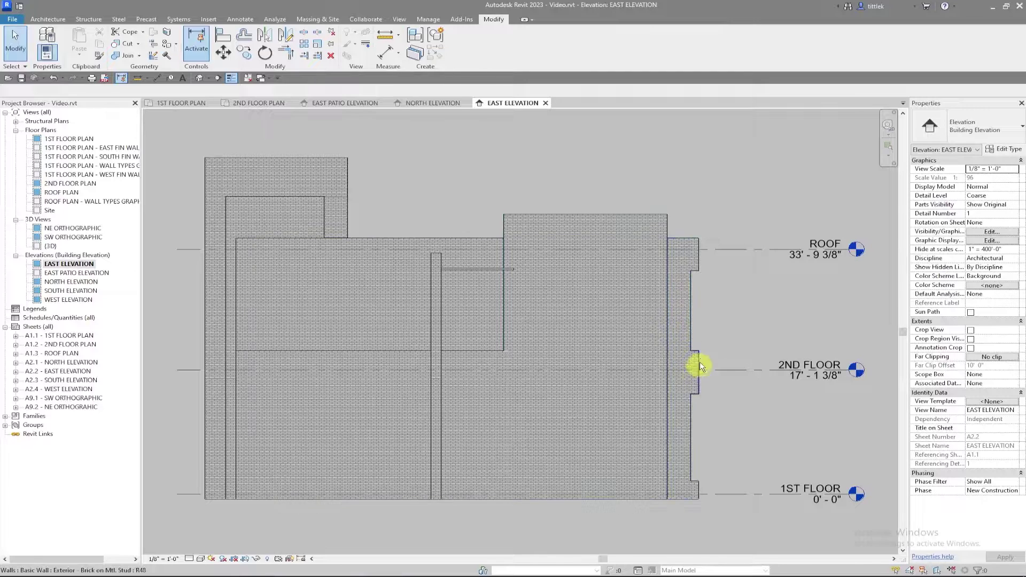
middle_drag(640, 428, 544, 400)
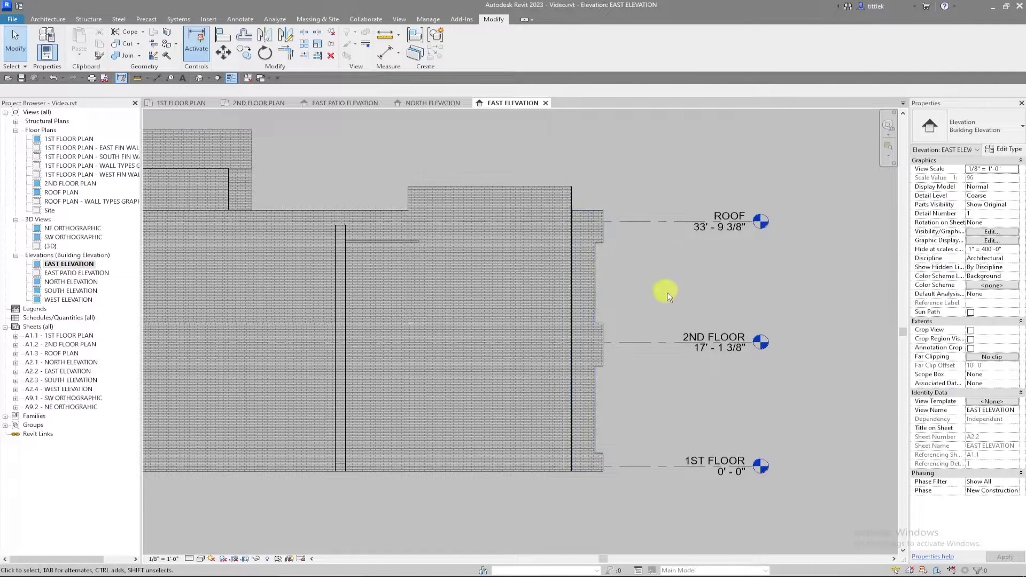
scroll(600, 428, up, 2)
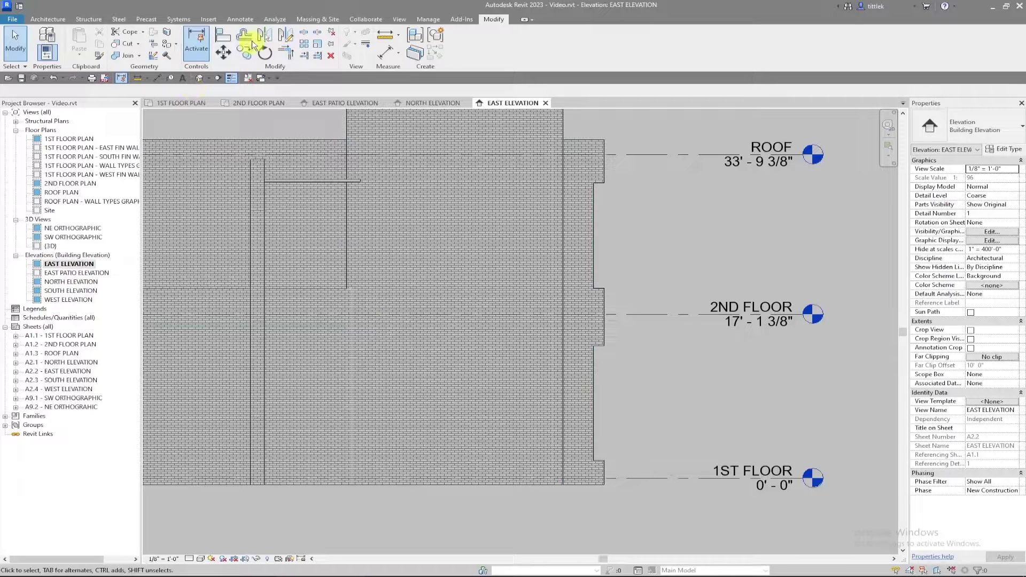
click(304, 33)
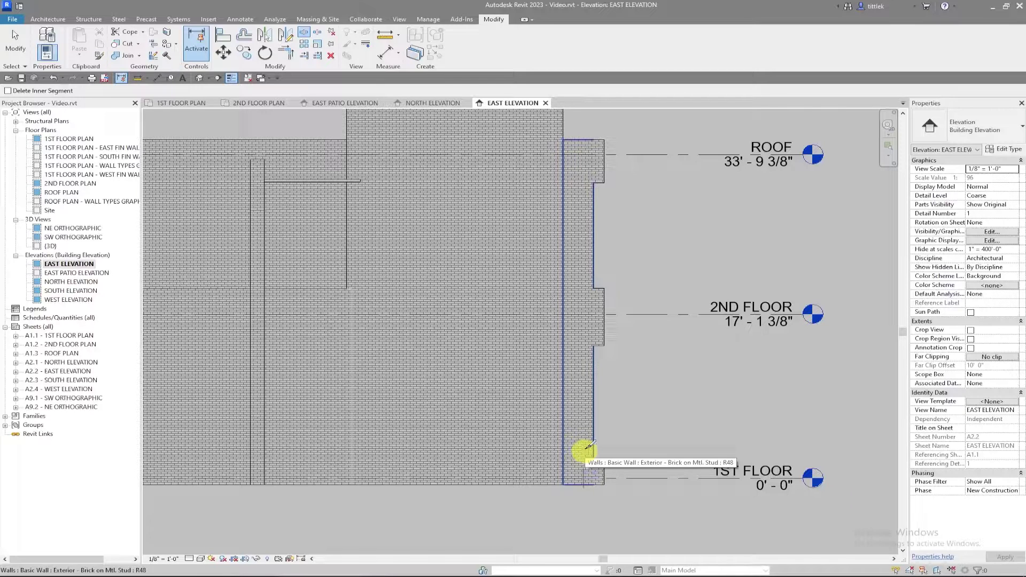
key(Escape)
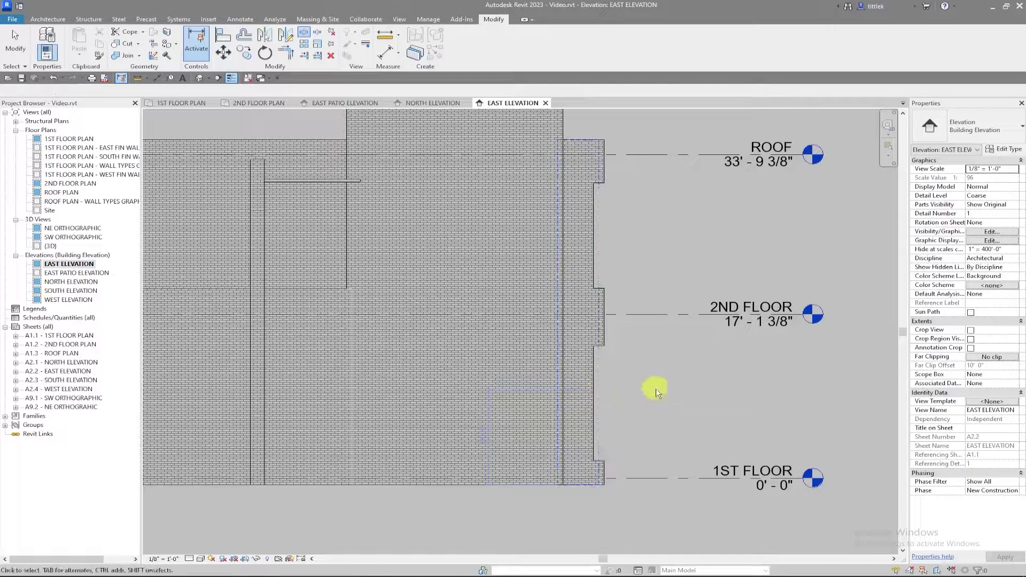
- Temporarily isolate the short brick wall at the building's north end in the East Elevation
click(579, 410)
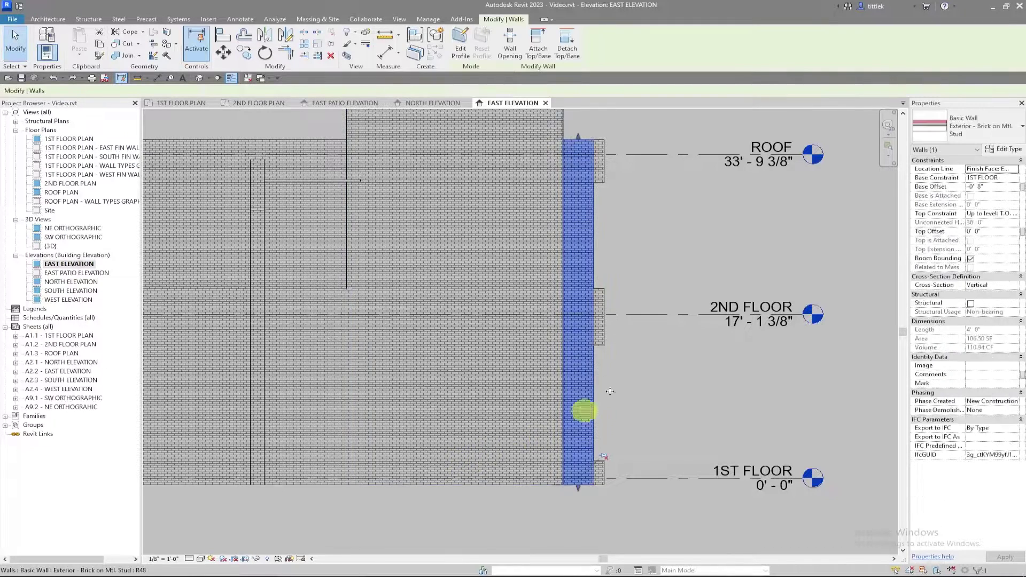
click(257, 559)
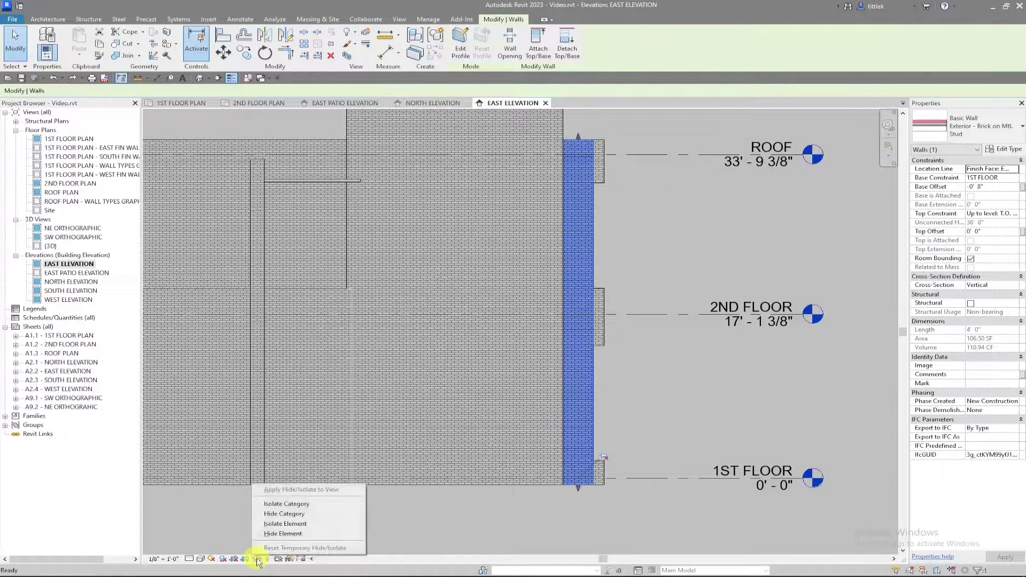
click(296, 524)
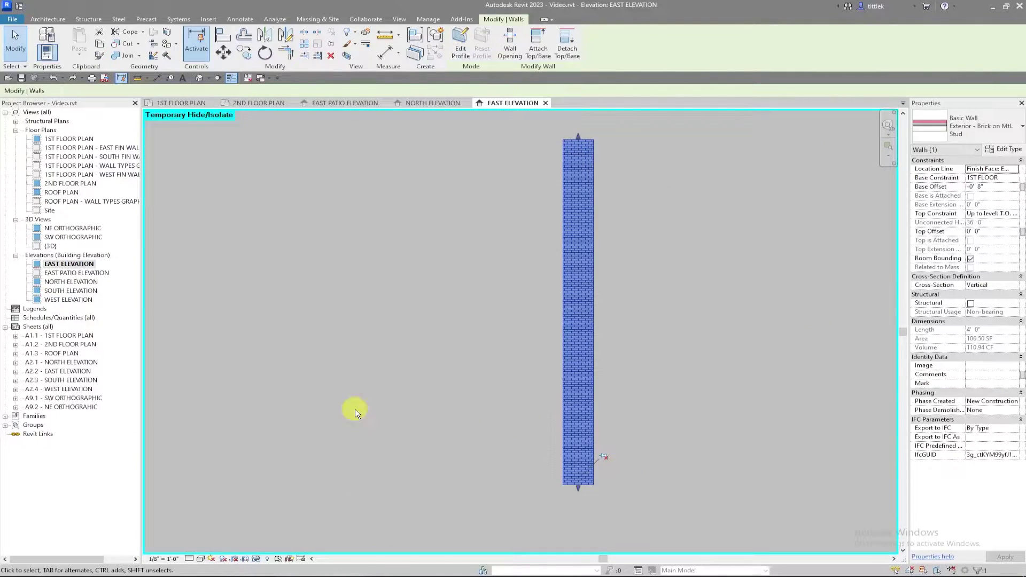
scroll(354, 409, down, 3)
scroll(570, 399, up, 4)
scroll(513, 424, down, 2)
- Split the isolated brick wall horizontally about a fifth of the way up to mark the lower opening's head, and end the Split command
key(s)
key(l)
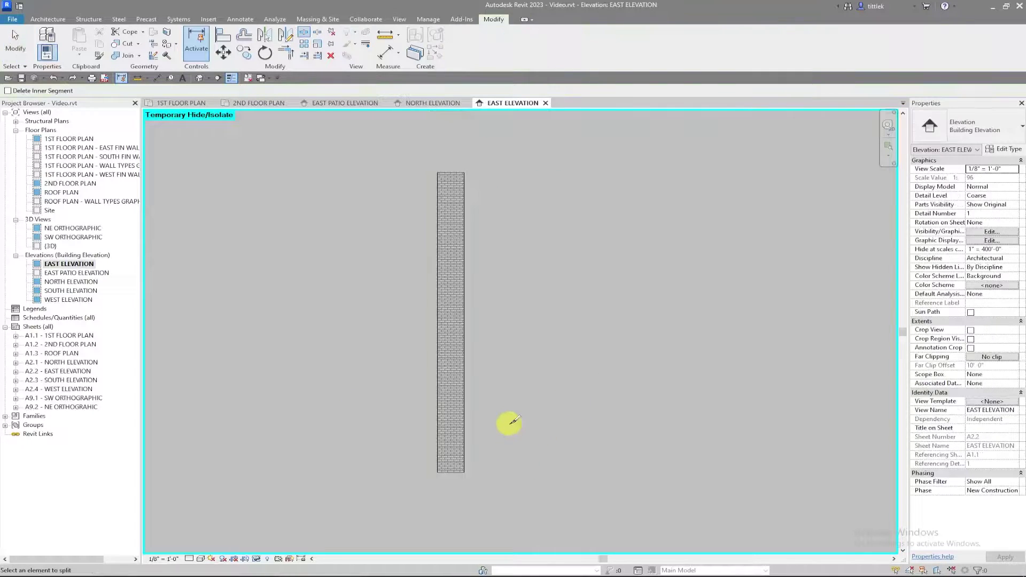
scroll(484, 439, up, 2)
scroll(494, 422, down, 1)
middle_drag(499, 421, 532, 448)
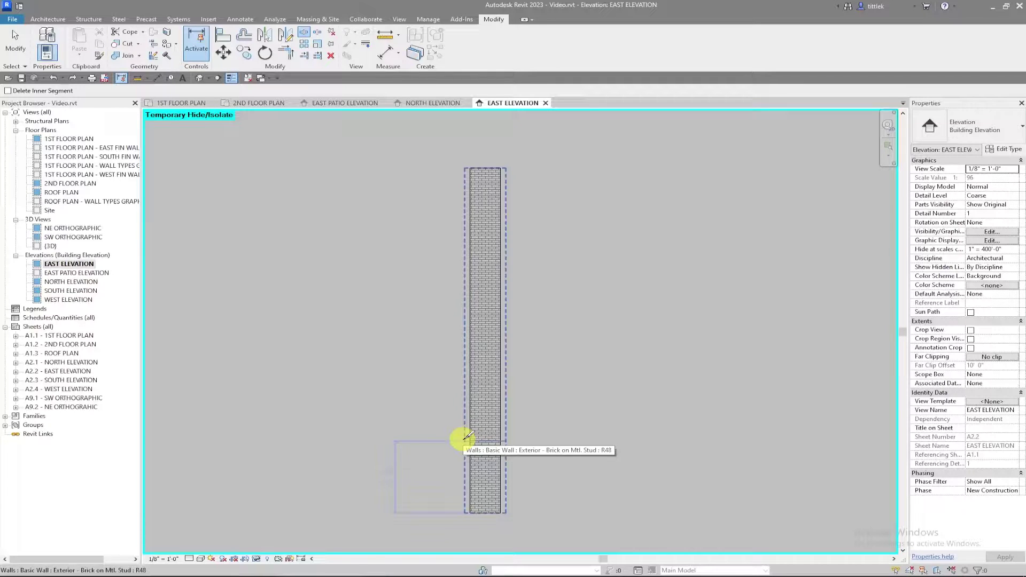
click(463, 439)
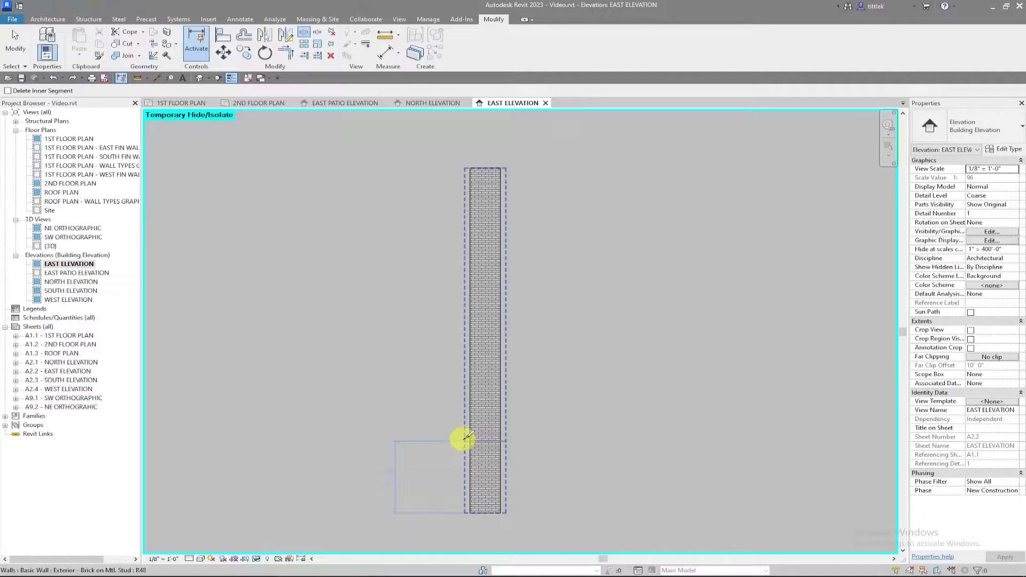
key(Escape)
key(Escape)
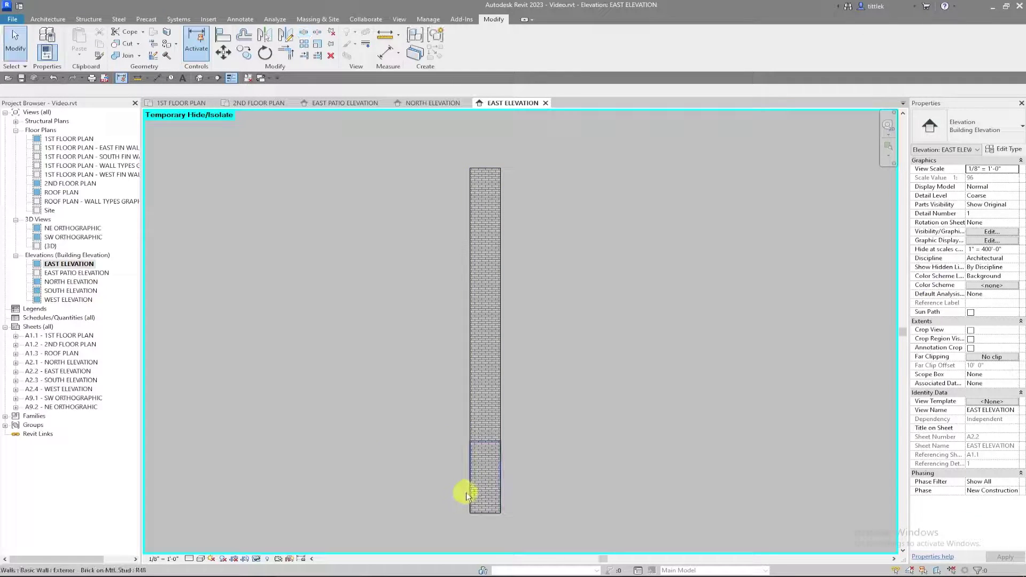
- Split the isolated wall horizontally a little above its base, and at about two thirds and three quarters of its height for the upper opening
click(305, 36)
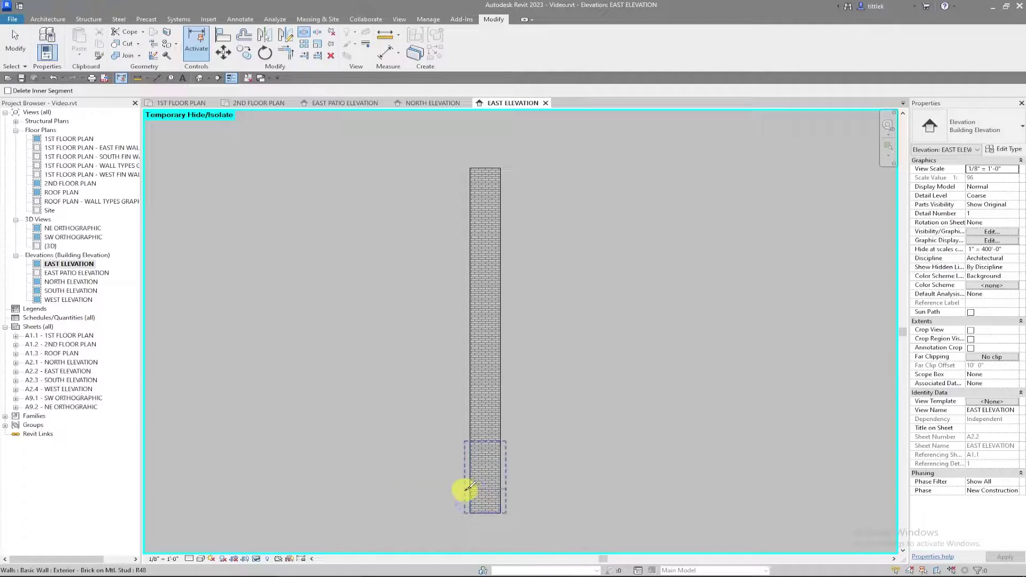
click(466, 488)
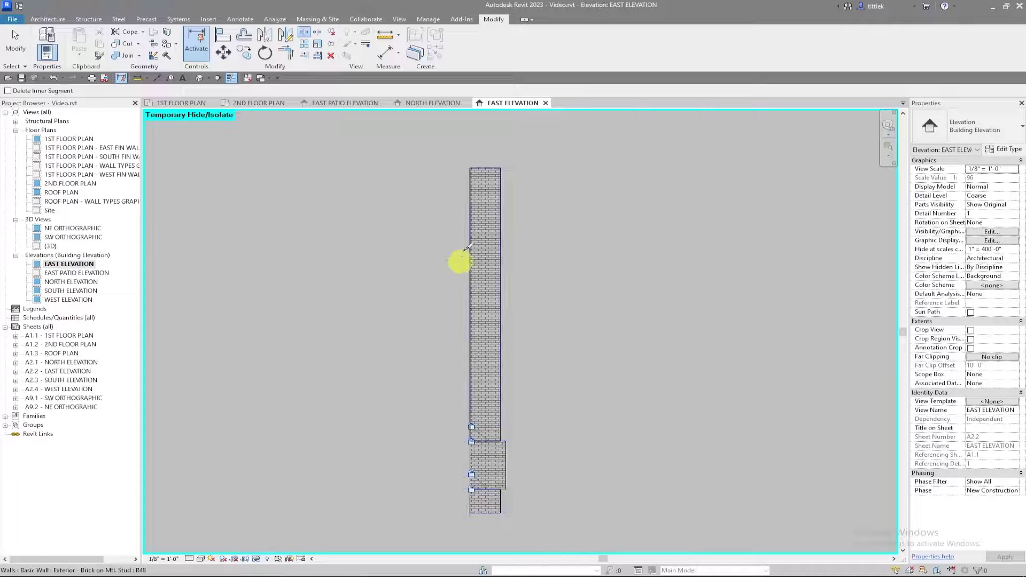
click(464, 256)
click(463, 290)
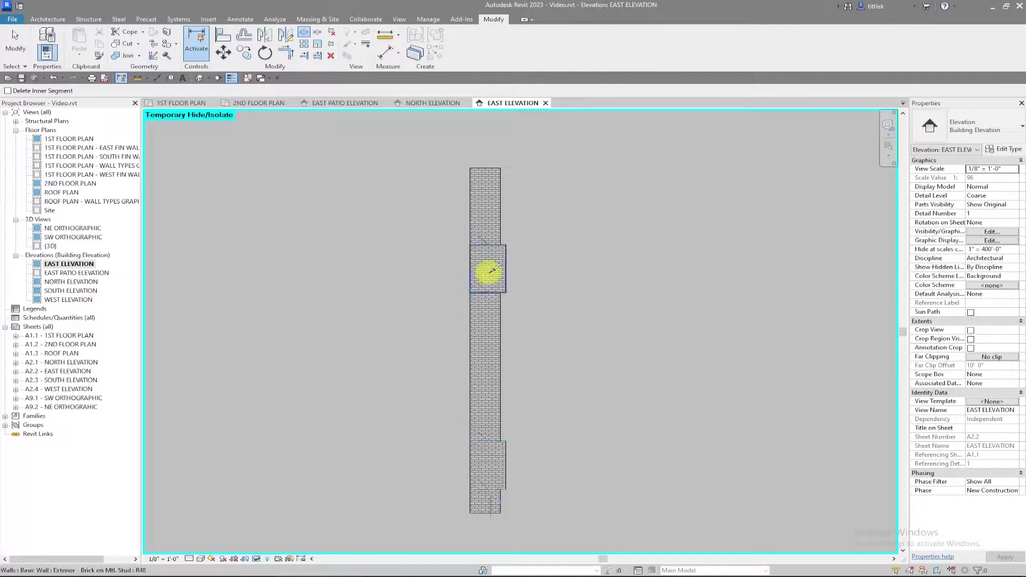
key(Escape)
- Delete the upper and lower wall segments between the splits and reset the temporary isolation in the East Elevation
click(499, 264)
key(Delete)
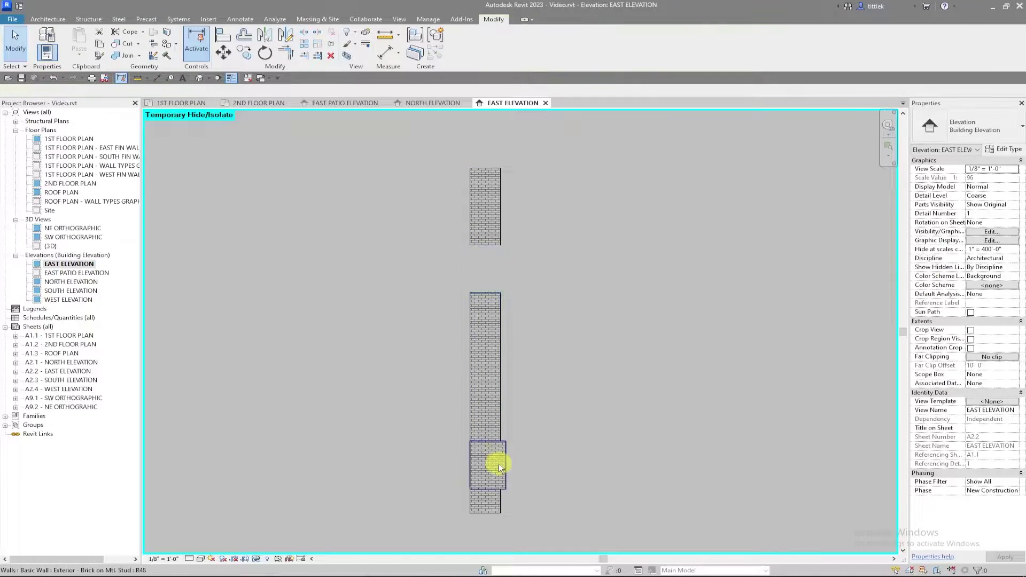
click(498, 458)
key(Delete)
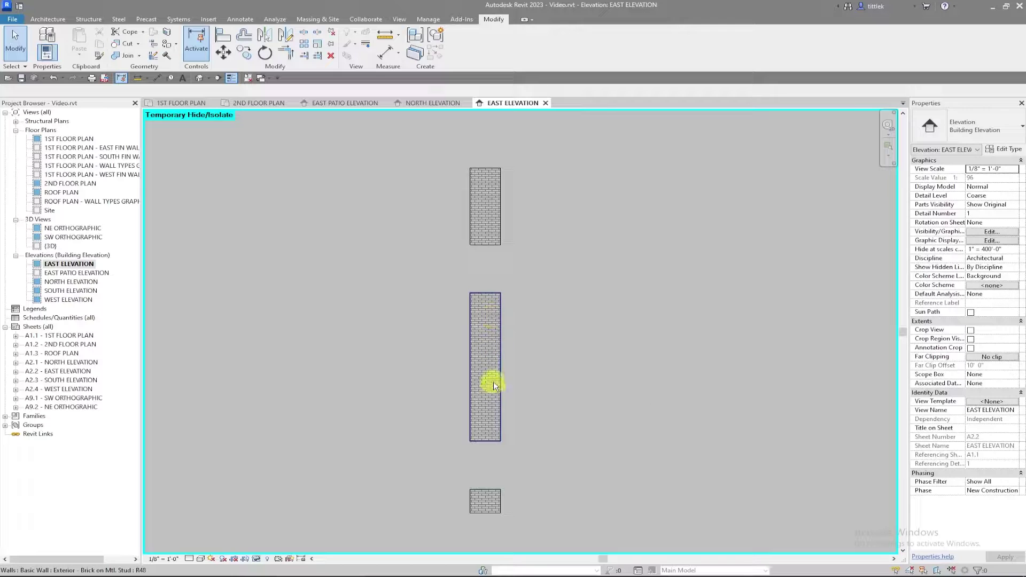
click(257, 559)
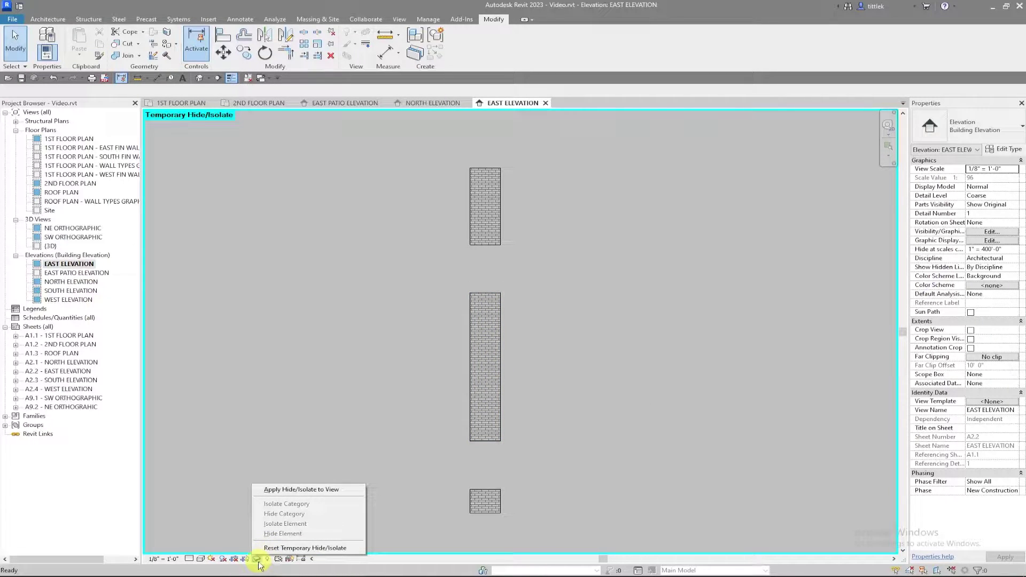
click(287, 548)
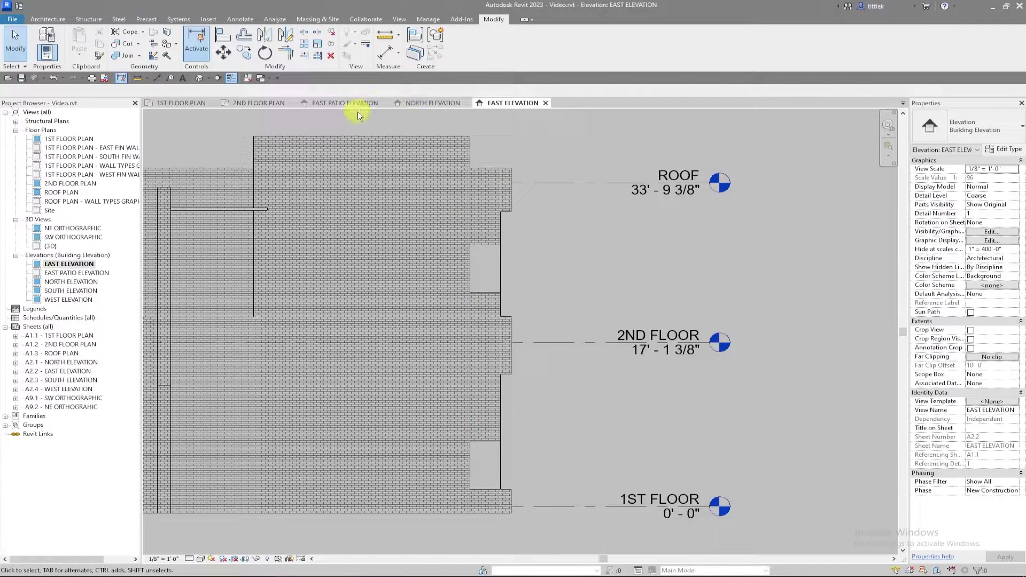
- Open the WEST ELEVATION view and split the long exterior brick wall vertically just south of the West Fin Wall
double_click(76, 300)
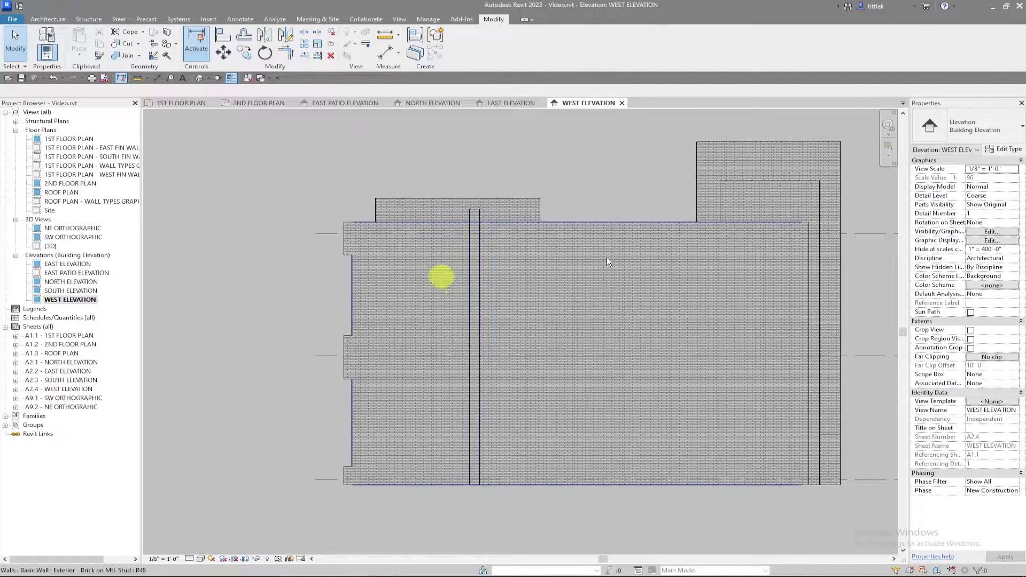
click(286, 42)
scroll(475, 215, up, 2)
scroll(474, 216, up, 3)
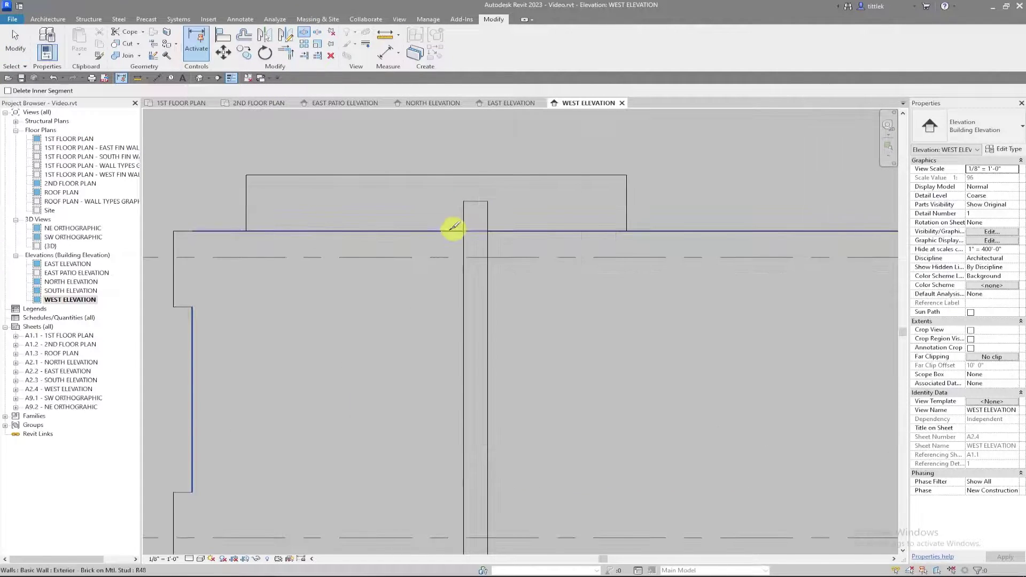
scroll(446, 234, down, 4)
scroll(447, 242, down, 3)
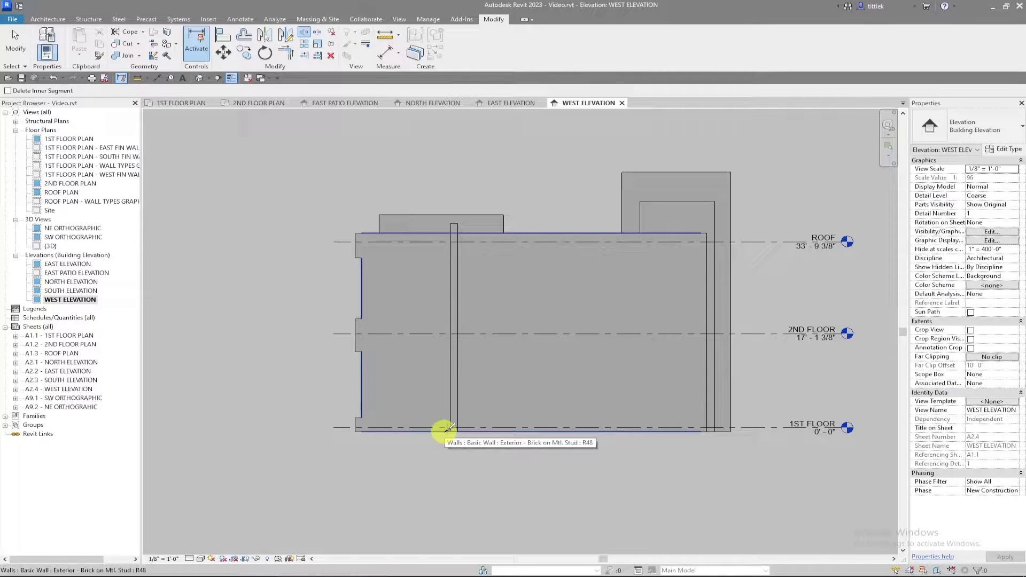
key(Tab)
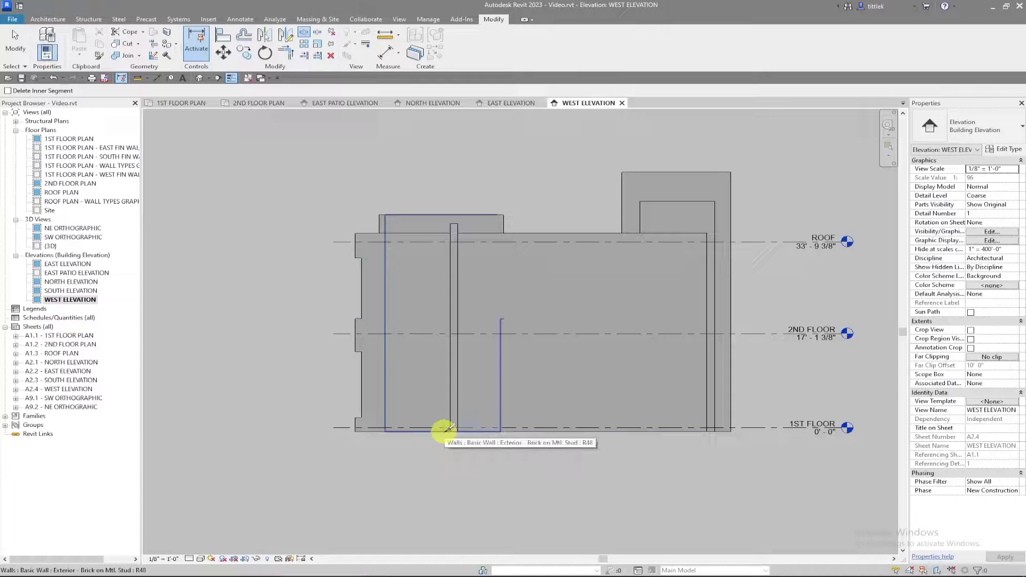
scroll(449, 427, up, 2)
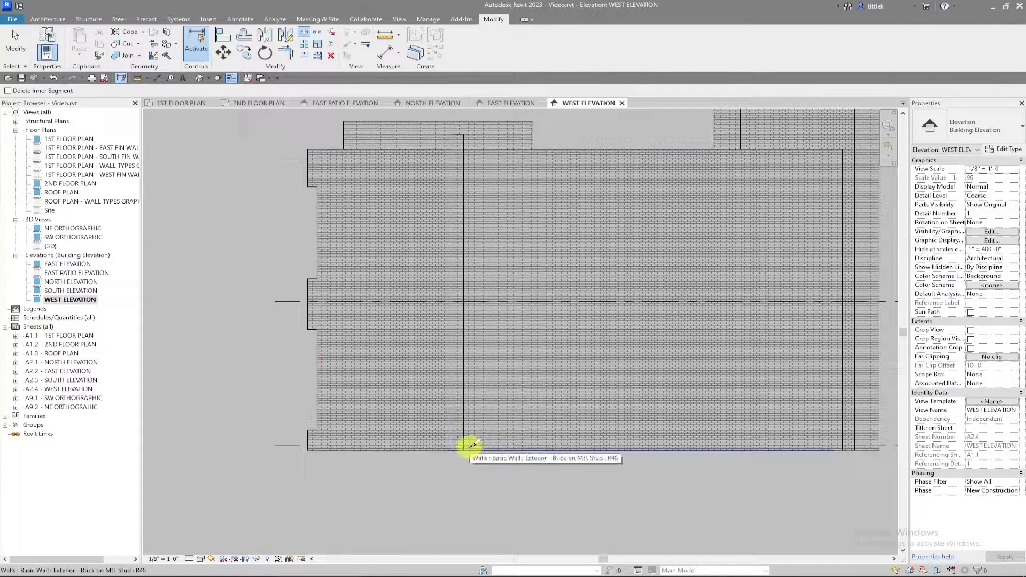
click(468, 448)
scroll(371, 462, down, 3)
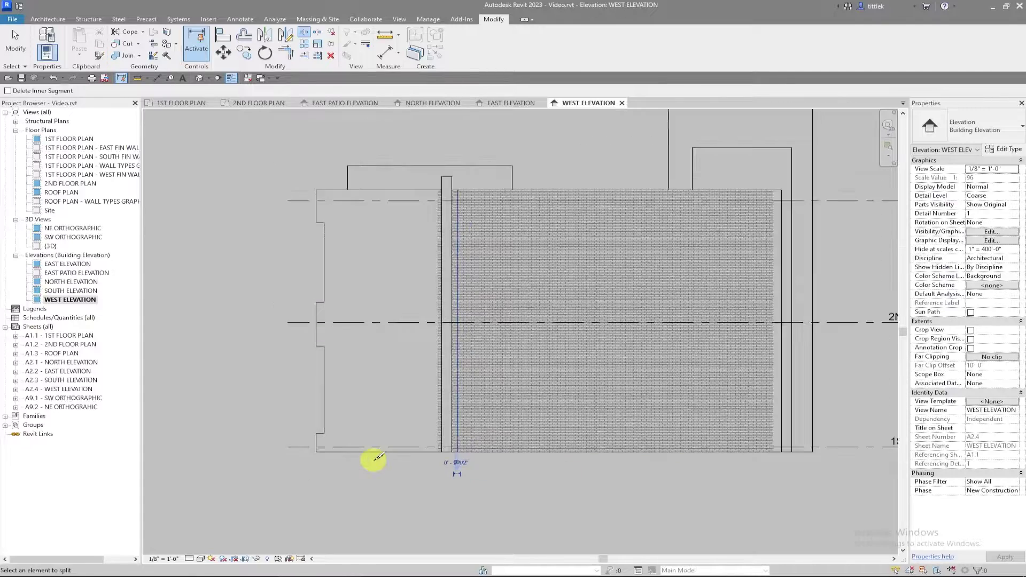
scroll(458, 458, up, 6)
key(Escape)
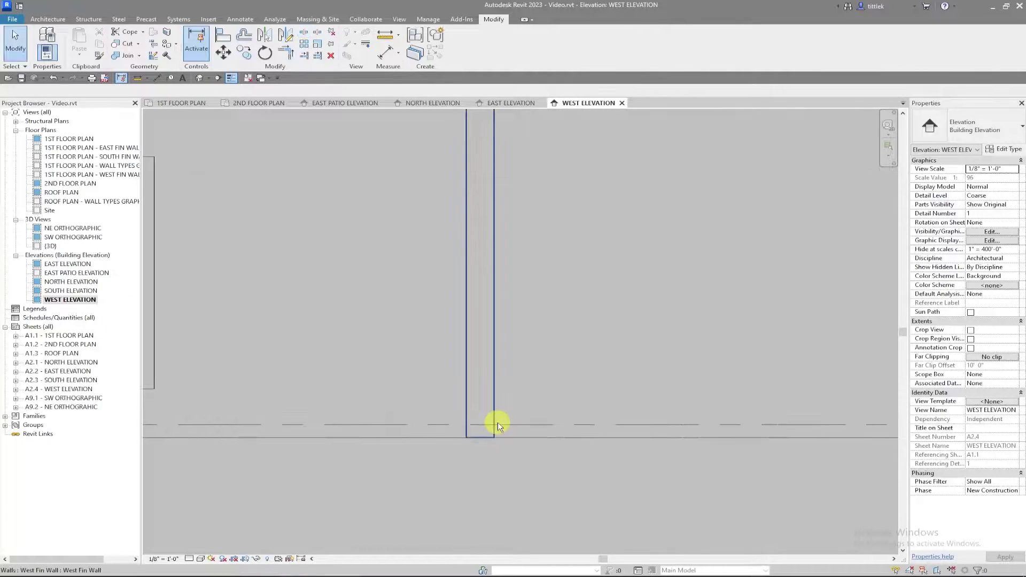
- Align the ends of the two split brick walls with the north and south faces of the West Fin Wall
scroll(494, 424, up, 3)
key(a)
key(l)
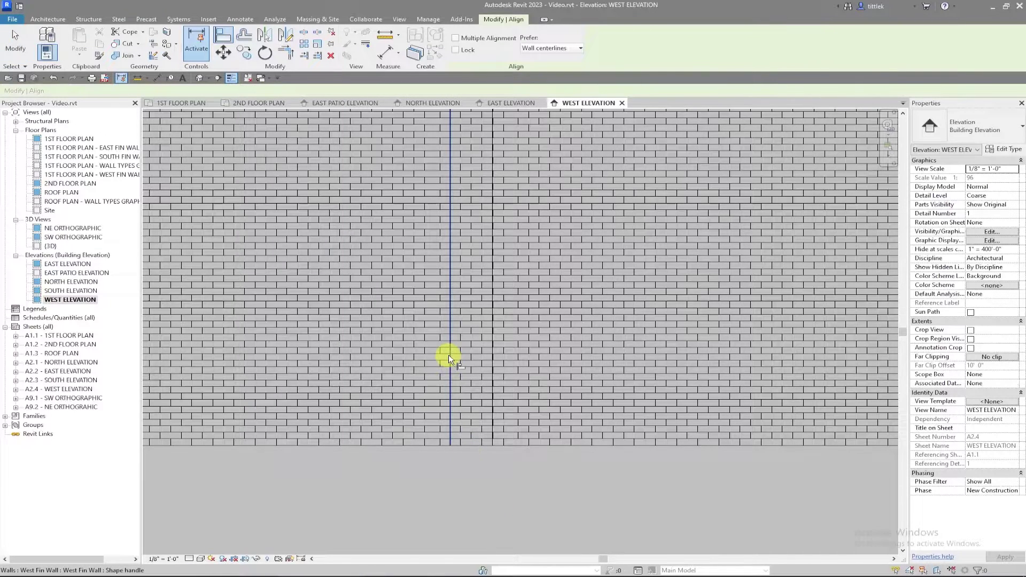
click(448, 357)
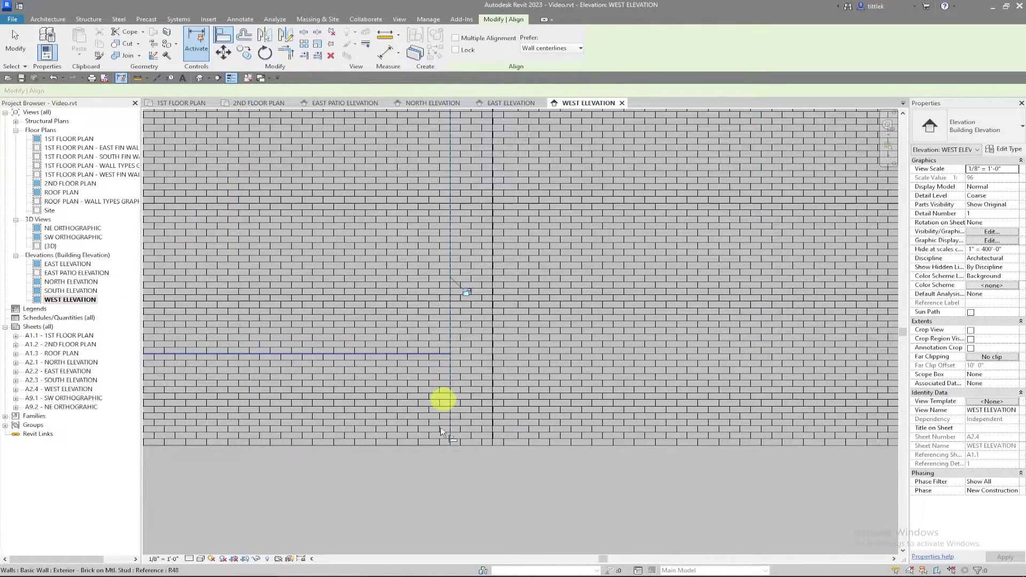
scroll(440, 427, up, 3)
scroll(437, 431, down, 4)
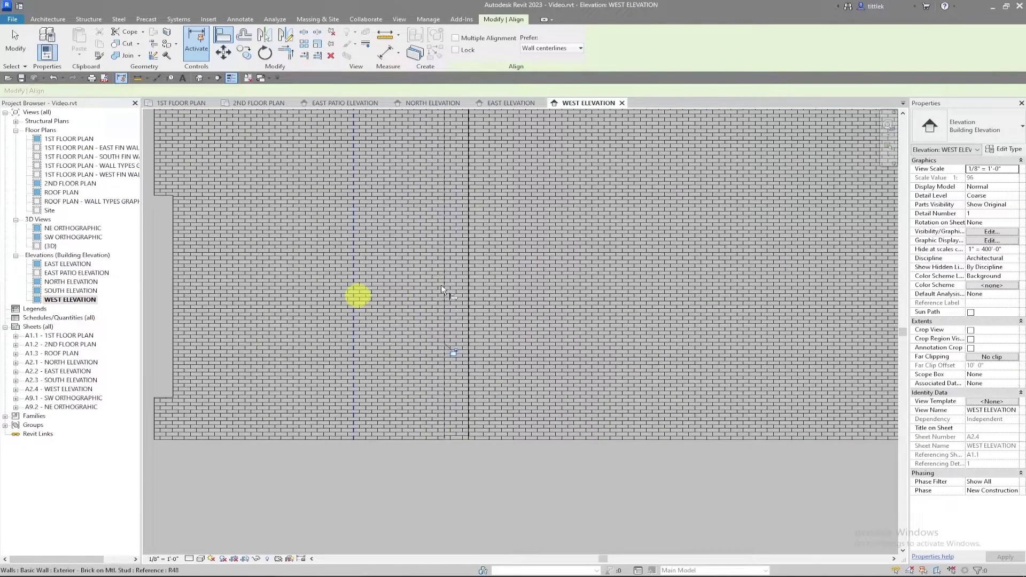
click(469, 282)
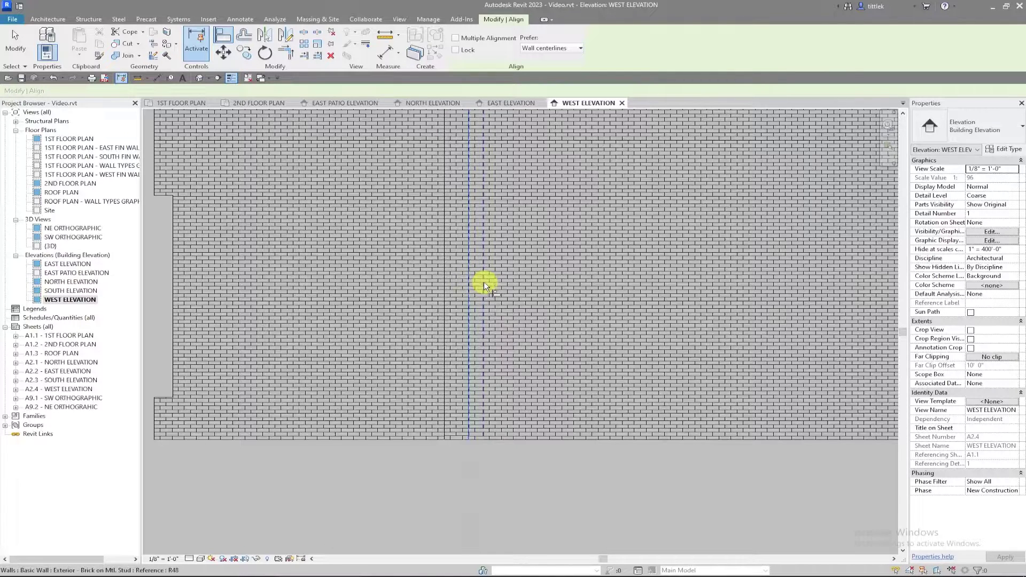
click(482, 283)
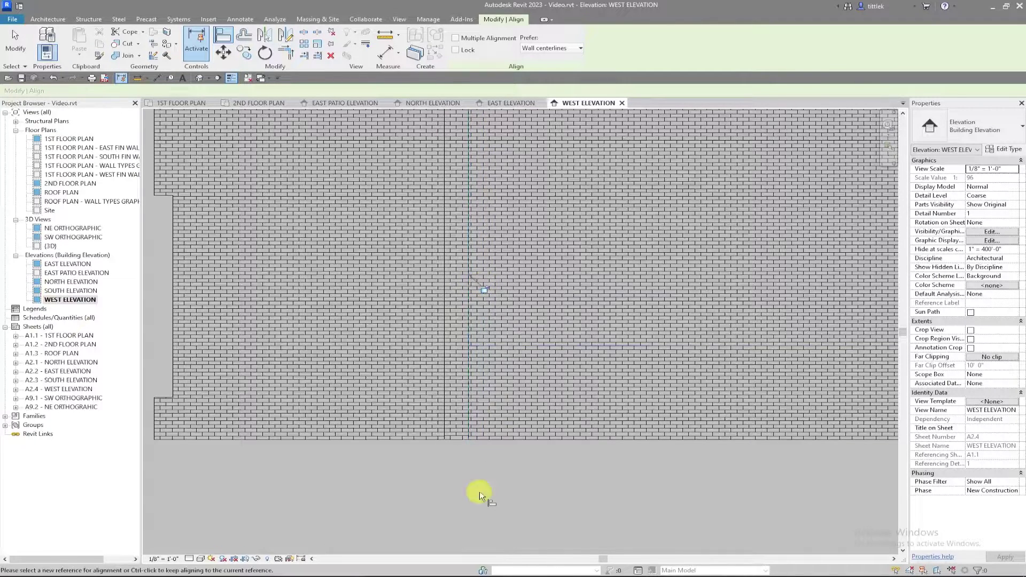
scroll(480, 492, down, 3)
key(Escape)
- Select the brick walls on both sides of the West Fin Wall to check where their ends meet it
scroll(471, 456, down, 3)
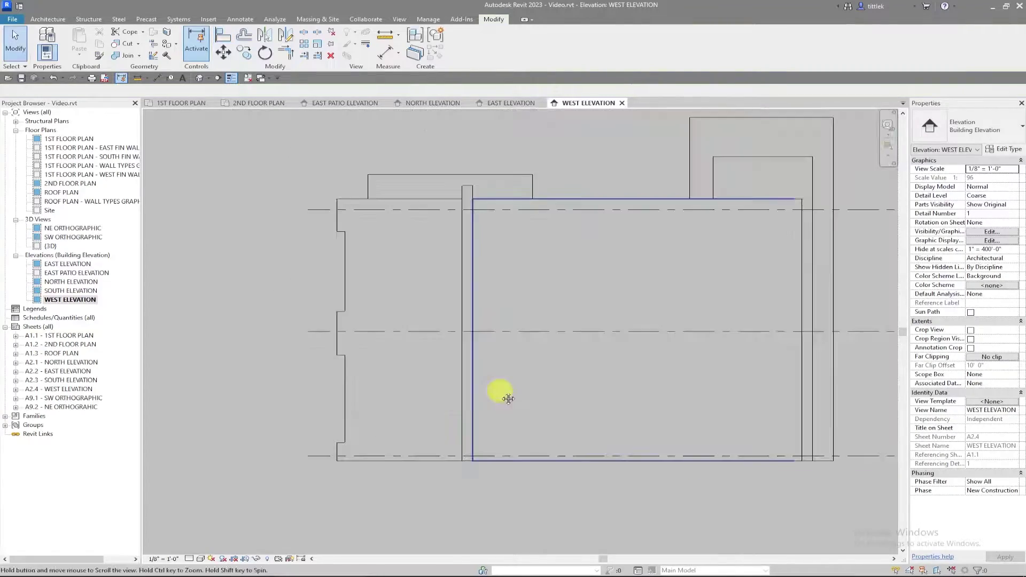
scroll(449, 278, up, 4)
scroll(459, 261, up, 1)
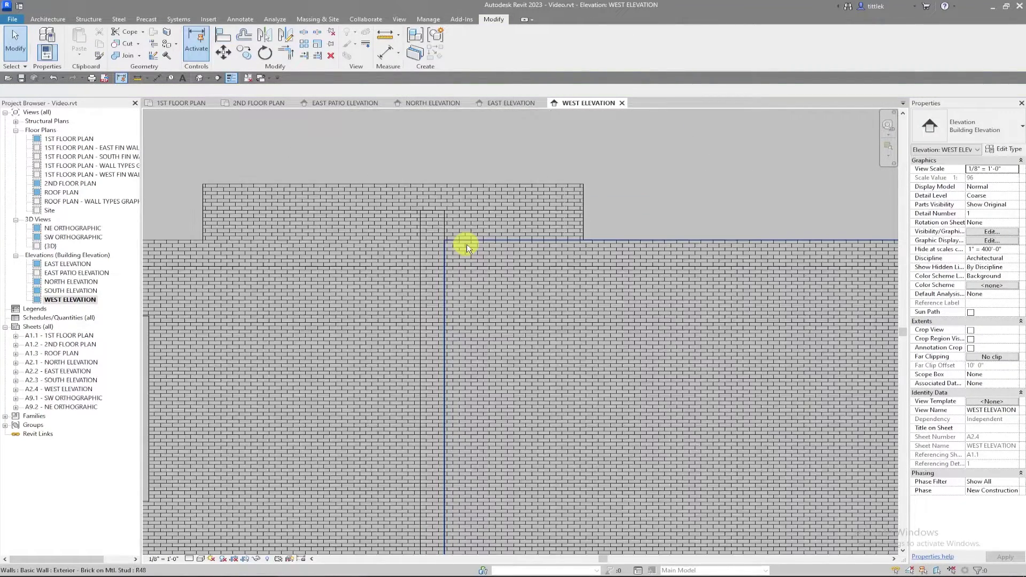
click(465, 245)
click(396, 262)
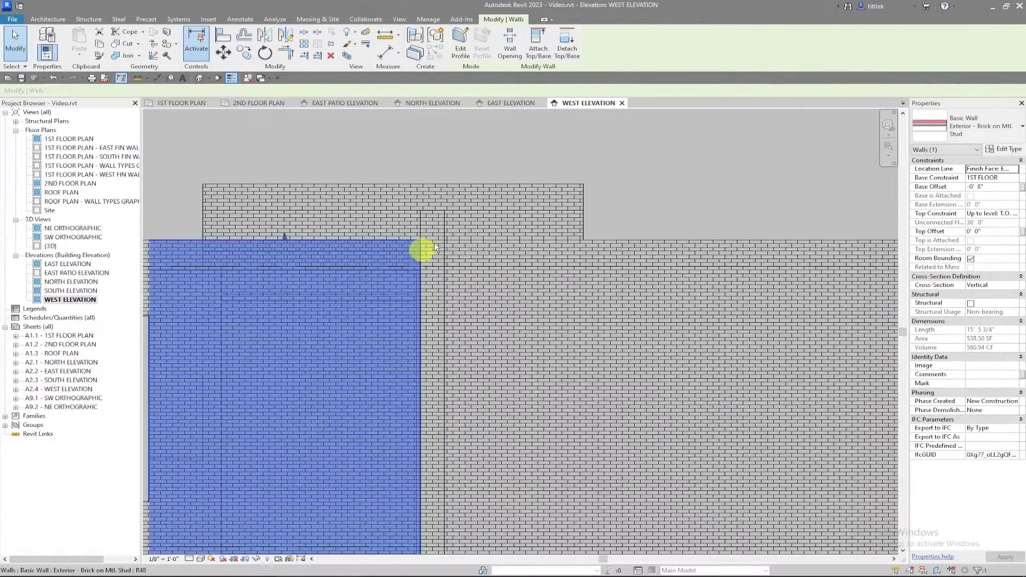
scroll(436, 332, down, 3)
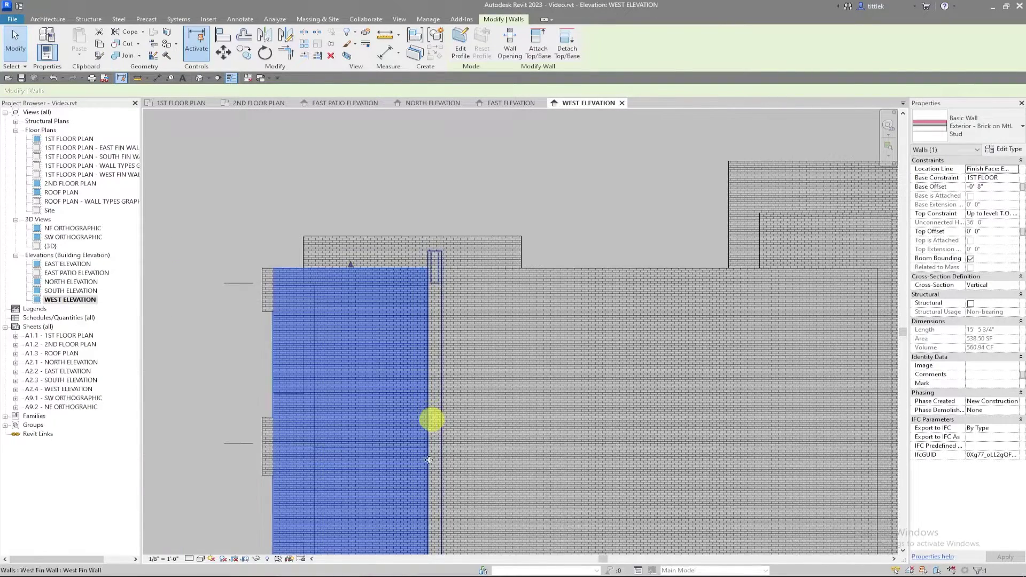
middle_drag(262, 305, 350, 243)
scroll(350, 240, up, 1)
click(304, 34)
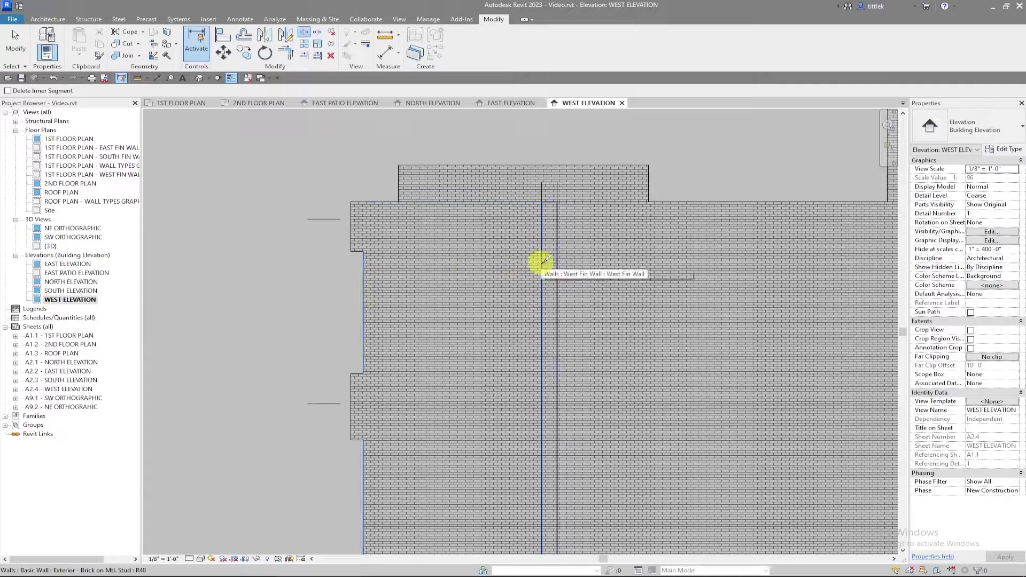
key(Escape)
scroll(379, 271, down, 2)
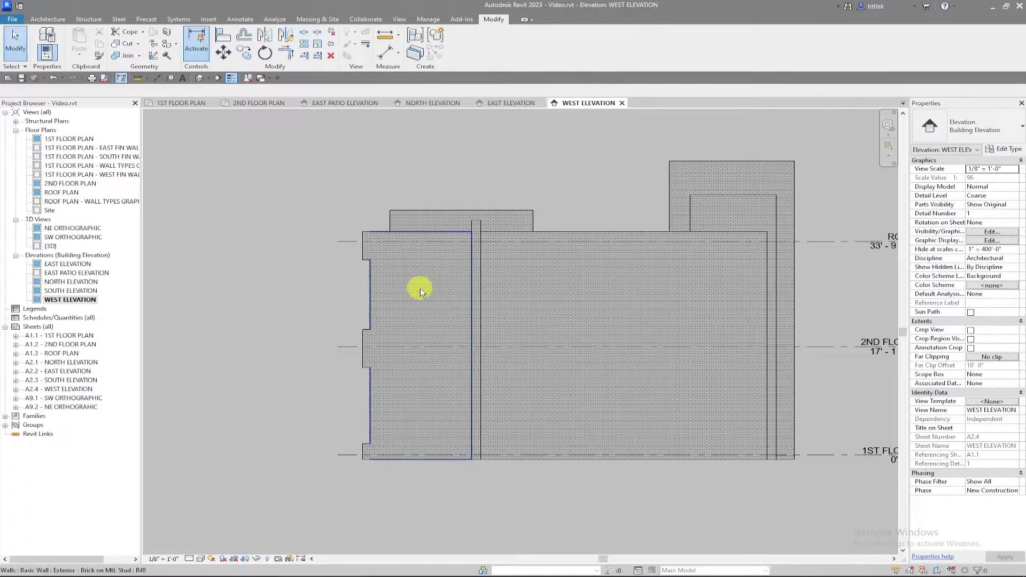
- Temporarily isolate only the brick wall segment north of the West Fin Wall in the West Elevation
click(420, 289)
key(i)
key(c)
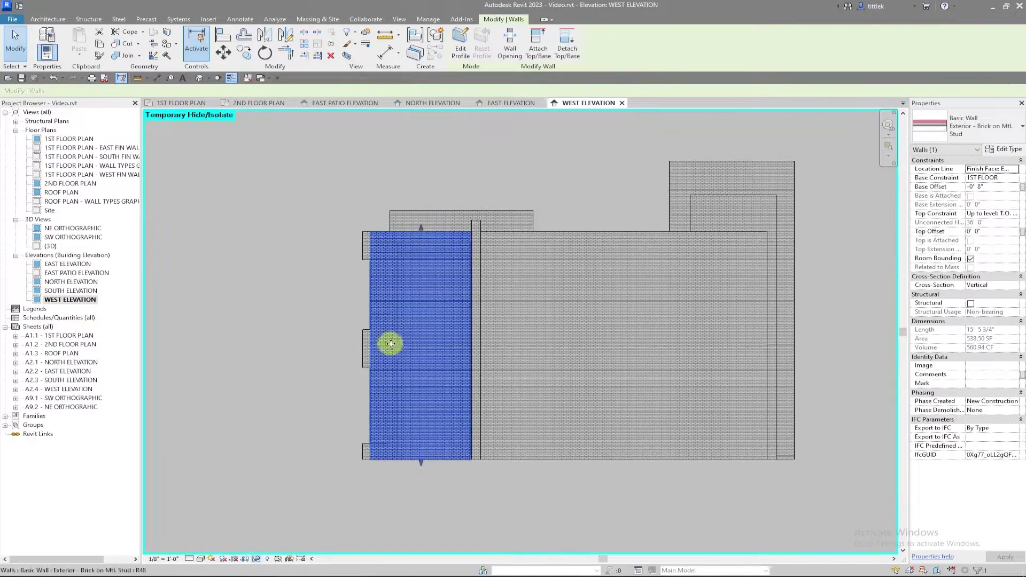
click(257, 559)
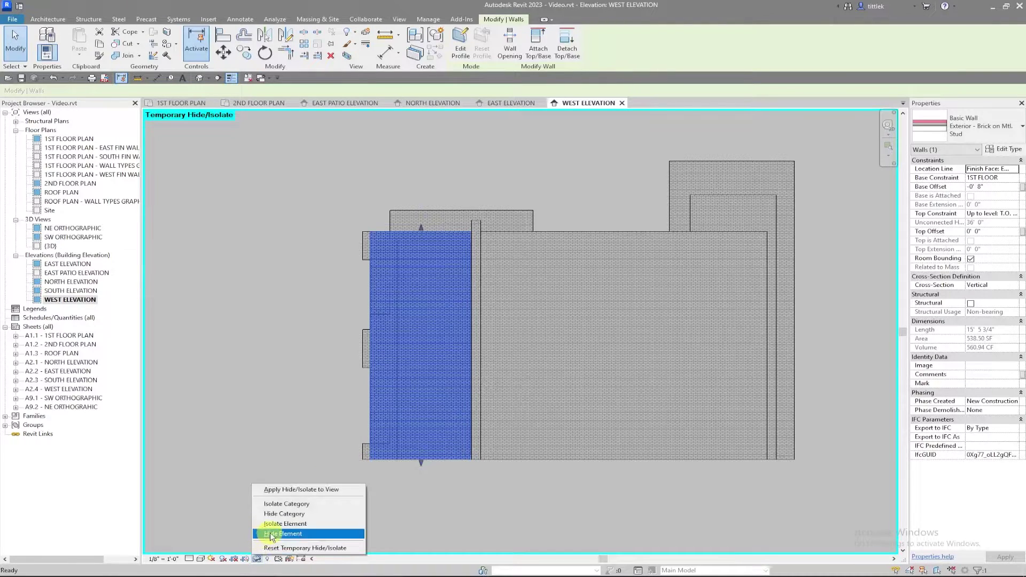
click(284, 523)
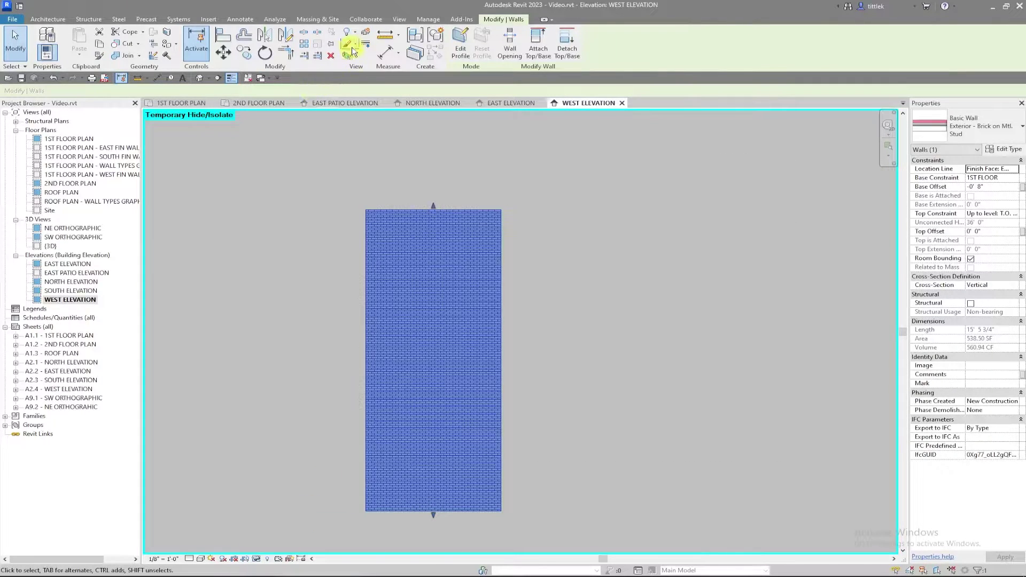
- Split the isolated brick wall horizontally at four heights to mark out the upper and lower storefront openings
click(303, 38)
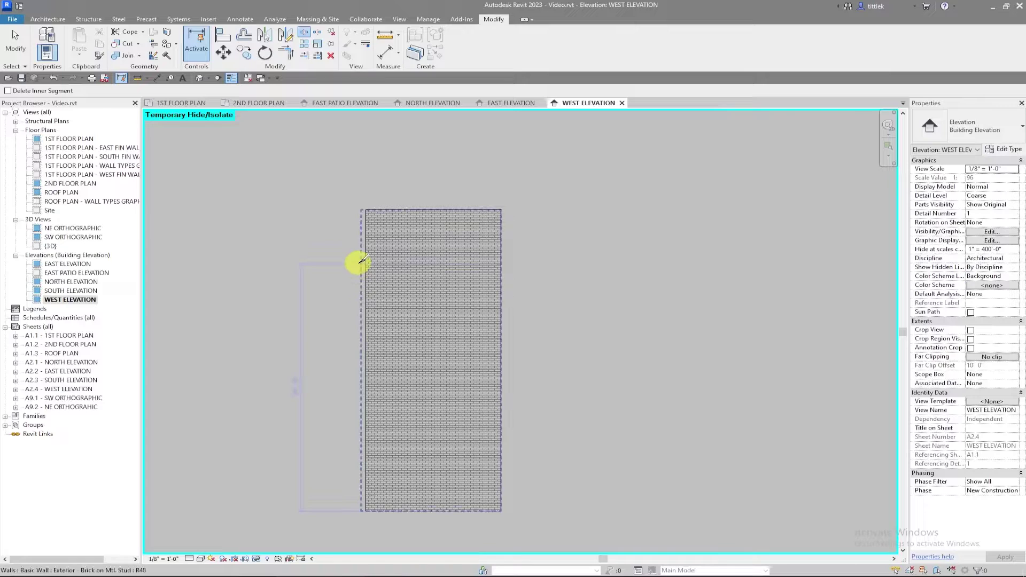
click(362, 264)
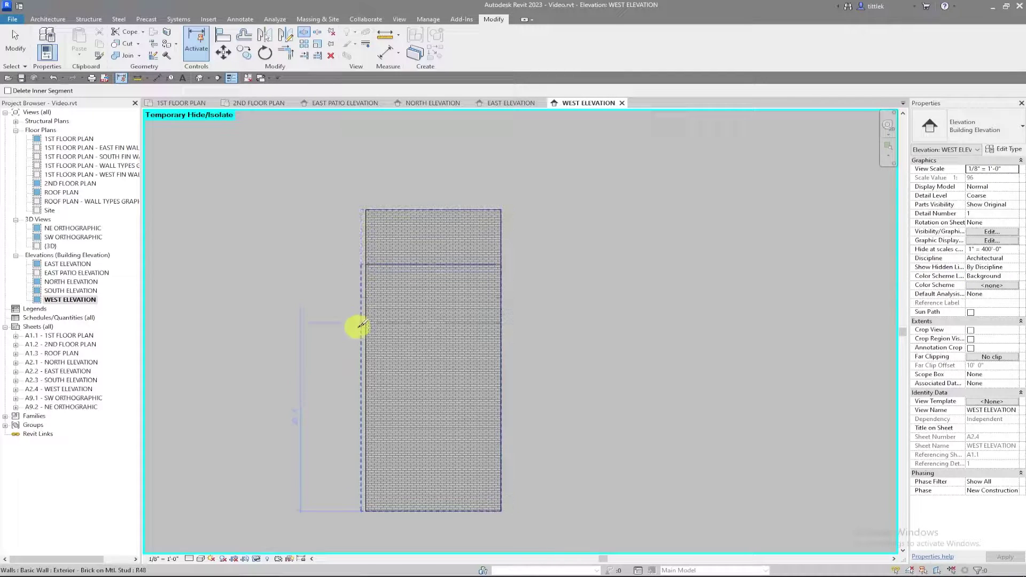
click(361, 332)
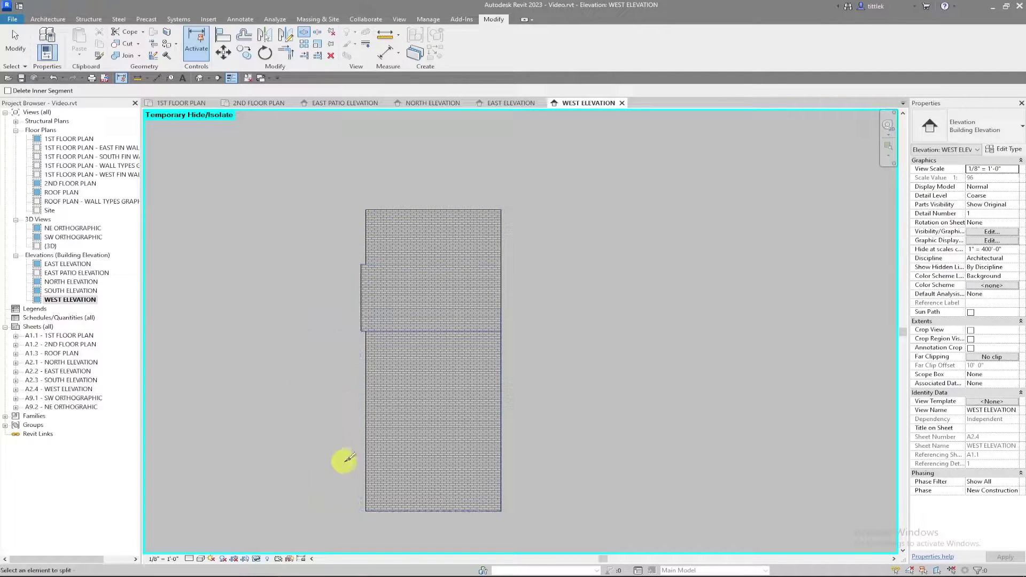
click(362, 460)
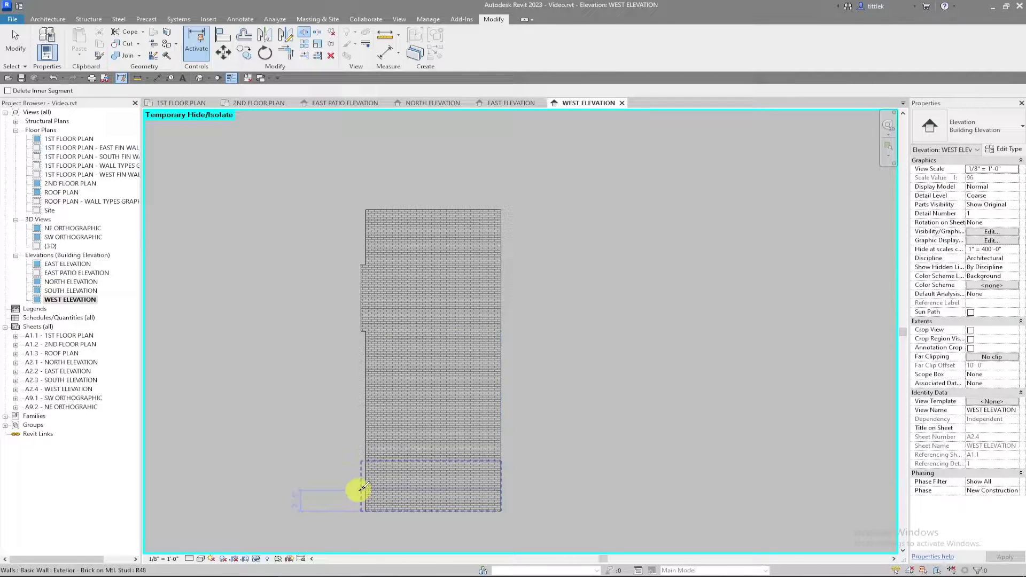
click(361, 488)
key(Escape)
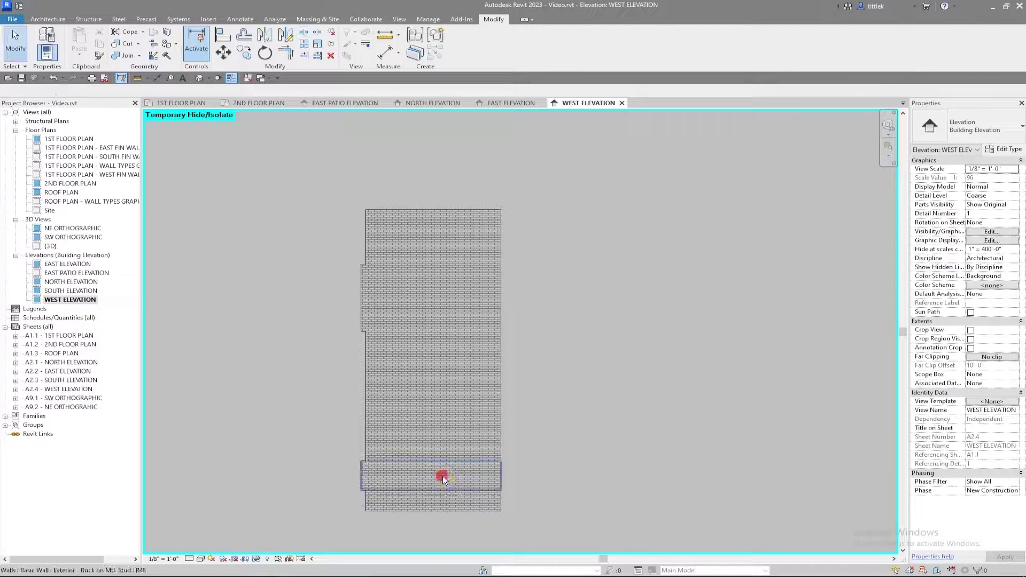
- Delete the two split brick wall segments at the lower and upper storefront openings
click(442, 476)
key(Delete)
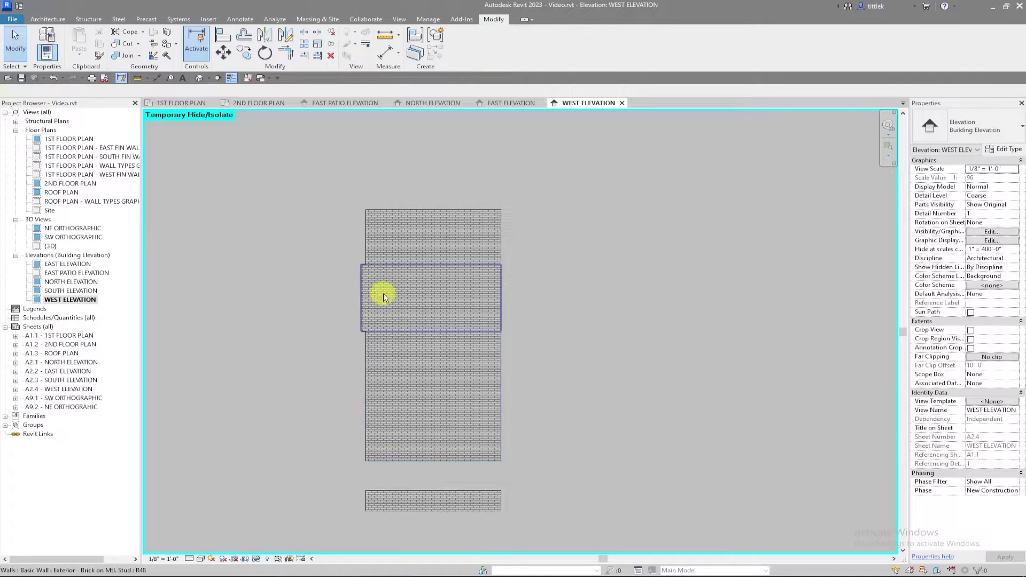
click(383, 296)
key(Delete)
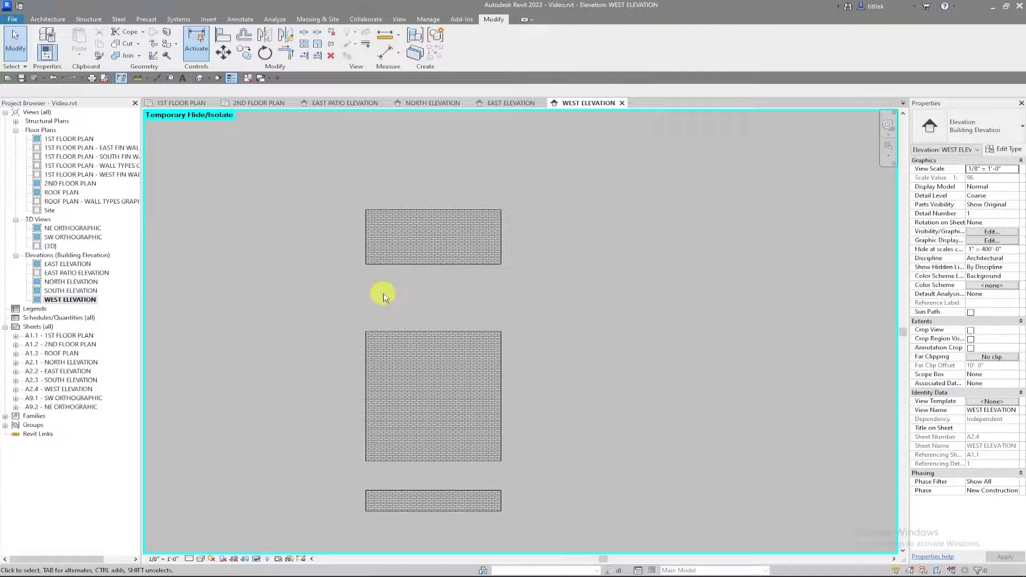
- Reset the temporary hide/isolate in the West Elevation and check the opening's edge against the West Fin Wall
click(267, 558)
click(262, 544)
scroll(374, 427, up, 5)
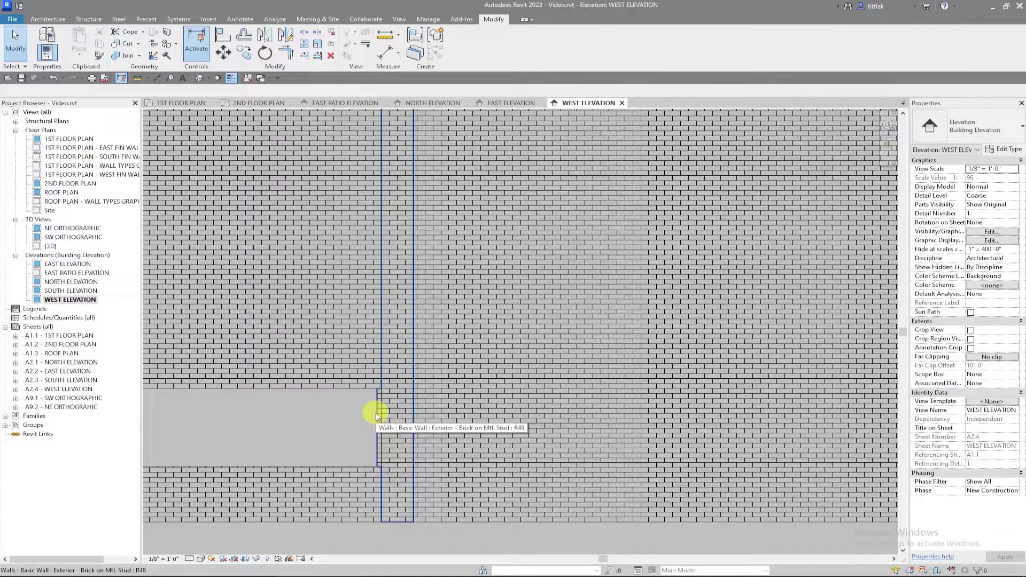
scroll(442, 267, down, 5)
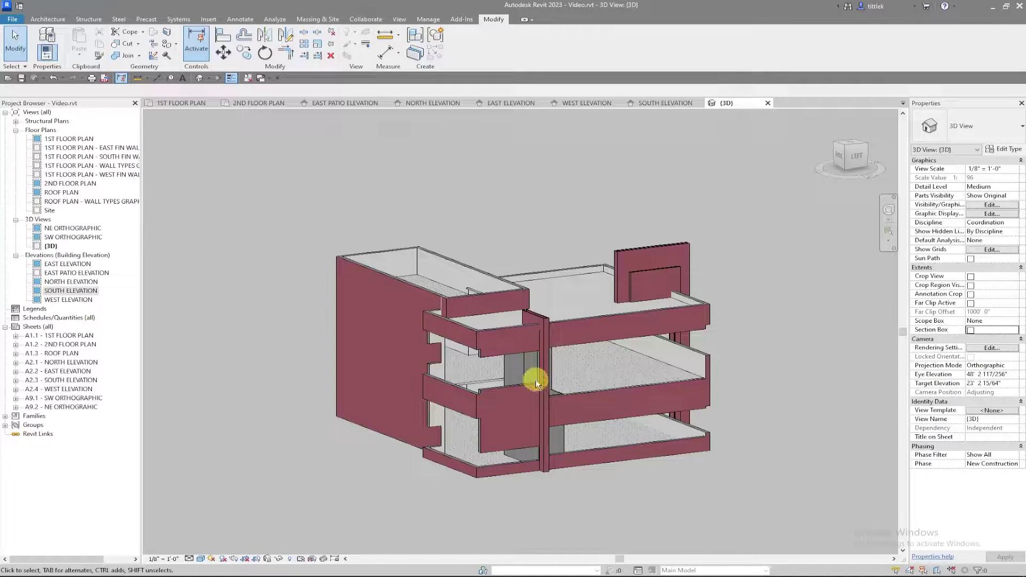
- Open the NORTH ELEVATION view and examine the brick bands and openings between the floor levels
double_click(80, 282)
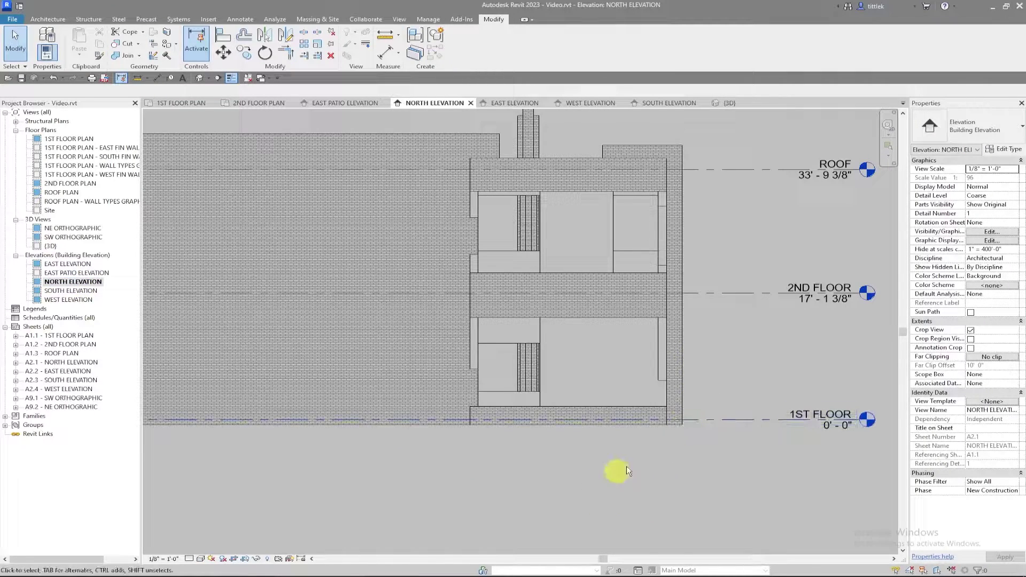
middle_drag(723, 412, 609, 454)
scroll(514, 379, up, 1)
middle_drag(514, 379, 528, 402)
scroll(528, 402, down, 1)
scroll(527, 401, up, 1)
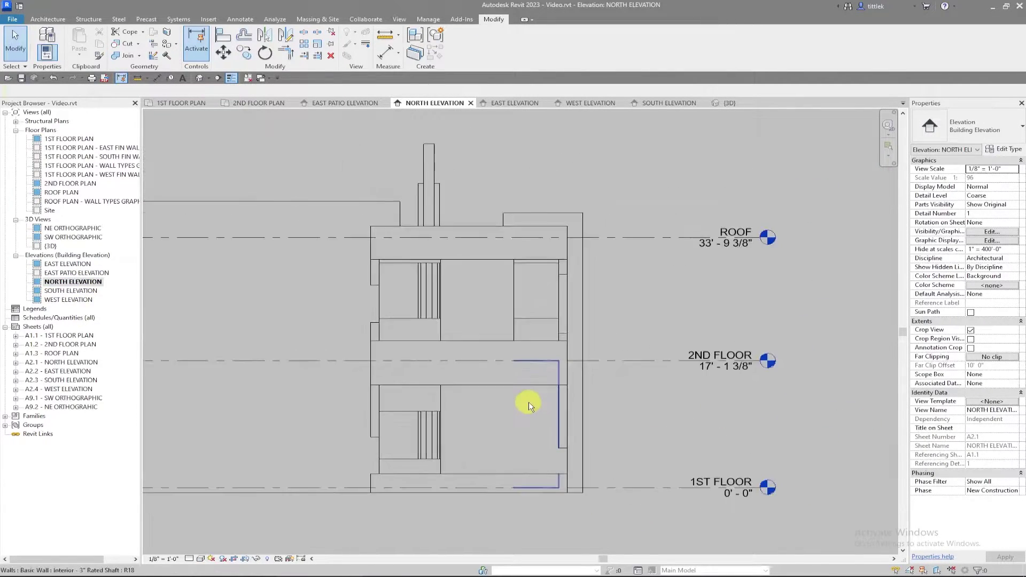
scroll(528, 402, down, 1)
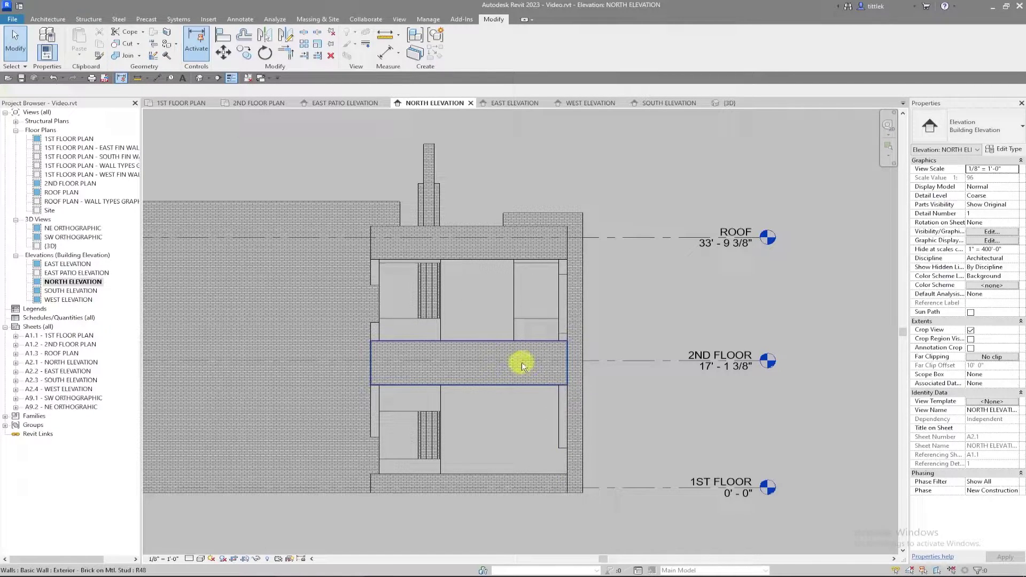
- Place a vertical aligned dimension string from the 1ST FLOOR level through the brick band edges to the top of the roof parapet wall
click(157, 79)
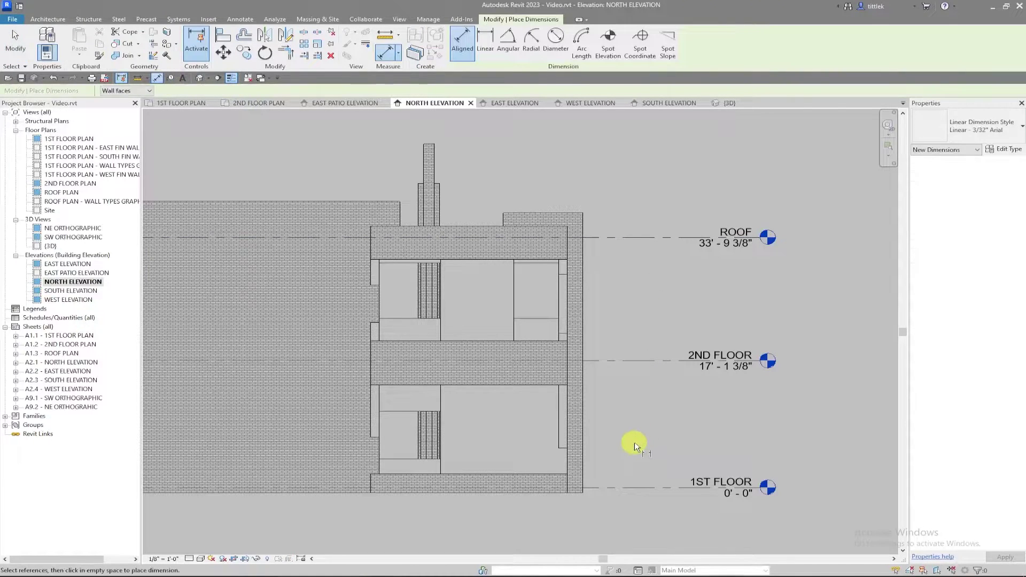
click(667, 486)
click(519, 473)
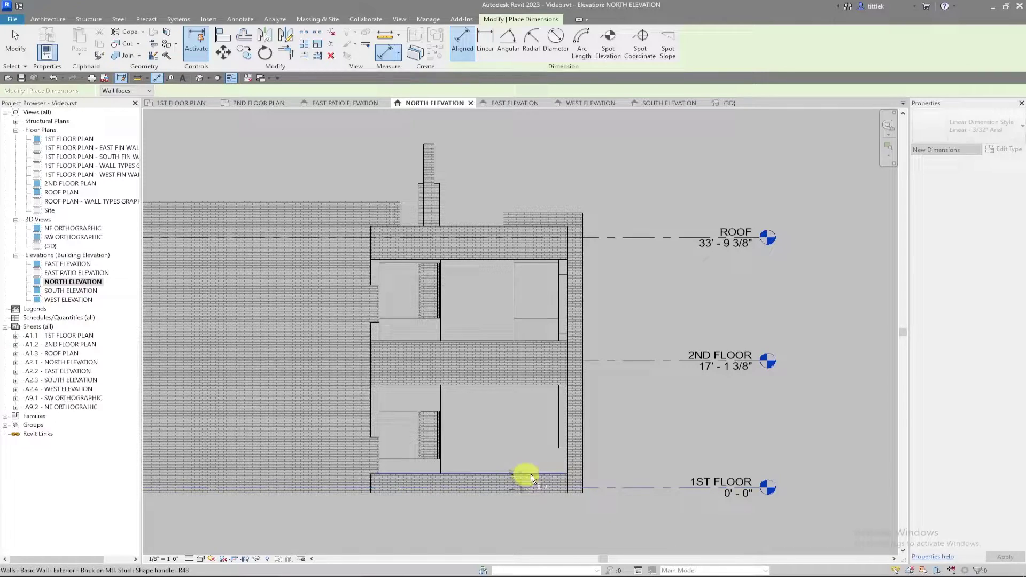
click(528, 386)
click(528, 341)
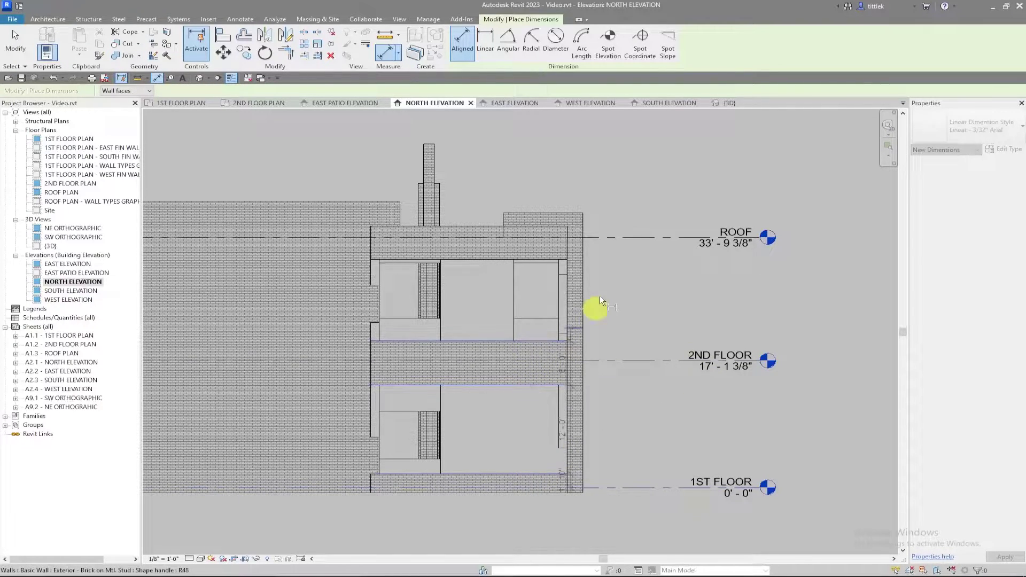
click(483, 261)
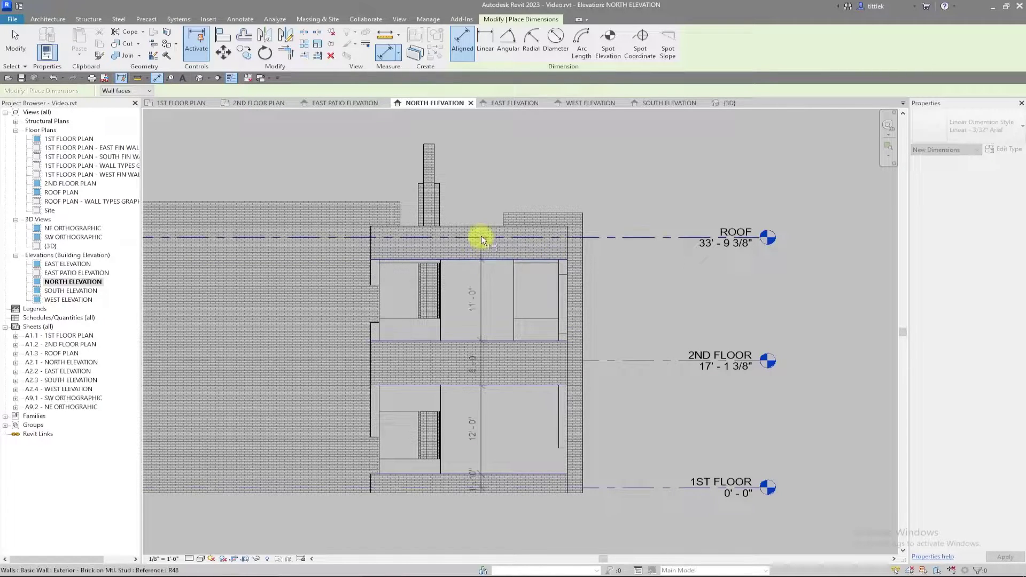
click(500, 236)
click(633, 330)
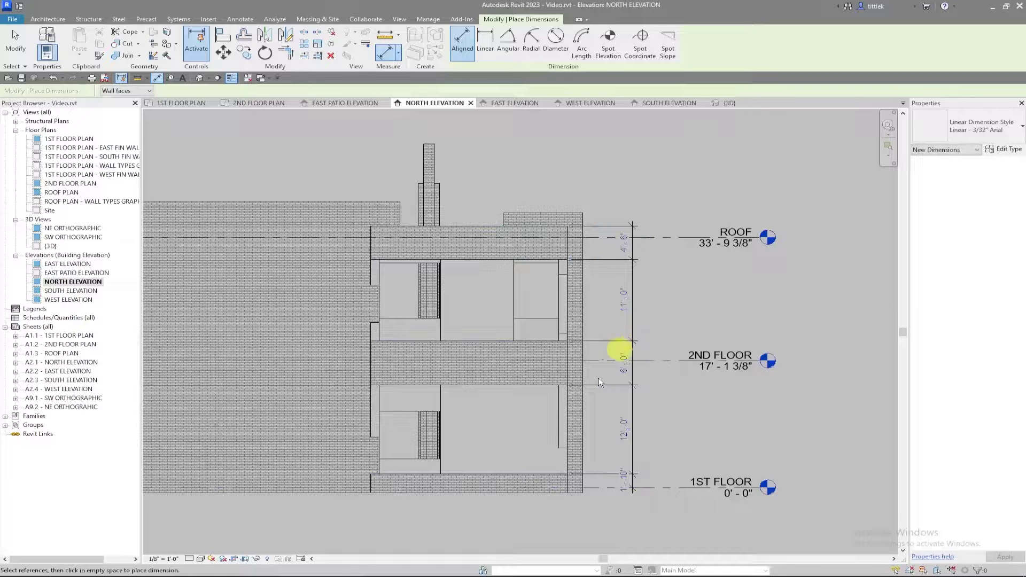
key(Escape)
key(Escape)
- Constrain the lowest brick band's top to Up to level: 1ST FLOOR with a top offset of 1' 4"
click(544, 481)
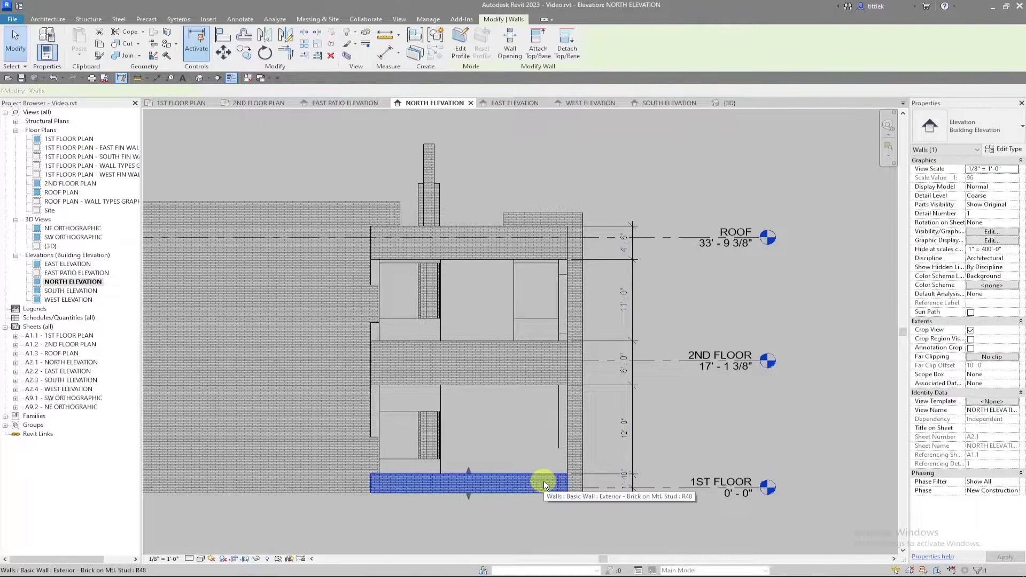
scroll(627, 486, up, 2)
scroll(626, 486, up, 2)
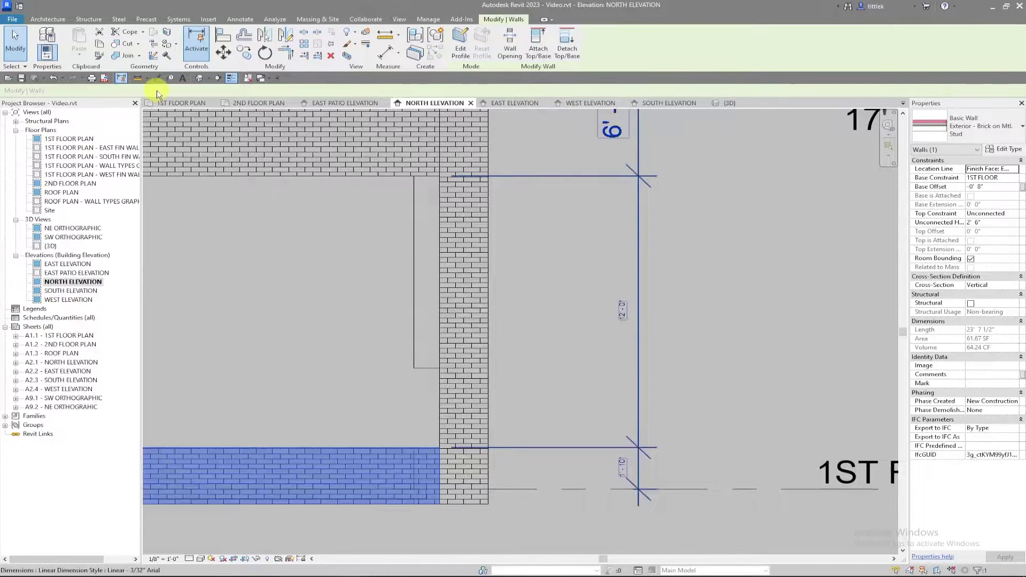
scroll(669, 402, down, 3)
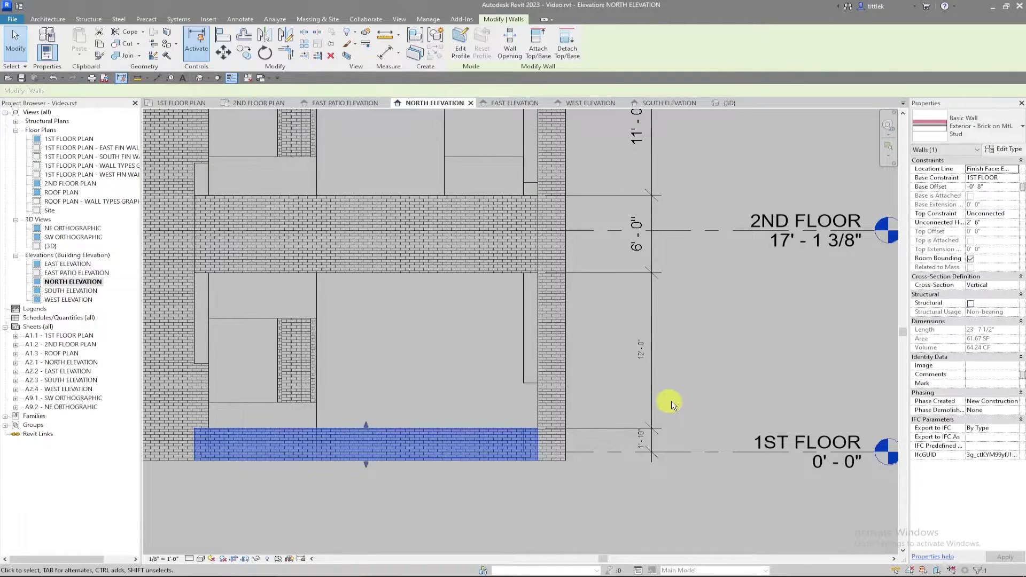
key(Escape)
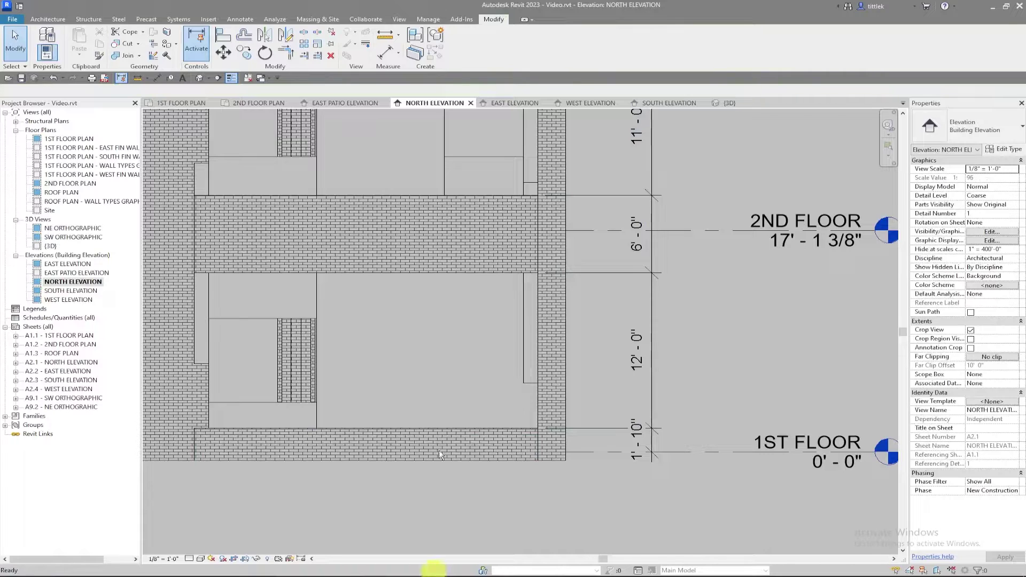
click(502, 440)
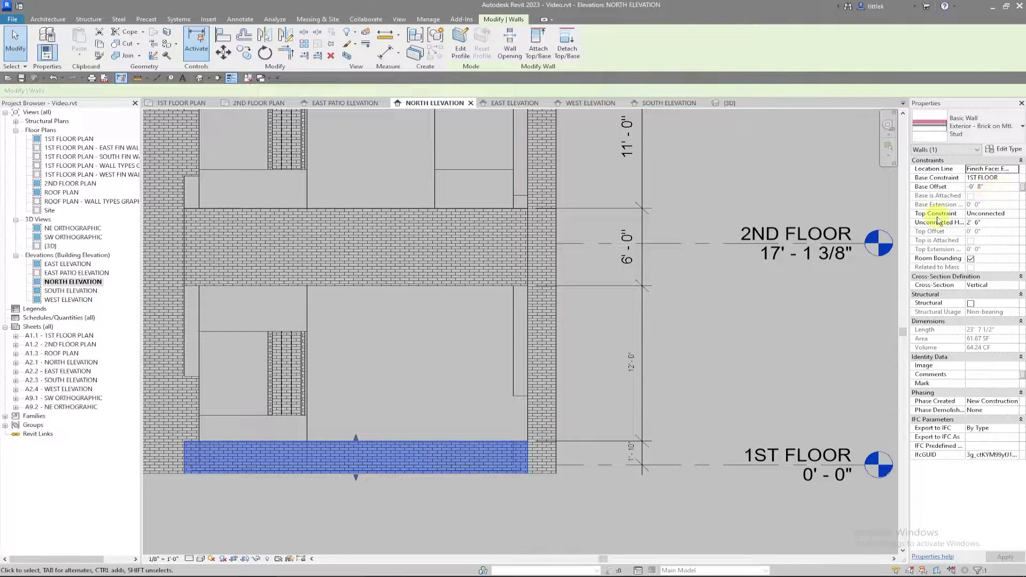
click(1015, 214)
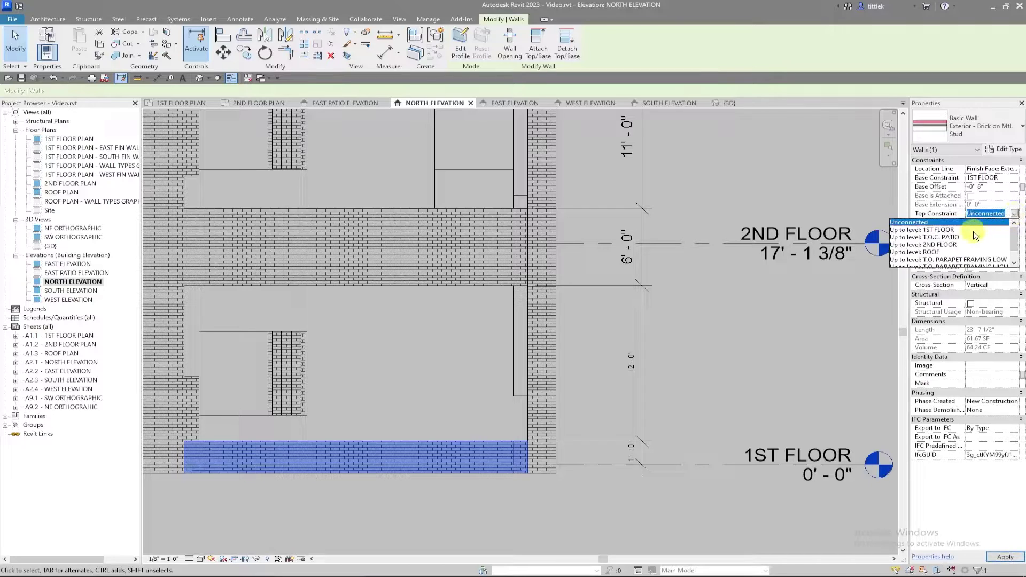
click(952, 234)
click(992, 231)
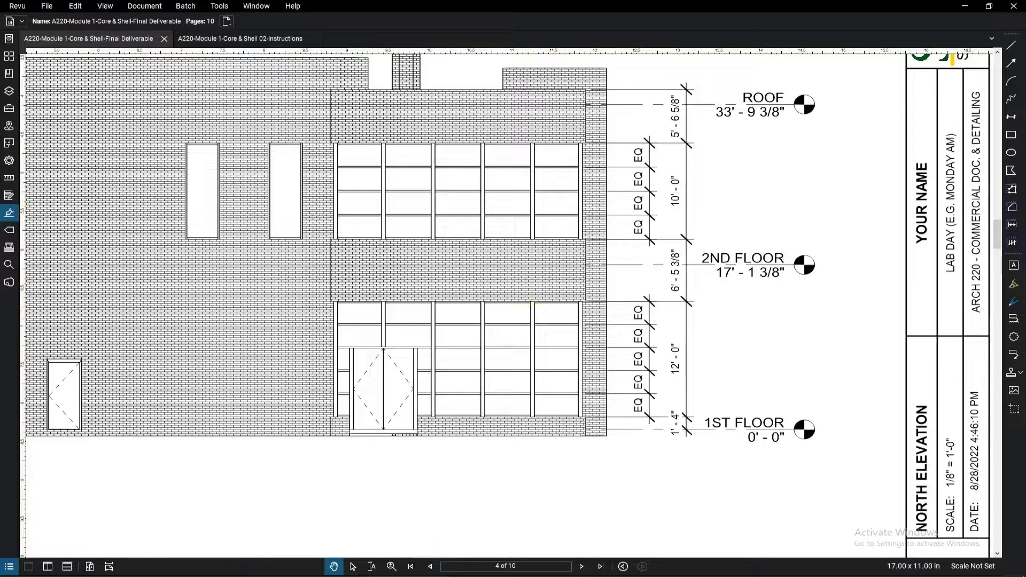
- Return from the final deliverable PDF to Revit and set the middle brick band's base offset to 13' 4"
click(334, 576)
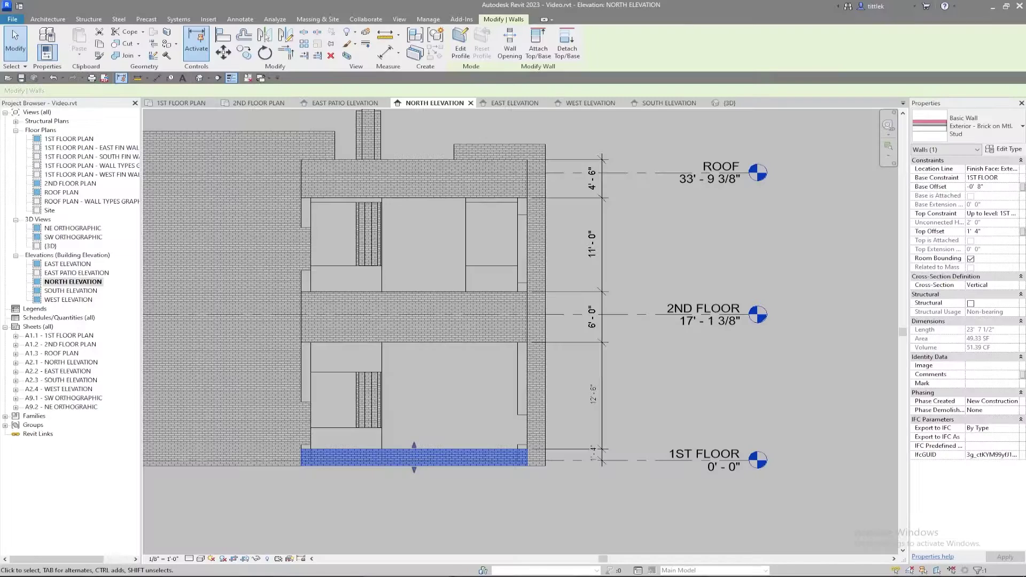
click(488, 336)
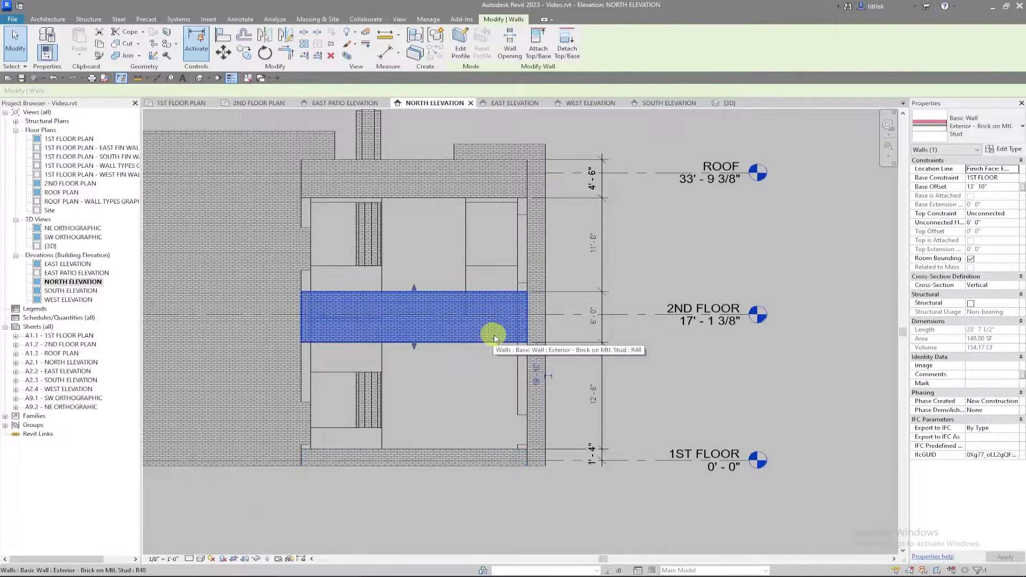
click(1006, 186)
text(13' 4)
key(Return)
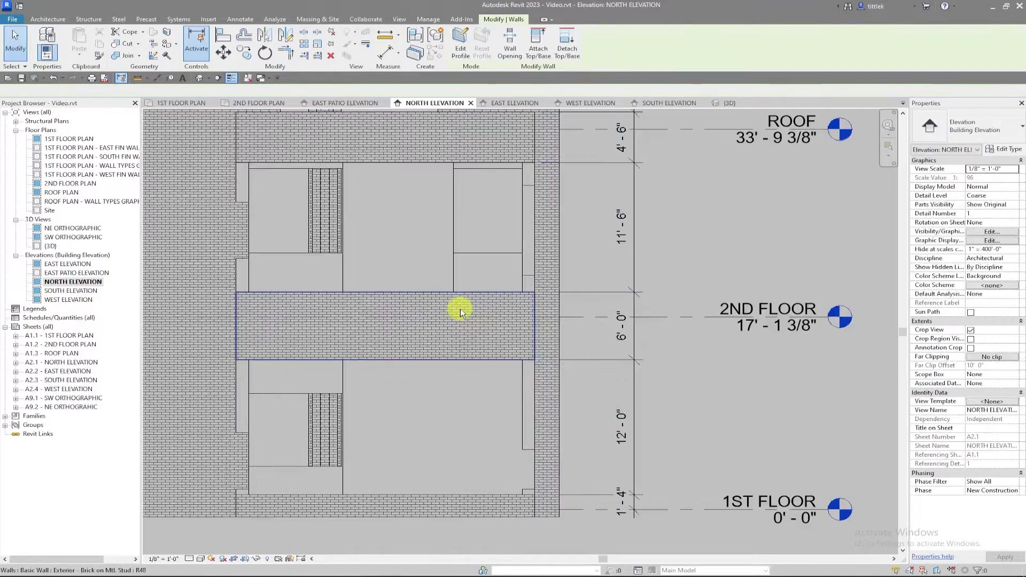
- Constrain the middle brick band's top to Up to level: 1ST FLOOR with a top offset of =13'4+6'5 3/8"
click(483, 303)
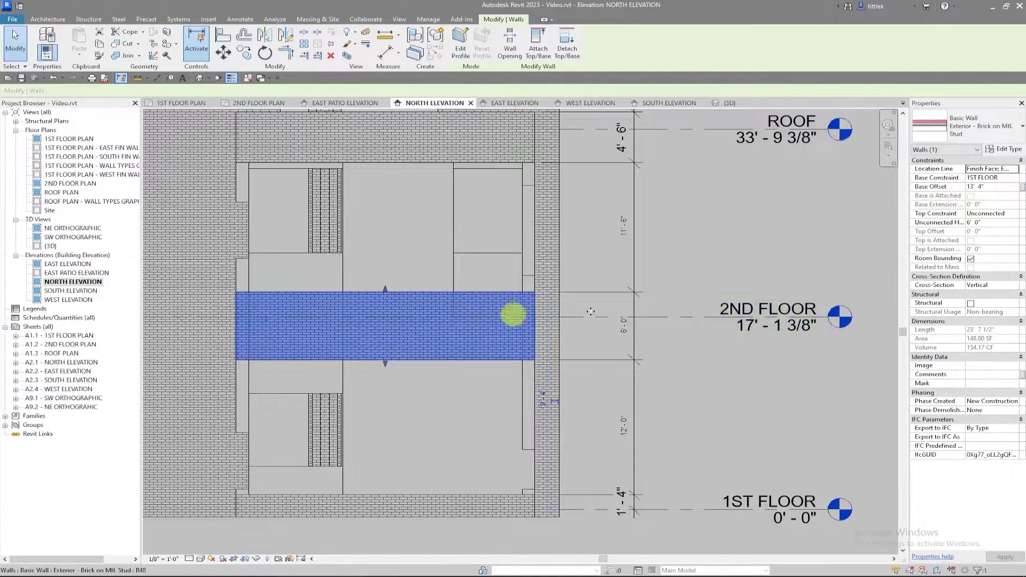
click(993, 213)
click(962, 231)
click(989, 232)
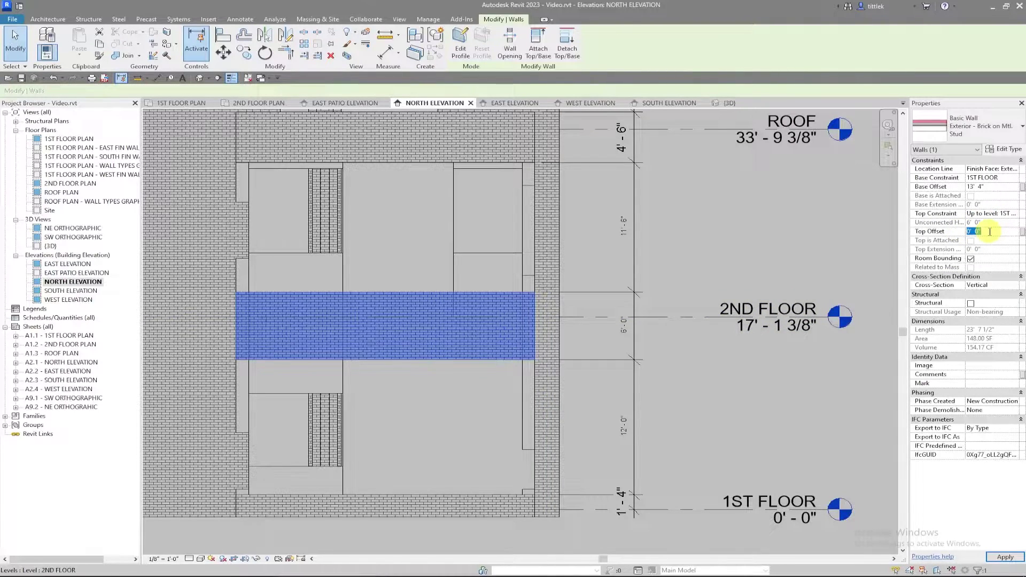
click(1014, 214)
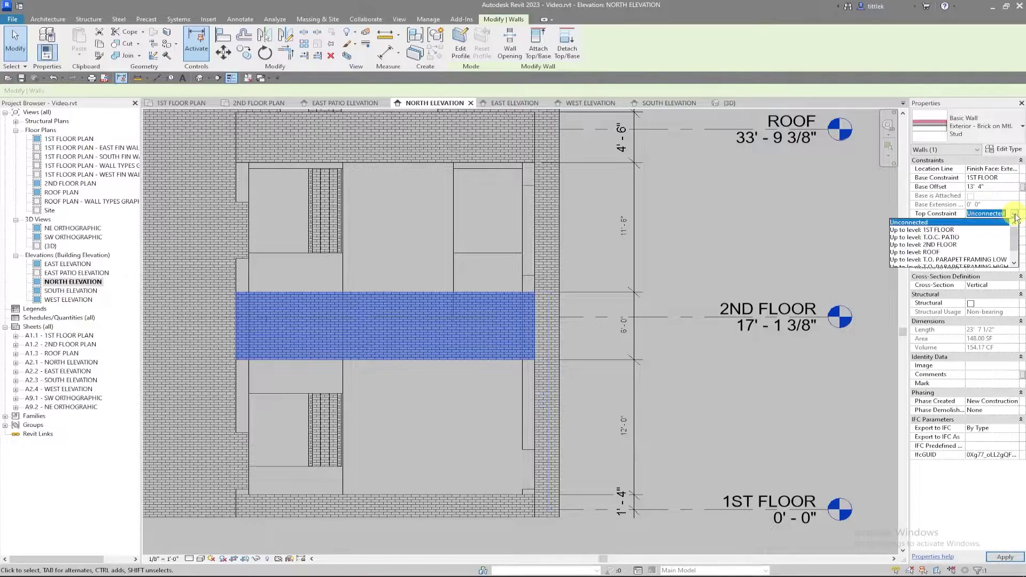
click(951, 230)
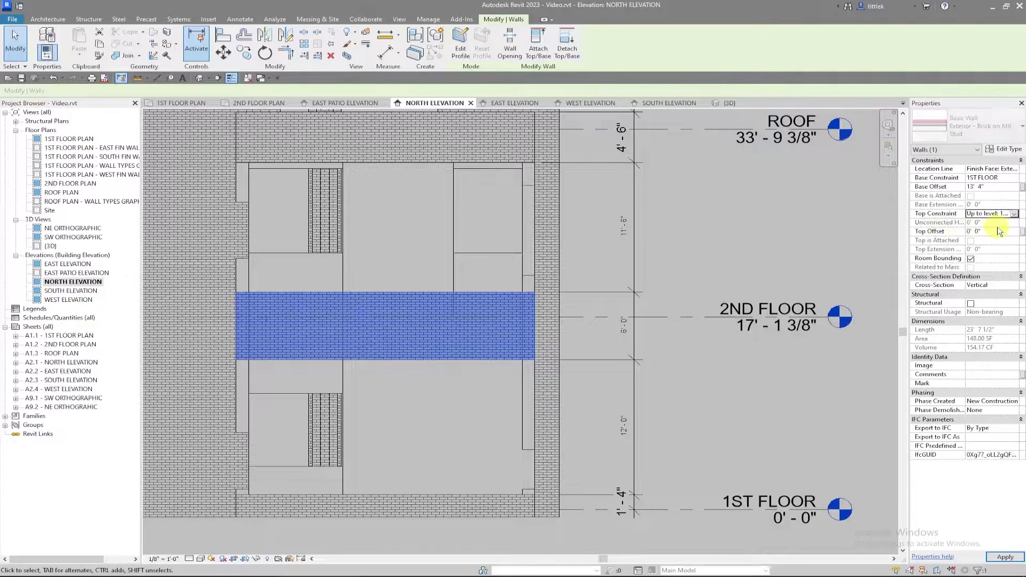
click(999, 230)
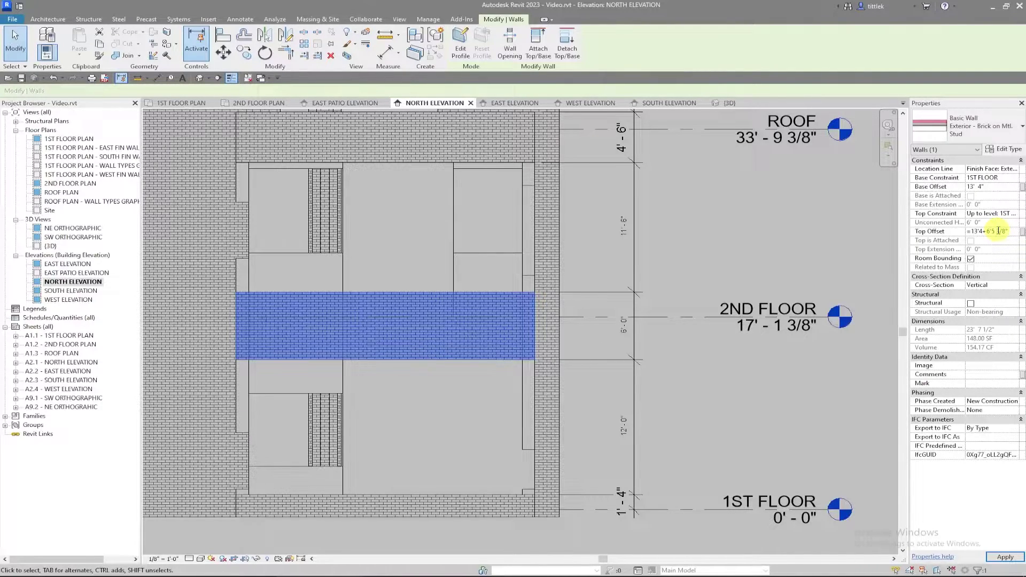
key(Return)
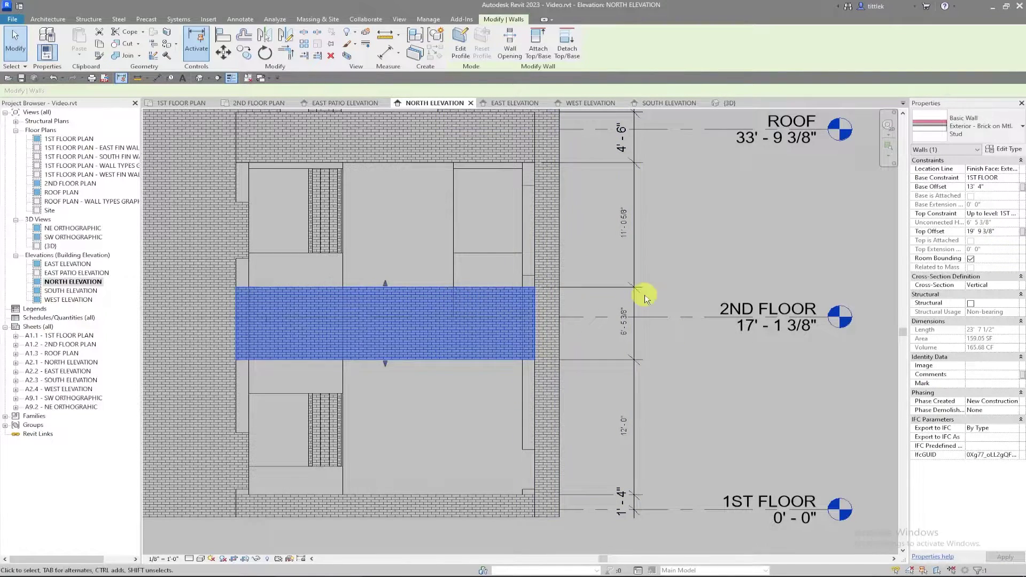
middle_drag(518, 289, 437, 293)
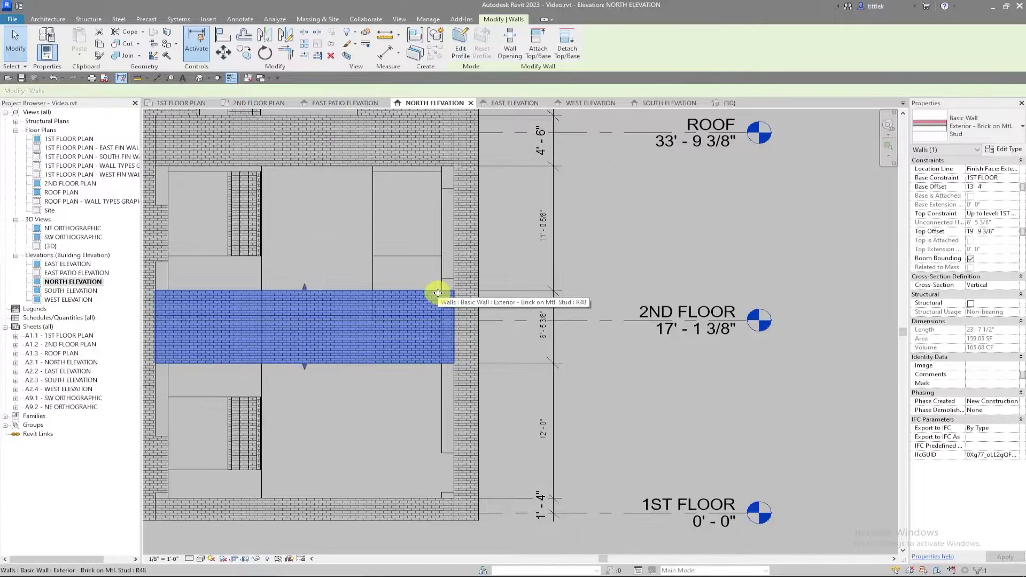
scroll(437, 293, up, 3)
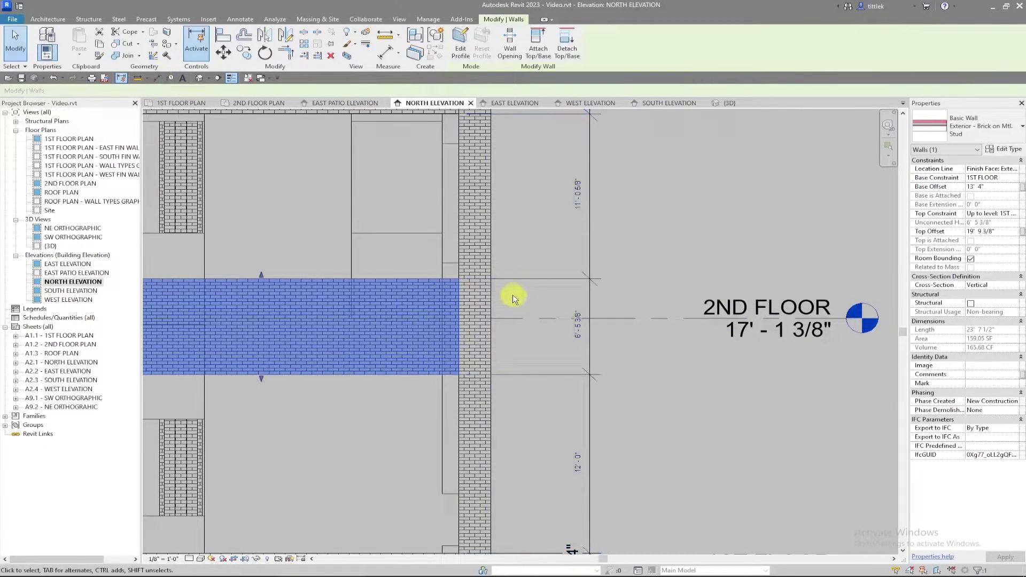
scroll(560, 315, down, 3)
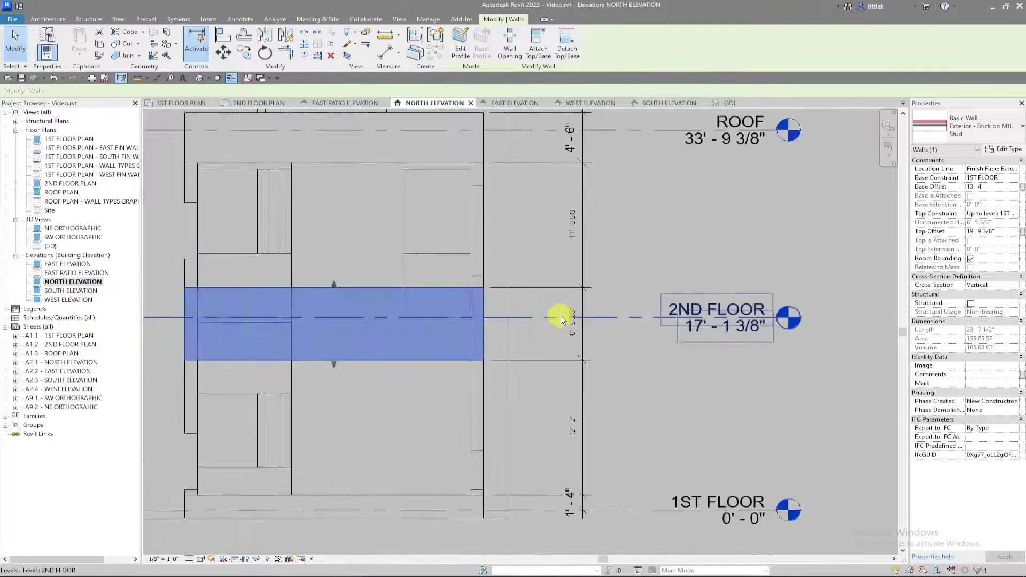
click(157, 78)
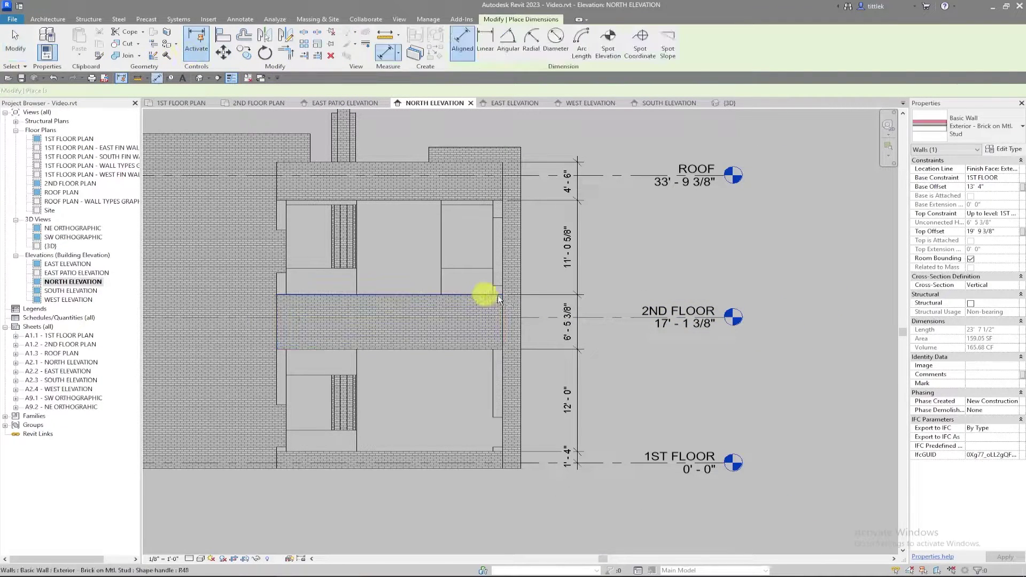
click(477, 294)
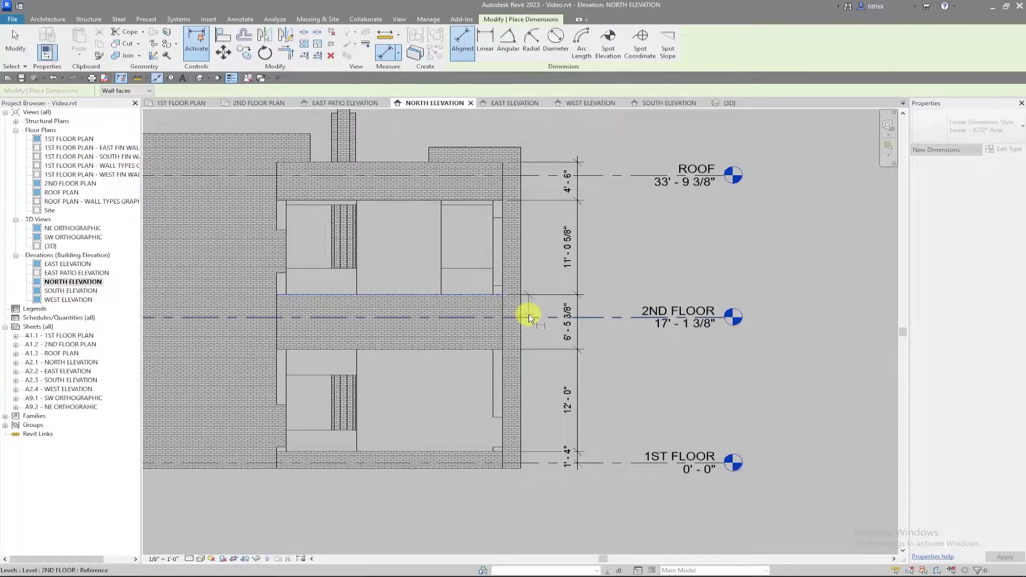
key(Escape)
key(Escape)
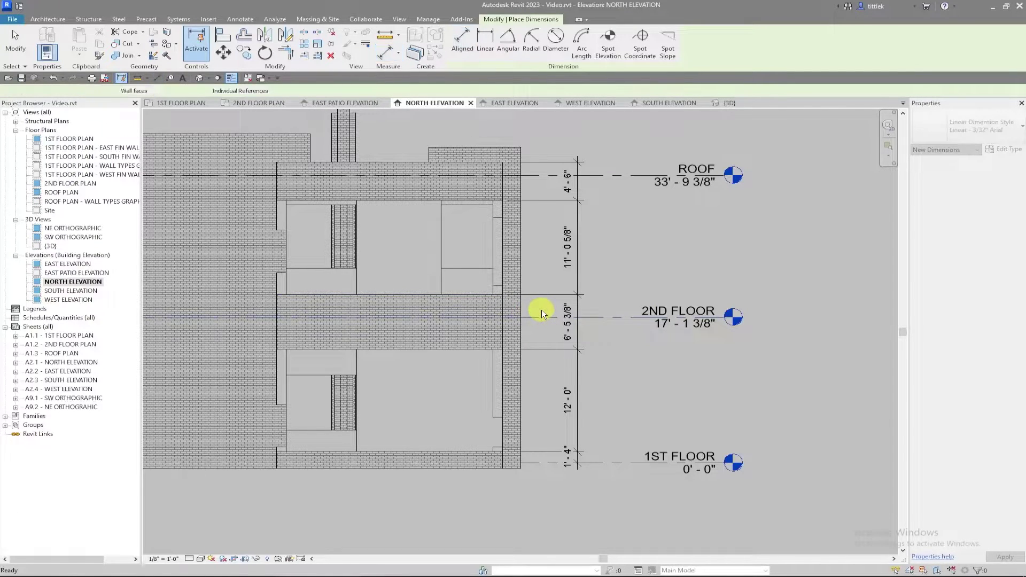
- Constrain the middle brick band's top to Up to level: 2ND FLOOR with a top offset of 2' 8"
click(407, 307)
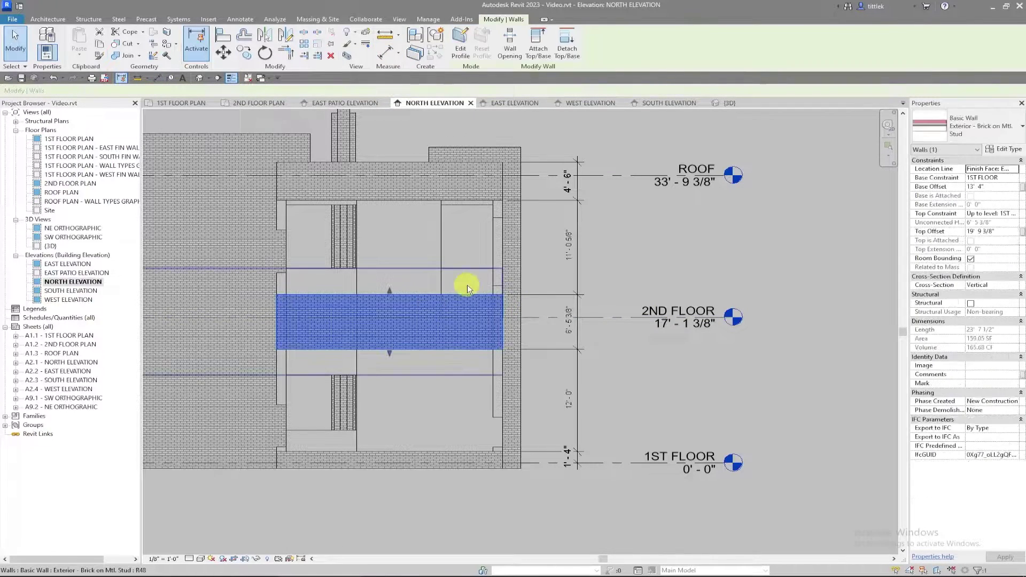
scroll(537, 301, up, 3)
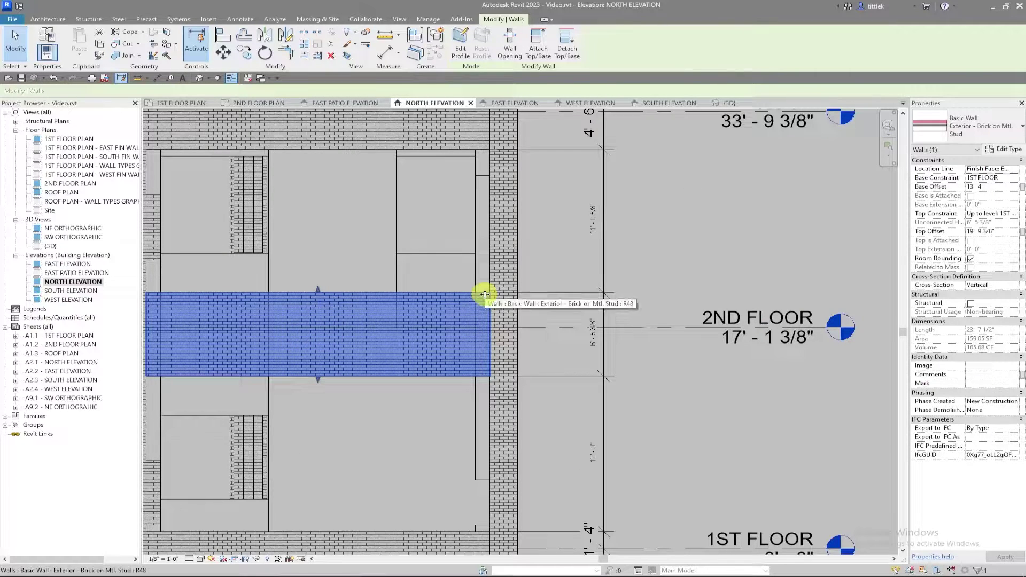
scroll(486, 293, down, 1)
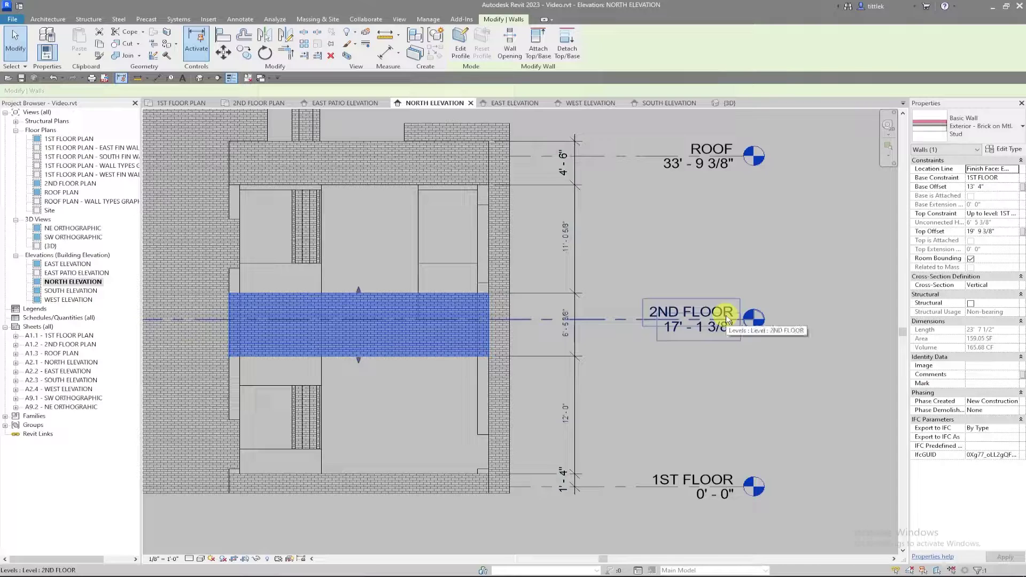
click(1015, 214)
click(1013, 214)
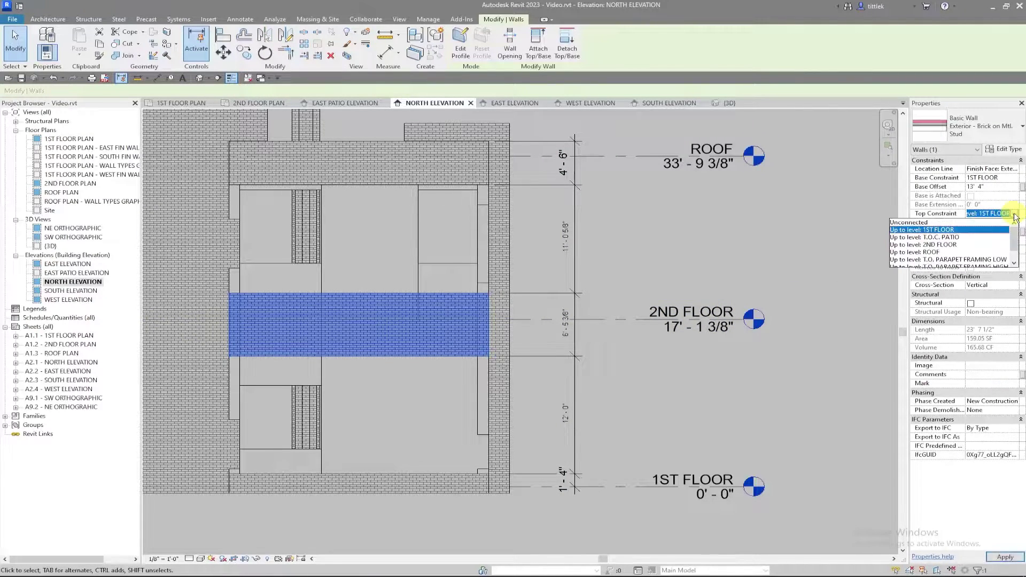
click(924, 245)
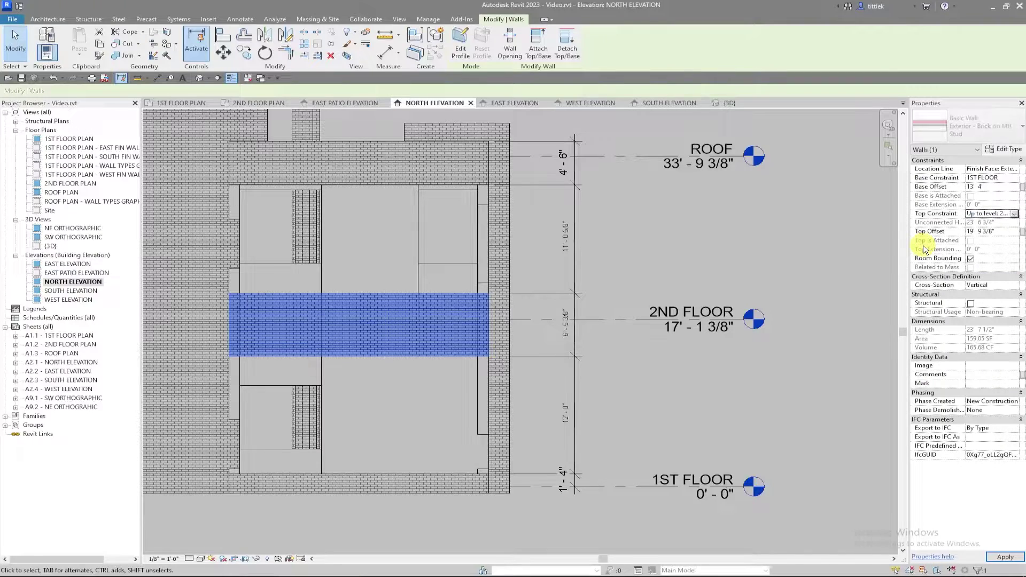
click(1004, 231)
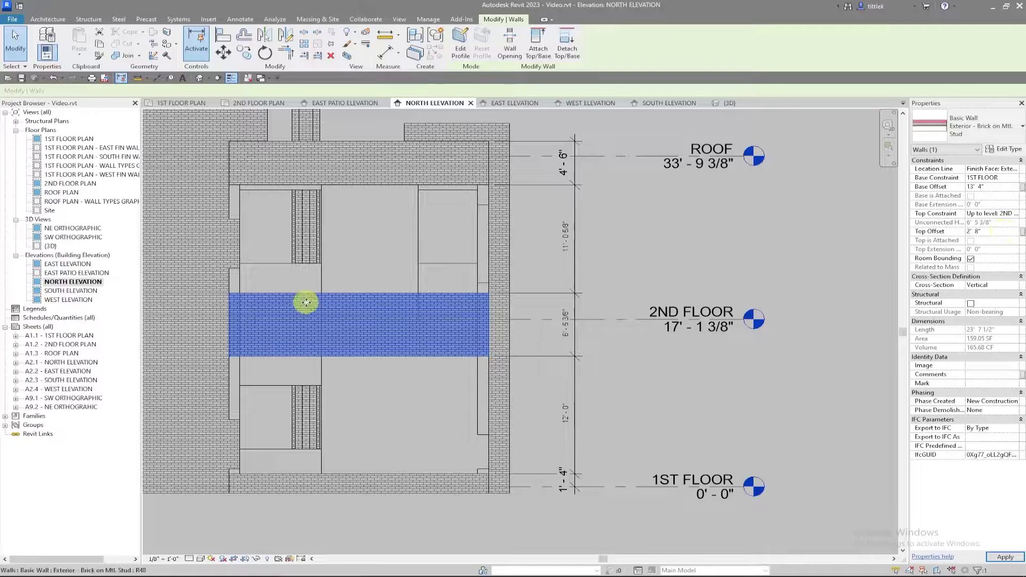
middle_drag(494, 329, 592, 342)
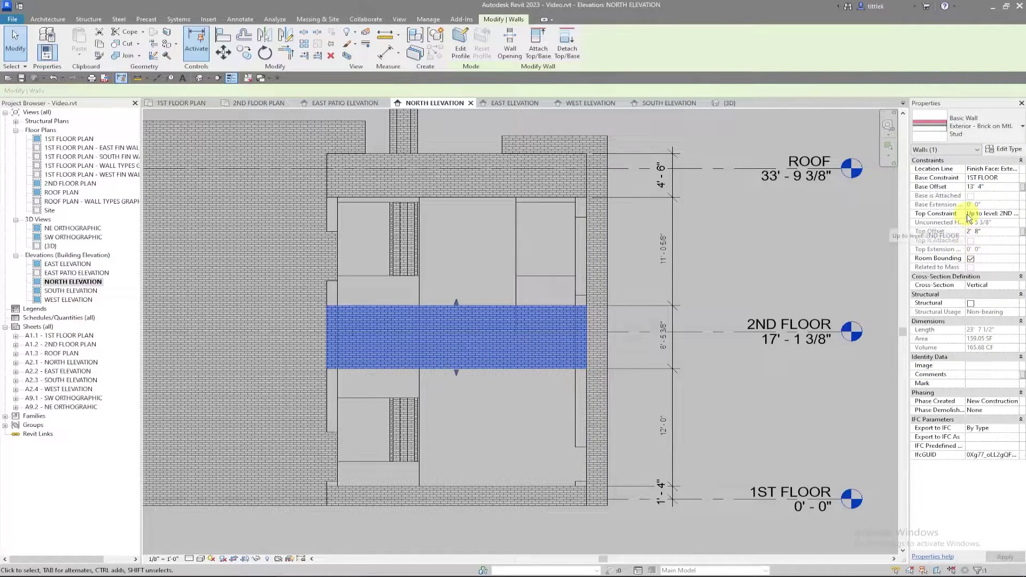
click(507, 337)
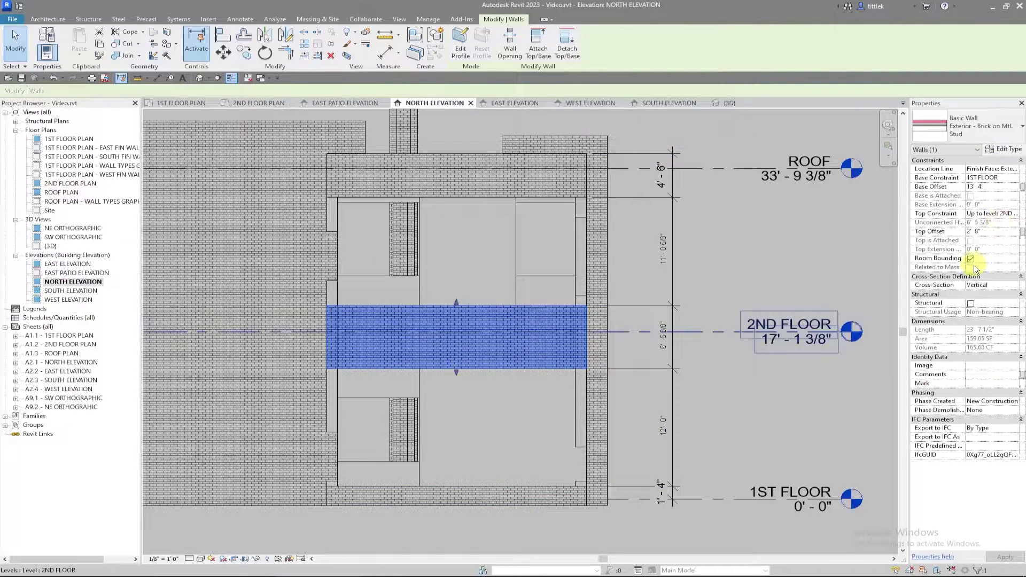
- Set the roof-level brick band's base constraint to 2ND FLOOR with a base offset of 12' 8"
click(536, 186)
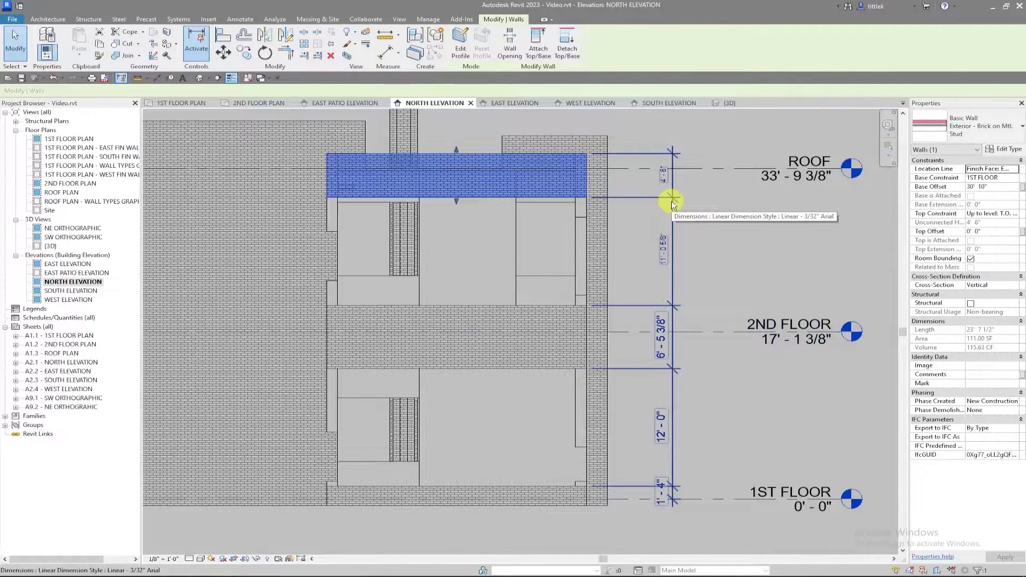
click(1015, 214)
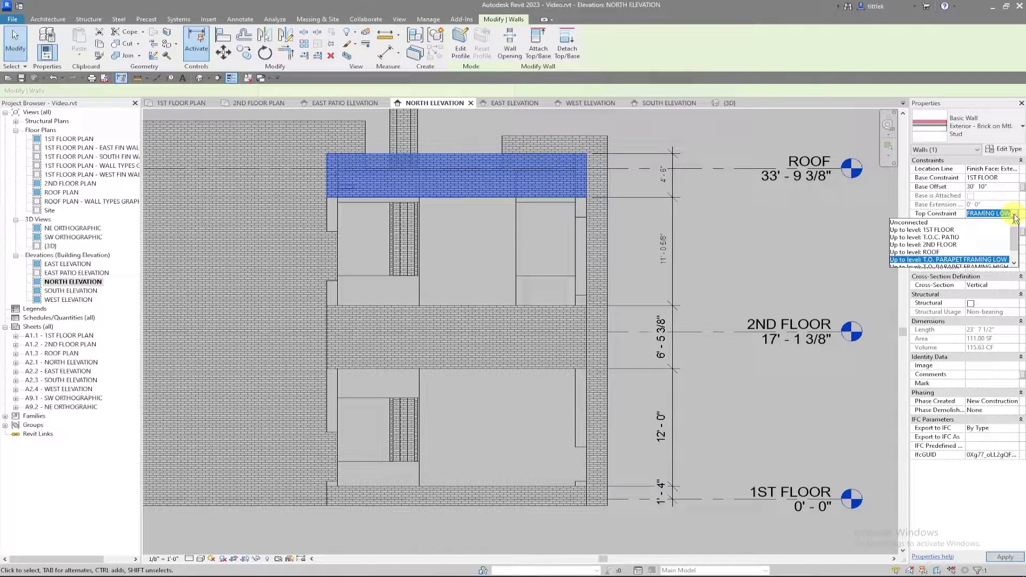
click(1014, 178)
click(1014, 178)
click(968, 202)
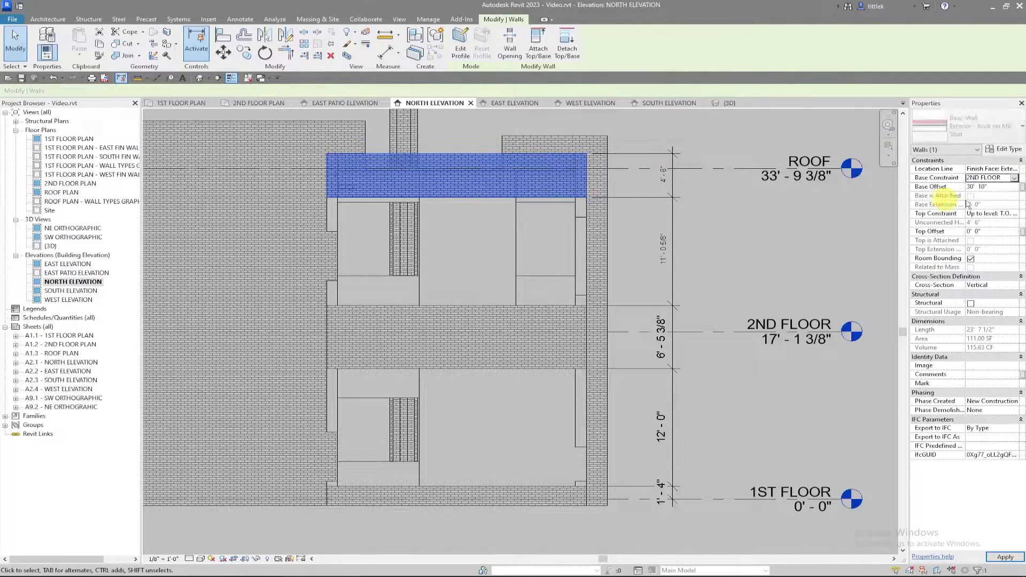
click(997, 187)
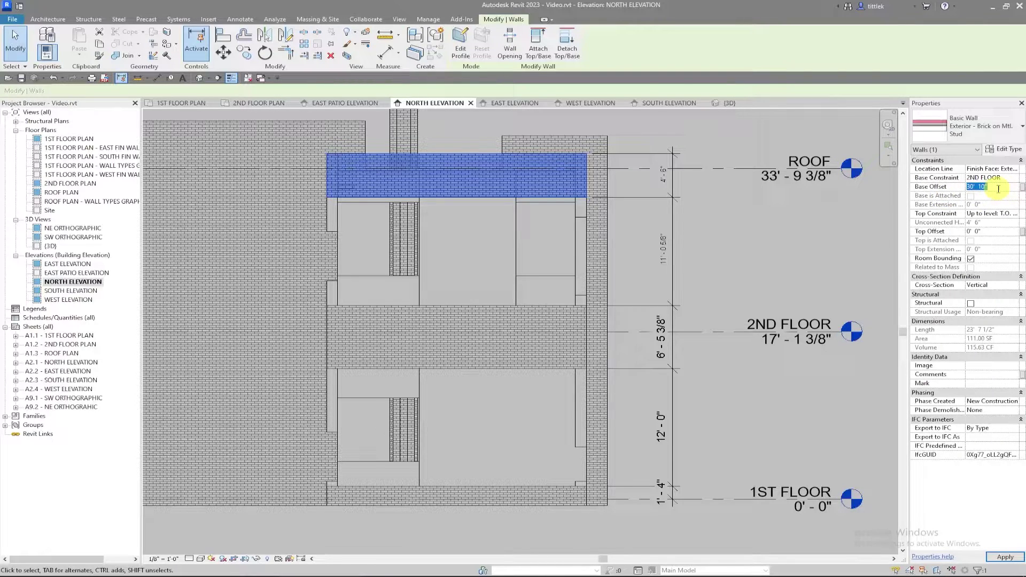
key(Return)
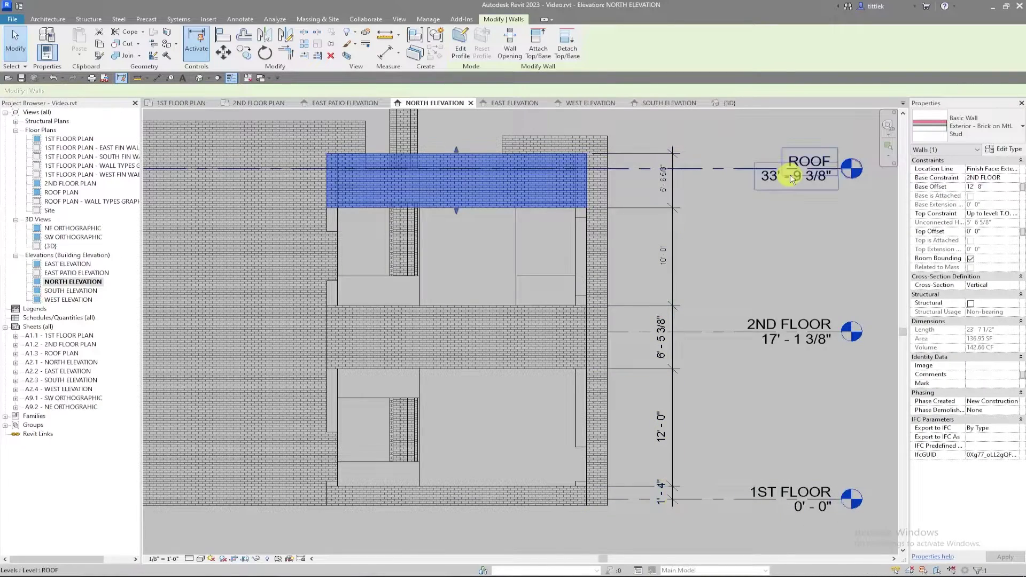
key(Escape)
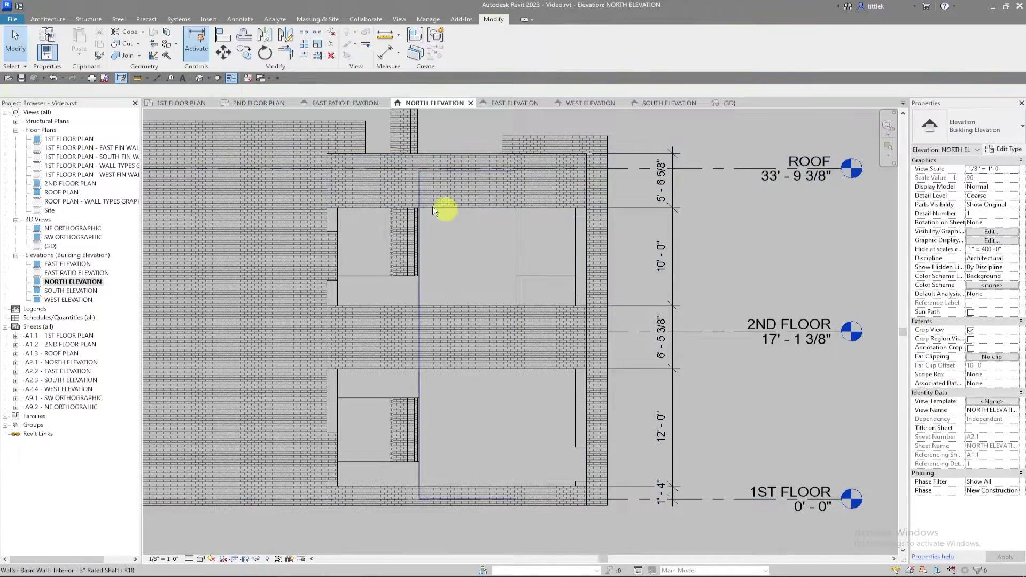
- In the East Elevation, align the recessed side wall's upper brick band bottom with the north wall's roof-level band bottom and lock the alignment
click(502, 103)
mouse_move(522, 229)
middle_down()
mouse_move(499, 291)
mouse_move(531, 328)
mouse_move(608, 331)
middle_up()
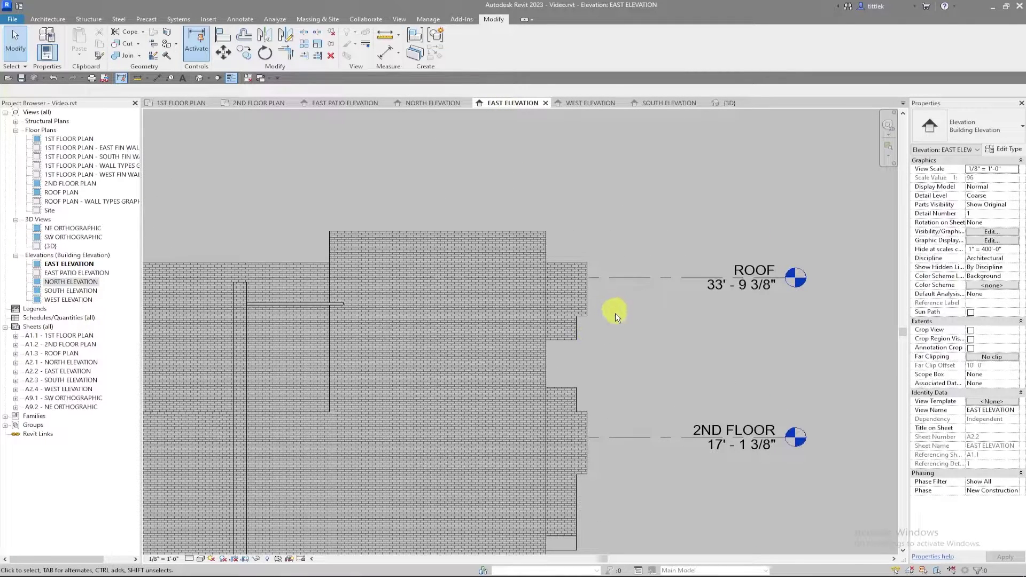
key(a)
key(l)
scroll(579, 330, up, 2)
click(565, 342)
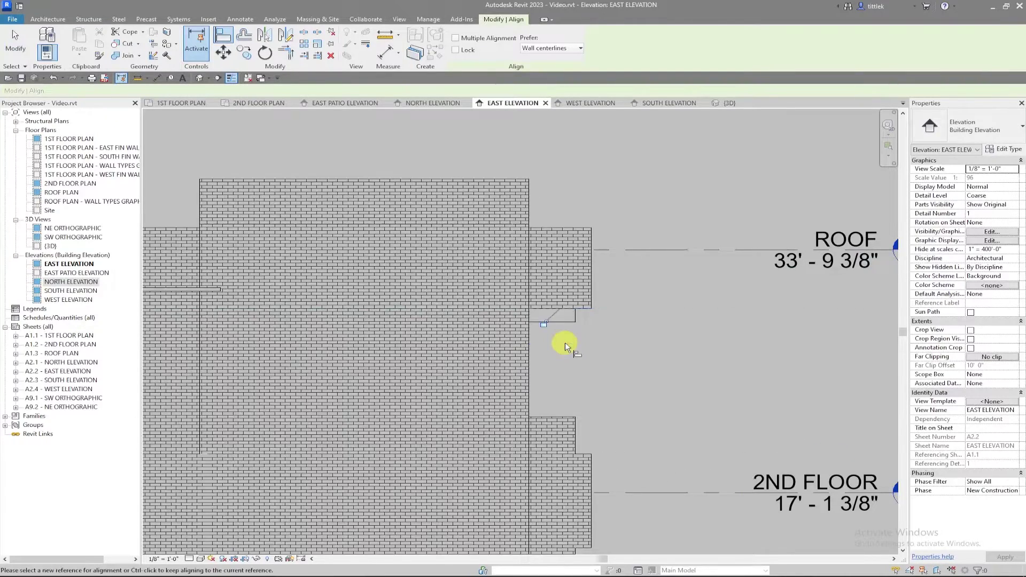
scroll(570, 248, down, 2)
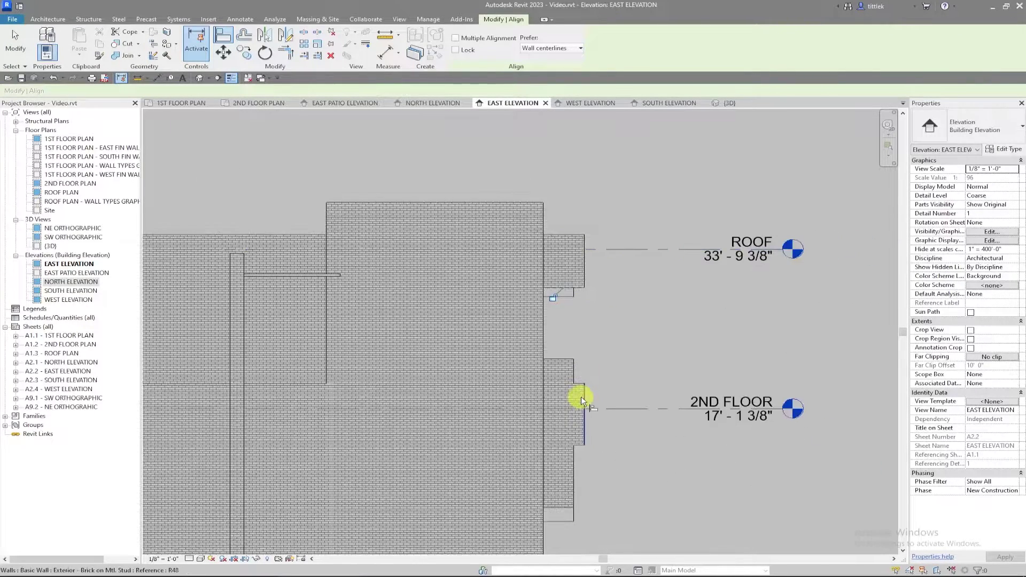
scroll(581, 396, up, 2)
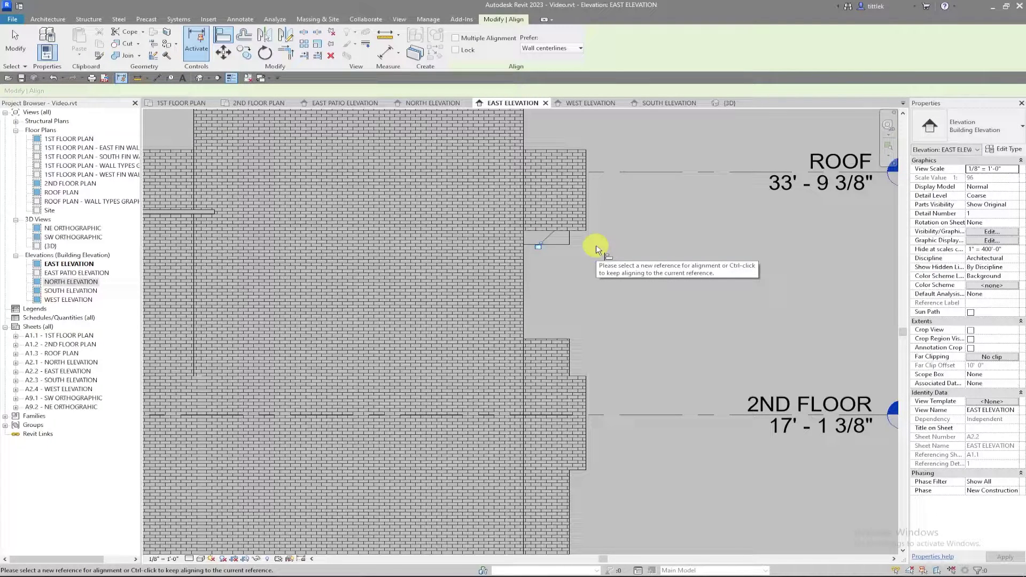
click(538, 246)
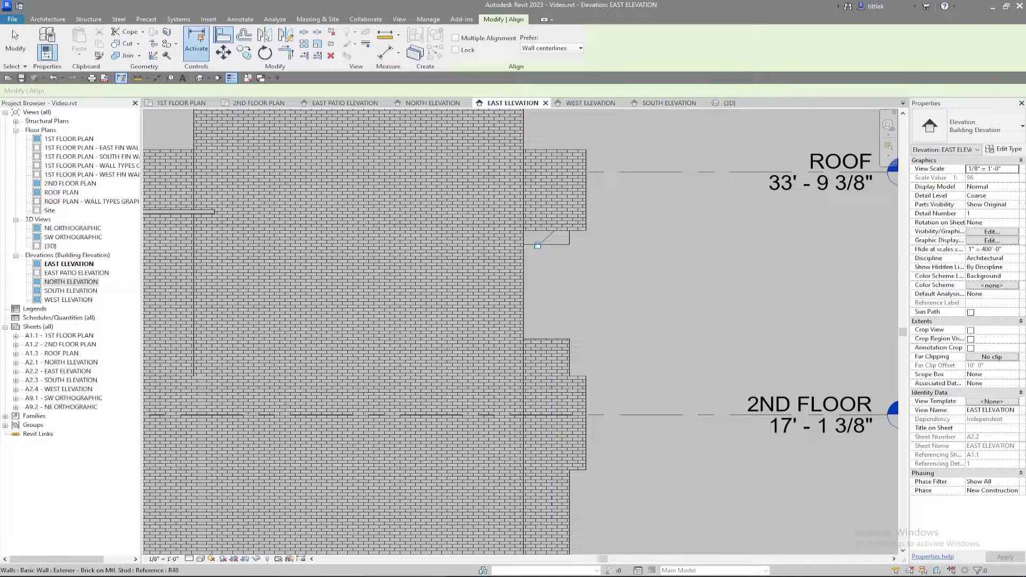
- Check the north elevation in the final deliverable PDF, return to Revit and align the side wall's middle band top with the north wall's
key(alt+Tab)
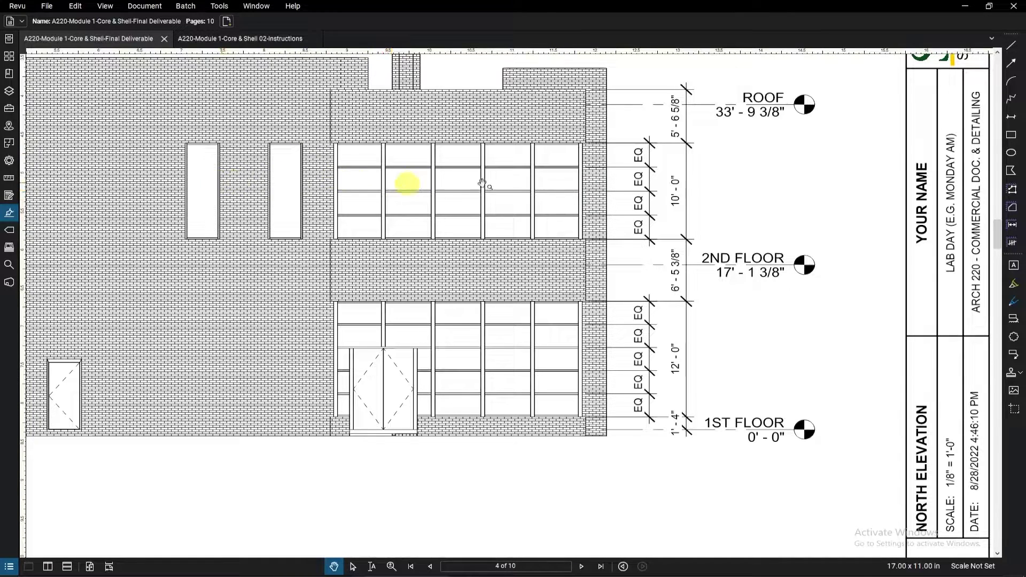
click(321, 576)
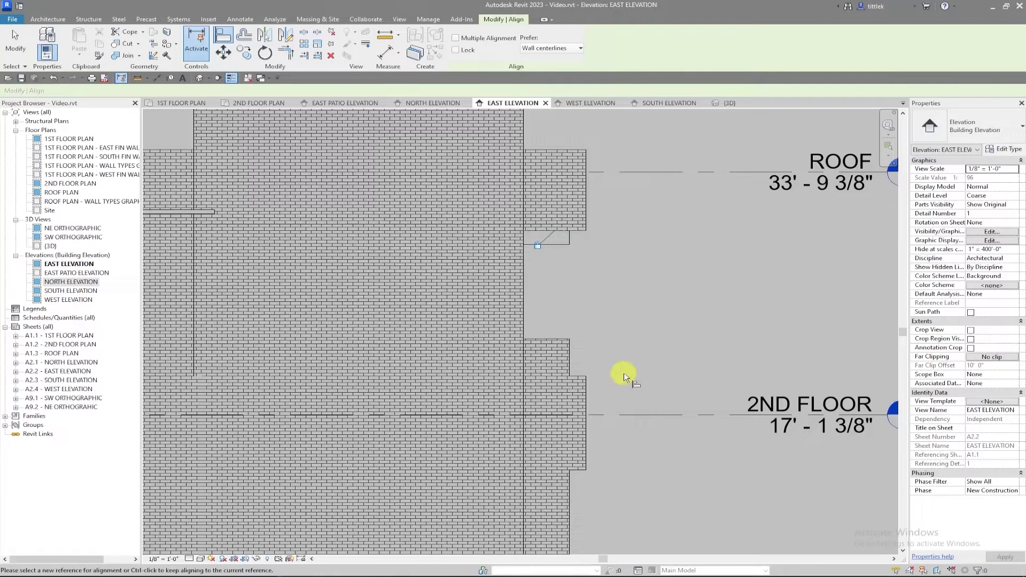
scroll(526, 335, down, 1)
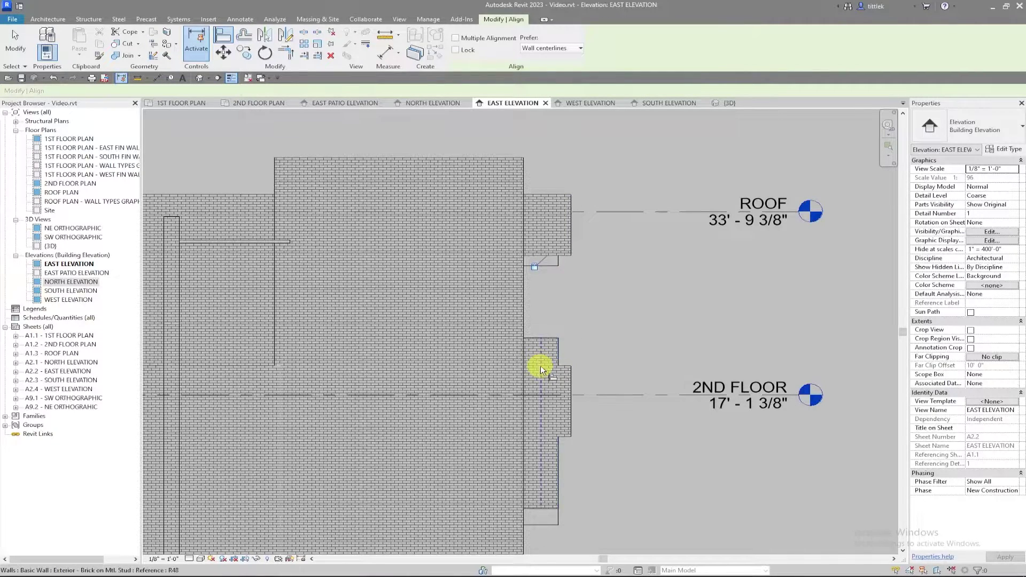
scroll(540, 365, up, 2)
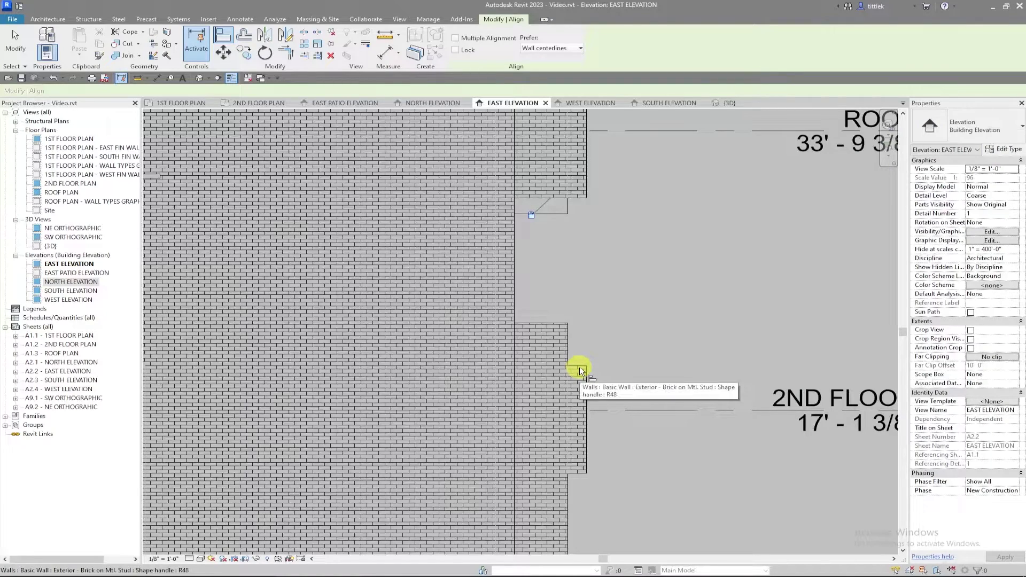
click(580, 367)
click(553, 322)
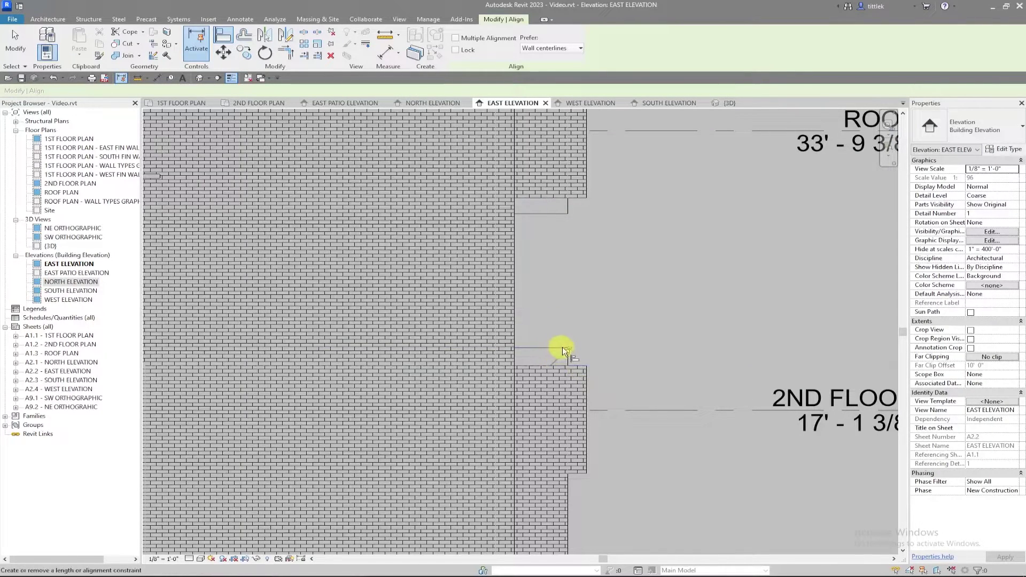
- Align and lock the side wall's middle band bottom to the north wall's, and align its lowest band top with the north wall's lowest band
middle_drag(619, 404, 601, 281)
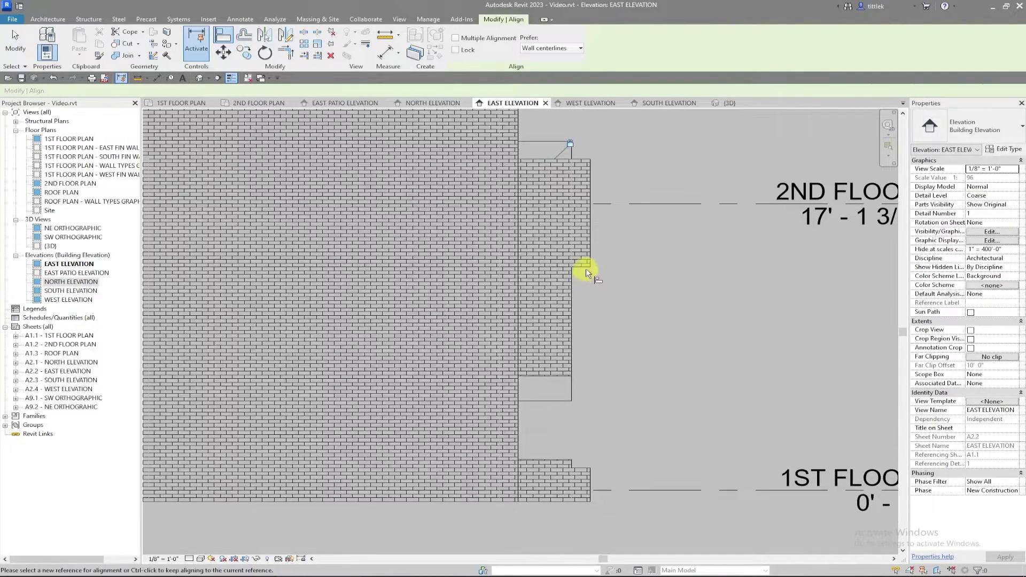
click(567, 377)
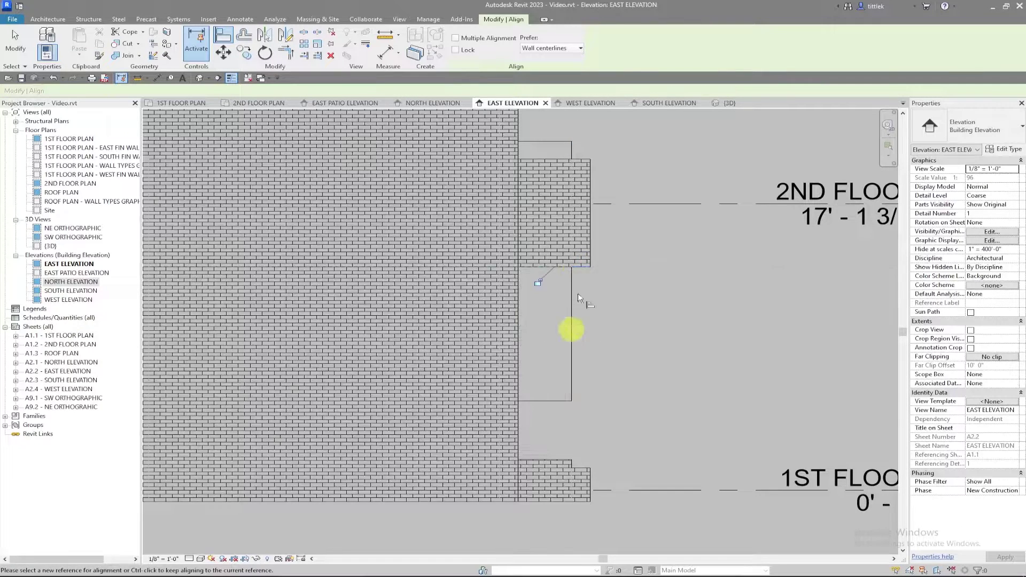
click(538, 282)
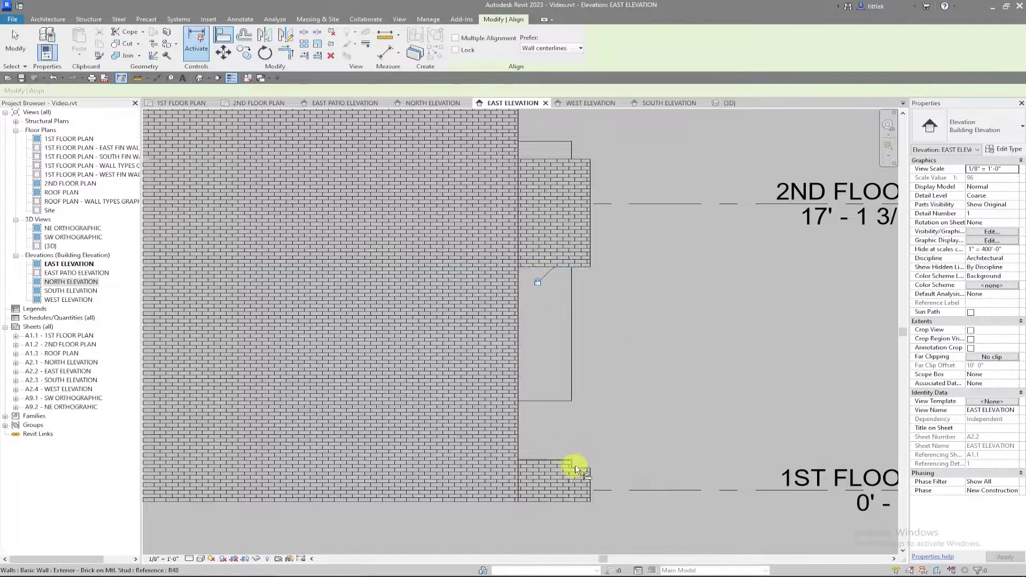
click(557, 457)
scroll(556, 457, down, 3)
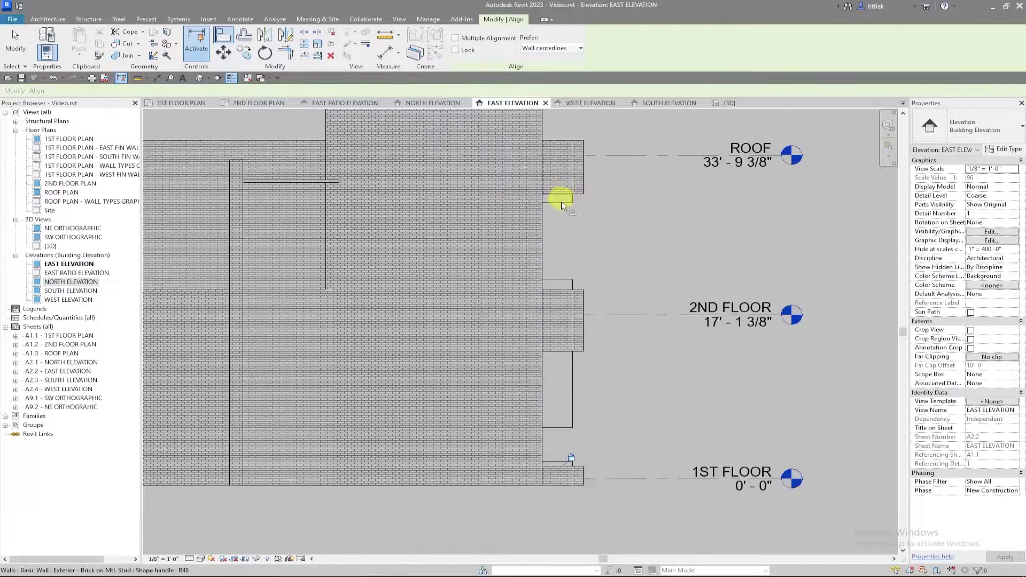
- In the West Elevation, align the top and bottom of the side wall's middle brick band with the north wall's middle band
click(584, 105)
middle_drag(271, 316, 601, 323)
scroll(539, 297, up, 2)
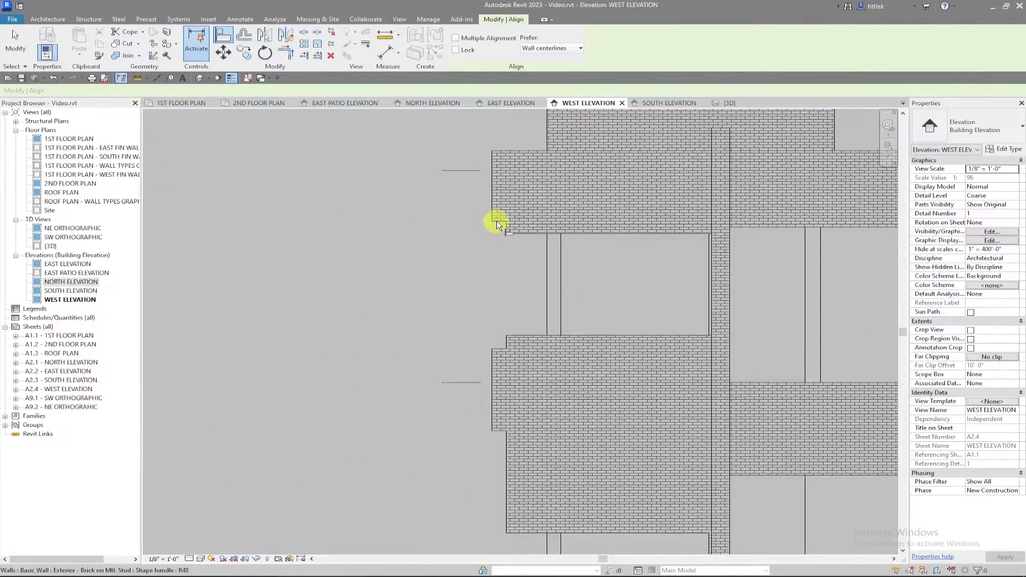
click(503, 350)
click(594, 335)
click(585, 333)
middle_drag(580, 454, 564, 233)
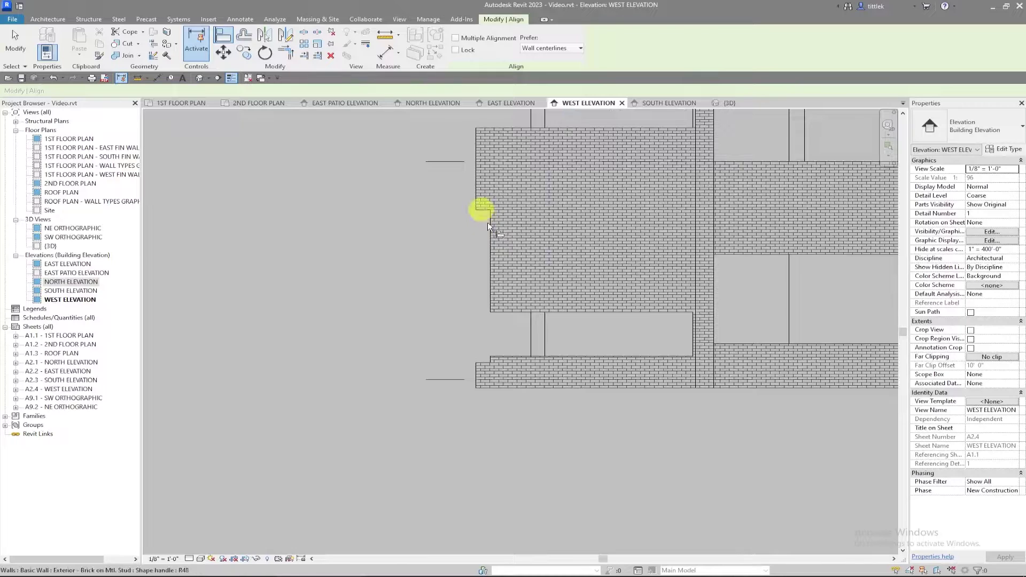
click(578, 312)
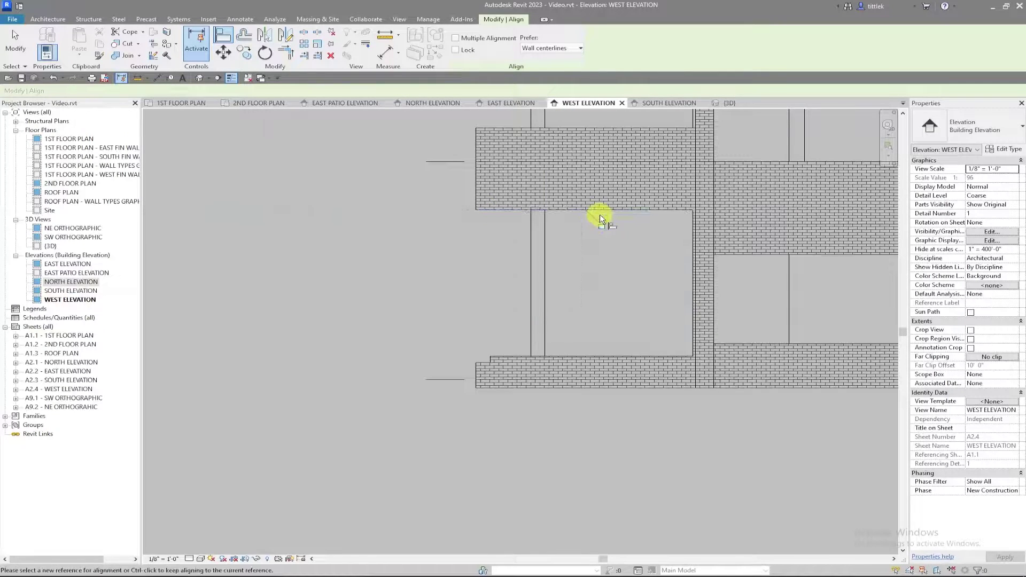
- Align the top of the side wall's lowest brick band with the north wall's lowest band and lock the alignment
click(480, 361)
click(506, 354)
click(568, 347)
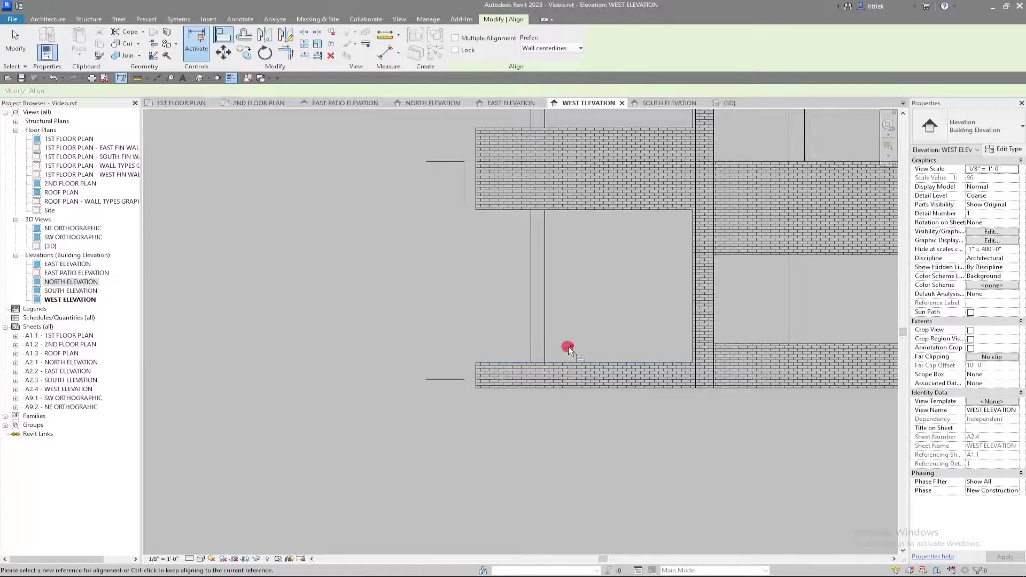
- Align the roof-level band bottom and middle band top of the west wall beyond the fin wall with the side wall's bands
middle_drag(764, 300, 431, 458)
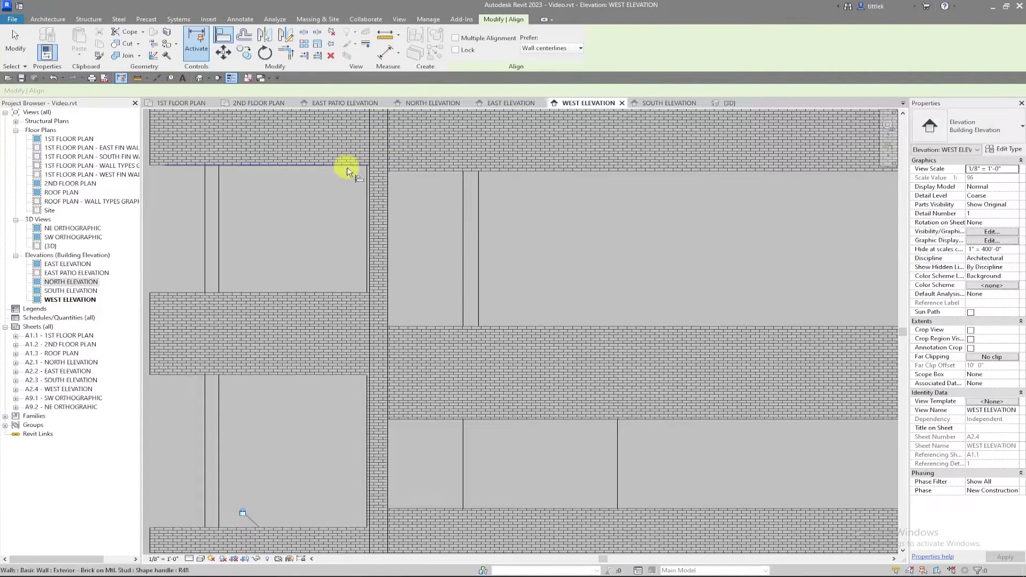
click(347, 165)
click(435, 172)
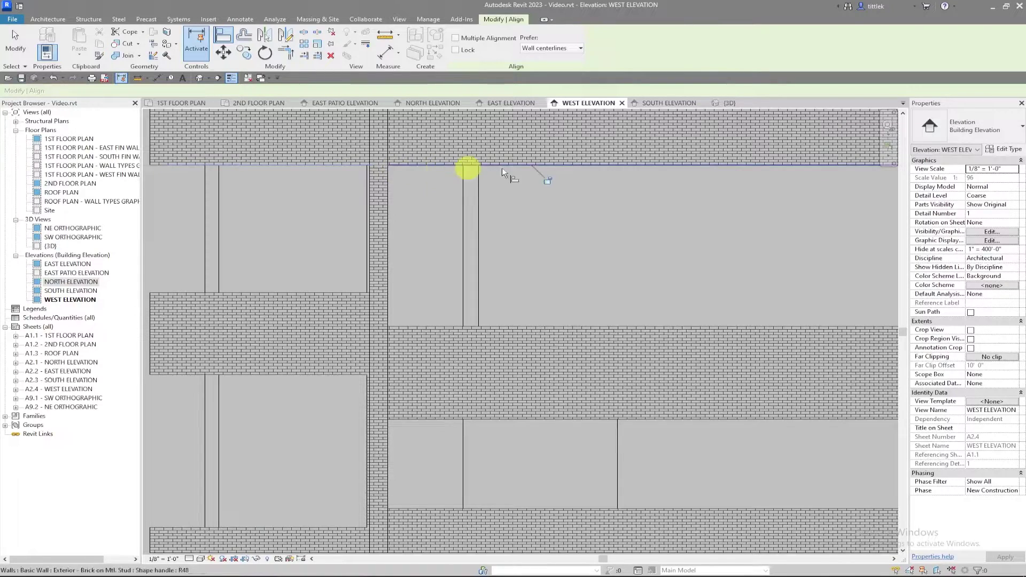
click(347, 292)
click(616, 325)
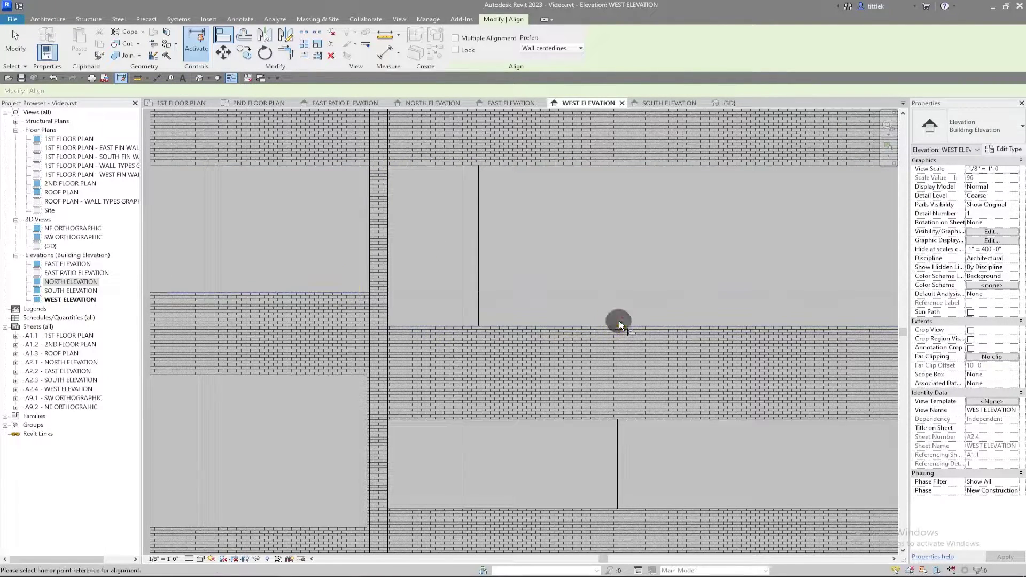
click(425, 325)
- Align the west wall's middle band bottom and lowest band top with the side wall's bands, locking the lowest band's alignment
scroll(559, 317, down, 3)
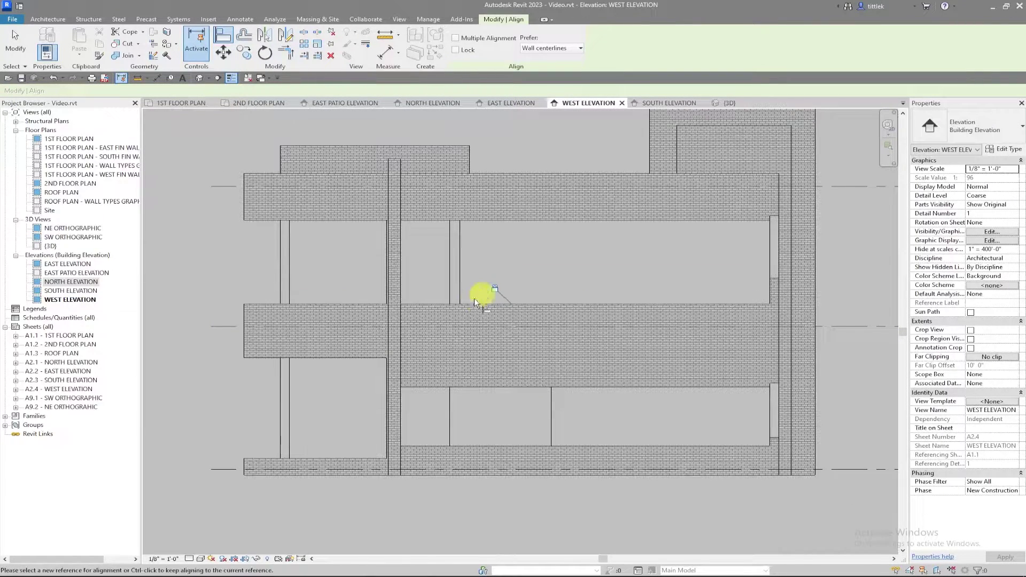
click(377, 357)
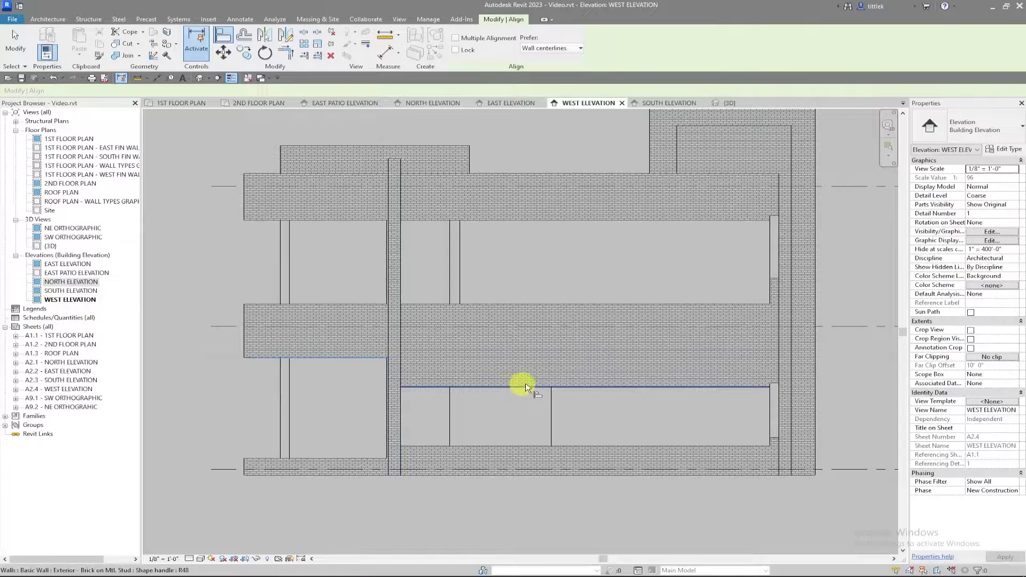
click(521, 387)
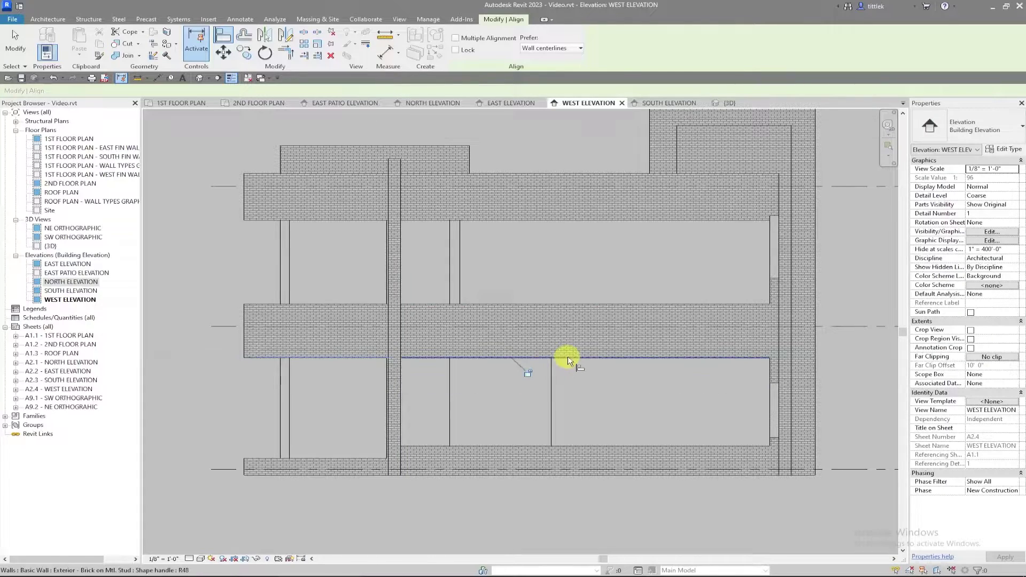
click(381, 457)
click(532, 446)
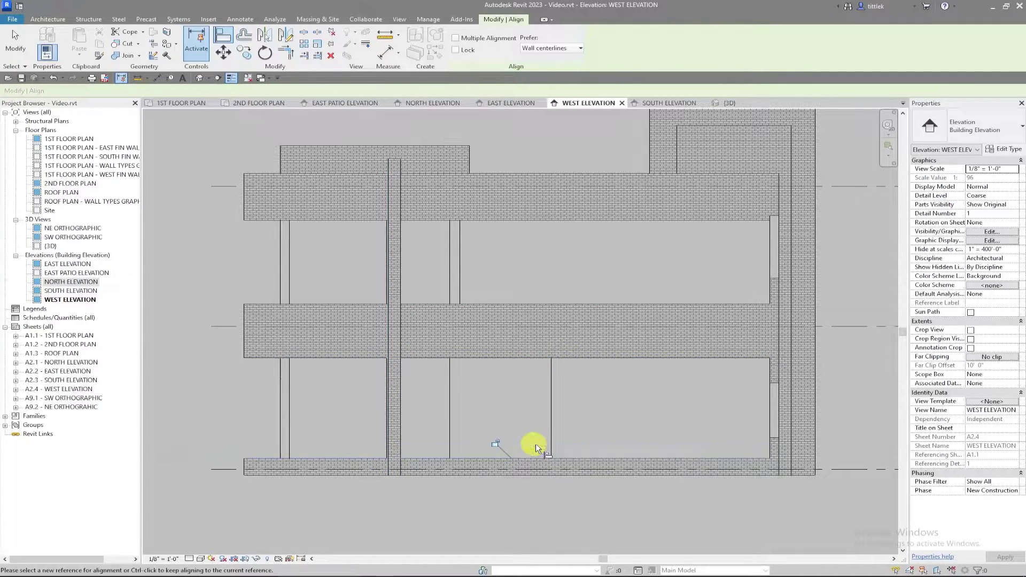
click(496, 443)
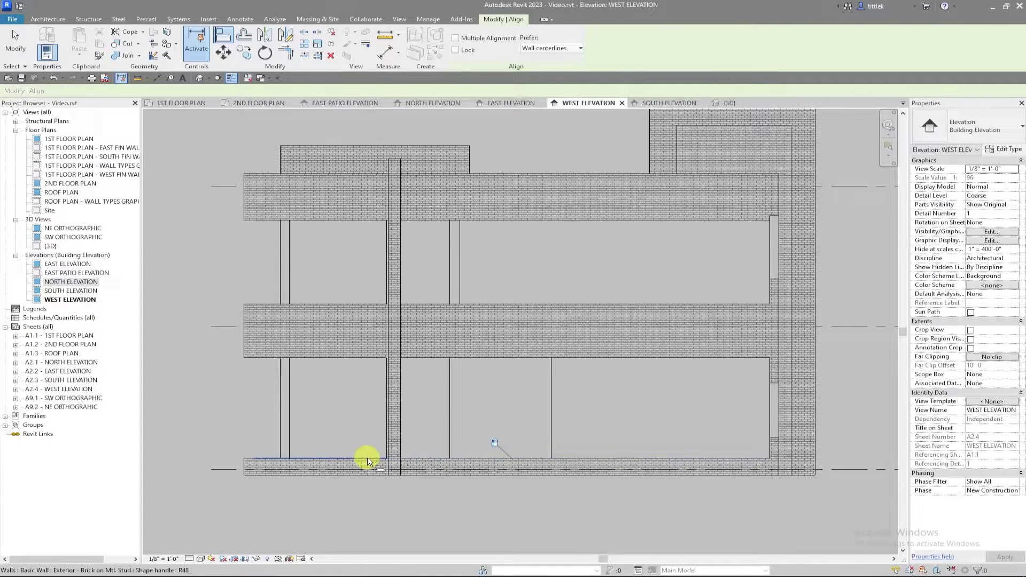
click(730, 457)
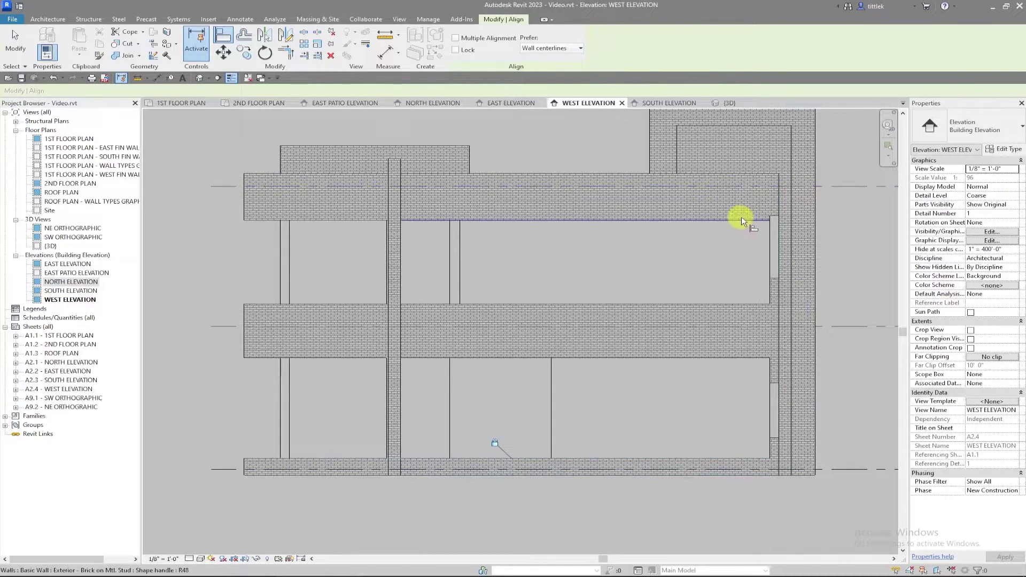
- Reset the temporary hide/isolate in the South Elevation and examine how the south wall's bands meet the west fin wall
click(675, 104)
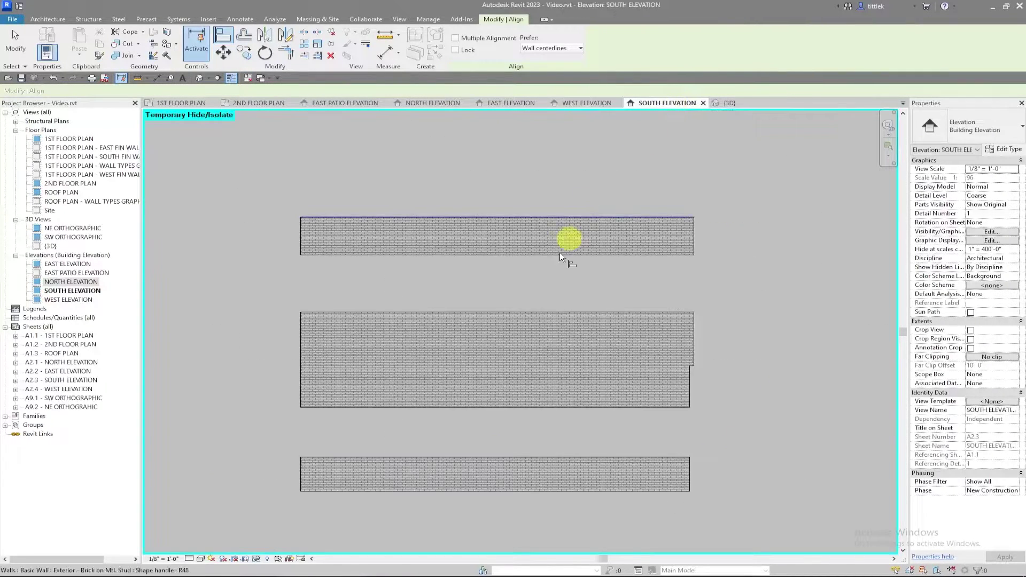
click(257, 559)
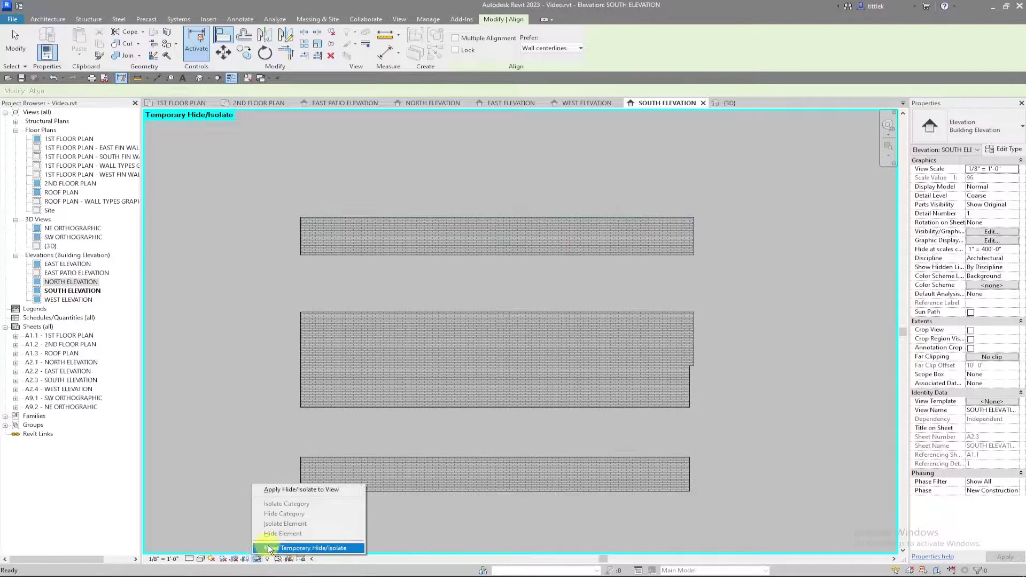
click(270, 548)
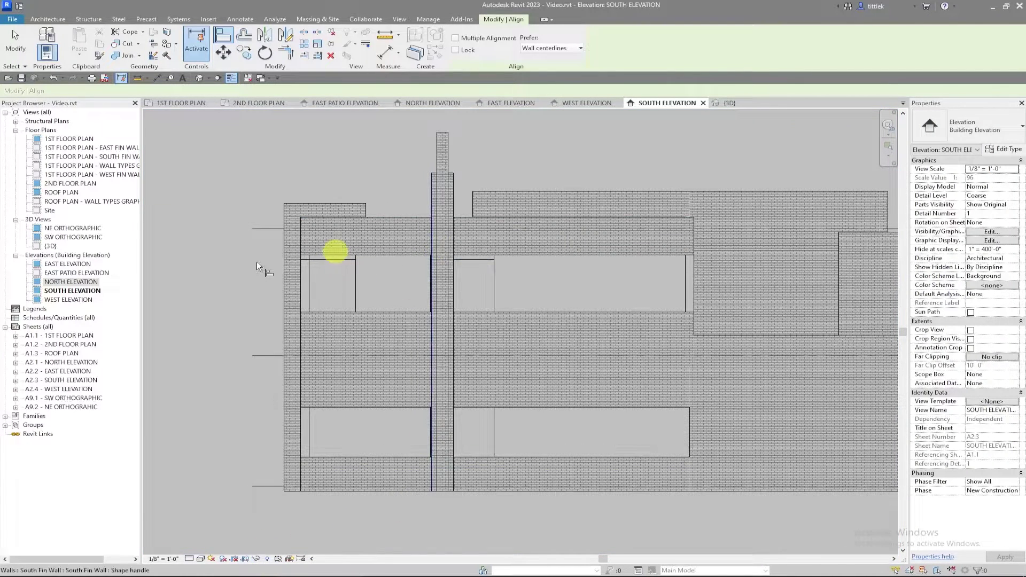
scroll(257, 266, up, 3)
scroll(256, 261, up, 2)
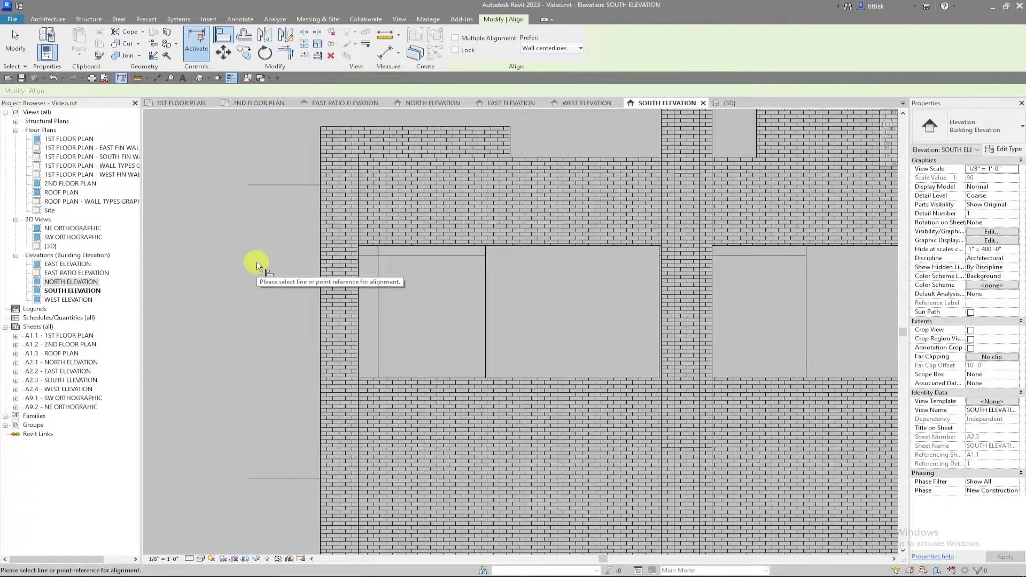
scroll(256, 261, down, 2)
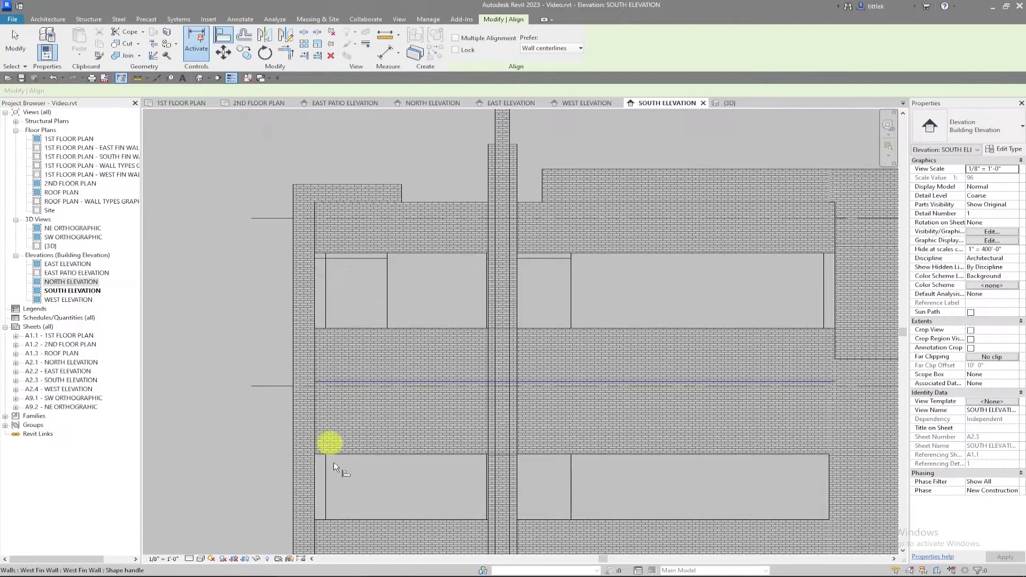
scroll(416, 401, up, 4)
scroll(411, 396, down, 2)
scroll(418, 427, down, 1)
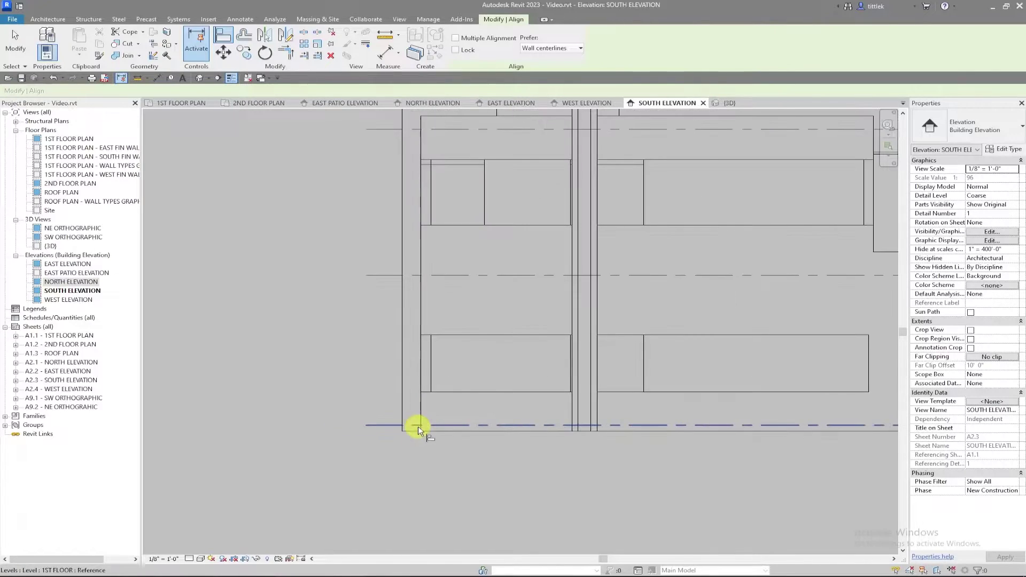
- In the West Elevation, align the south wall's roof-level band bottom and middle band top with the west wall's bands, locking both alignments
click(587, 103)
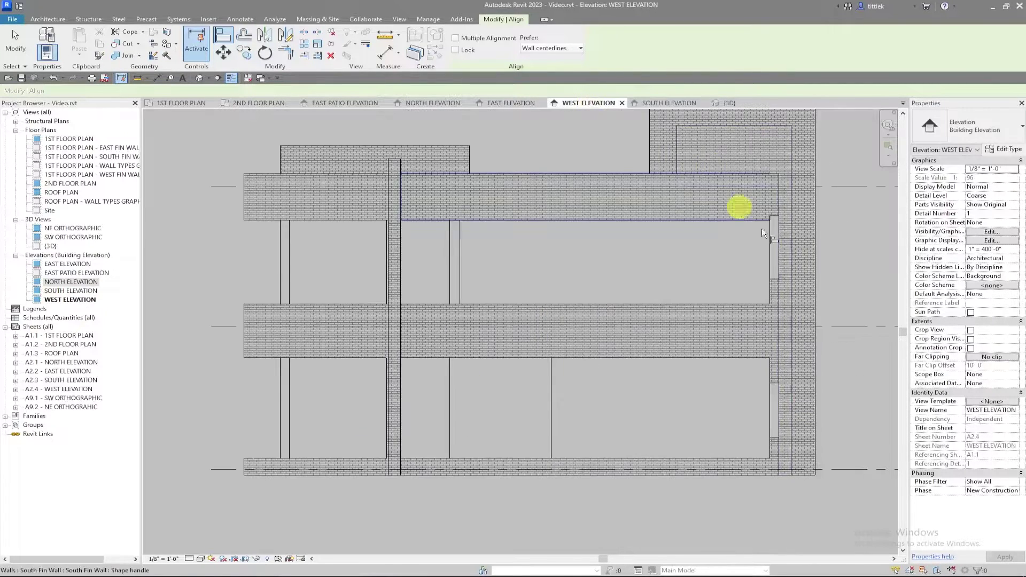
scroll(776, 199, up, 3)
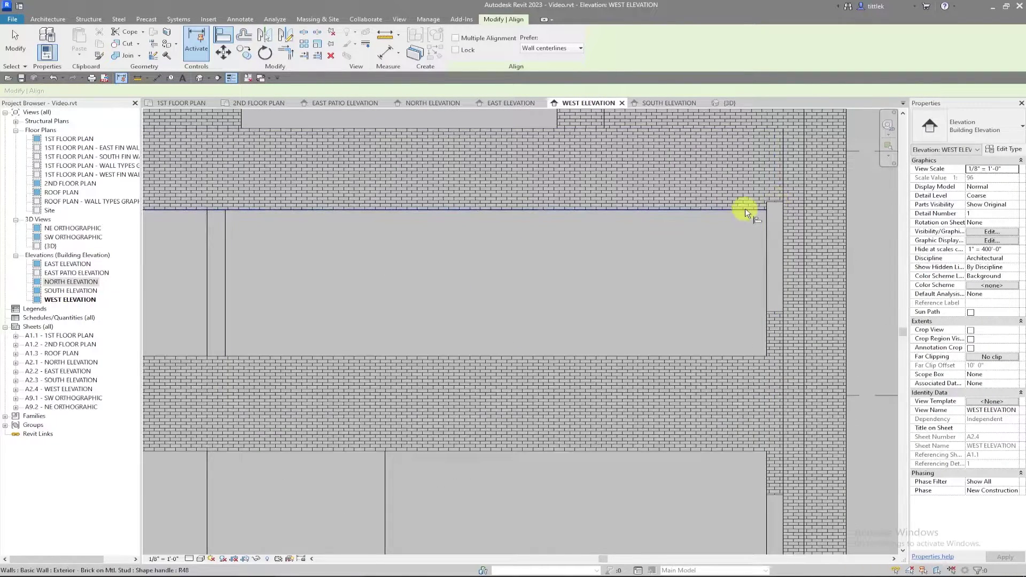
click(779, 201)
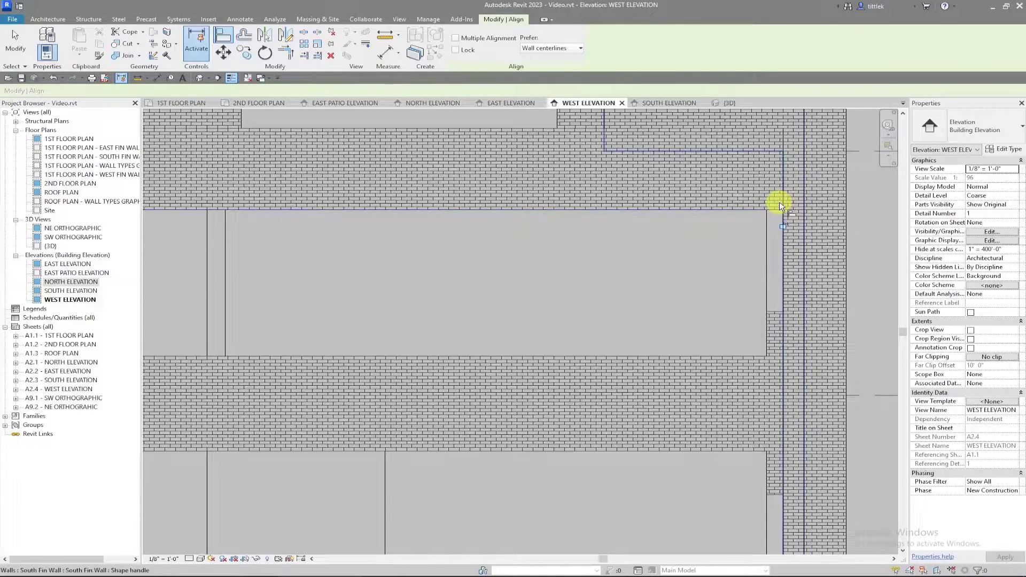
click(781, 223)
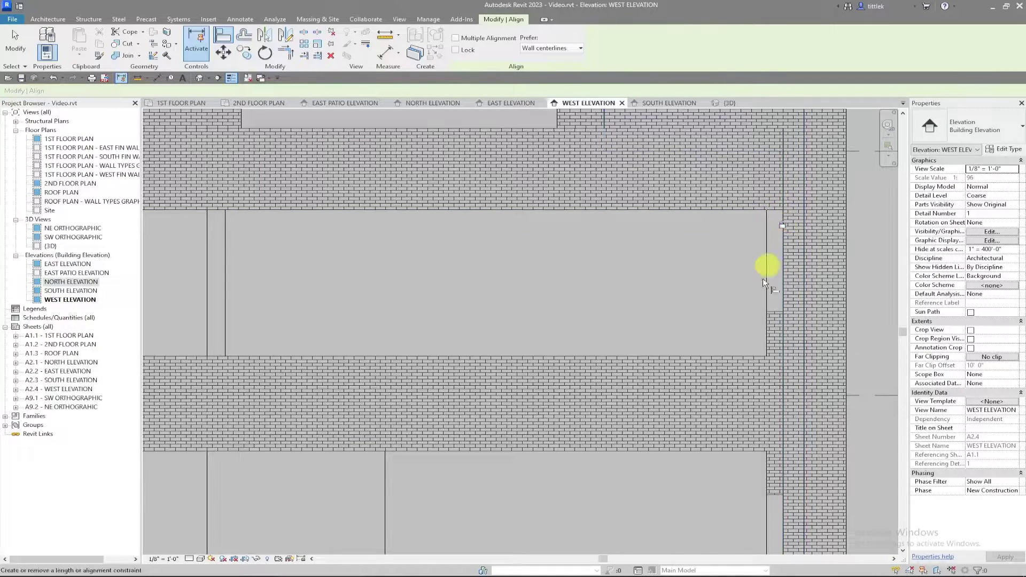
click(743, 357)
click(777, 313)
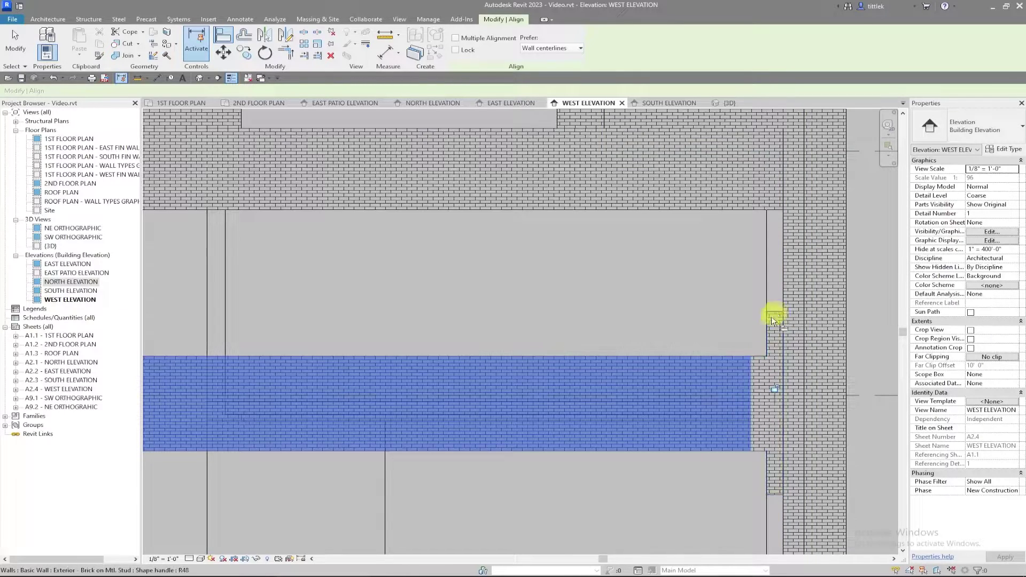
click(738, 355)
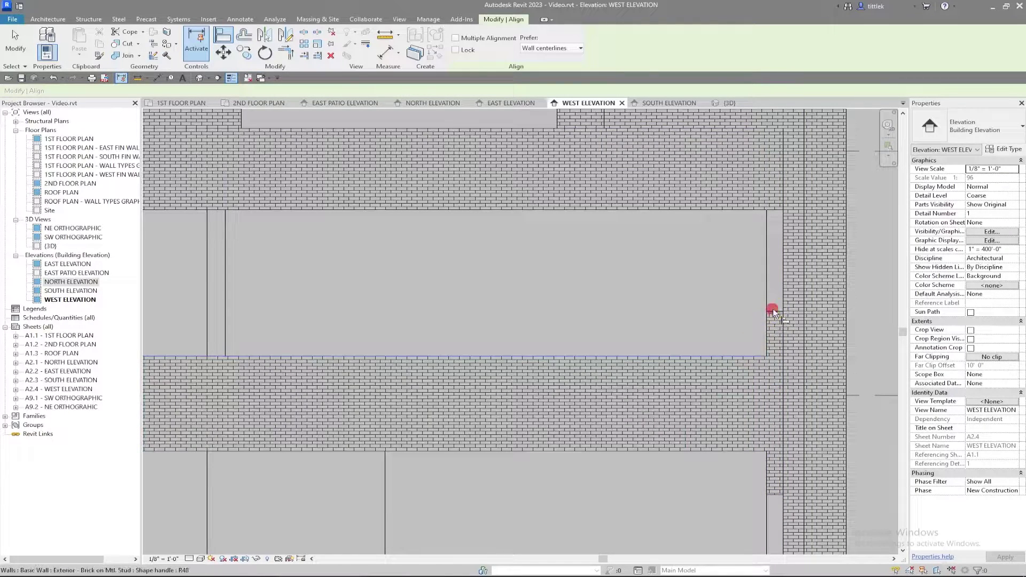
click(781, 341)
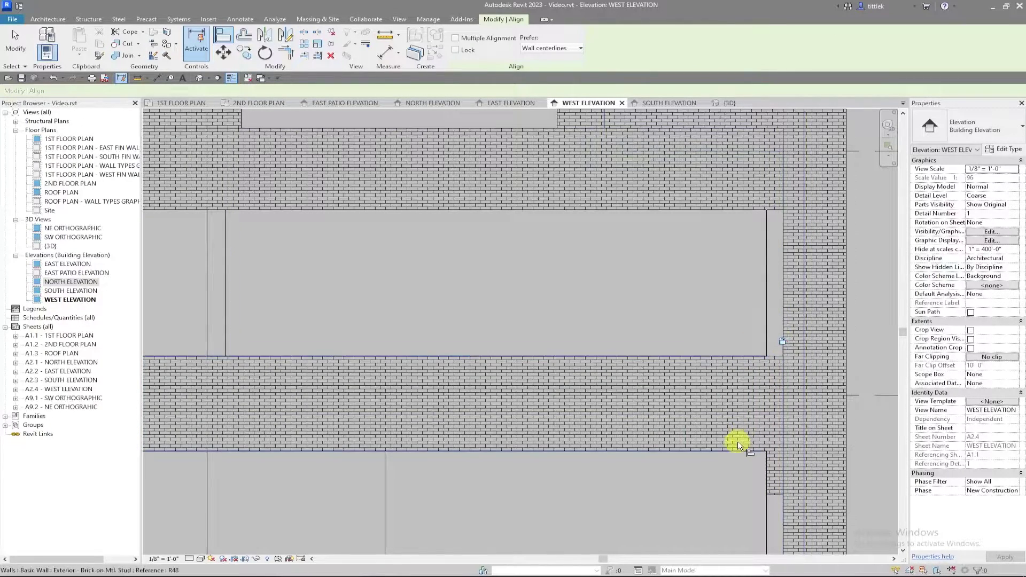
- Check the realigned bands in the South Elevation, and open the East Patio Elevation
key(ctrl+Tab)
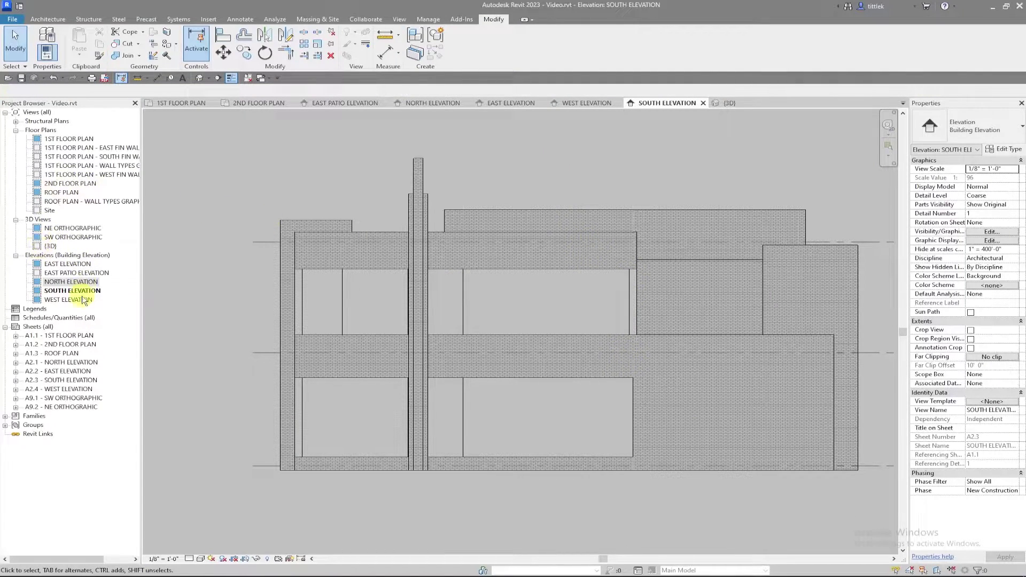
double_click(66, 273)
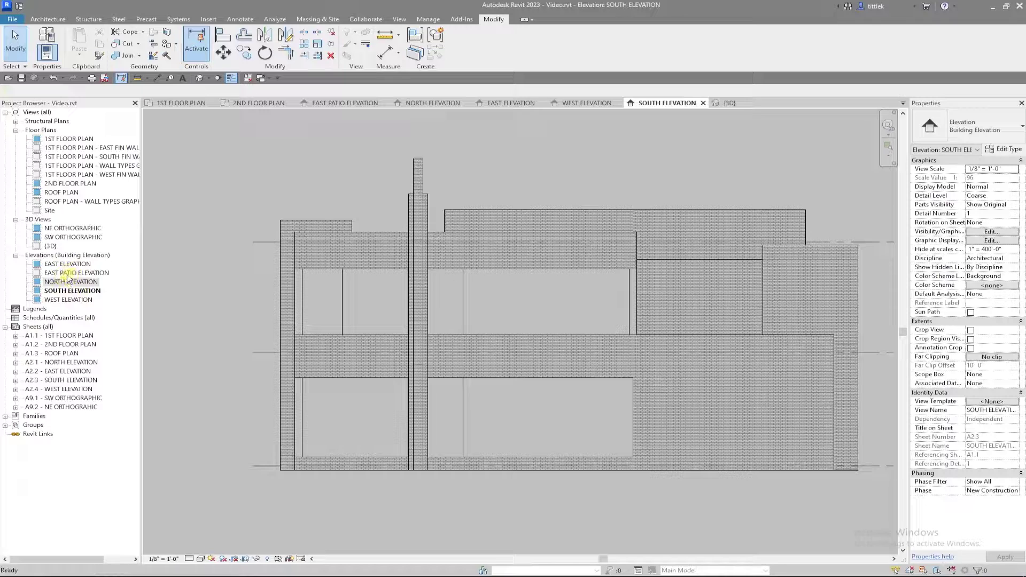
scroll(382, 415, up, 3)
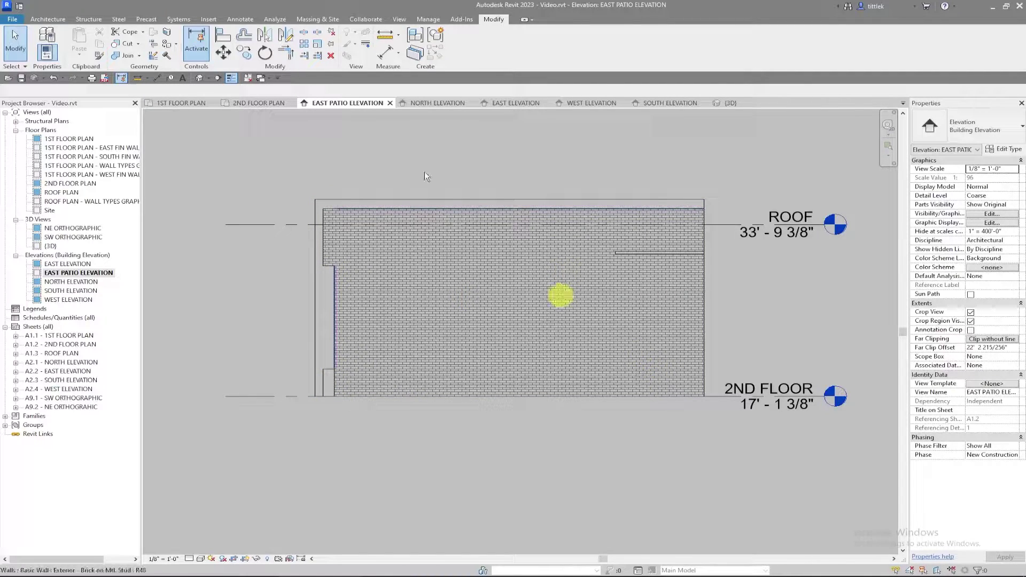
- Try to split the patio's brick wall vertically near its recessed edge with Split Element, and undo the split
key(s)
key(l)
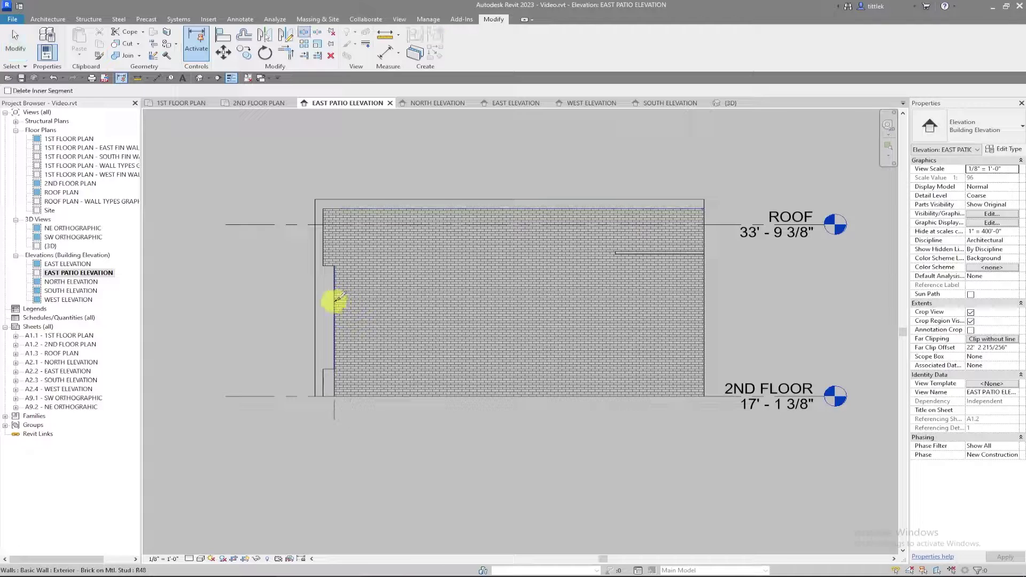
click(340, 299)
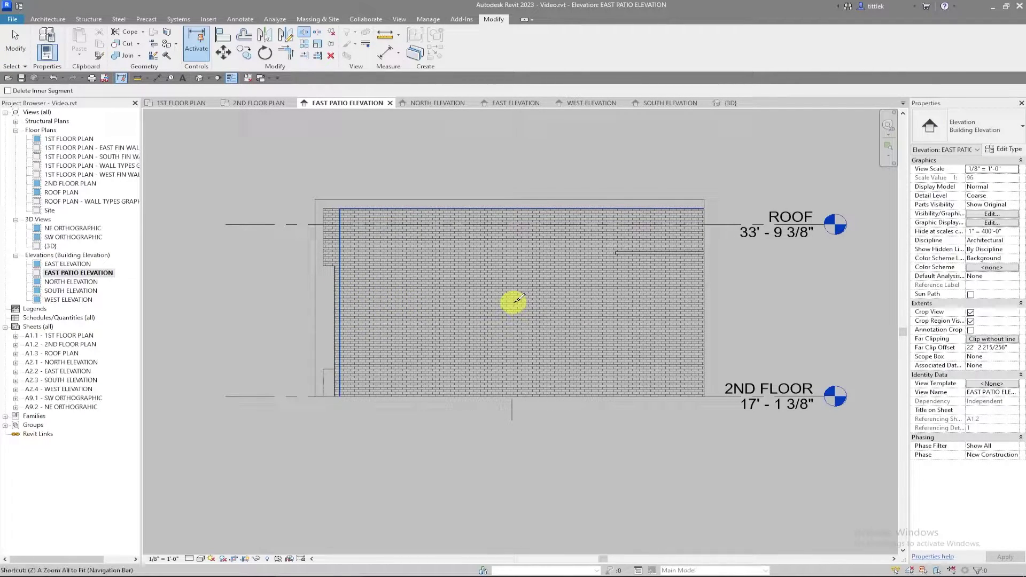
key(ctrl+z)
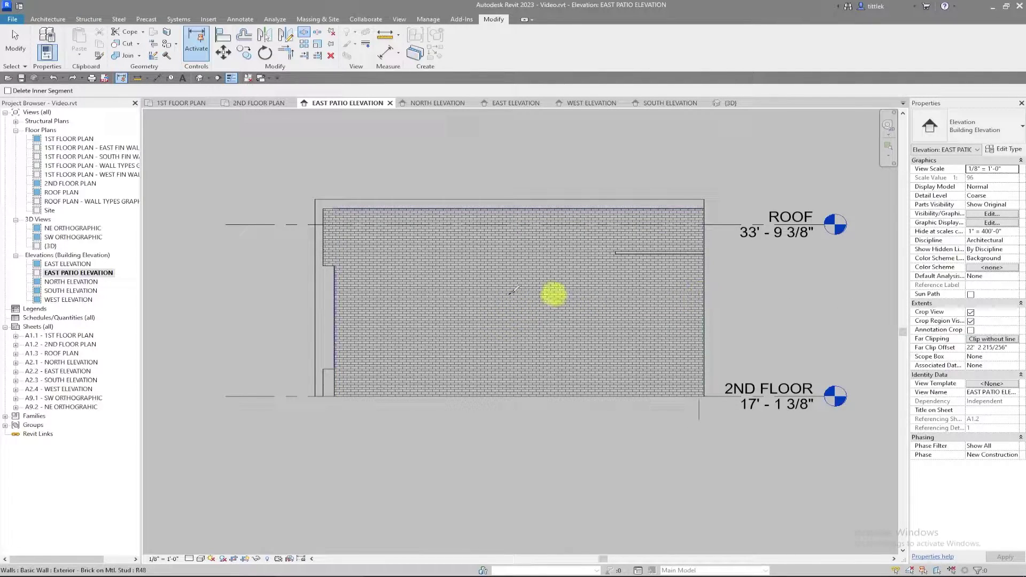
key(Escape)
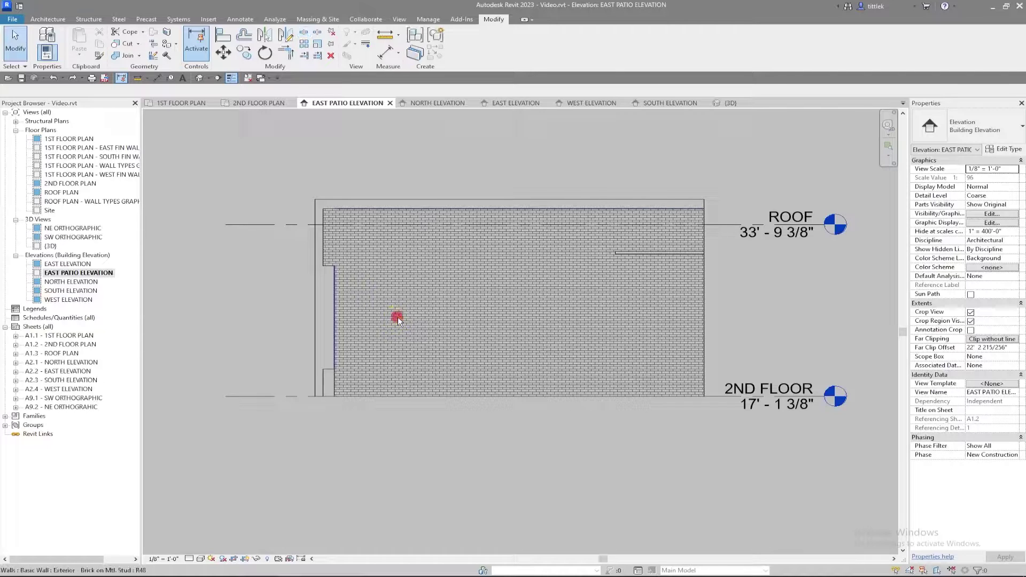
- Temporarily isolate the patio's brick wall in the view and try to split it horizontally from its vertical edge
click(397, 315)
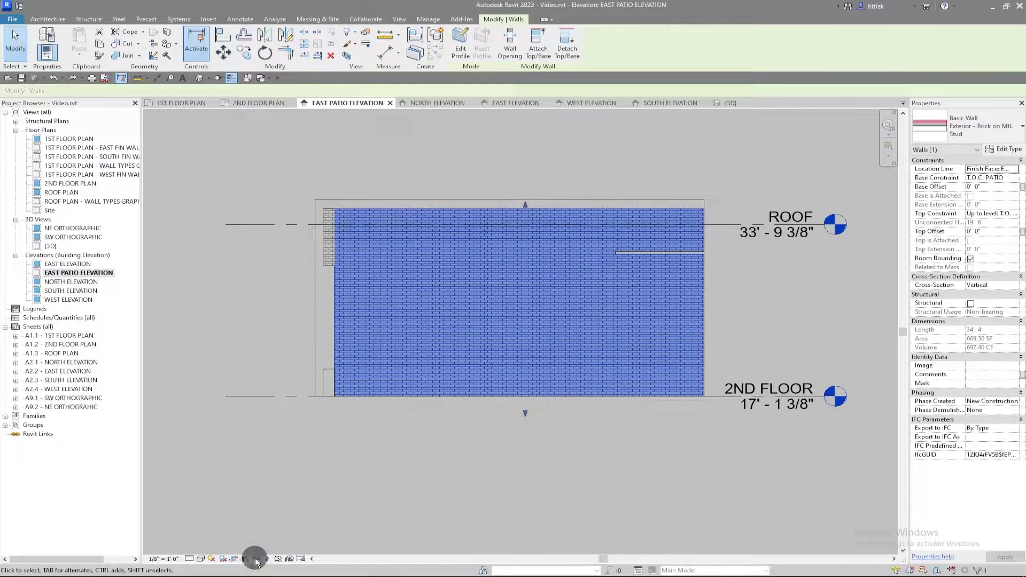
click(253, 560)
click(277, 528)
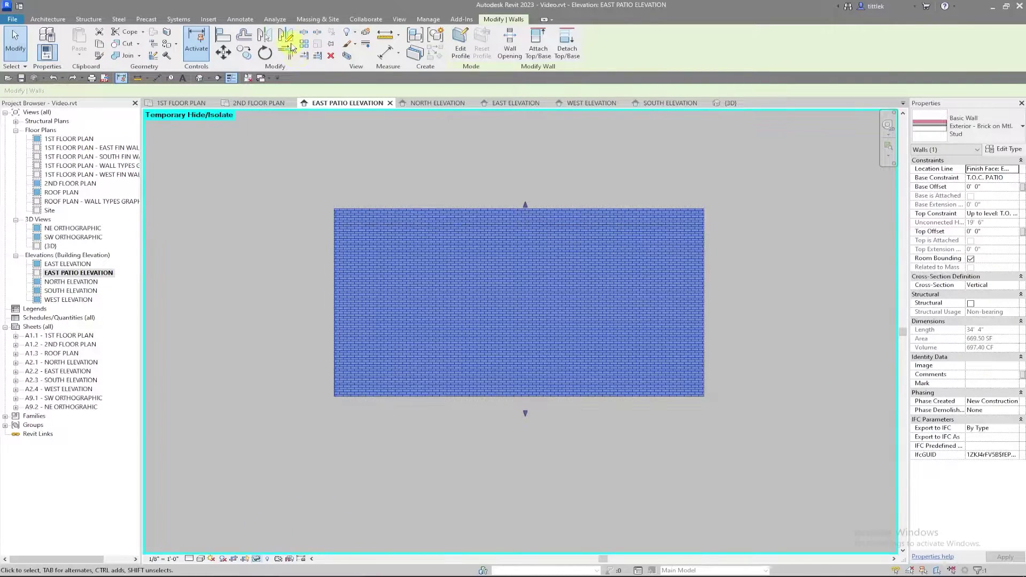
click(308, 35)
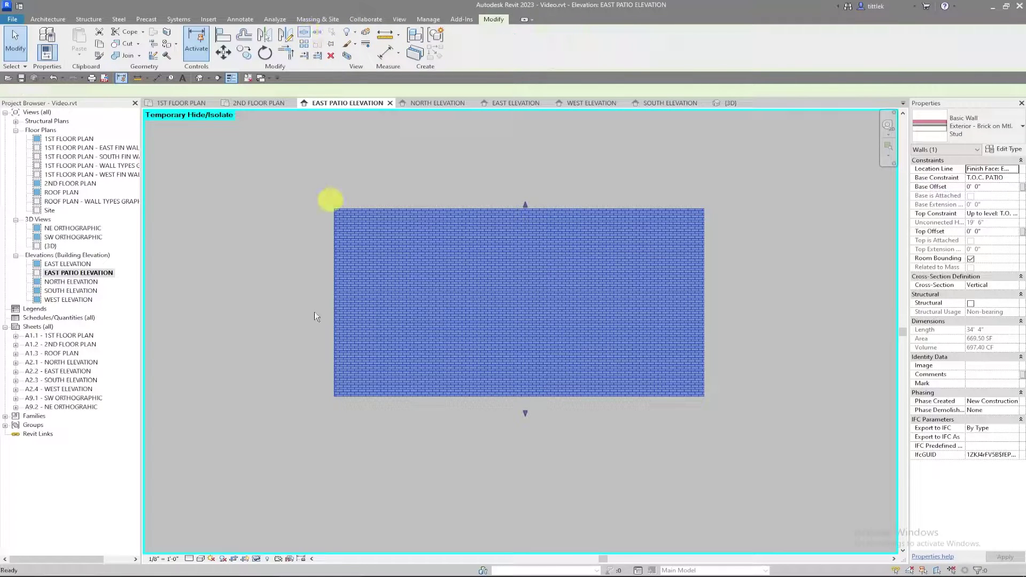
click(334, 357)
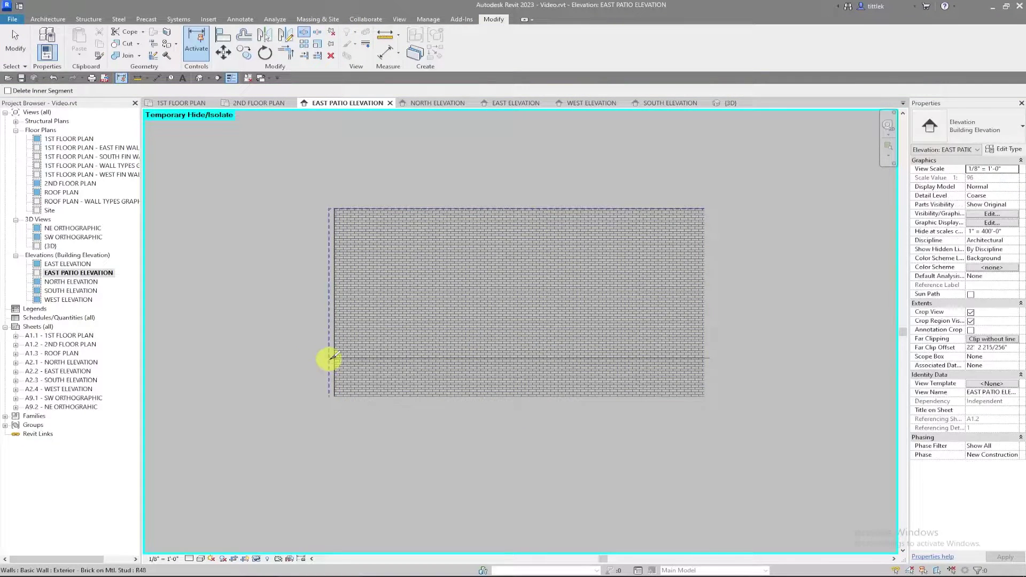
click(13, 32)
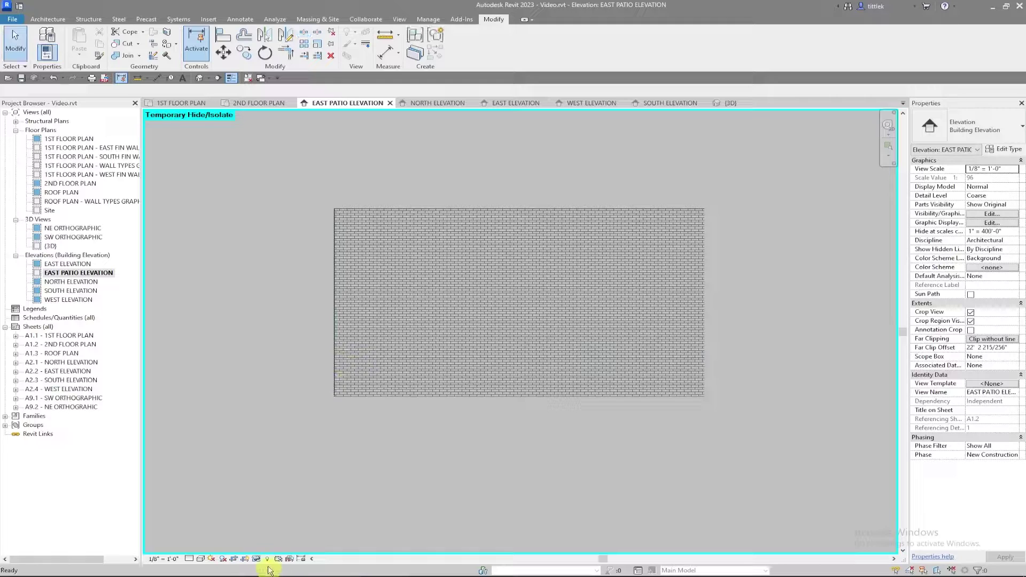
- Restore the temporarily hidden elements in the East Patio Elevation and delete the lower brick wall segment above the 2nd floor
click(259, 559)
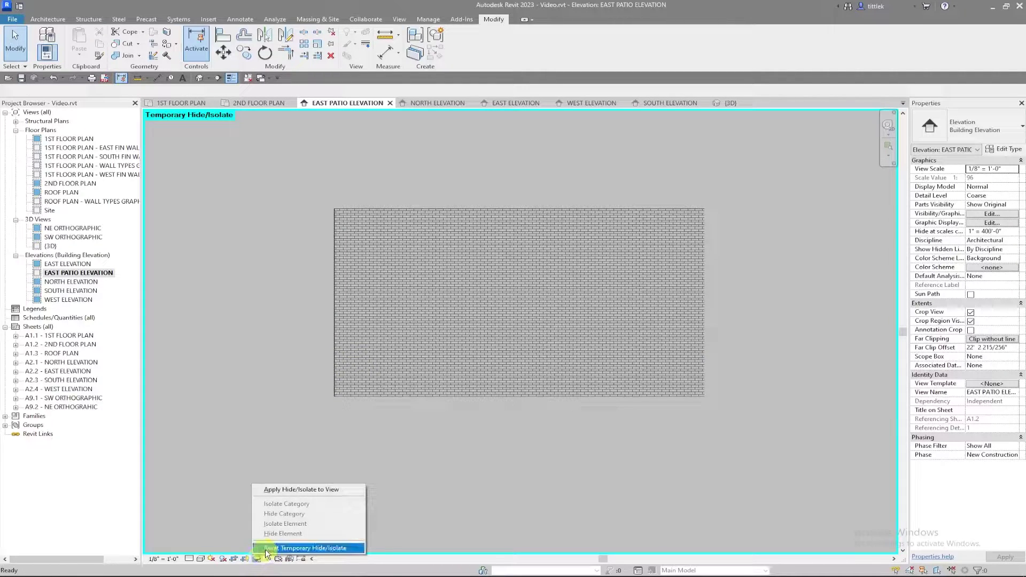
click(267, 549)
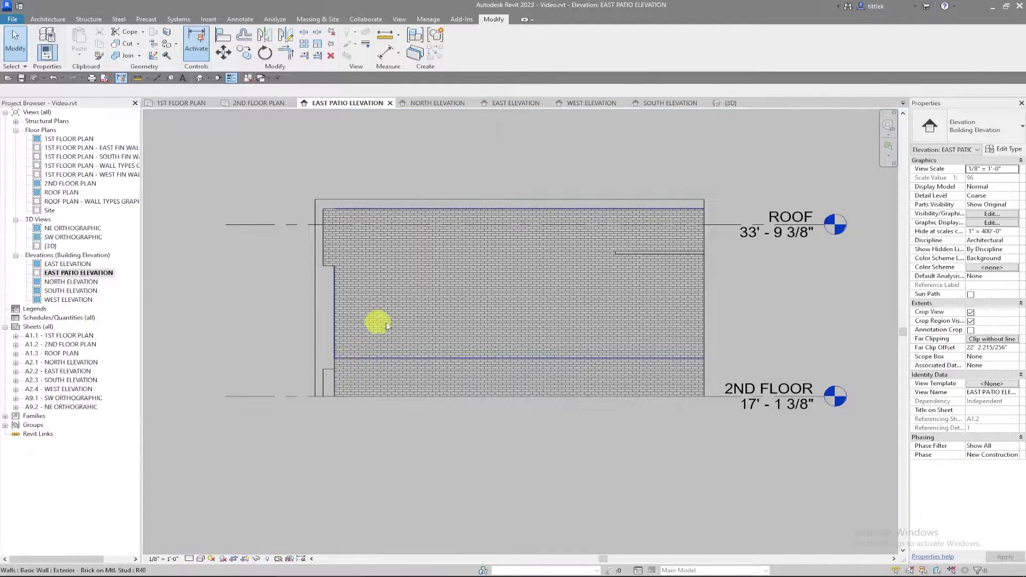
click(427, 375)
key(Delete)
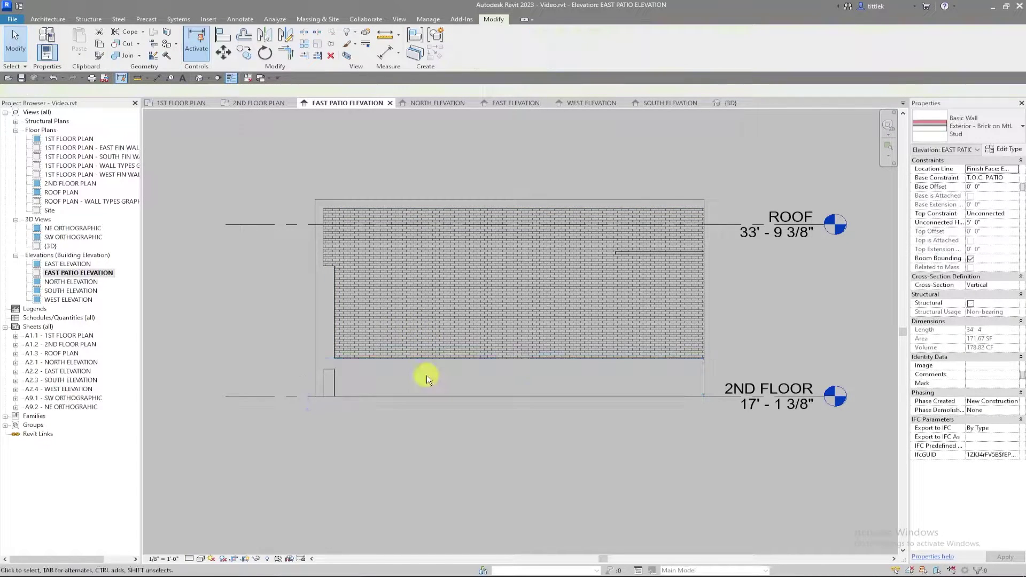
- Align the bottom edge of the patio's remaining brick wall with the underside of the adjoining roof-level band
click(426, 345)
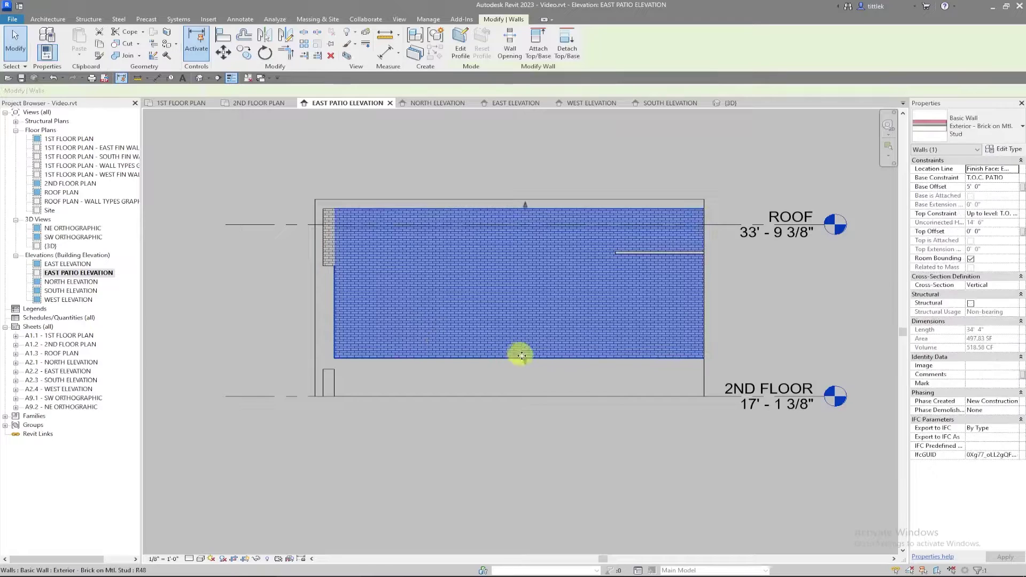
key(a)
key(l)
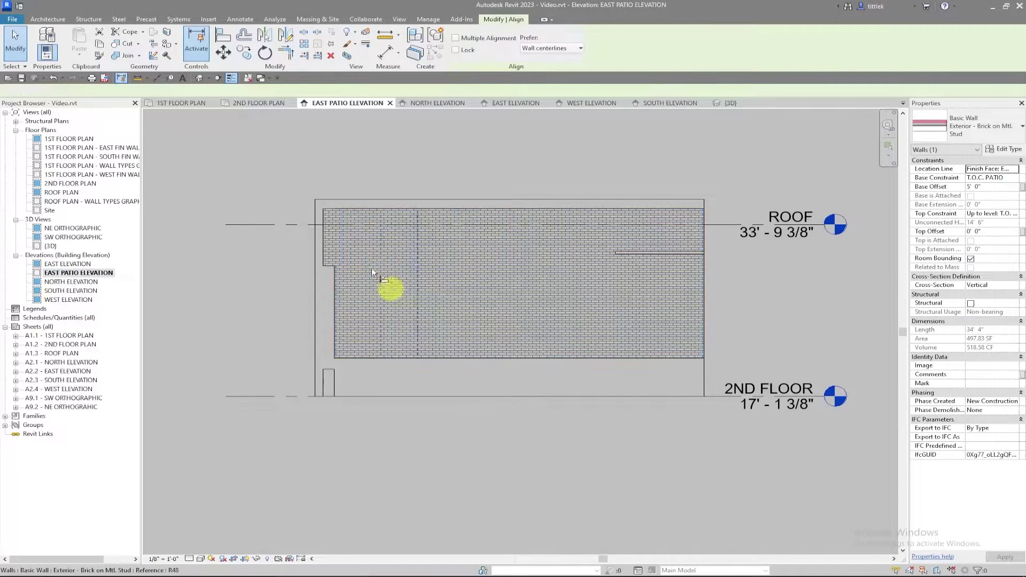
click(425, 358)
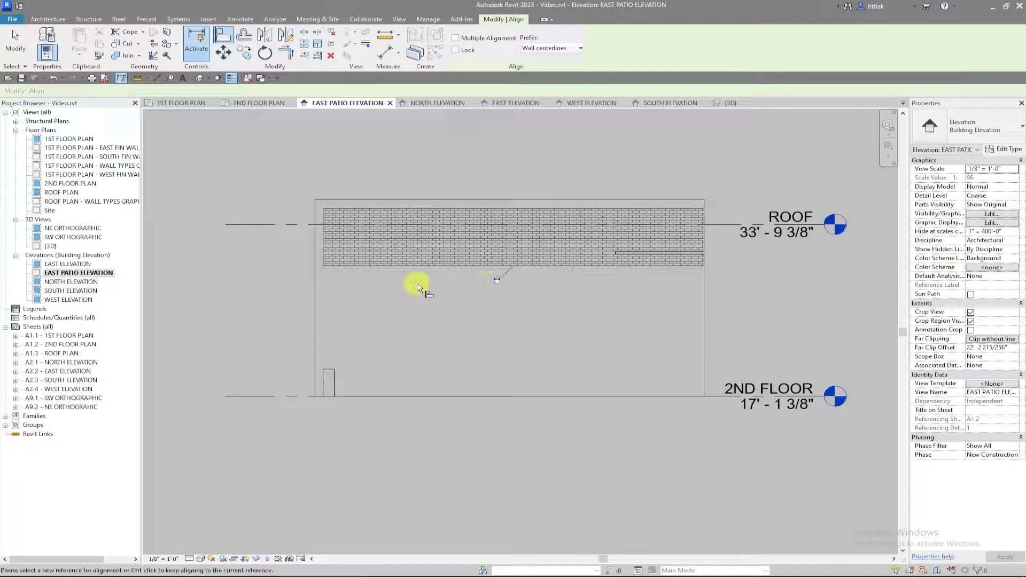
key(Escape)
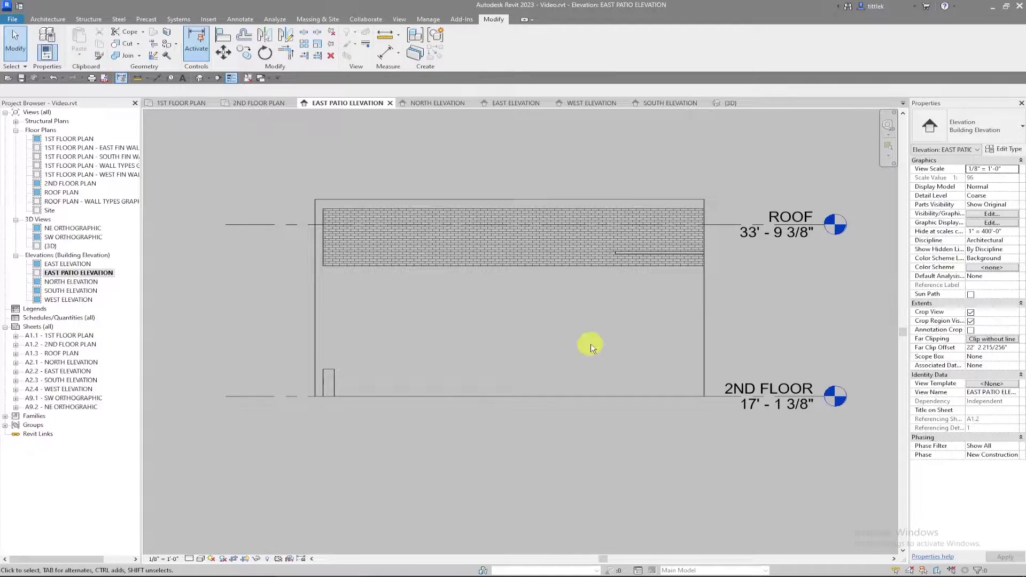
- In the North Elevation, cut a rectangular wall opening about 7'-10" wide and 11'-11" high in the large brick wall's upper part
click(436, 103)
scroll(351, 376, down, 3)
scroll(351, 376, up, 2)
middle_drag(350, 376, 616, 386)
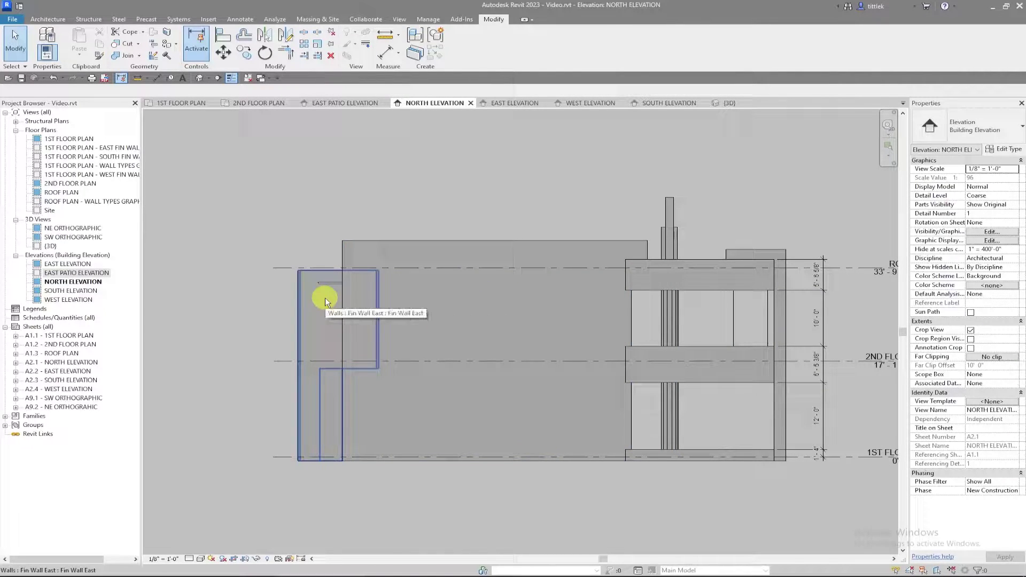
scroll(627, 300, up, 1)
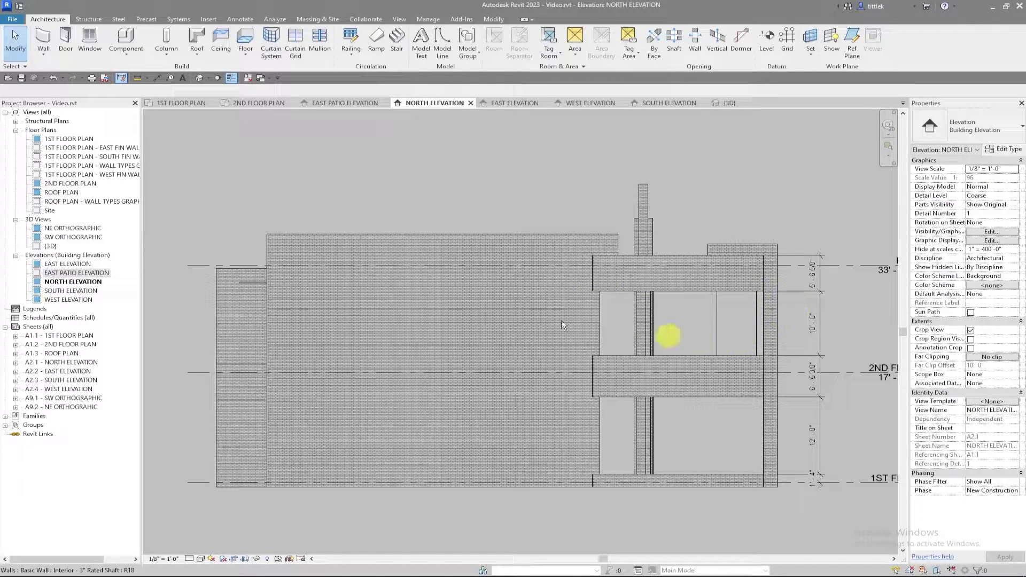
click(695, 48)
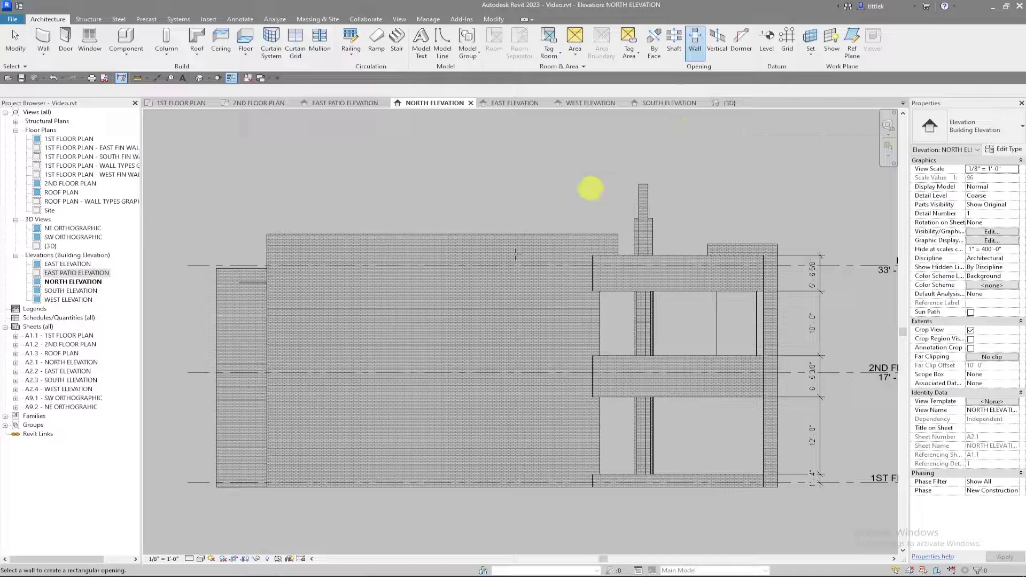
click(442, 305)
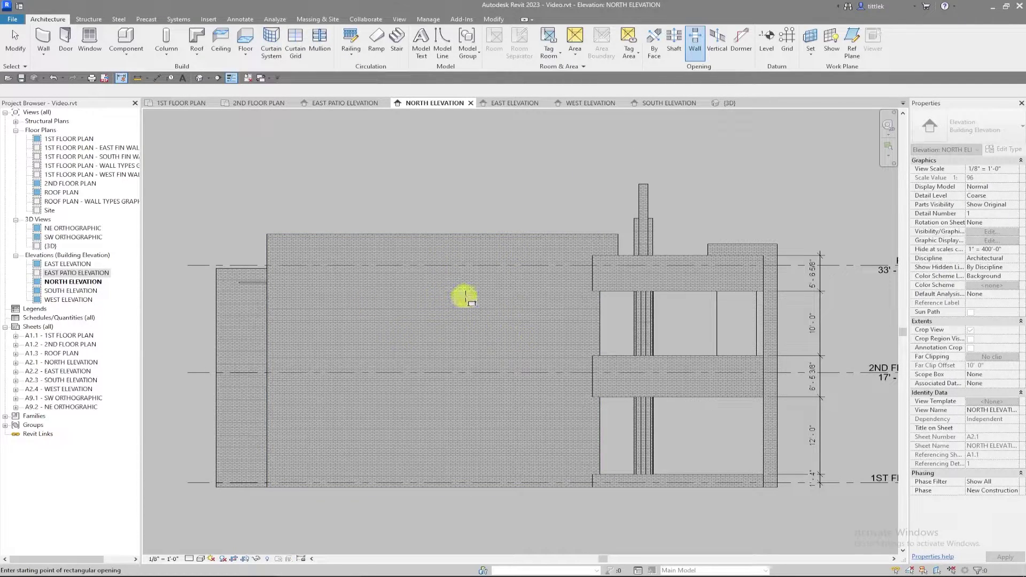
click(486, 277)
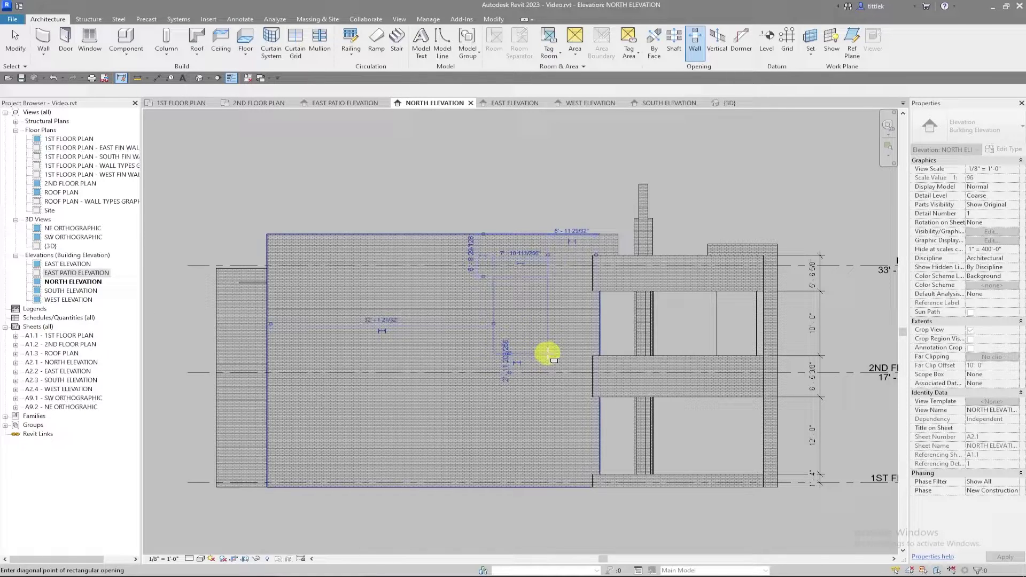
click(548, 352)
key(Escape)
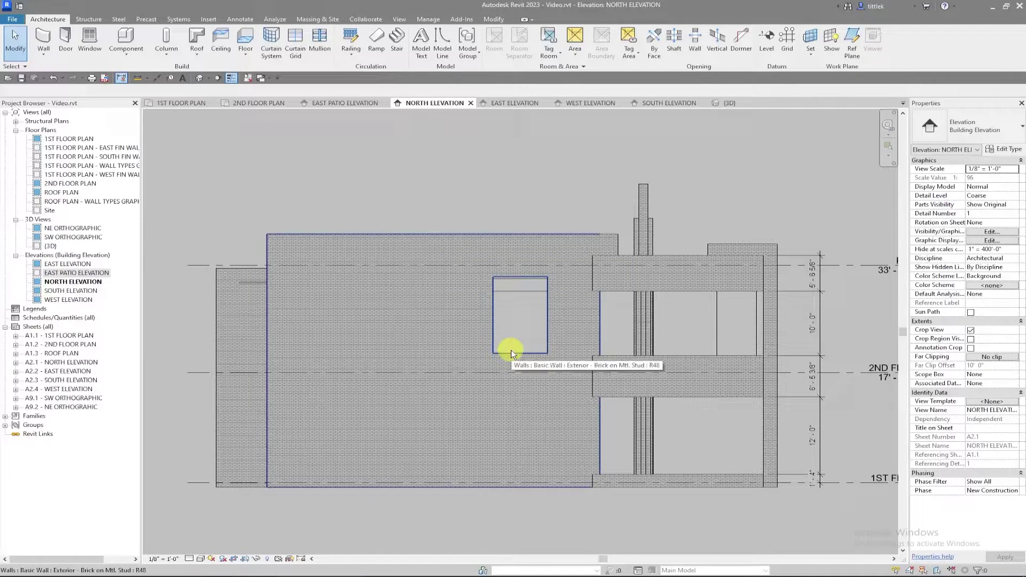
- Set the new wall opening's base constraint to 2ND FLOOR with a base offset of 2' 8"
key(Tab)
key(Tab)
key(Tab)
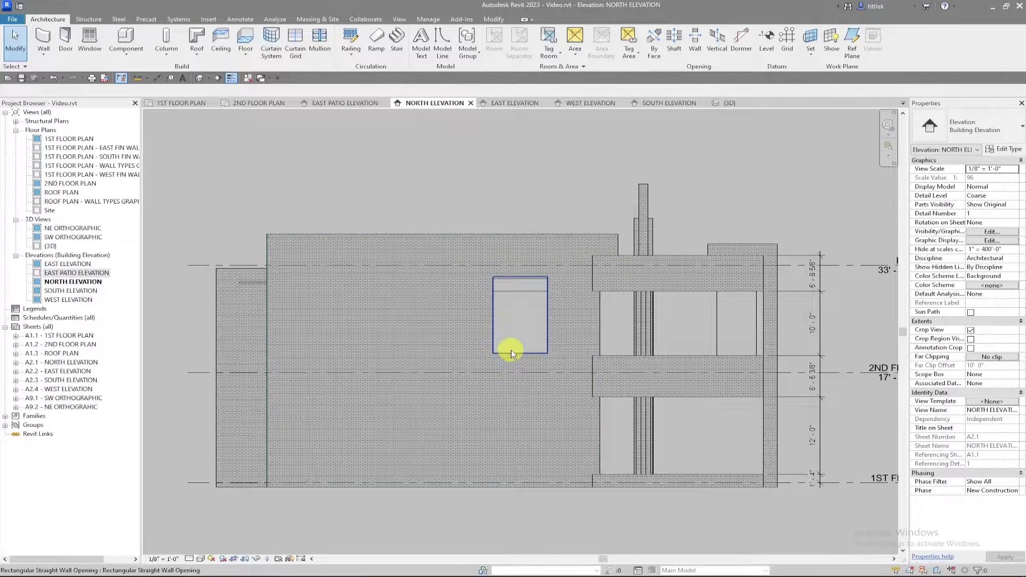
click(510, 350)
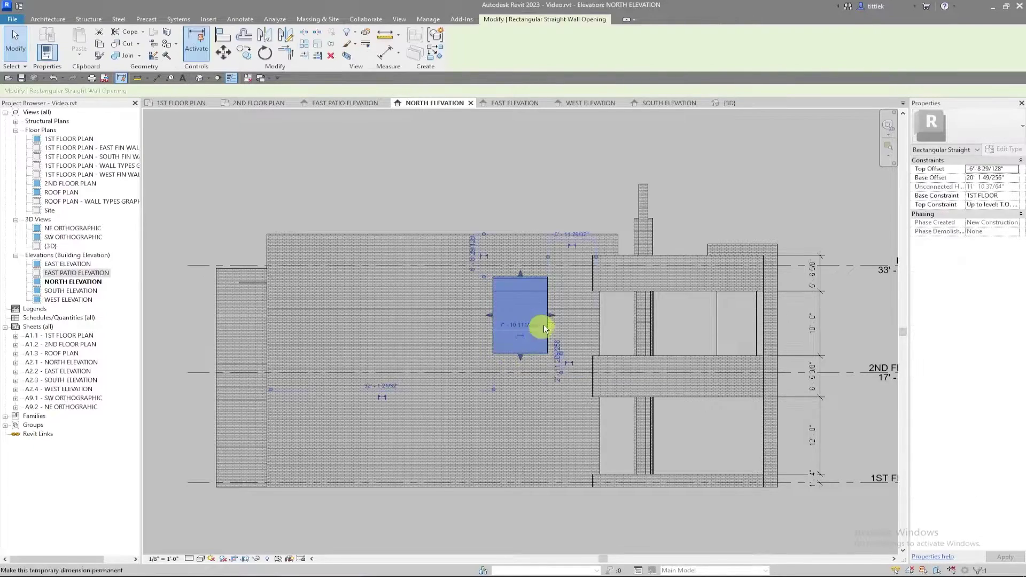
scroll(546, 317, up, 2)
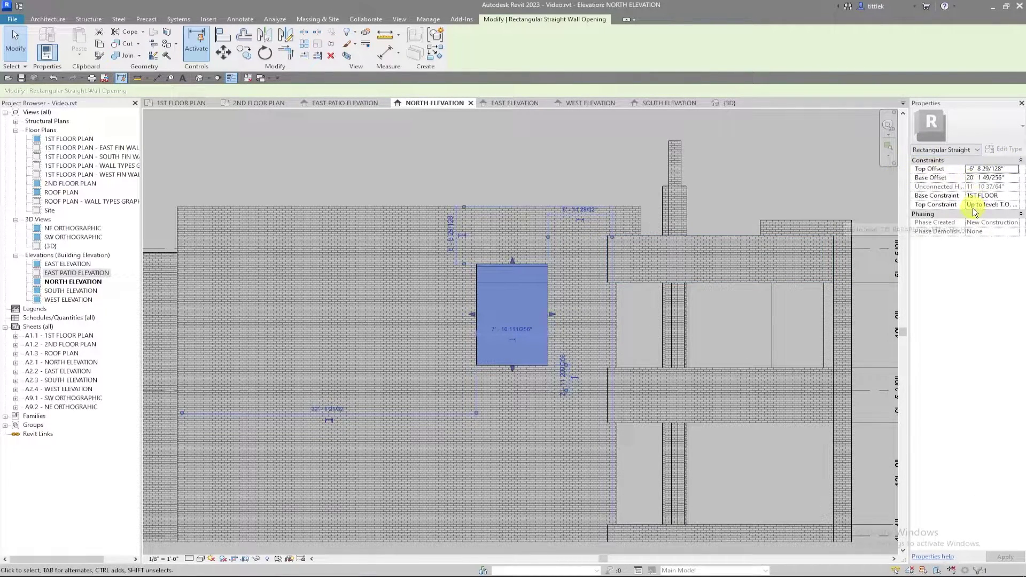
click(1008, 207)
click(1013, 205)
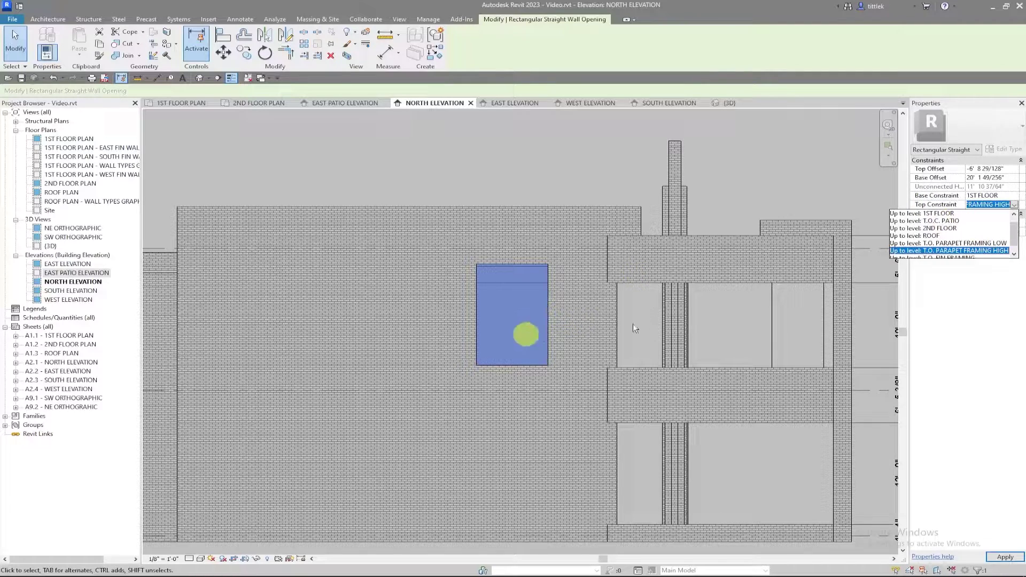
click(1014, 205)
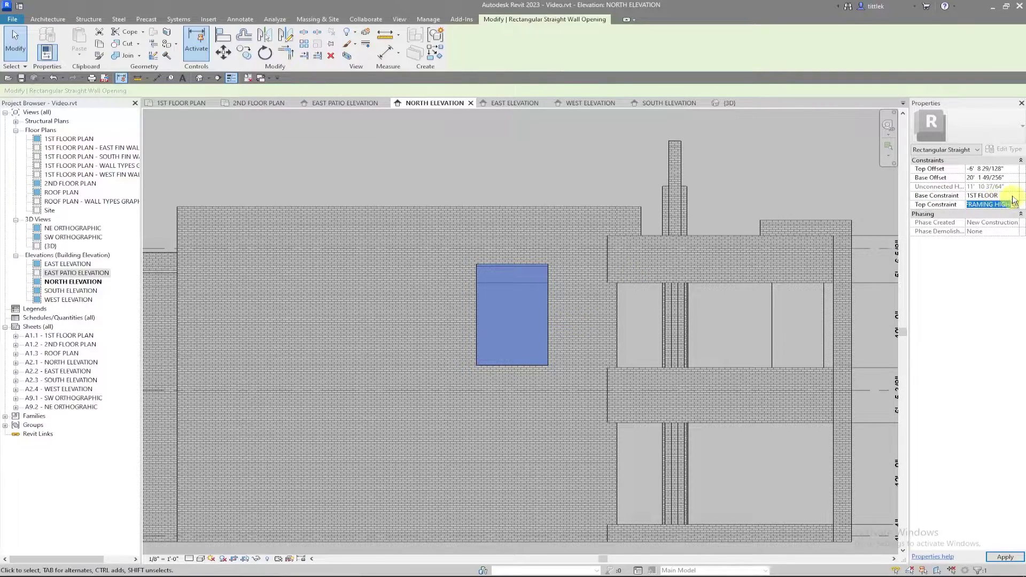
click(1013, 197)
click(1013, 196)
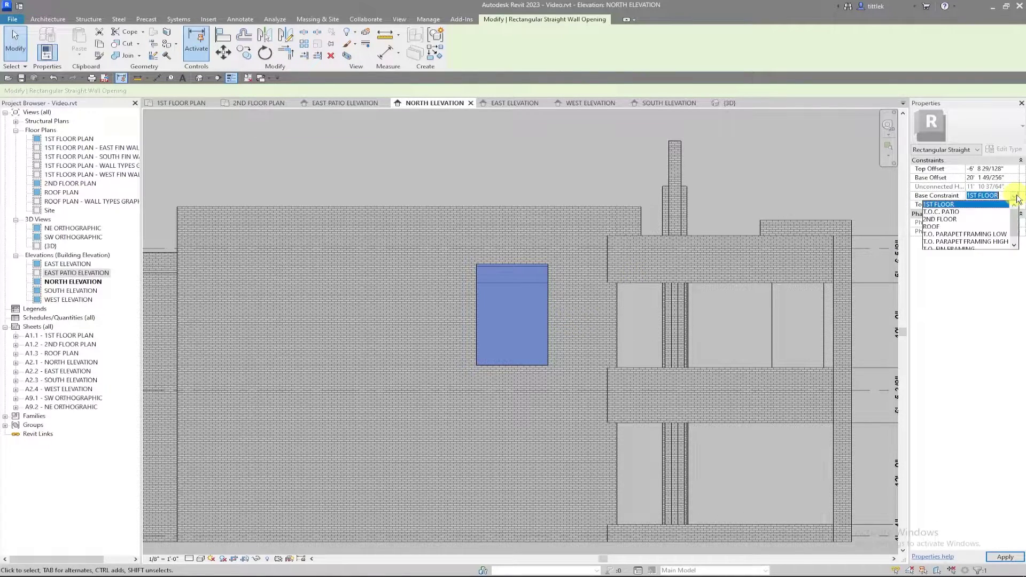
click(945, 219)
click(1008, 178)
drag(1013, 178, 925, 180)
text(2 8)
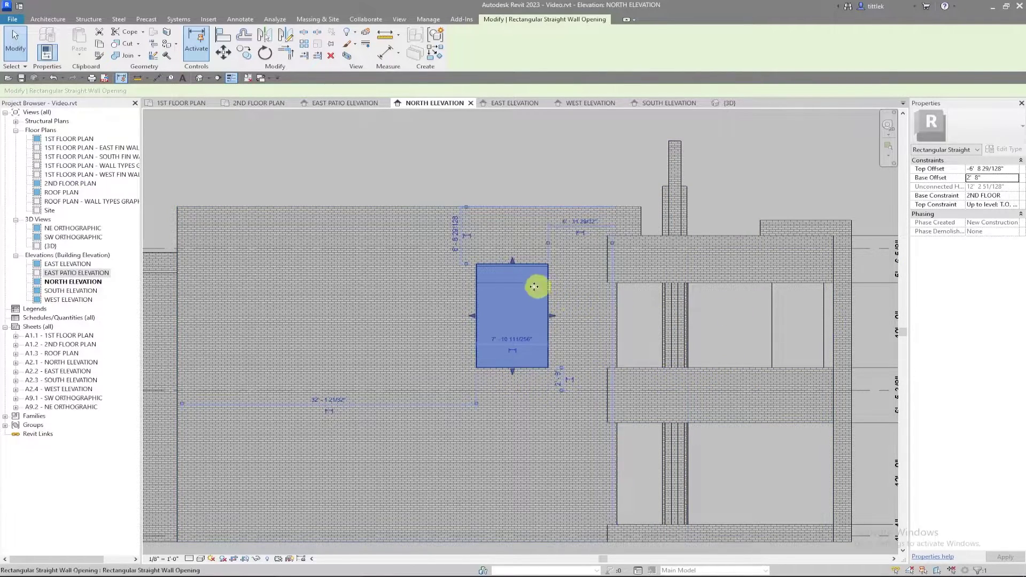
- Constrain the opening's top up to level 2ND FLOOR with a top offset of 12' 8"
middle_drag(701, 325, 632, 328)
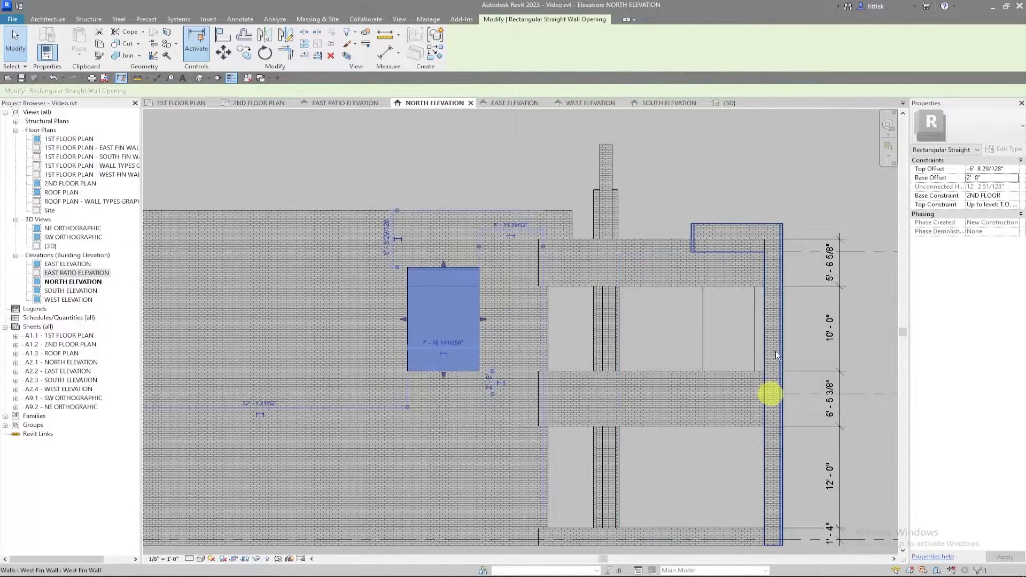
click(1006, 207)
click(1014, 205)
click(944, 234)
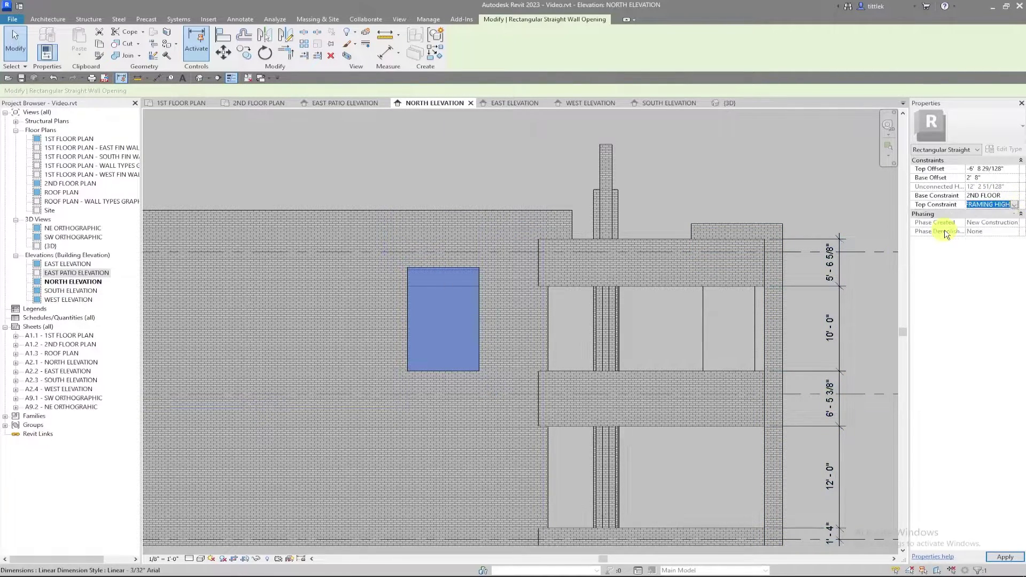
click(1004, 170)
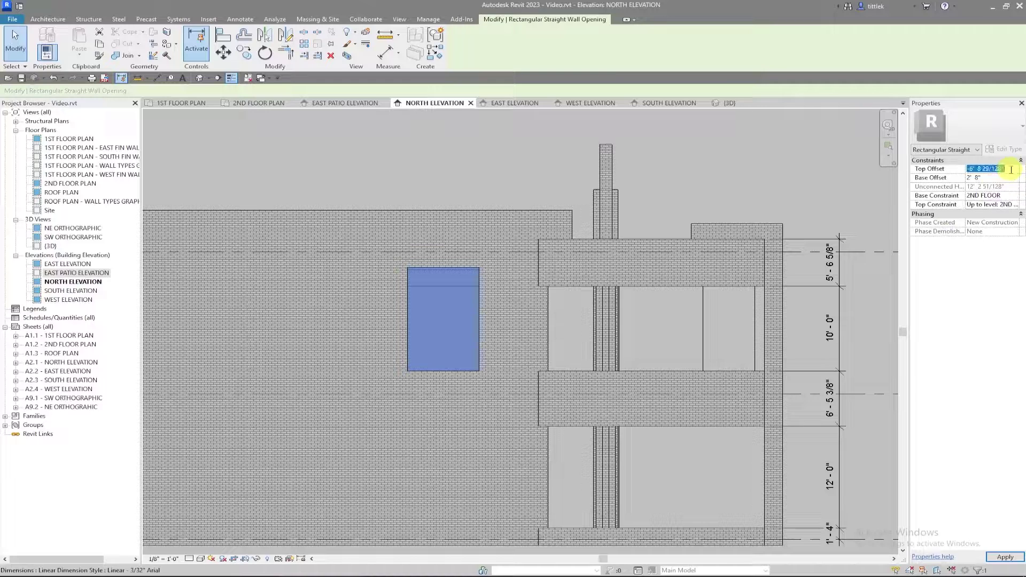
text(12'  8)
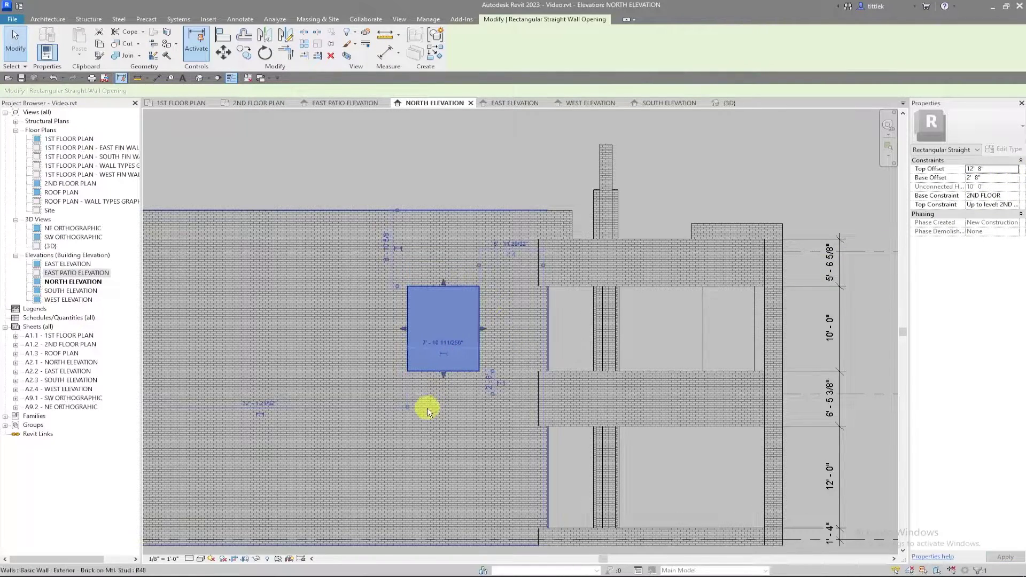
- Set the wall opening's width to 3'-4"
middle_drag(426, 407, 571, 410)
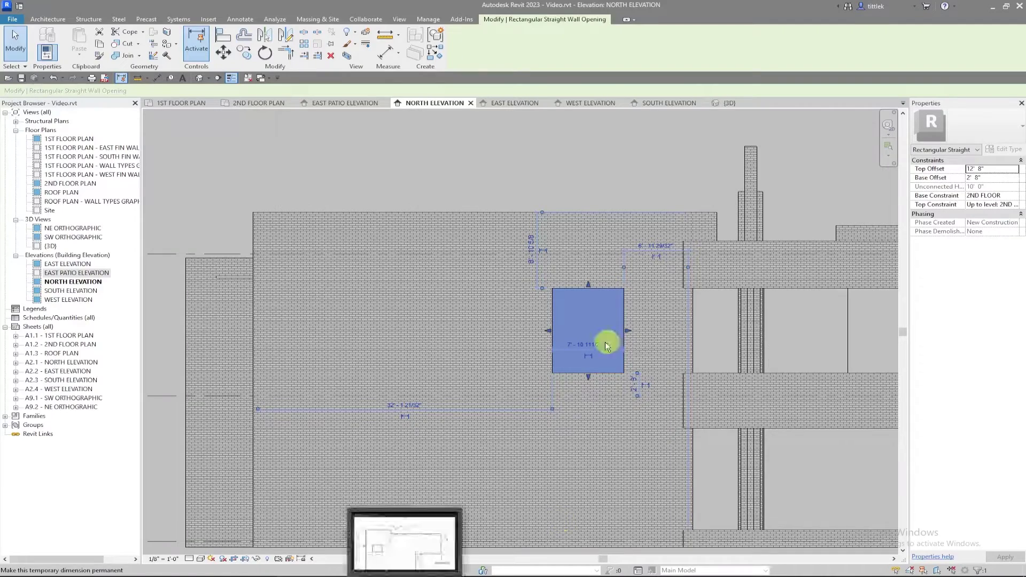
click(593, 344)
text(3')
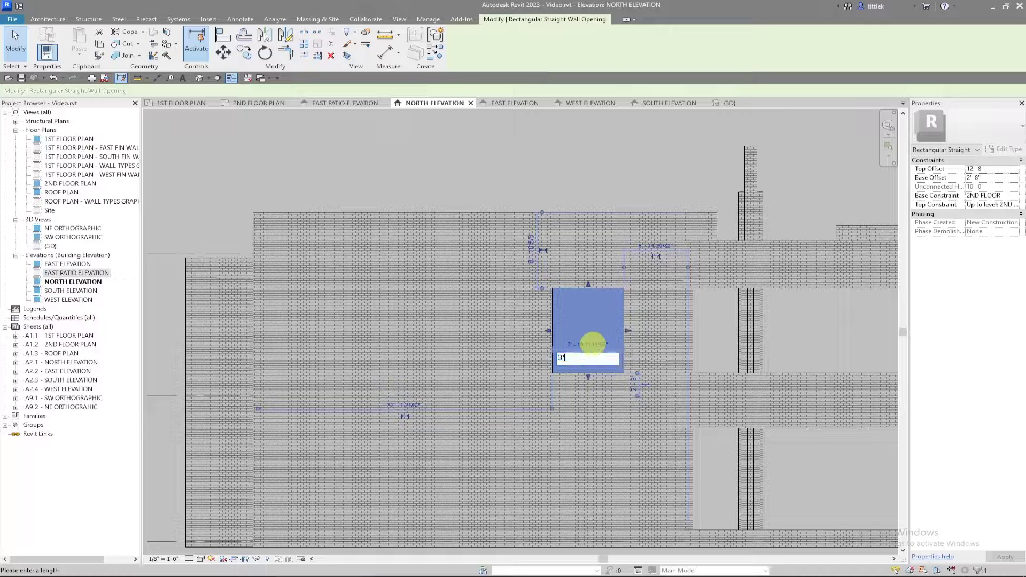
text( - 4)
key(Return)
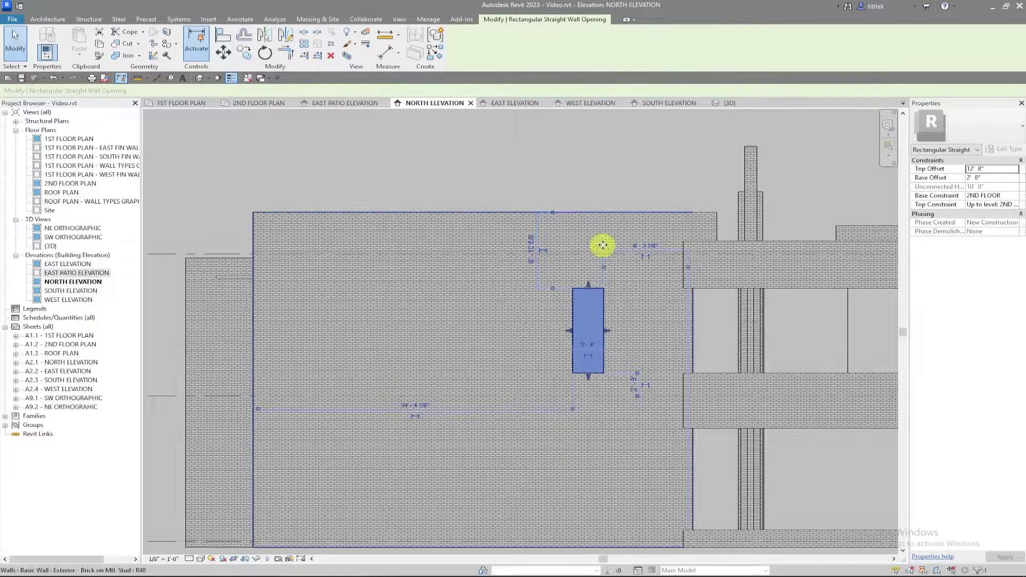
click(611, 183)
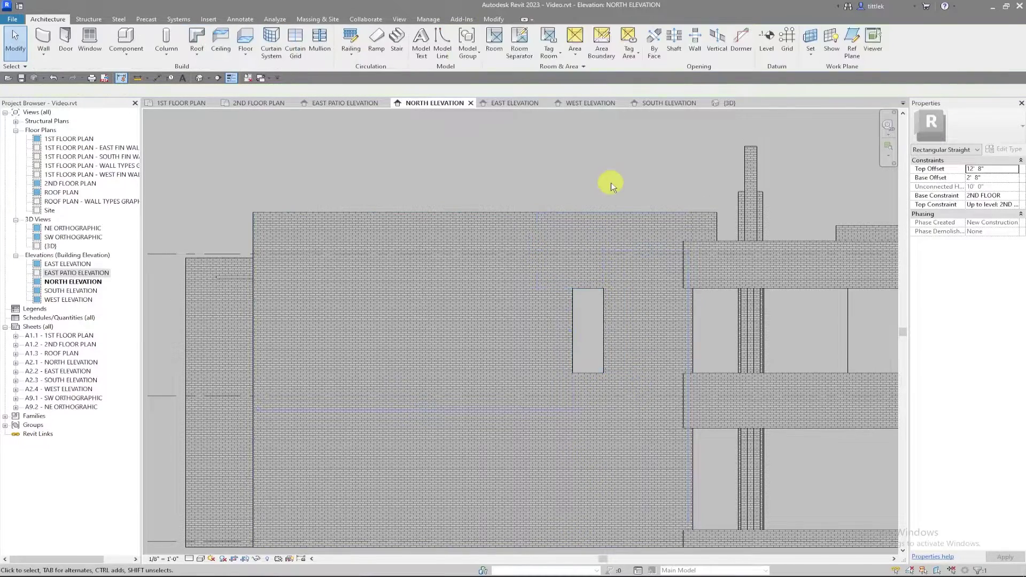
- Copy the opening twice to its left along the wall, leaving gaps of about 4'-2" and 7'-2" between the openings
click(598, 287)
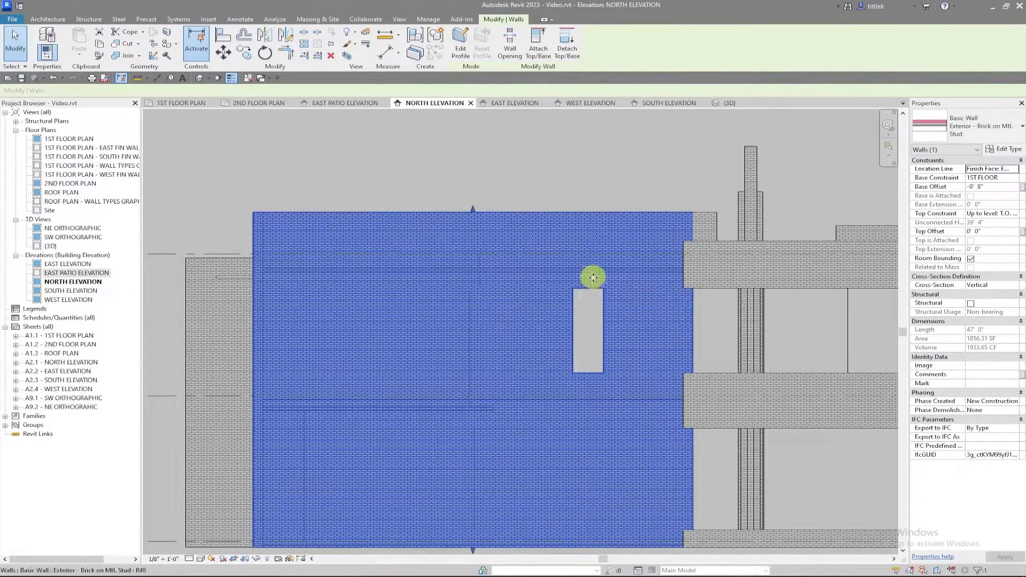
key(Escape)
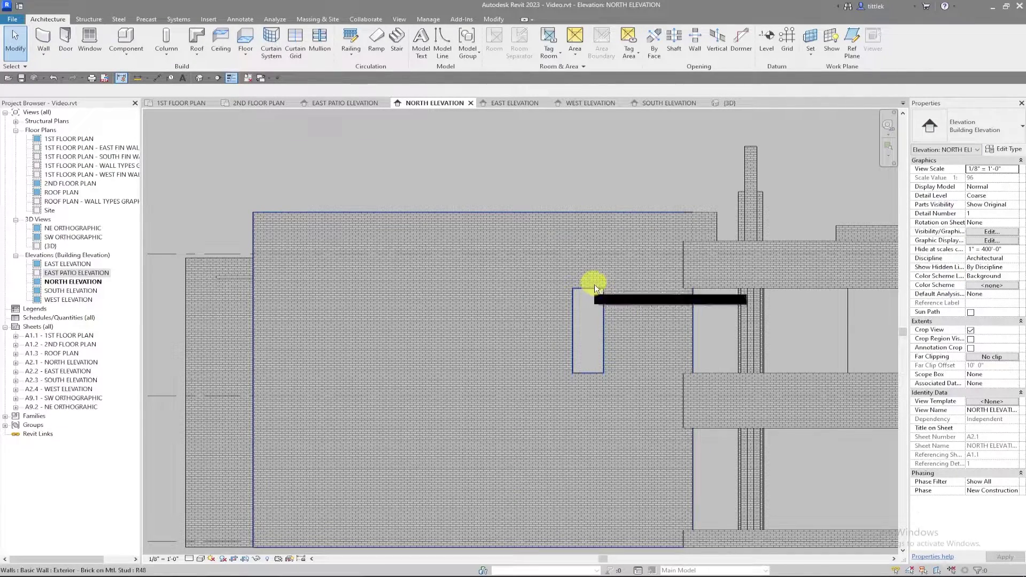
click(595, 287)
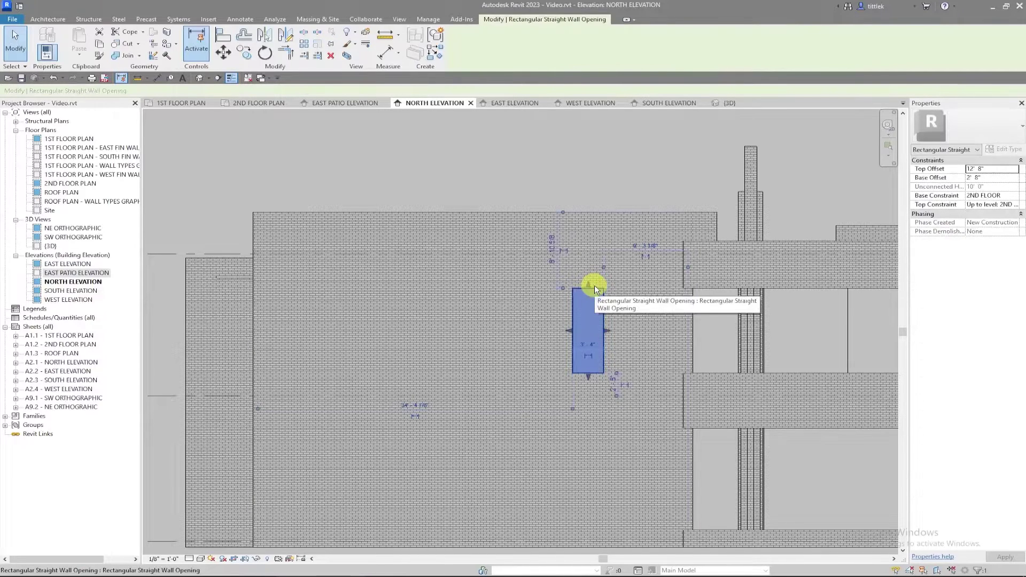
drag(574, 301, 505, 298)
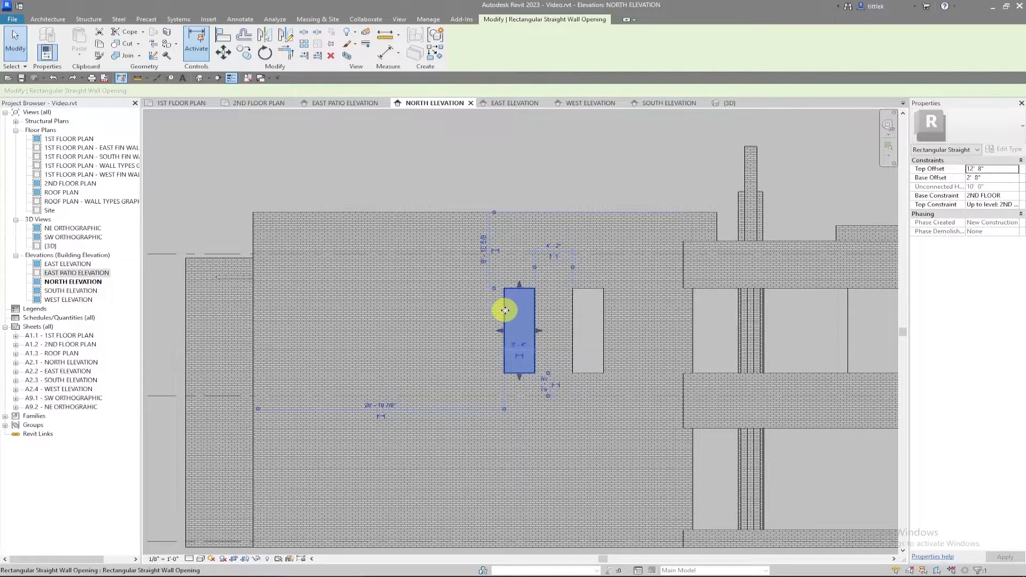
drag(505, 310, 409, 311)
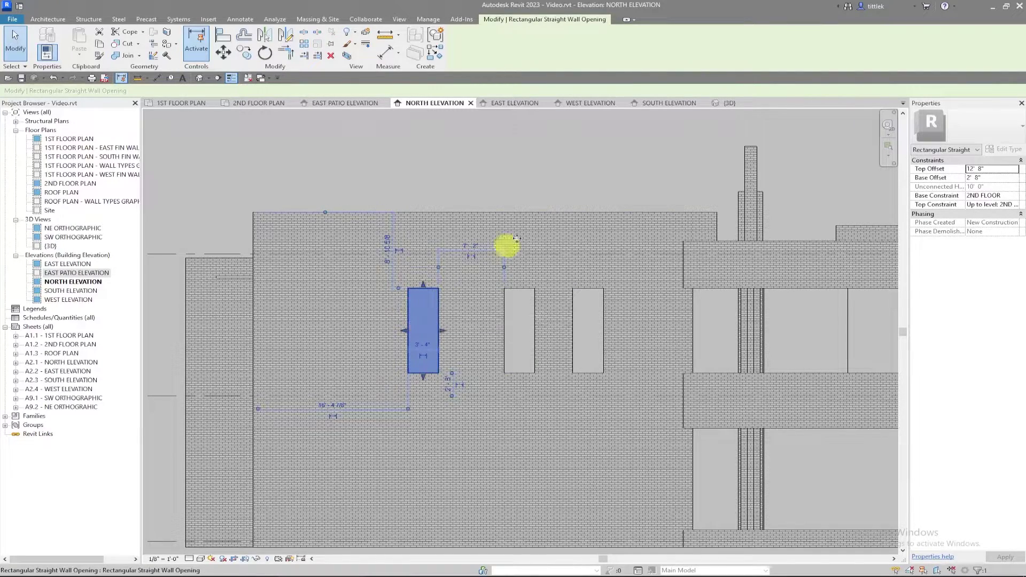
key(Escape)
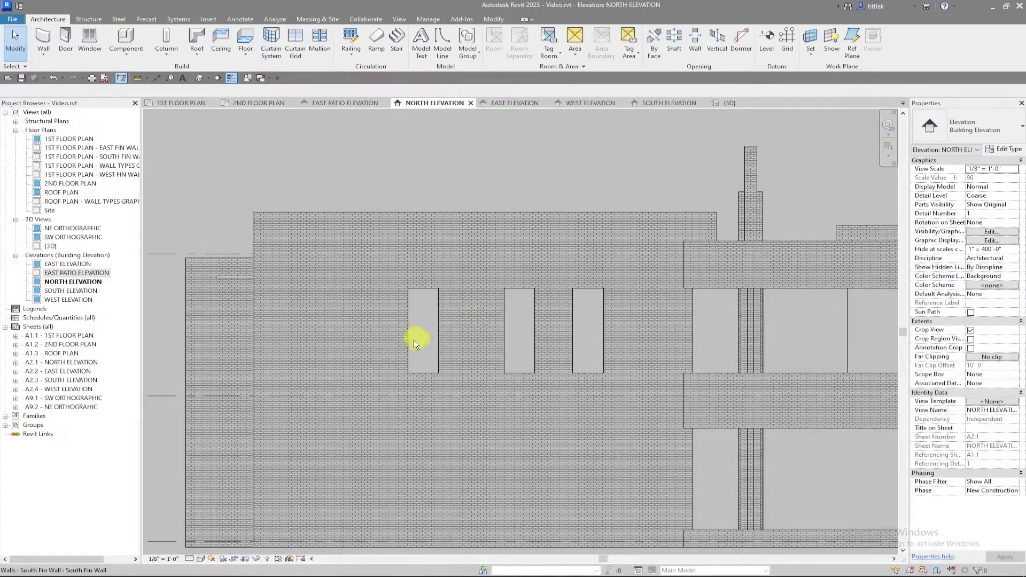
- Set the leftmost north wall opening's width to 6'-8"
click(426, 343)
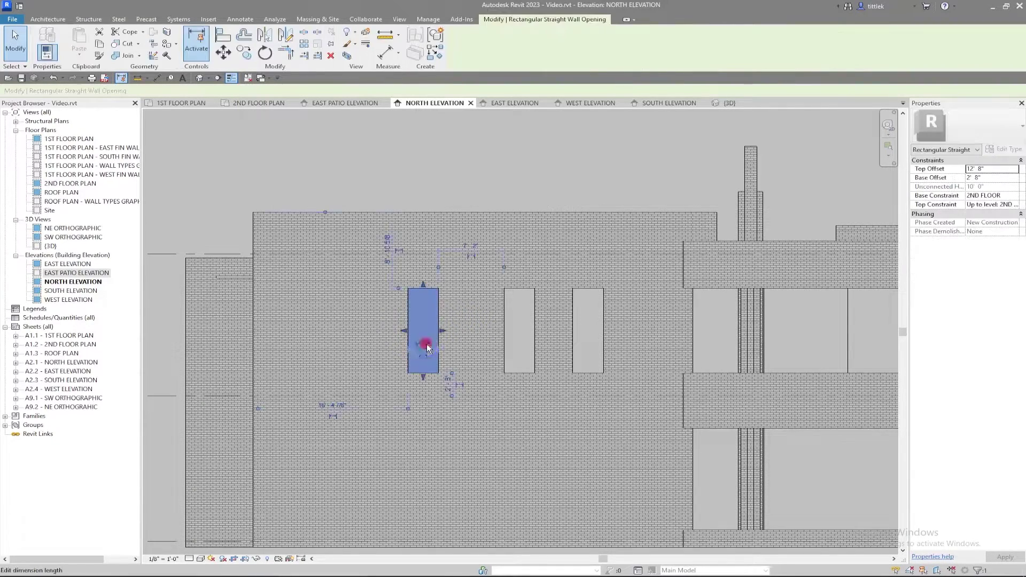
text(6'8)
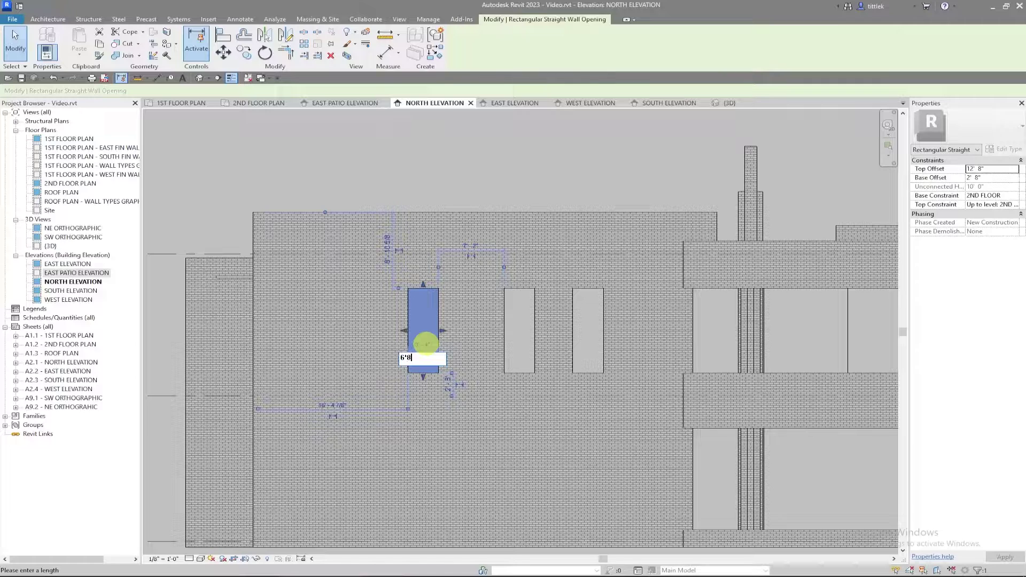
key(Return)
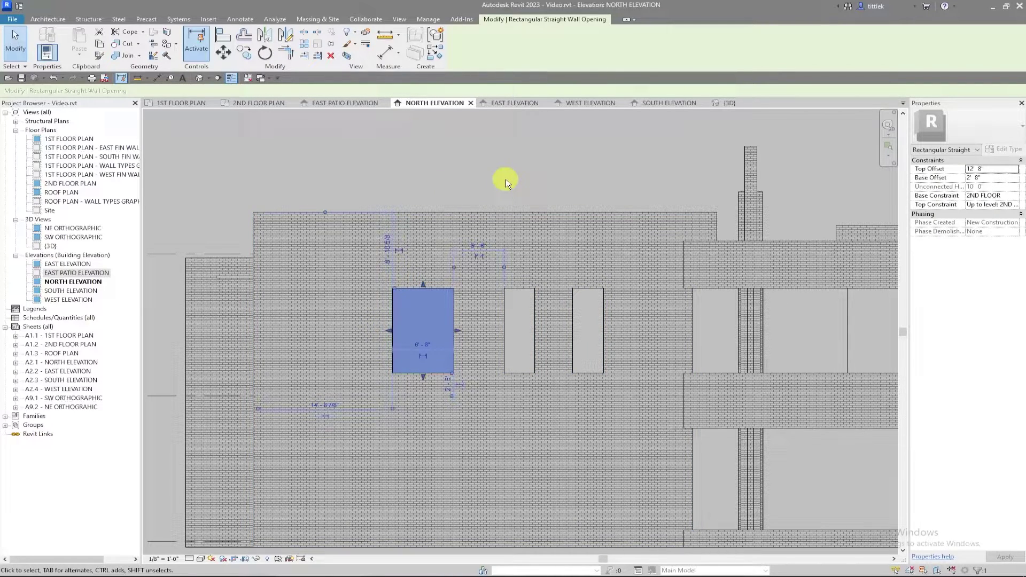
click(506, 179)
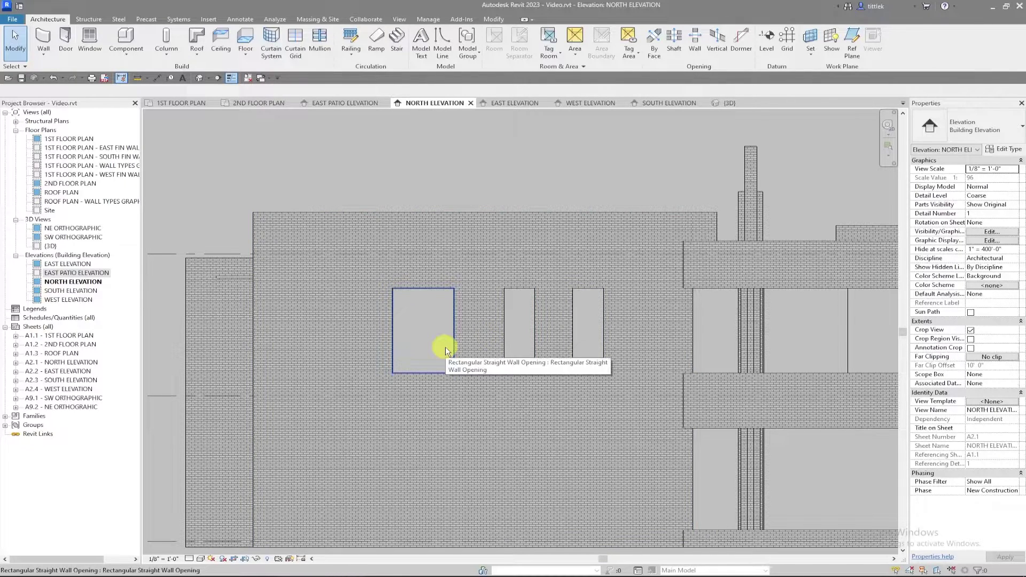
- In the EAST ELEVATION, cut a rectangular opening about 6'-8" wide and 10'-8" high in the tall brick wall above 2ND FLOOR
click(526, 102)
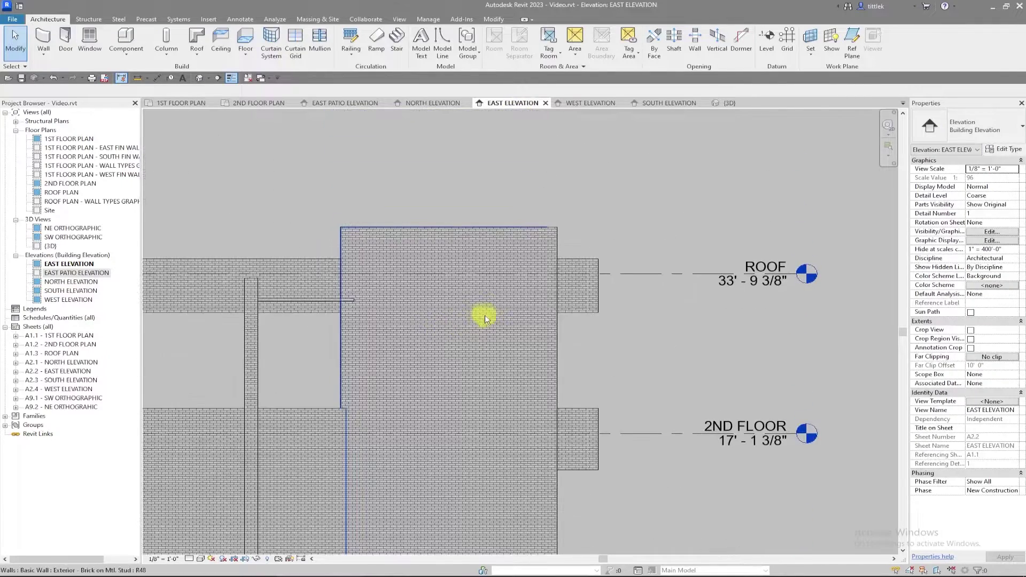
click(695, 41)
click(497, 363)
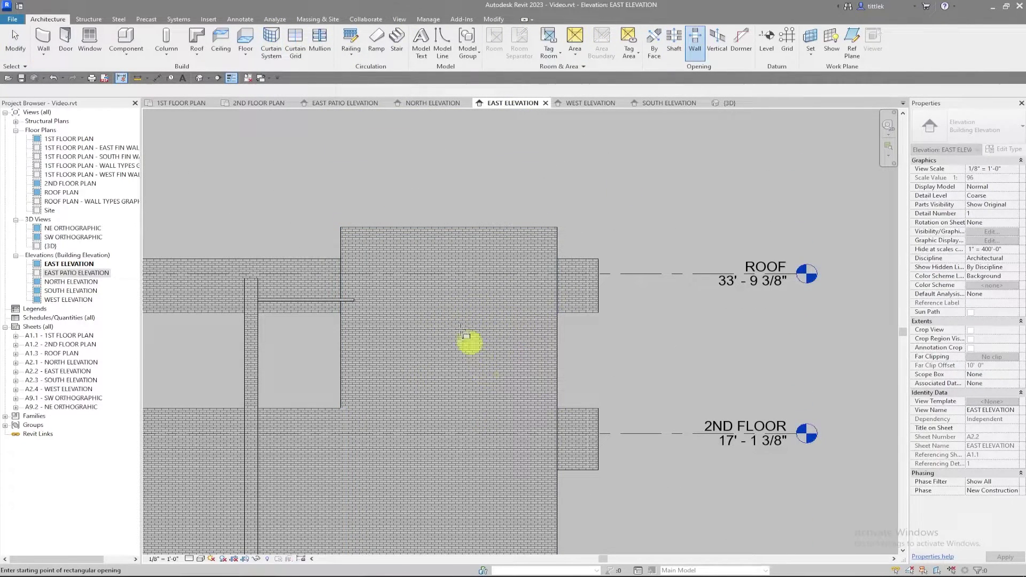
click(440, 307)
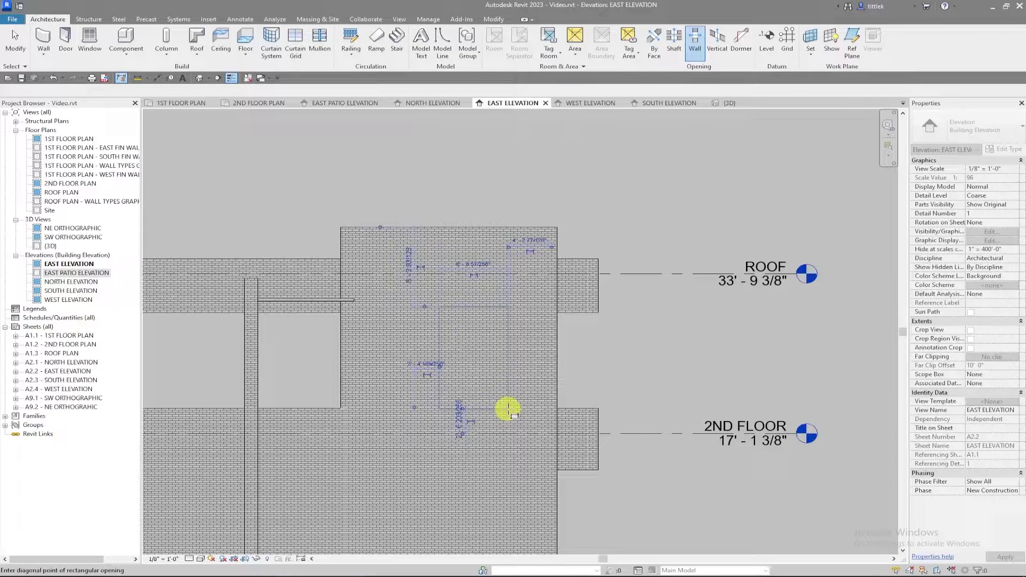
click(508, 409)
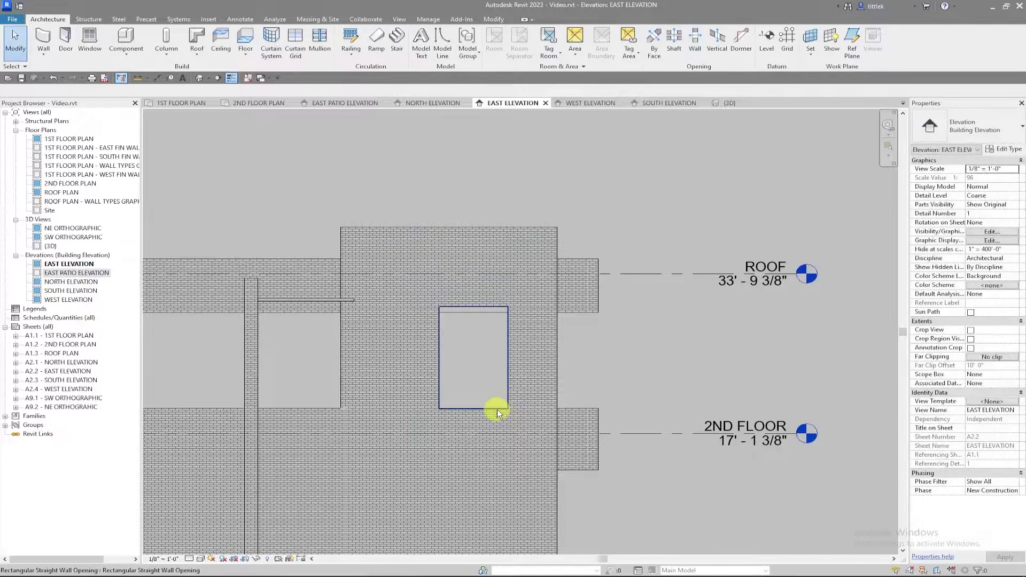
- Try to constrain the new east wall opening's base and top to level 2ND FLOOR
click(497, 410)
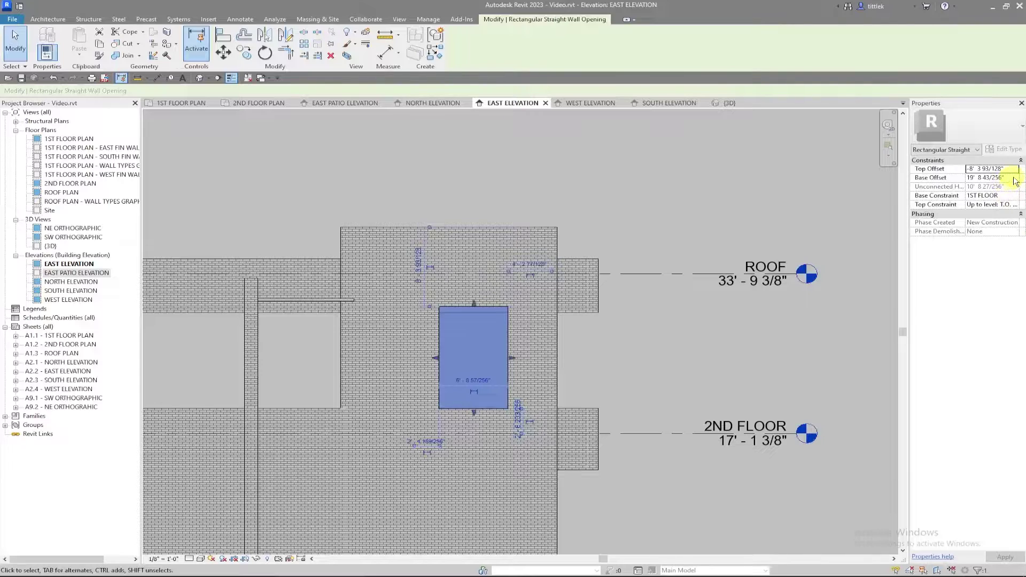
click(1015, 195)
click(951, 219)
click(1009, 204)
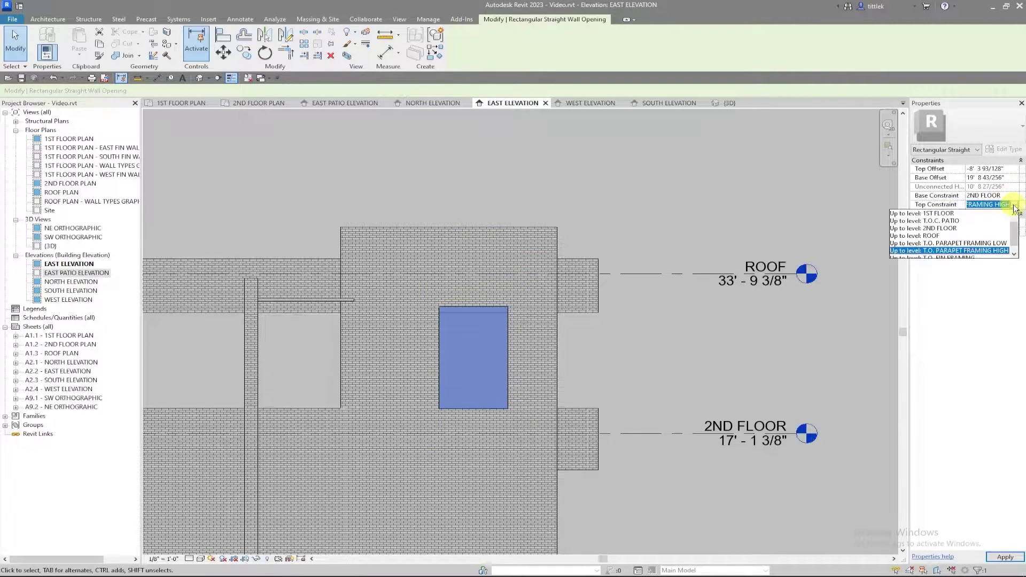
click(937, 232)
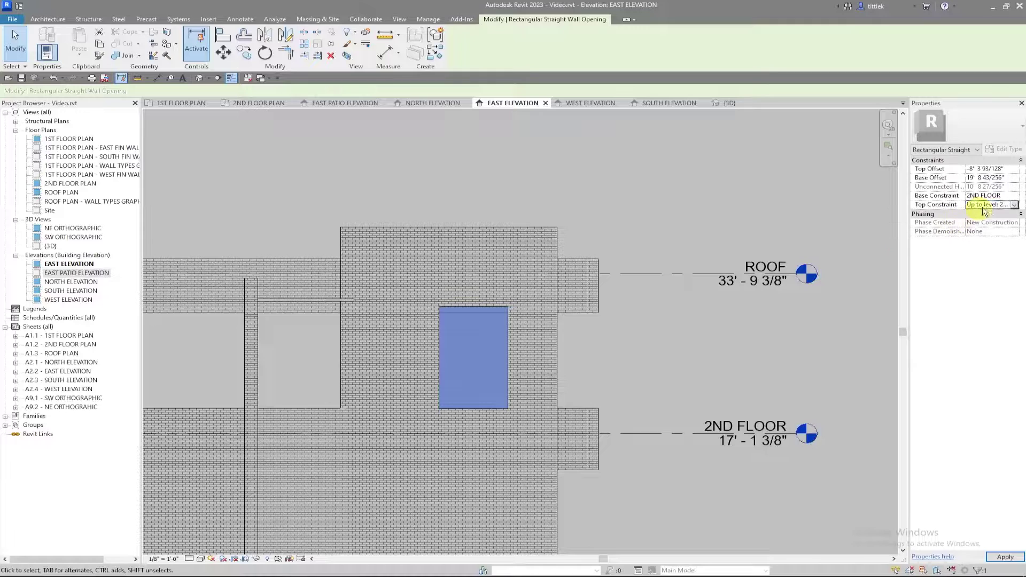
click(1006, 168)
key(Return)
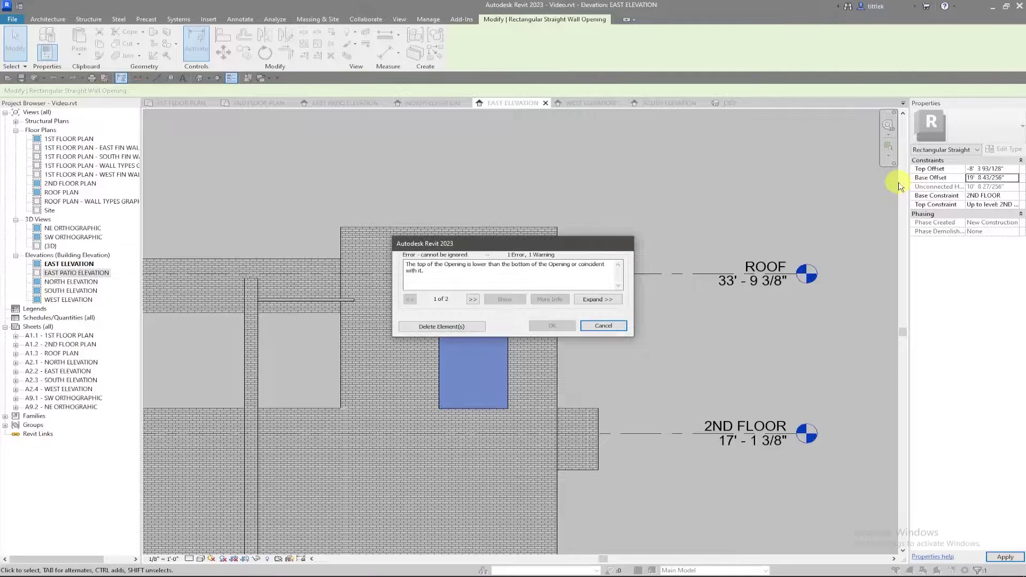
click(603, 325)
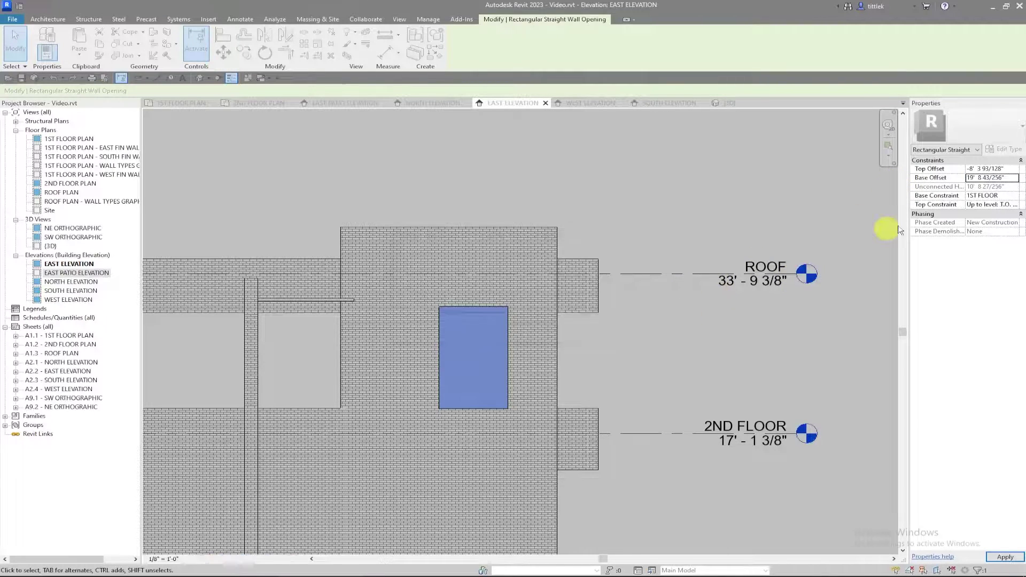
- Constrain the east wall opening's top up to level 2ND FLOOR with a top offset of 12' 8"
click(1015, 197)
click(952, 220)
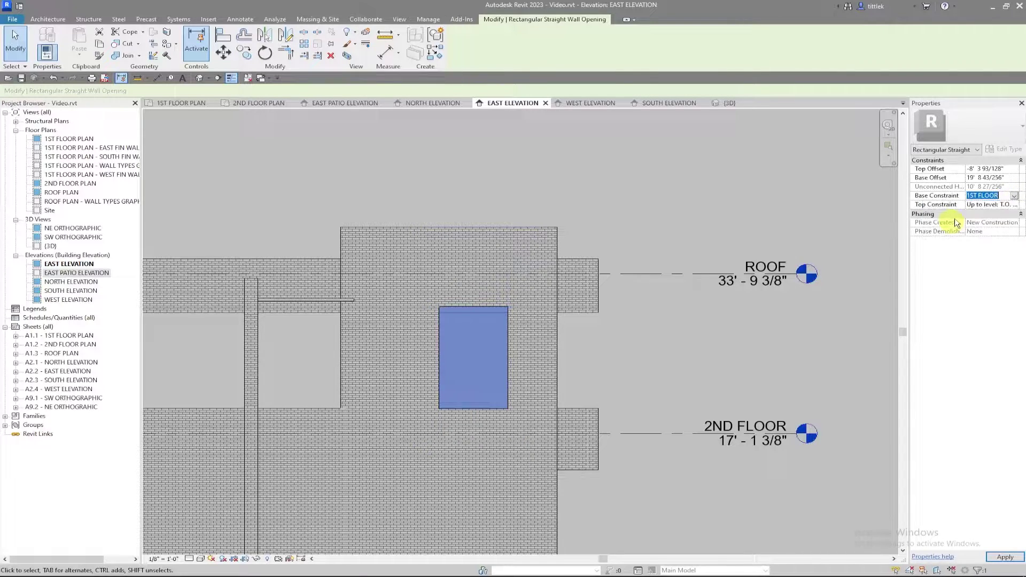
click(1005, 170)
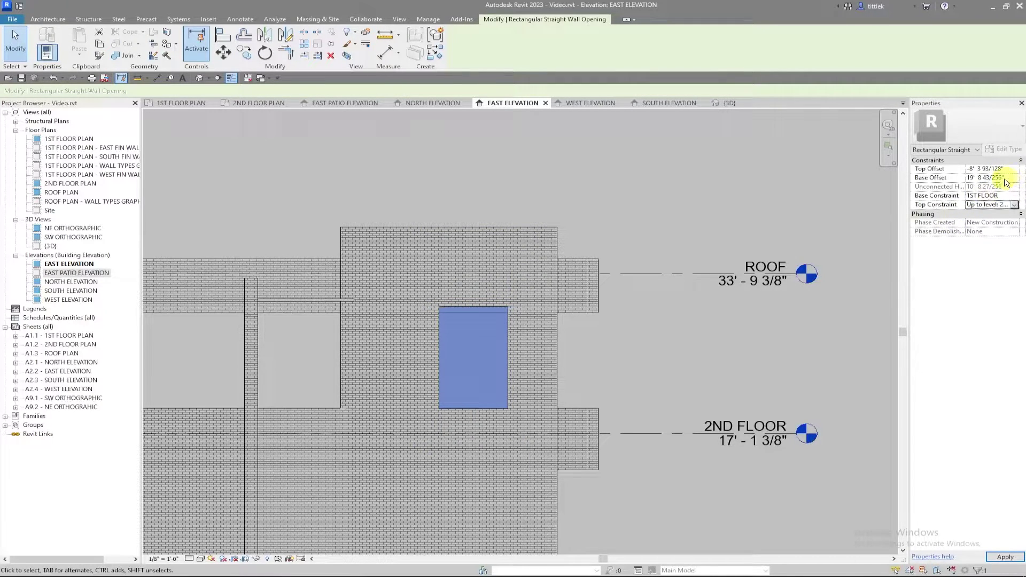
click(1001, 172)
text(12'  8)
- Set the east wall opening's base constraint to 2ND FLOOR with a base offset of 2' 8"
click(1015, 196)
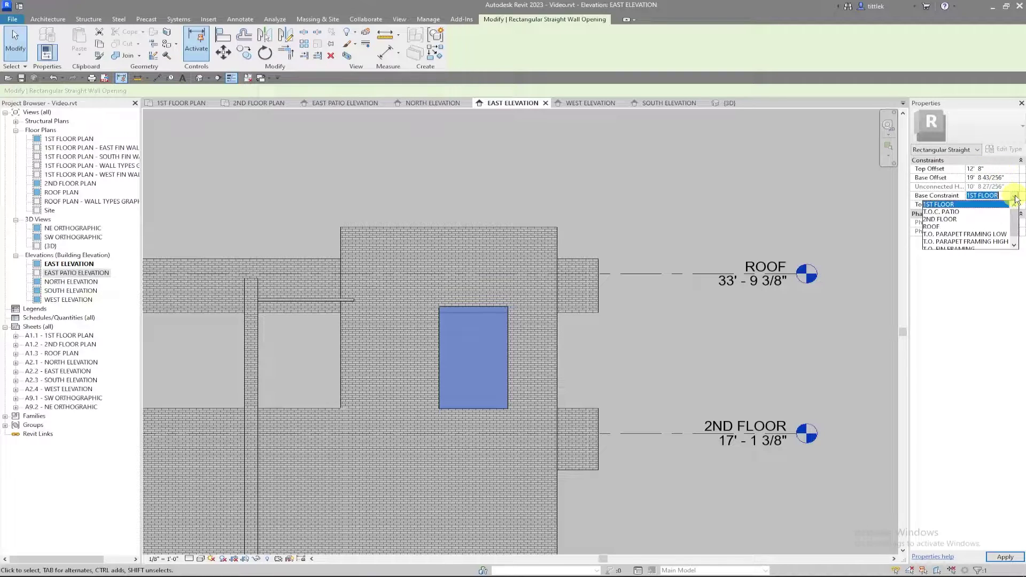
click(955, 219)
click(1011, 178)
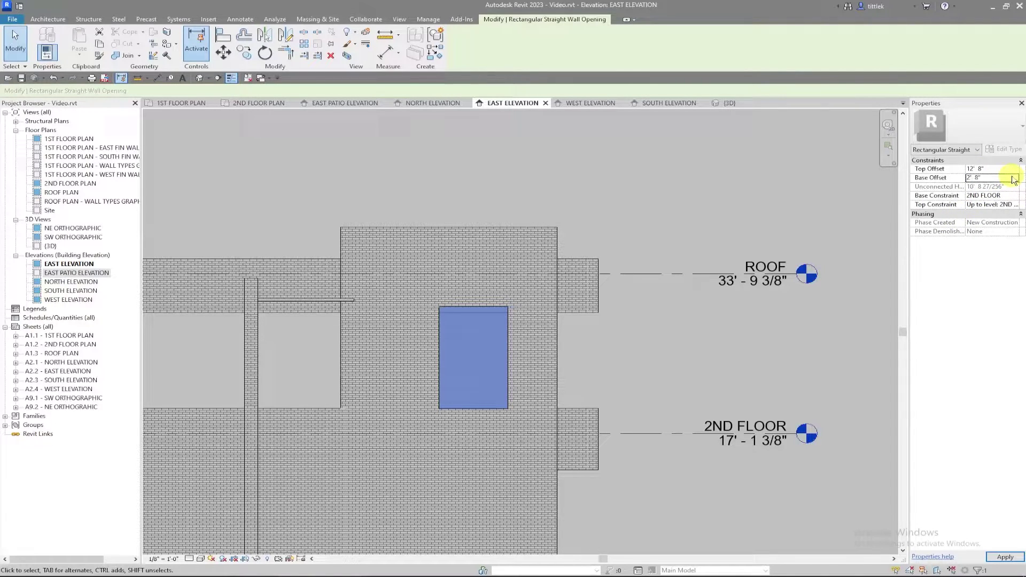
click(481, 349)
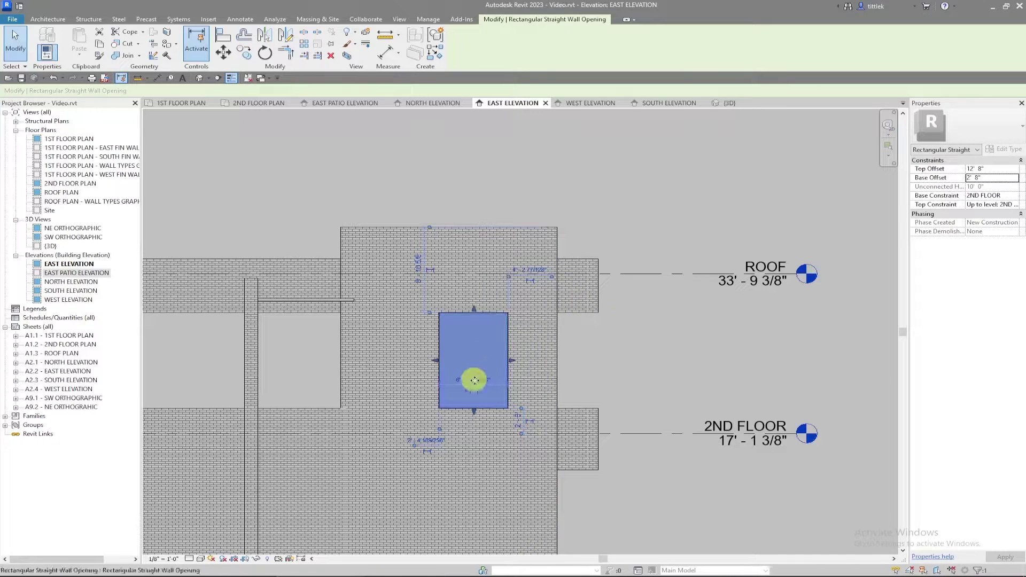
- Set the east wall opening's width to 3'-4"
click(474, 380)
text(3')
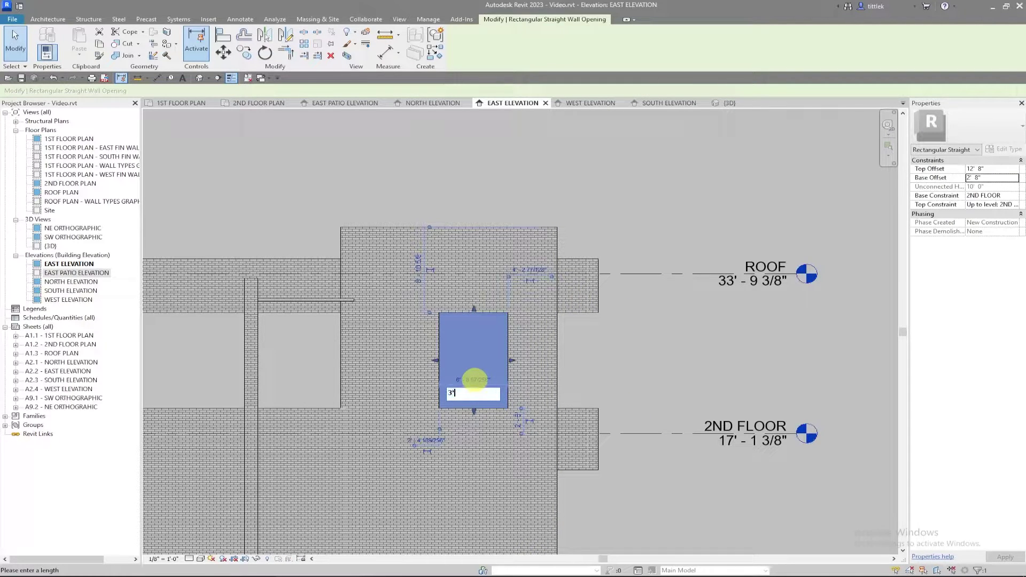
text(4)
key(Return)
click(758, 339)
- On the 2ND FLOOR PLAN, add an aligned dimension string across the north wall's openings and line it up below the 47'-0" overall dimension
click(244, 103)
click(156, 77)
click(265, 265)
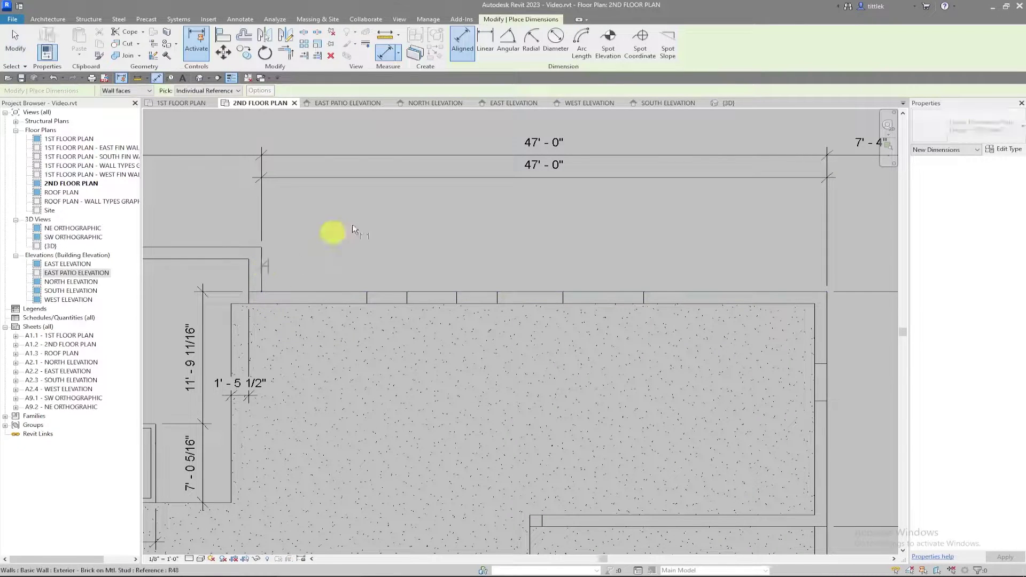
click(367, 297)
click(407, 298)
click(457, 297)
click(497, 297)
click(563, 298)
click(643, 298)
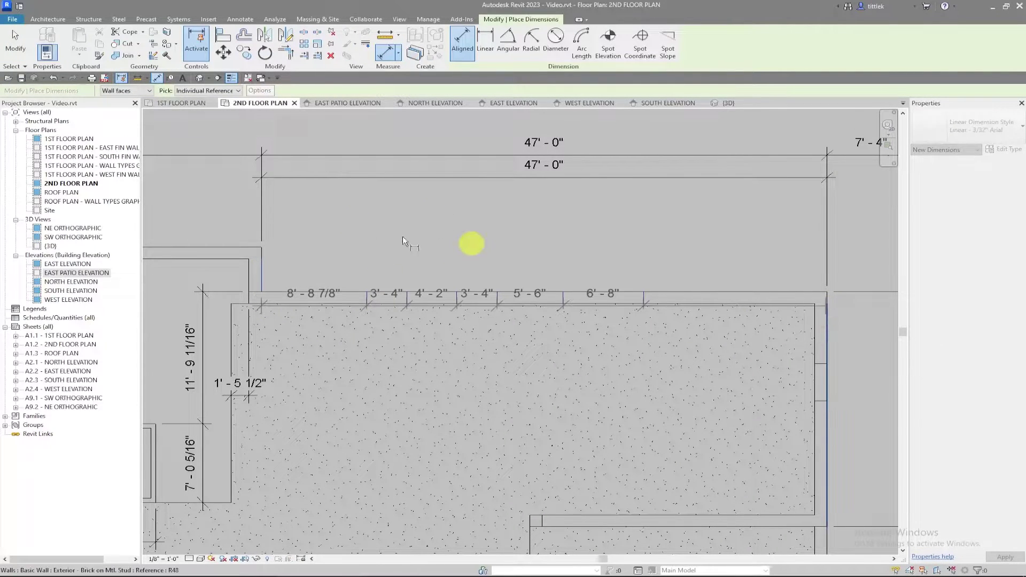
click(829, 318)
click(699, 214)
key(Escape)
drag(543, 199, 544, 177)
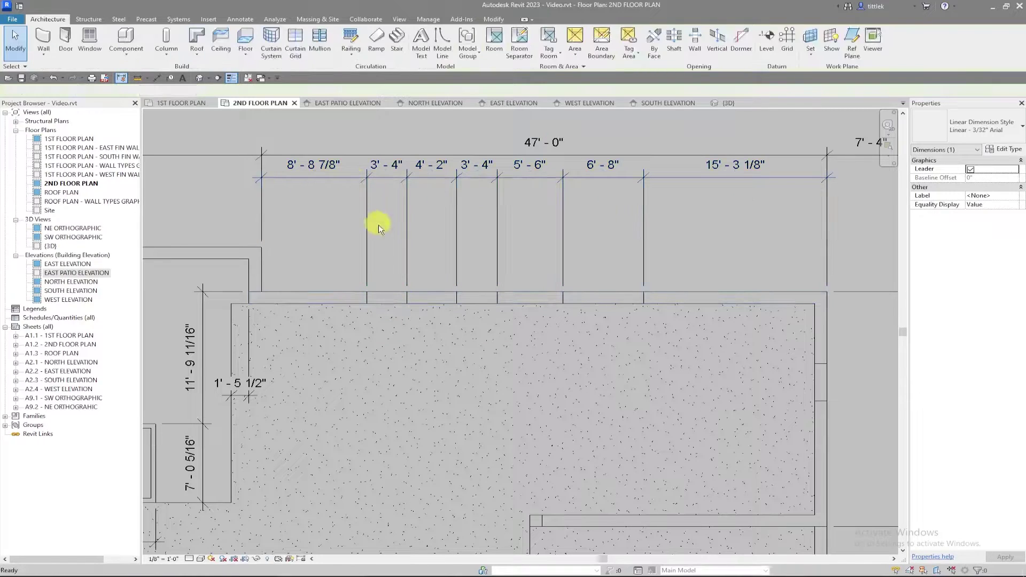
key(Escape)
- Move the first north wall opening to 2'-8" from the wall's west end dimension line
click(406, 296)
key(Escape)
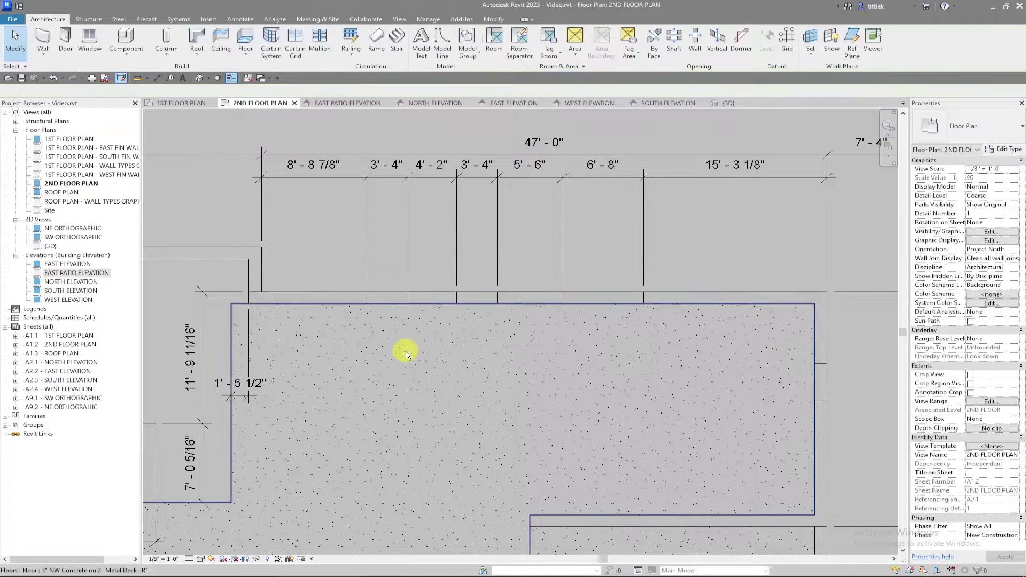
key(Tab)
click(407, 298)
click(311, 169)
text(2' 8)
key(Return)
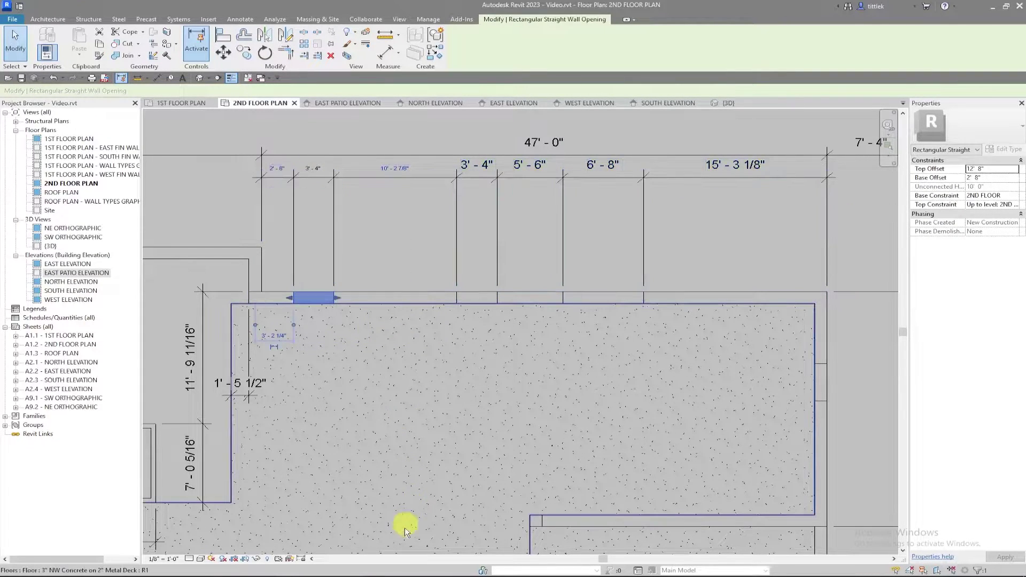
- Check the deliverable floor plan in Bluebeam Revu and move the second 3'-4" opening in Revit to 4'-8" from the first
click(399, 574)
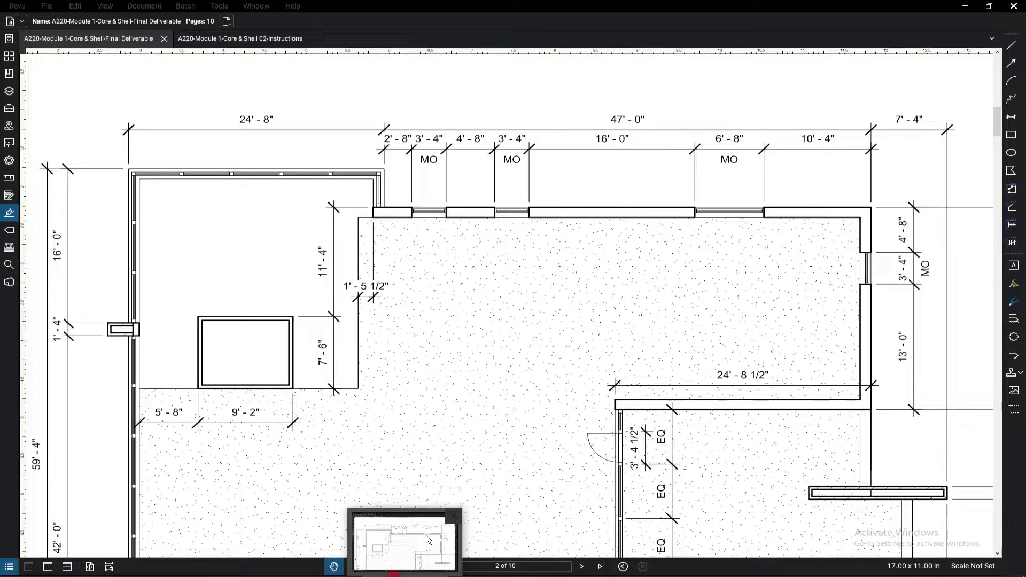
click(394, 575)
key(Escape)
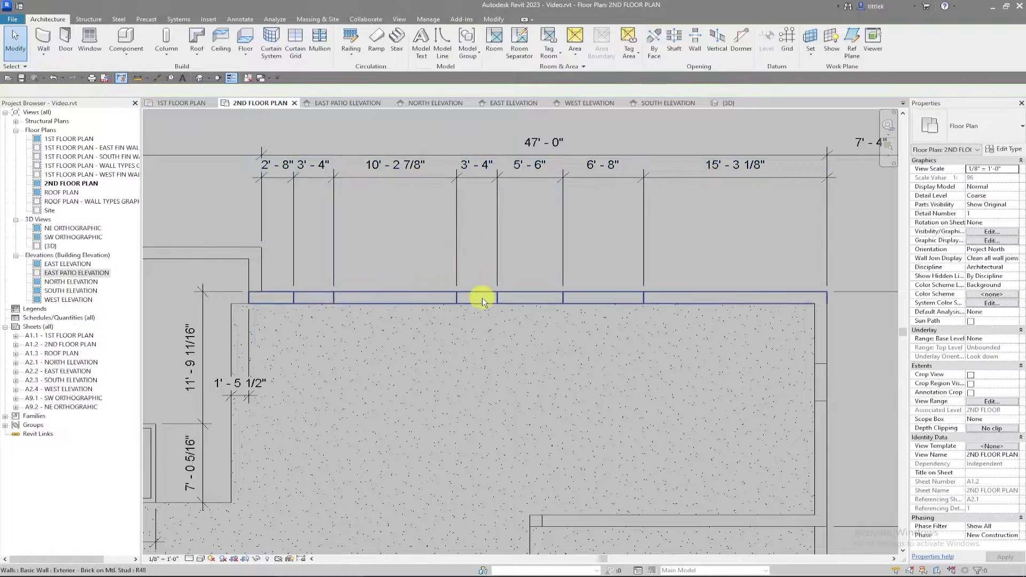
drag(496, 300, 429, 300)
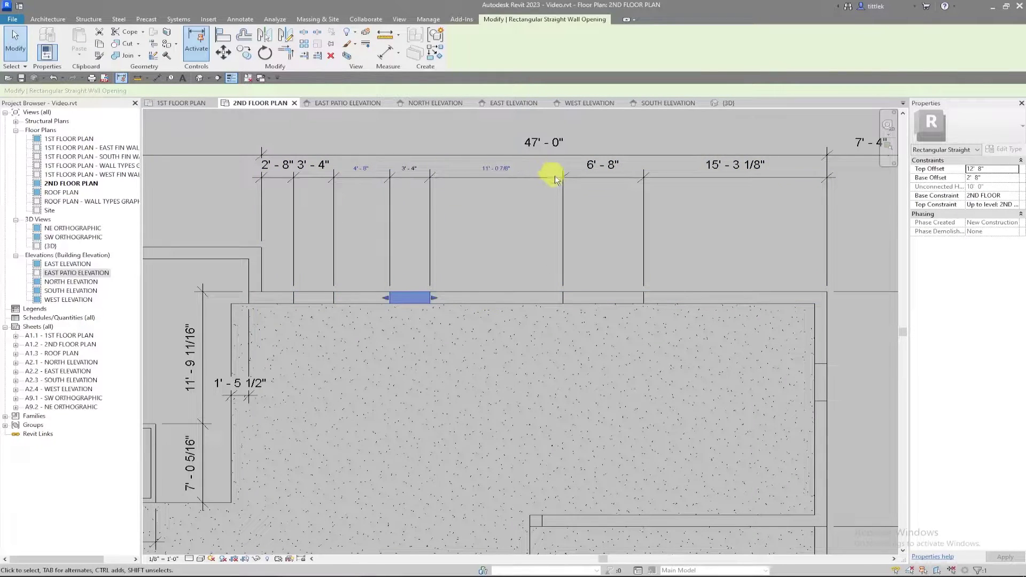
click(582, 280)
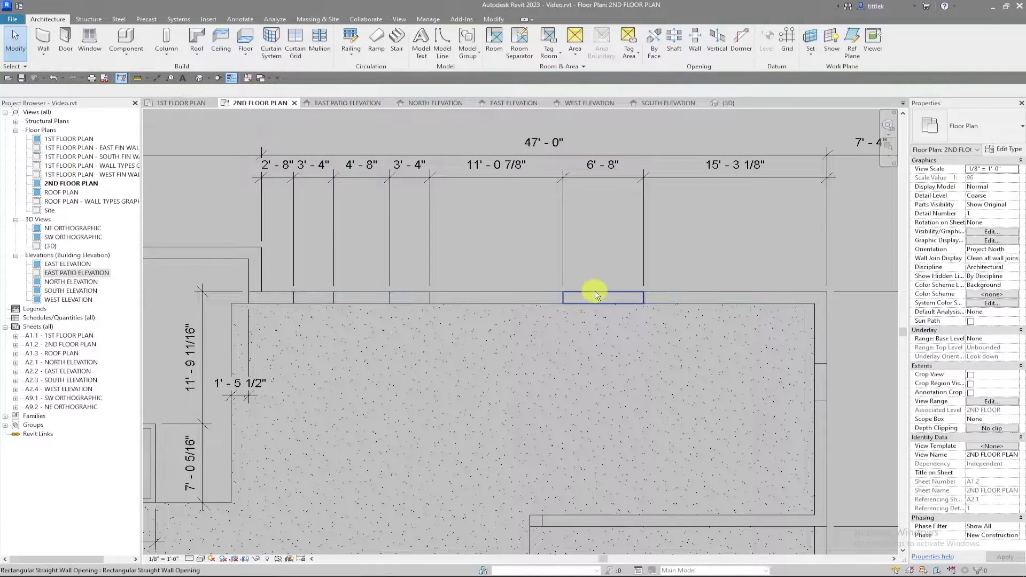
- Move the 6'-8" north wall opening to 16'-0" from the second 3'-4" opening
click(595, 291)
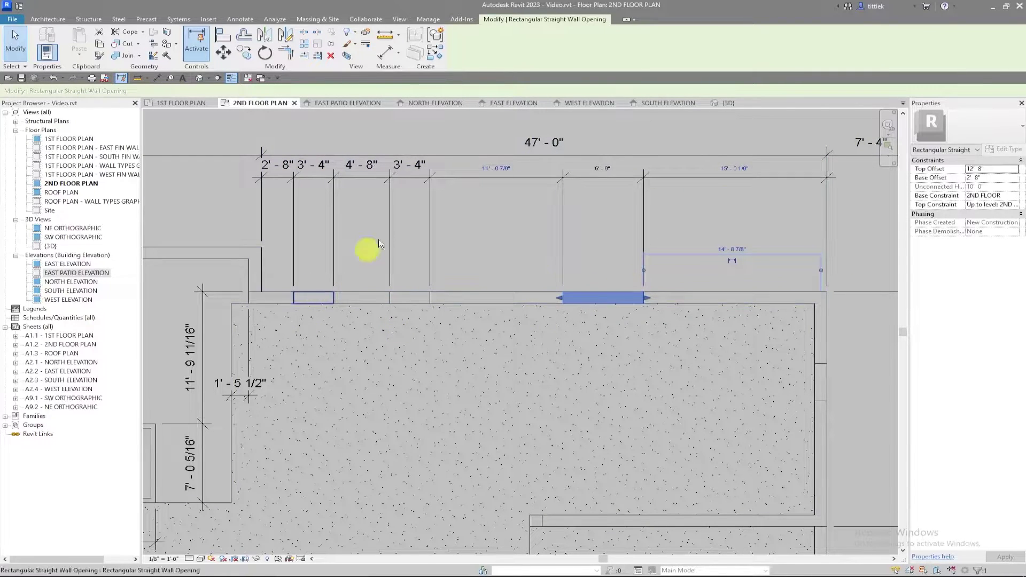
click(494, 167)
text(16')
key(Return)
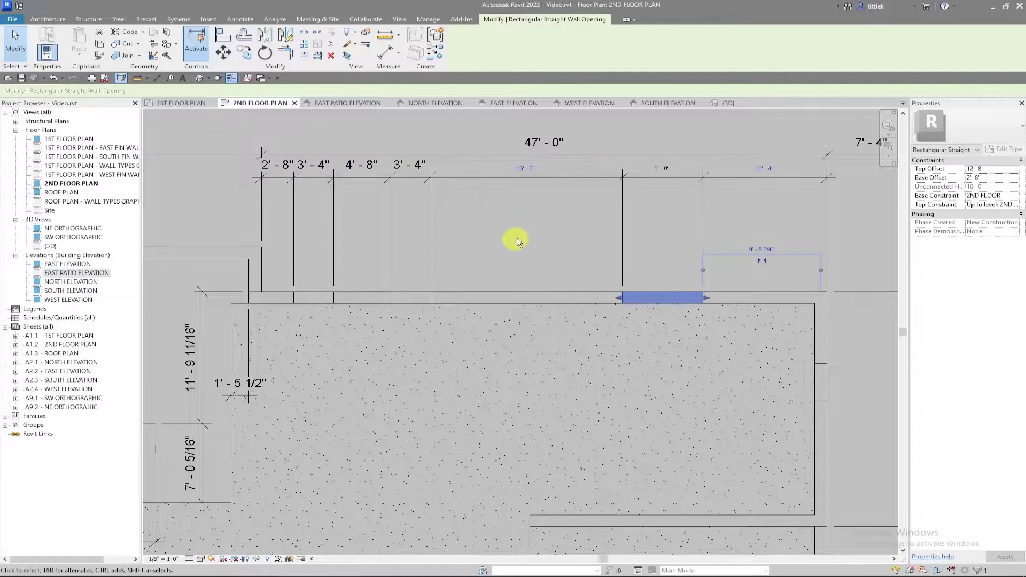
click(518, 238)
- Compare the north and east wall opening dimensions on the 2ND FLOOR PLAN with the deliverable floor plan in Bluebeam Revu
scroll(487, 249, down, 2)
middle_drag(631, 272, 491, 234)
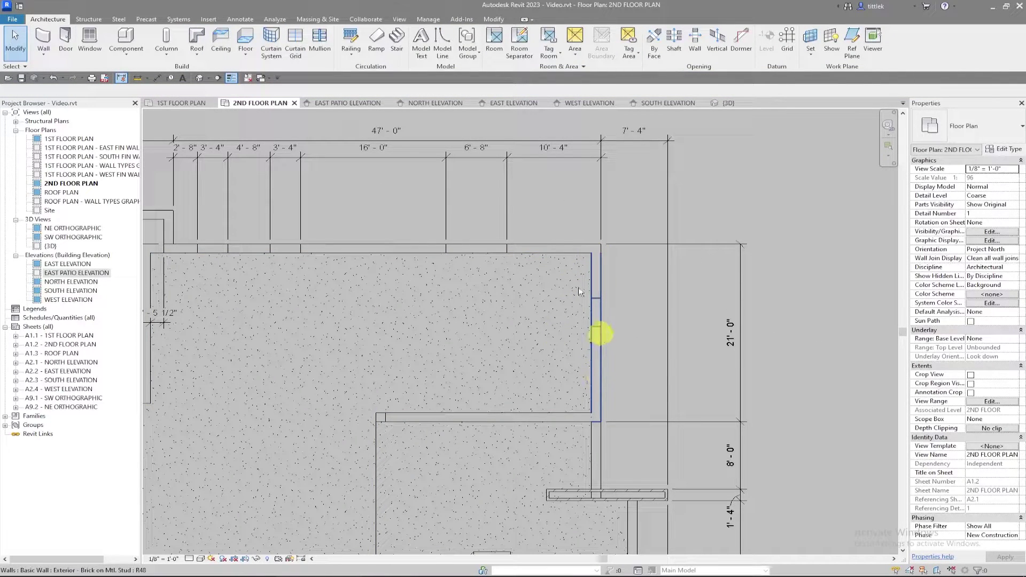
middle_drag(390, 281, 456, 258)
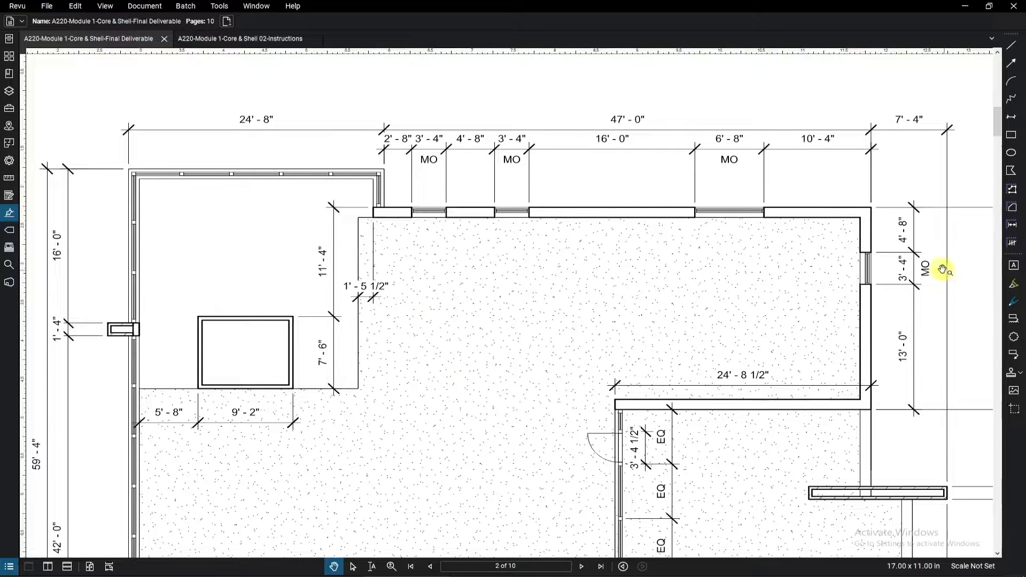
mouse_move(405, 576)
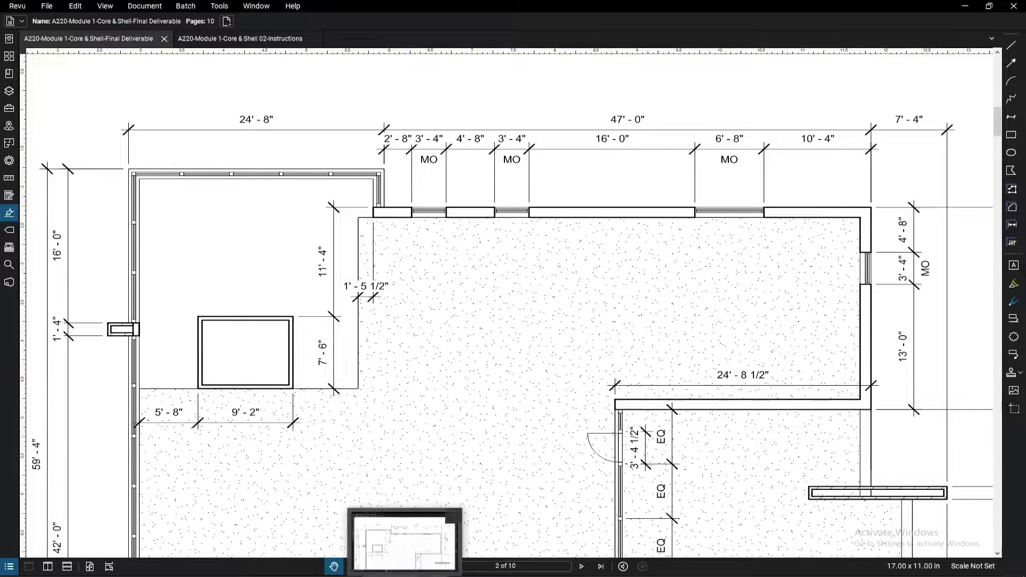
click(405, 540)
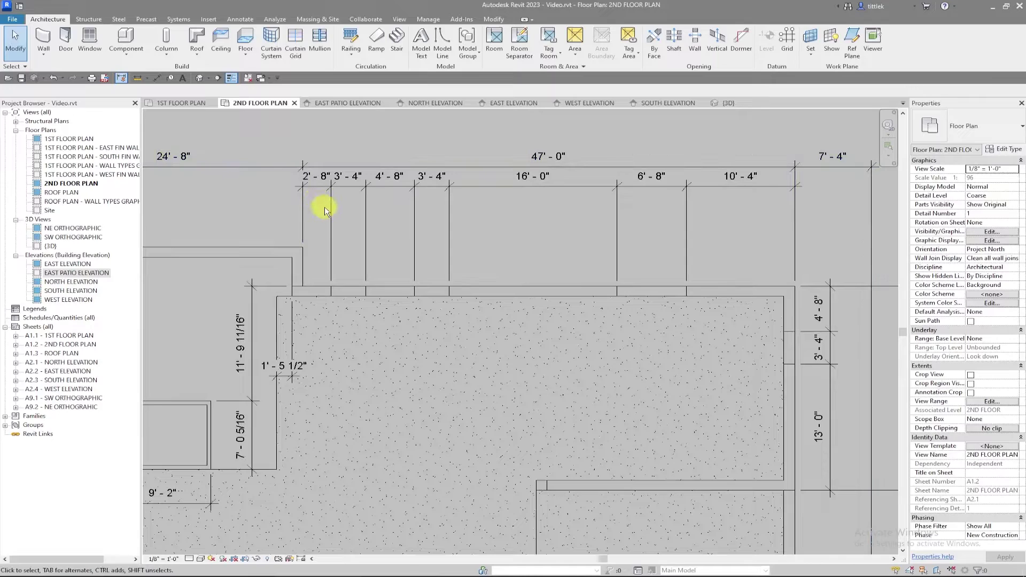
scroll(258, 222, up, 2)
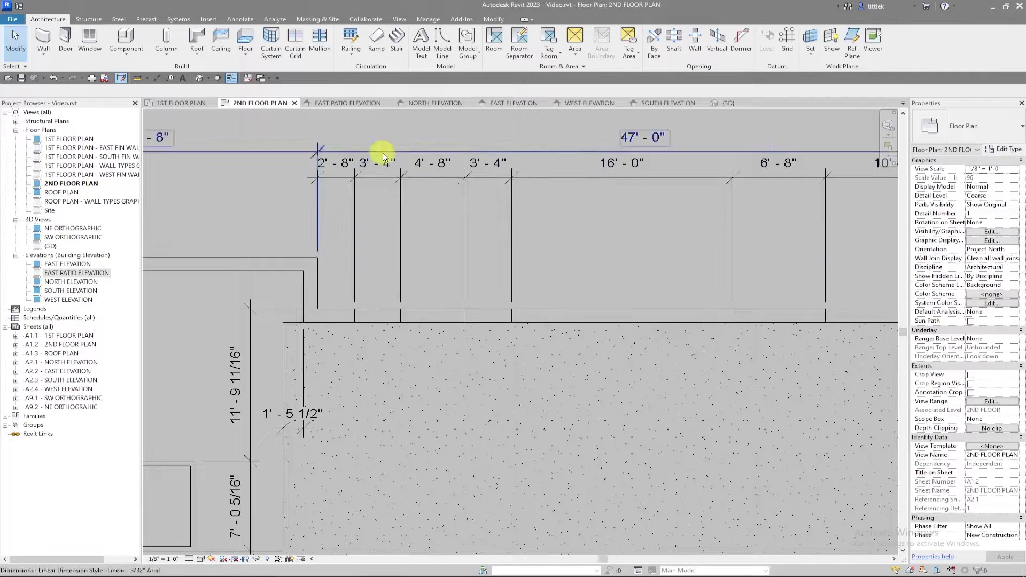
- Add the text "MO" below the first 3'-4" opening dimension along the north wall on the second floor plan
click(395, 296)
scroll(524, 279, up, 1)
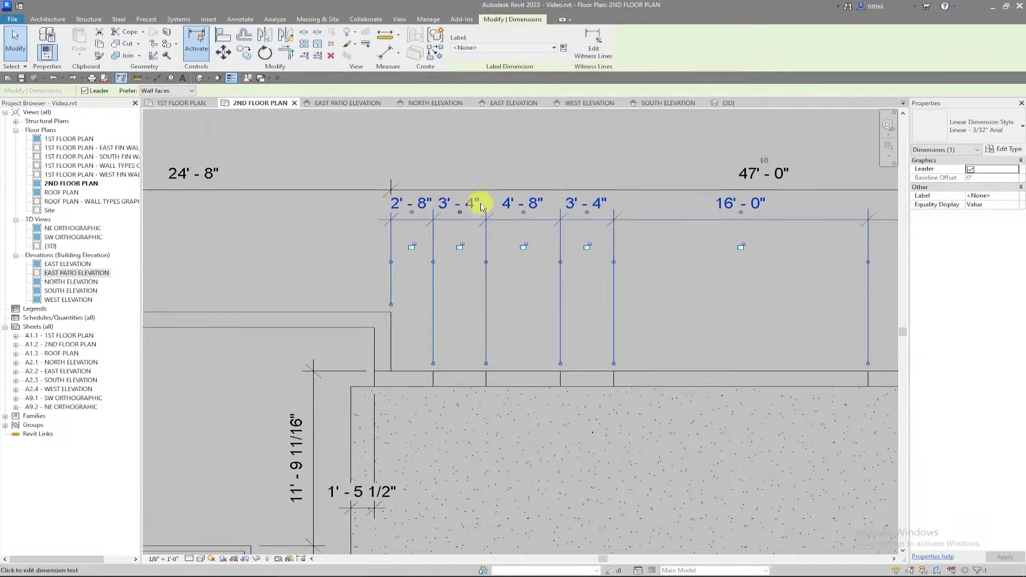
key(Escape)
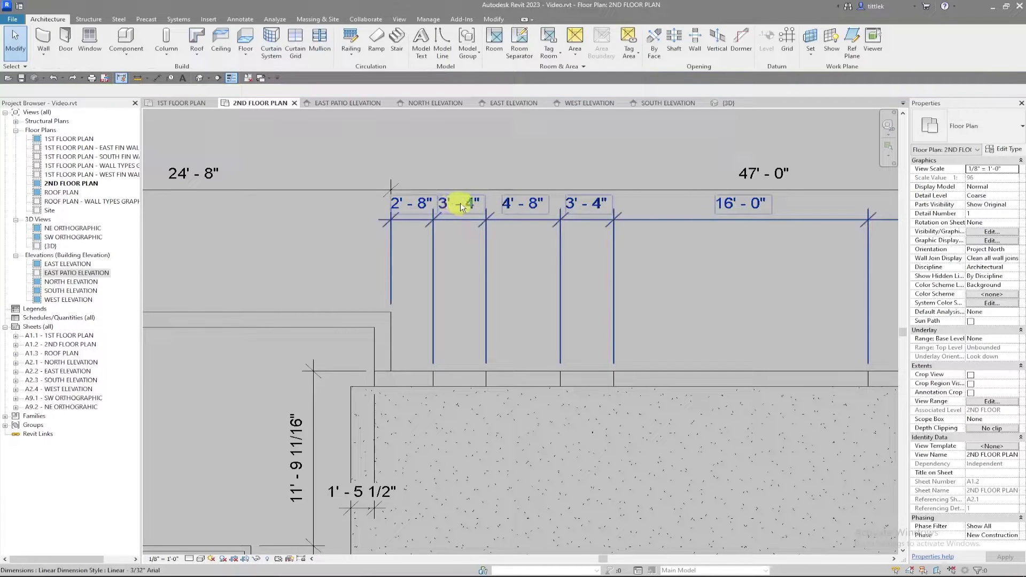
double_click(460, 203)
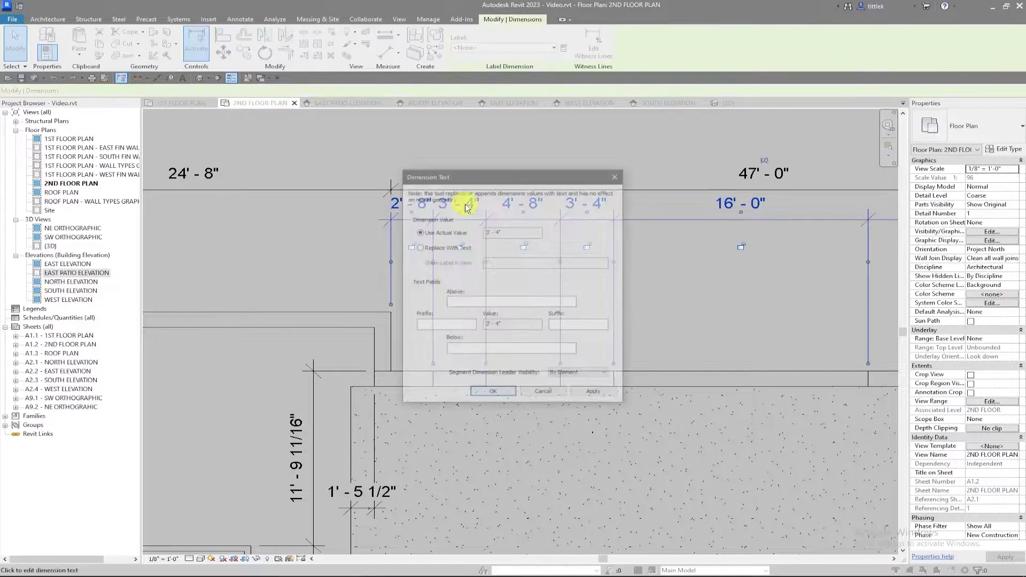
drag(477, 179, 486, 157)
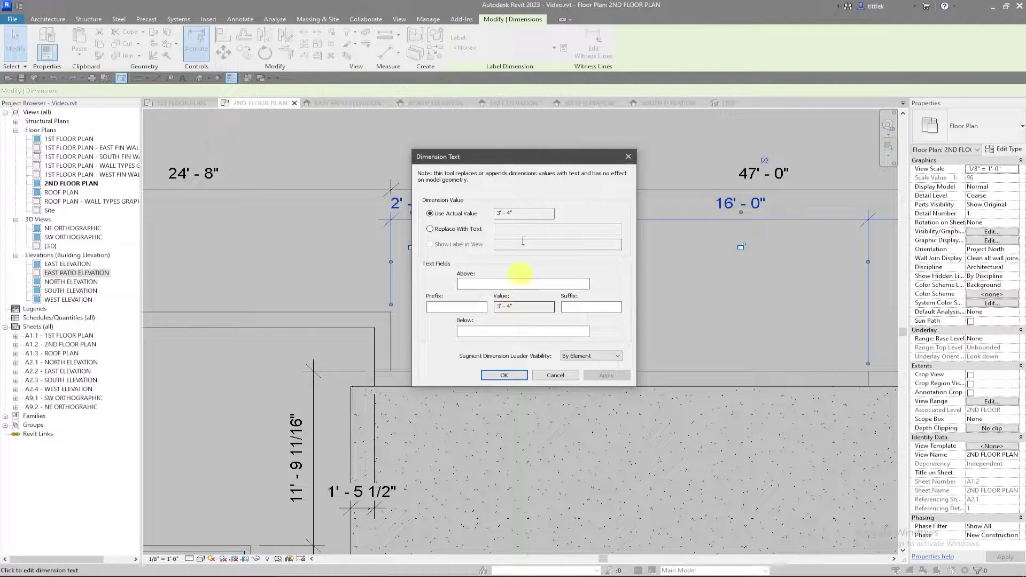
drag(532, 160, 608, 179)
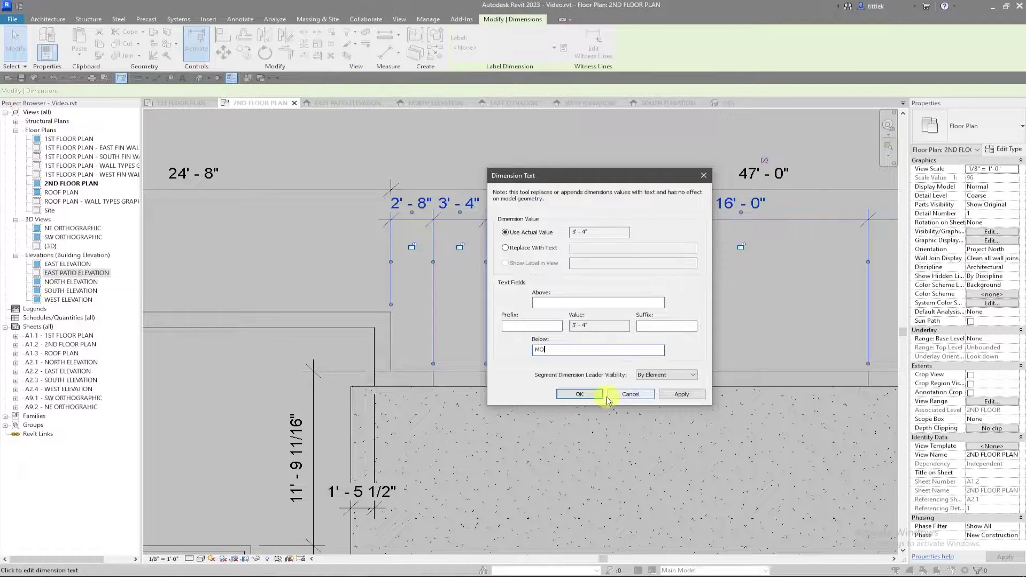
click(579, 394)
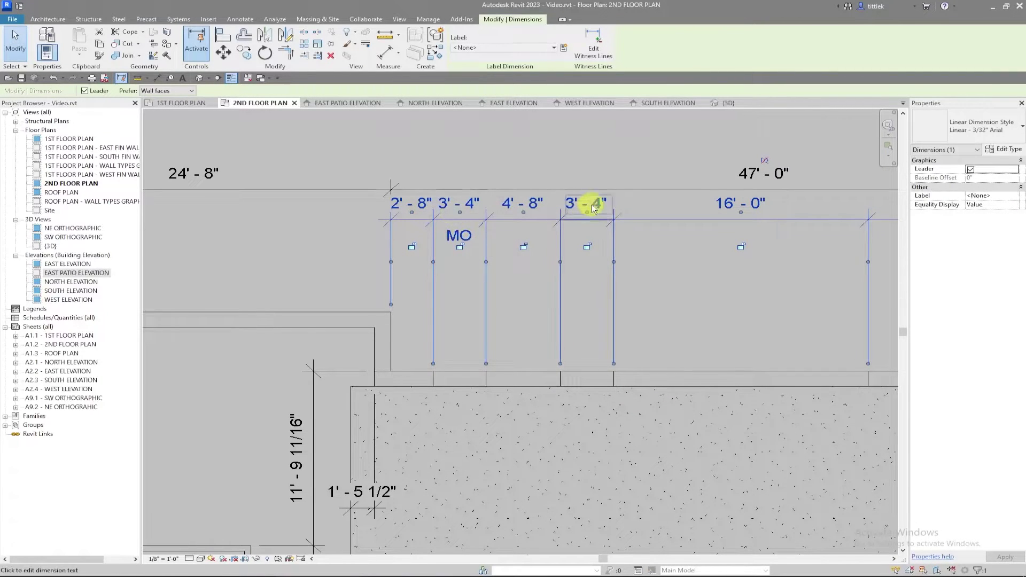
- Add the text "MO" below the second 3'-4" opening dimension in the north wall's dimension string
click(598, 203)
click(599, 353)
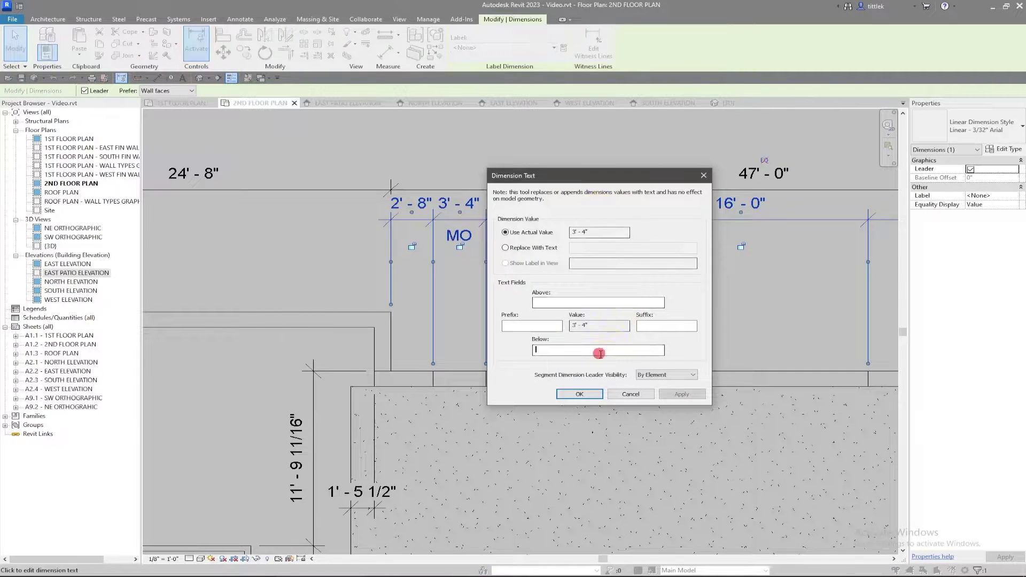
text(MO)
key(Return)
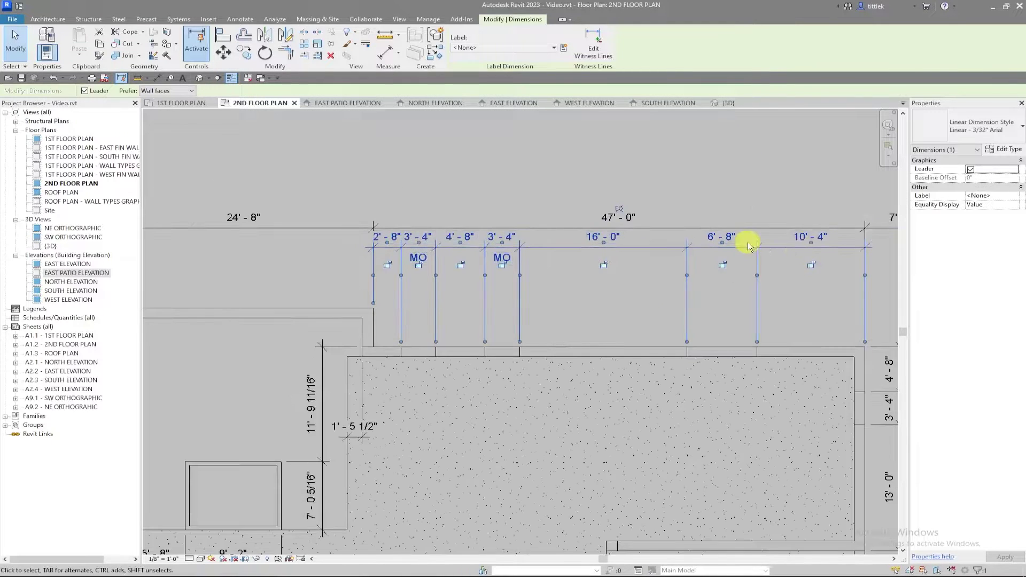
- Add the text "MO" below the 6'-8" opening dimension on the north wall
scroll(727, 239, up, 1)
click(723, 239)
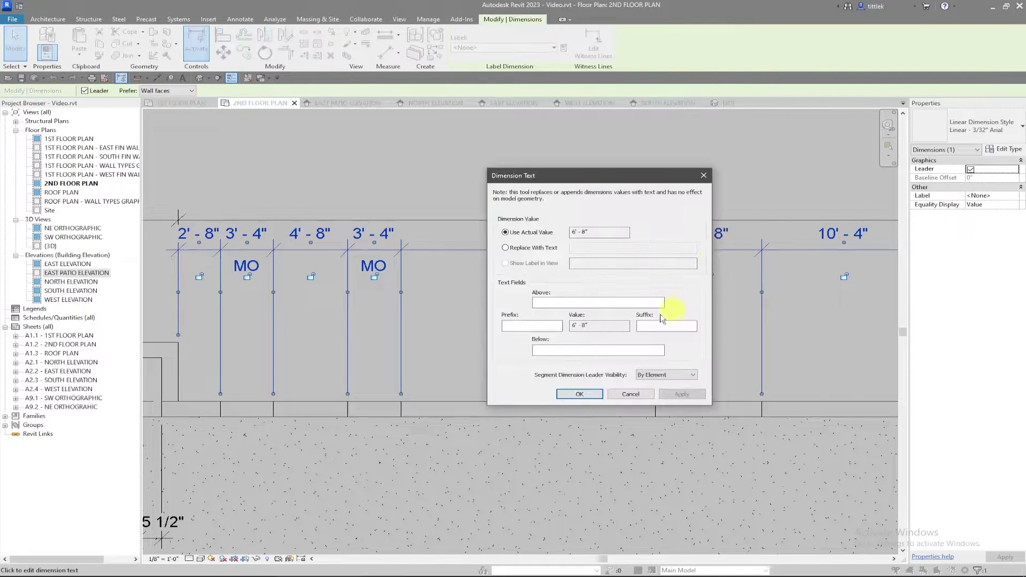
click(581, 350)
text(MO)
key(Return)
- Add the text "MO" below the 3'-4" opening dimension on the east wall
scroll(729, 303, down, 2)
middle_drag(729, 303, 398, 255)
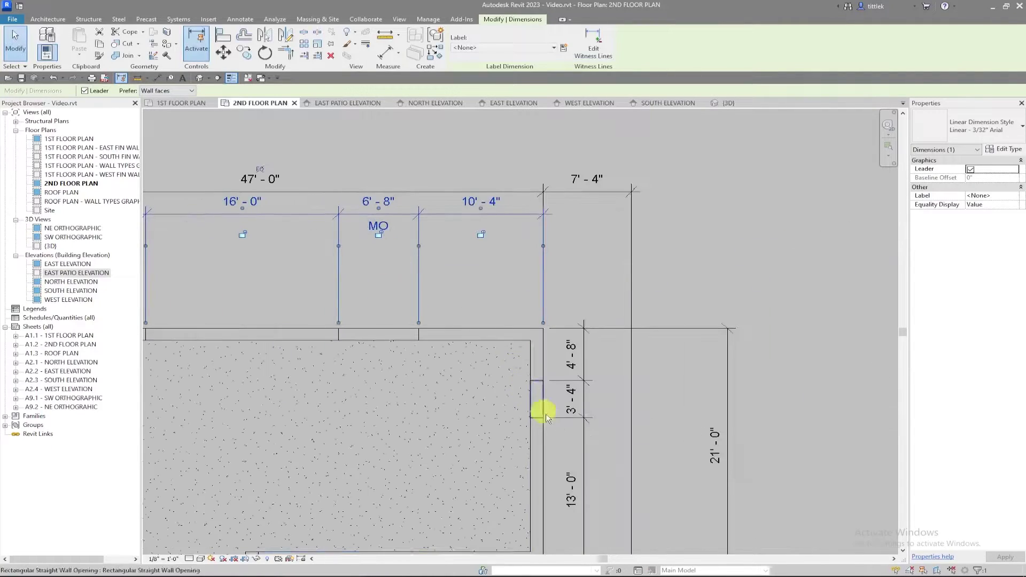
scroll(558, 414, up, 3)
click(579, 400)
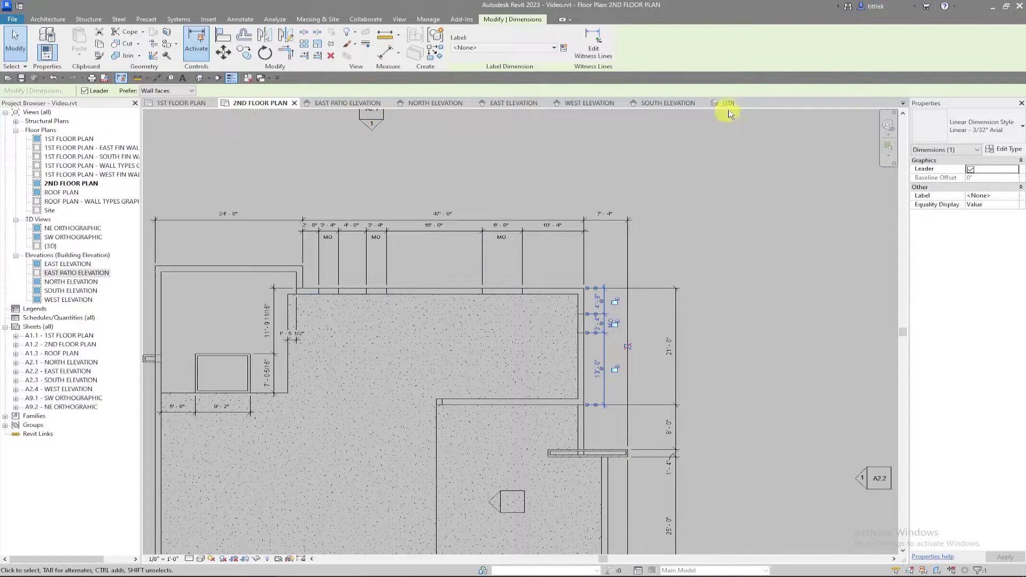
- Inspect the north and east wall openings in the 3D view and return to the 1ST FLOOR PLAN
click(730, 103)
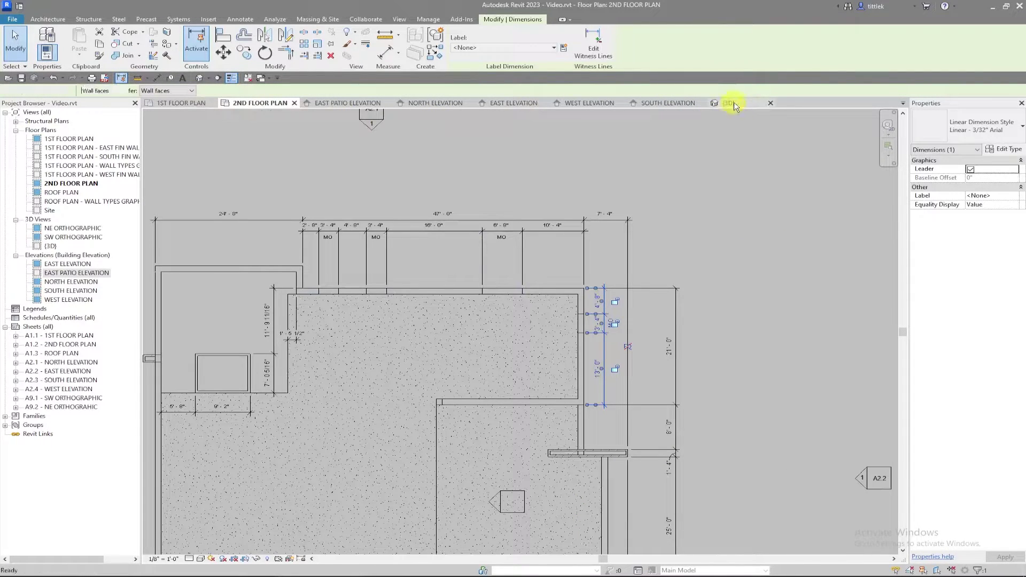
shift+middle_drag(361, 360, 689, 343)
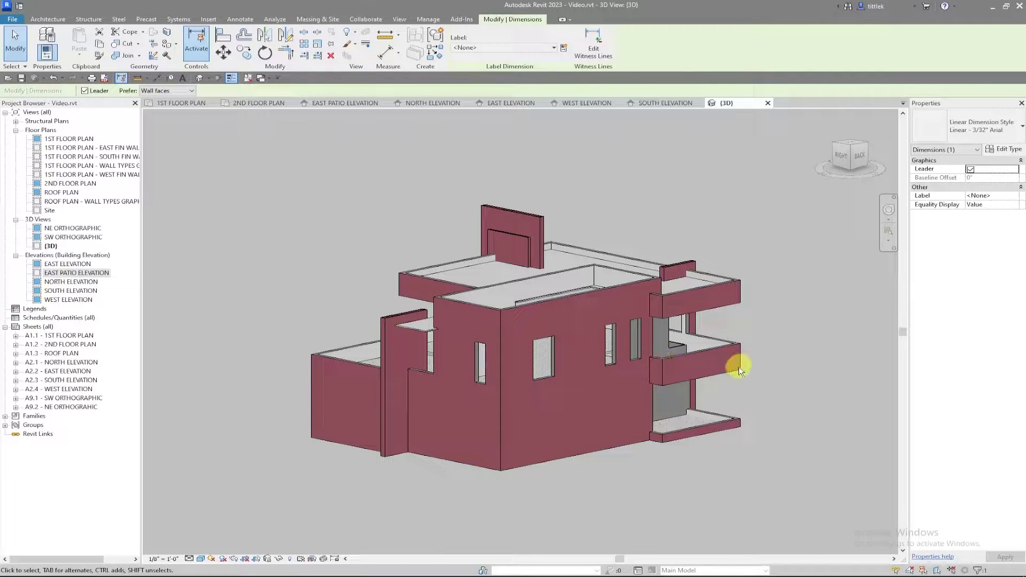
click(182, 104)
scroll(608, 287, up, 3)
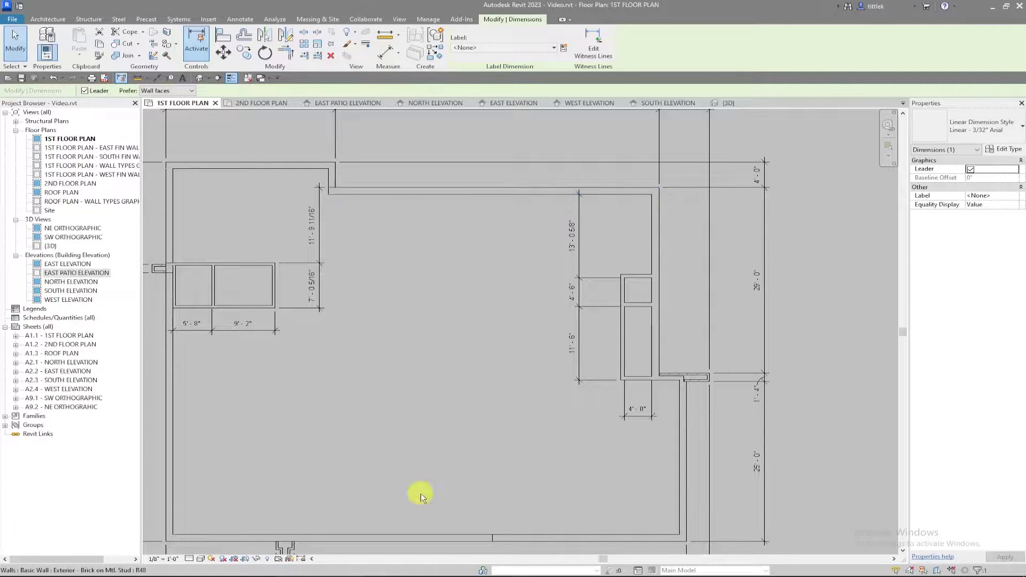
click(234, 576)
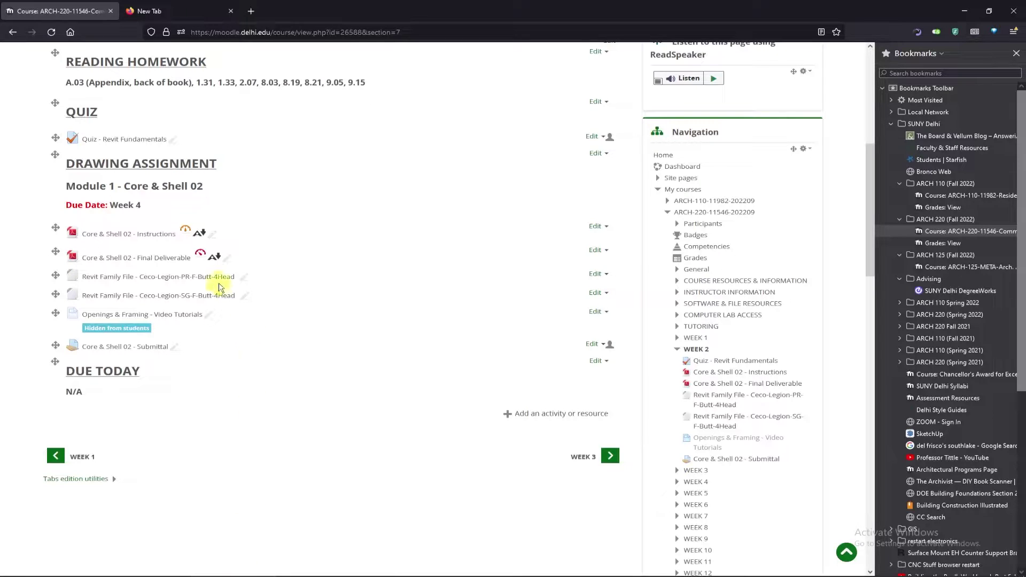
click(104, 276)
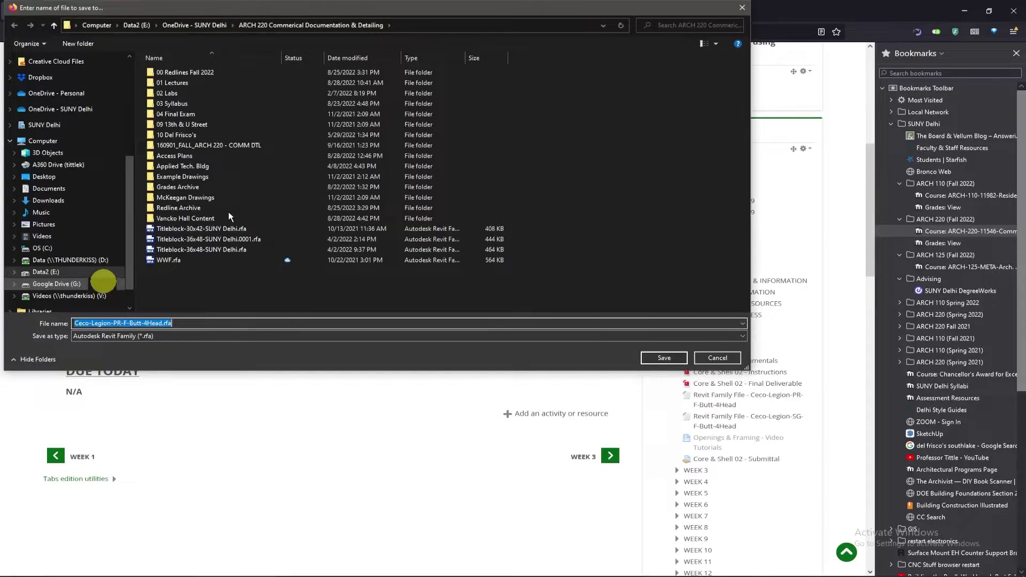
drag(306, 5, 493, 32)
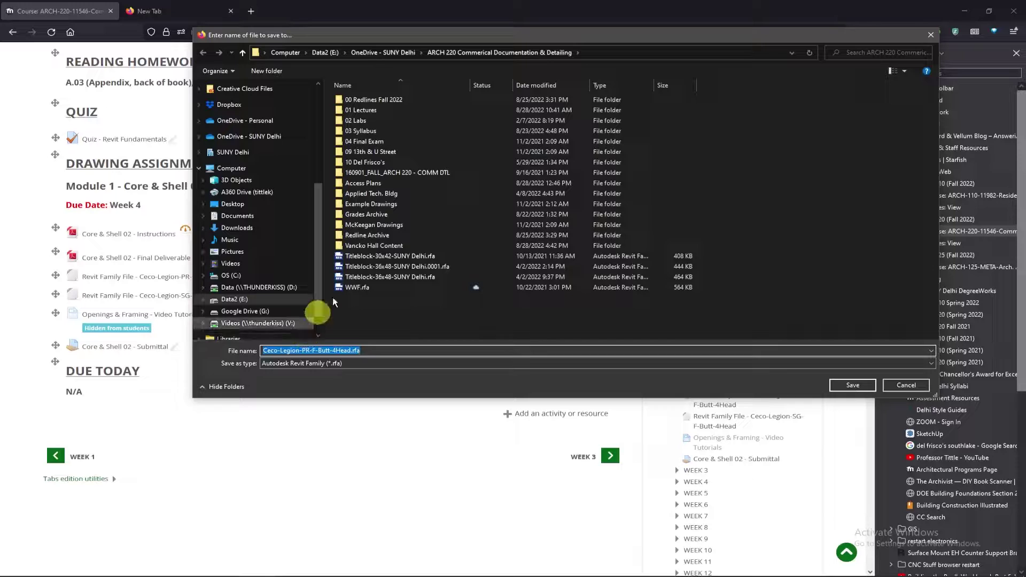
key(Escape)
- Open the Ceco-Legion door family files in Revit, upgrading them from Revit 2021 to Revit 2023
click(193, 276)
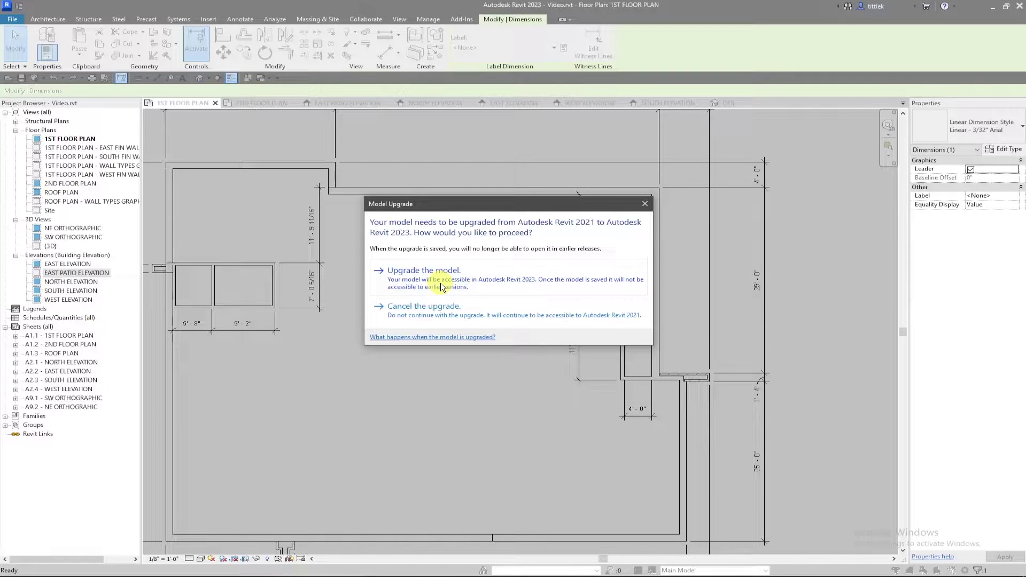
click(442, 286)
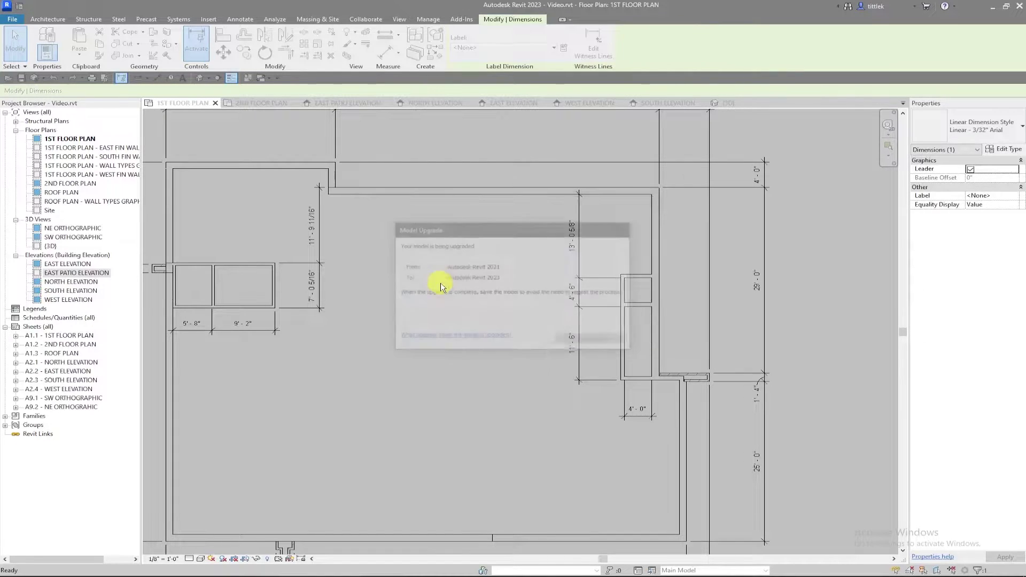
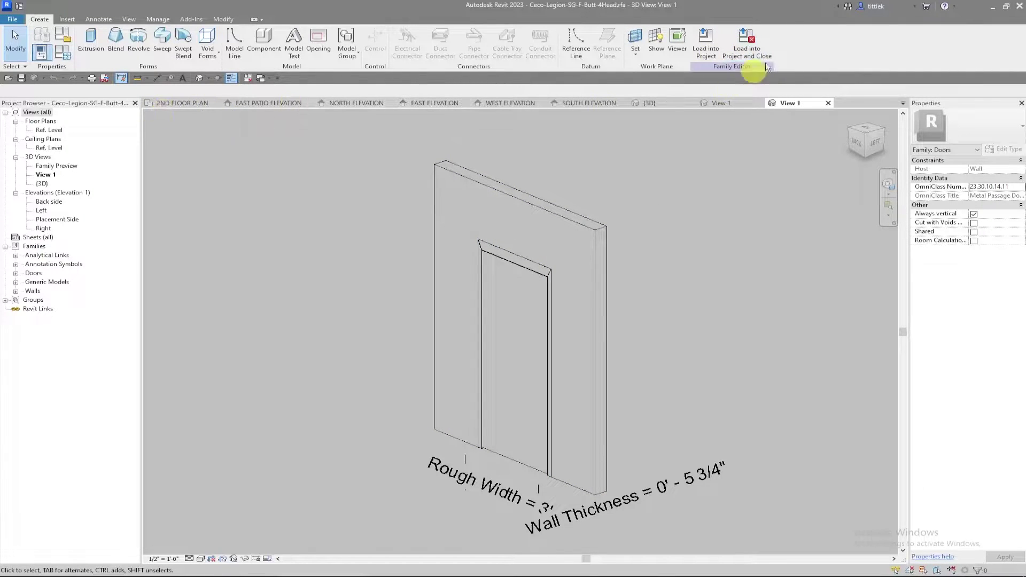
- Load the Ceco-Legion-SG-F-Butt-4Head and Ceco-Legion-PR-F-Butt-4Head door families into Video.rvt and close both family files
click(751, 52)
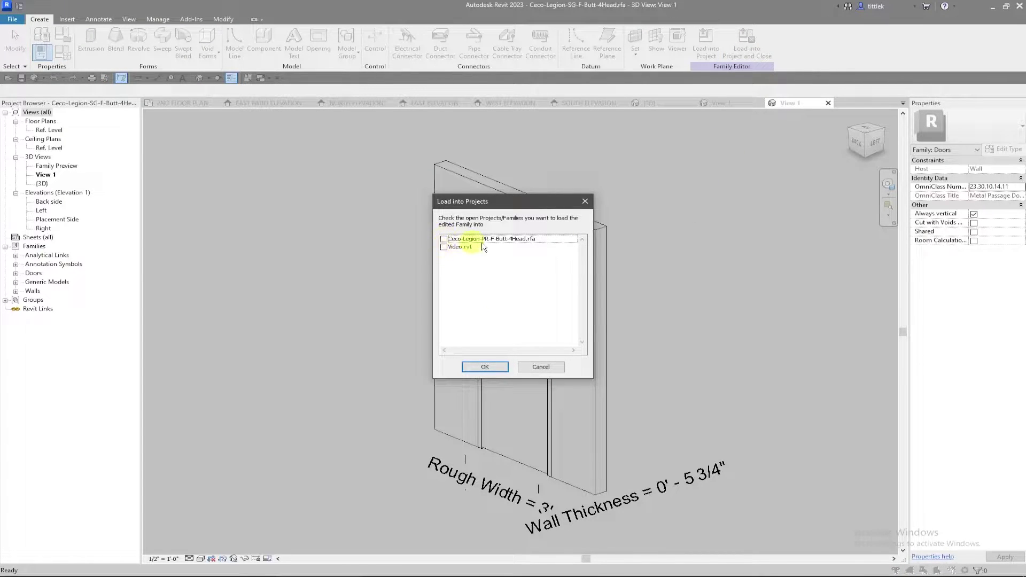
click(443, 247)
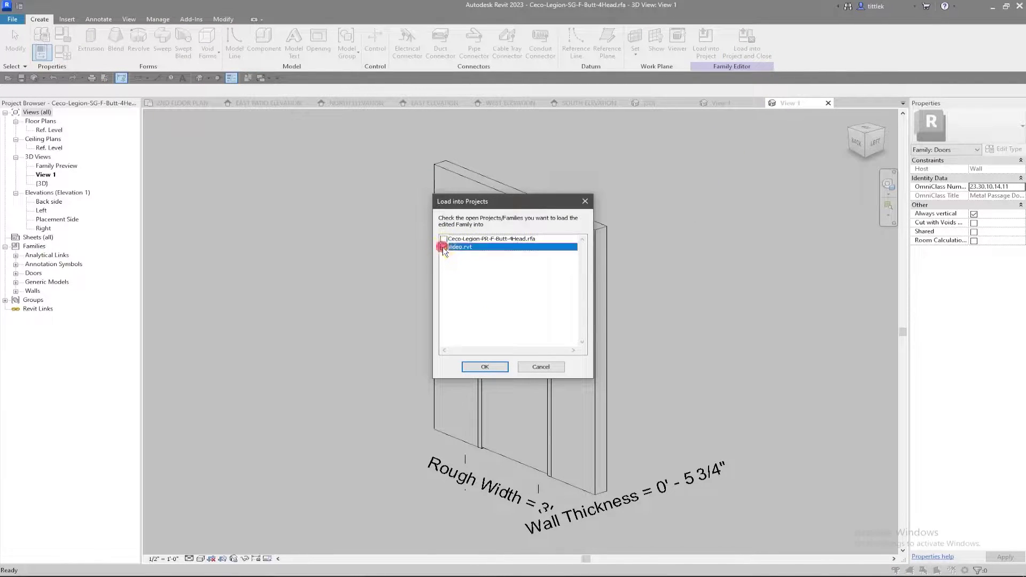
click(481, 367)
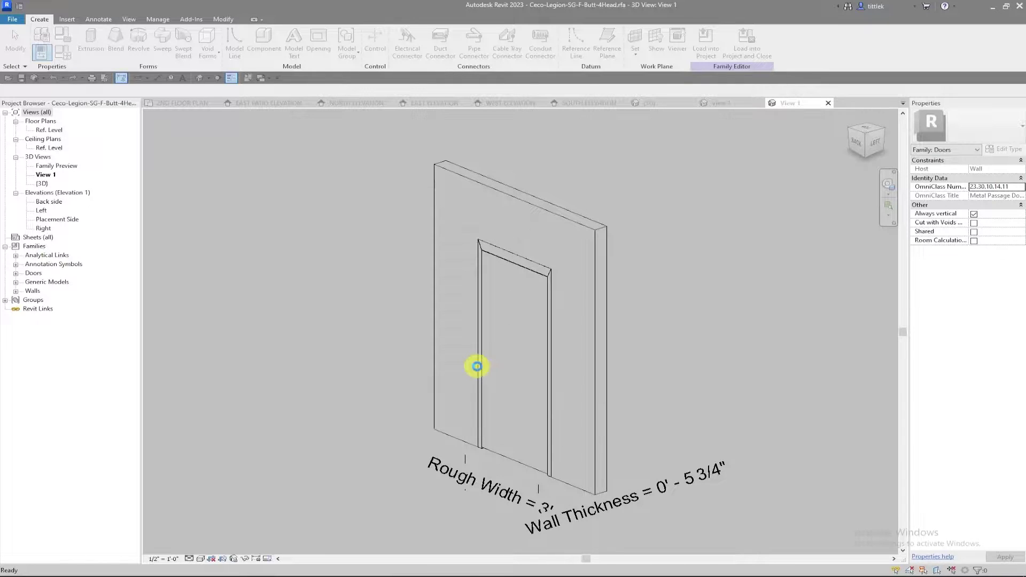
click(800, 105)
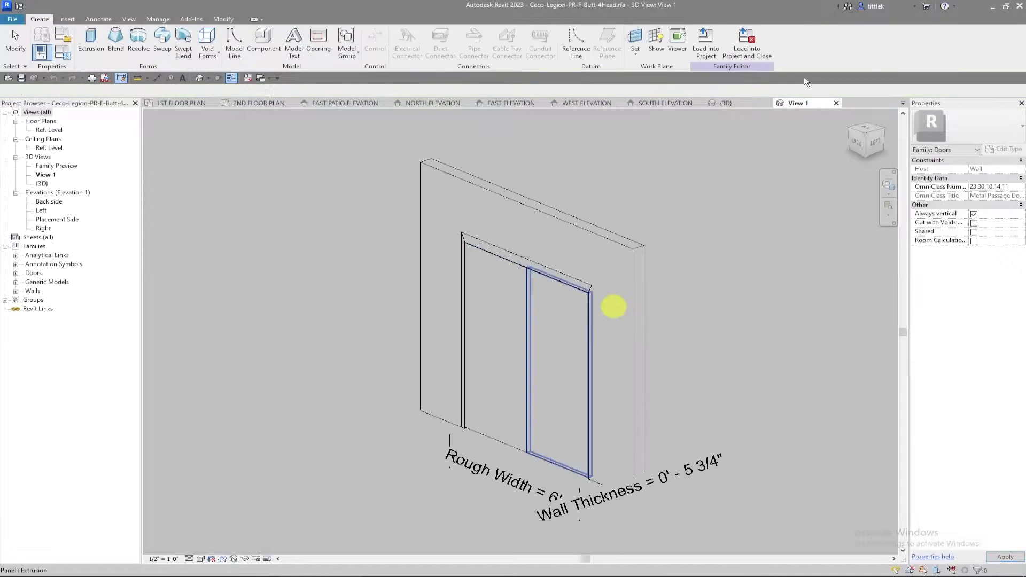
click(747, 48)
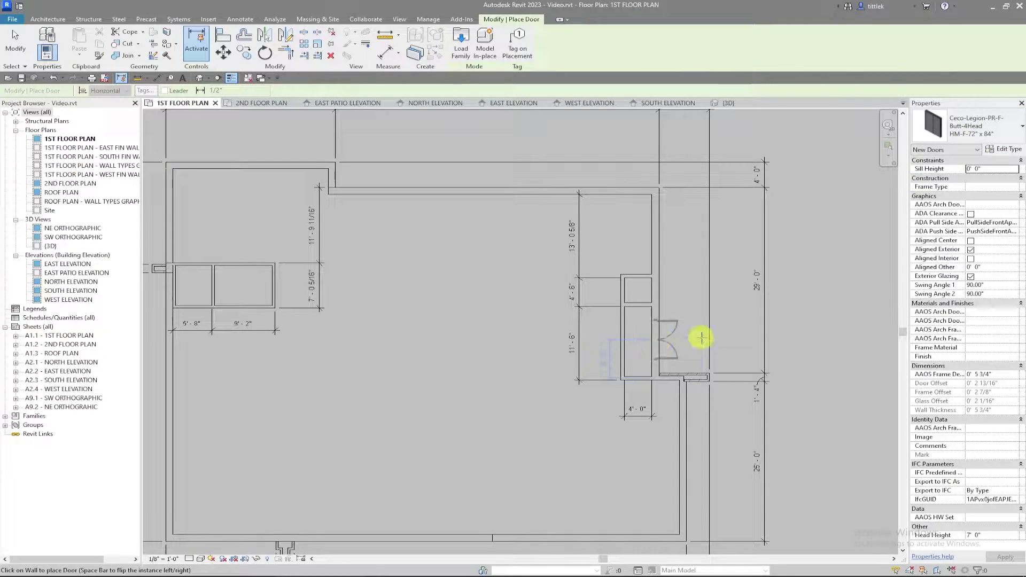
- Place a Ceco-Legion-PR-F-Butt-4Head HM-F-72" x 84" double door, swinging outward, in the exterior wall of the larger east closet
scroll(653, 319, up, 2)
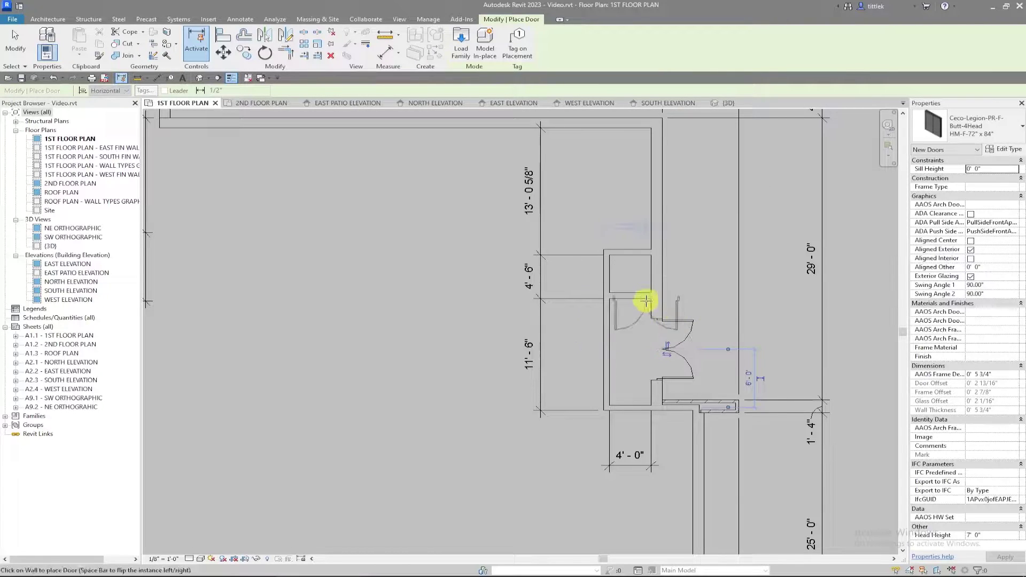
scroll(646, 301, up, 1)
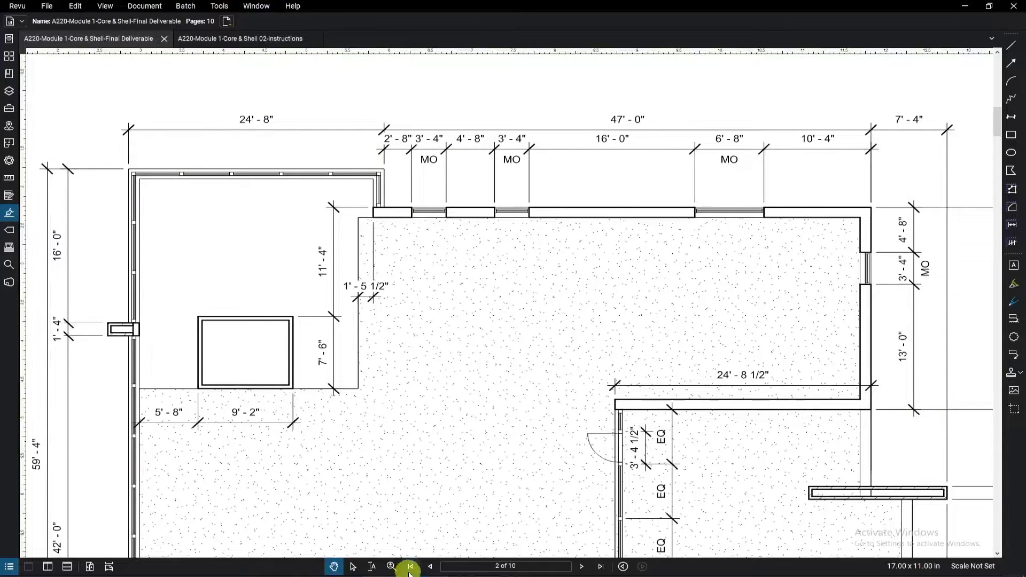
- Check the first-floor door locations in the deliverable and the required door families and types in the instructions in Bluebeam Revu
click(411, 566)
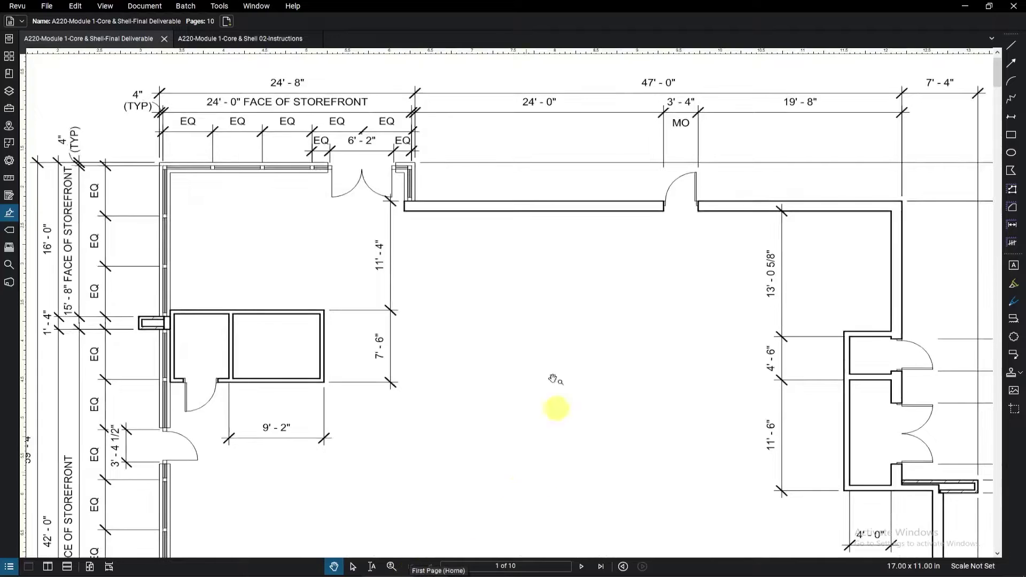
click(230, 39)
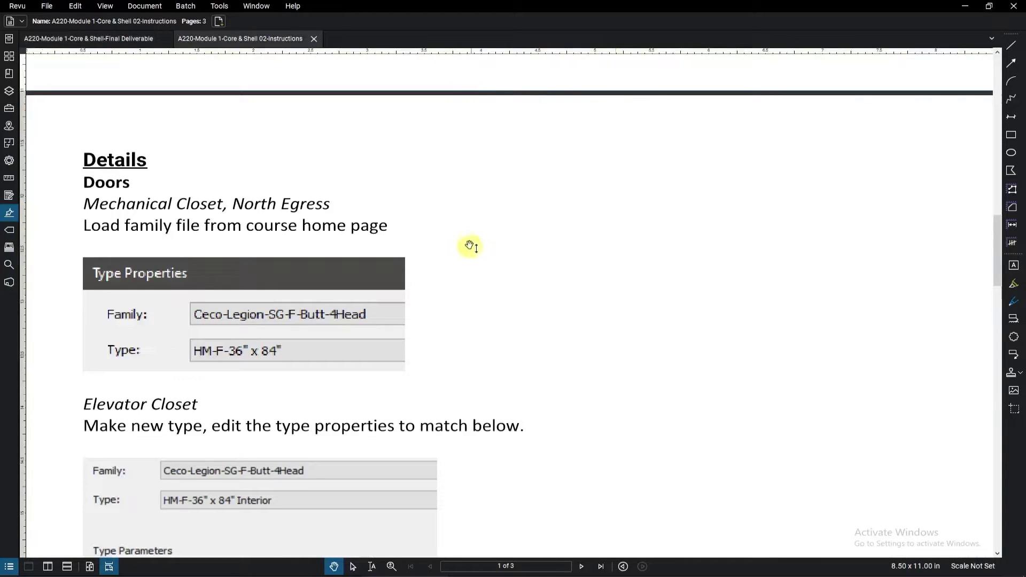
scroll(470, 247, up, 3)
scroll(468, 244, down, 3)
scroll(468, 244, down, 5)
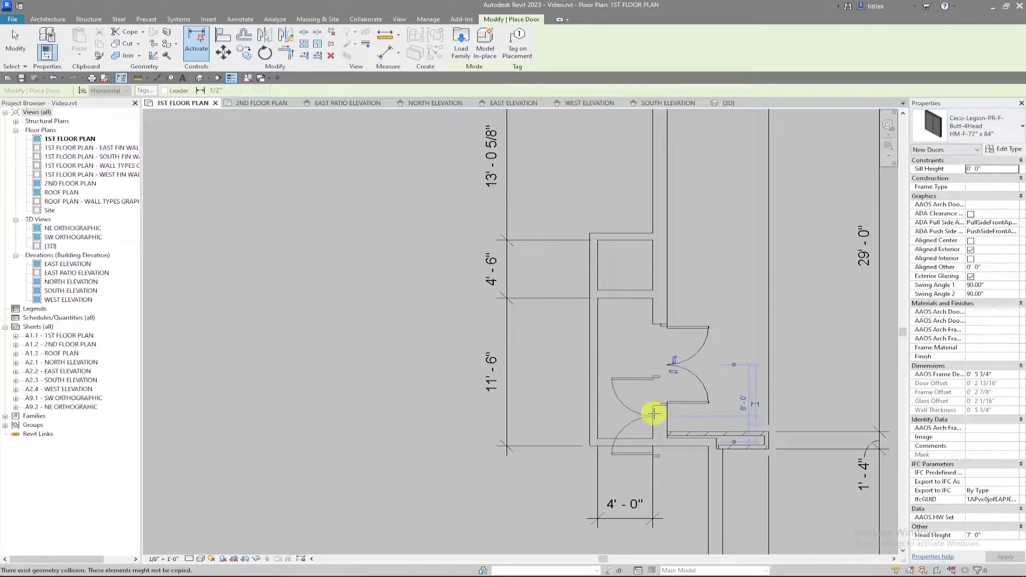
- Place a Ceco-Legion-SG-F-Butt-4Head HM-F-36" x 84" door in the exterior wall of the smaller east closet in Revit
click(989, 125)
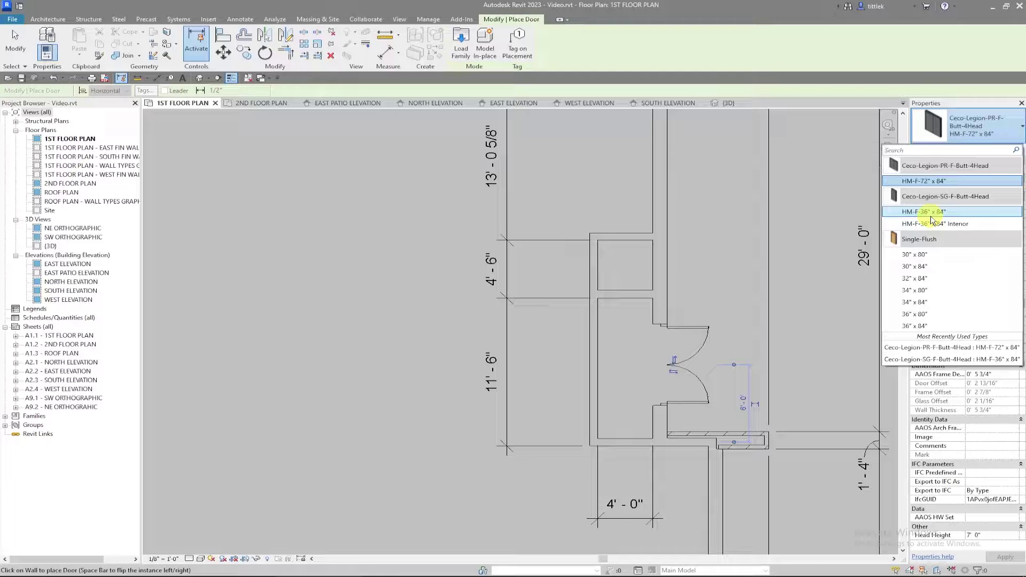
click(933, 213)
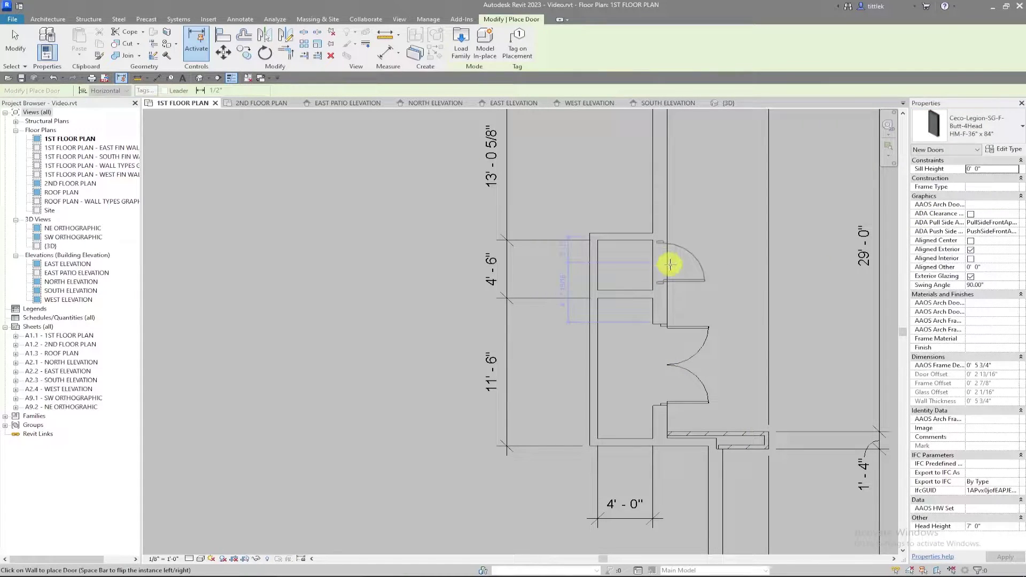
click(684, 274)
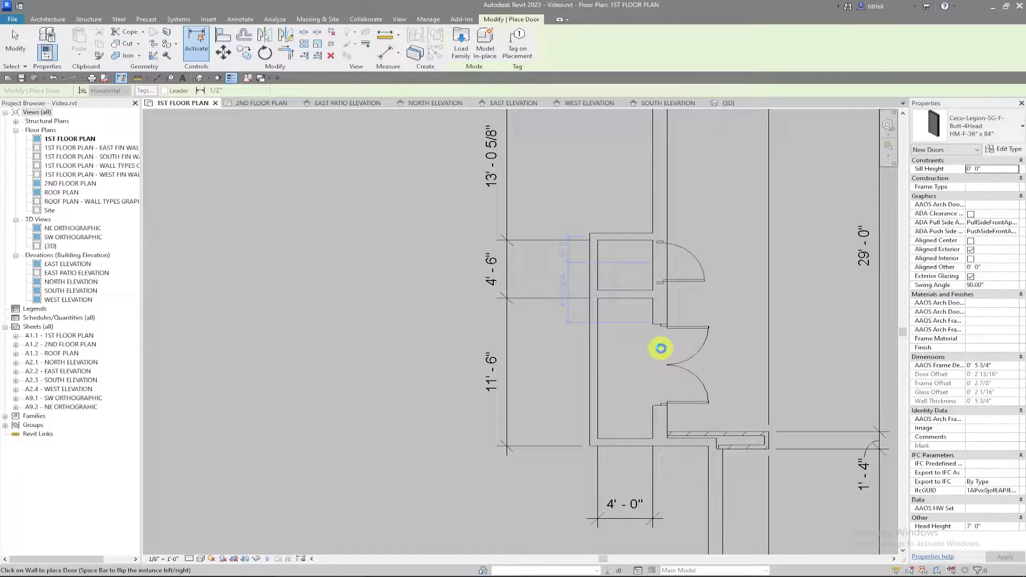
- Place another HM-F-36" x 84" single door in the north wall, centred about 21'-6" from the wall's west end
scroll(661, 348, down, 3)
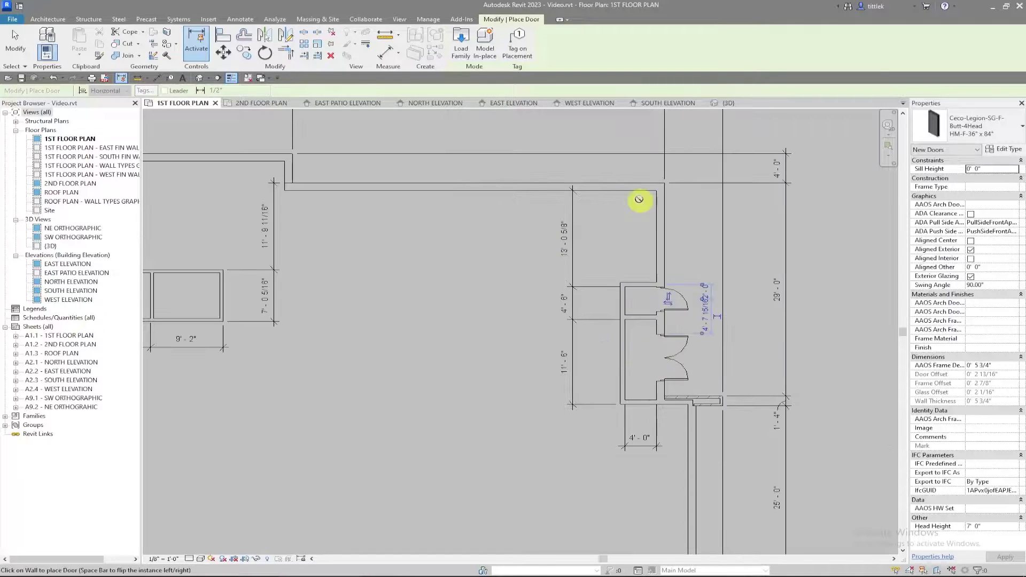
click(459, 188)
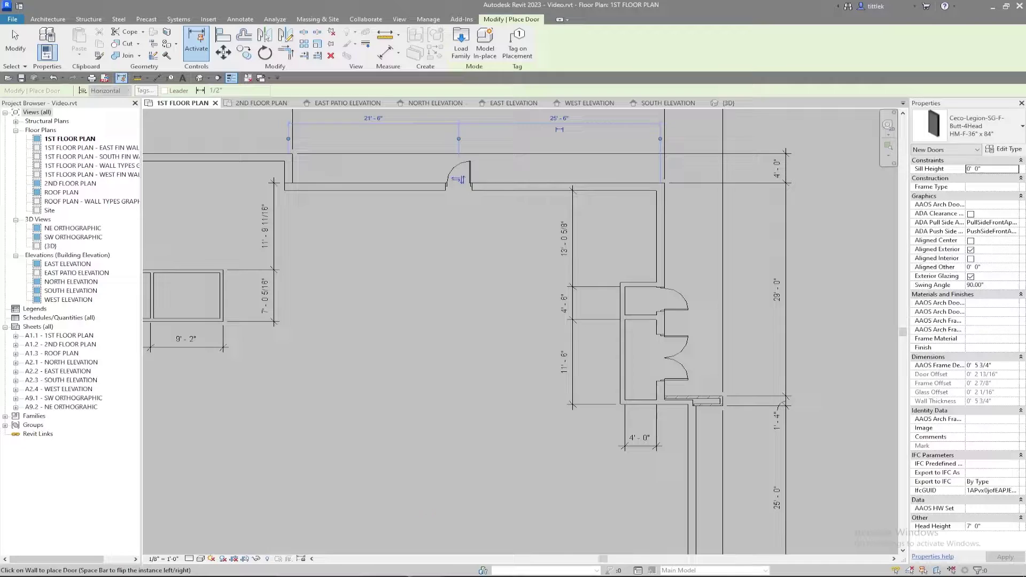
- Check the north door's location dimensions on the first-floor plan of the final deliverable in Bluebeam Revu
key(alt+Tab)
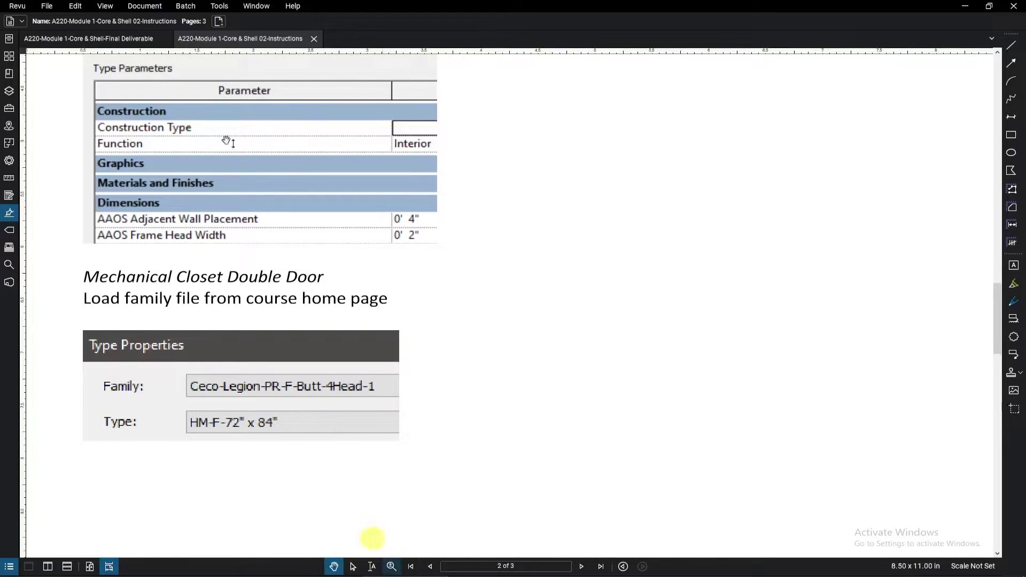
click(143, 39)
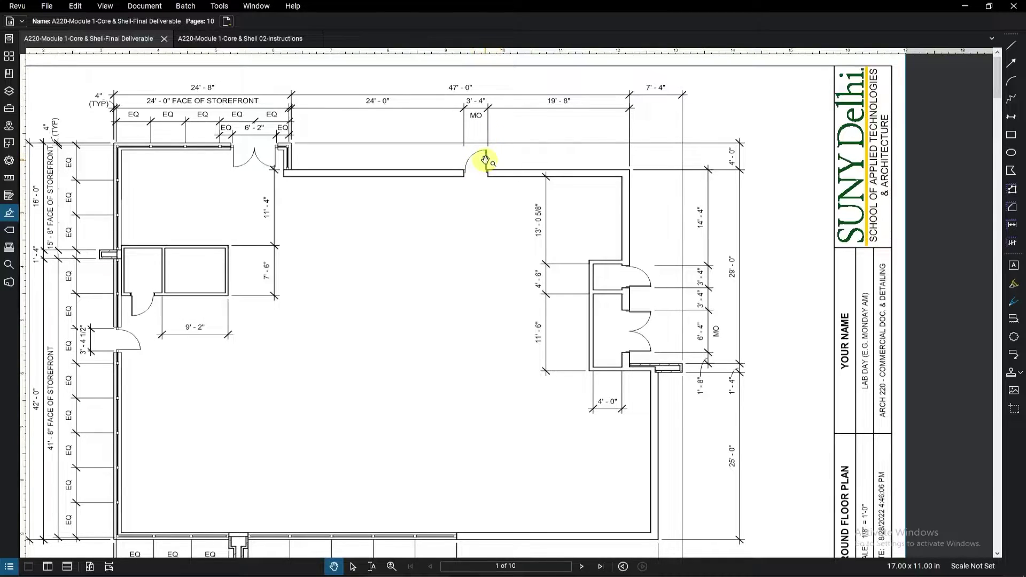
key(alt+Tab)
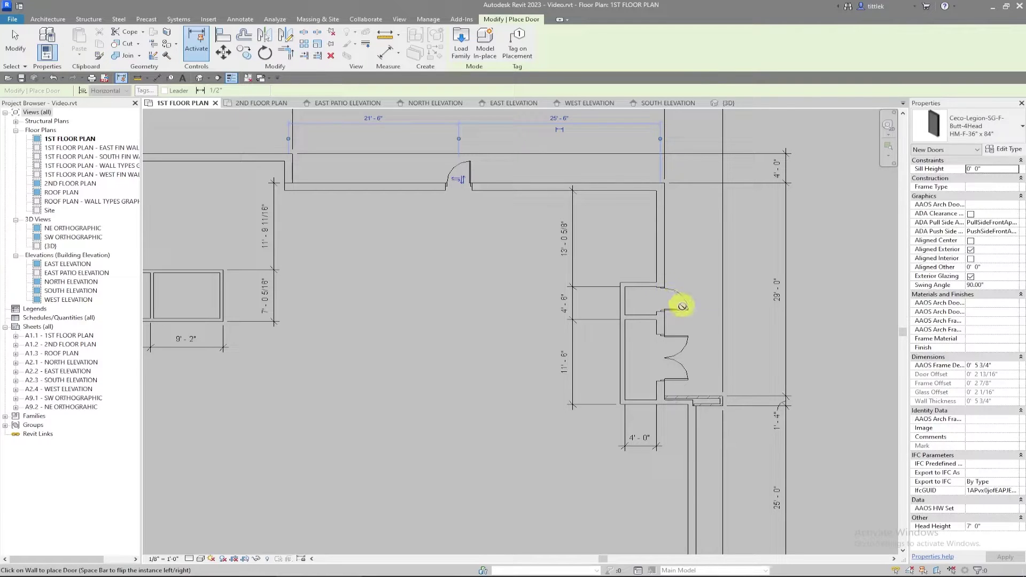
- In Revit, dimension the north wall from its west end, across both outer jambs of the door, to its east end
key(Escape)
key(d)
key(i)
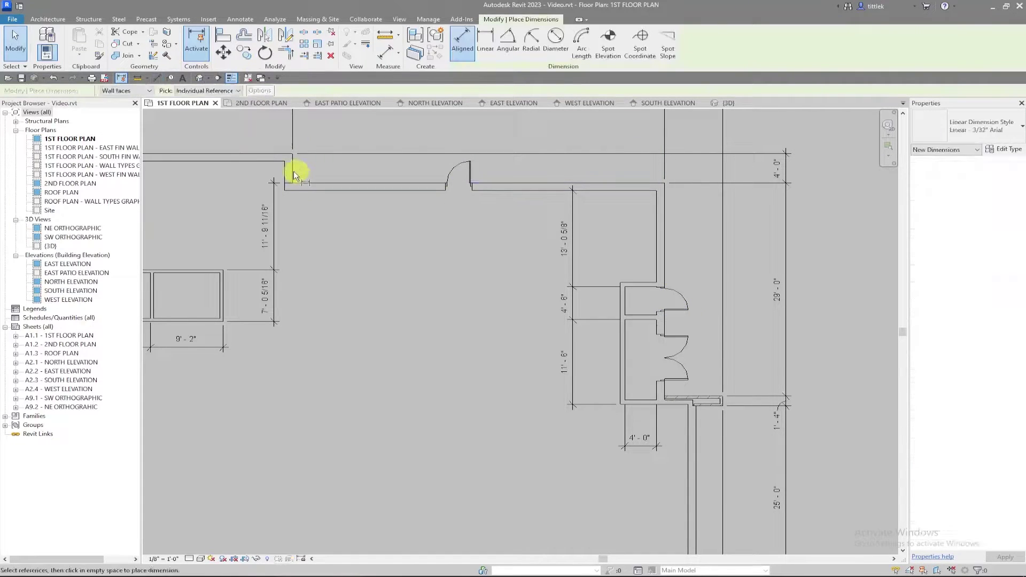
scroll(436, 179, up, 5)
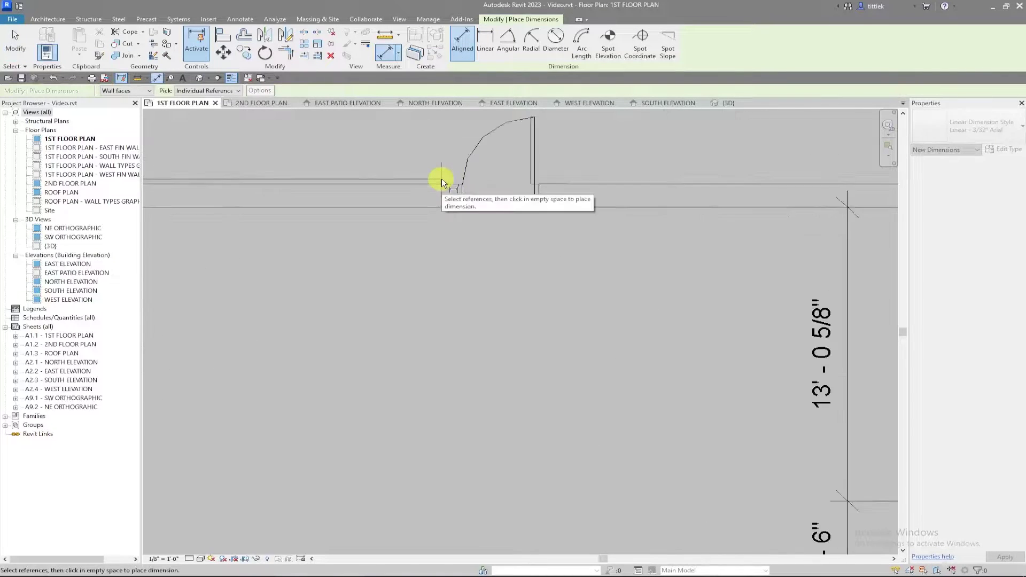
scroll(468, 223, up, 2)
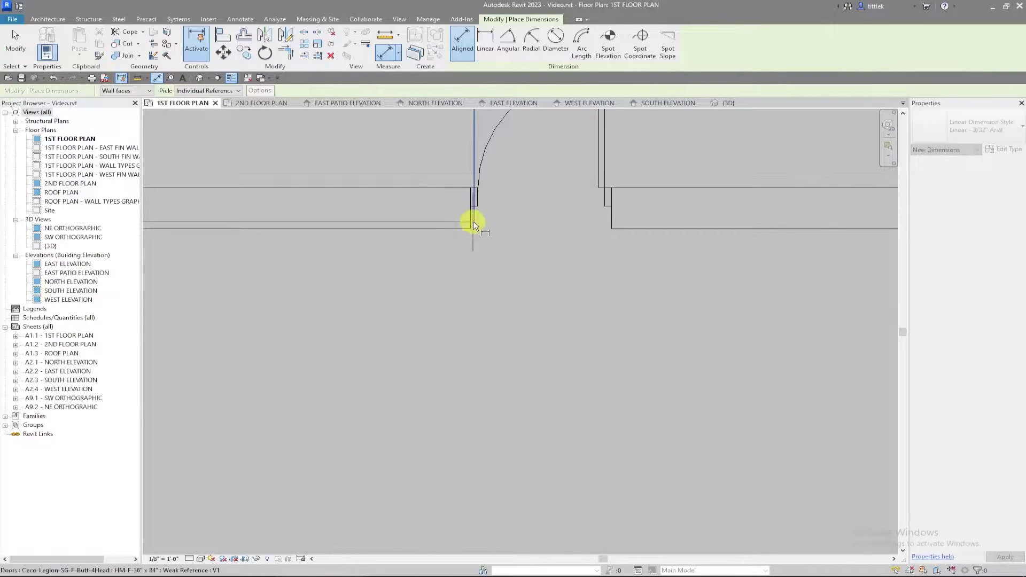
click(468, 223)
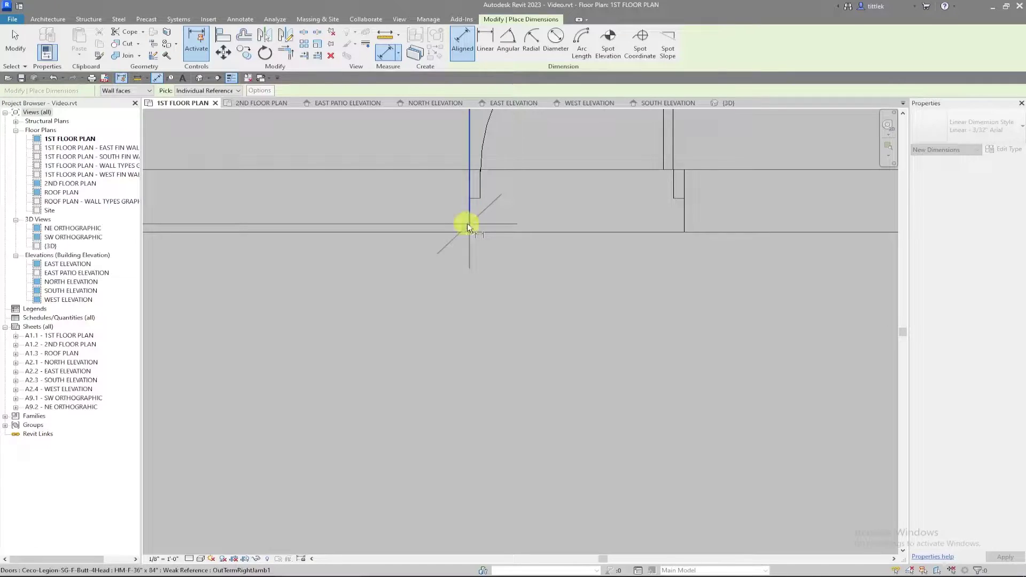
click(686, 219)
scroll(269, 376, down, 3)
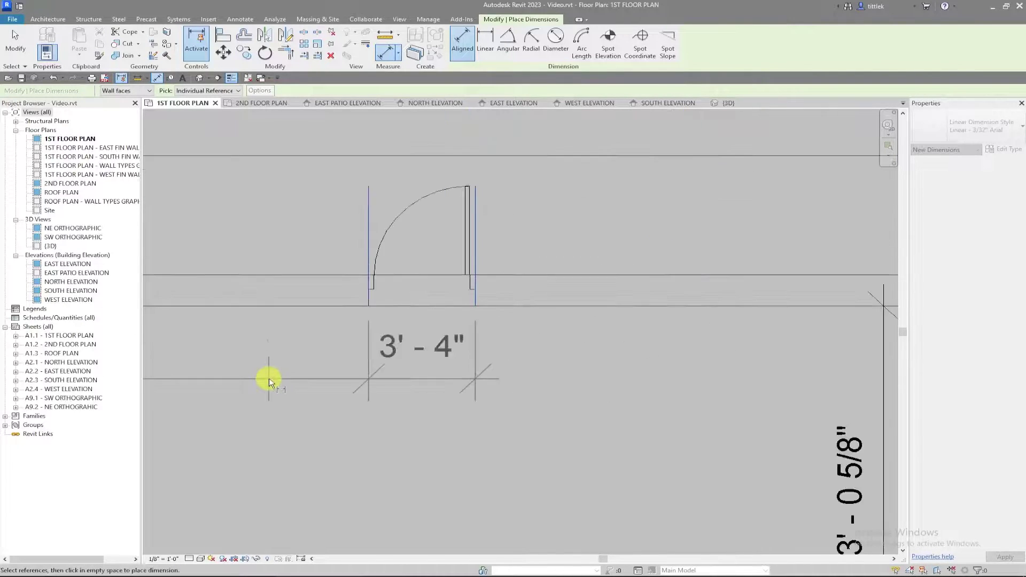
scroll(465, 279, down, 3)
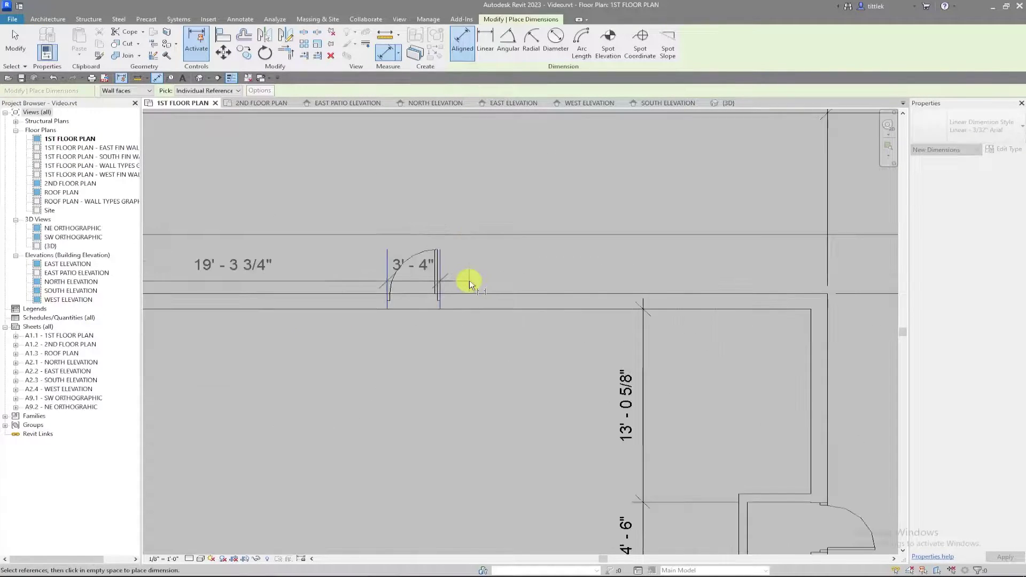
scroll(444, 294, up, 5)
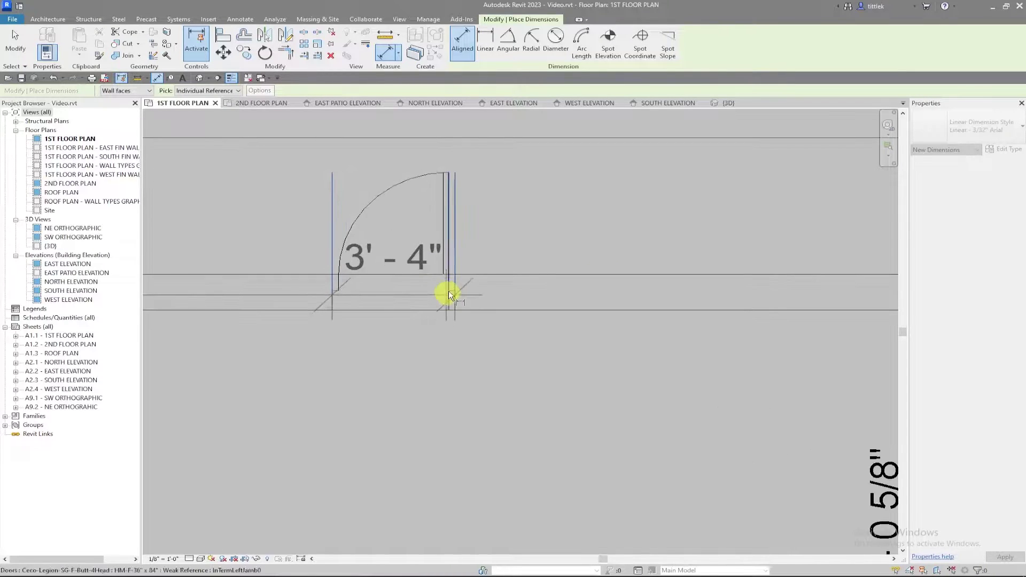
scroll(454, 287, down, 5)
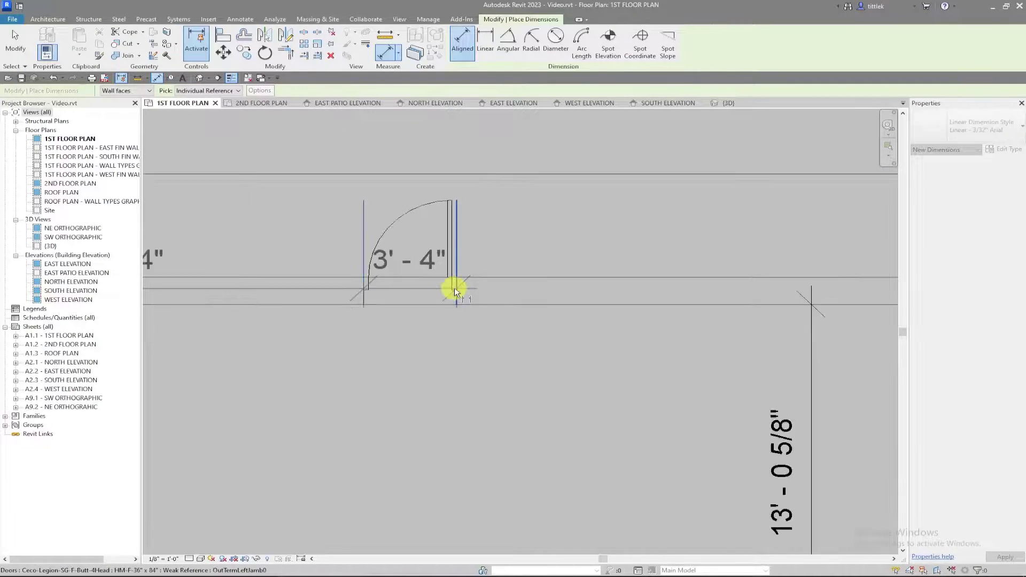
click(845, 336)
- Set the distance from the north wall's west end to the door's near jamb to 24'-0"
click(406, 576)
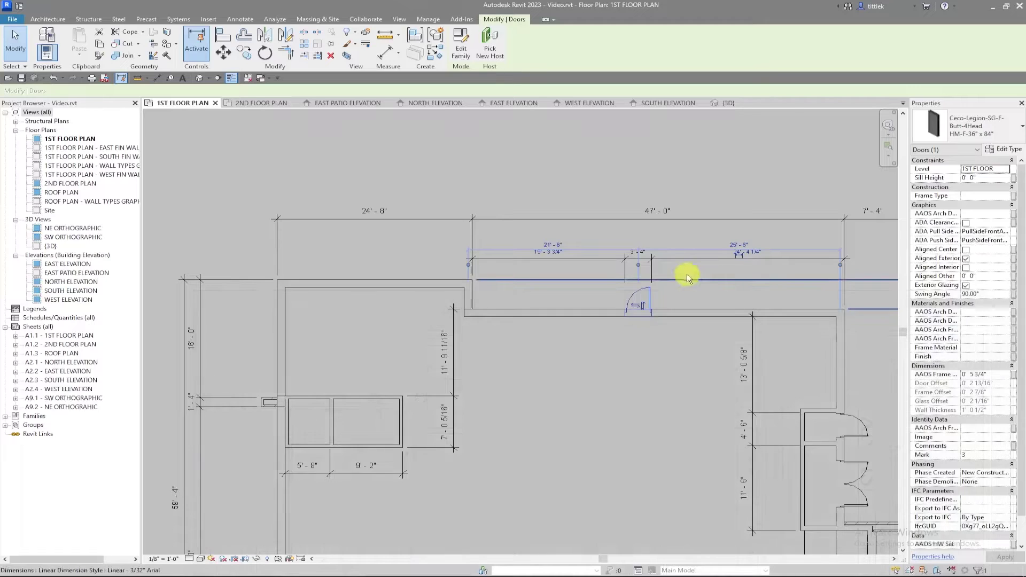
scroll(539, 252, up, 4)
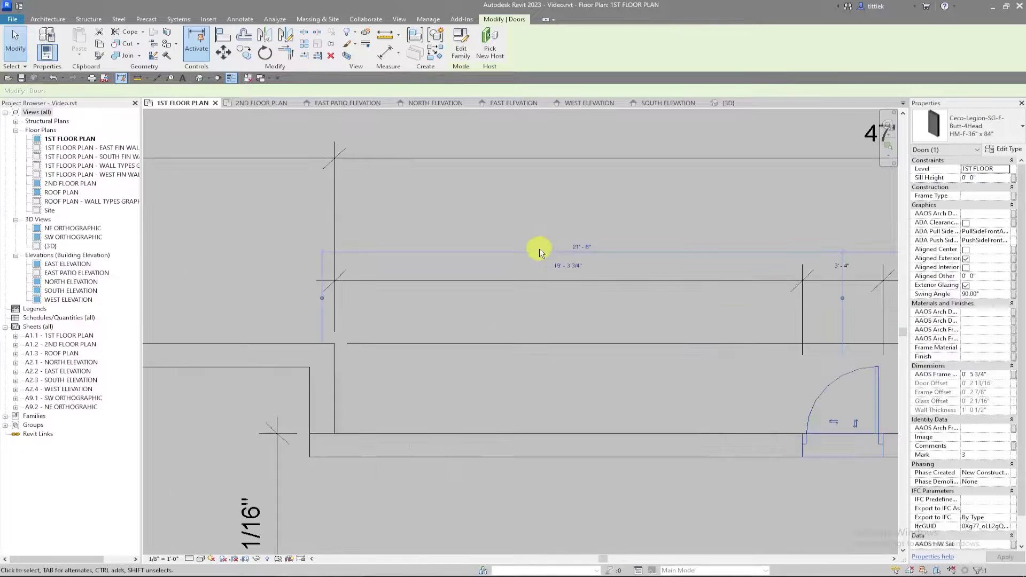
click(564, 266)
text(2)
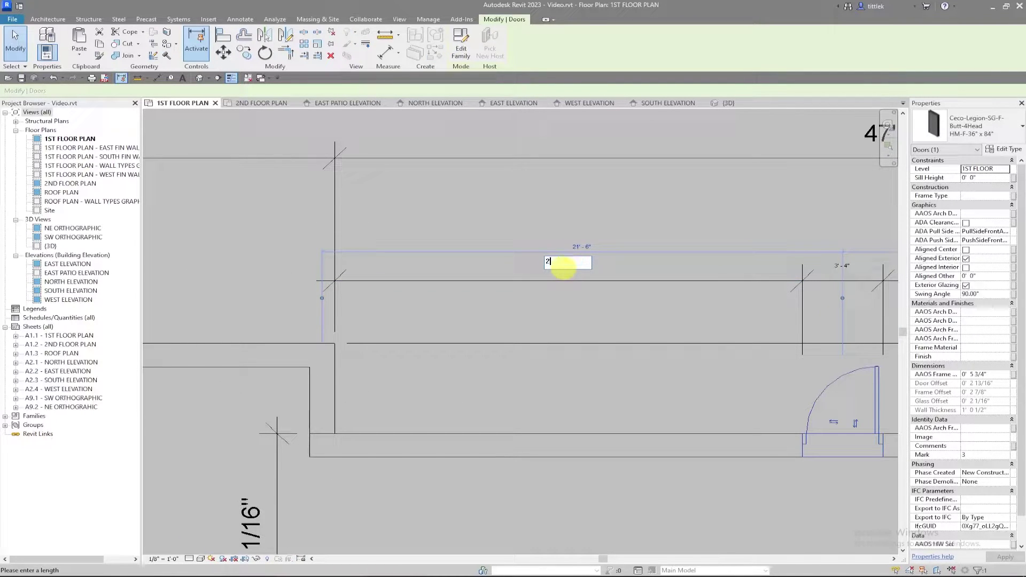
text(4)
key(Return)
scroll(473, 283, down, 3)
key(Escape)
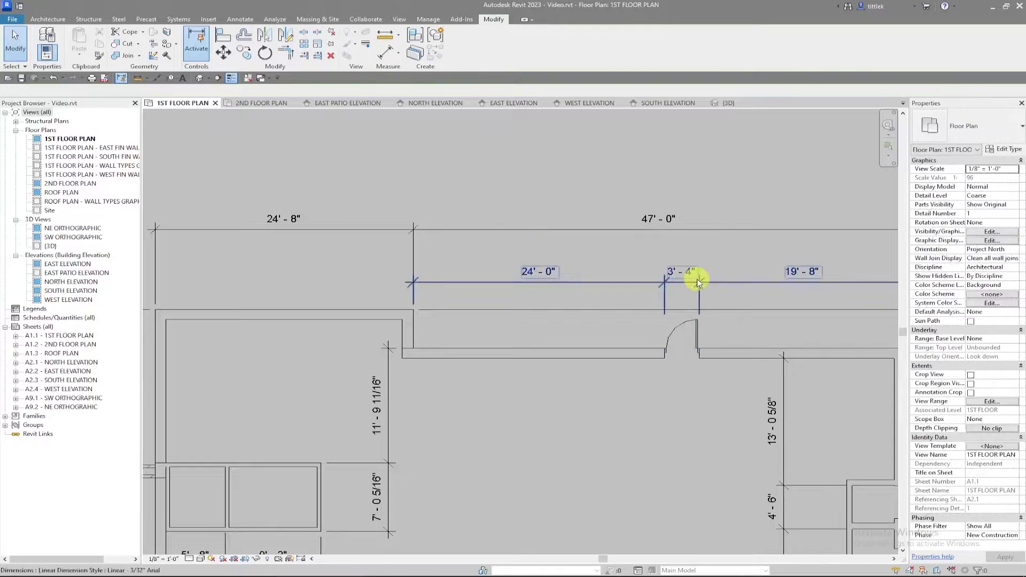
- Add the text MO below the north door's opening-width dimension
scroll(697, 277, up, 2)
click(689, 268)
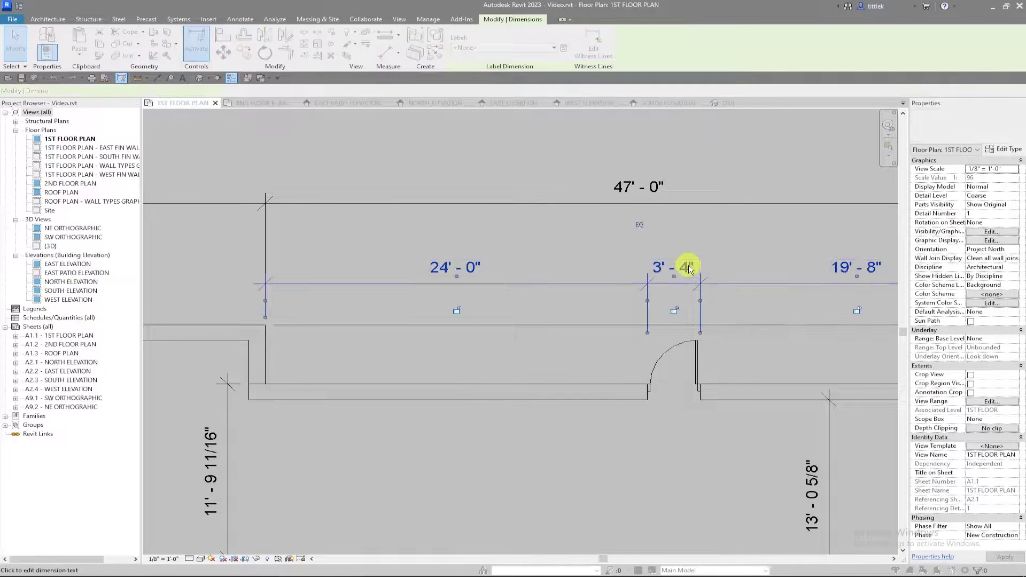
click(688, 268)
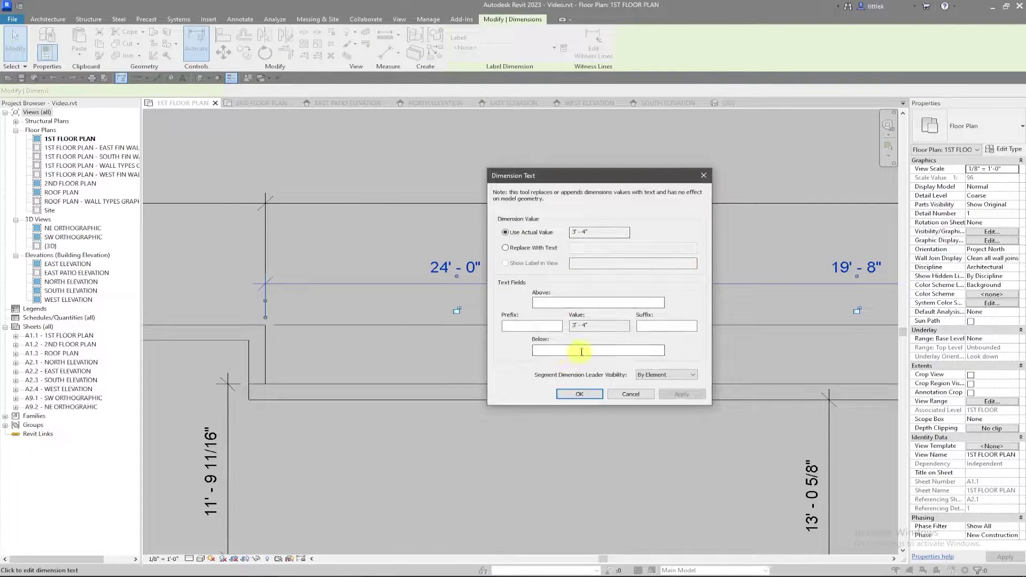
click(579, 394)
scroll(569, 360, down, 2)
scroll(565, 313, up, 2)
key(Escape)
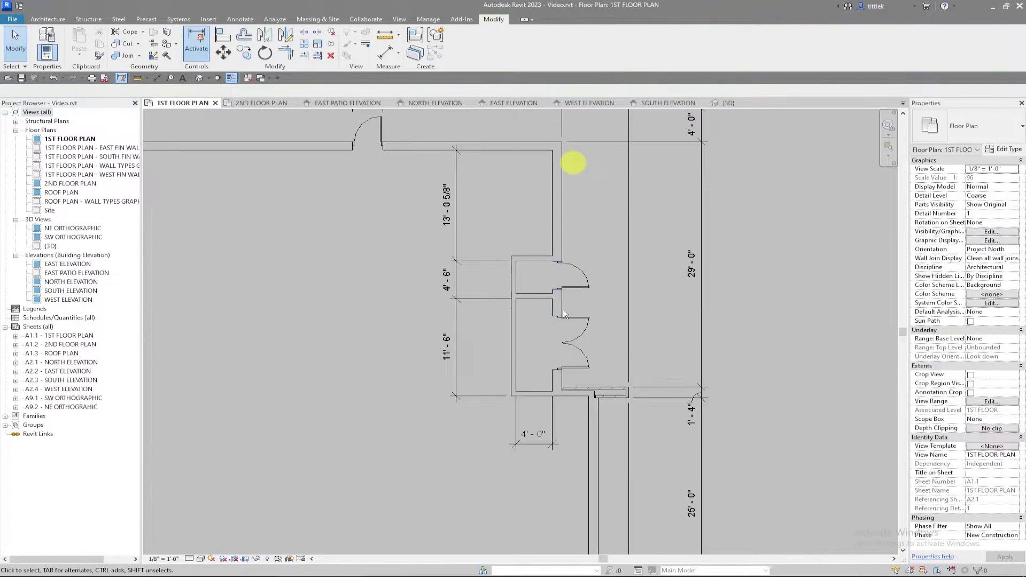
- Place a Ceco-Legion-SG-F-Butt-4Head HM-F-36" x 84" Interior door with Aligned Center enabled, centred in the south wall of the smaller west room
middle_drag(439, 316, 728, 367)
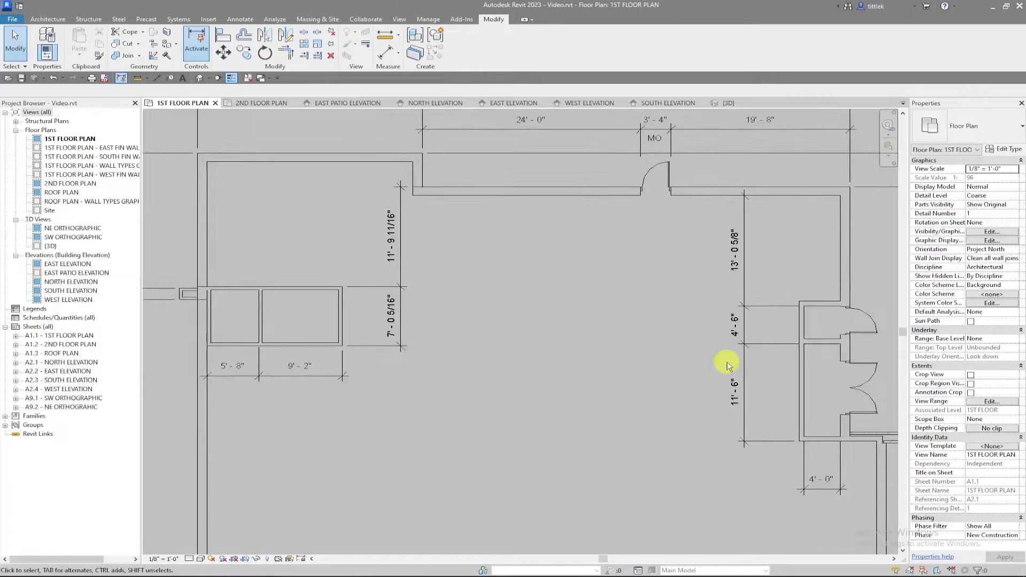
scroll(727, 366, down, 1)
scroll(434, 320, up, 1)
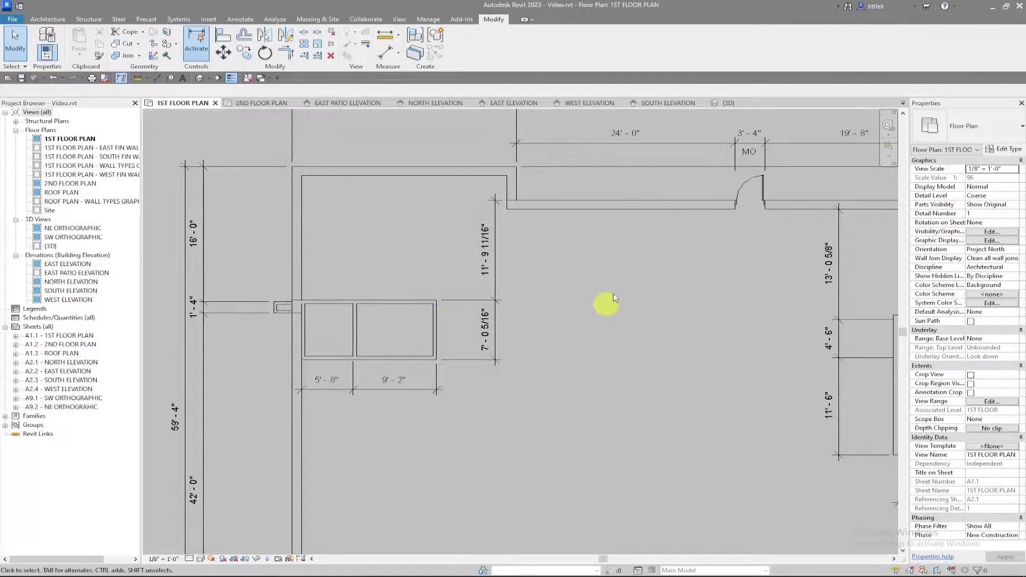
click(48, 20)
click(70, 55)
click(962, 134)
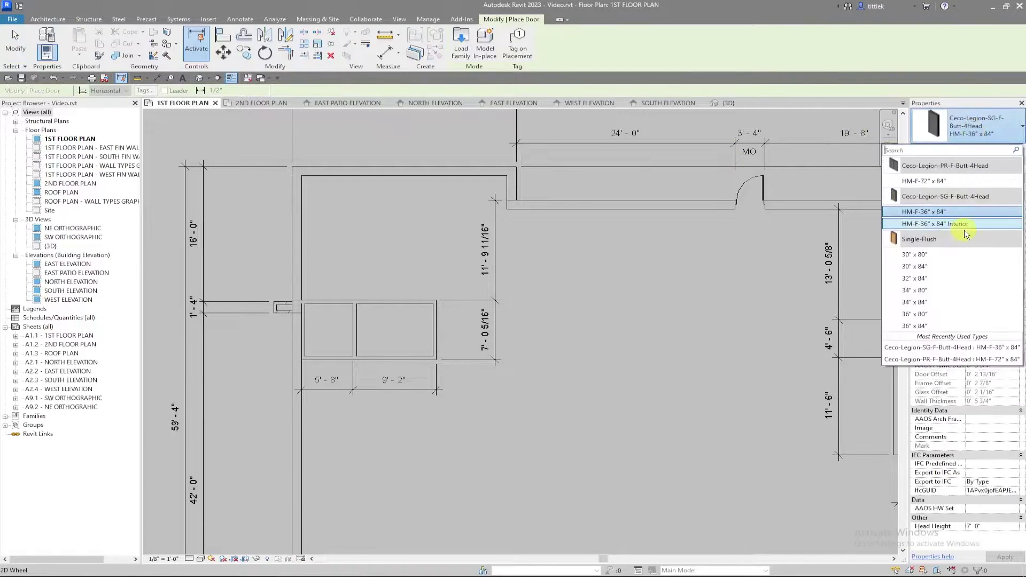
click(965, 225)
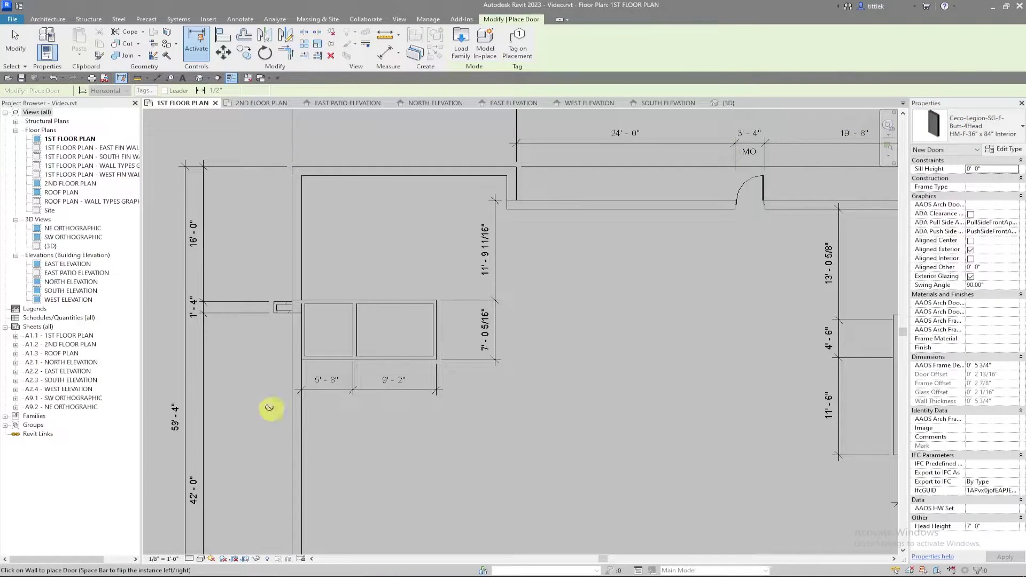
scroll(212, 374, up, 2)
scroll(440, 375, up, 2)
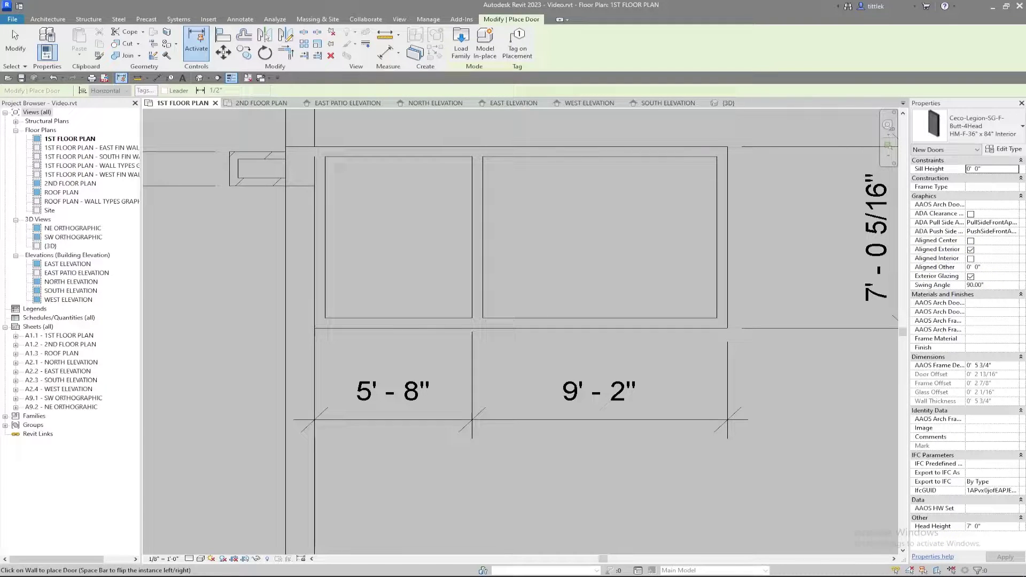
click(970, 241)
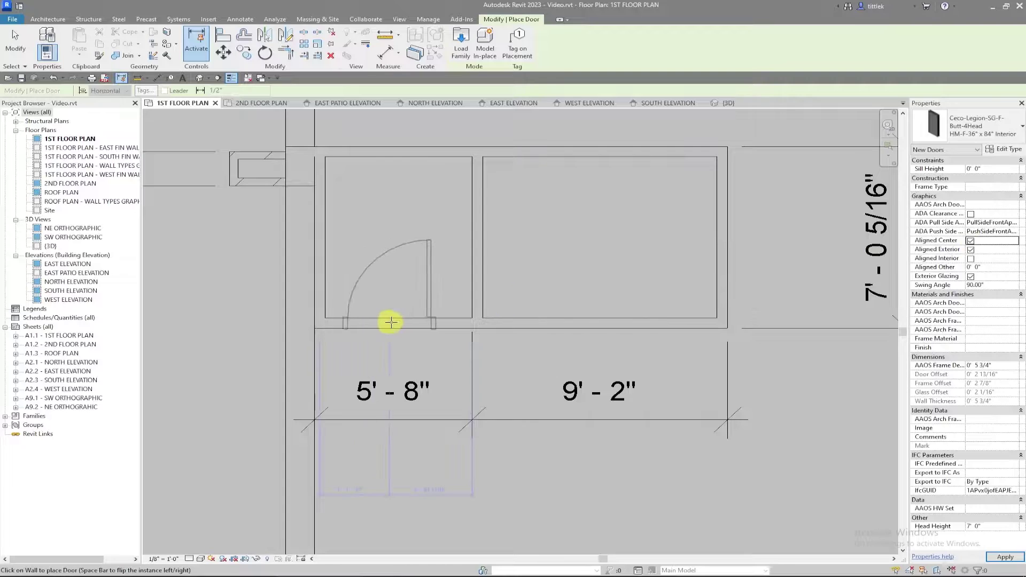
click(397, 322)
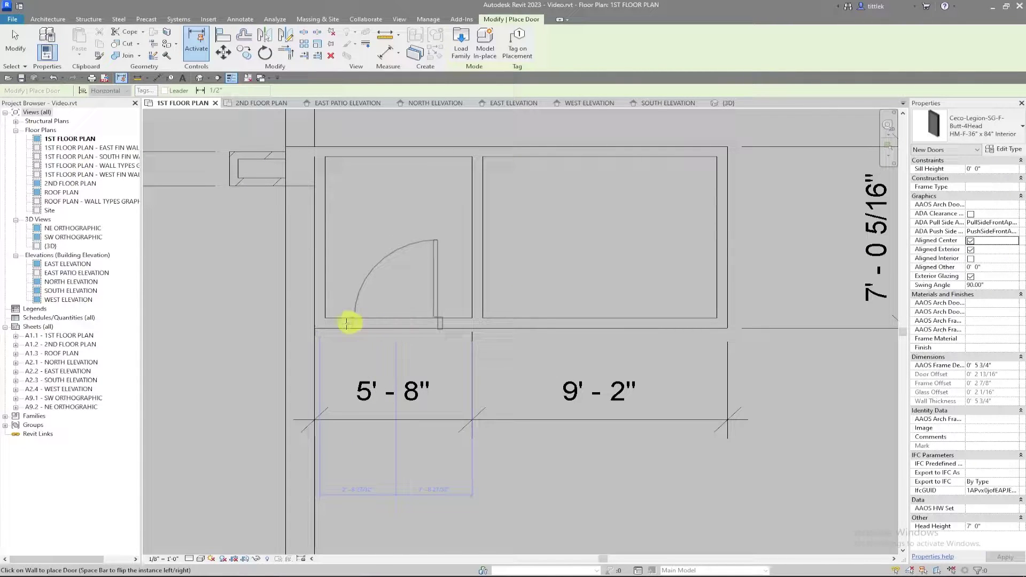
- Turn off Aligned Exterior for the new interior door in the smaller west room
scroll(332, 325, up, 4)
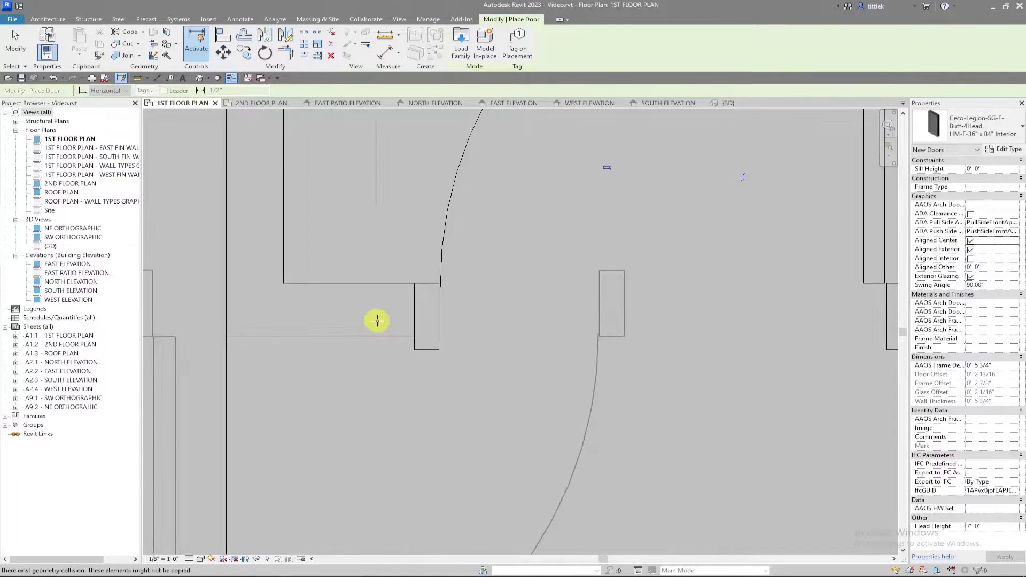
key(Escape)
key(Escape)
scroll(374, 321, down, 2)
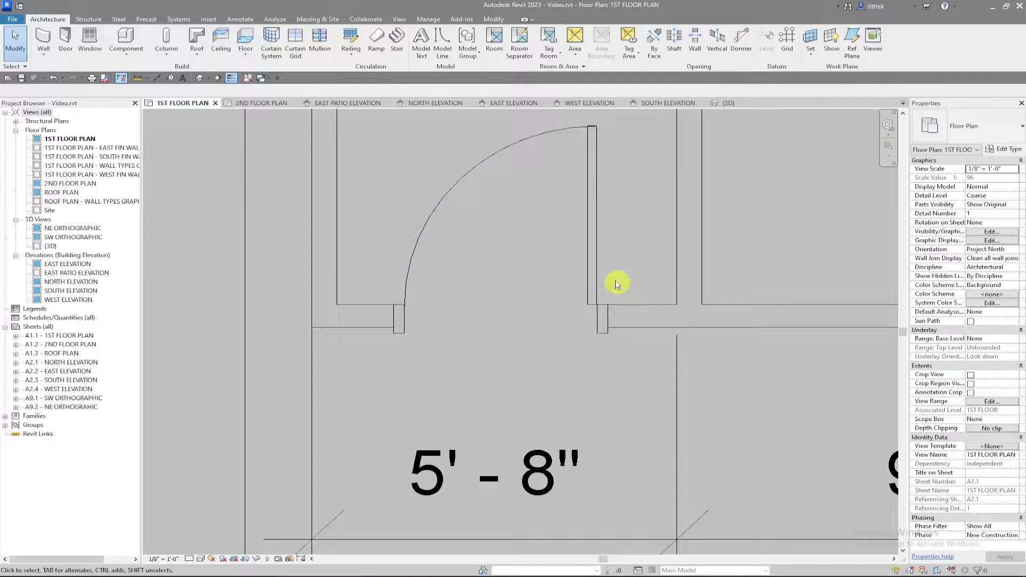
click(595, 261)
click(966, 258)
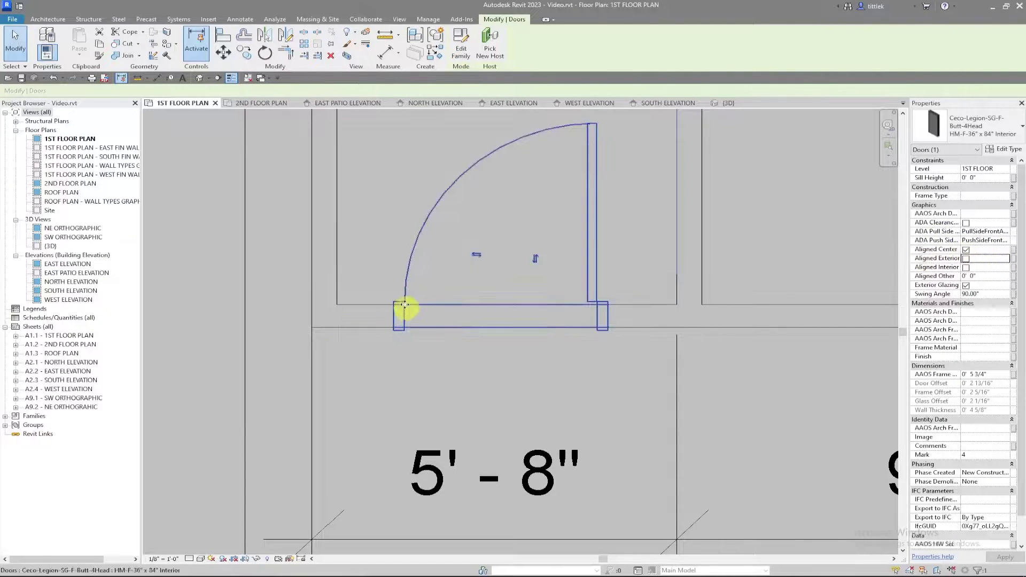
- Flip the interior door's facing and hand so it swings south out of the room with its hinge on the west jamb
scroll(408, 405, down, 5)
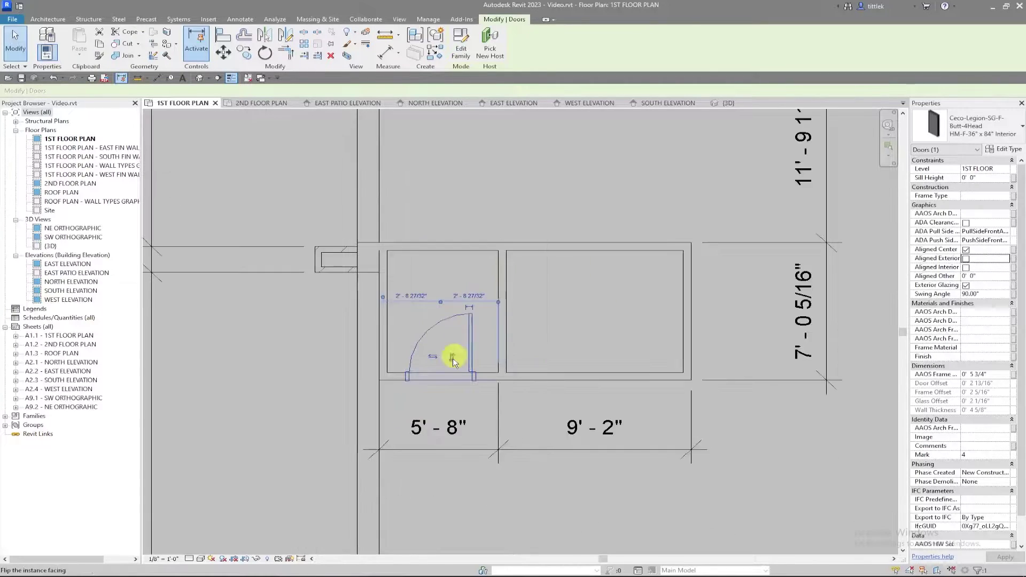
click(452, 358)
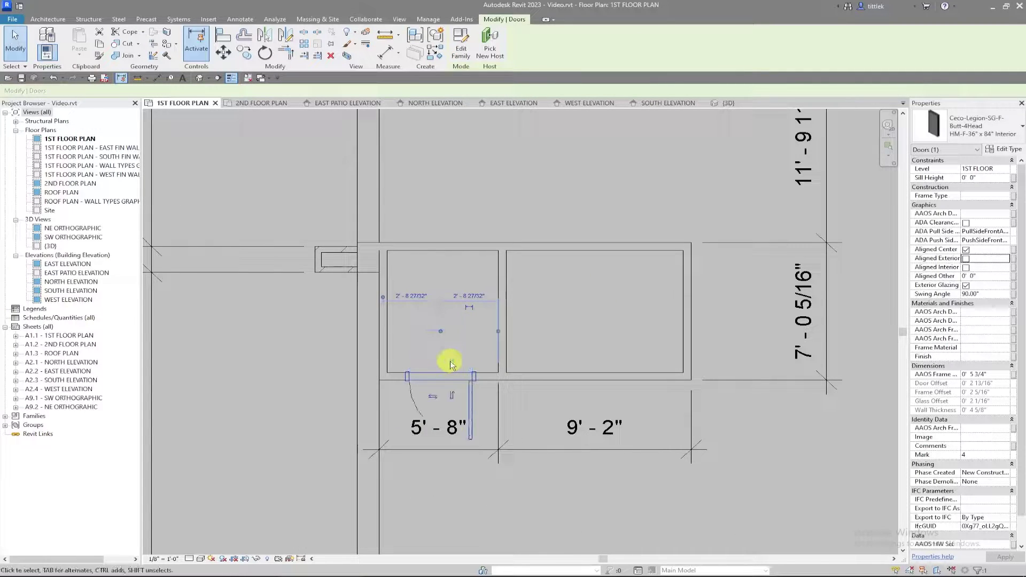
click(404, 576)
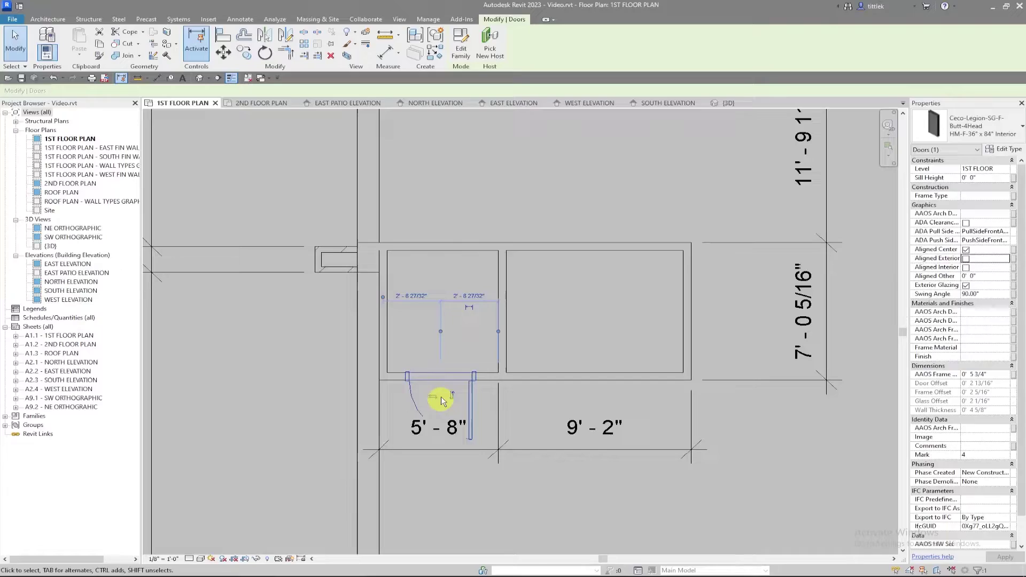
scroll(435, 396, up, 2)
scroll(425, 380, down, 4)
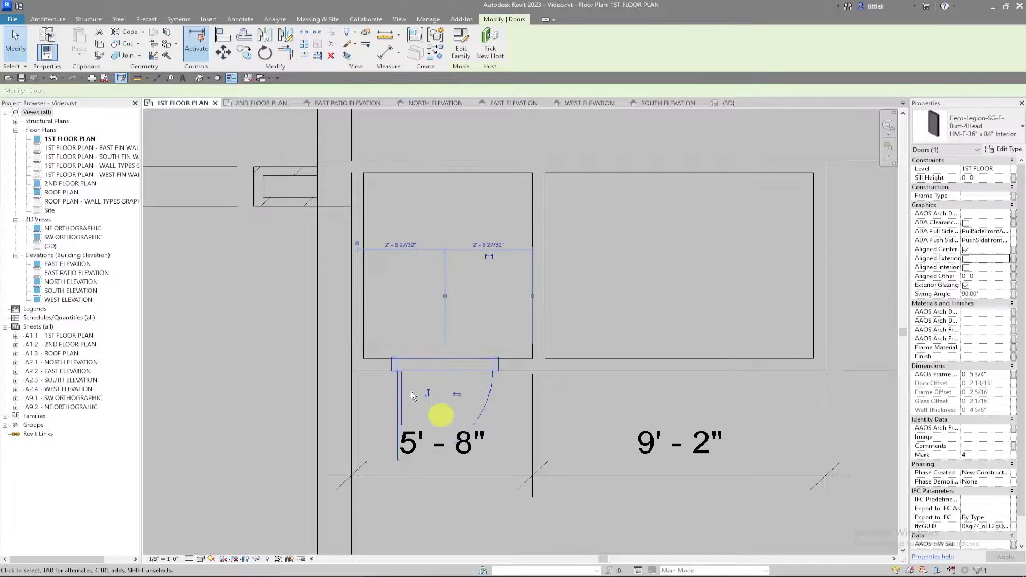
key(Escape)
- Move the width dimension string south of the west rooms farther down, clear of the door swing
click(533, 429)
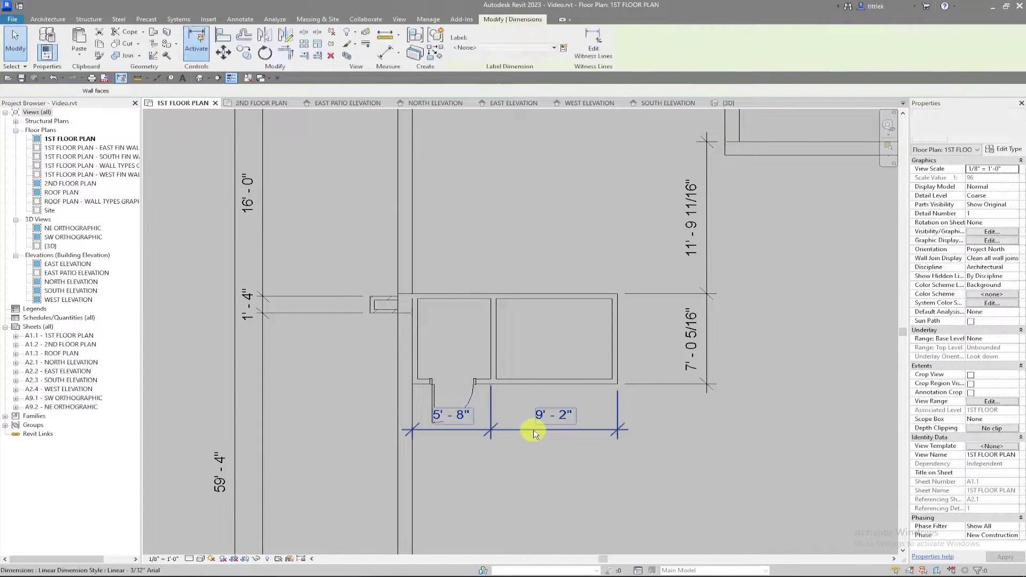
key(Escape)
scroll(284, 354, down, 3)
middle_drag(625, 368, 550, 312)
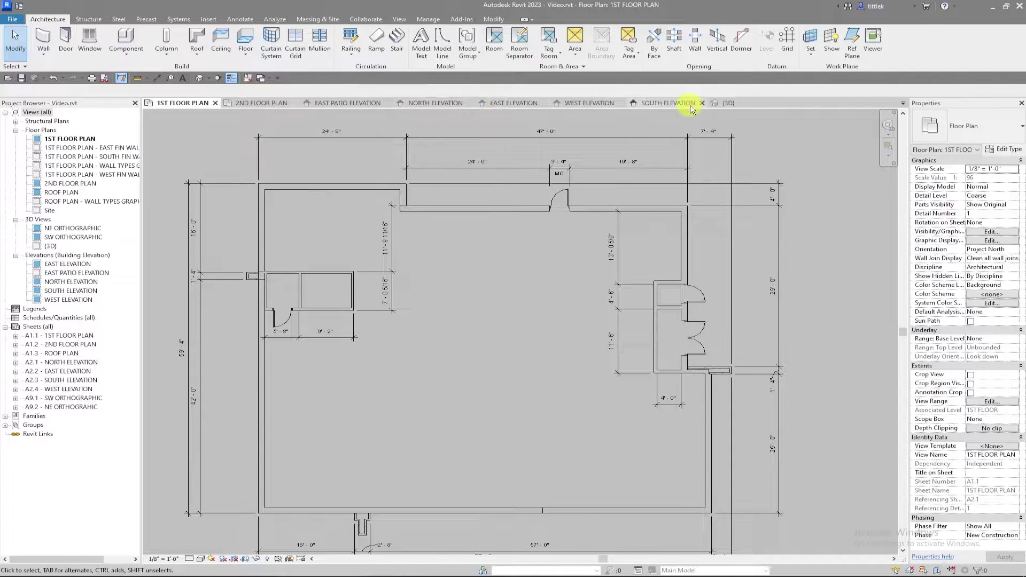
- Start a Curtain Wall 1 wall in the second-floor plan and set its base offset to 2' 8"
click(447, 105)
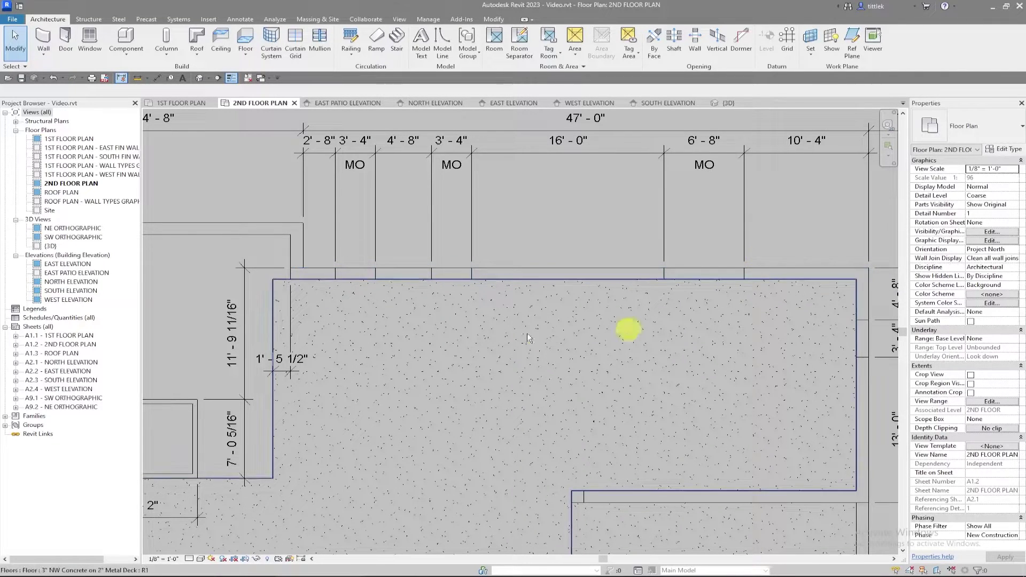
key(w)
key(a)
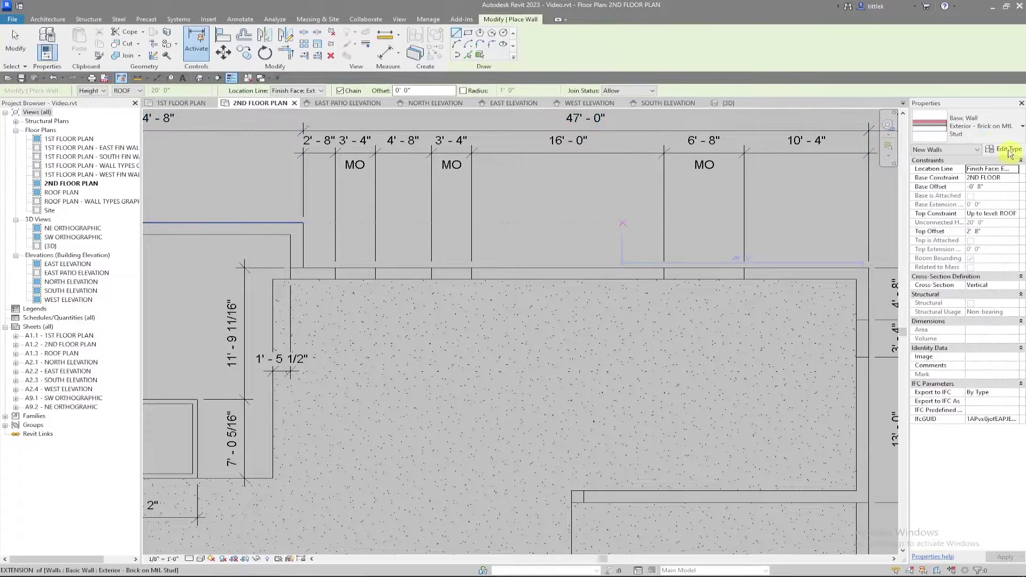
click(983, 129)
scroll(961, 319, down, 5)
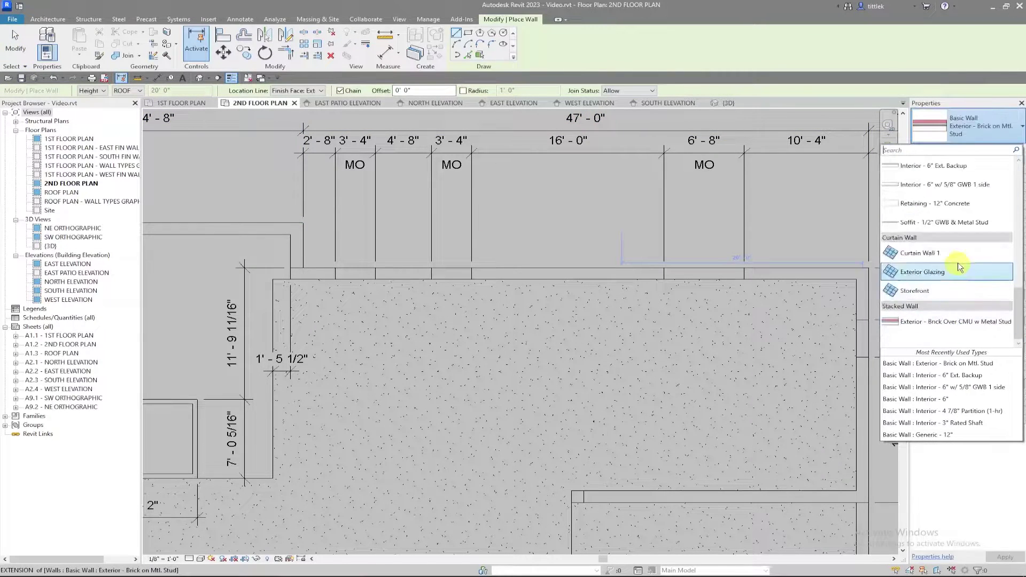
click(963, 252)
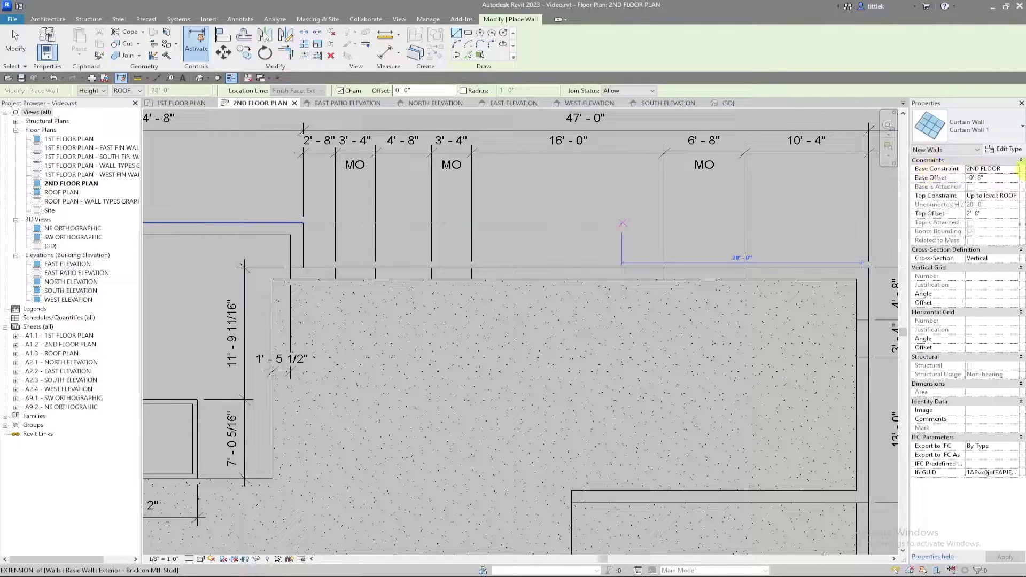
click(985, 179)
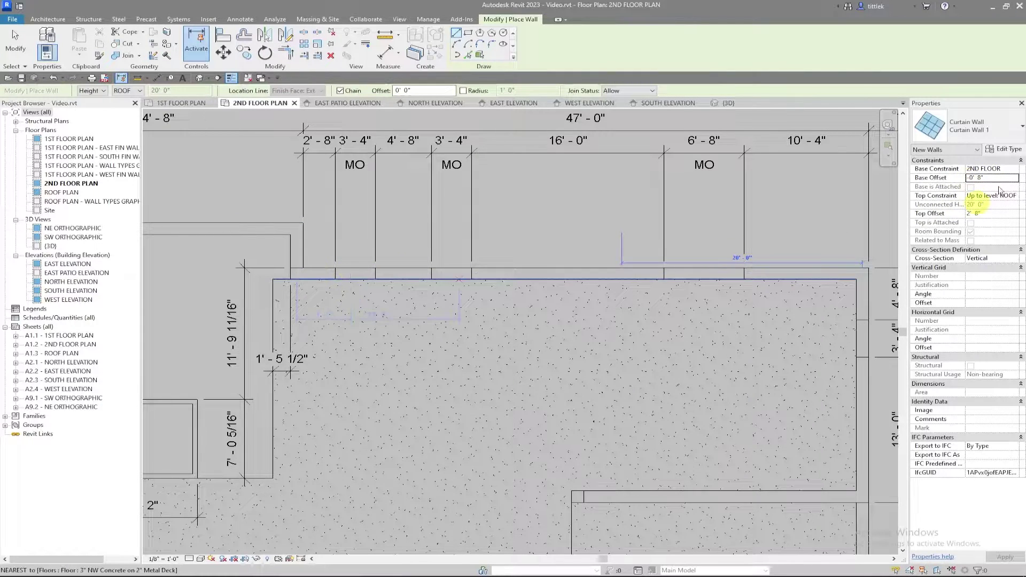
click(994, 178)
text(2' 8")
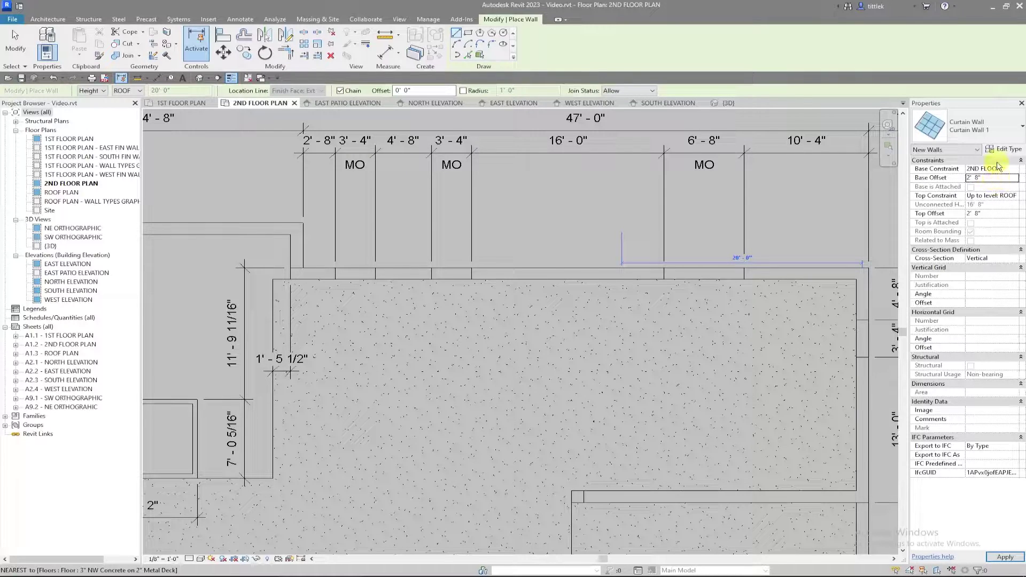
- Set the new curtain wall's Top Constraint to Up to level: 2ND FLOOR with a Top Offset of 12' 8"
click(1016, 196)
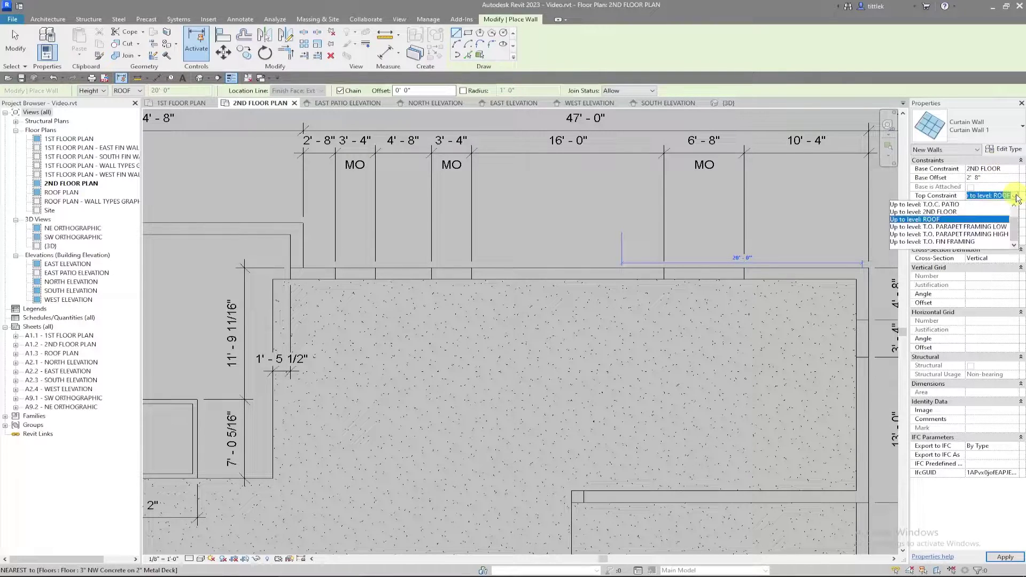
click(956, 213)
click(1004, 214)
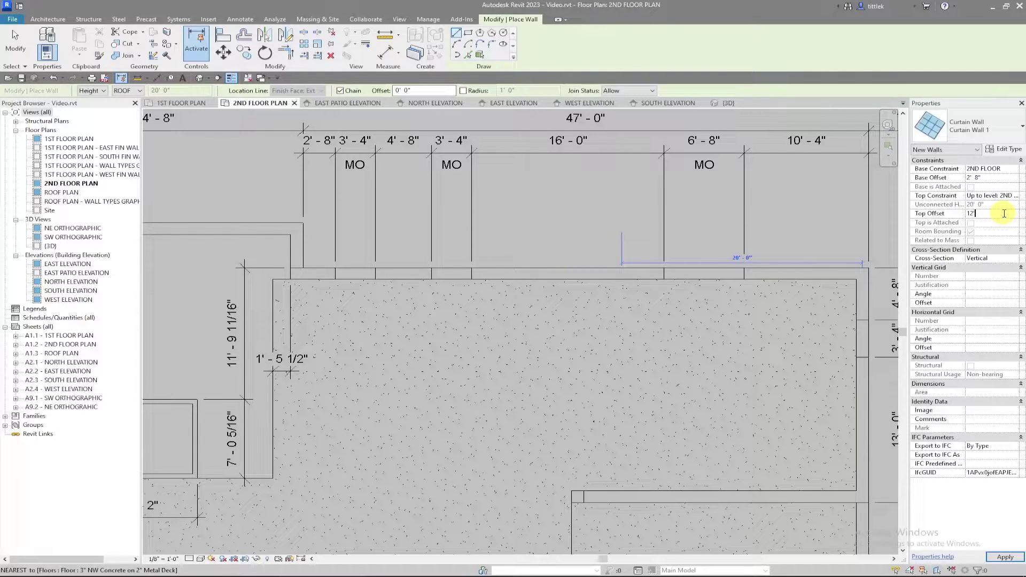
click(664, 267)
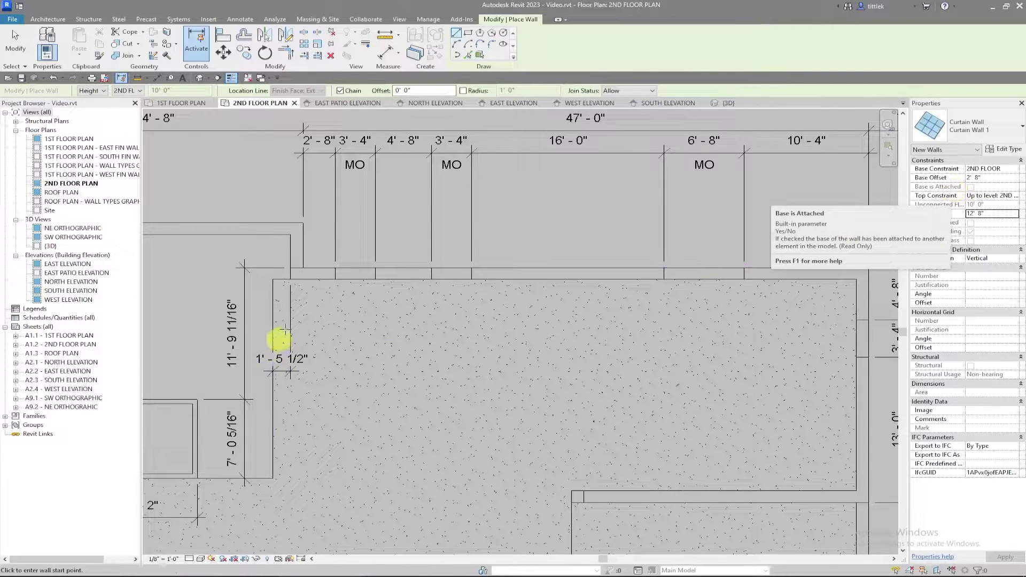
- Draw a curtain wall with a 2" offset between the jamb midpoints of the westernmost 3'-4" opening in the north wall
scroll(321, 271, up, 5)
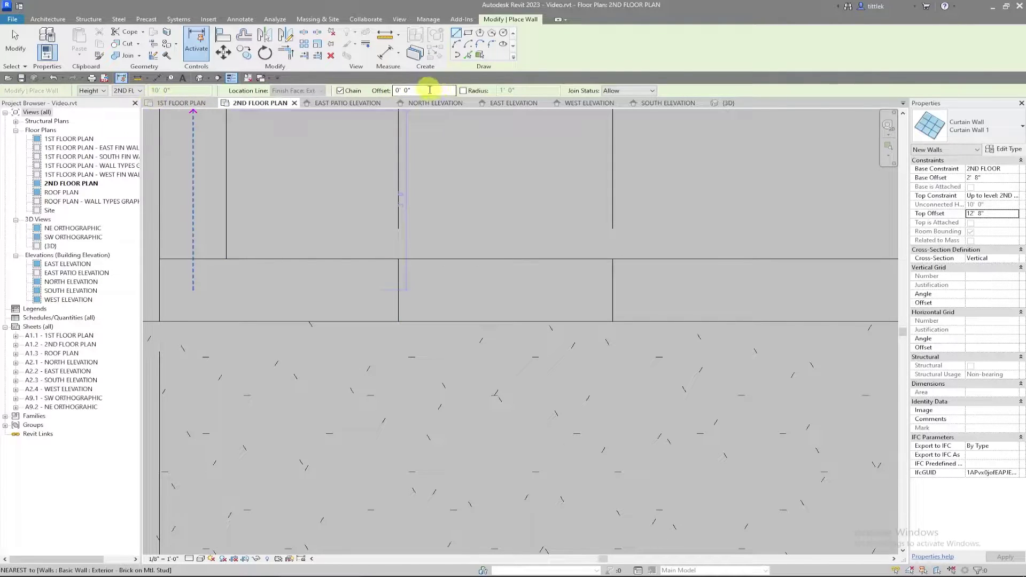
text(2")
click(398, 291)
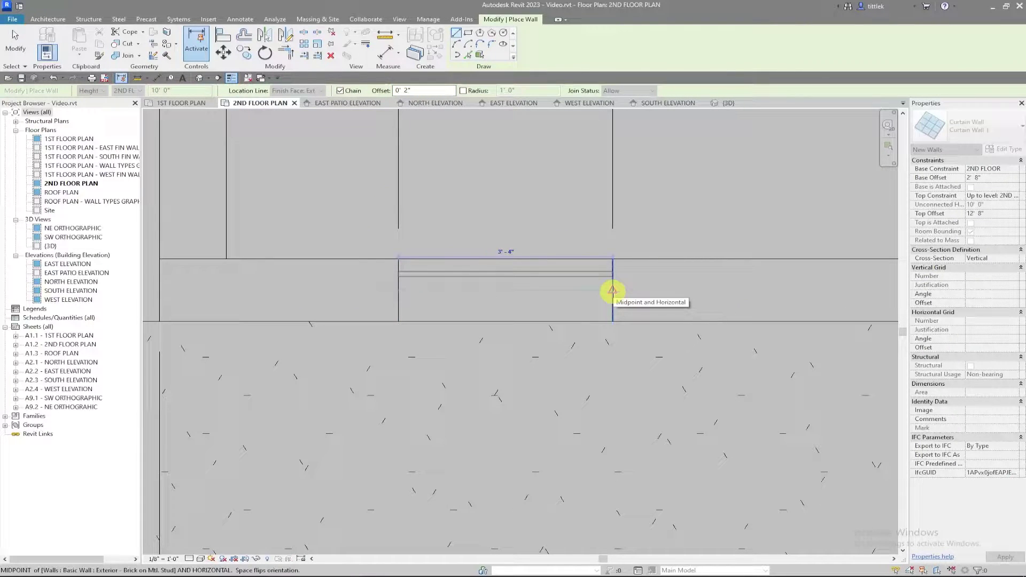
click(612, 291)
- Turn off Chain and draw a curtain wall with the same 2" offset across the second 3'-4" opening
scroll(286, 299, down, 2)
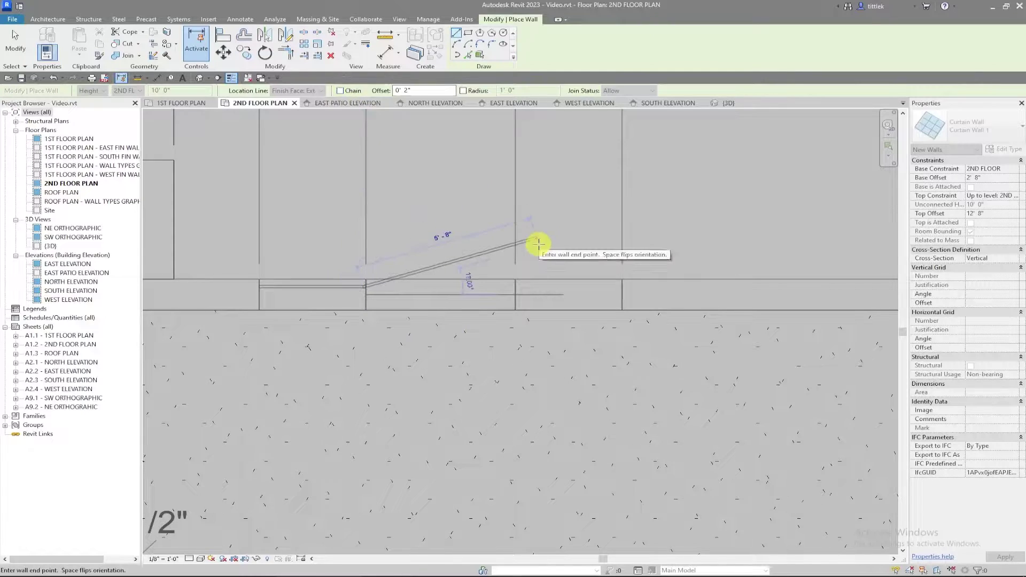
scroll(537, 243, up, 2)
scroll(260, 315, down, 3)
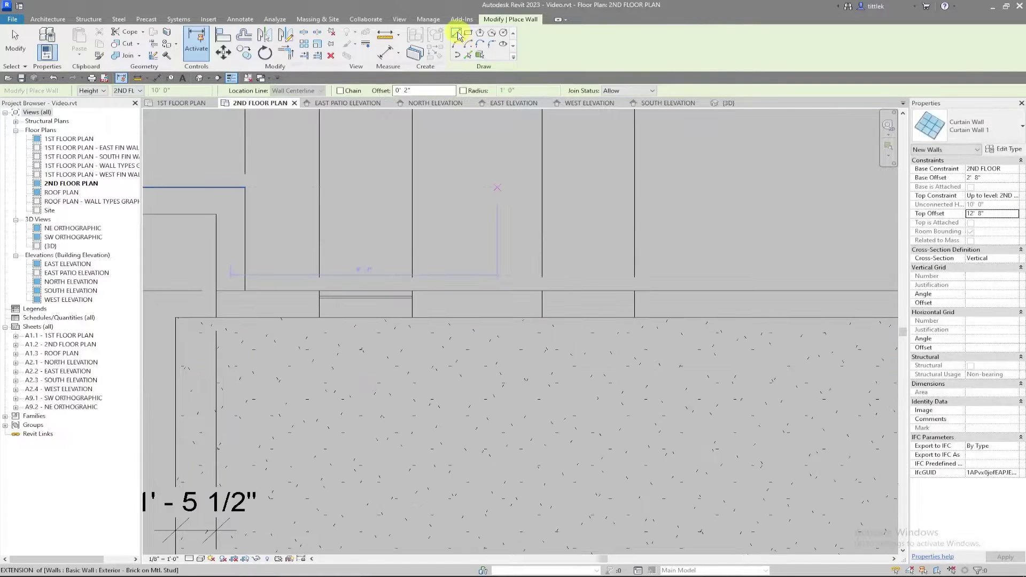
click(456, 34)
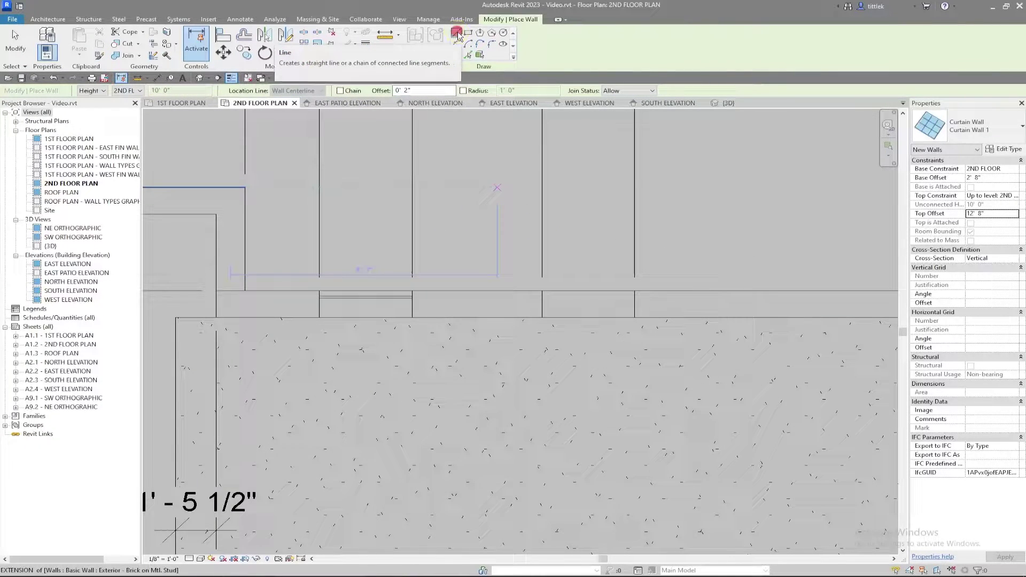
click(542, 304)
click(634, 306)
- Draw a curtain wall across the 6'-8" opening in the north wall and end wall placement
middle_drag(774, 303, 335, 307)
click(640, 307)
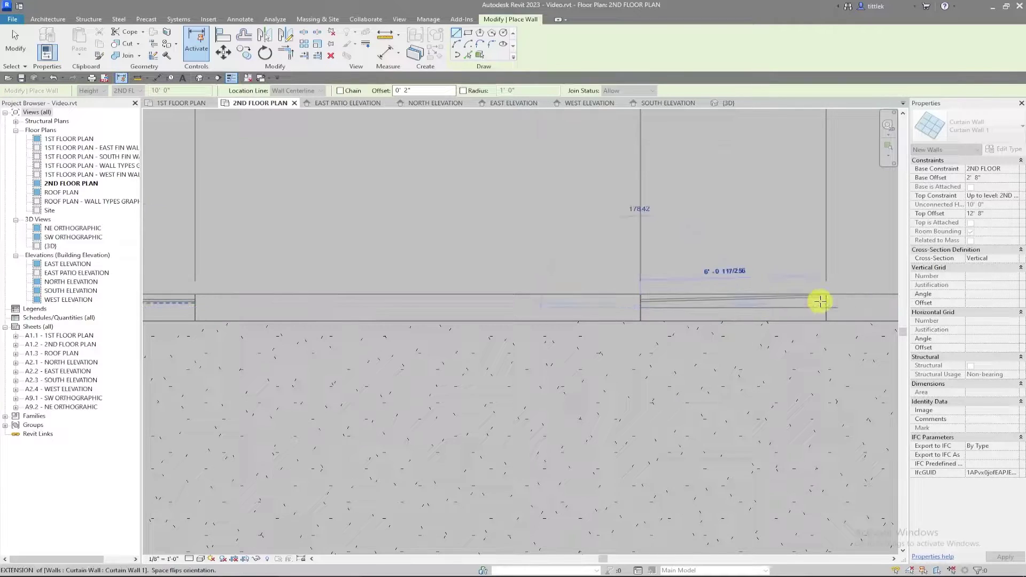
click(825, 305)
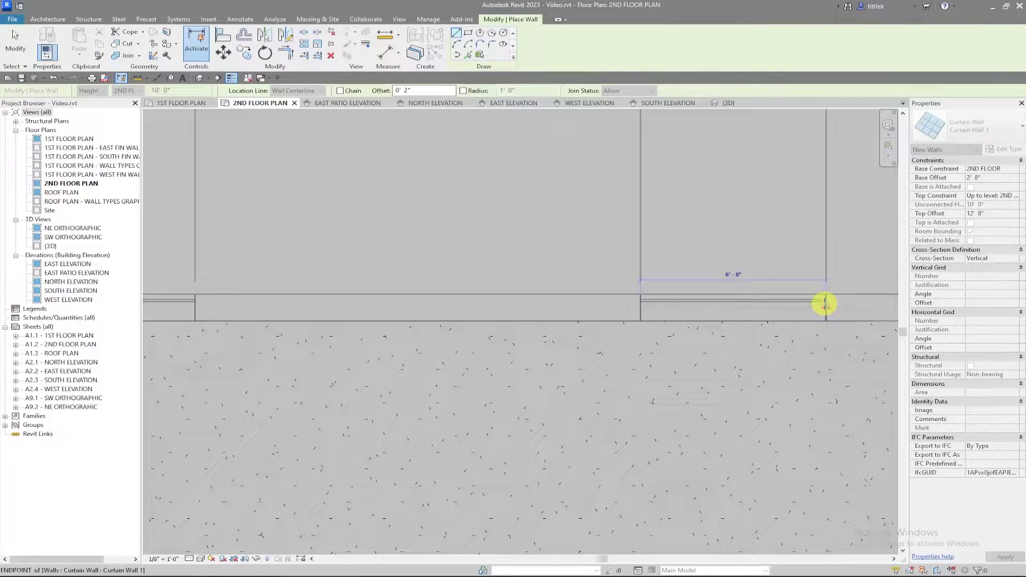
key(Escape)
key(Escape)
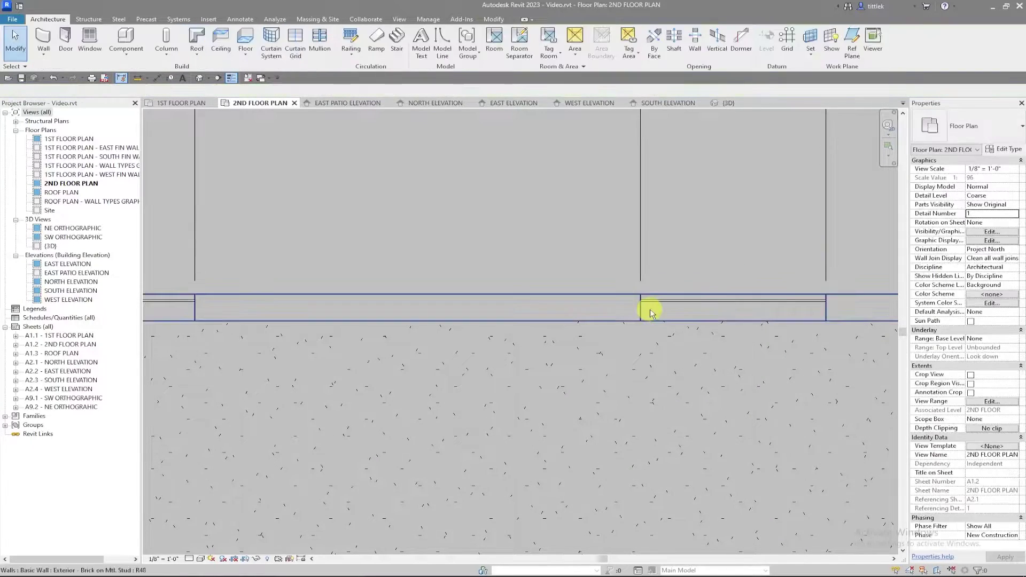
- Examine the curtain wall in the first opening and the position of its glazed panel relative to the wall line
scroll(650, 309, down, 2)
scroll(262, 311, up, 5)
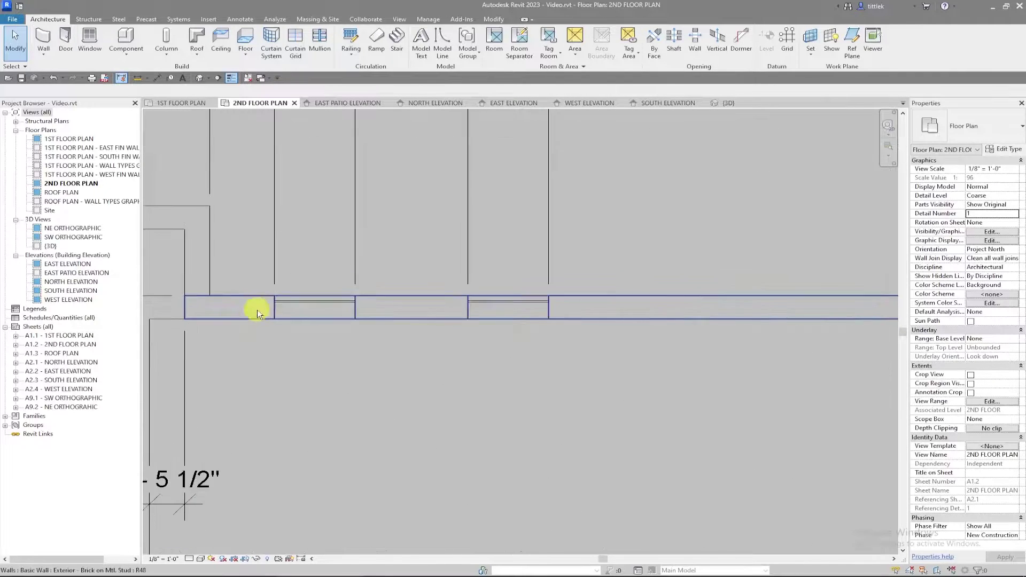
scroll(366, 286, up, 2)
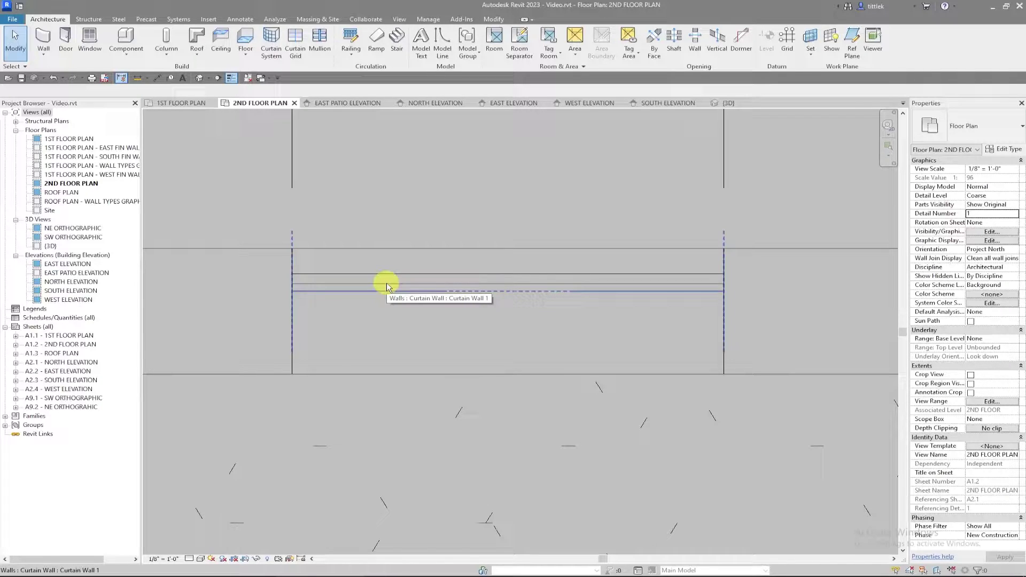
click(462, 295)
key(Escape)
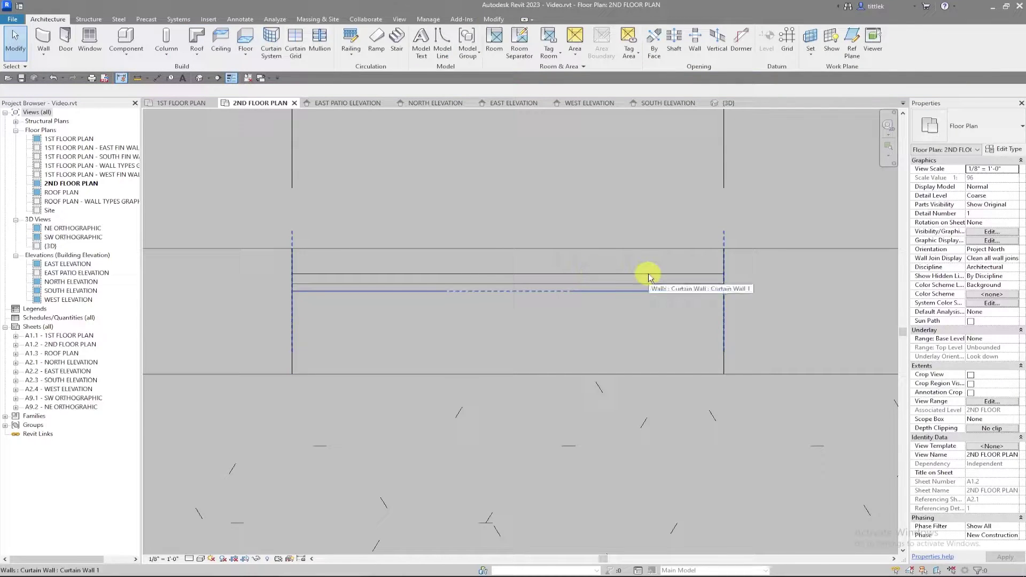
key(Tab)
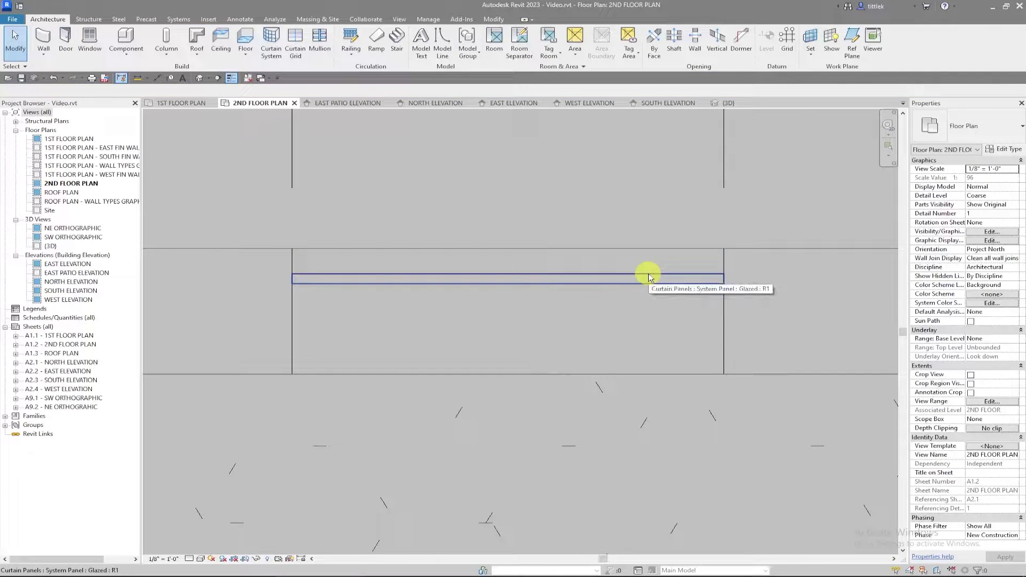
click(648, 274)
key(Escape)
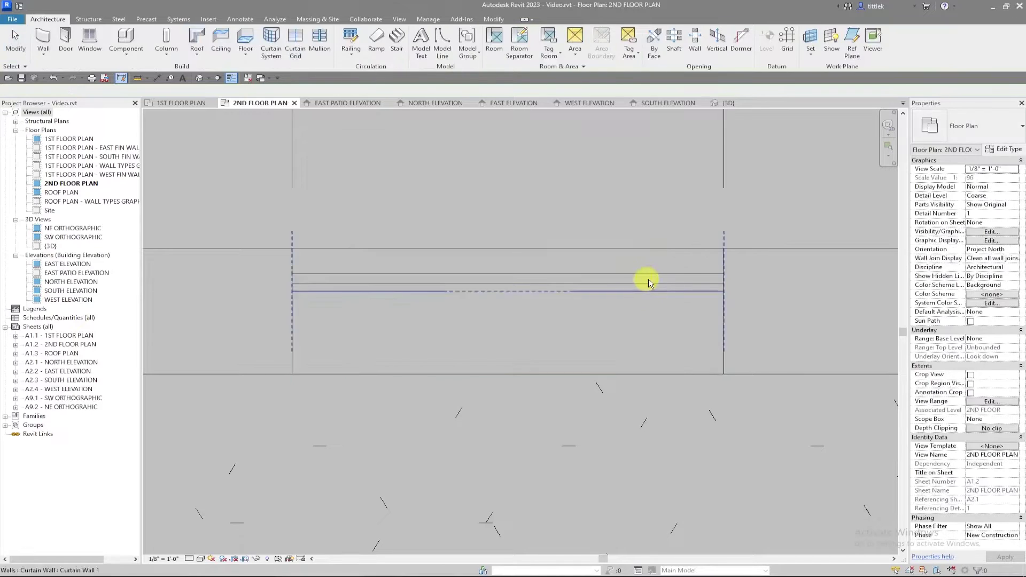
- Change the Offset of the Glazed system panel type to centre the glazing on the curtain wall line
click(684, 292)
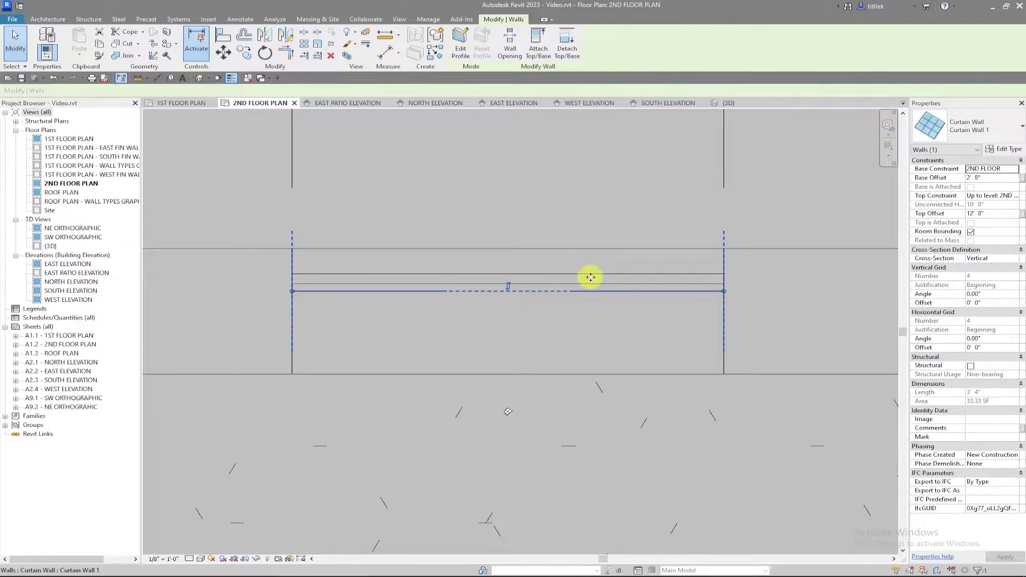
key(Tab)
key(Tab)
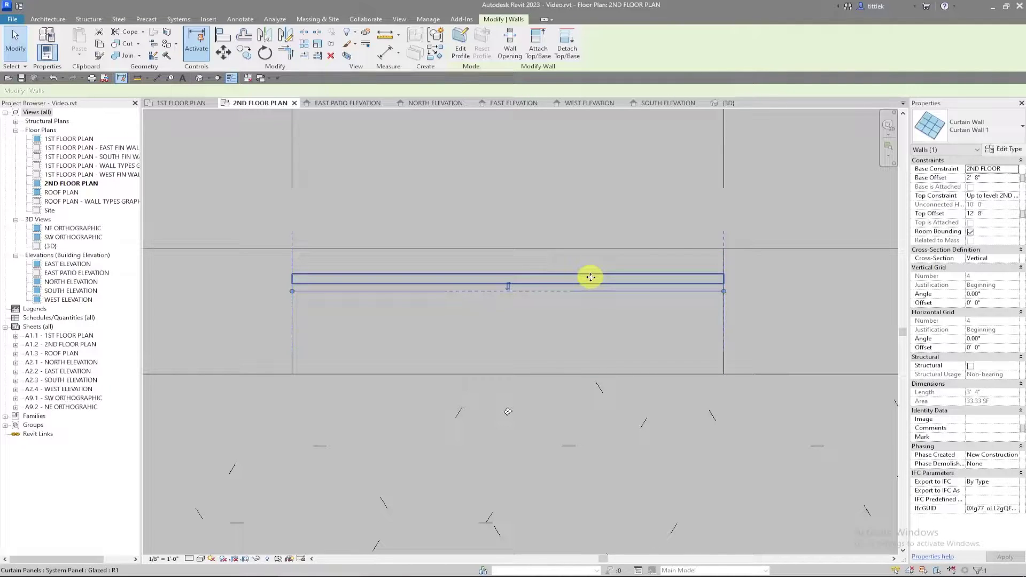
click(591, 278)
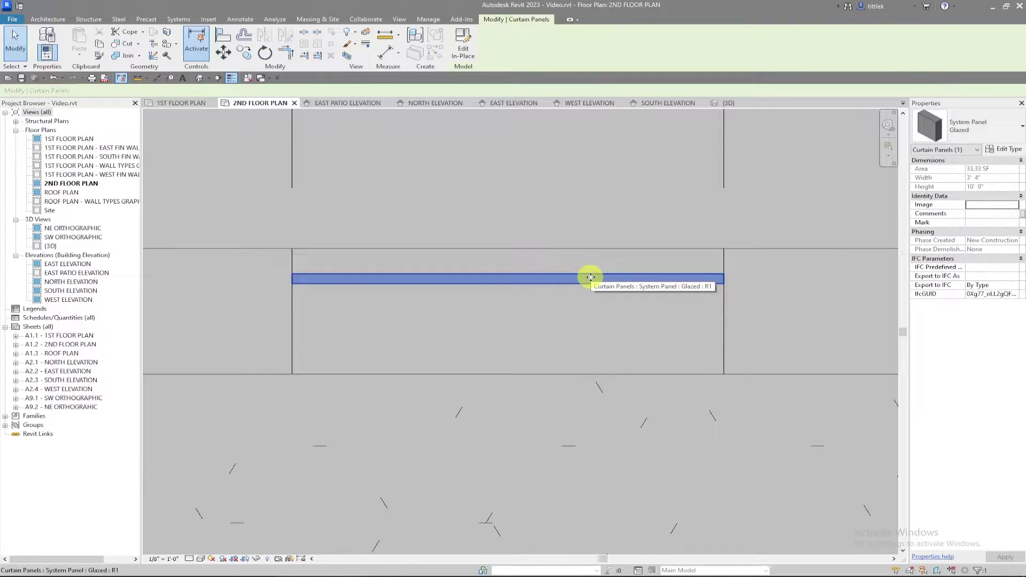
click(1008, 151)
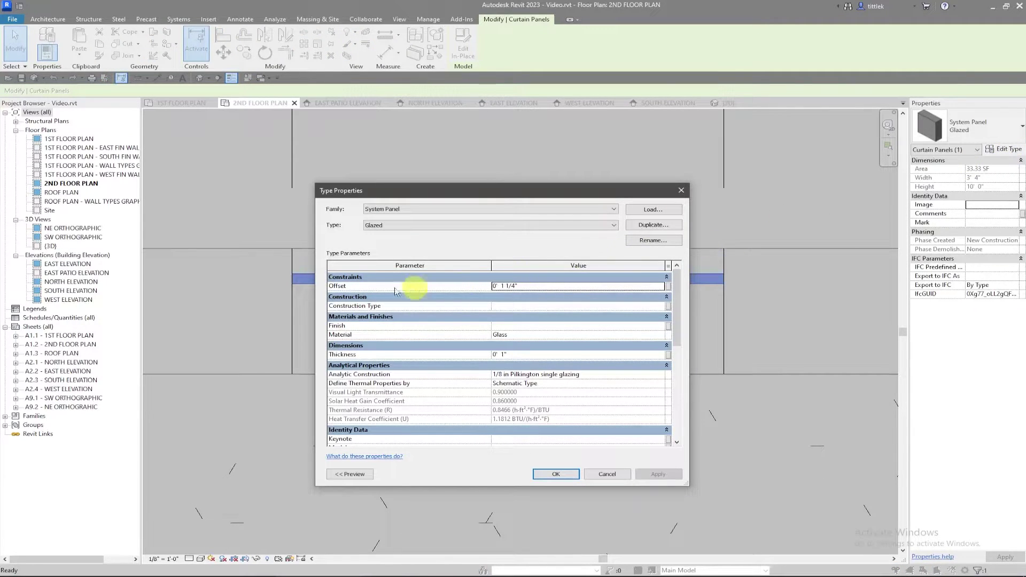
click(551, 286)
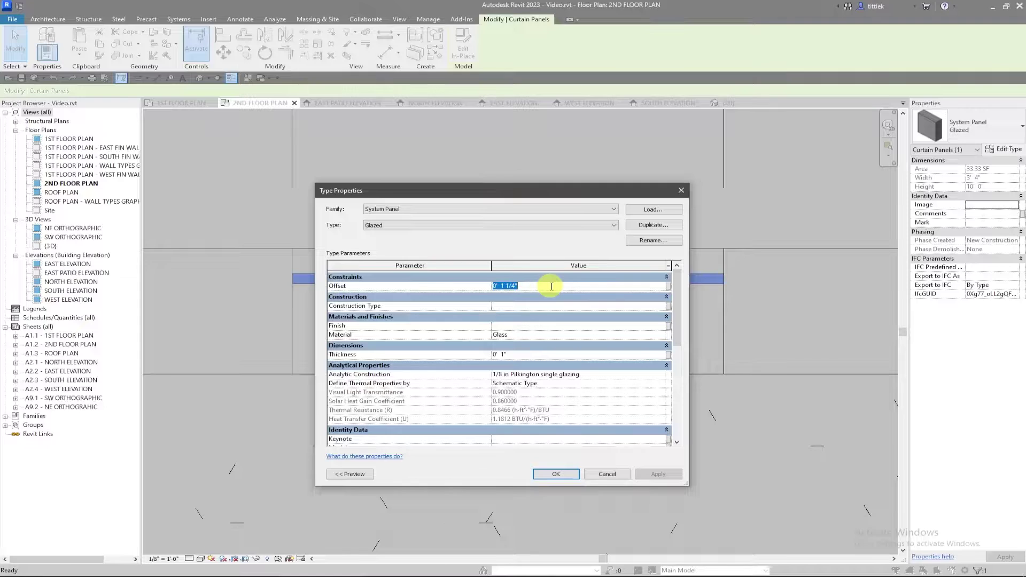
click(545, 475)
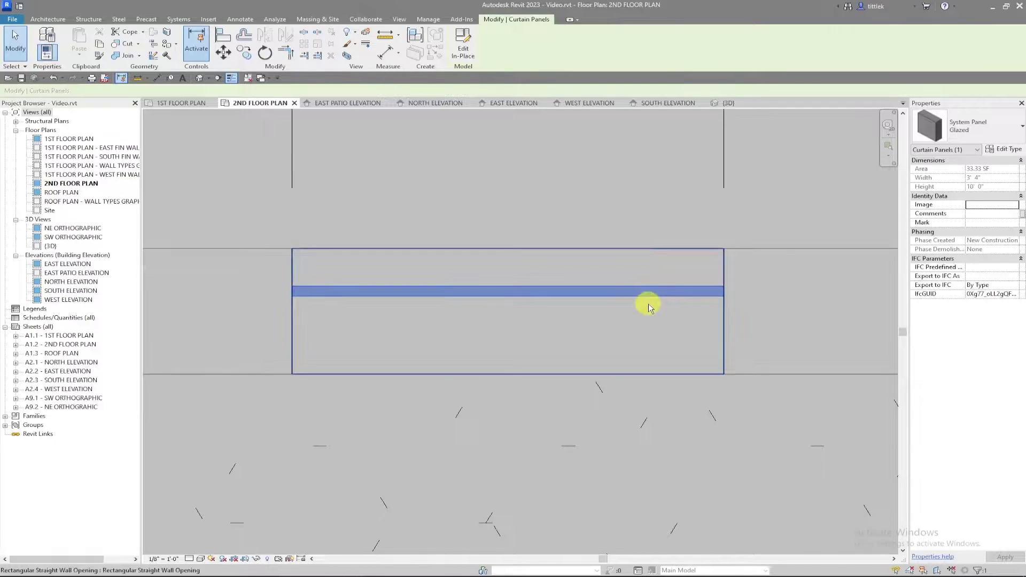
key(Escape)
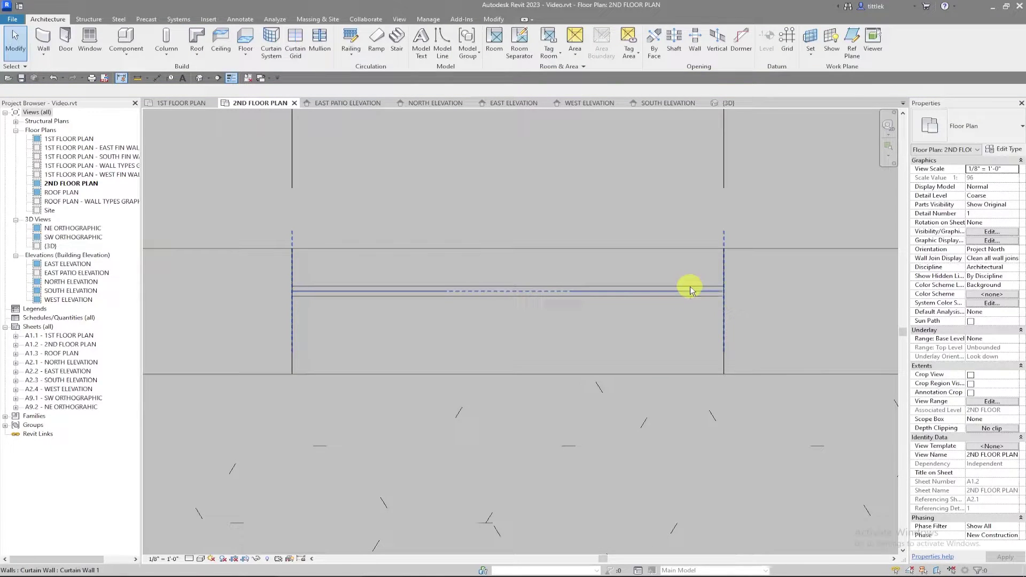
- Check the centred glazing in the three north wall openings, first in plan and then in the 3D view
click(691, 290)
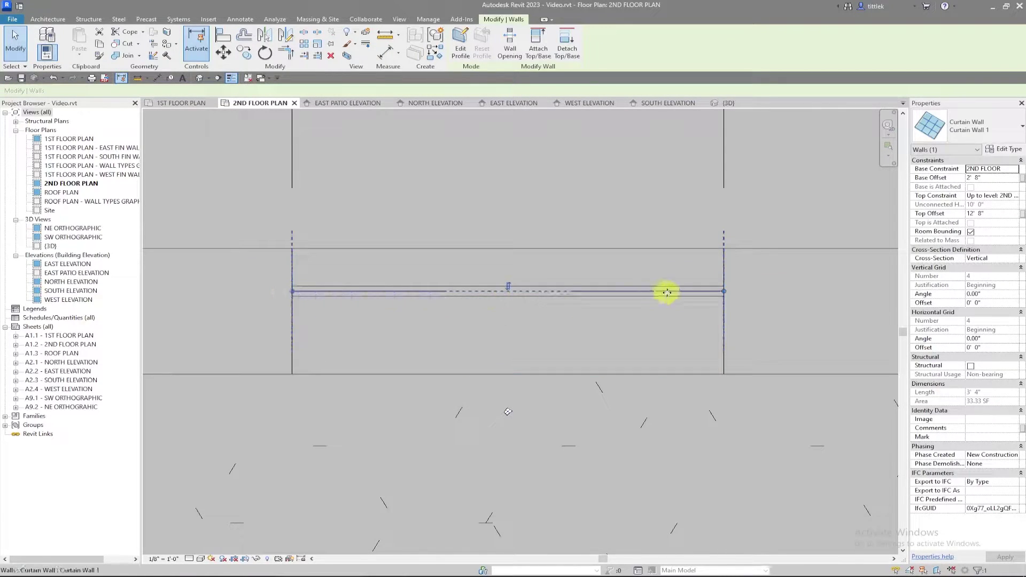
scroll(182, 379, down, 4)
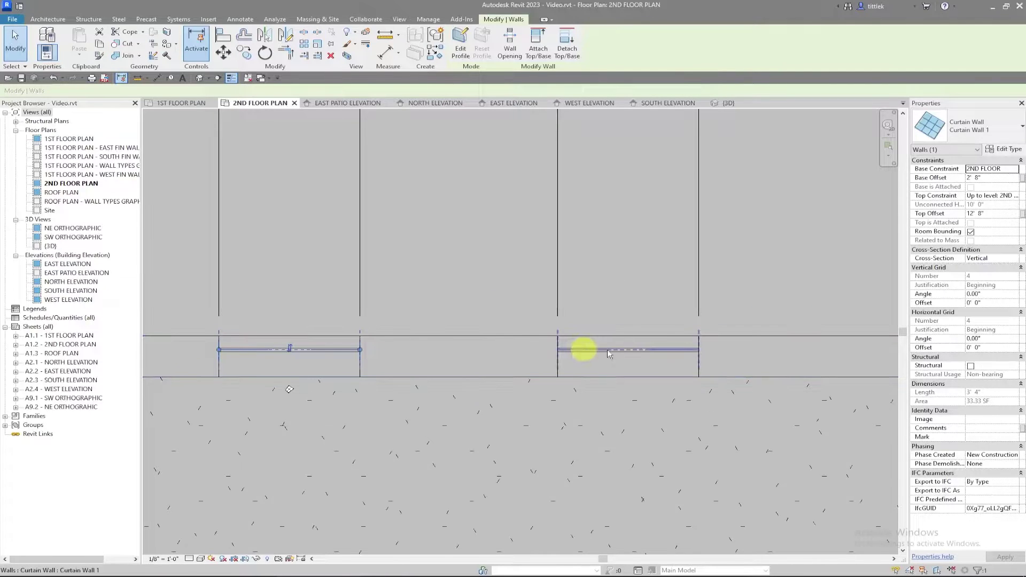
key(Escape)
scroll(617, 350, up, 4)
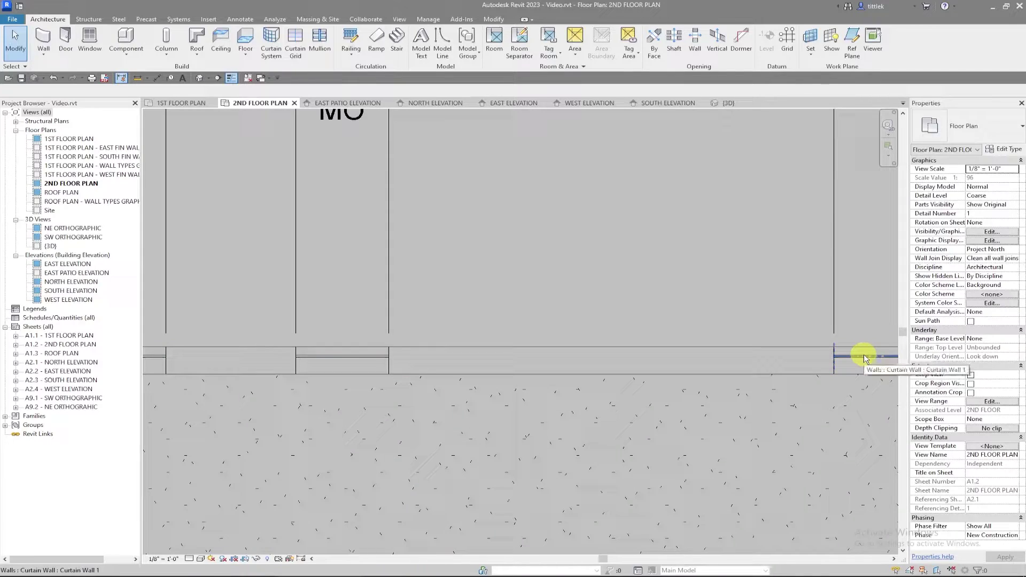
middle_drag(863, 354, 931, 346)
scroll(784, 335, down, 3)
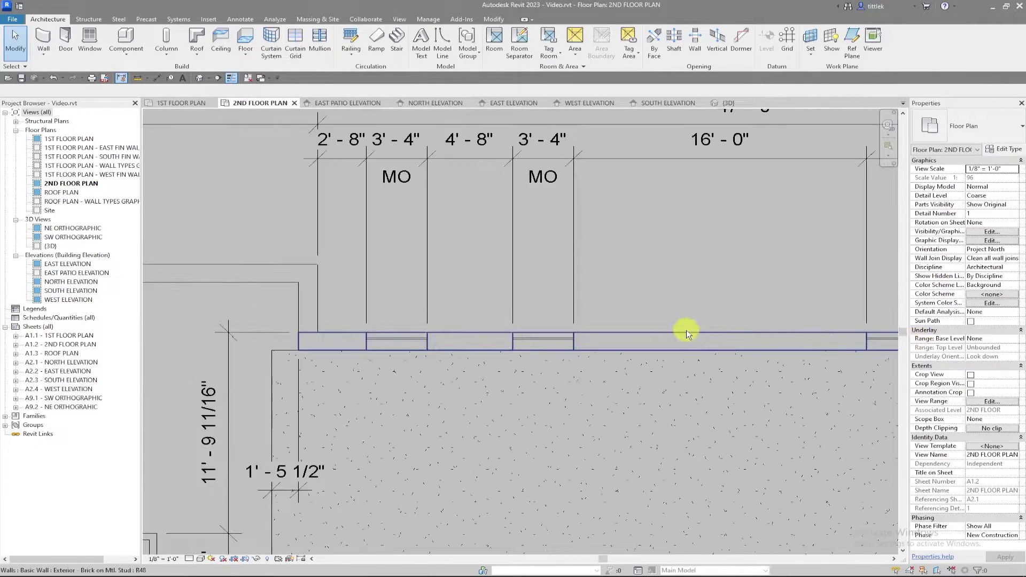
click(740, 103)
shift+middle_drag(700, 419, 360, 368)
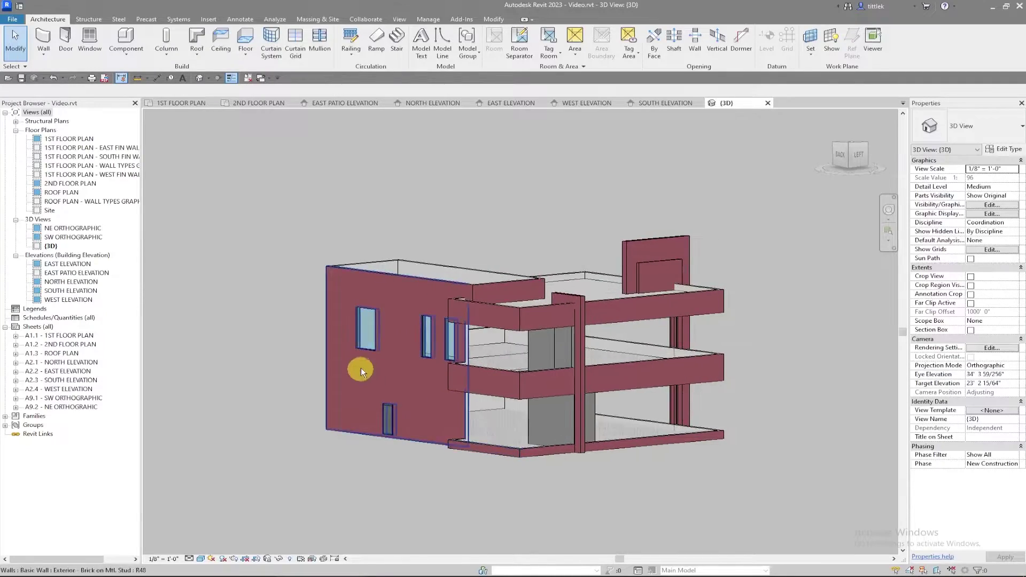
scroll(368, 356, up, 5)
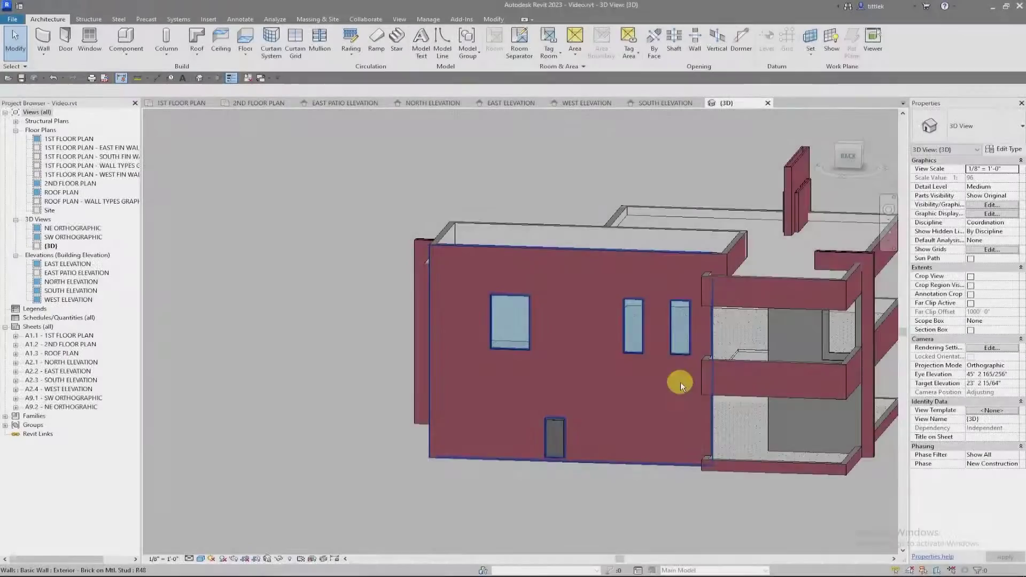
scroll(681, 383, up, 4)
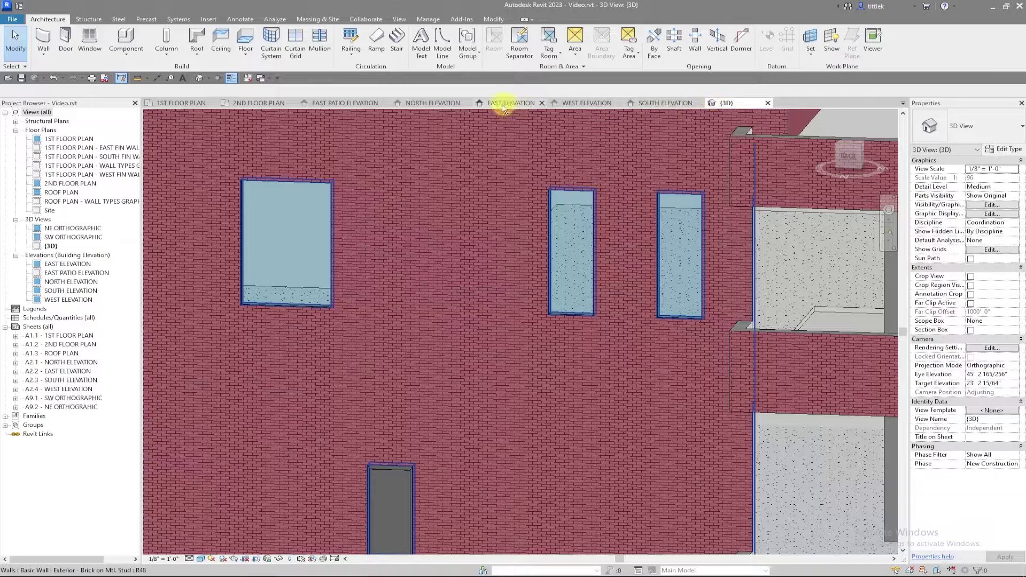
- Open the north elevation and set its visual style to Consistent Colors, focusing on the three second-floor windows
click(401, 104)
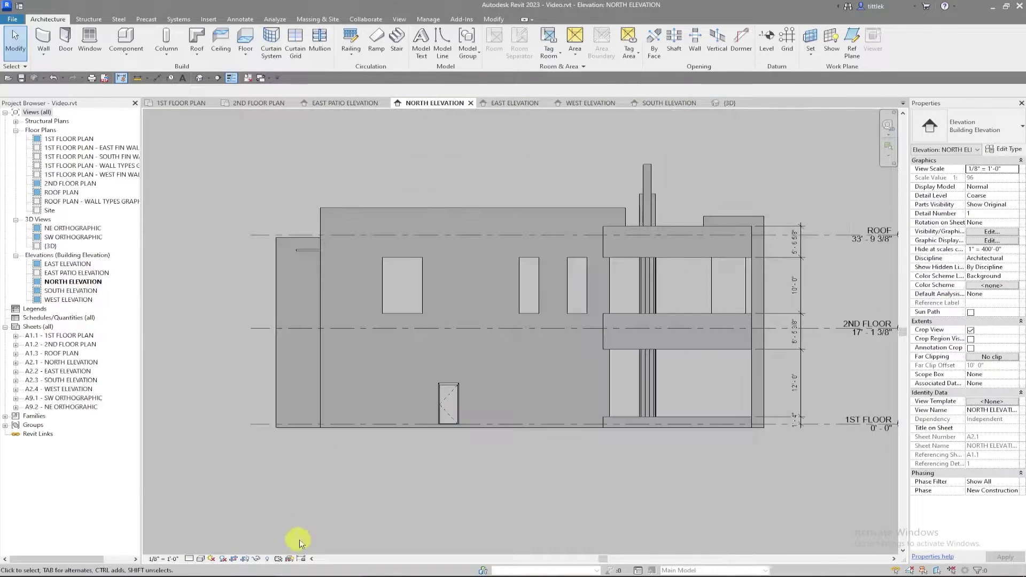
click(201, 558)
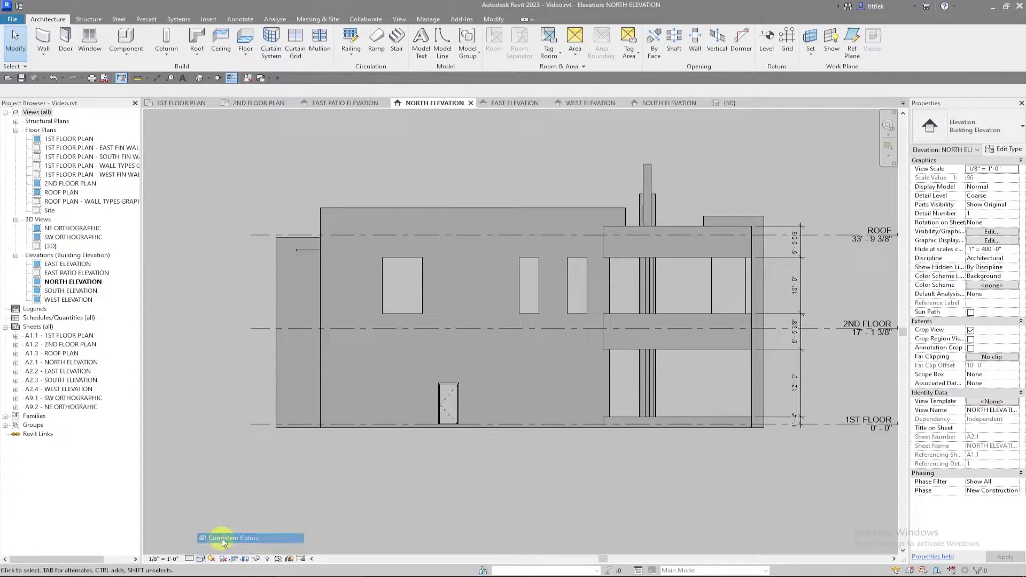
click(222, 538)
scroll(556, 308, up, 2)
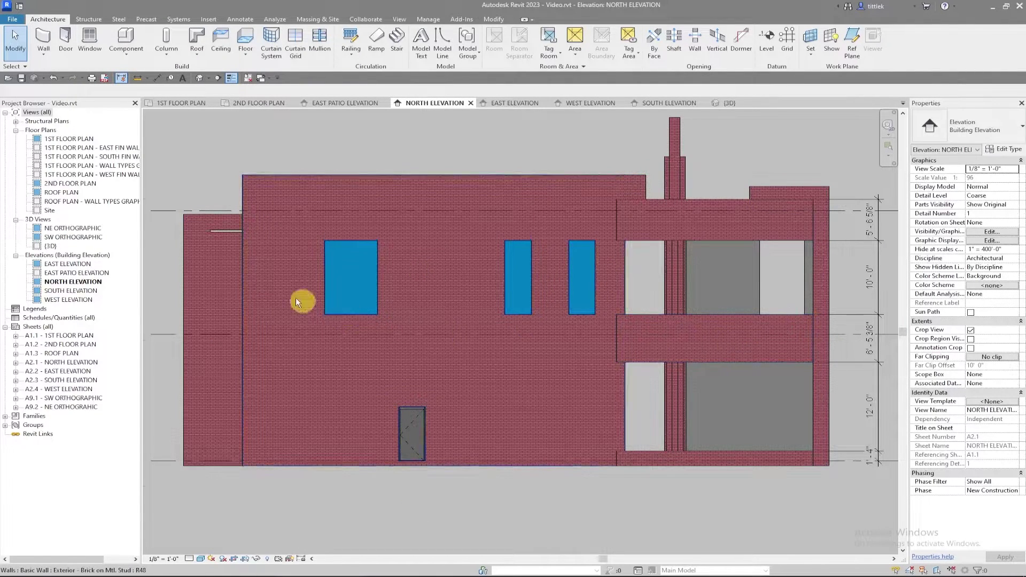
scroll(296, 297, up, 1)
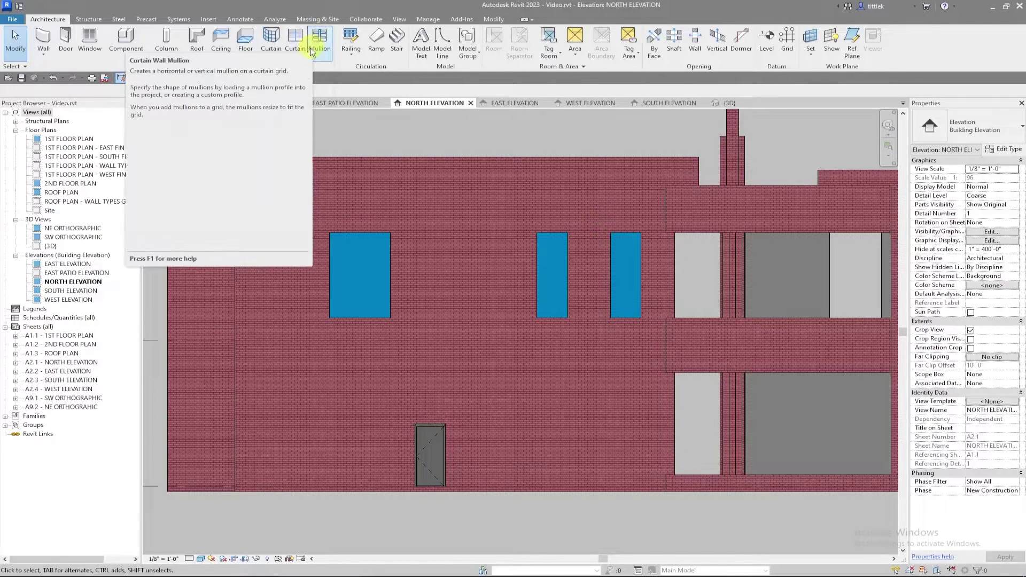
scroll(558, 284, up, 3)
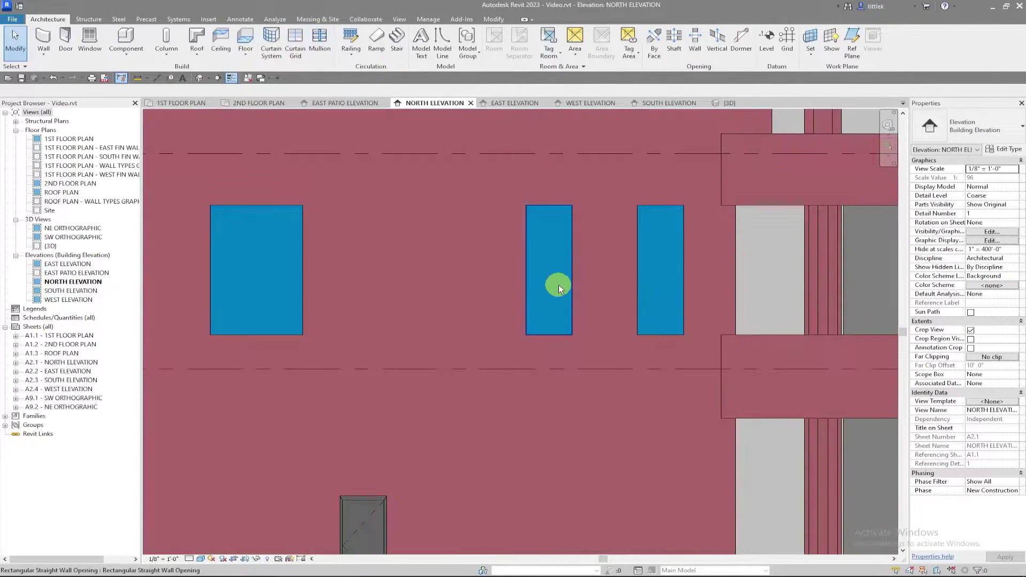
- Start placing rectangular mullions and set the 2.5" x 5" type's thickness to 4" and its width on both sides to 1"
scroll(637, 287, down, 3)
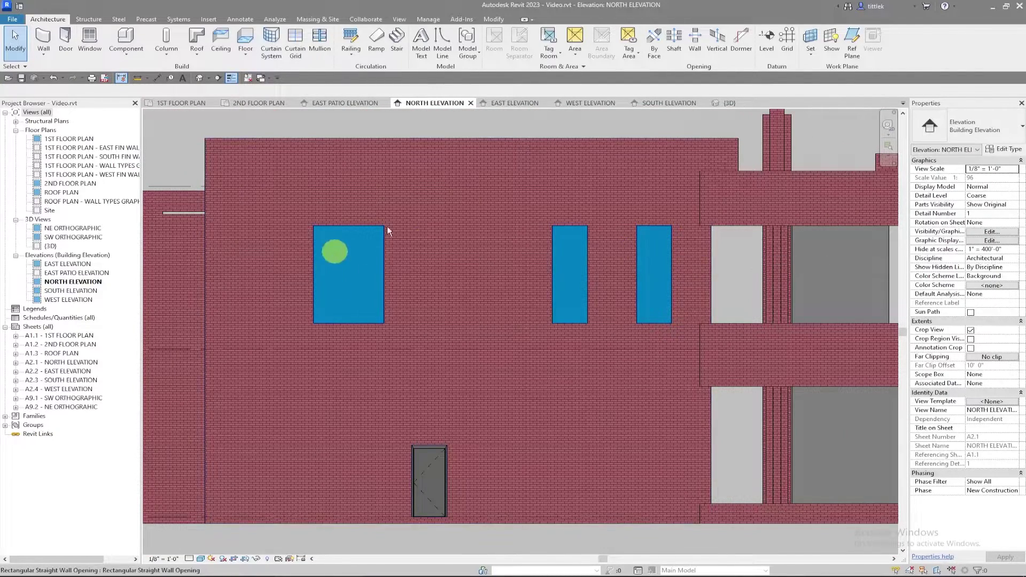
scroll(746, 283, up, 3)
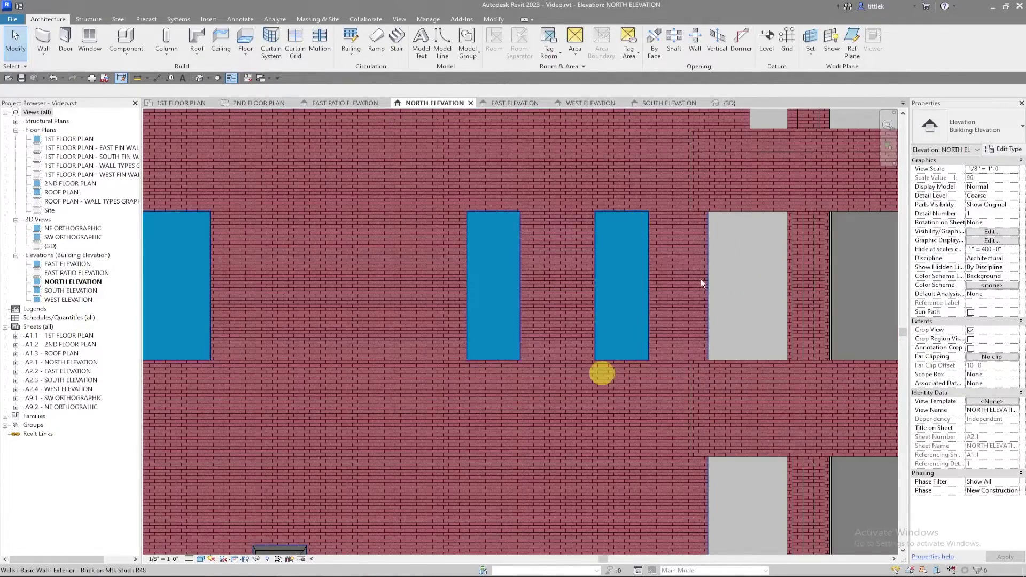
scroll(670, 228, up, 2)
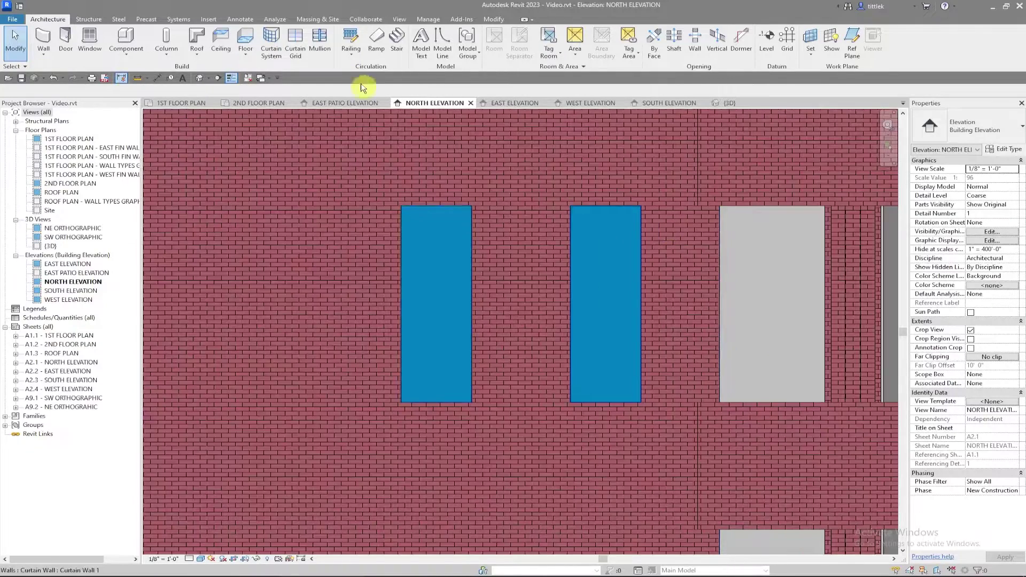
click(323, 40)
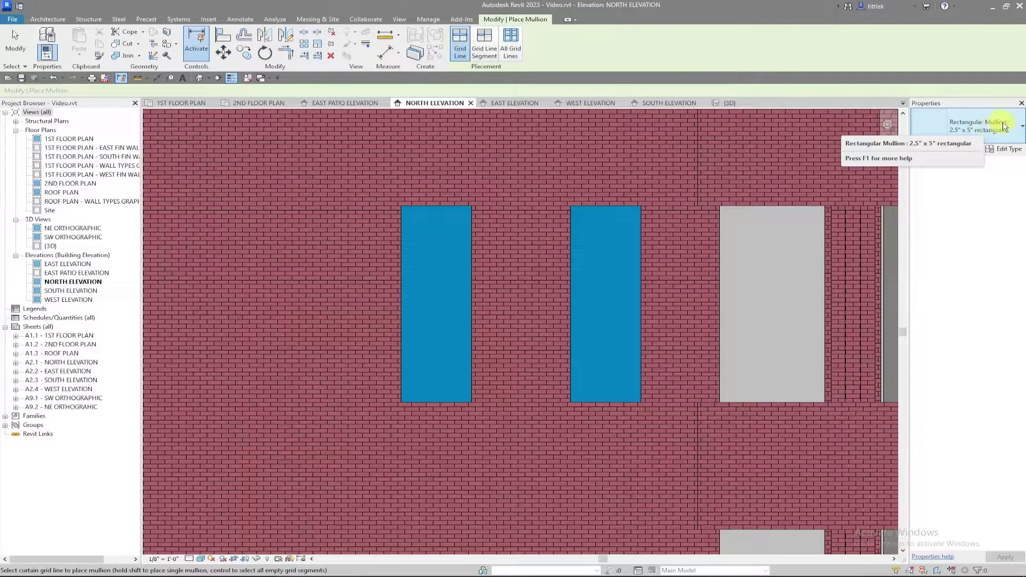
click(1004, 149)
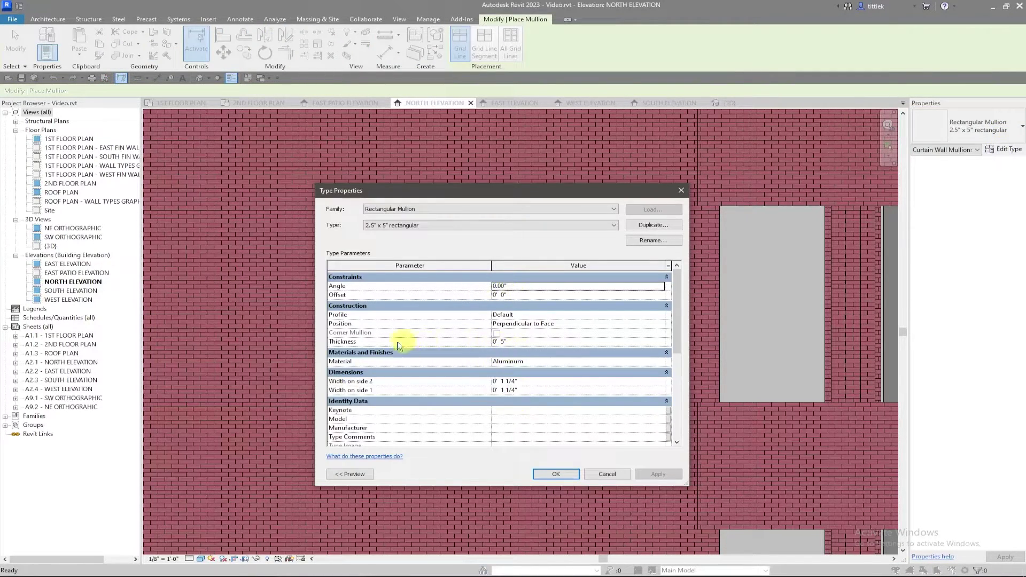
click(533, 344)
text(4)
key(Return)
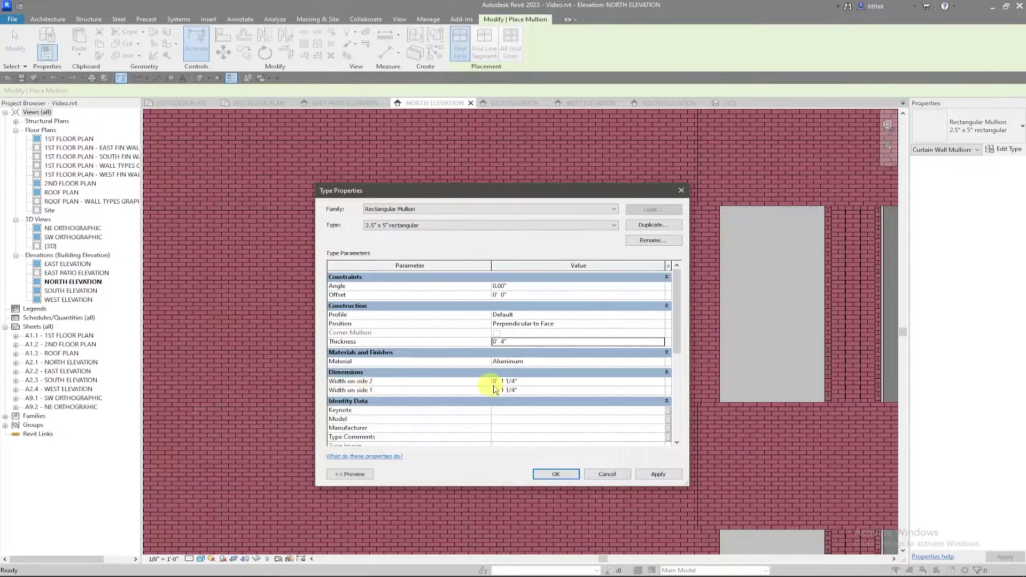
click(527, 382)
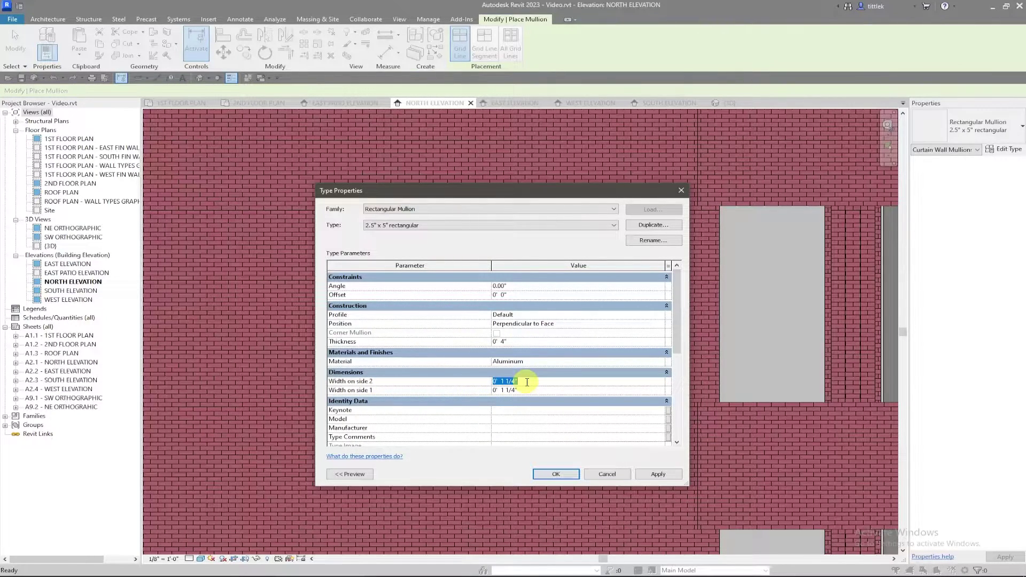
click(527, 389)
key(Return)
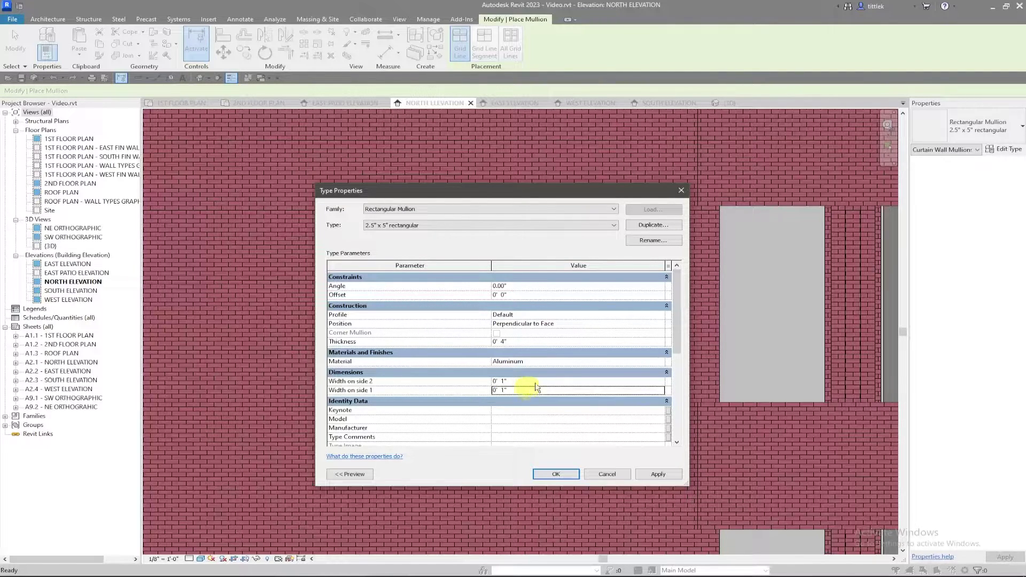
- Rename the mullion type to 2" X 4.5" rectangular and set its thickness to 4.5"
click(646, 242)
text(2" X 4.5" rectangular)
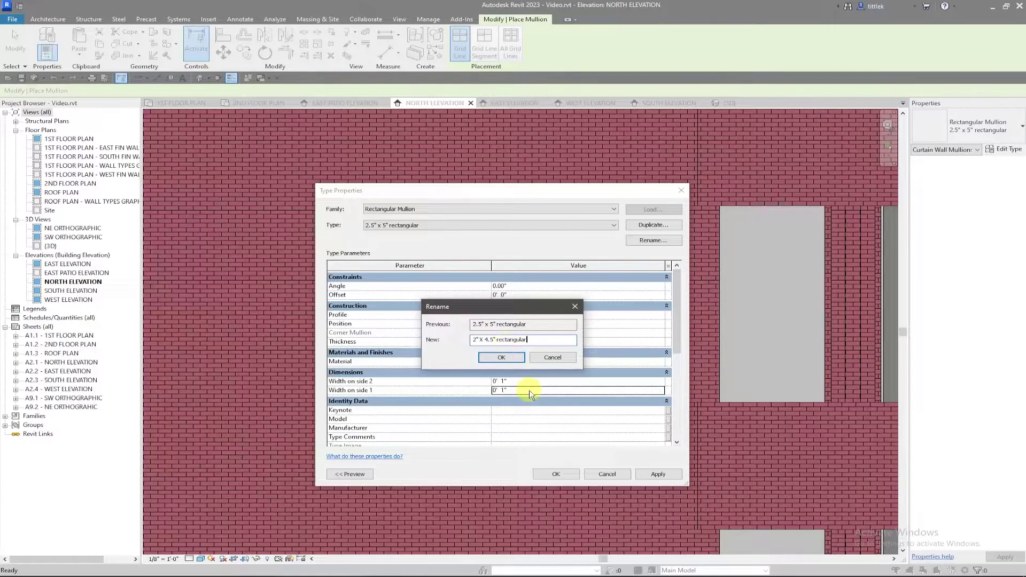
click(501, 357)
click(524, 340)
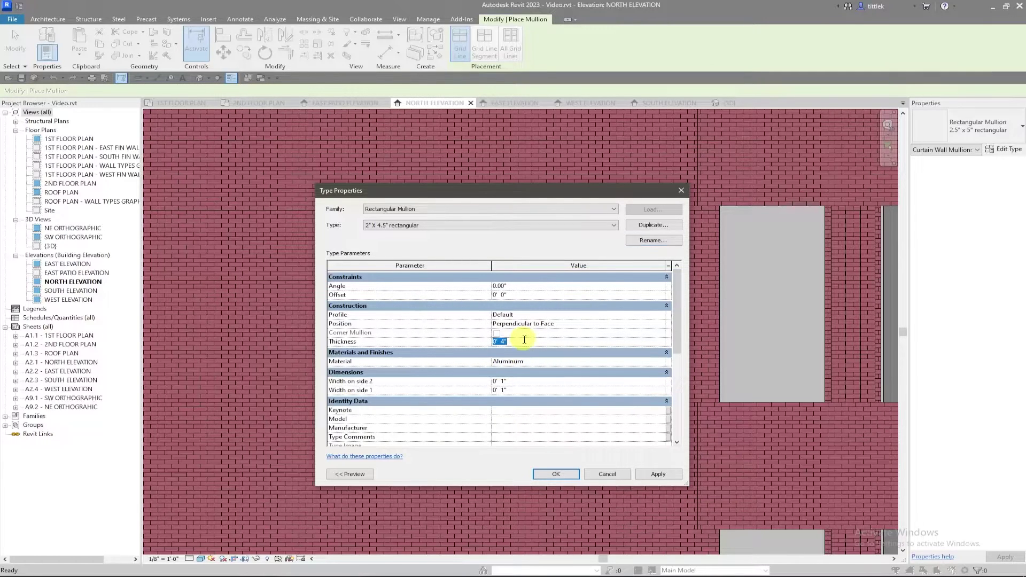
text(4.5")
click(563, 472)
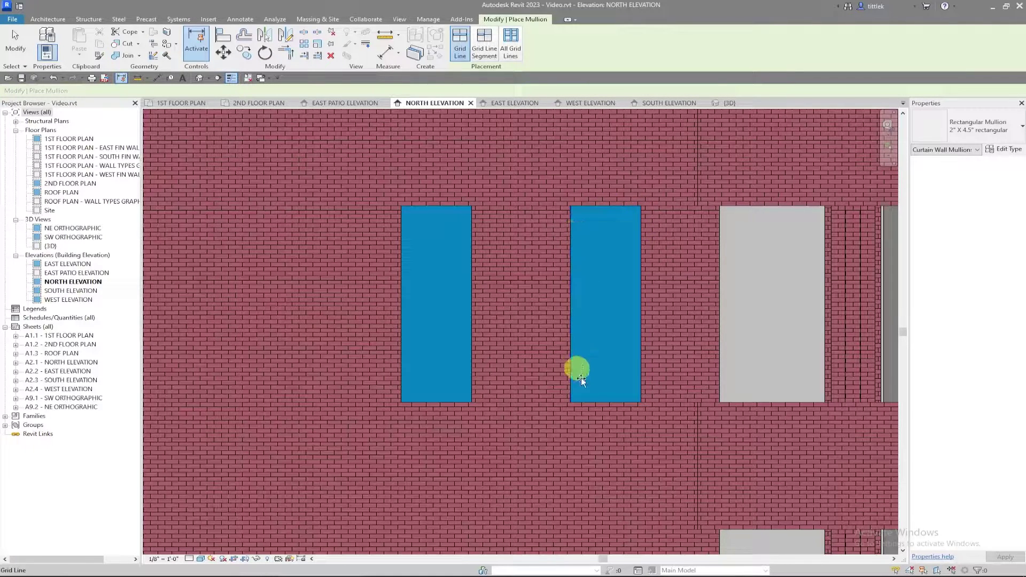
- Place 2" X 4.5" mullions one edge at a time around the narrow second-floor window nearest the patio
click(640, 369)
click(609, 207)
click(576, 251)
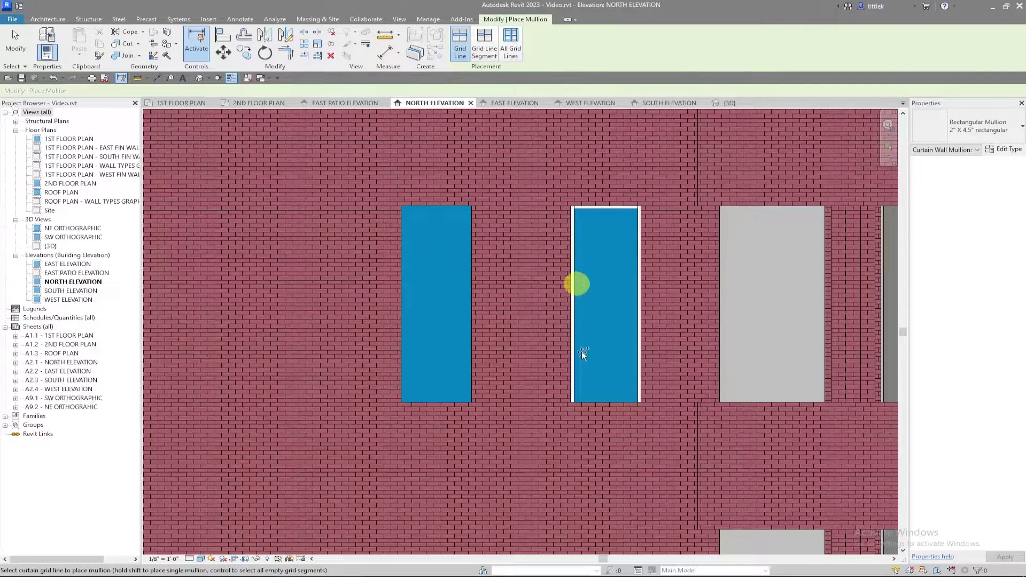
click(599, 401)
scroll(551, 449, down, 2)
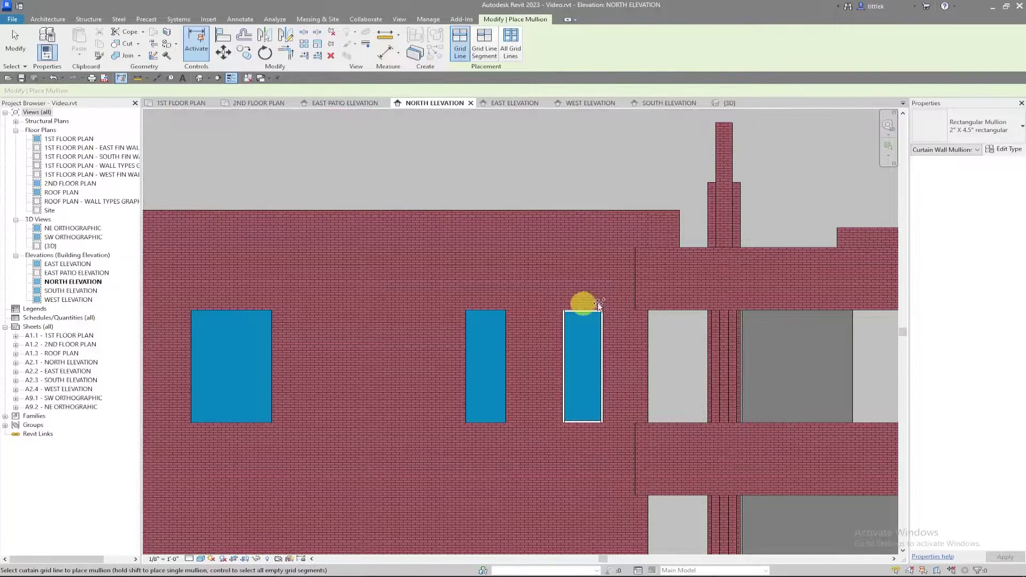
- Frame the other narrow window and the large window with mullions, using the All Grid Lines placement
scroll(410, 406, up, 2)
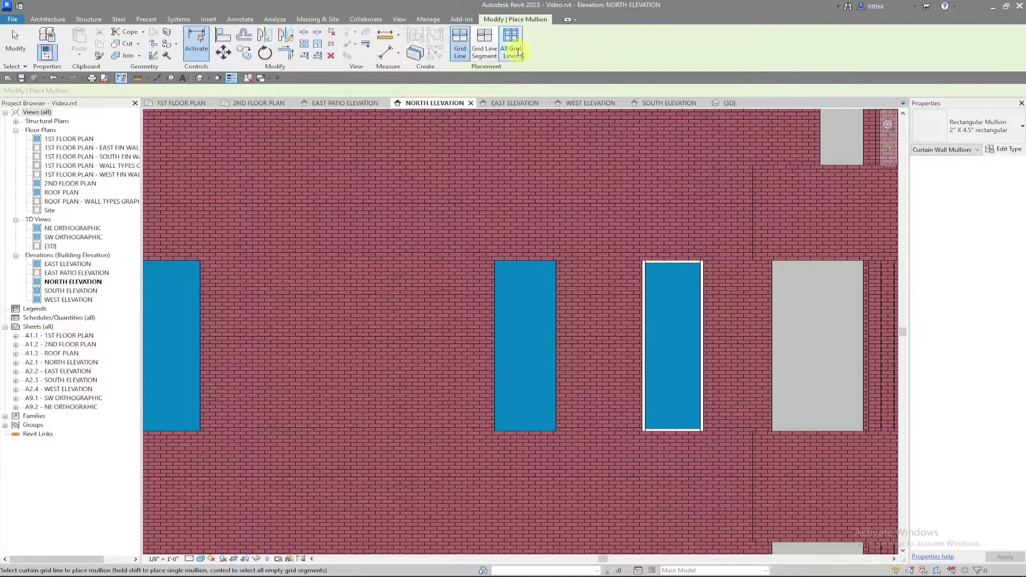
click(516, 51)
click(515, 267)
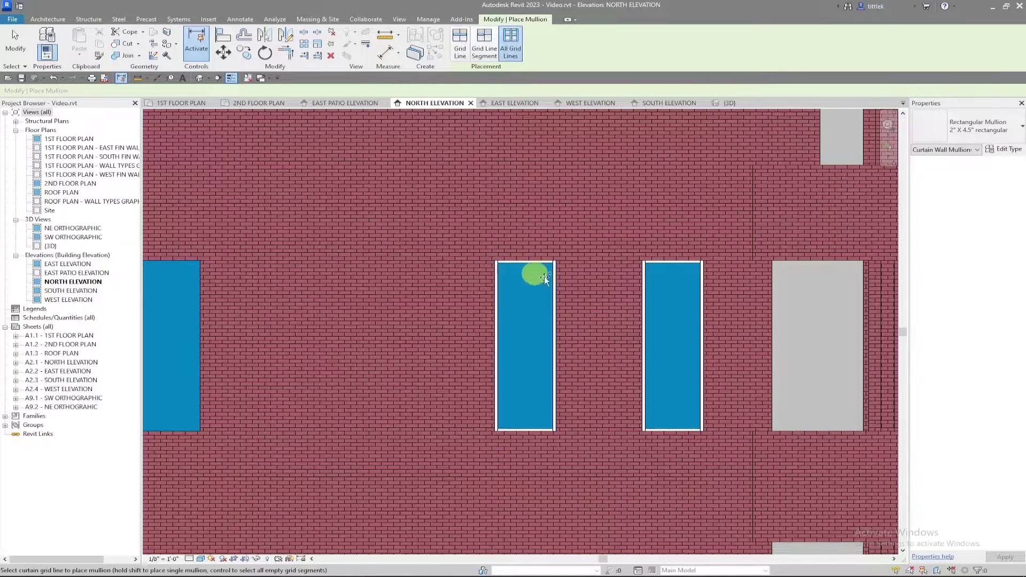
scroll(665, 419, down, 2)
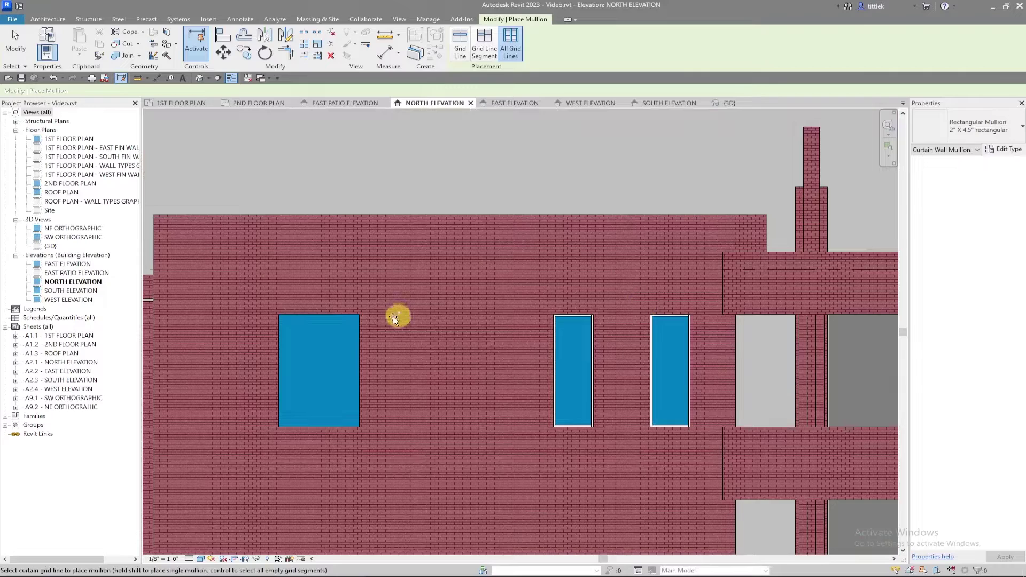
click(334, 321)
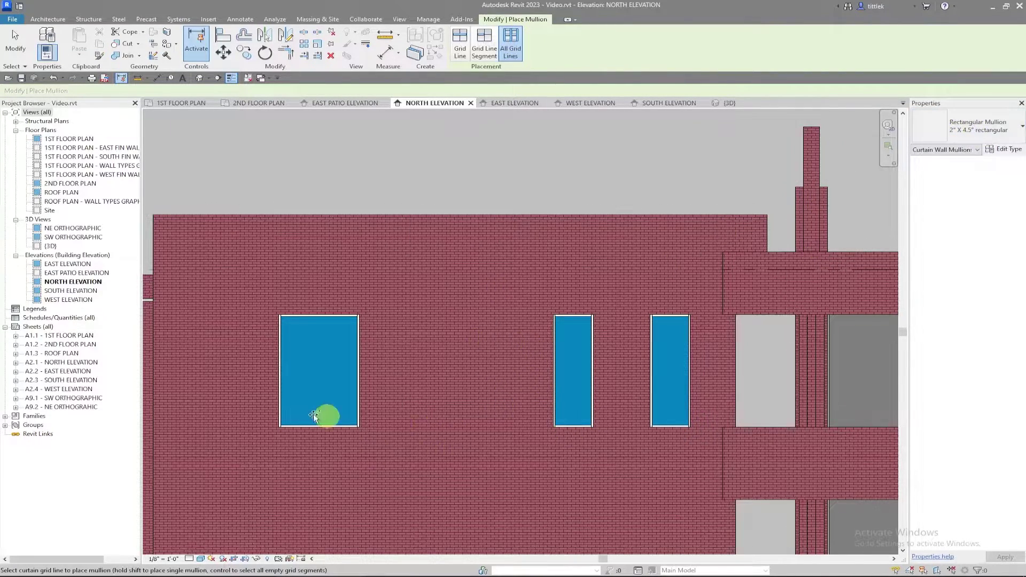
- In the first floor plan, set up a chained curtain wall with base offset 1' 4", top constraint Up to level: 1ST FLOOR and top offset 13' 4"
scroll(308, 413, down, 5)
scroll(703, 381, up, 3)
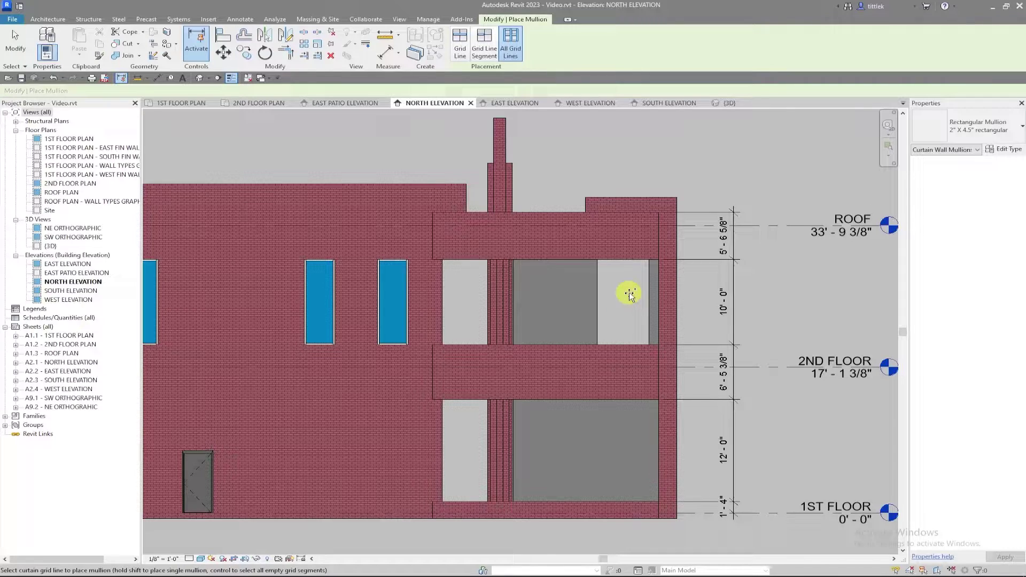
click(162, 102)
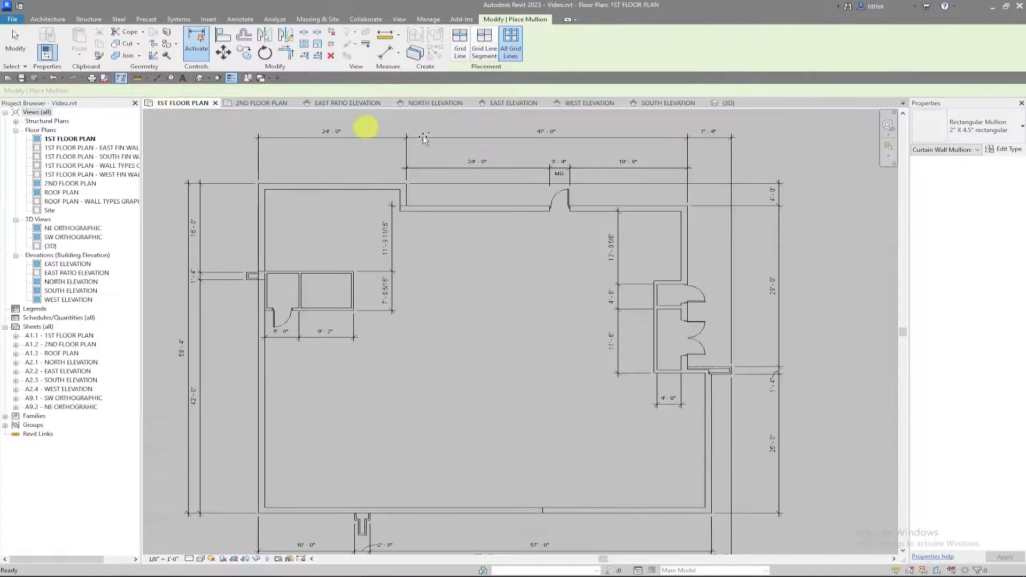
scroll(219, 172, up, 3)
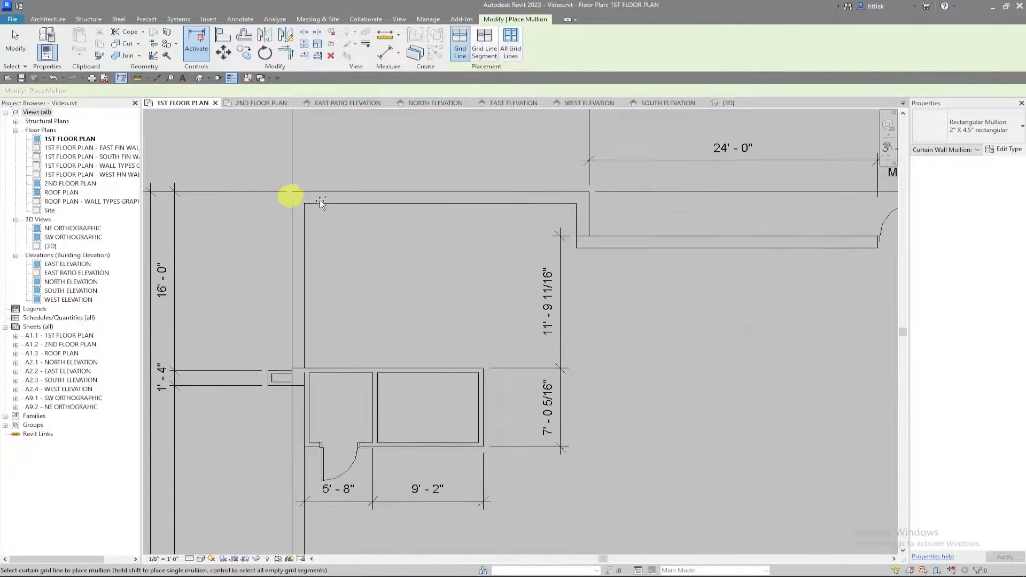
scroll(304, 199, up, 1)
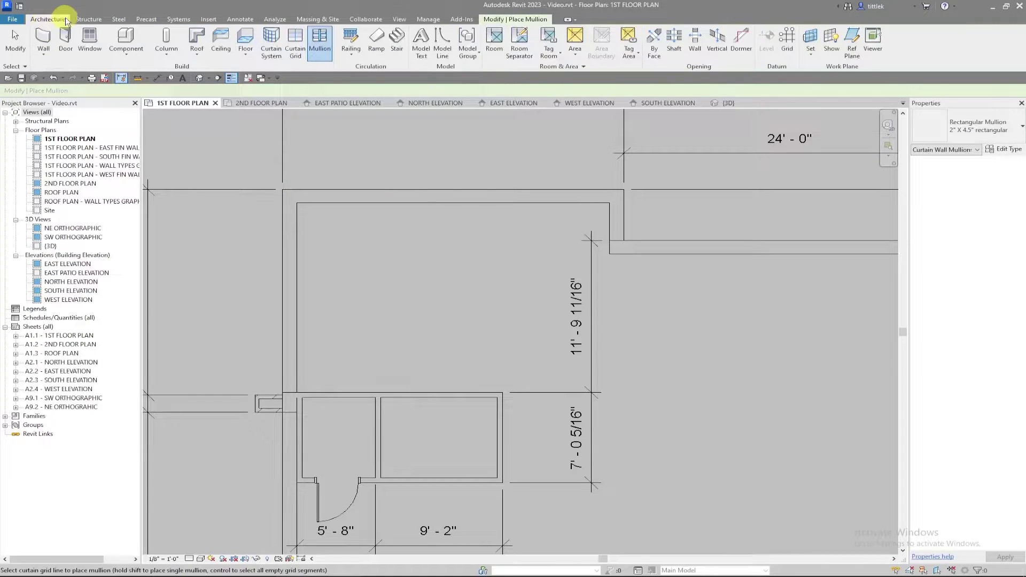
click(50, 39)
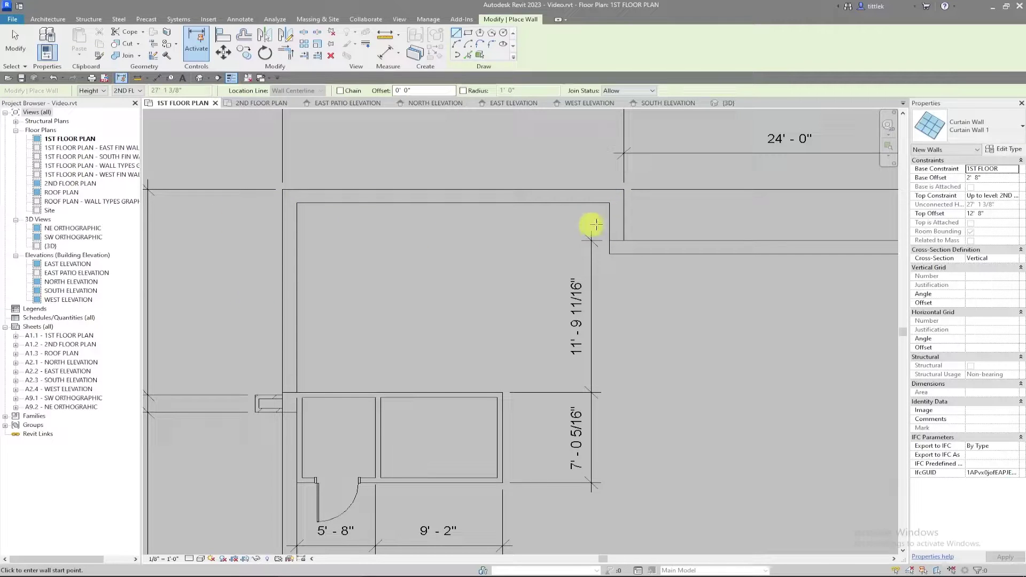
scroll(621, 187, up, 2)
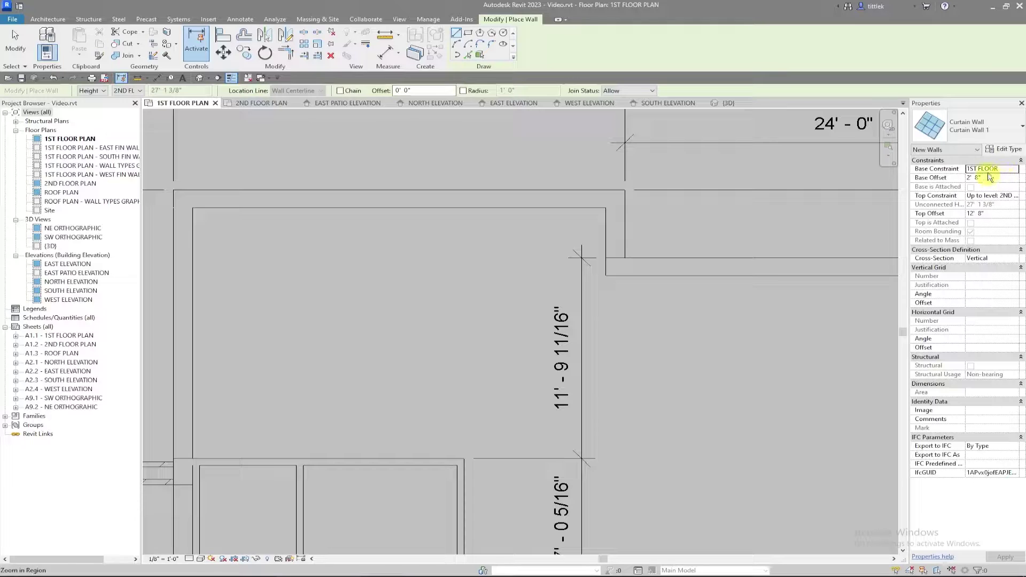
click(993, 179)
text(1' 4)
click(1014, 197)
click(1014, 196)
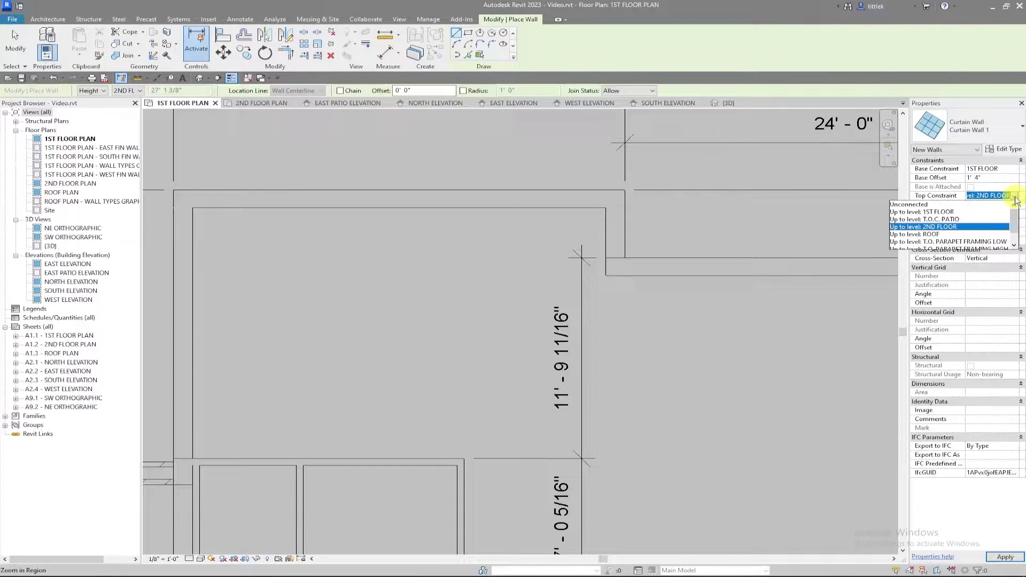
click(940, 212)
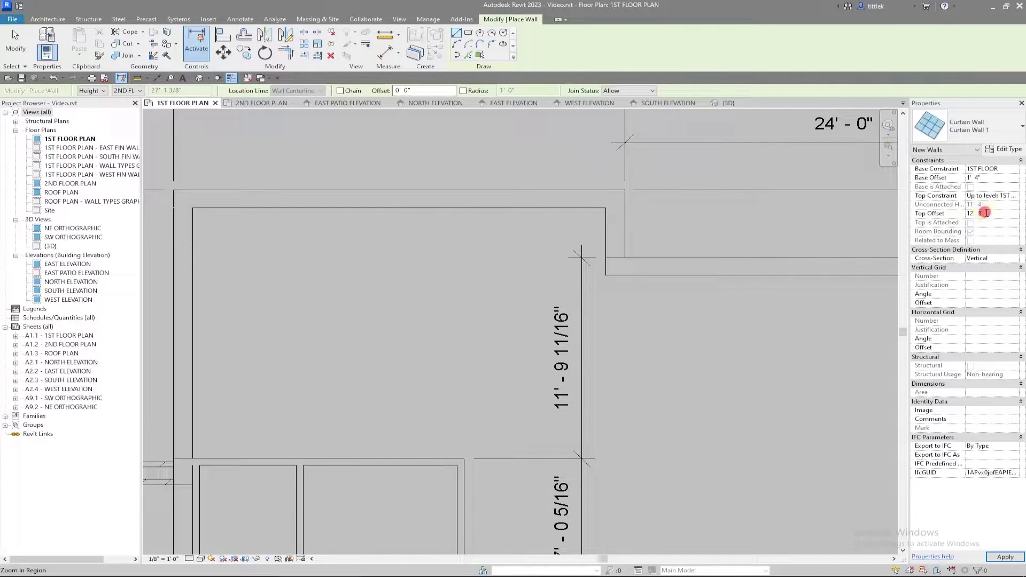
text(13)
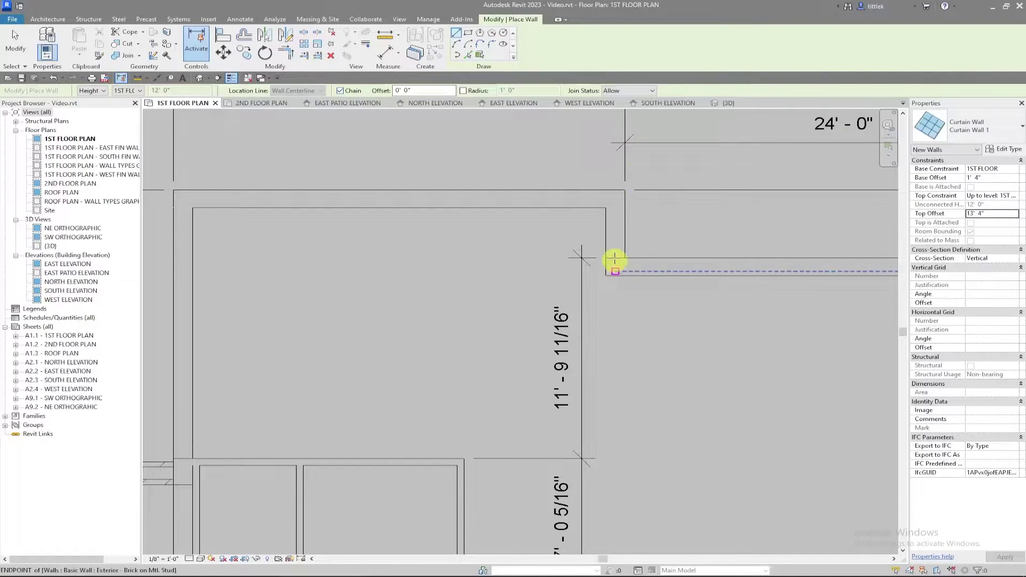
- Draw the curtain wall along the centrelines of the short return, north and west walls around the northwest corner, ending at the west fin wall
click(615, 259)
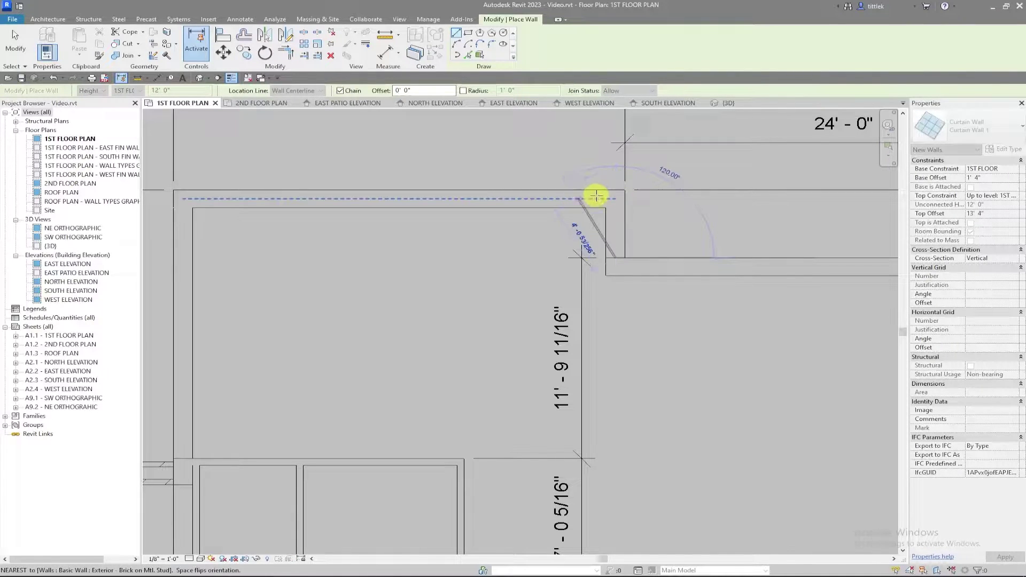
click(614, 200)
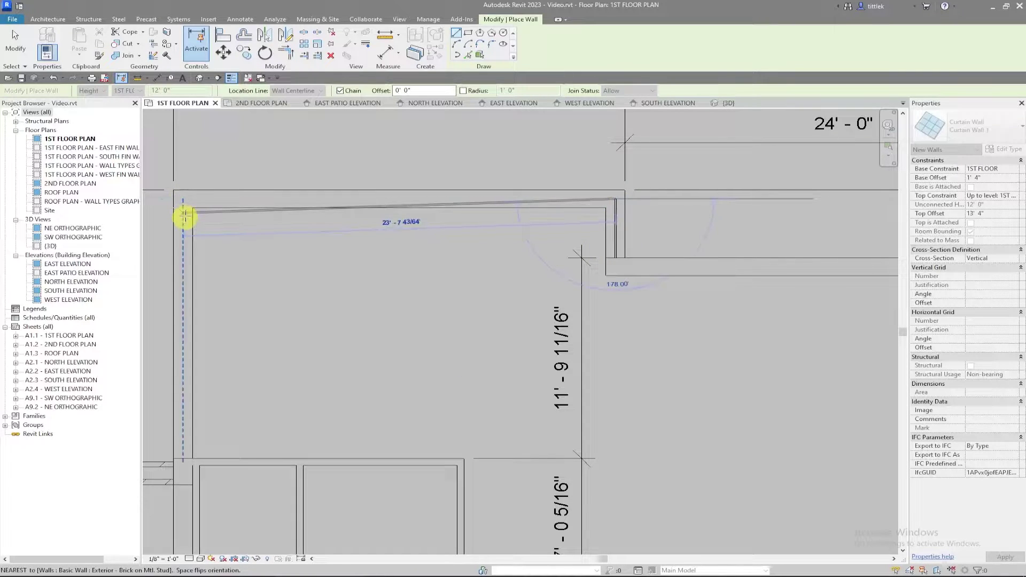
click(182, 199)
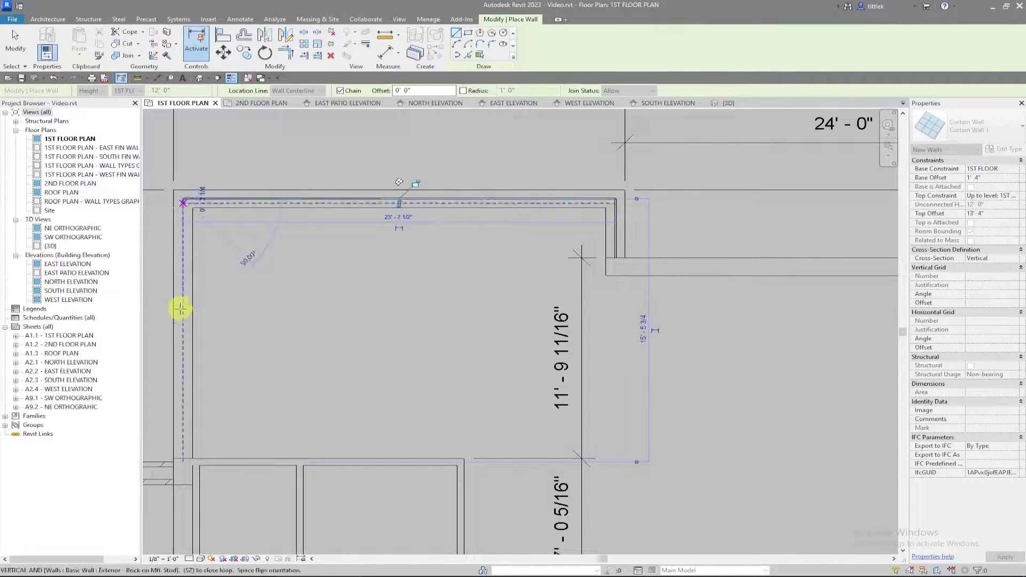
middle_drag(206, 274, 459, 141)
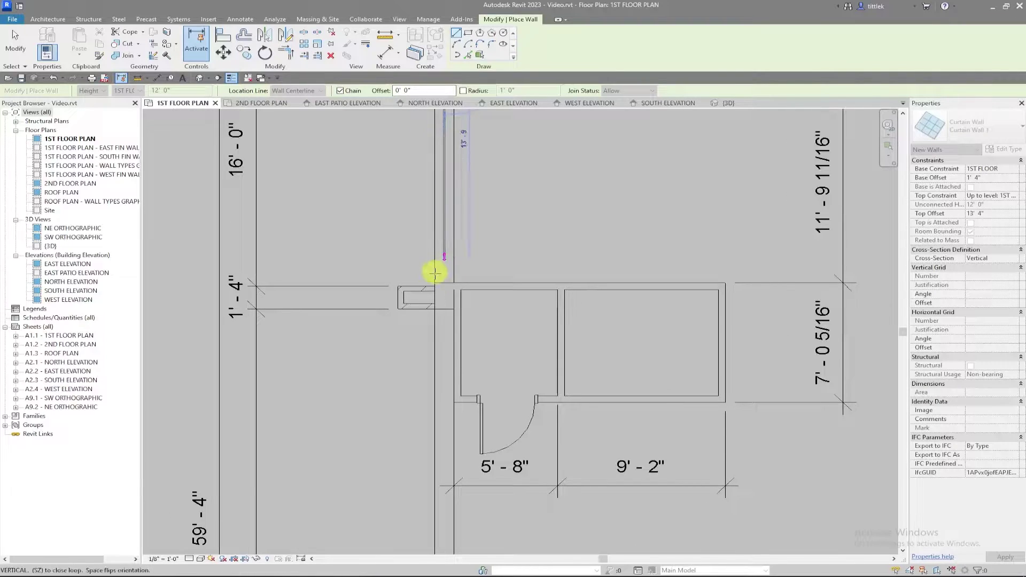
scroll(440, 276, up, 3)
scroll(439, 276, up, 1)
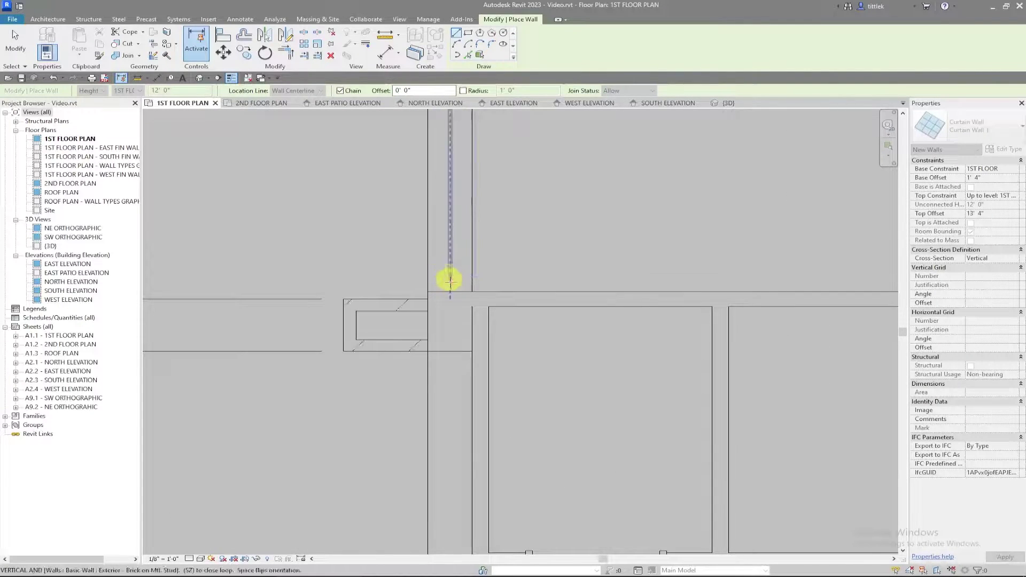
scroll(450, 282, up, 2)
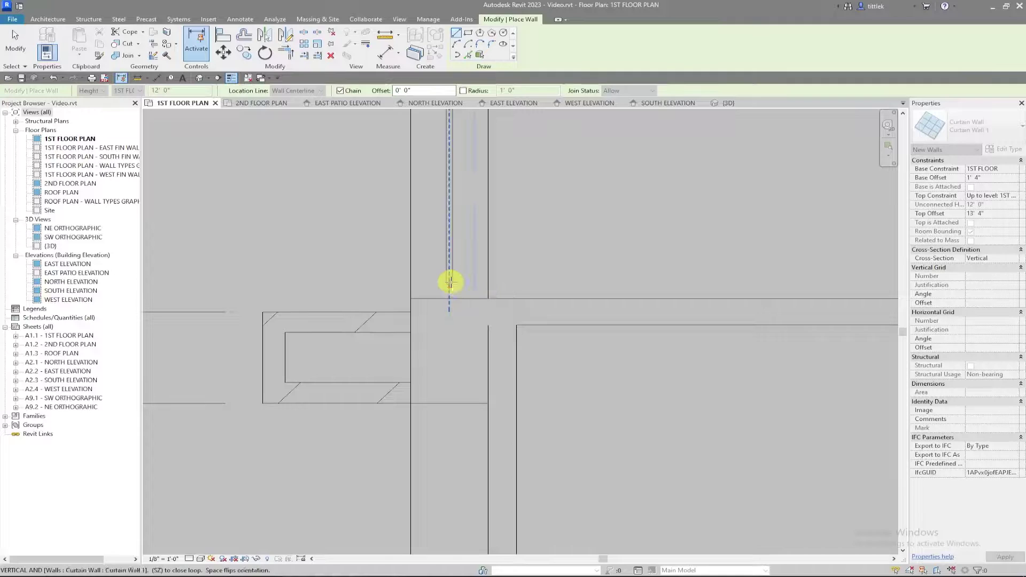
click(451, 281)
key(Escape)
key(Escape)
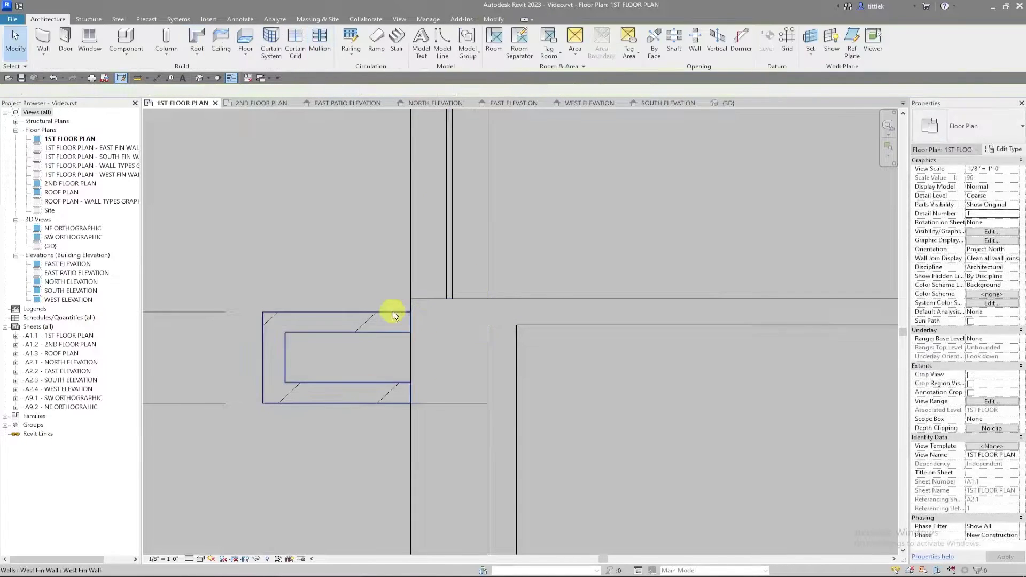
- Disallow the join at the north end of the short brick wall segment behind the west fin wall
scroll(393, 311, down, 1)
scroll(410, 356, down, 3)
middle_drag(403, 355, 489, 381)
scroll(488, 382, up, 2)
click(489, 382)
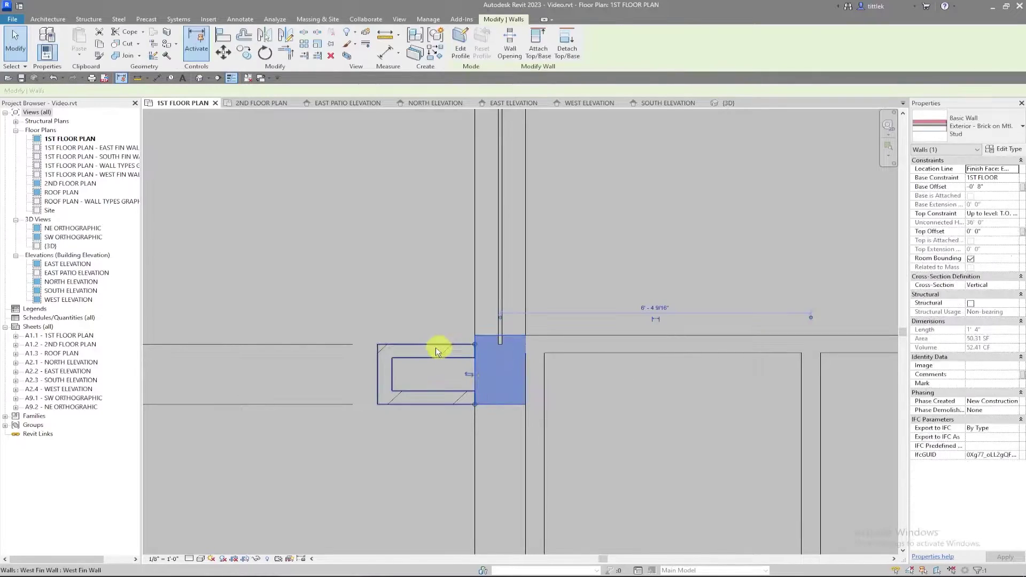
scroll(406, 371, up, 2)
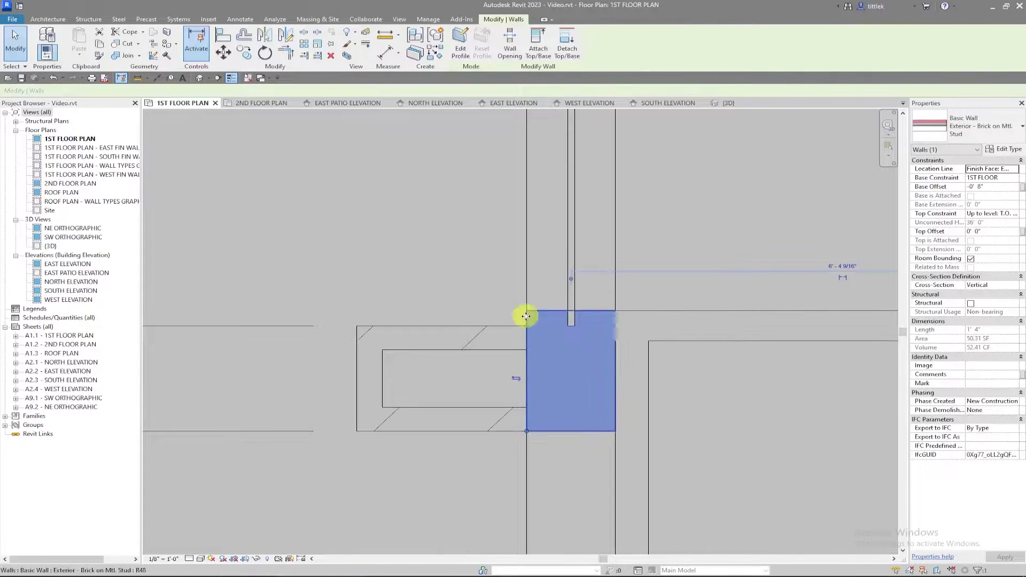
scroll(526, 324, up, 2)
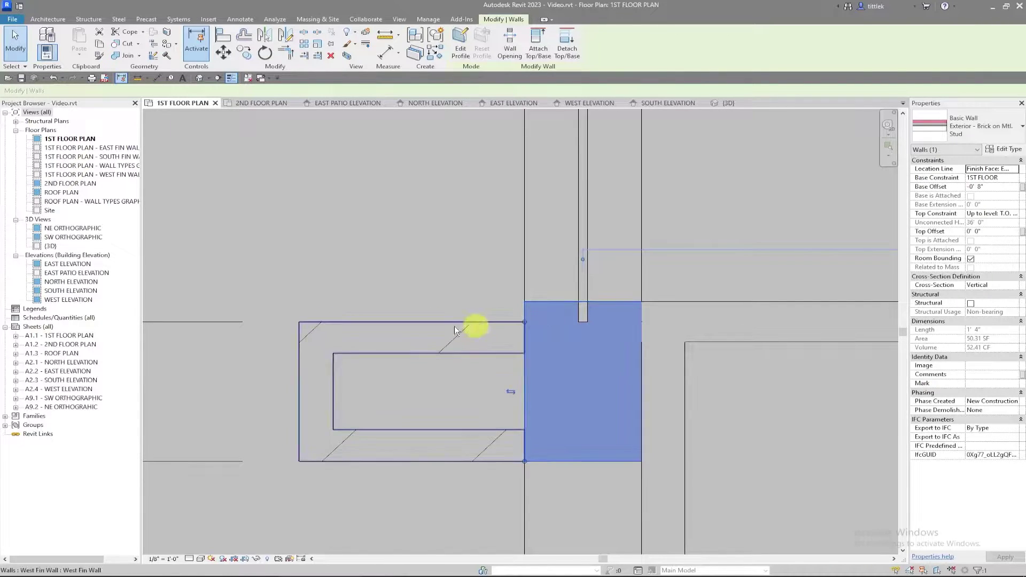
right_click(525, 324)
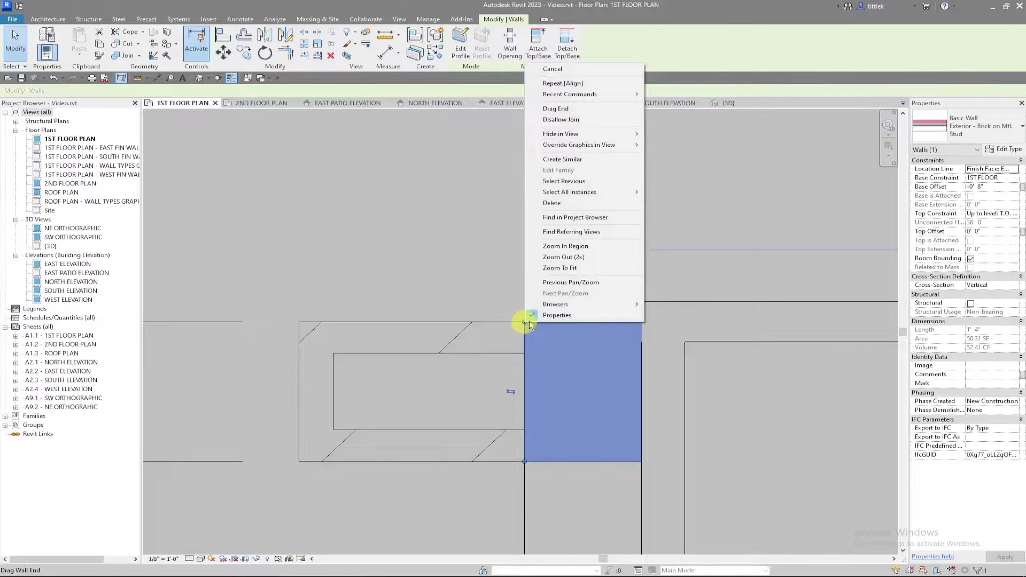
click(580, 109)
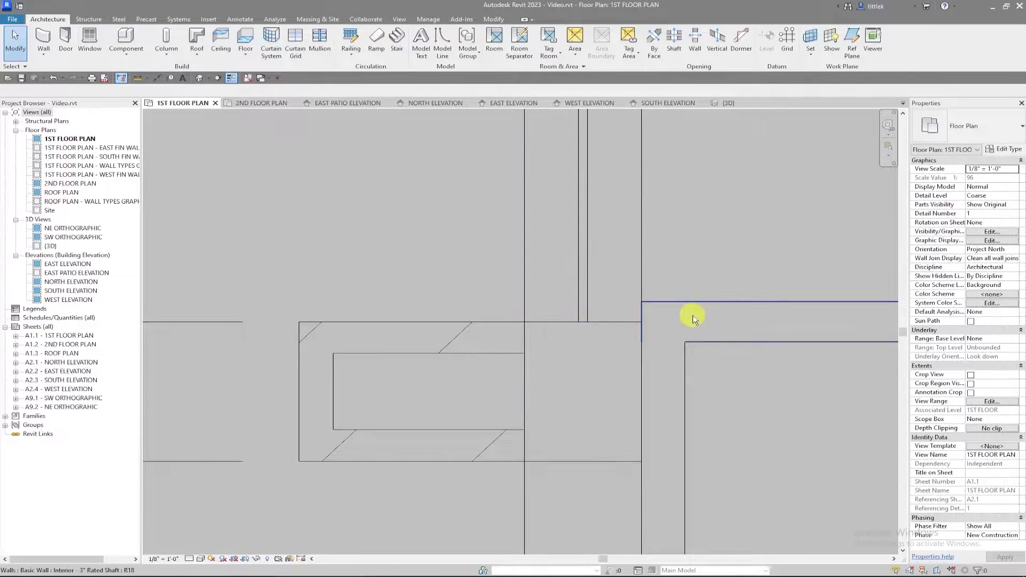
- Check the core rooms in the reference plan PDF and move their north wall 11' 4" from the building's north wall, giving a 7' 6" depth
scroll(448, 366, down, 5)
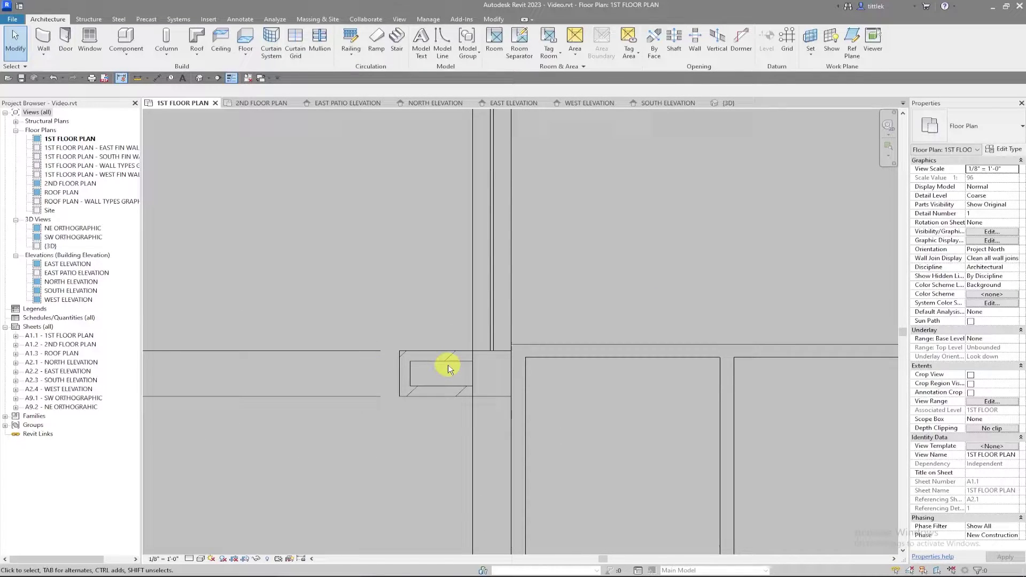
scroll(463, 401, down, 1)
scroll(462, 402, down, 2)
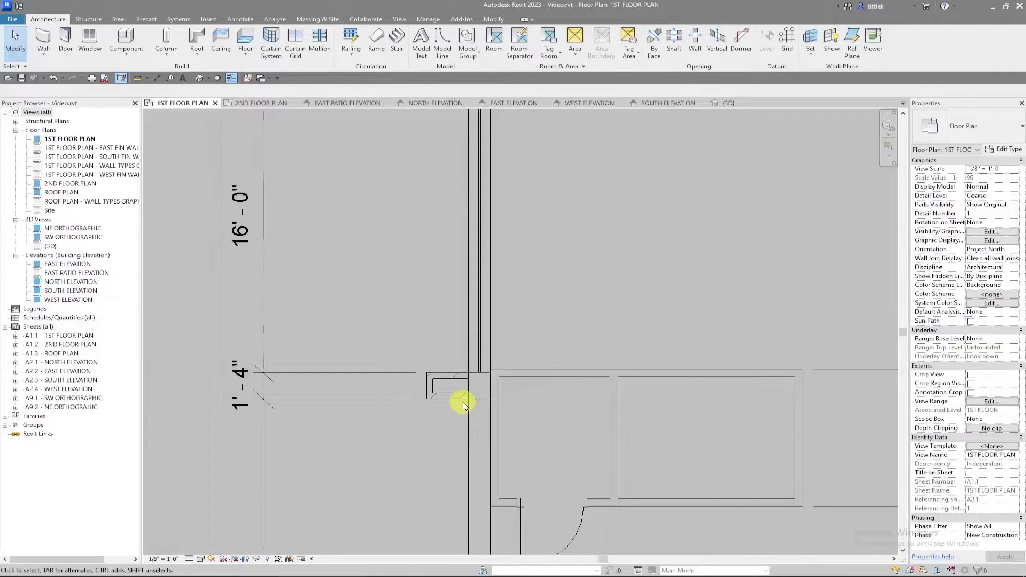
scroll(467, 376, up, 6)
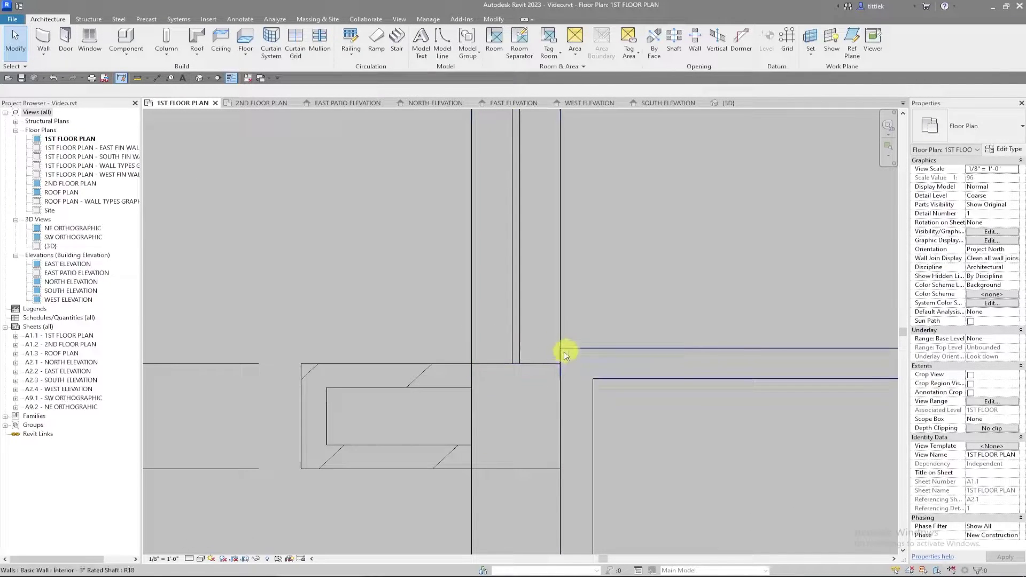
scroll(402, 378, down, 3)
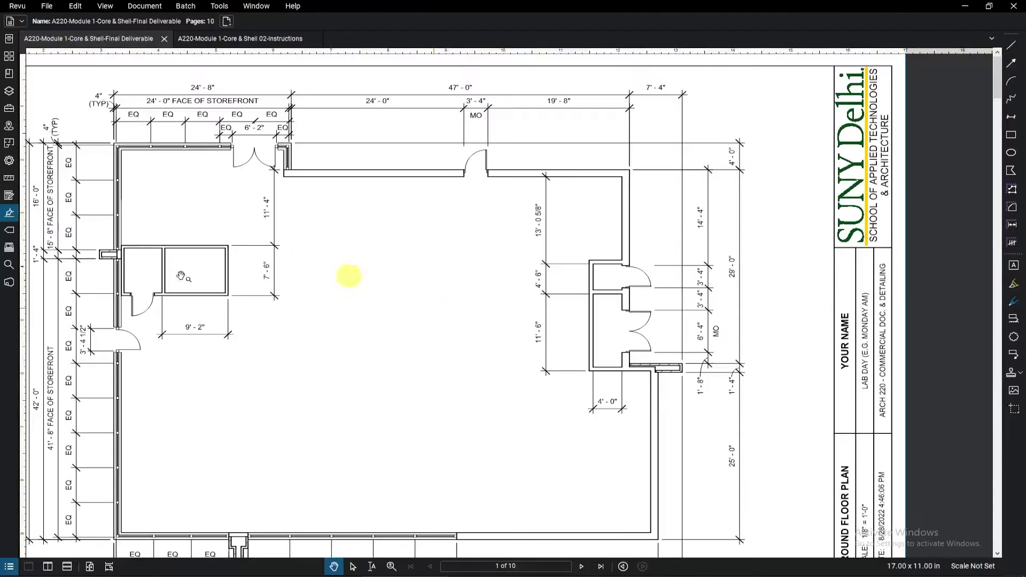
scroll(99, 256, up, 5)
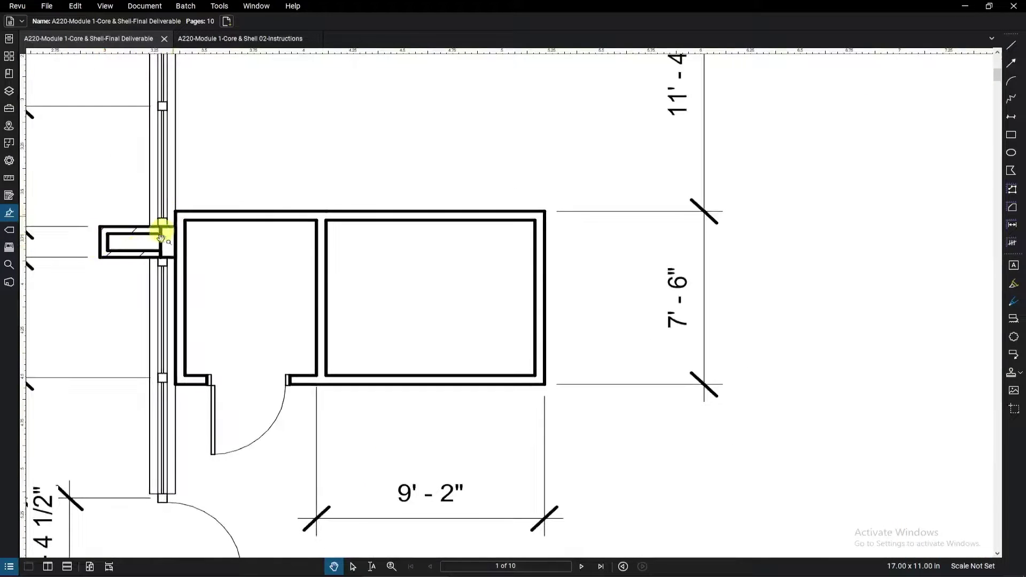
mouse_move(319, 575)
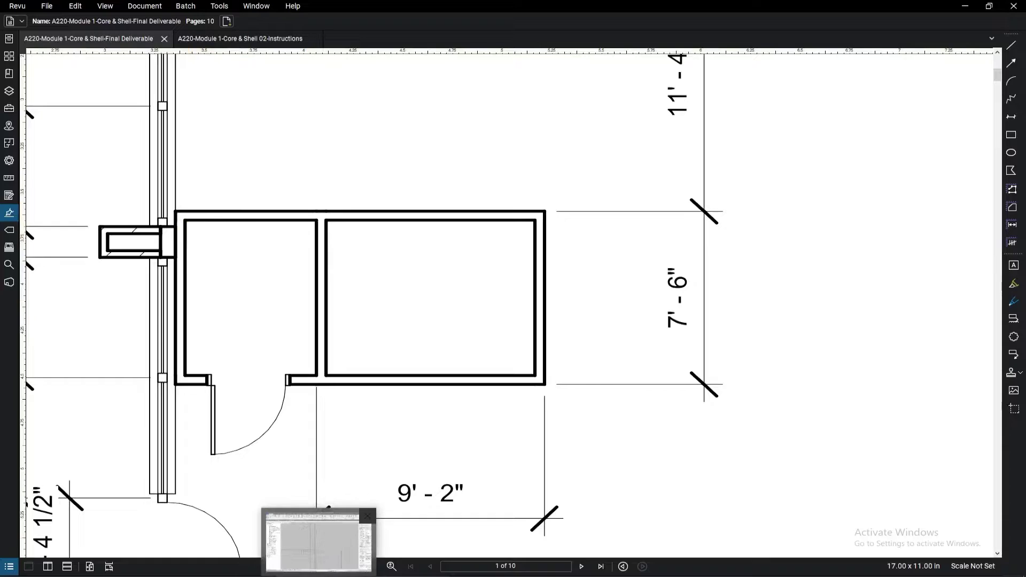
click(319, 543)
scroll(389, 308, down, 4)
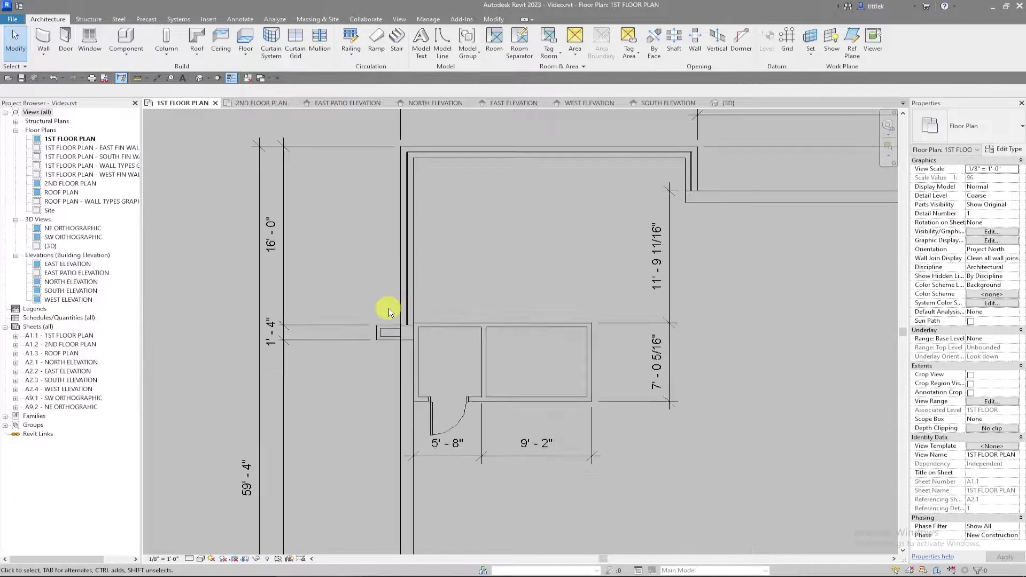
click(433, 575)
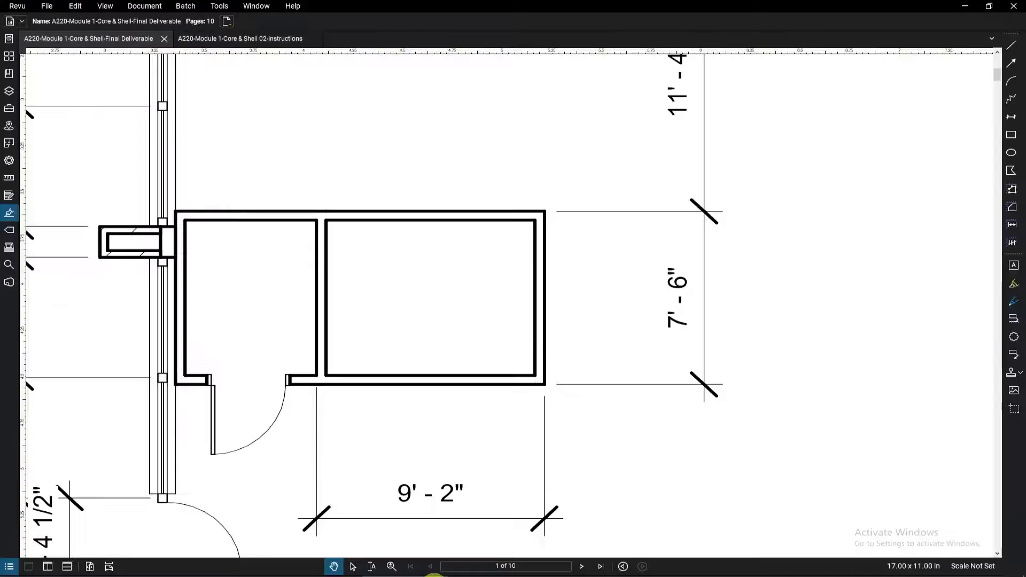
scroll(499, 270, down, 2)
click(429, 574)
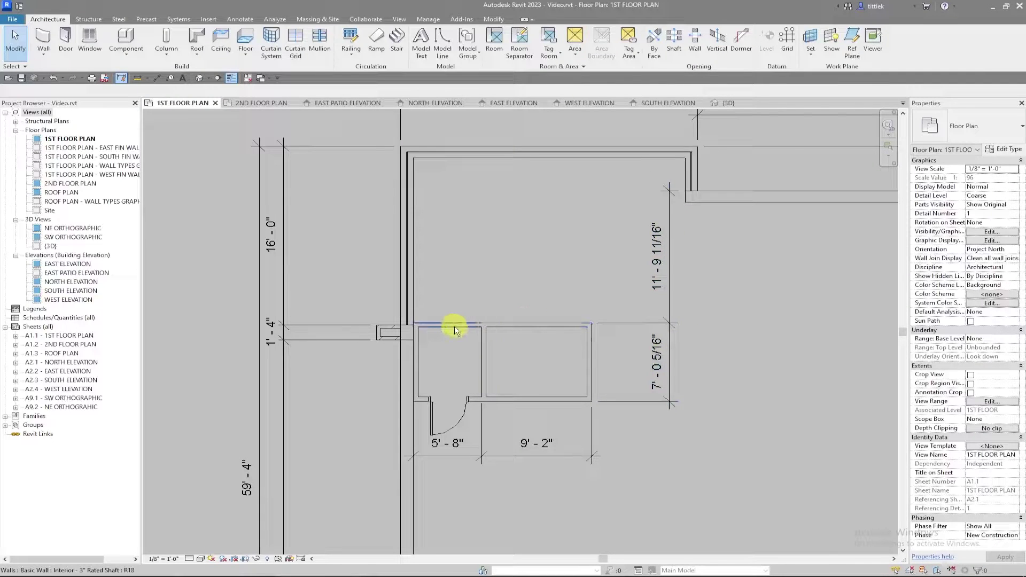
click(493, 324)
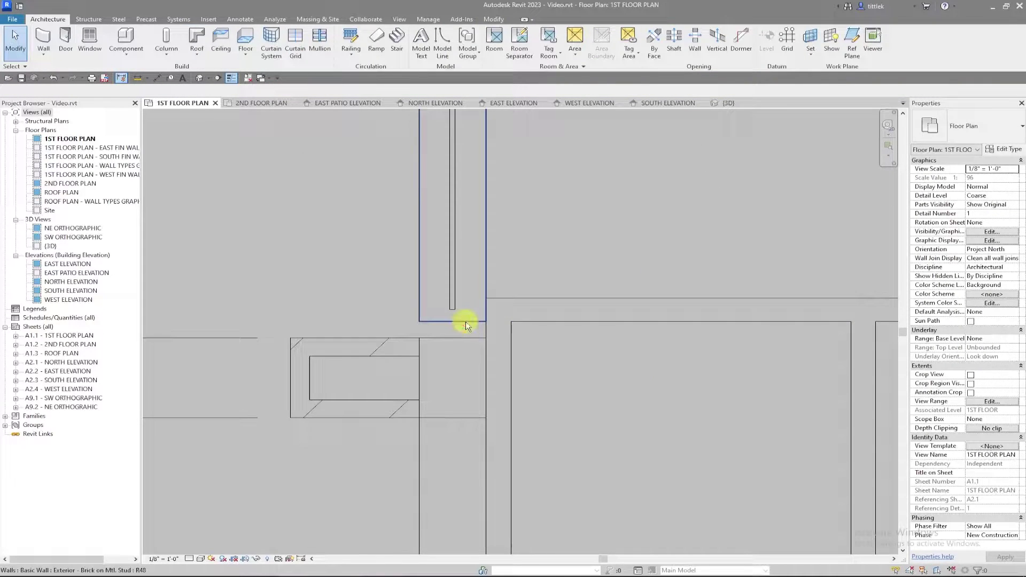
- Disallow the join at the south end of the low west brick wall and extend that end to the west fin wall's north face
click(466, 321)
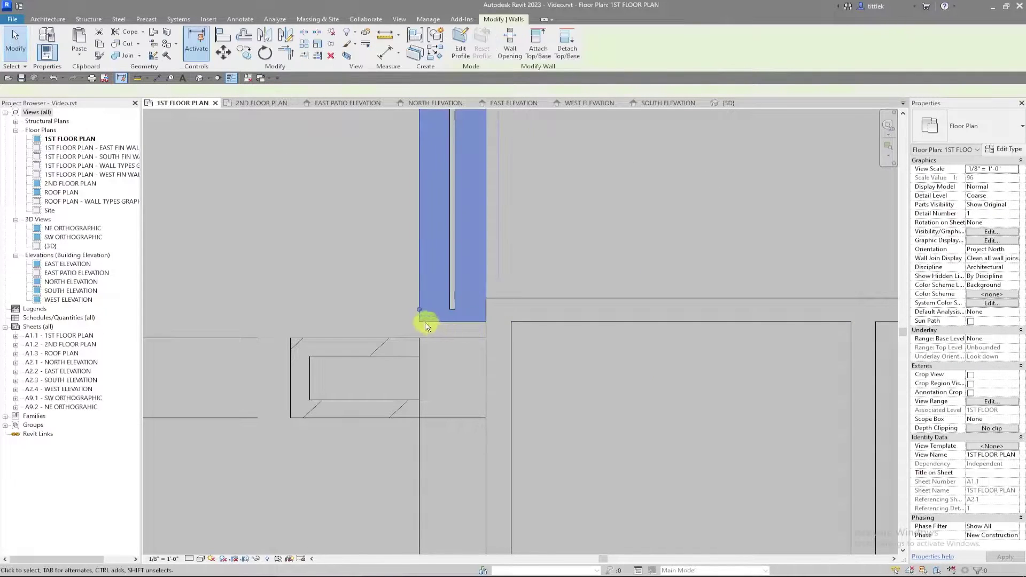
right_click(419, 309)
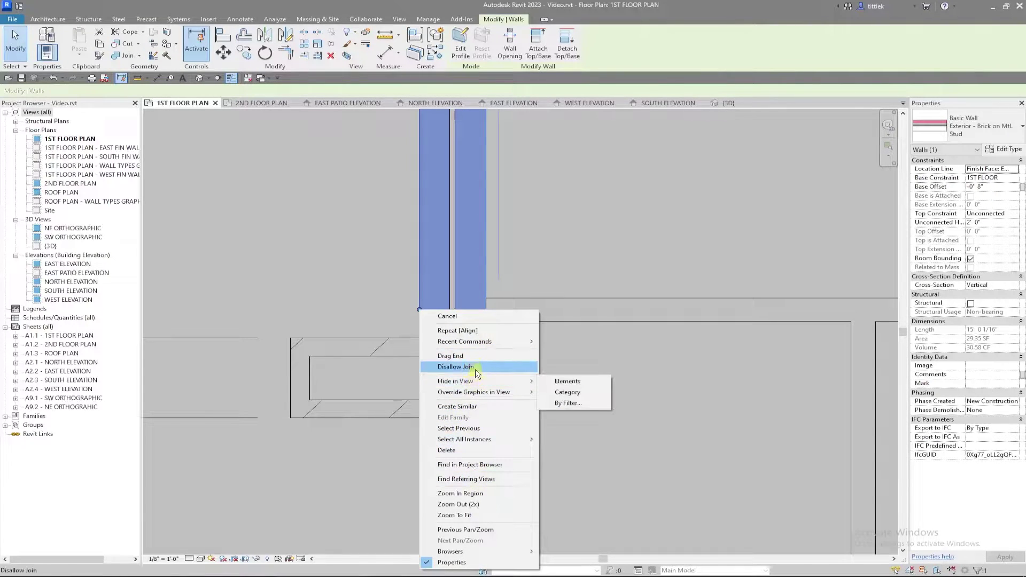
click(455, 366)
drag(419, 310, 420, 338)
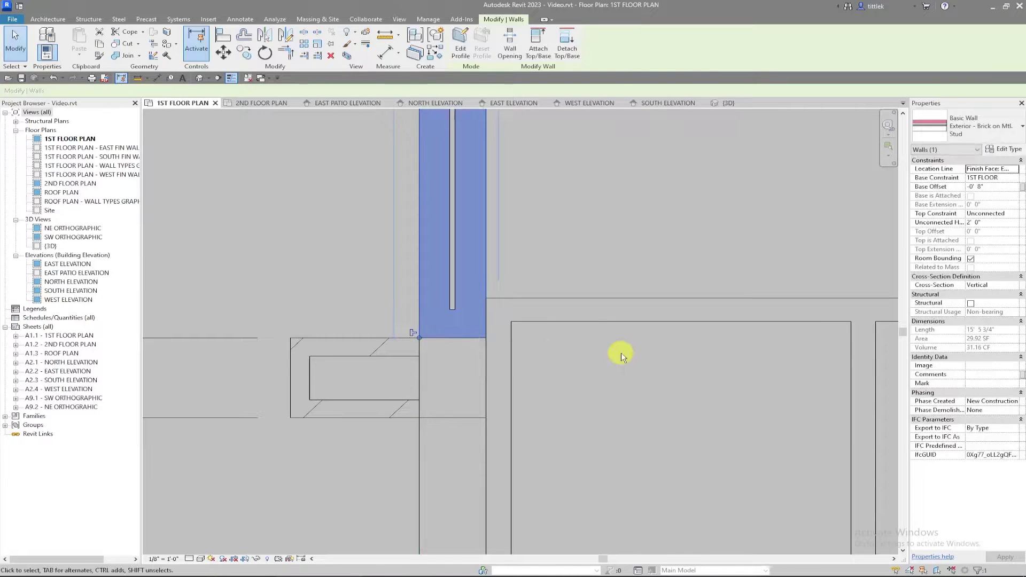
click(620, 352)
- Disallow the join at the west curtain wall's south end and extend that end to the west fin wall's north face
click(454, 308)
drag(453, 309, 456, 335)
click(583, 335)
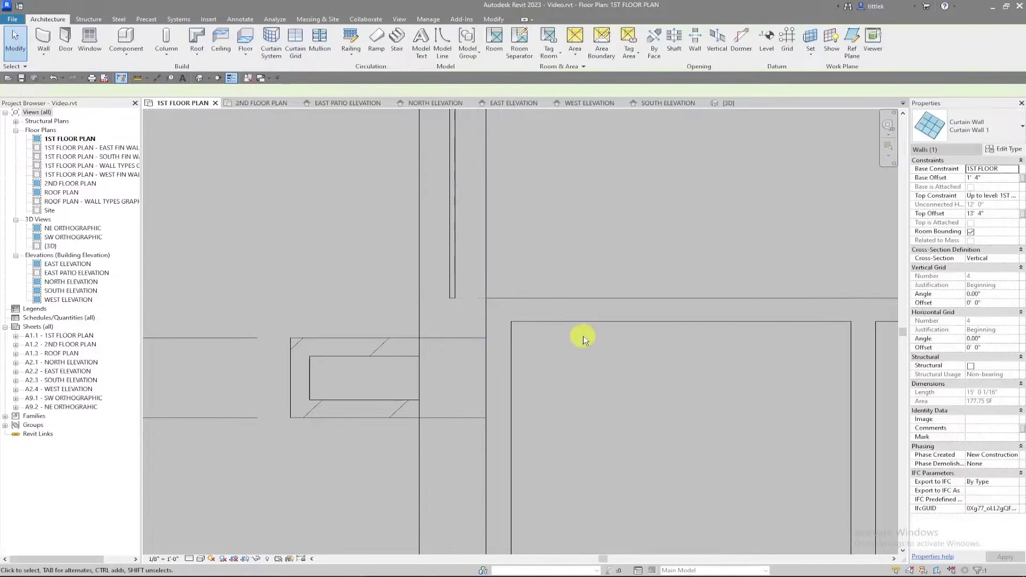
click(453, 297)
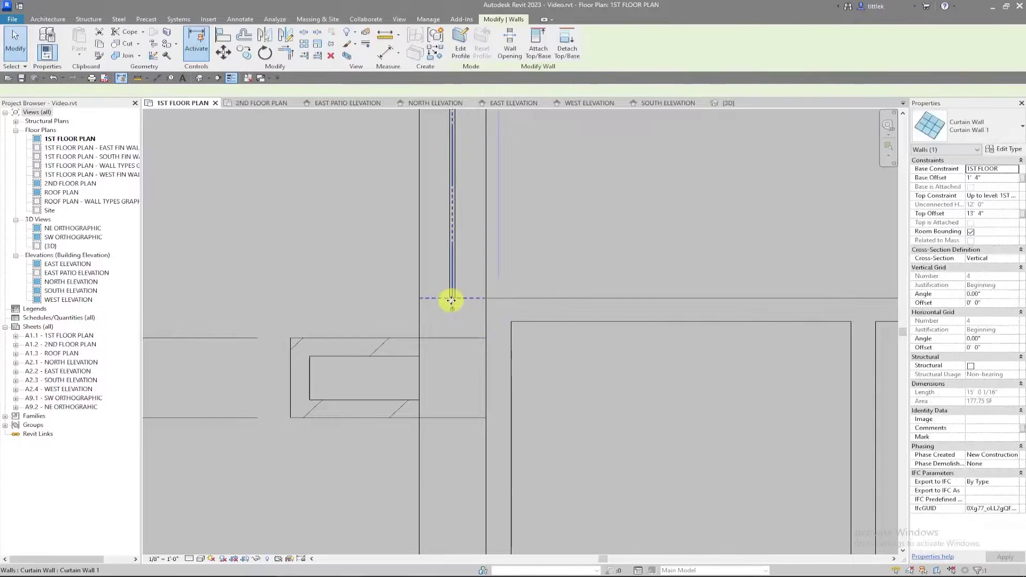
drag(451, 308, 451, 339)
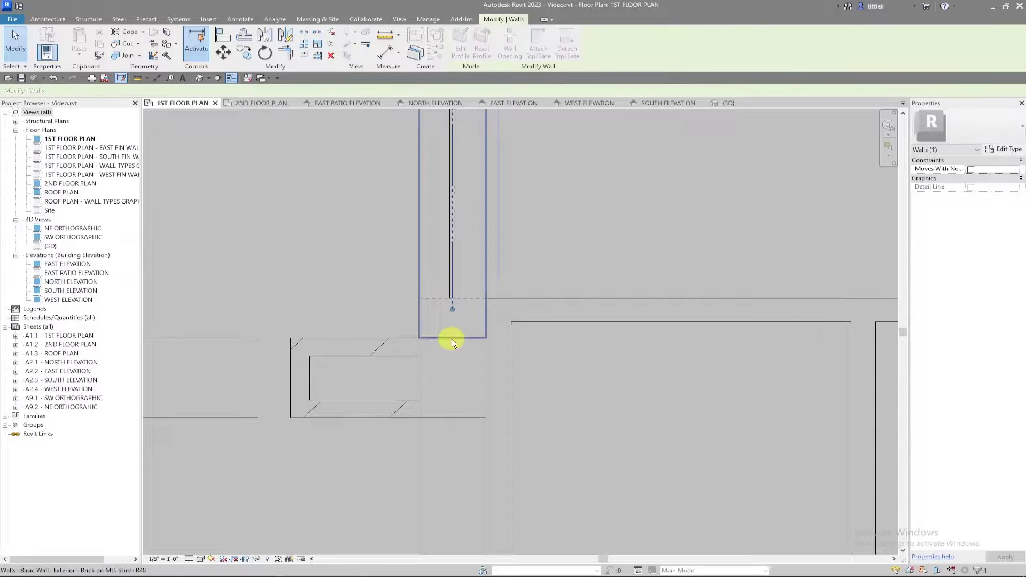
right_click(452, 310)
click(490, 369)
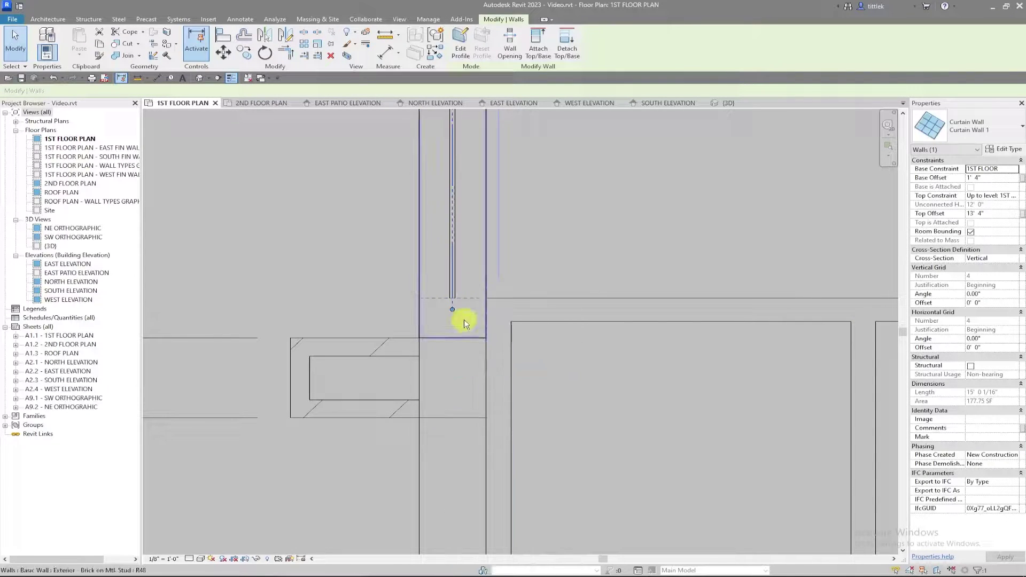
drag(453, 310, 453, 338)
click(590, 367)
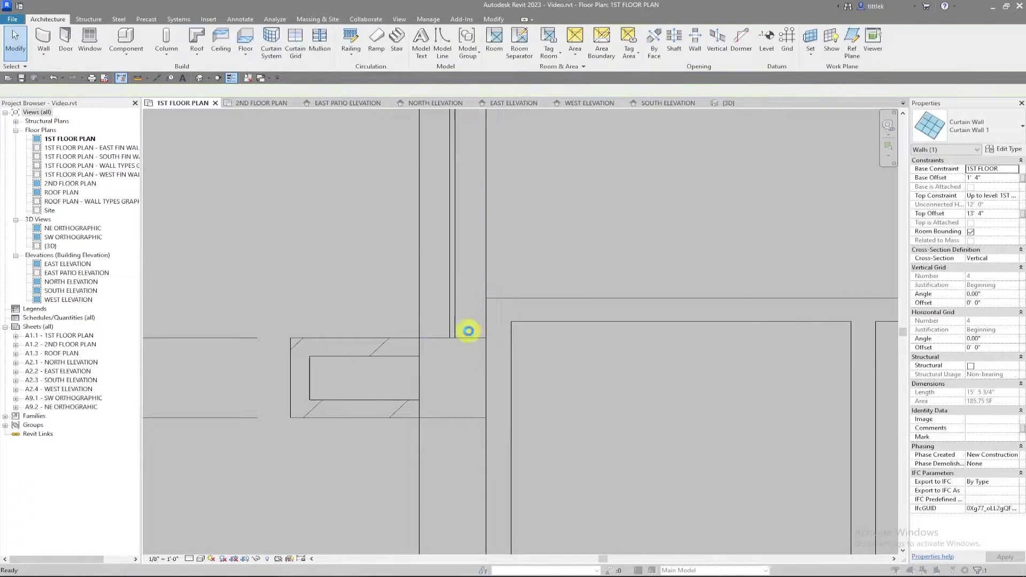
click(582, 332)
- Draw a chained curtain wall along the west wall centreline south of the west fin, around the southwest corner, to the south fin wall's near face
scroll(451, 334, down, 5)
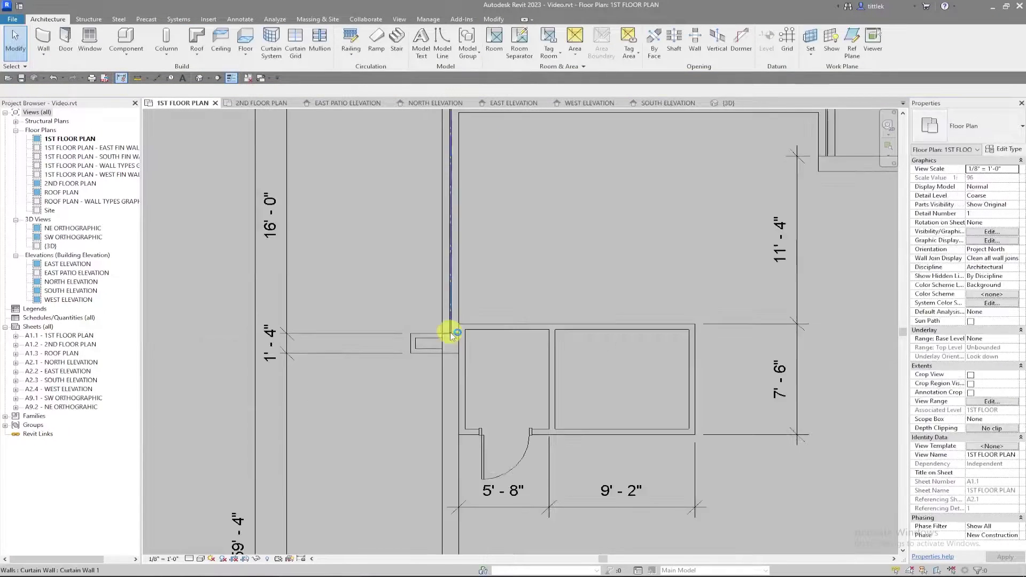
key(w)
key(a)
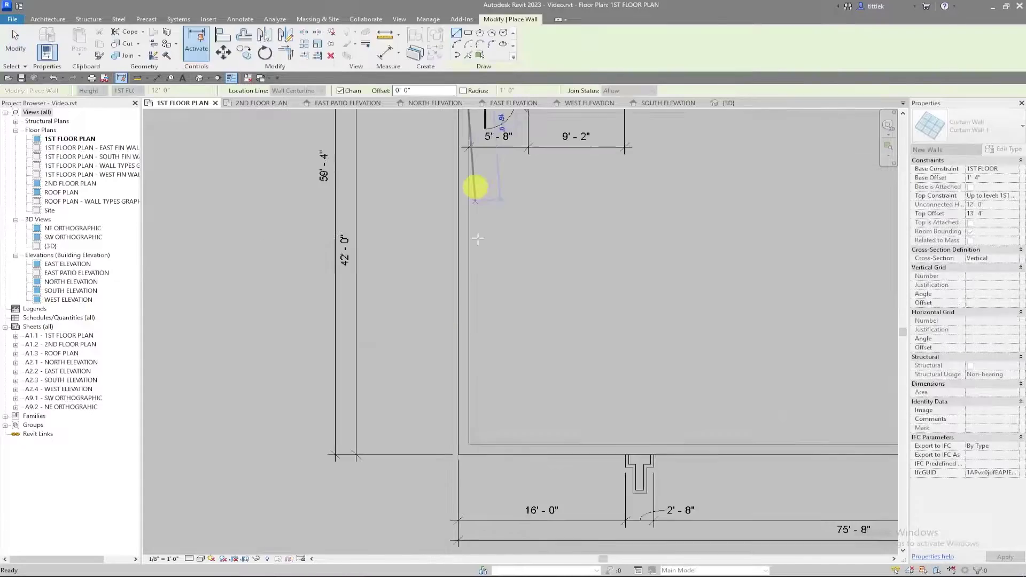
scroll(468, 433, up, 2)
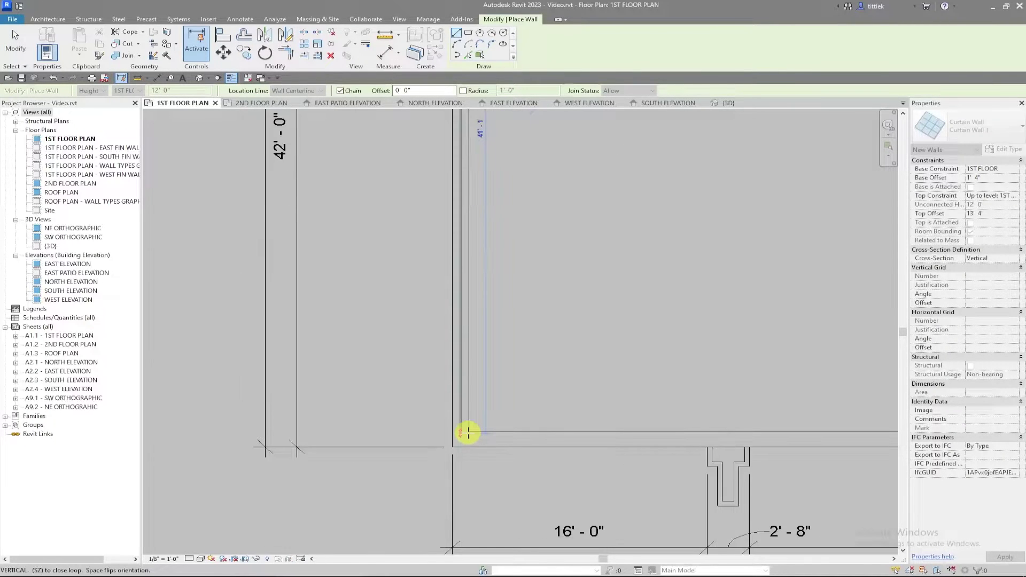
scroll(464, 435, up, 1)
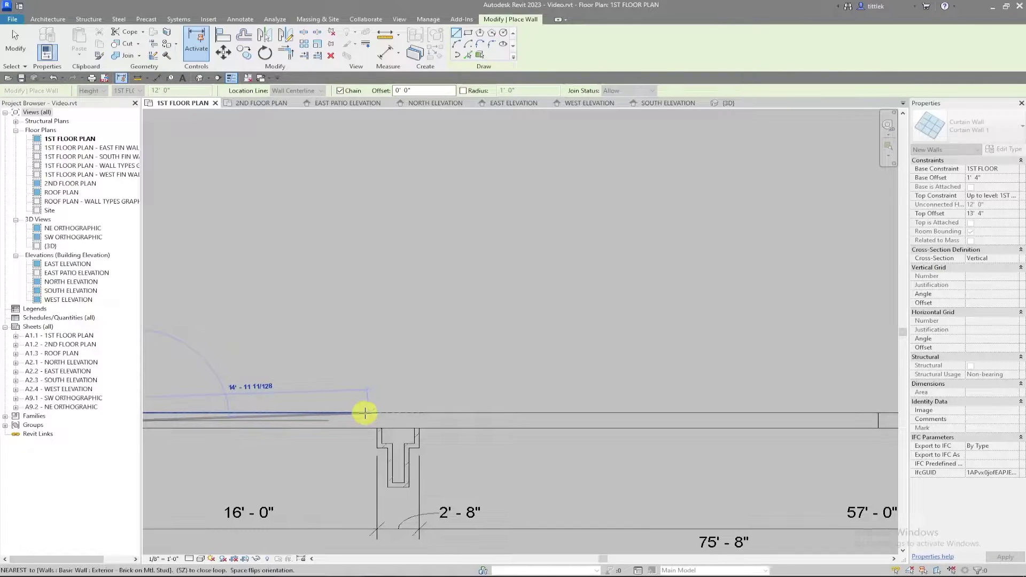
scroll(364, 416, up, 2)
scroll(366, 422, up, 2)
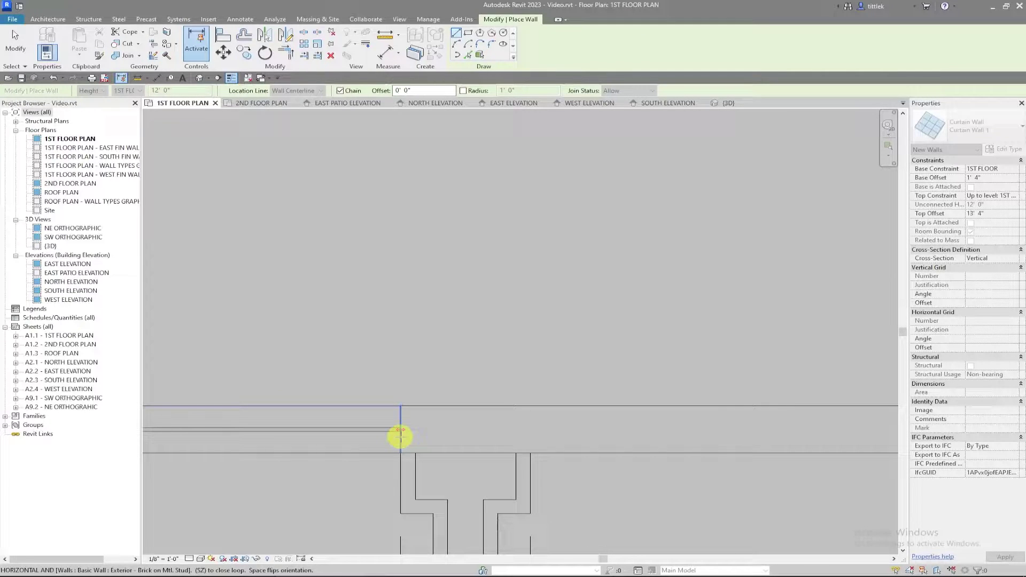
key(Escape)
key(Escape)
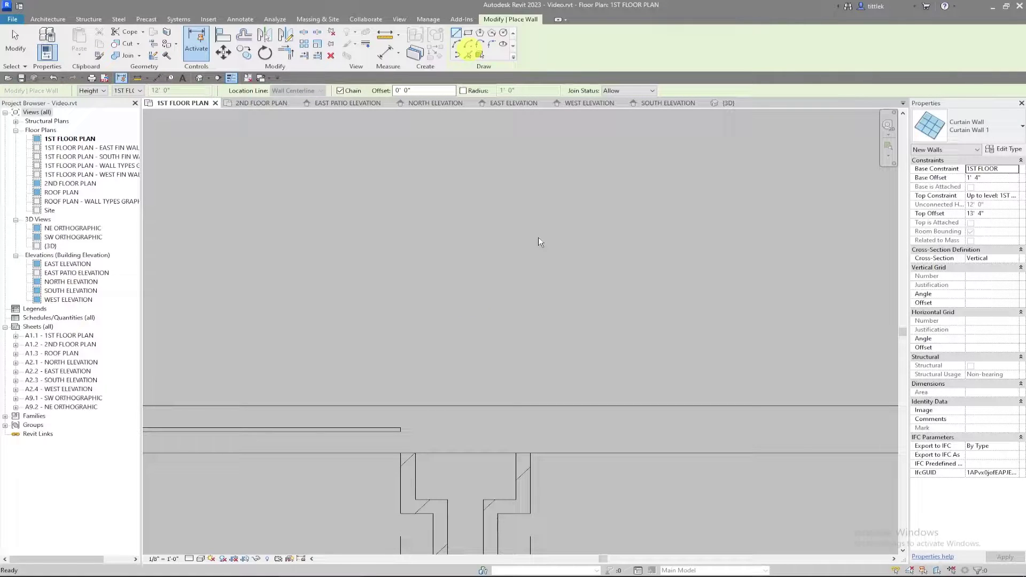
- Draw another curtain wall along the south wall from the south fin's east face to the east end of the low brick wall
scroll(525, 428, down, 2)
middle_drag(525, 428, 213, 423)
click(648, 422)
key(Escape)
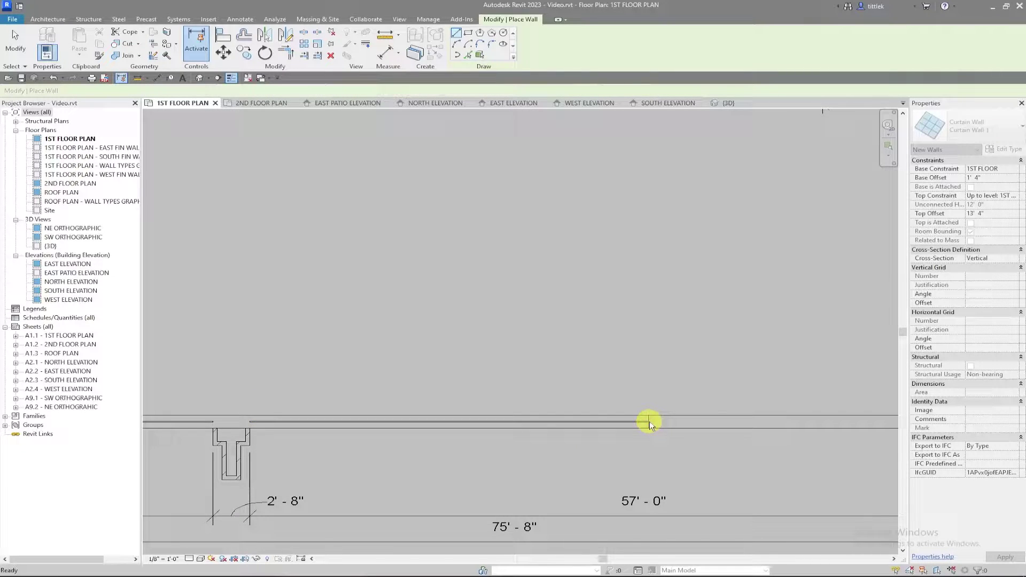
key(Escape)
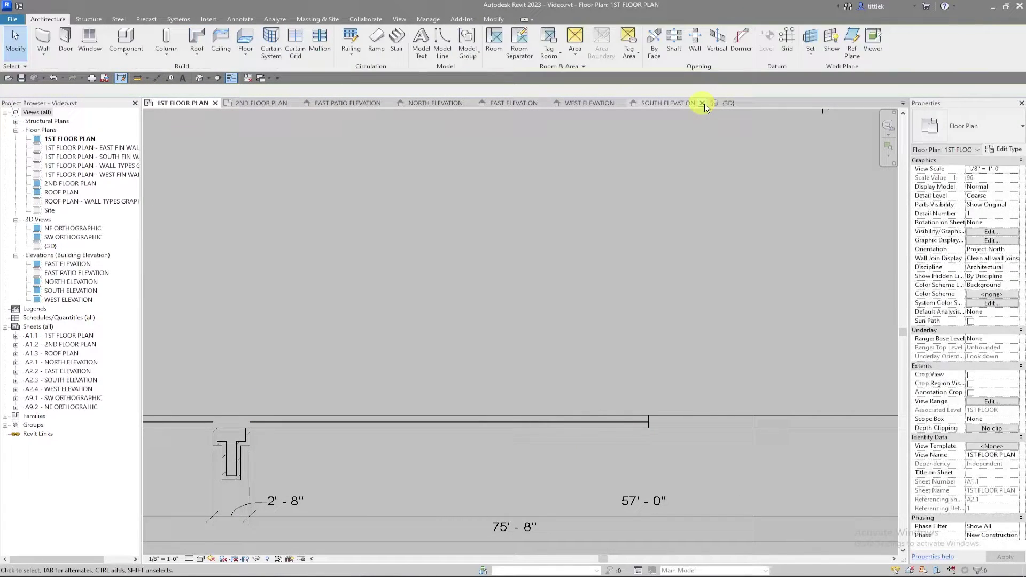
- Inspect the first-floor curtain walls around the building's southwest corner in the 3D view
click(727, 102)
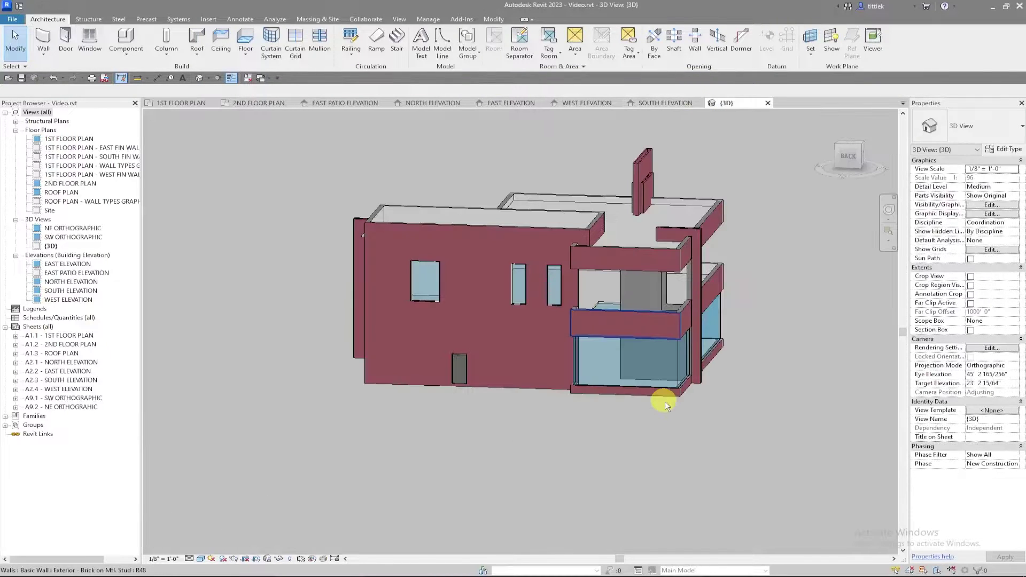
shift+middle_drag(691, 370, 537, 423)
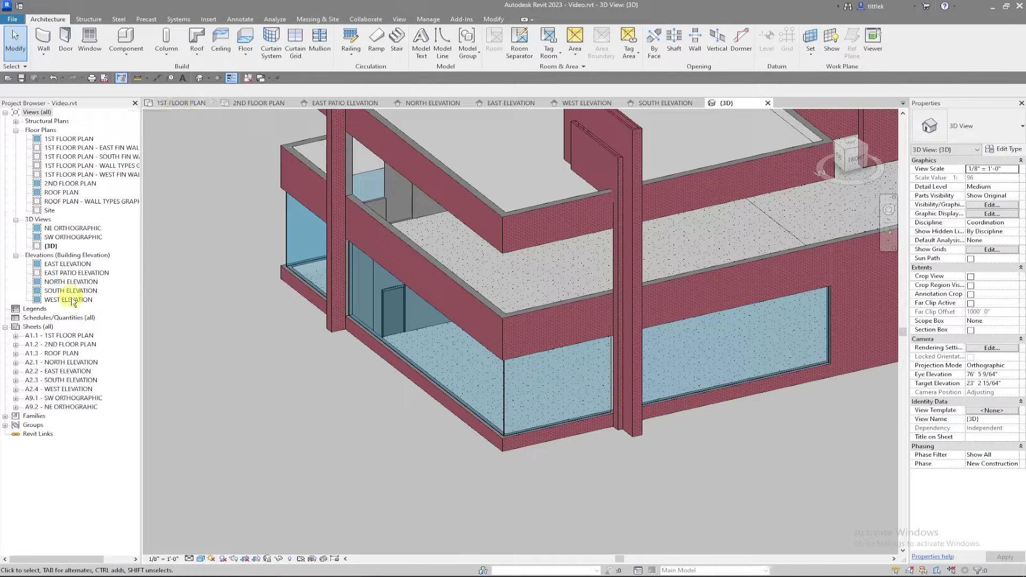
scroll(73, 302, down, 2)
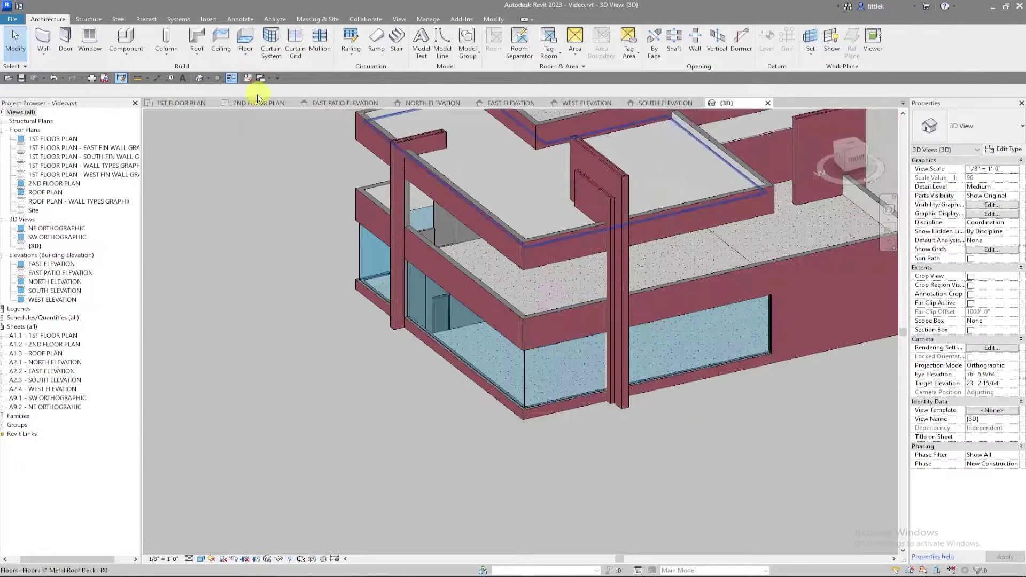
- In the second floor plan, set up a curtain wall with base offset 2' 8", top constraint 2ND FLOOR and top offset 12' 8"
click(258, 101)
scroll(401, 321, down, 3)
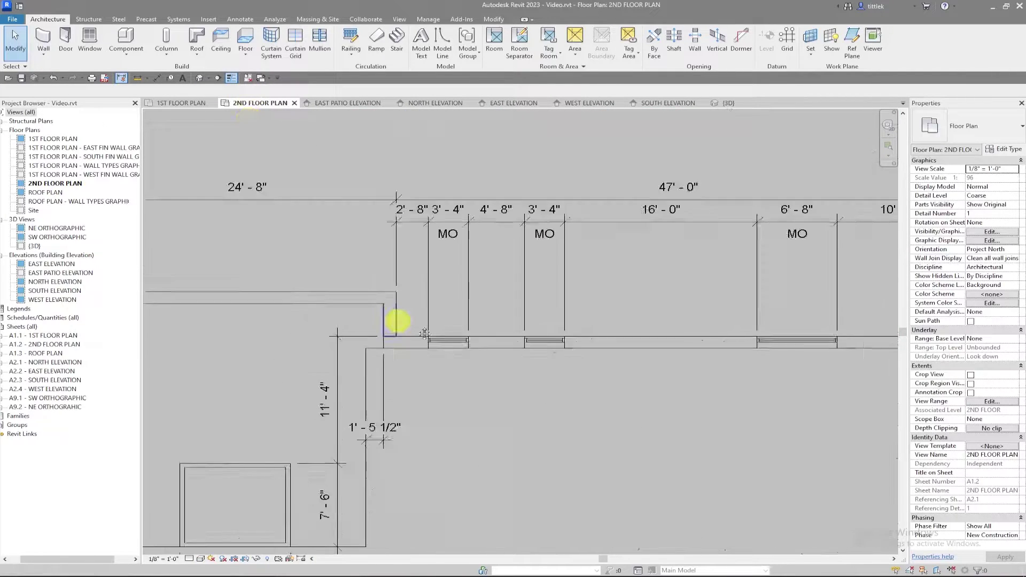
scroll(488, 348, up, 2)
click(652, 329)
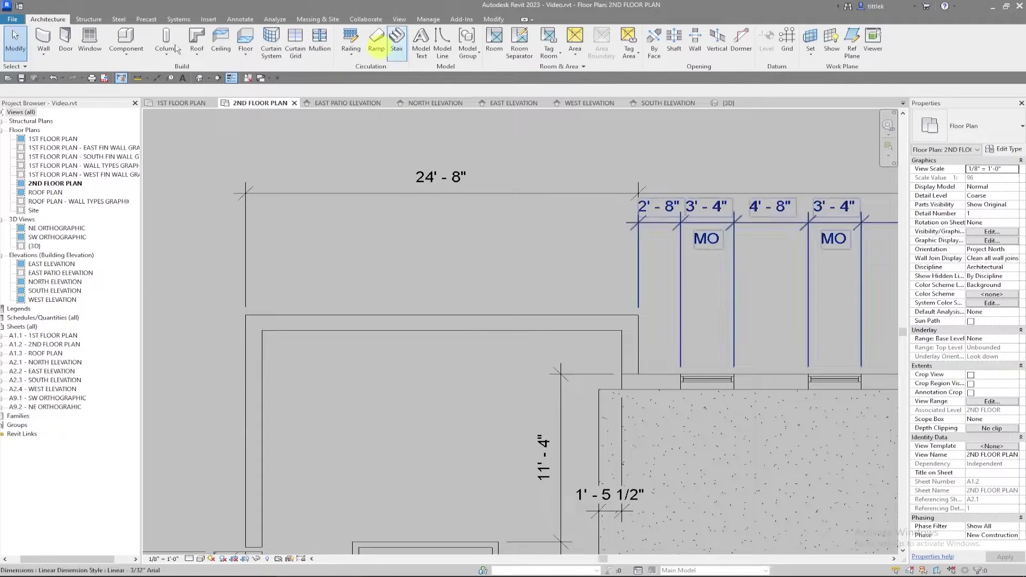
click(43, 38)
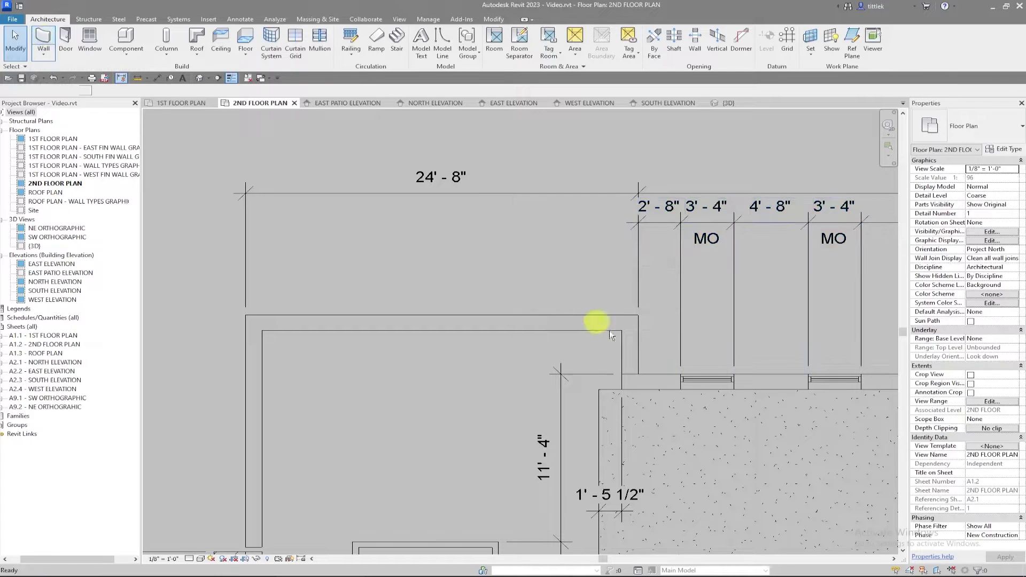
click(1004, 178)
text(2' 8")
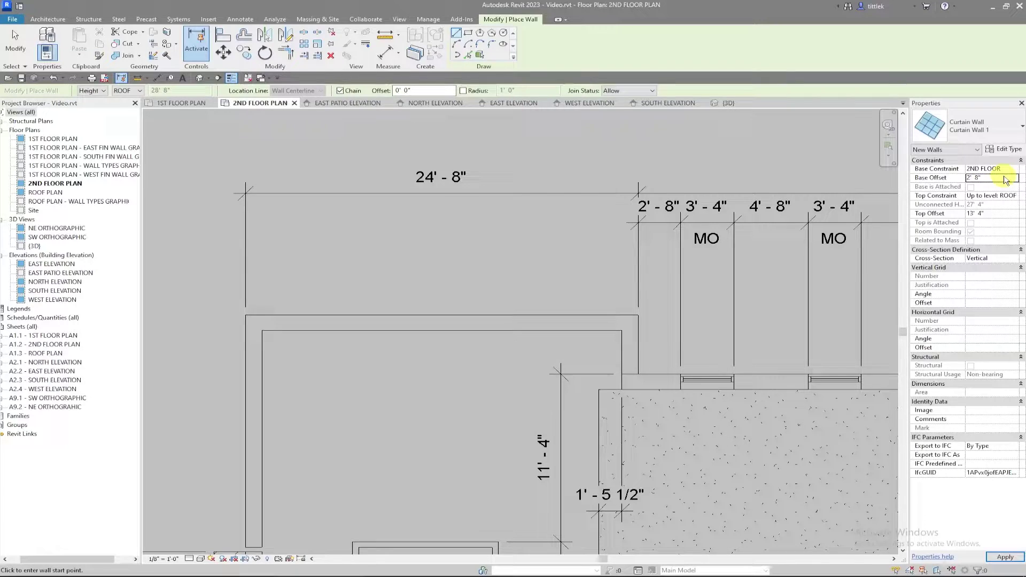
click(992, 213)
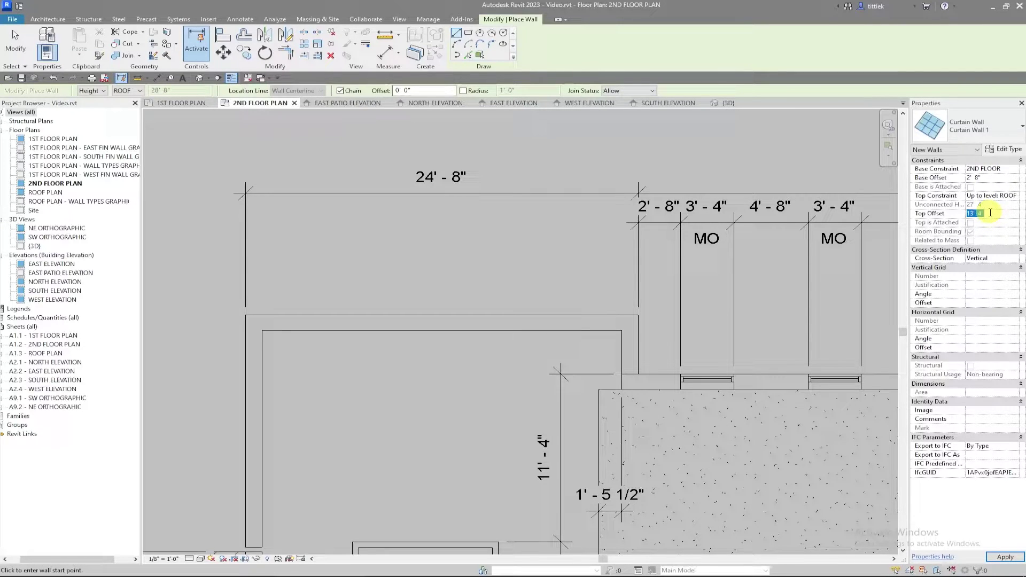
click(1018, 197)
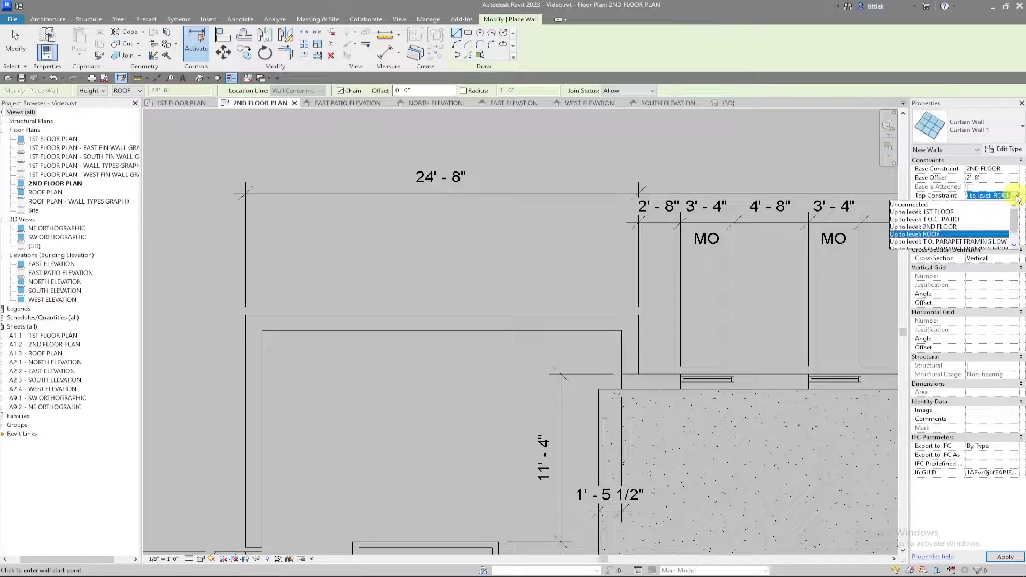
click(946, 227)
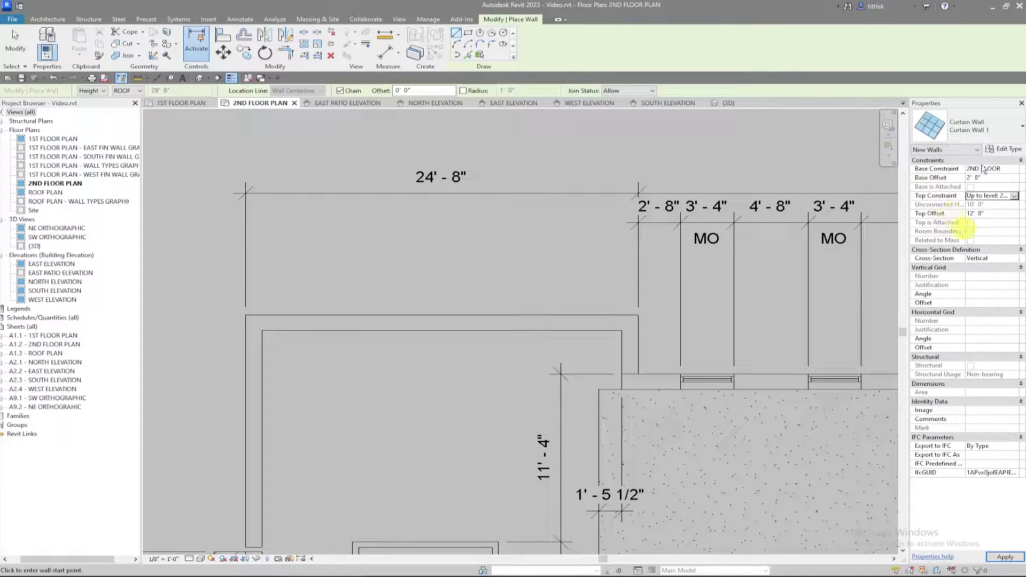
- Draw a chained curtain wall along the north wall centreline, around the northwest corner and down the west wall to the west fin's north face
click(630, 323)
click(255, 323)
mouse_move(268, 418)
middle_down()
mouse_move(464, 164)
mouse_move(523, 134)
middle_up()
scroll(510, 267, up, 5)
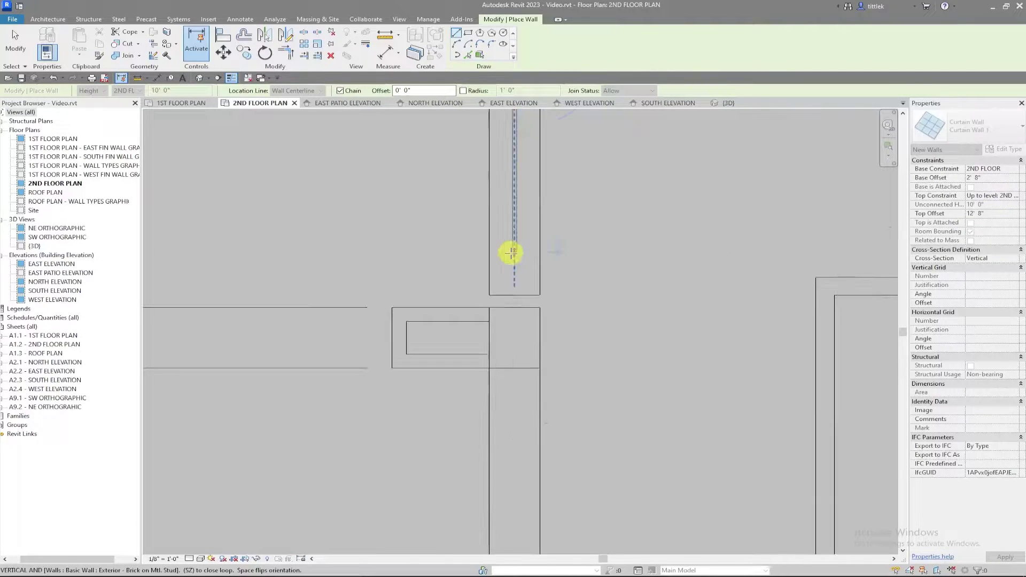
key(Escape)
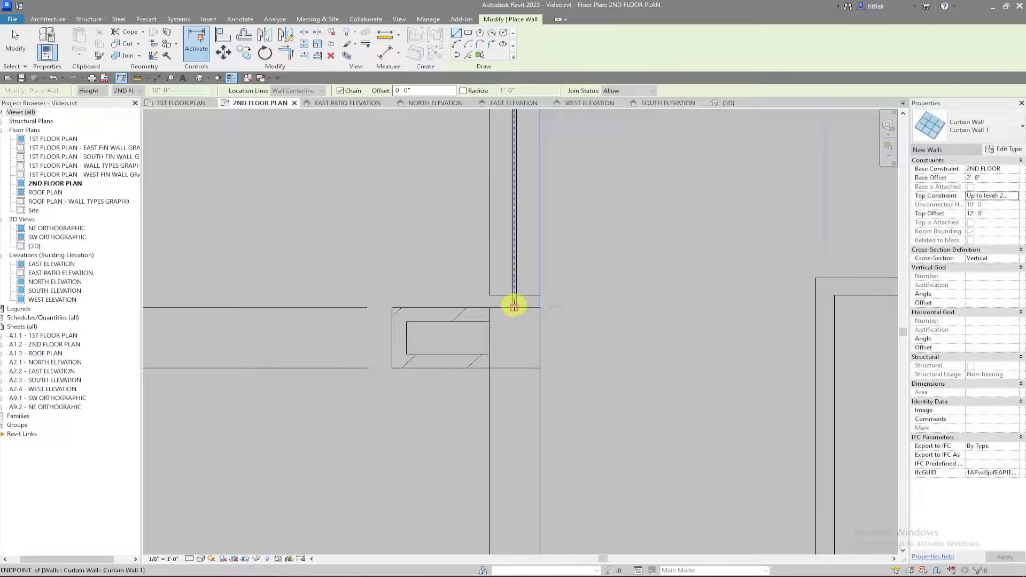
key(Escape)
- Disallow the join at the west brick wall's south end and extend that end to the west fin wall's north face
click(499, 296)
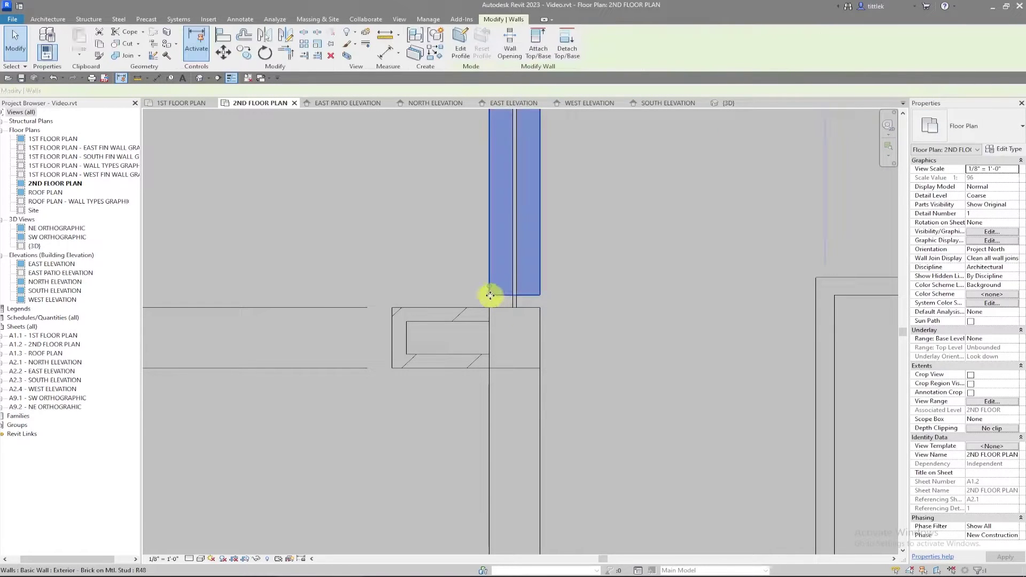
right_click(490, 287)
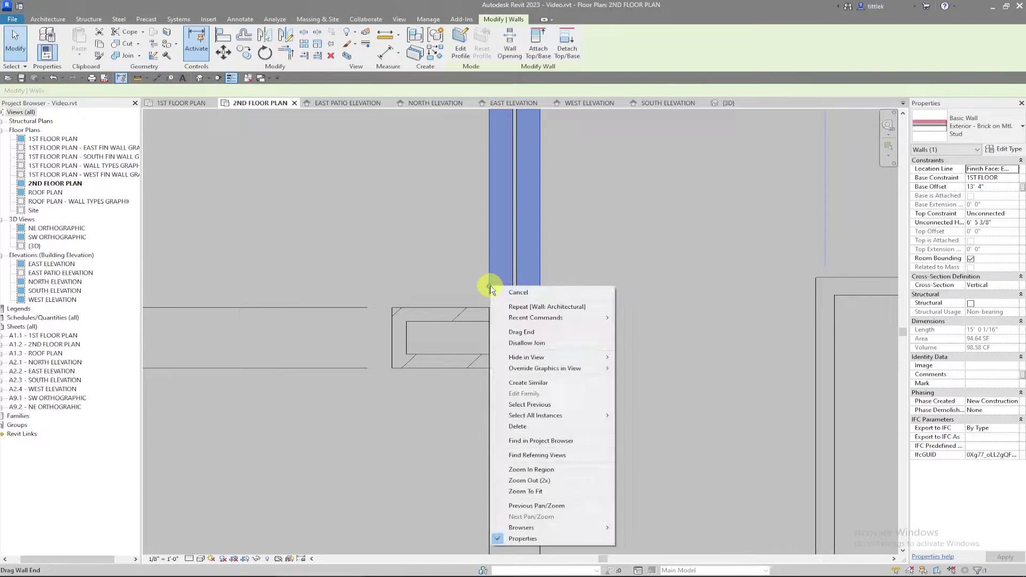
click(542, 344)
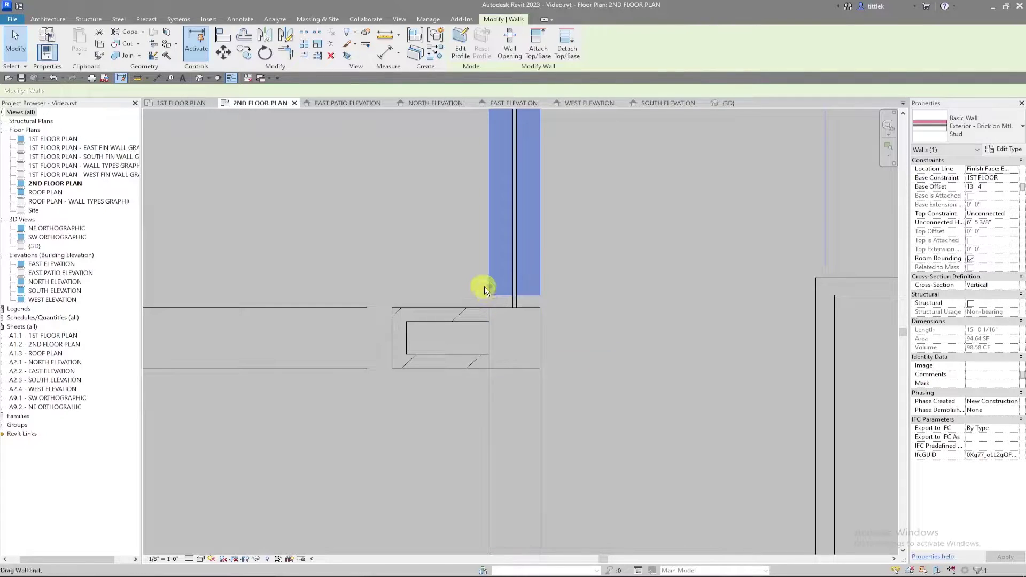
drag(489, 285, 487, 307)
scroll(512, 281, down, 1)
scroll(512, 281, down, 1)
key(Escape)
scroll(509, 279, down, 1)
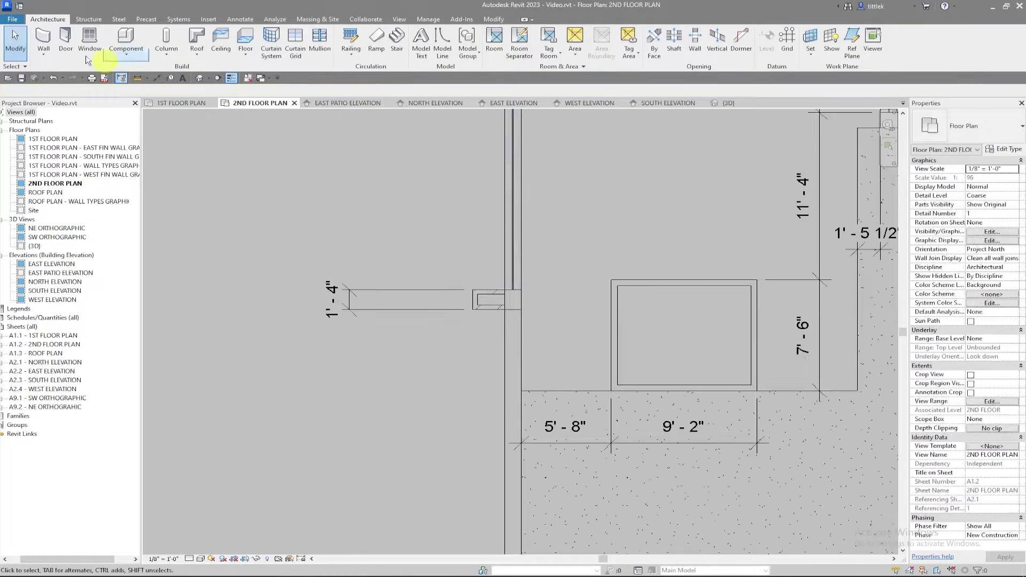
- Draw a second-floor curtain wall from the west fin's south face around the southwest corner to the south fin's west face
key(w)
key(a)
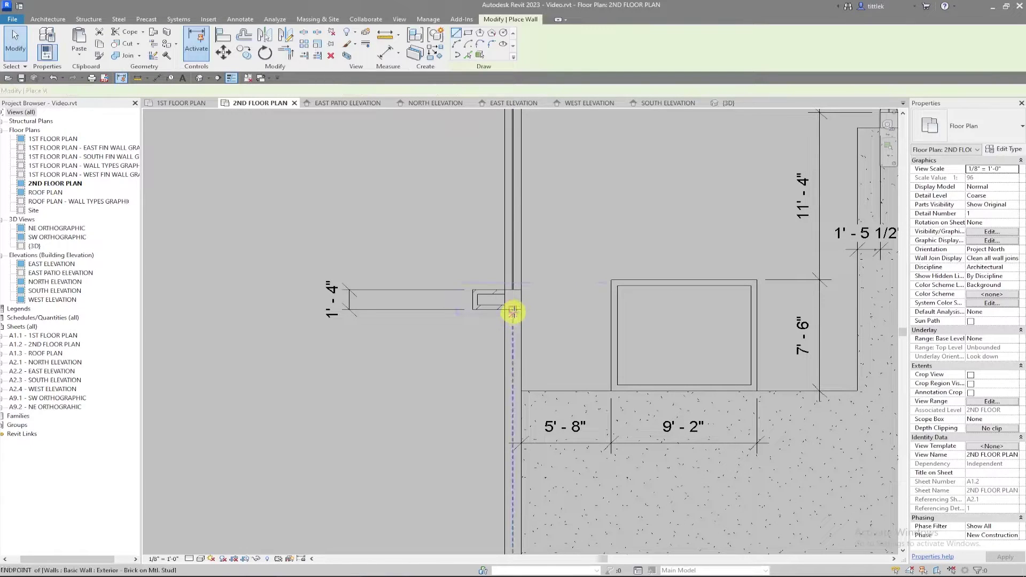
click(513, 309)
middle_drag(494, 534, 465, 155)
middle_drag(457, 451, 373, 273)
click(400, 359)
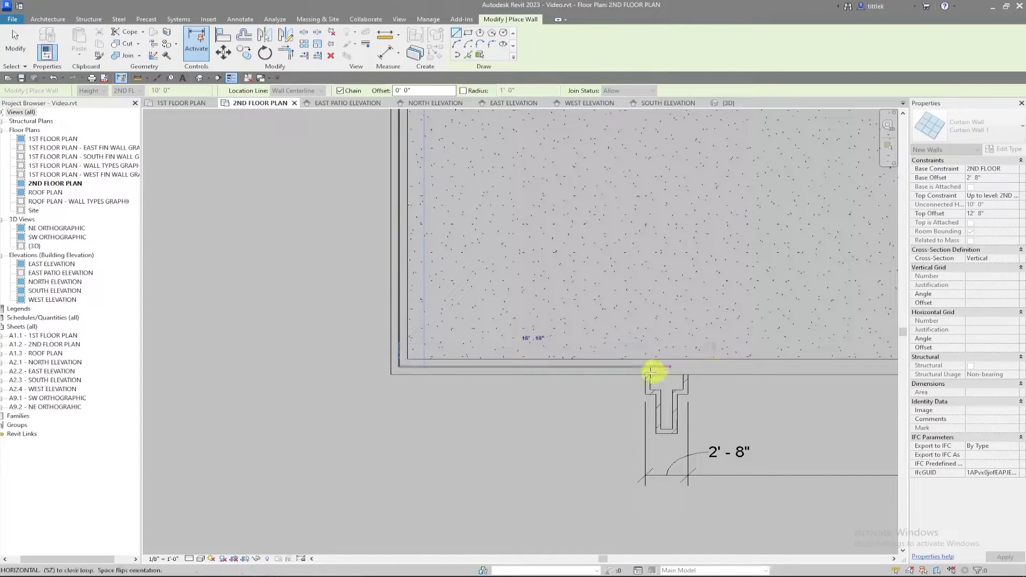
scroll(642, 371, up, 4)
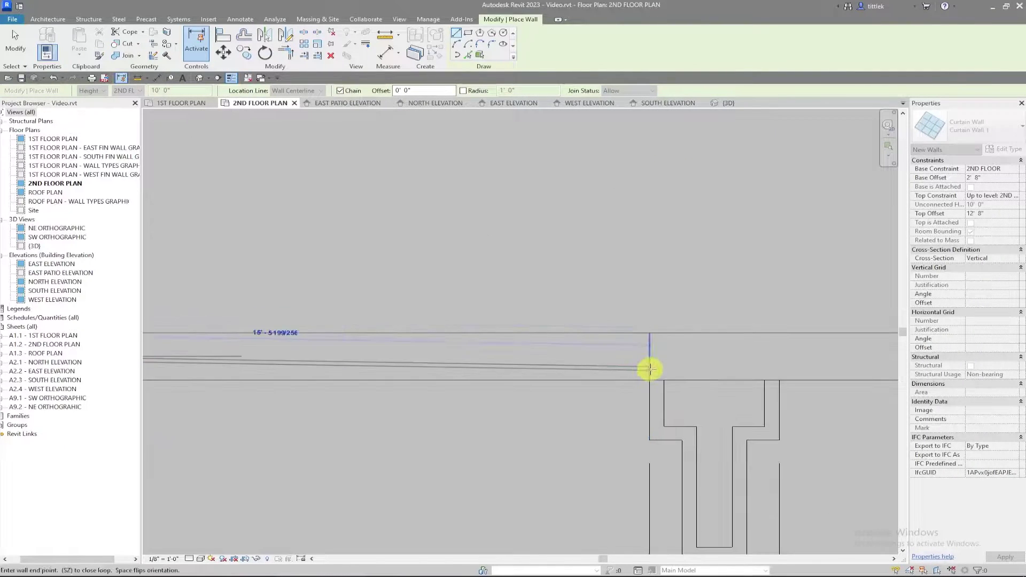
click(650, 360)
scroll(532, 355, down, 3)
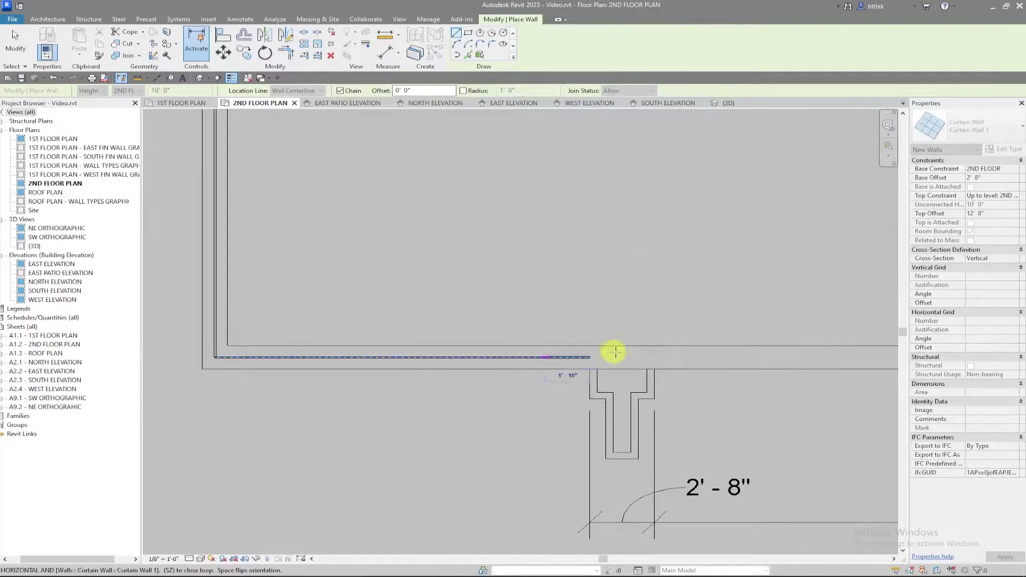
key(Escape)
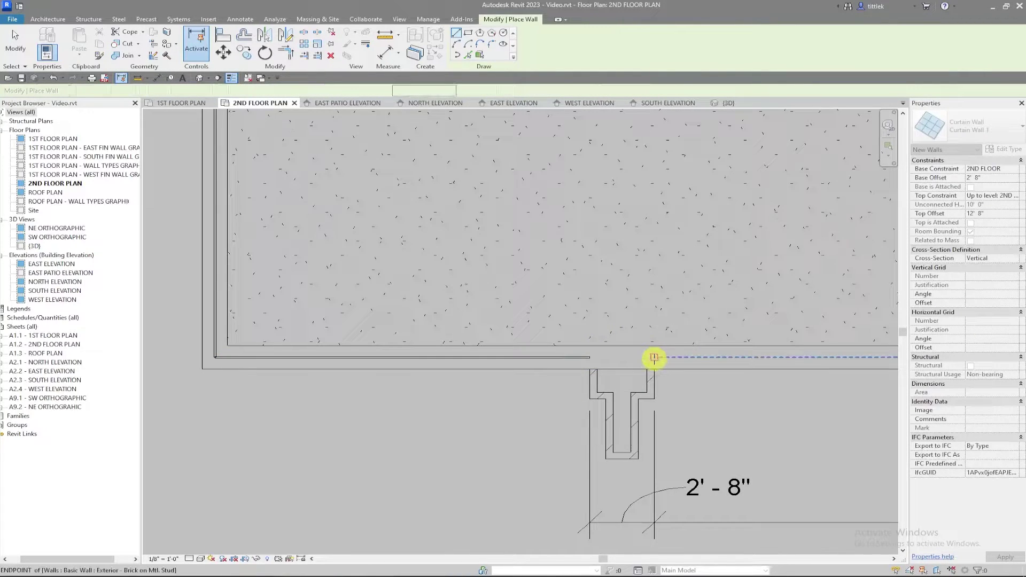
- Draw a chained curtain wall from the south fin's east face to the patio edge and north to the brick wall at the patio's northwest corner
click(663, 356)
middle_drag(762, 354, 321, 351)
scroll(523, 361, down, 4)
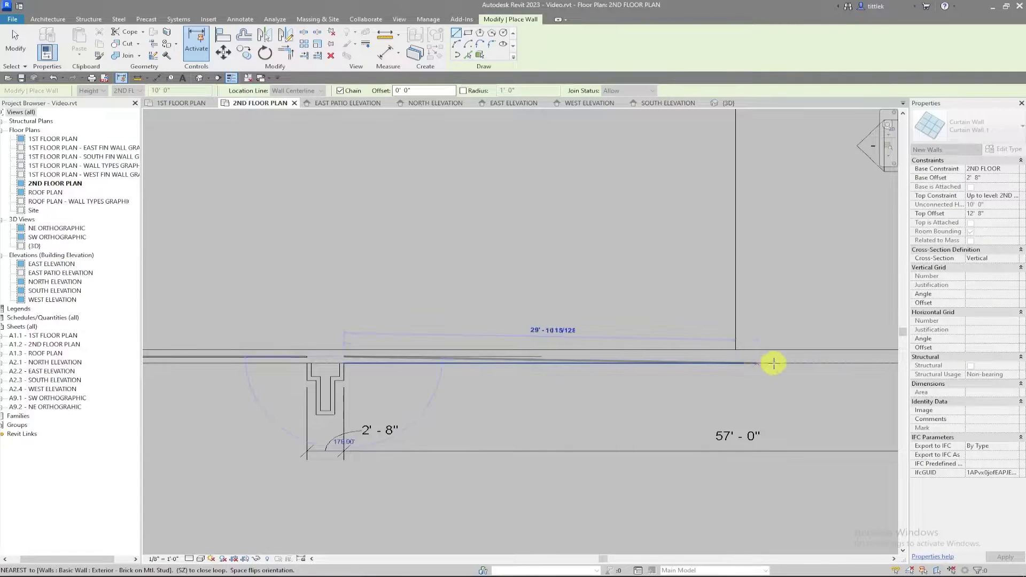
scroll(770, 359, up, 3)
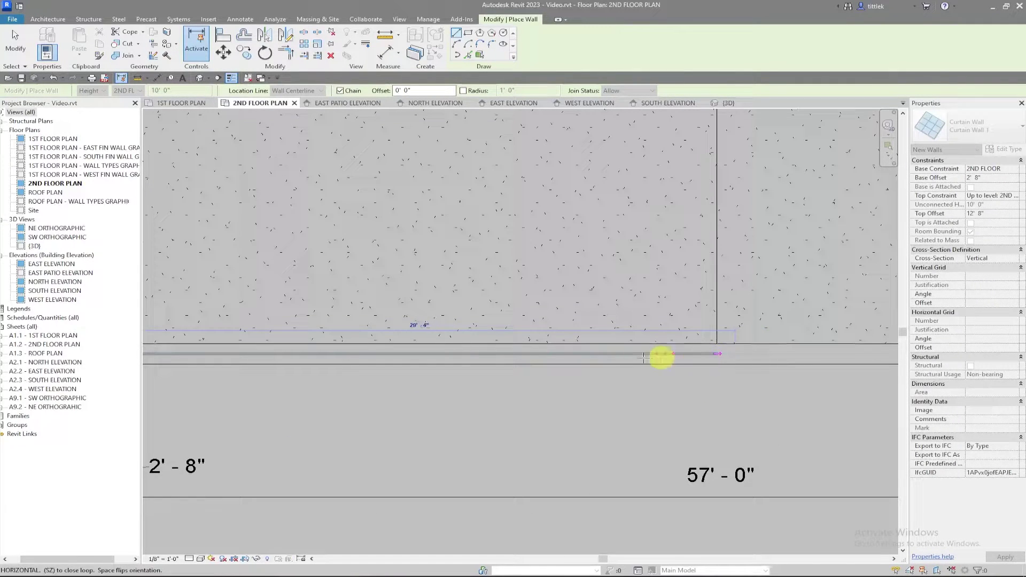
scroll(619, 358, down, 5)
scroll(618, 357, down, 2)
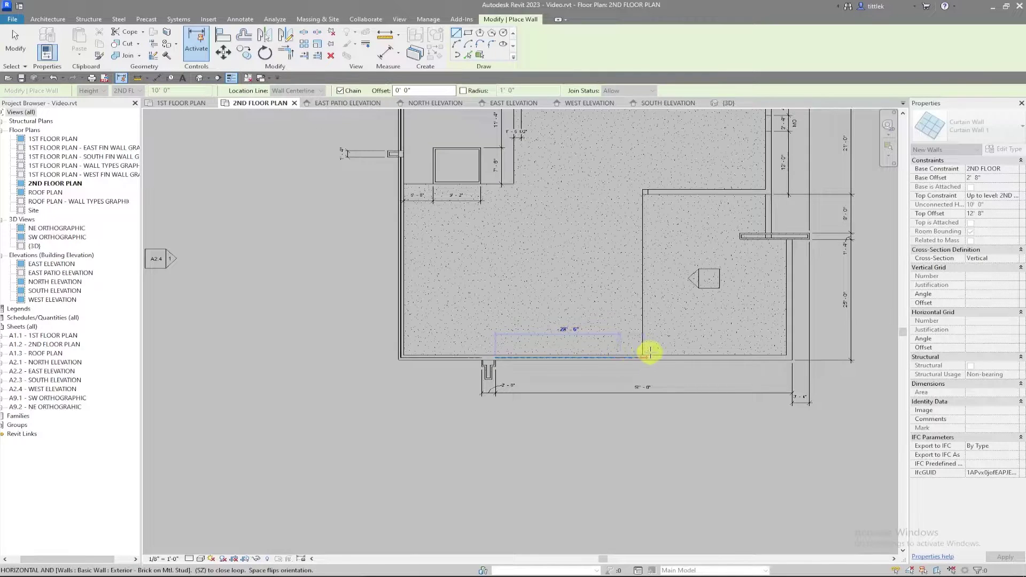
scroll(650, 351, up, 5)
scroll(605, 377, up, 2)
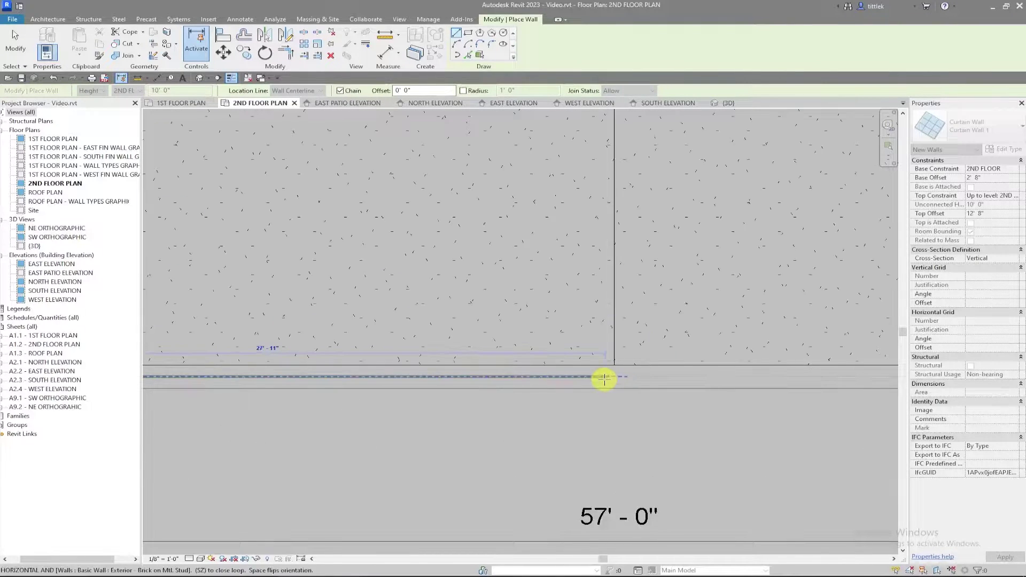
click(608, 377)
scroll(607, 373, down, 3)
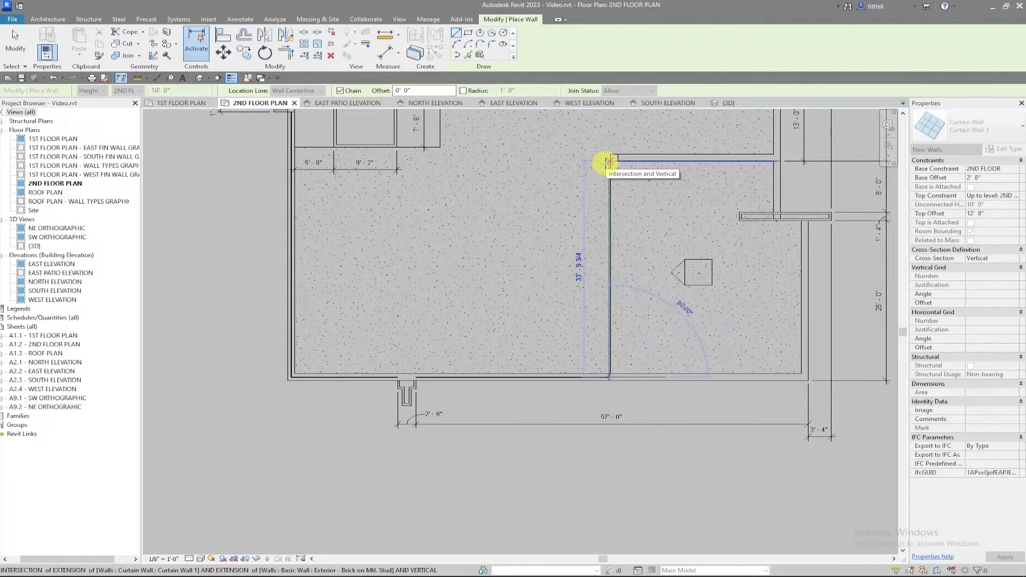
click(608, 161)
key(Escape)
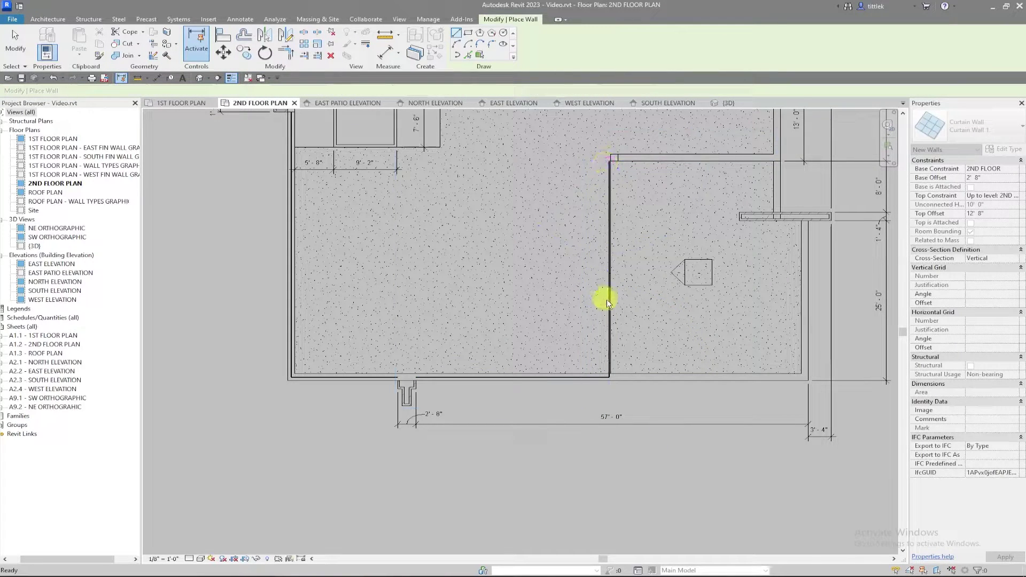
key(Escape)
- Examine the second-floor curtain walls on the south, west and north sides of the building in the 3D view
scroll(609, 299, up, 2)
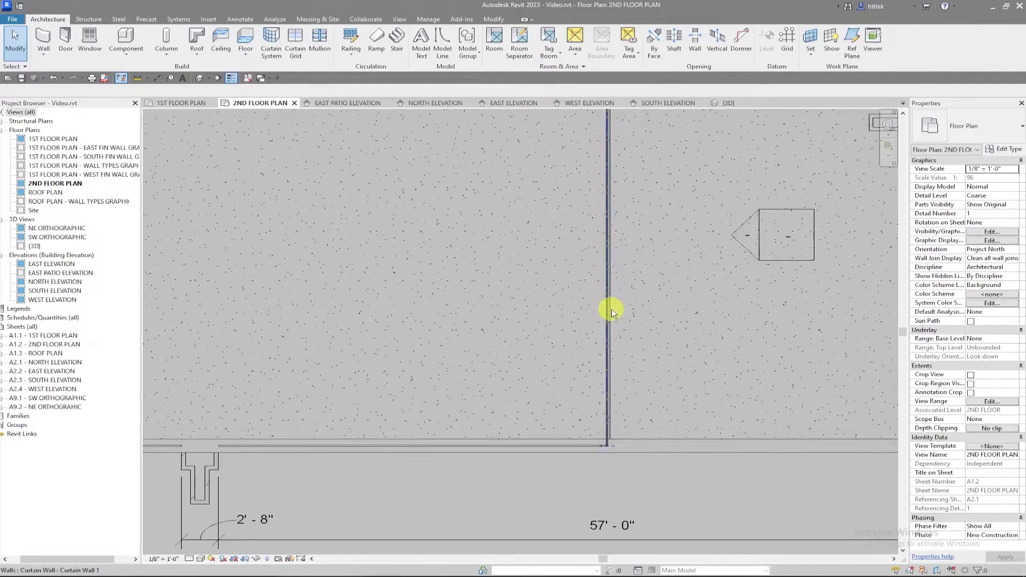
scroll(601, 422, down, 3)
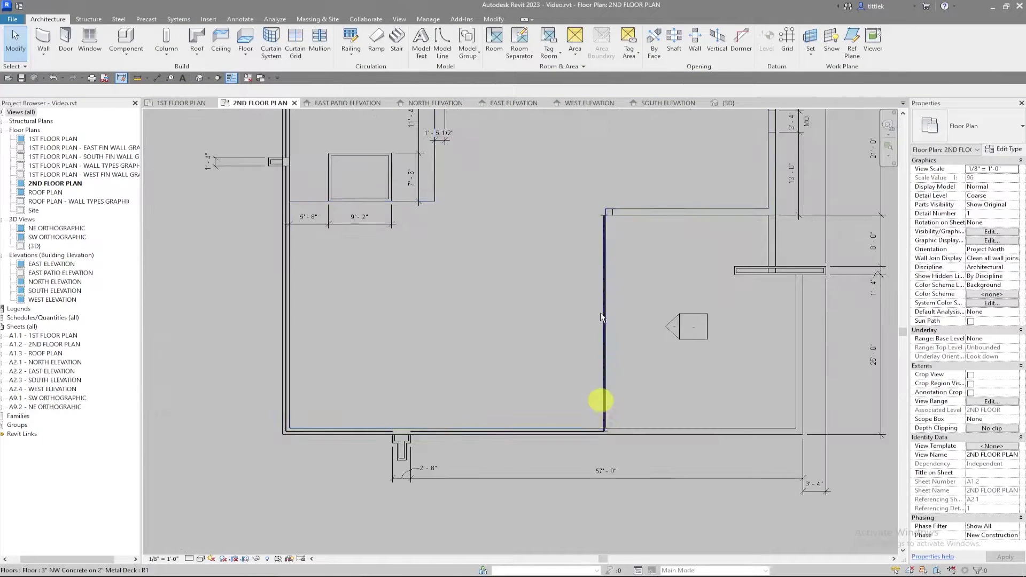
click(743, 100)
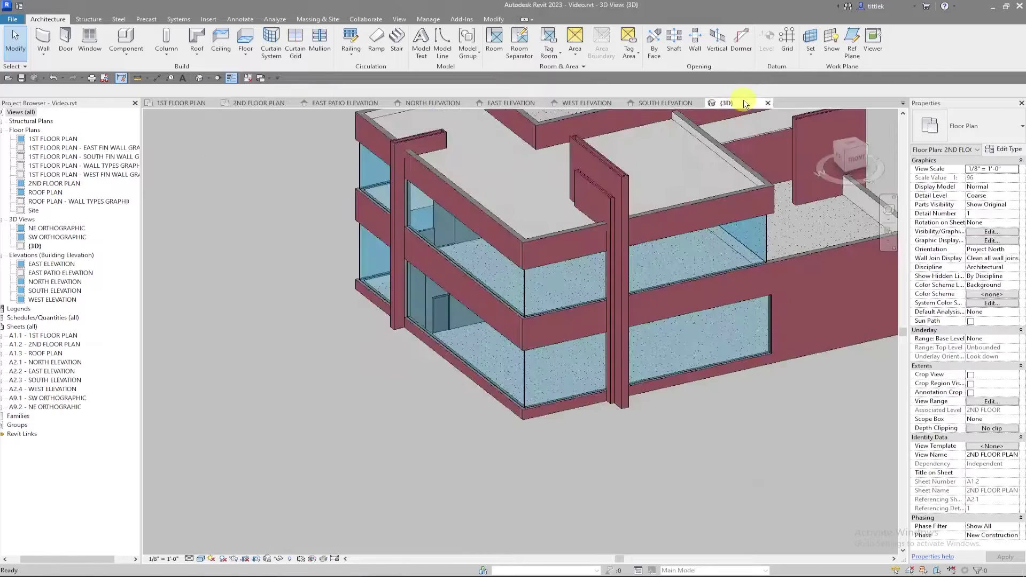
scroll(487, 375, down, 5)
shift+middle_drag(682, 354, 588, 143)
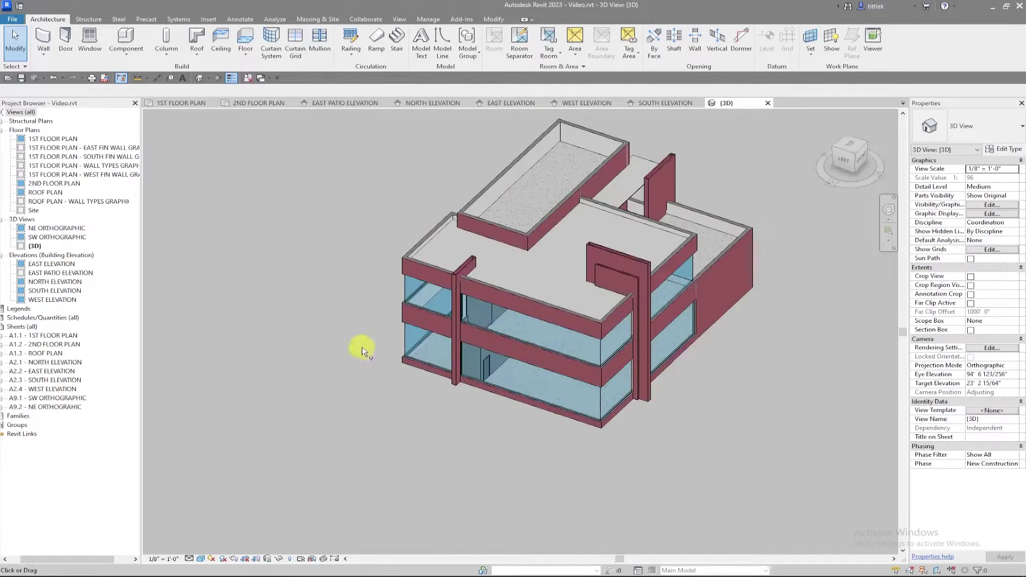
shift+middle_drag(424, 373, 545, 334)
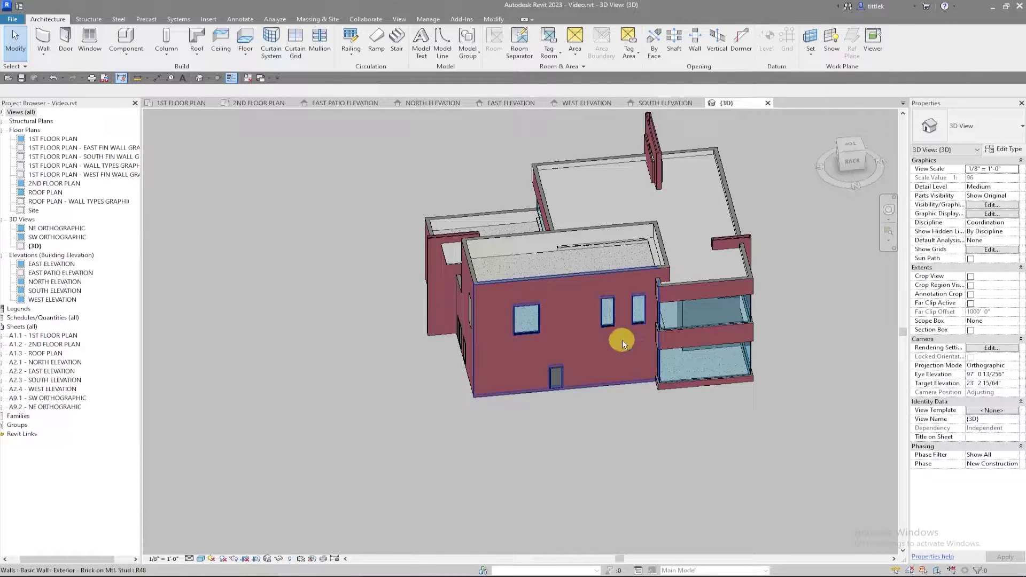
shift+middle_drag(715, 335, 678, 295)
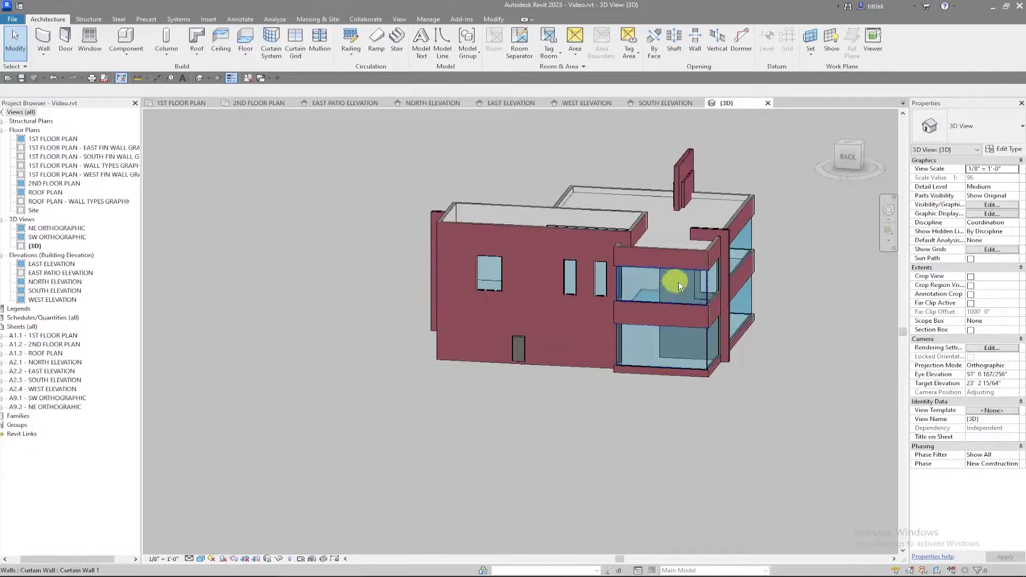
scroll(735, 294, up, 4)
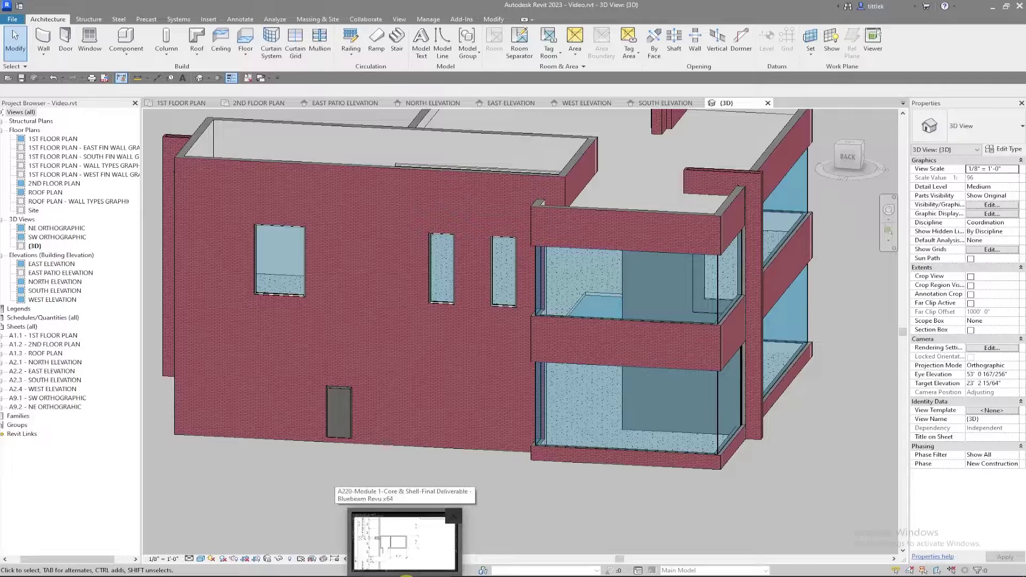
- Switch to Bluebeam Revu and go two pages forward in the Core & Shell final deliverable to consult the reference drawings
click(406, 103)
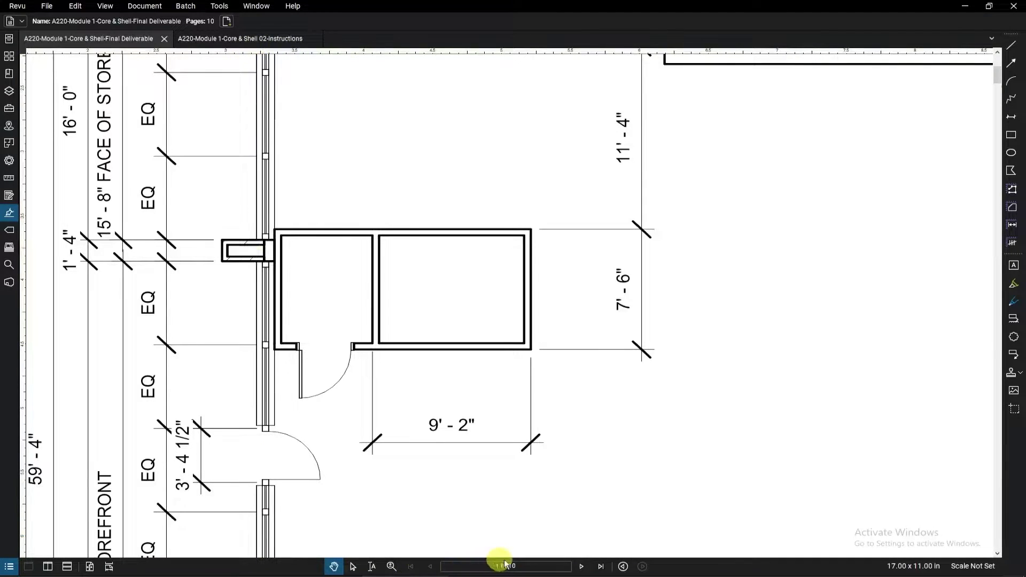
click(581, 565)
click(582, 566)
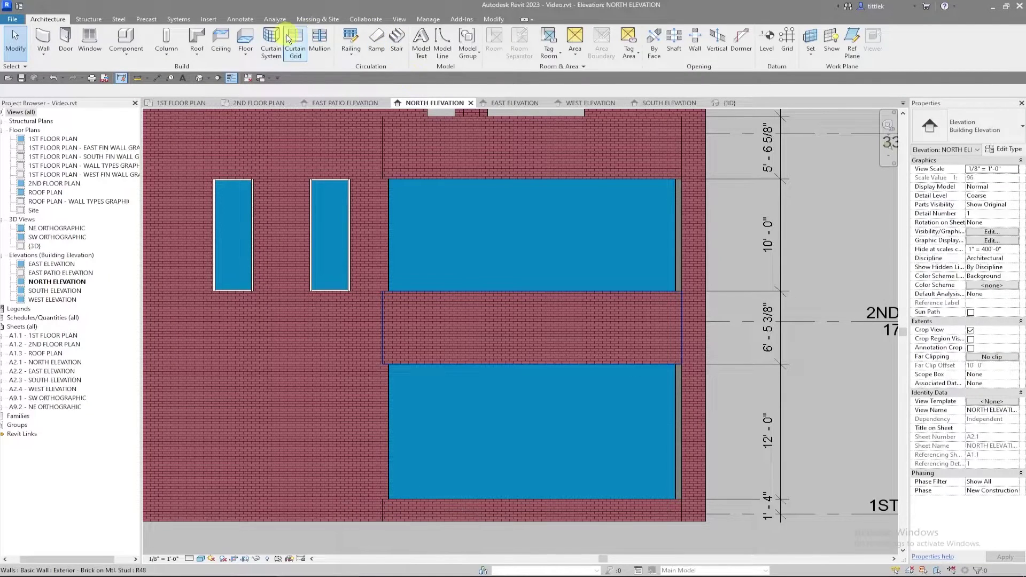
- Place four vertical curtain grid lines across the first-floor curtain wall in the north elevation
click(293, 43)
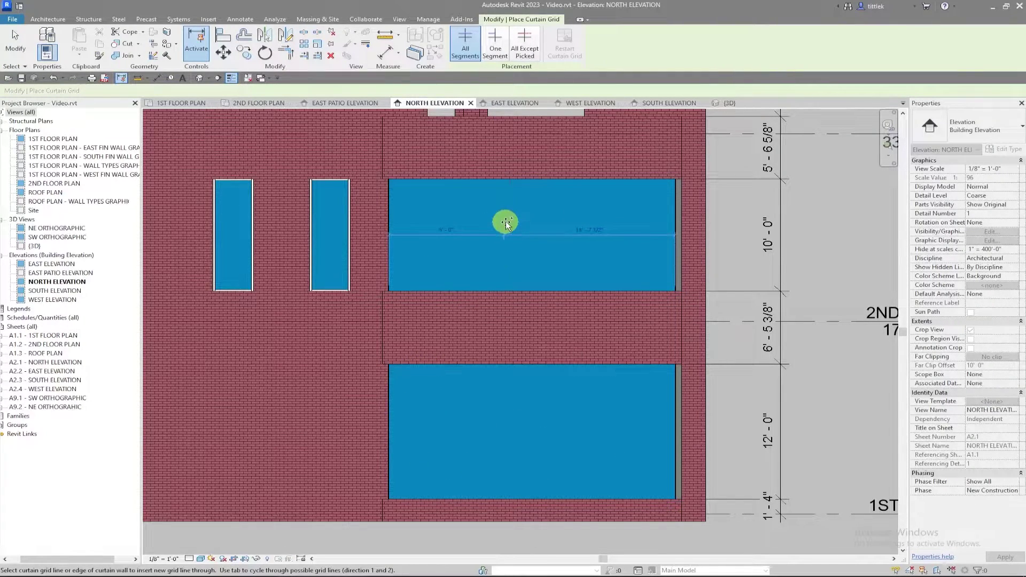
click(483, 220)
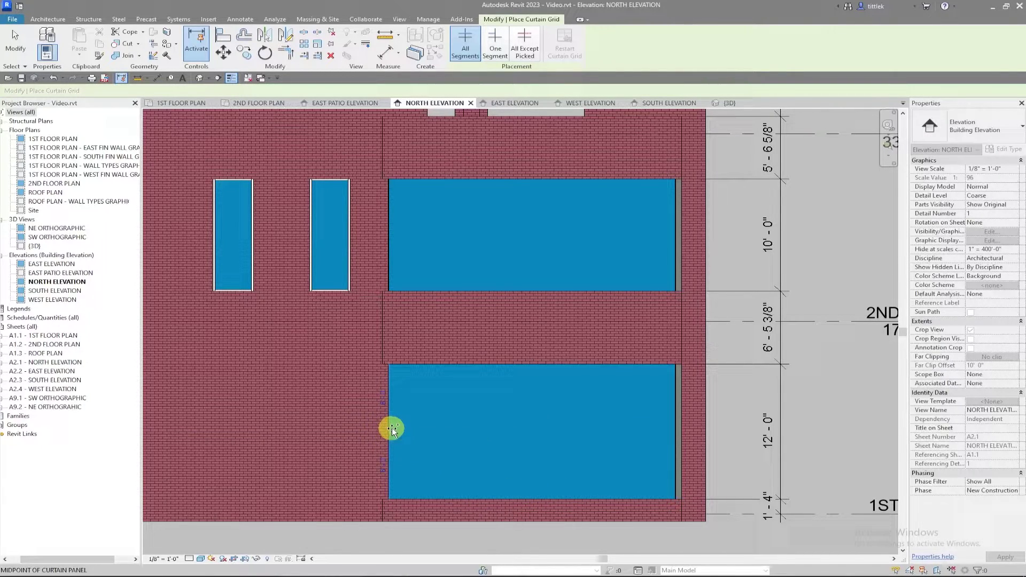
click(440, 465)
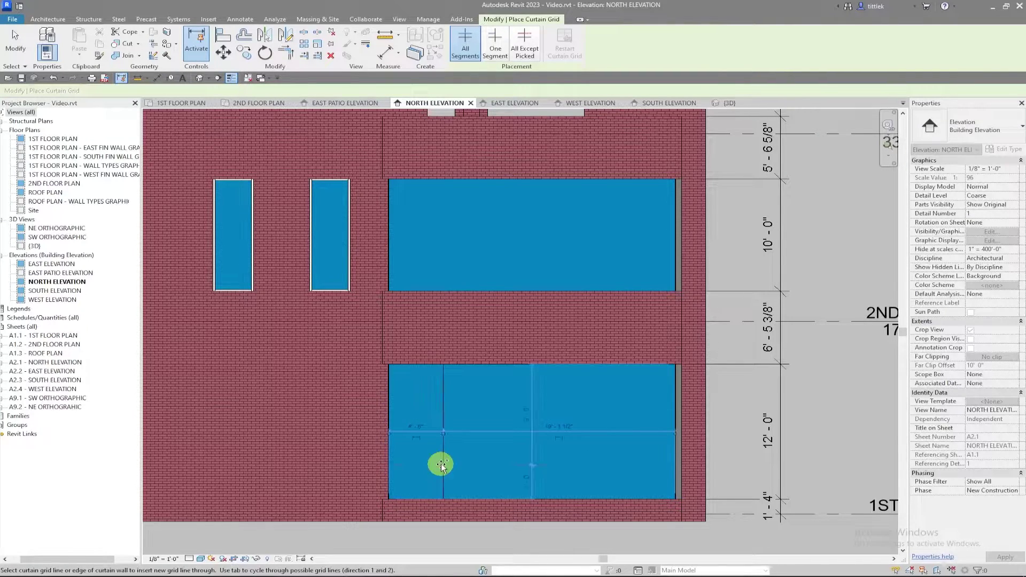
click(495, 465)
click(538, 466)
click(547, 466)
click(616, 465)
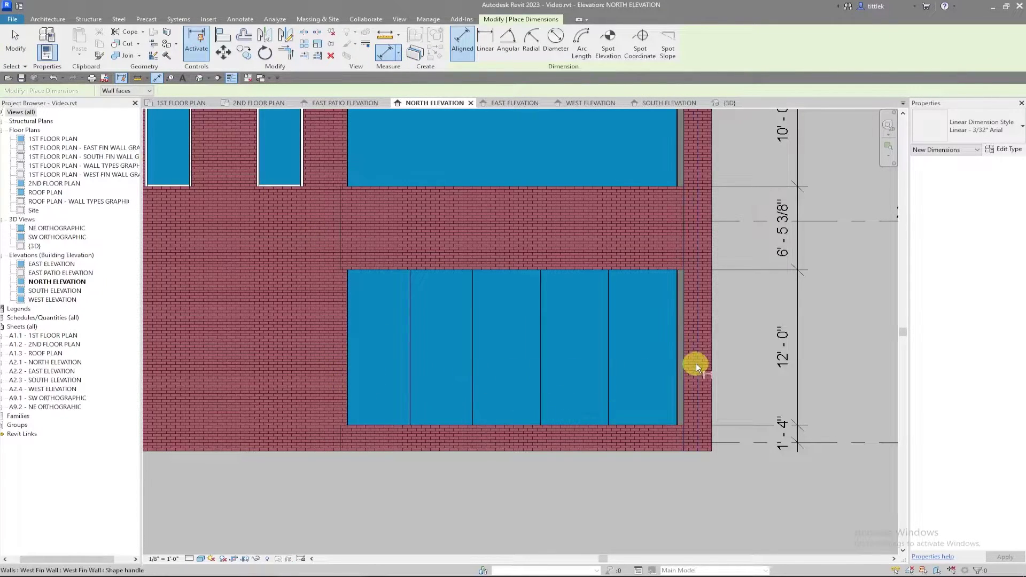
- Dimension the first-floor north curtain wall from edge to edge through all four vertical grid lines, placing the aligned dimension string below the wall
scroll(675, 377, up, 2)
scroll(675, 377, up, 3)
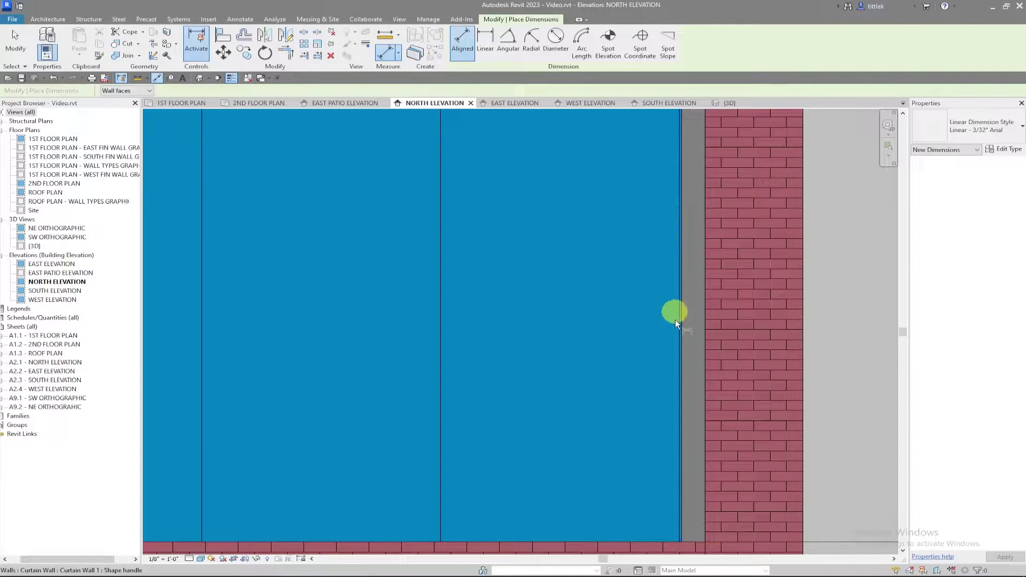
scroll(664, 379, down, 3)
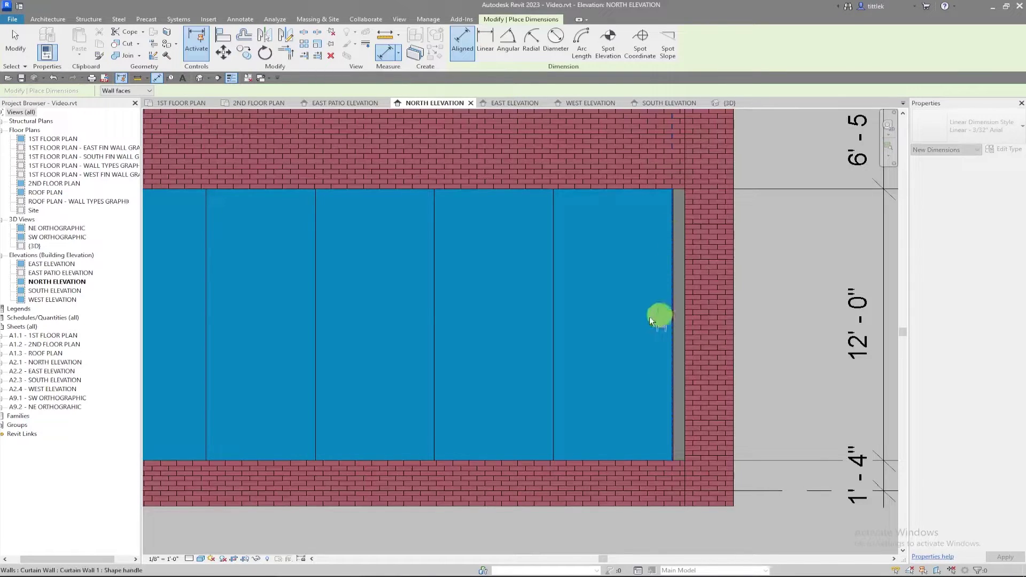
click(552, 308)
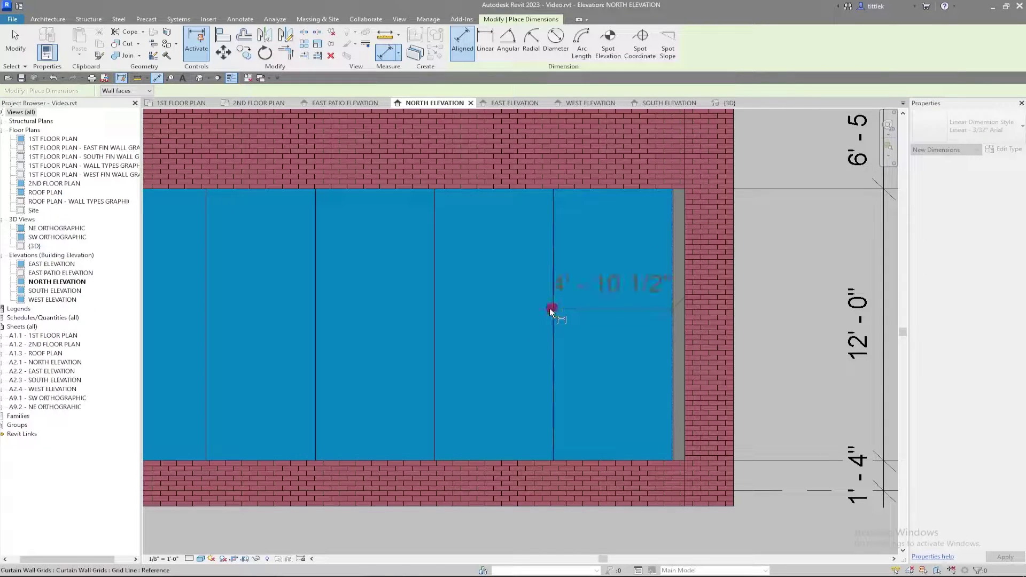
click(435, 303)
click(319, 306)
click(205, 309)
middle_drag(412, 372, 789, 377)
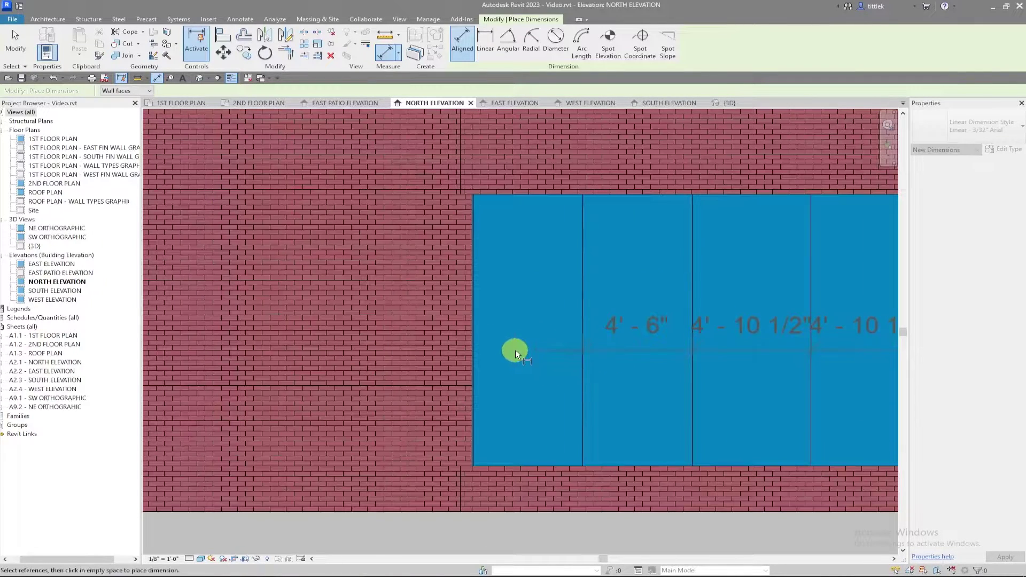
click(472, 348)
scroll(395, 280, down, 3)
click(507, 462)
click(529, 501)
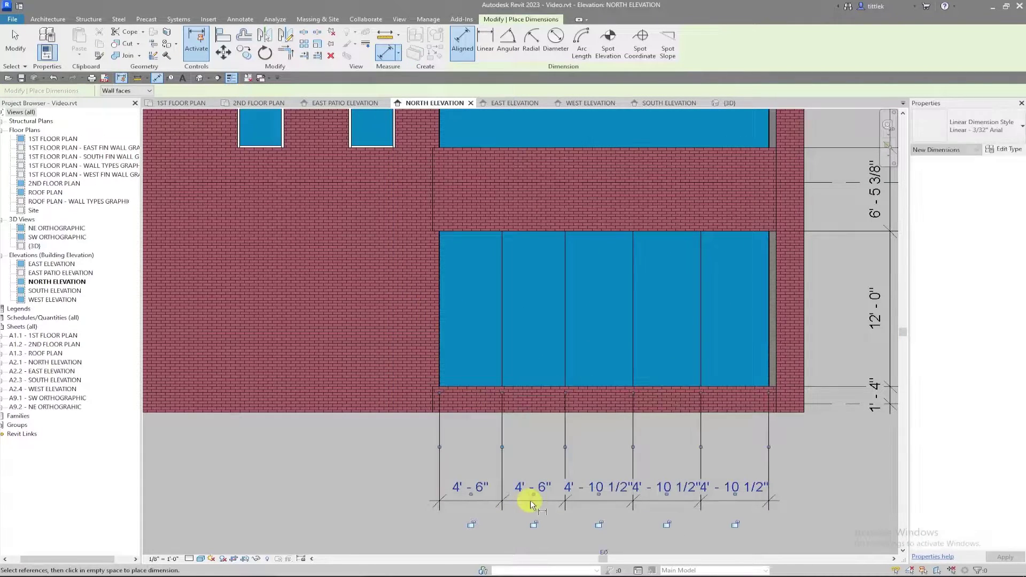
- Apply the EQ constraint to the dimension string to space the first-floor curtain grid lines equally
middle_drag(613, 462, 500, 266)
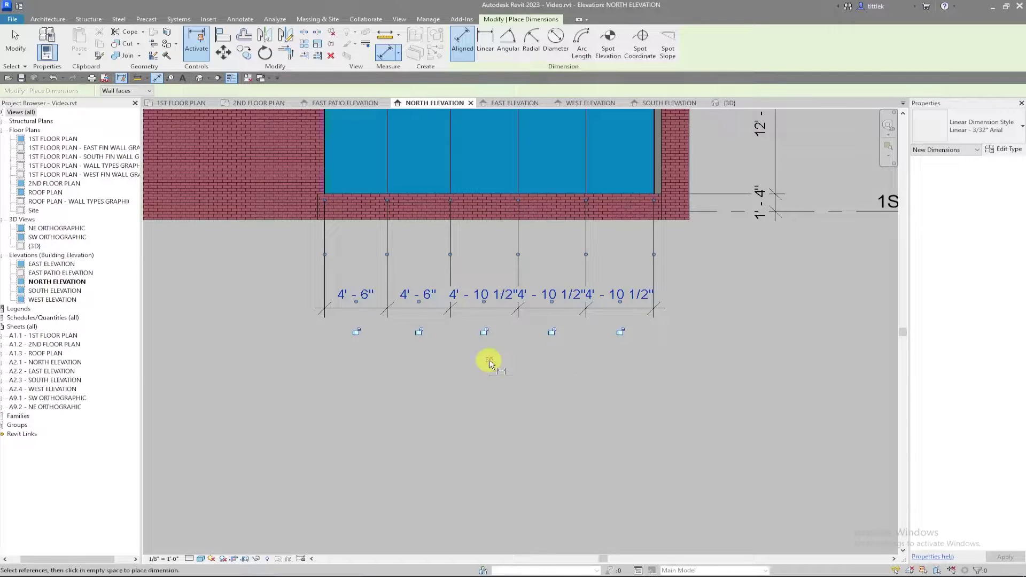
click(489, 361)
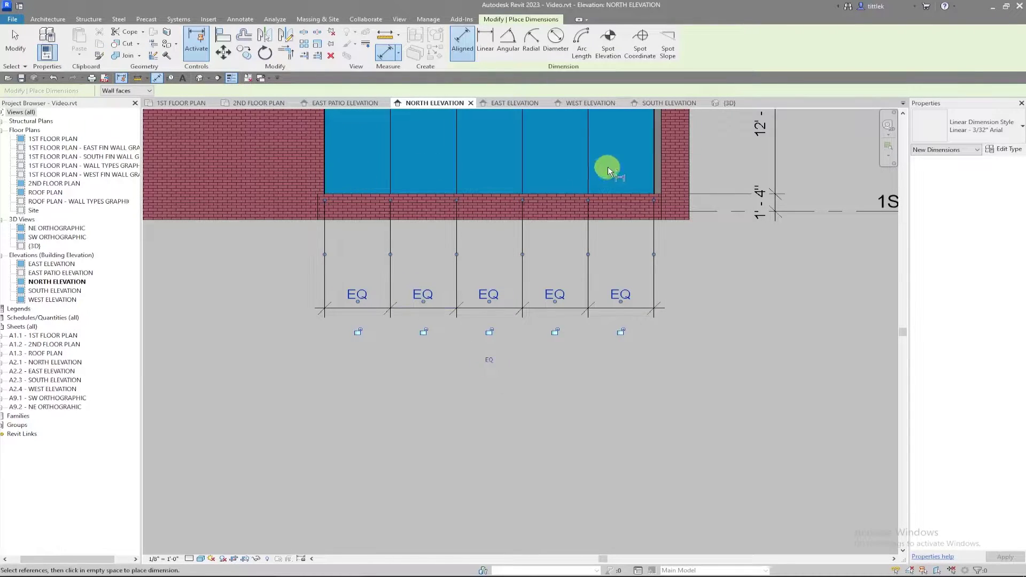
scroll(597, 451, down, 2)
middle_drag(568, 379, 565, 407)
scroll(507, 270, up, 2)
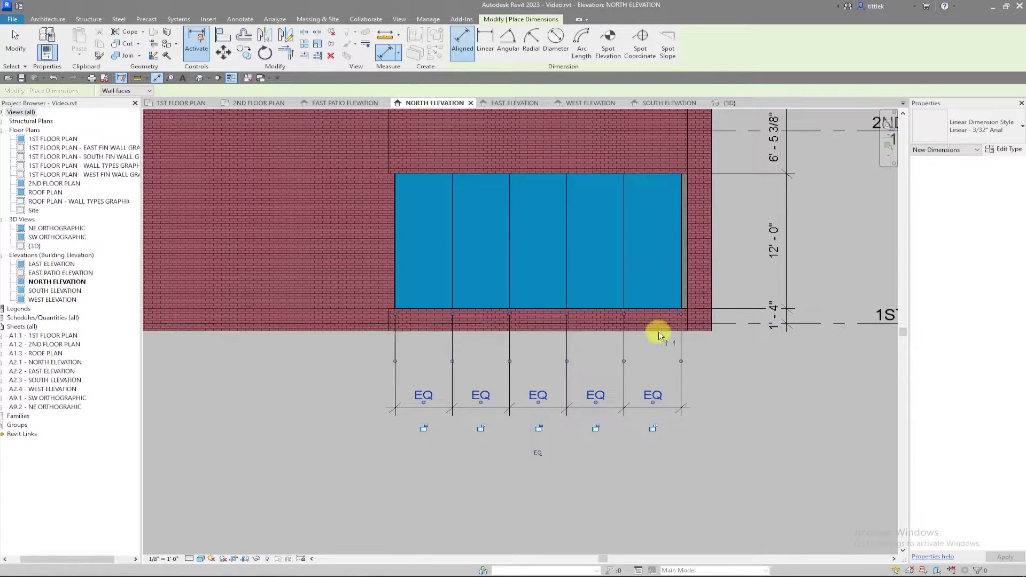
click(539, 455)
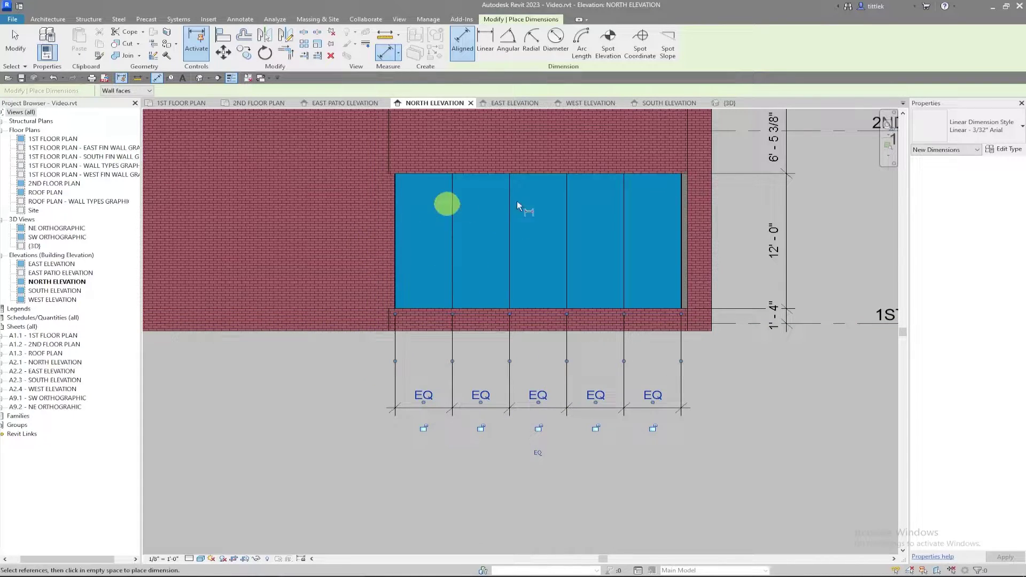
- Delete the EQ dimension string below the first-floor curtain wall and remove its constraints
key(Escape)
click(551, 409)
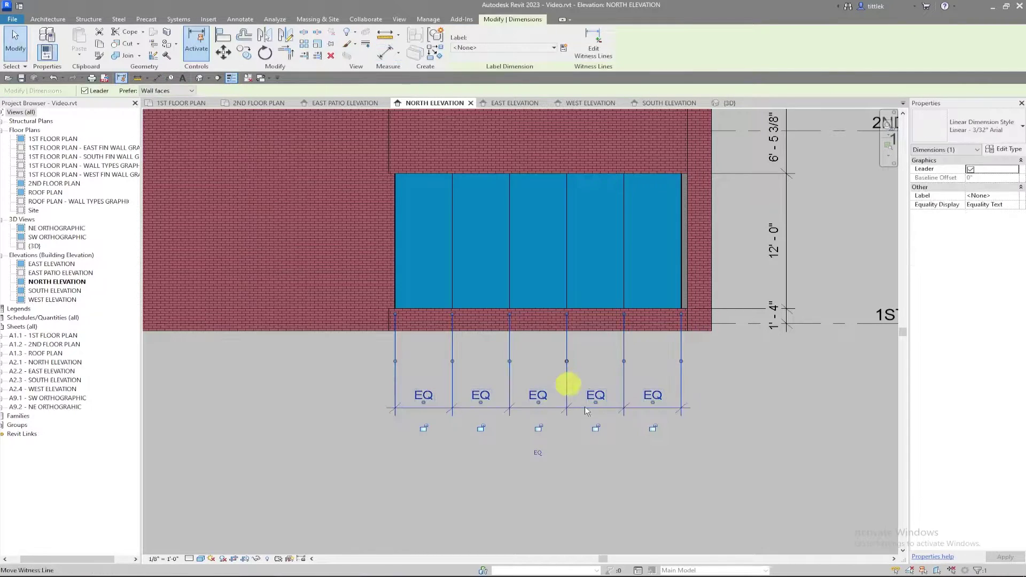
key(Delete)
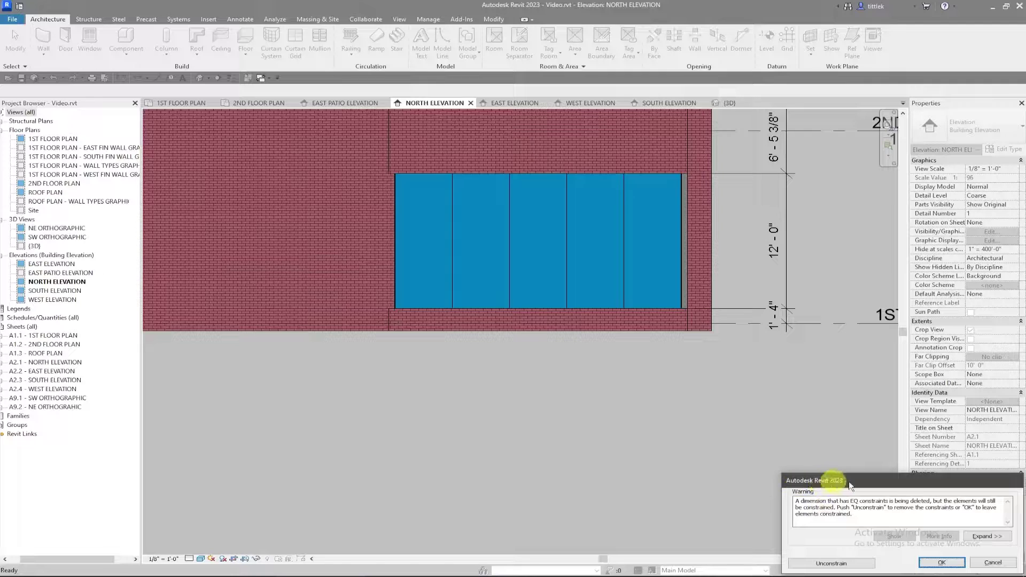
click(843, 566)
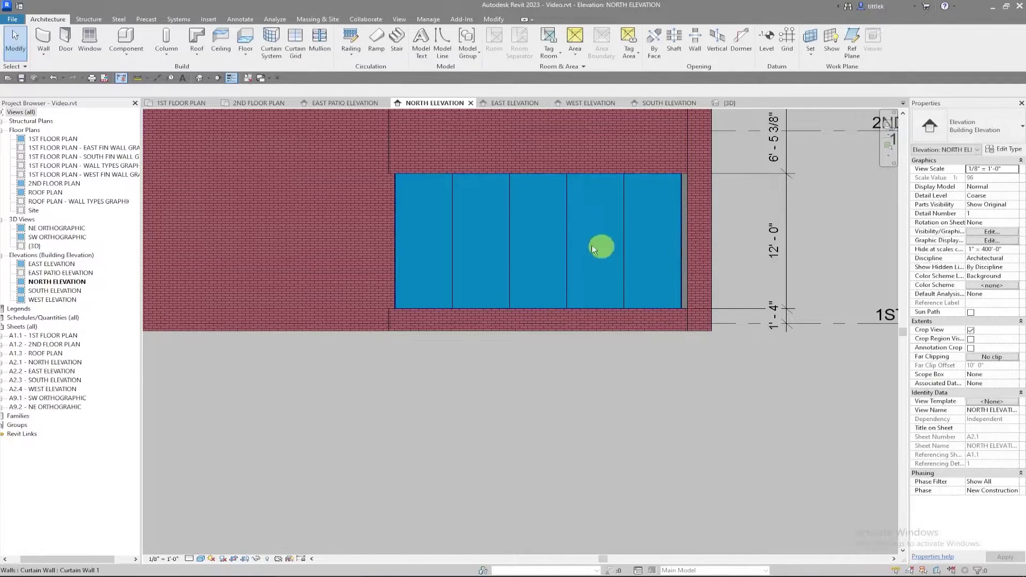
- Place four vertical curtain grid lines across the second-floor north curtain wall, approximately above the first-floor grid lines
middle_drag(669, 231, 669, 426)
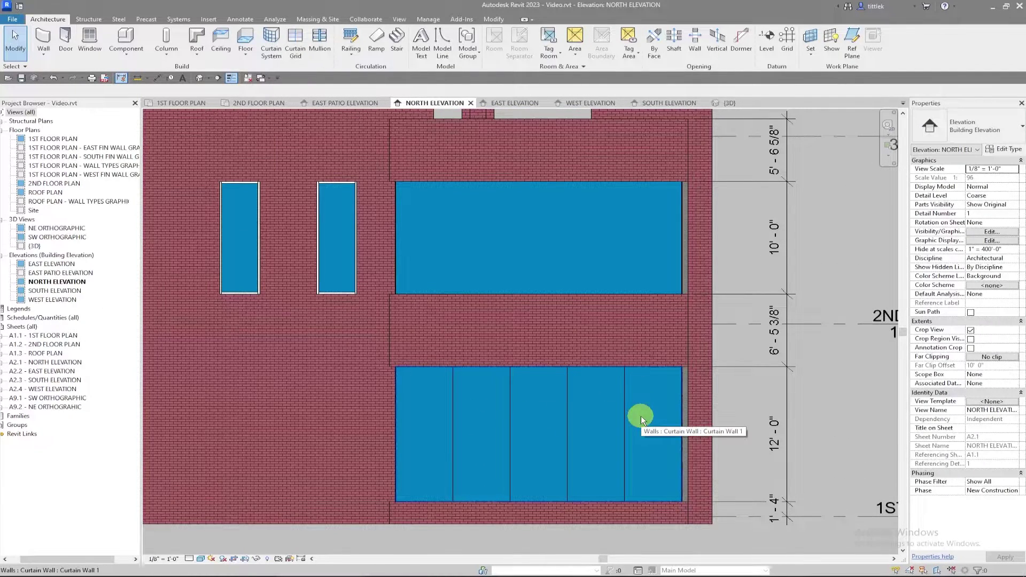
mouse_move(643, 359)
middle_down()
mouse_move(655, 353)
mouse_move(648, 346)
middle_up()
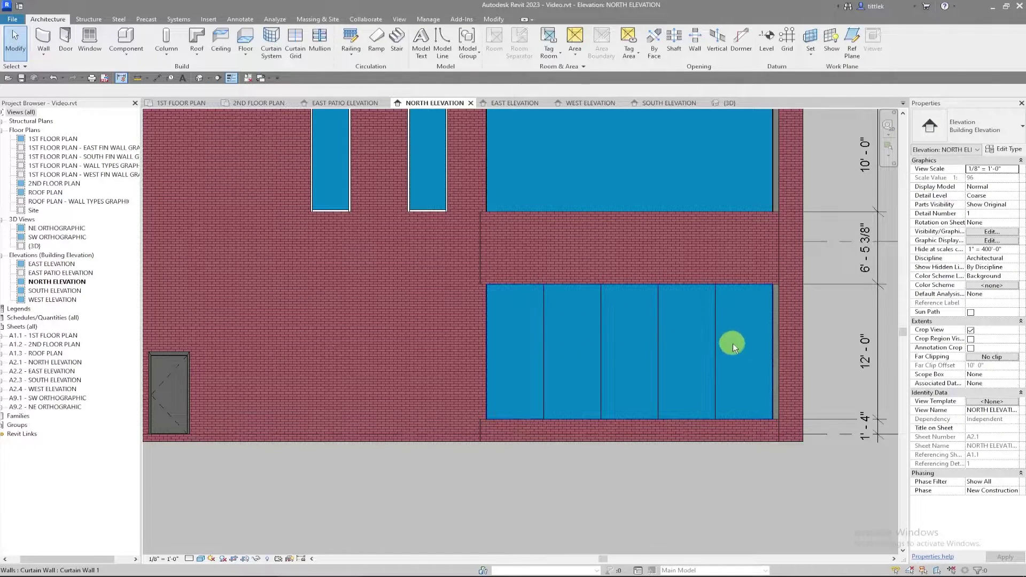
middle_drag(735, 359, 615, 373)
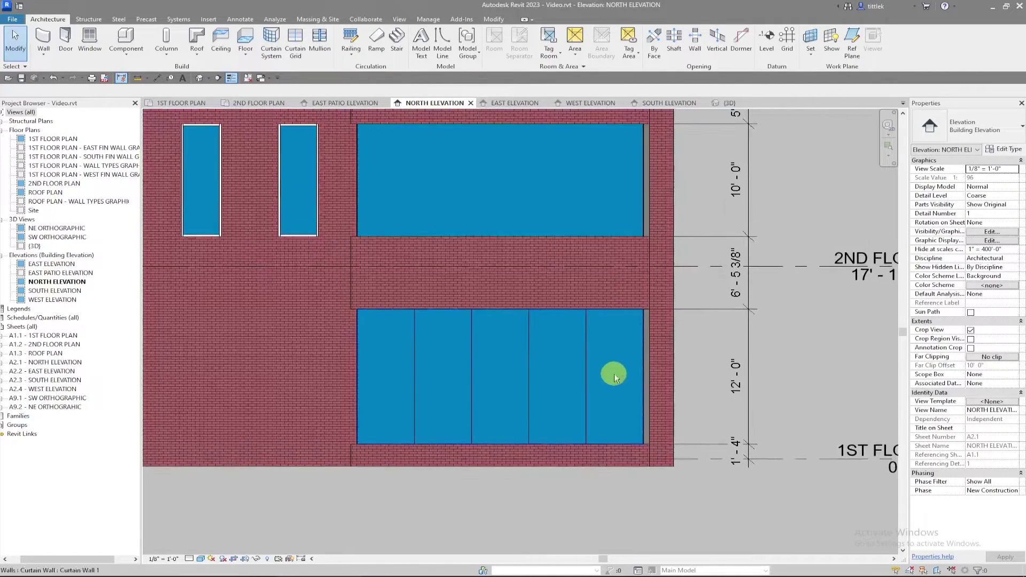
middle_drag(334, 471, 472, 467)
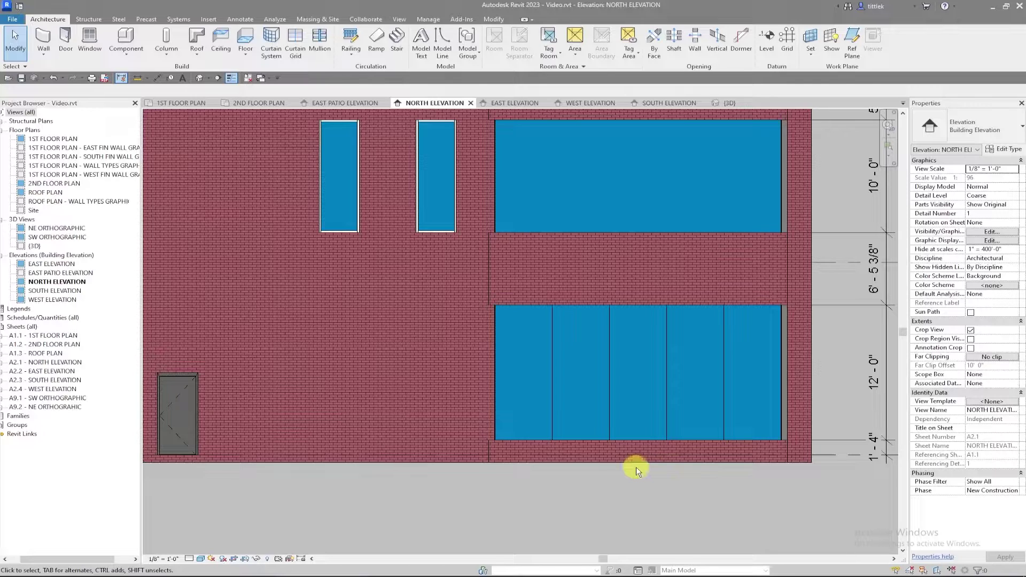
middle_drag(652, 480, 570, 538)
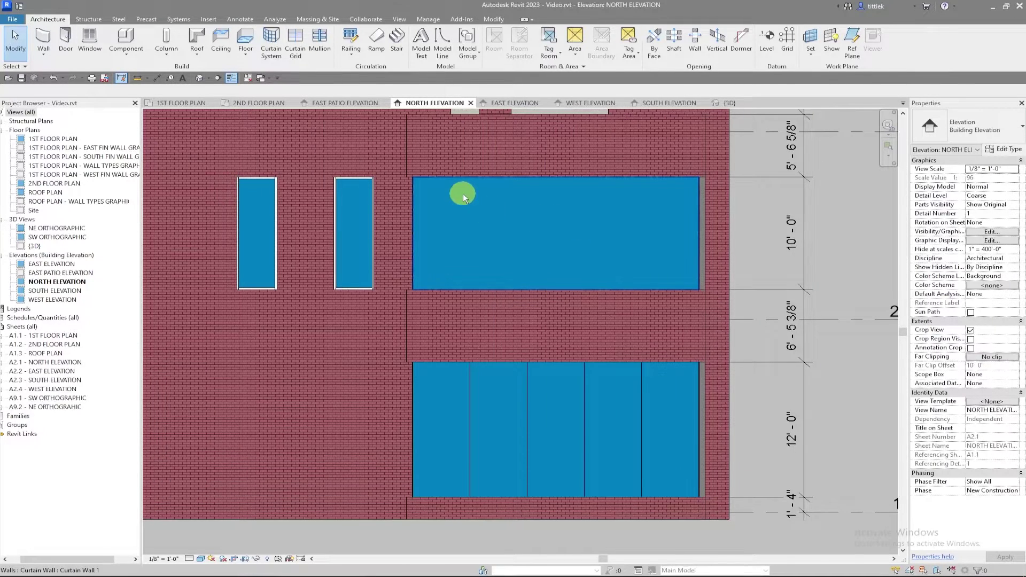
click(307, 47)
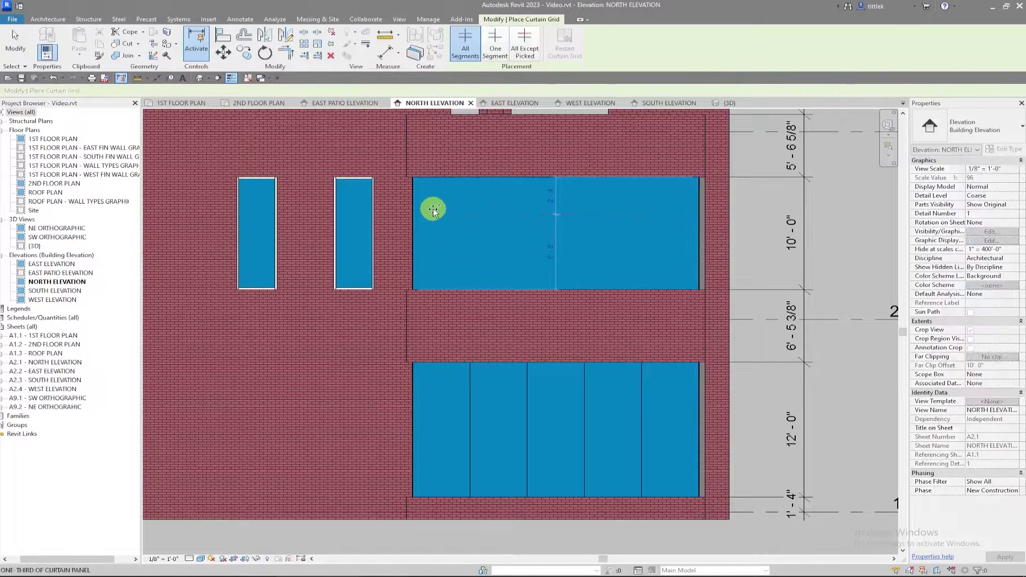
click(528, 183)
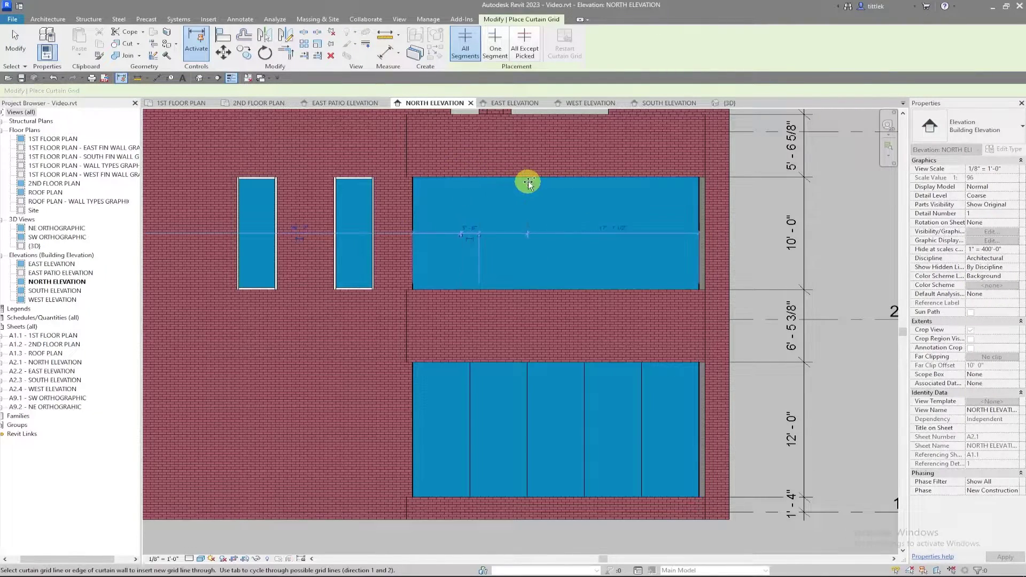
click(585, 182)
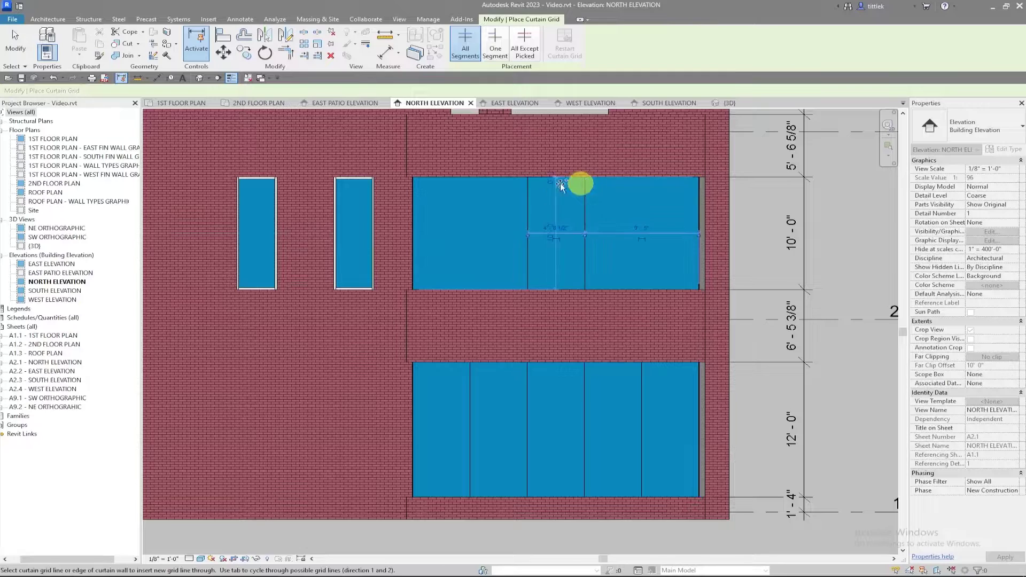
click(454, 184)
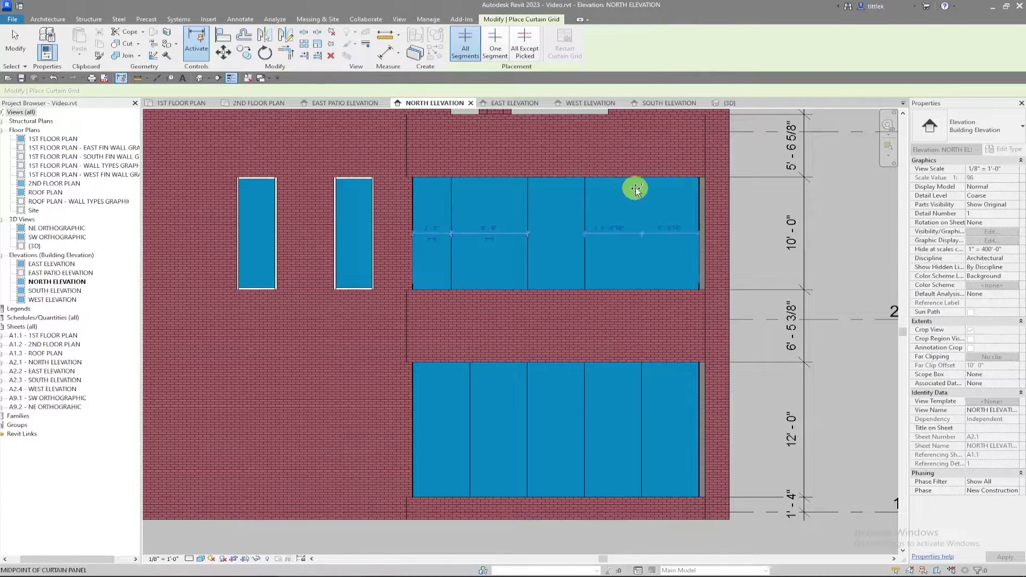
click(636, 191)
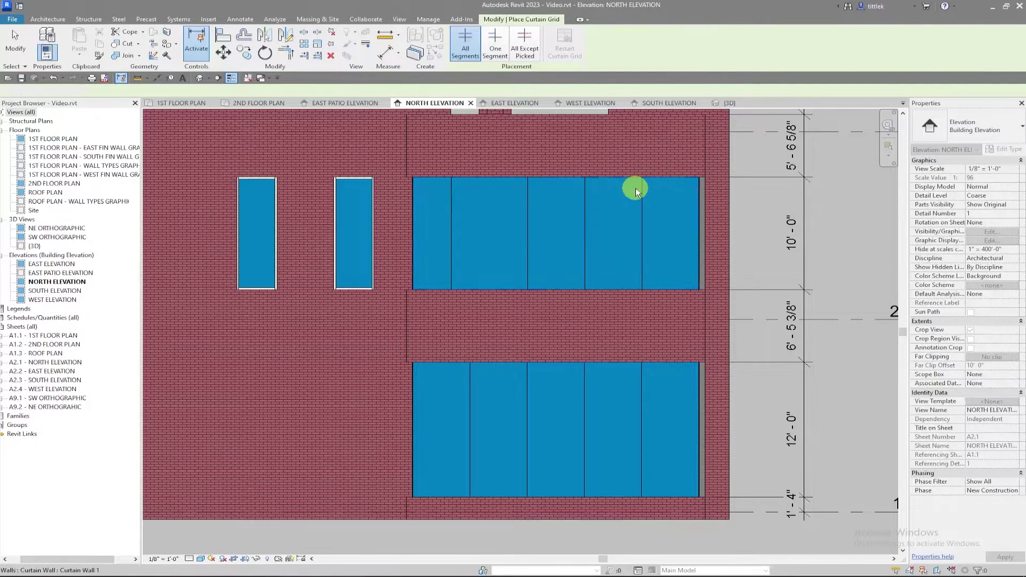
key(Escape)
key(Escape)
- Align the second-floor curtain wall's easternmost grid line with the easternmost grid line of the first-floor curtain wall
key(l)
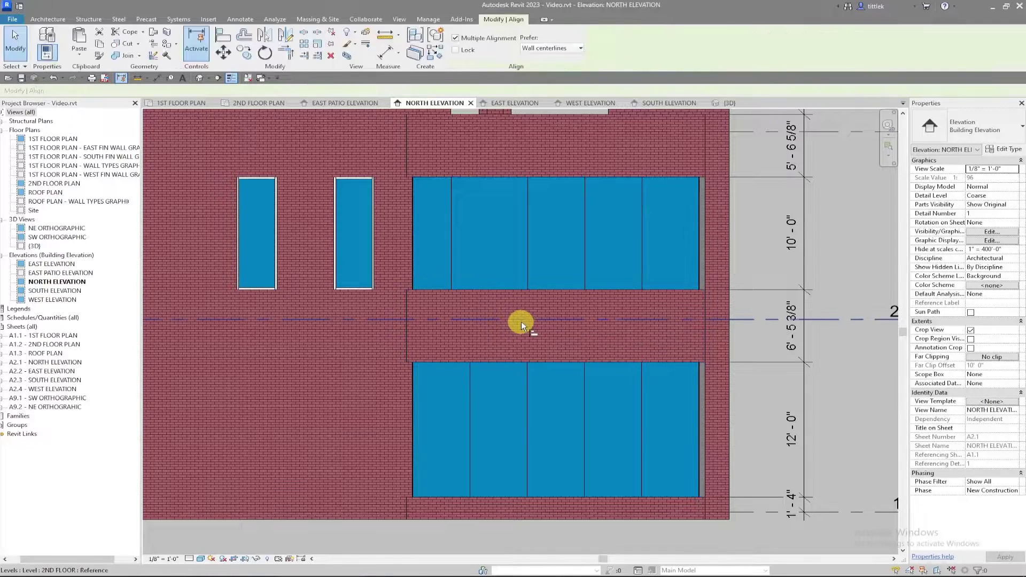
click(451, 237)
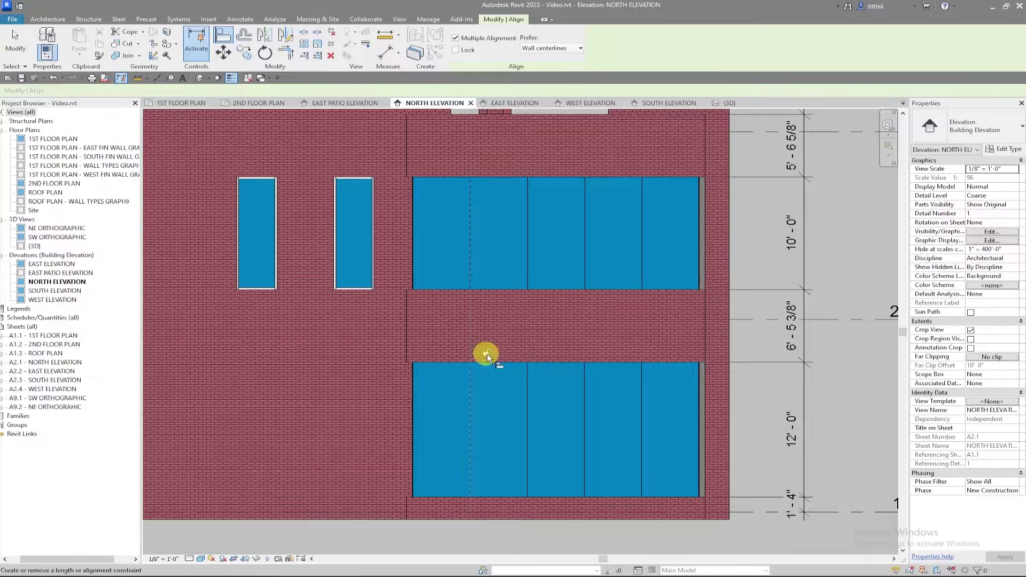
click(529, 398)
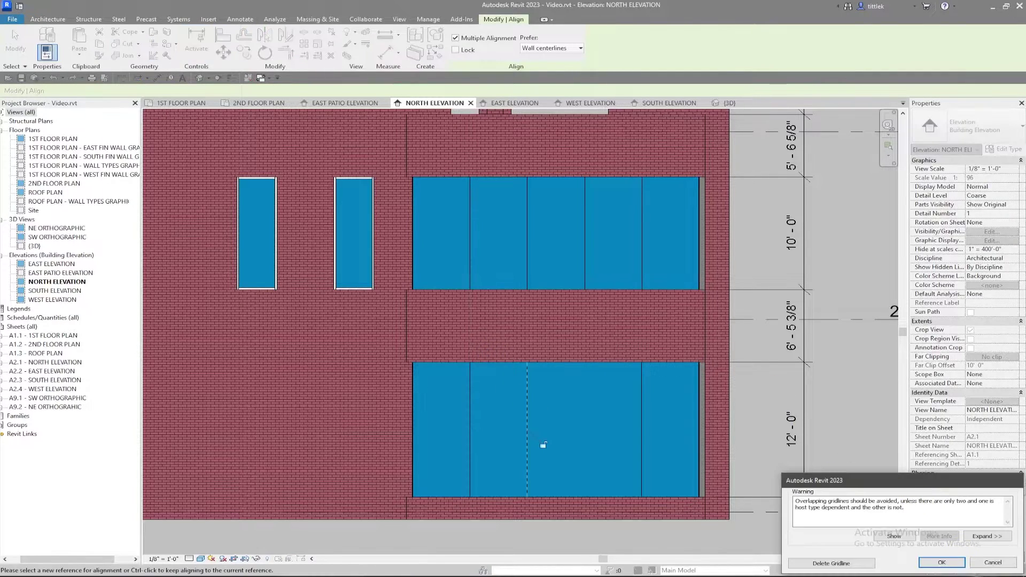
click(993, 563)
key(Escape)
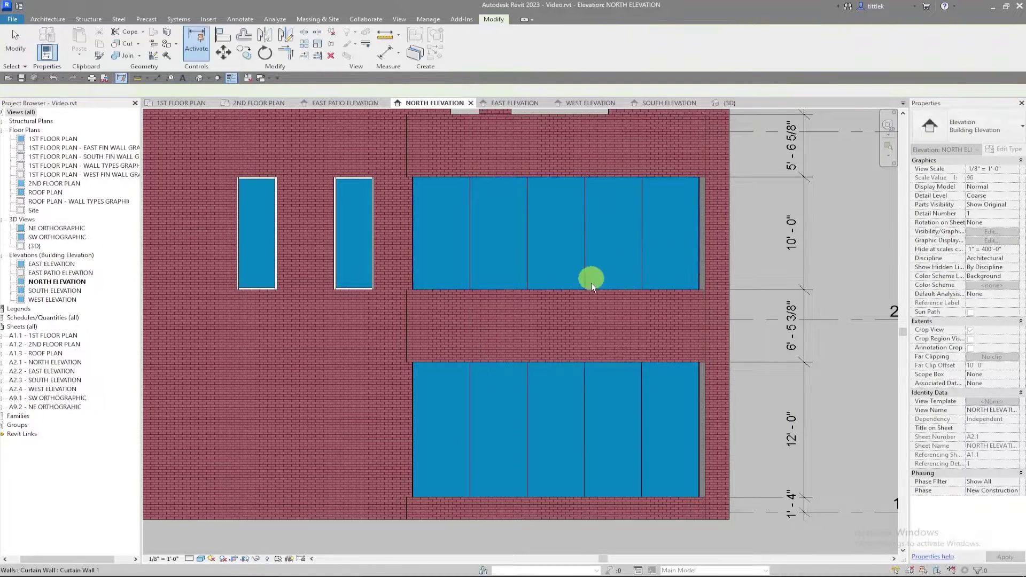
- Turn off Multiple Alignment and align the second-floor wall's third grid line from the east with the matching first-floor grid line
key(a)
key(l)
click(587, 283)
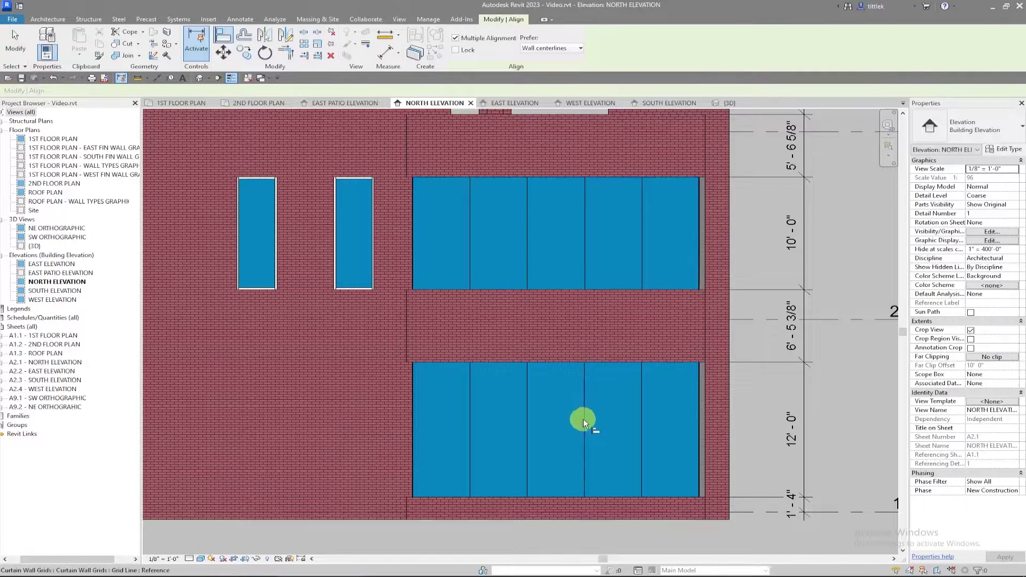
click(584, 414)
click(477, 43)
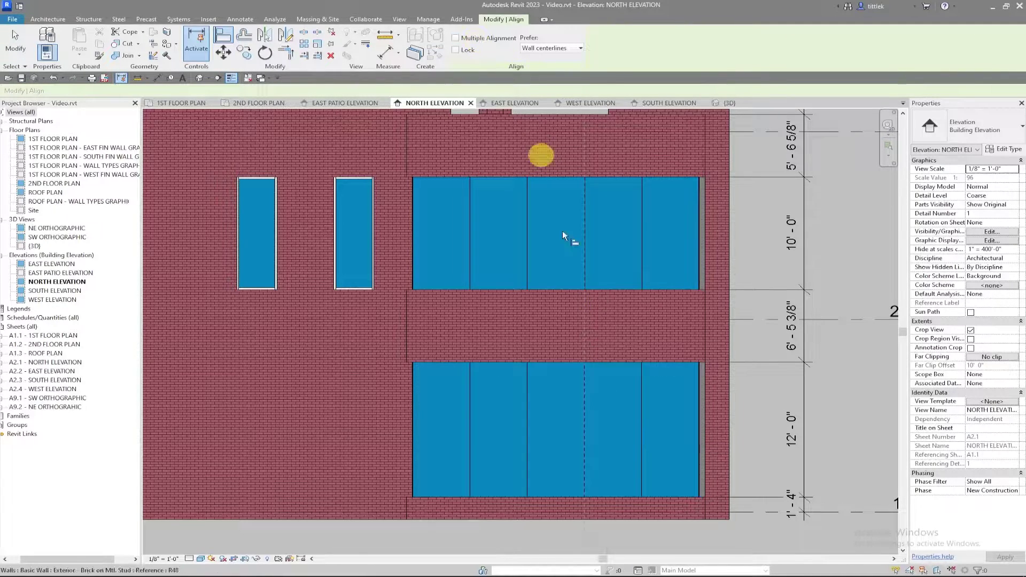
click(588, 258)
click(601, 353)
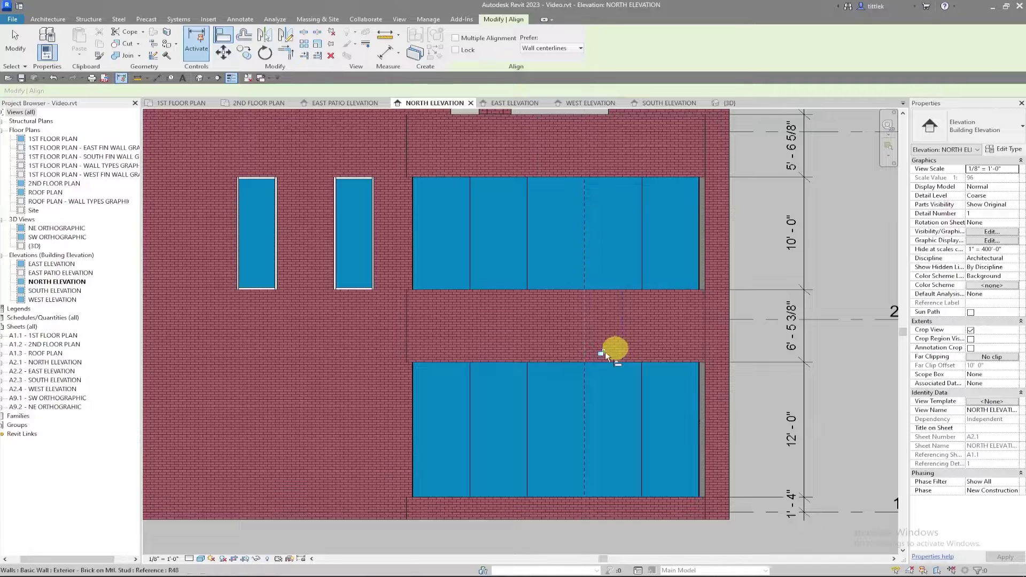
- Align the second-floor curtain wall's westernmost grid line with the westernmost grid line of the first-floor curtain wall
click(641, 412)
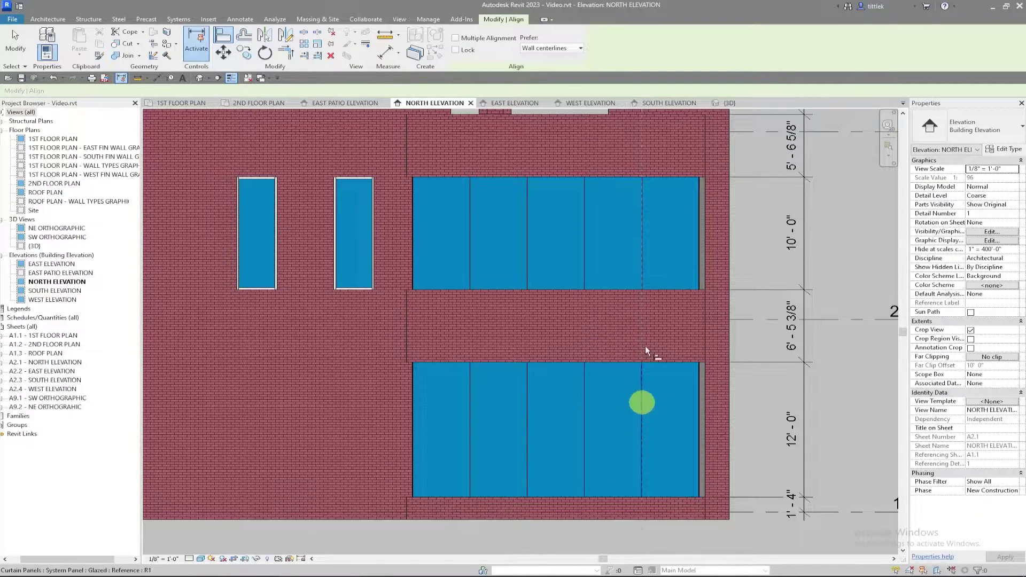
scroll(642, 233, up, 5)
click(643, 233)
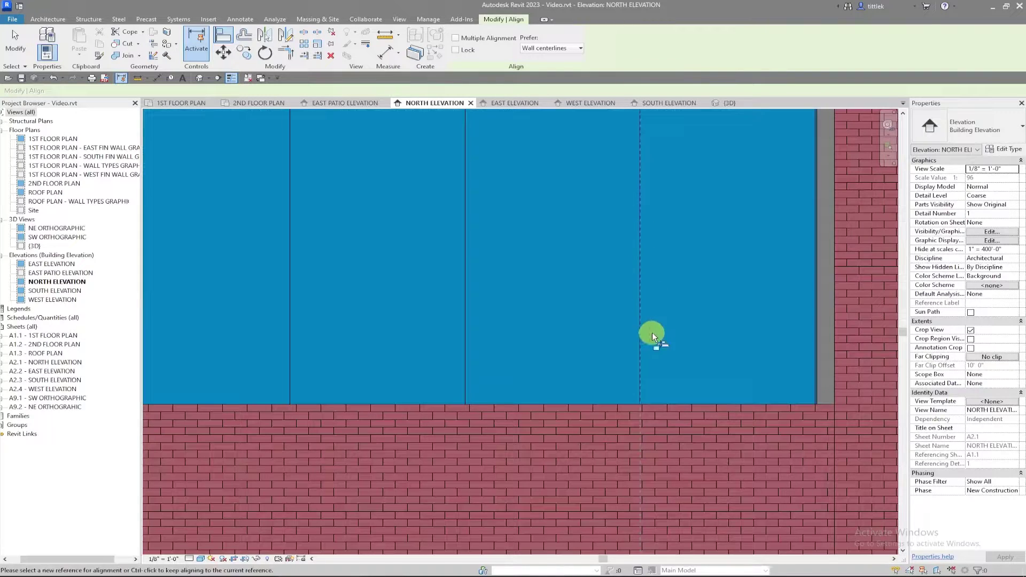
- Compare the north elevation's two curtain walls with the reference elevation drawing in Revu to check their horizontal divisions
scroll(658, 344, down, 5)
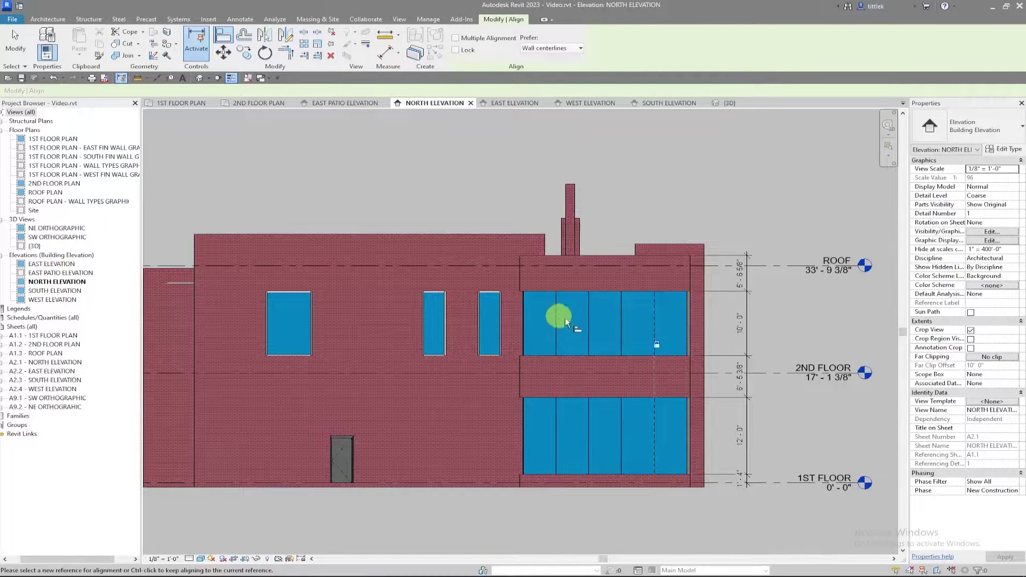
scroll(572, 320, up, 3)
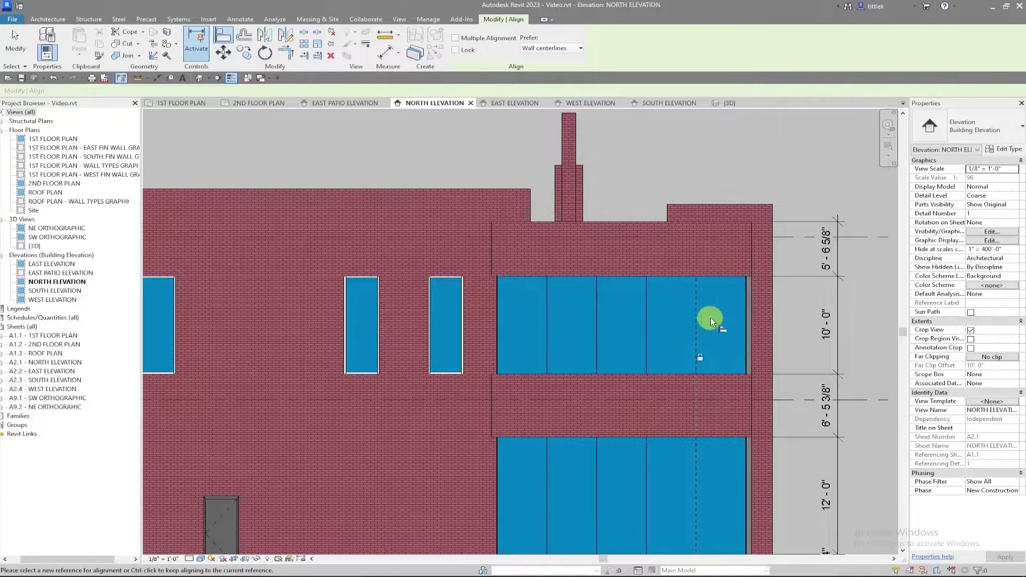
middle_drag(609, 503, 554, 346)
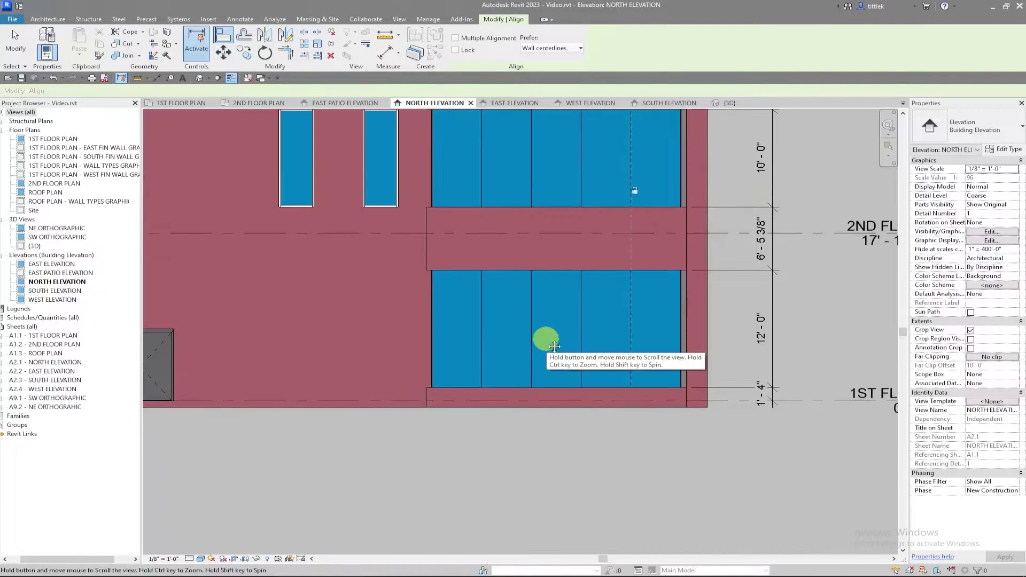
scroll(687, 286, down, 1)
middle_drag(684, 206, 665, 295)
scroll(687, 286, up, 2)
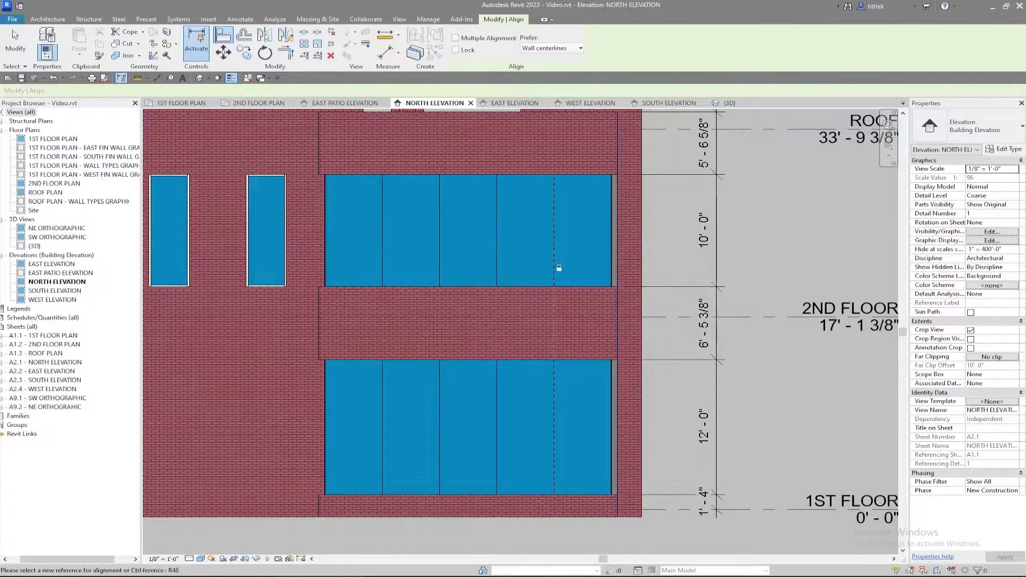
click(434, 576)
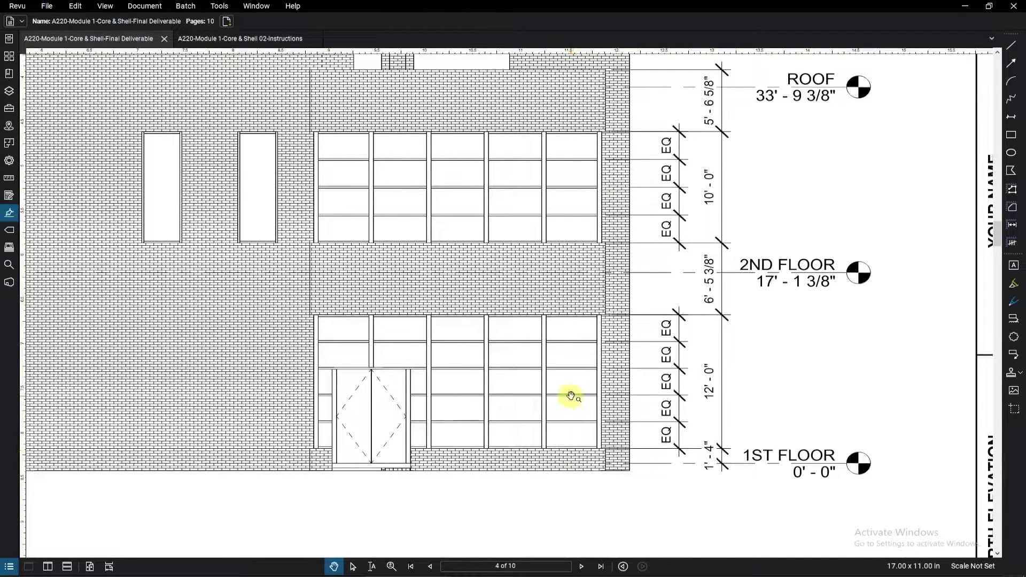
click(595, 368)
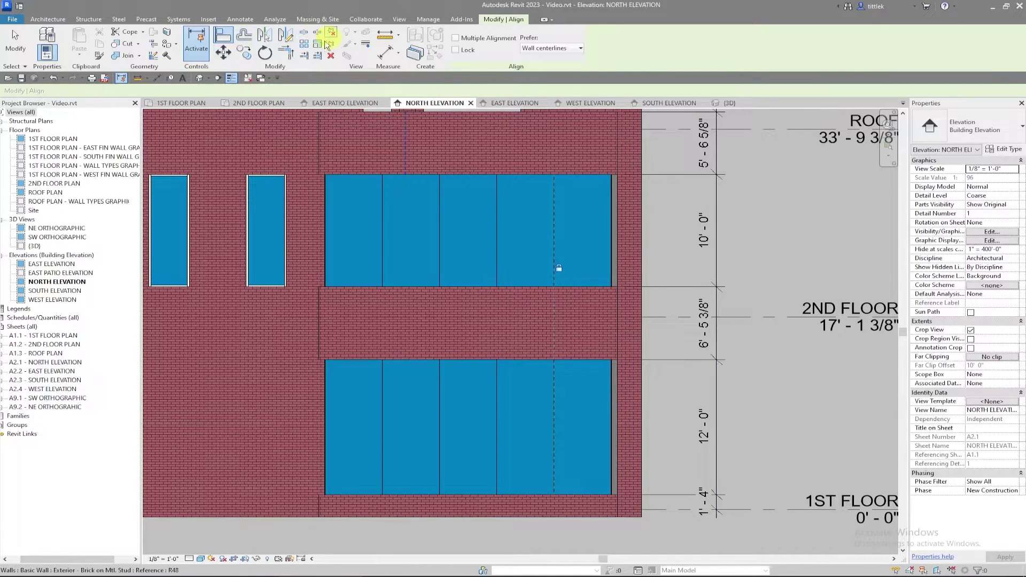
- Place four horizontal curtain grid lines across the first-floor north curtain wall, dividing it into five rows
click(47, 19)
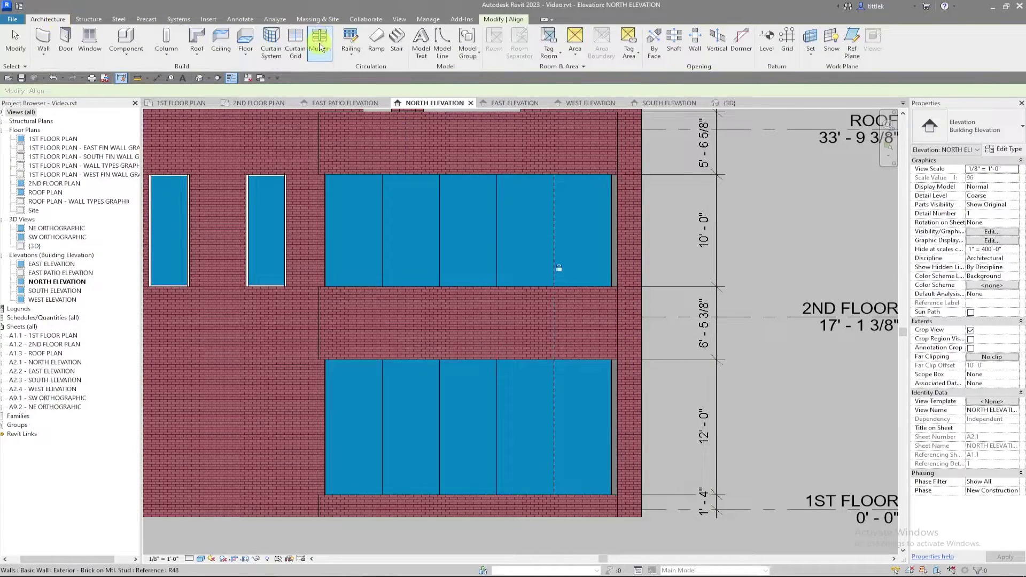
click(296, 40)
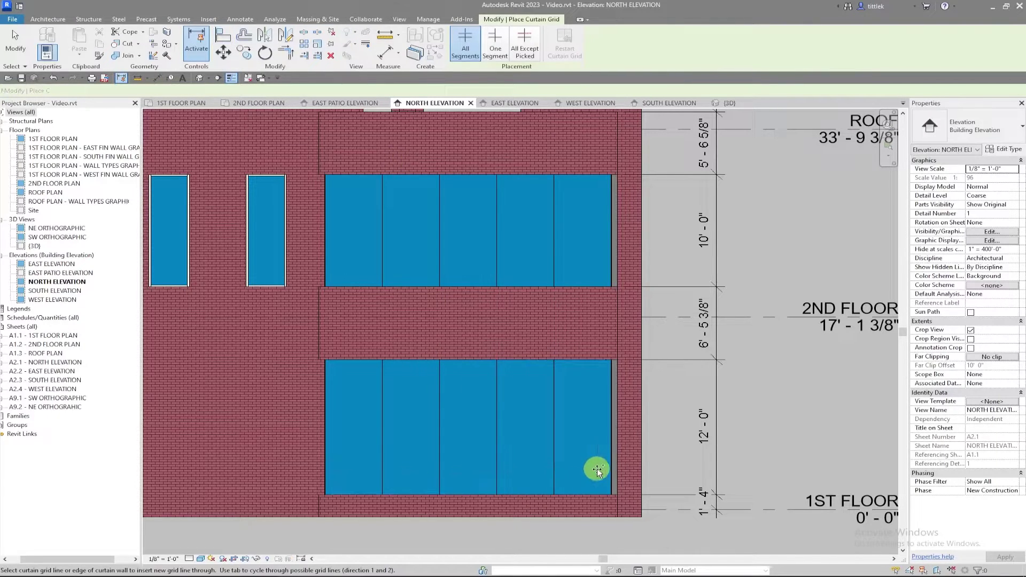
click(591, 466)
click(595, 448)
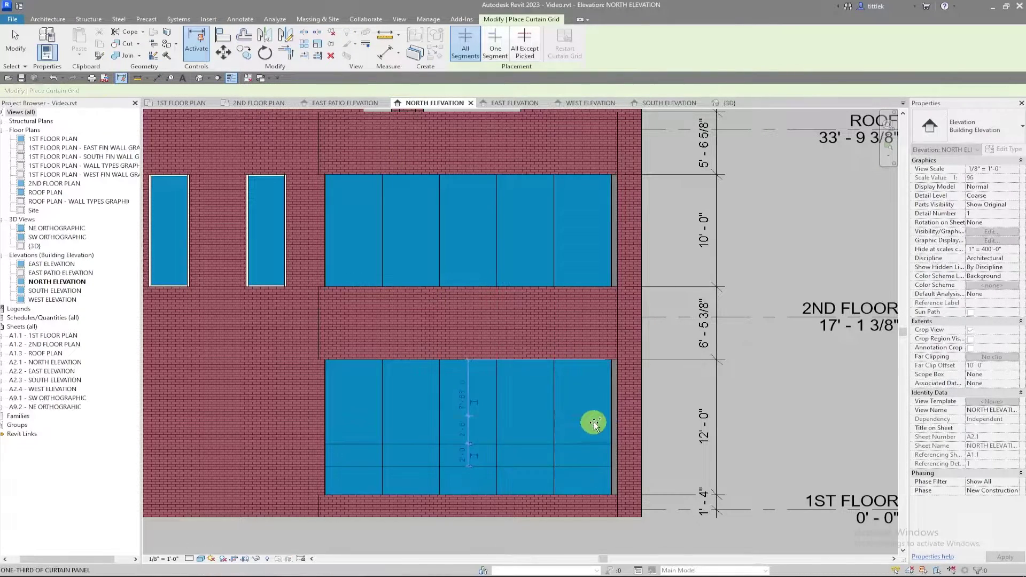
click(592, 409)
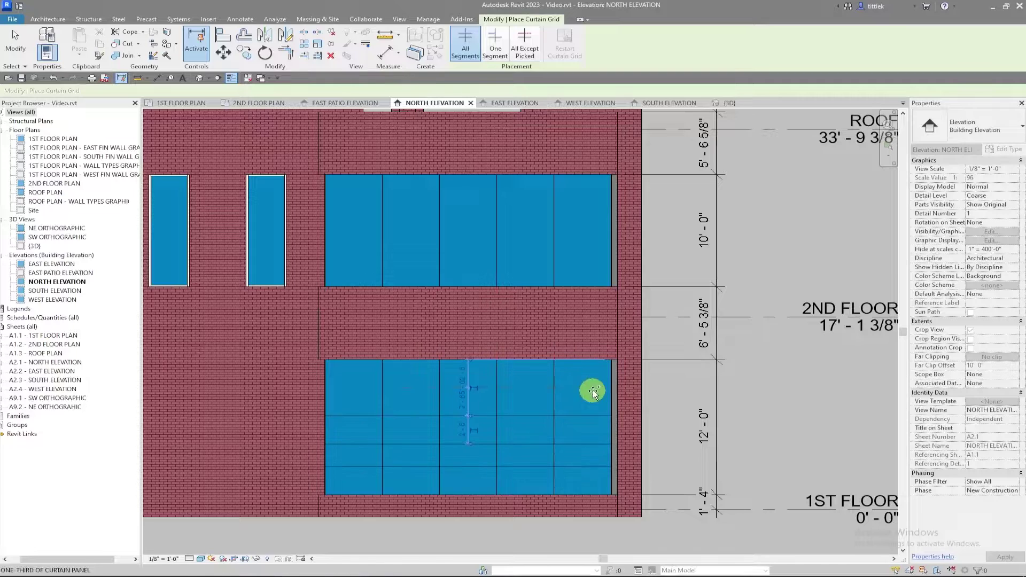
click(591, 389)
- Place three horizontal curtain grid lines across the second-floor north curtain wall, dividing it into four rows
click(582, 235)
click(581, 211)
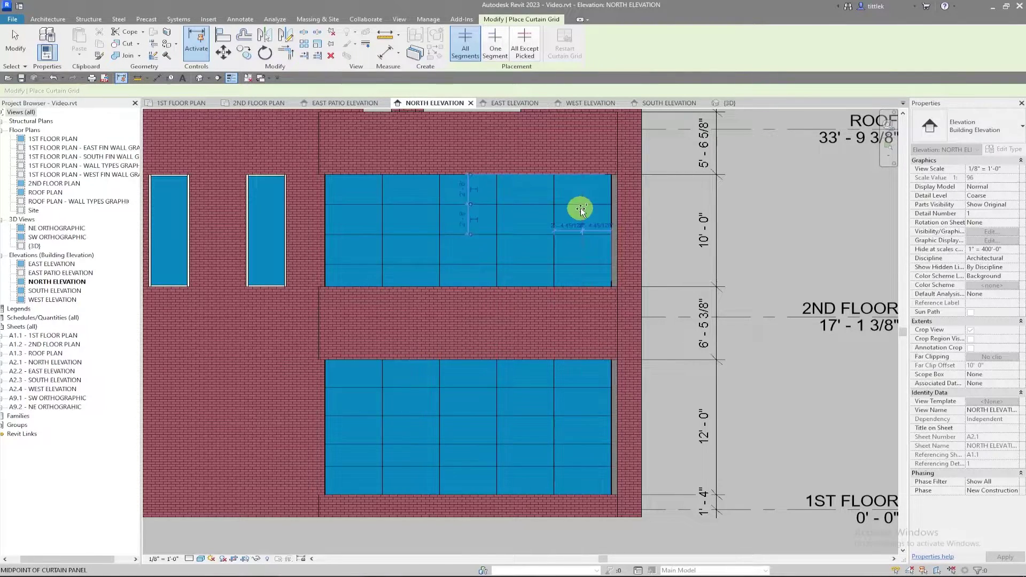
key(Escape)
key(Escape)
- Move the vertical dimension string beside the curtain walls farther away from the building
scroll(530, 355, down, 3)
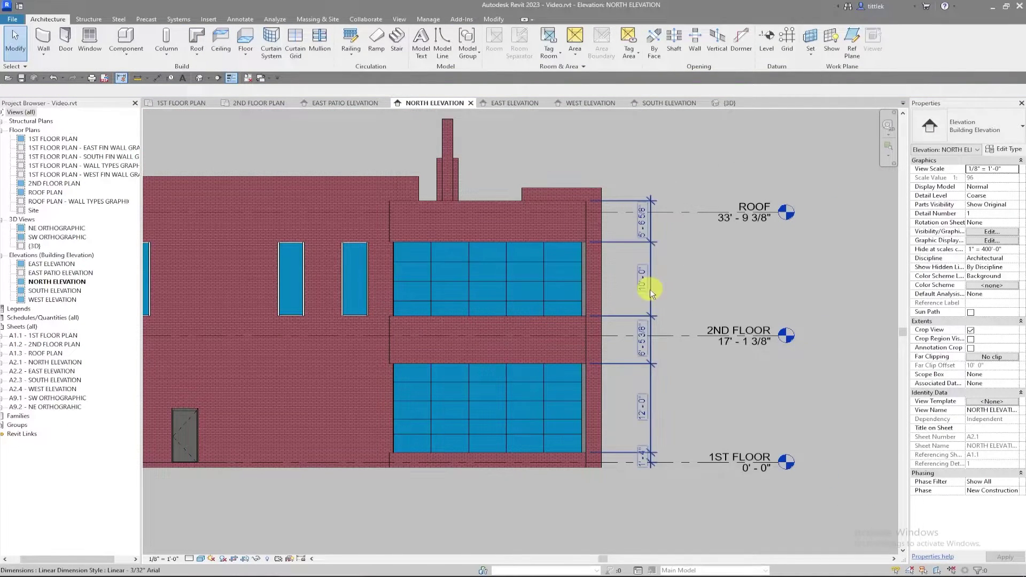
click(650, 301)
drag(655, 303, 680, 304)
scroll(556, 352, up, 2)
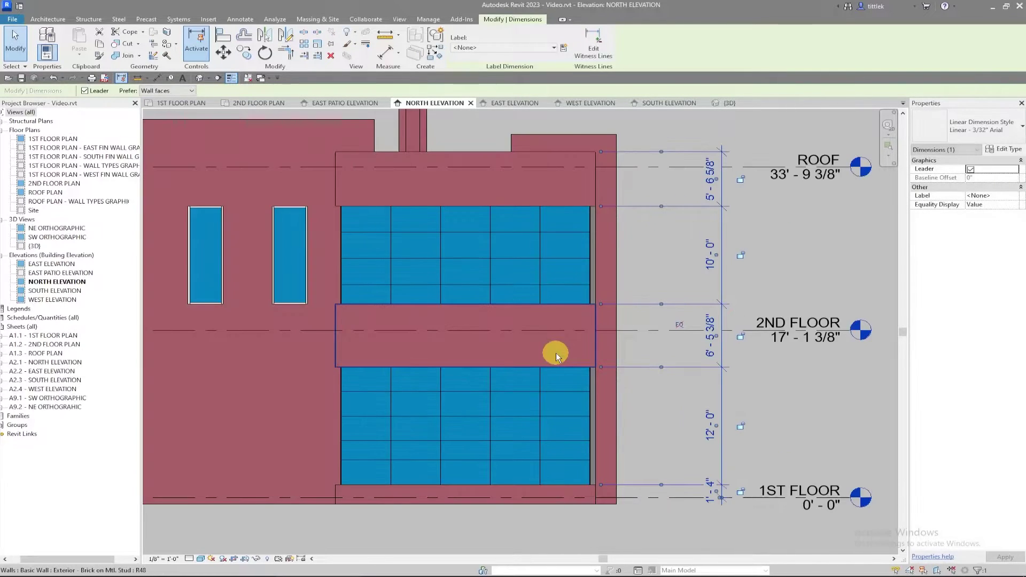
- Dimension the first-floor curtain wall's horizontal grid lines with an aligned dimension string and set its segments equal (EQ)
click(157, 78)
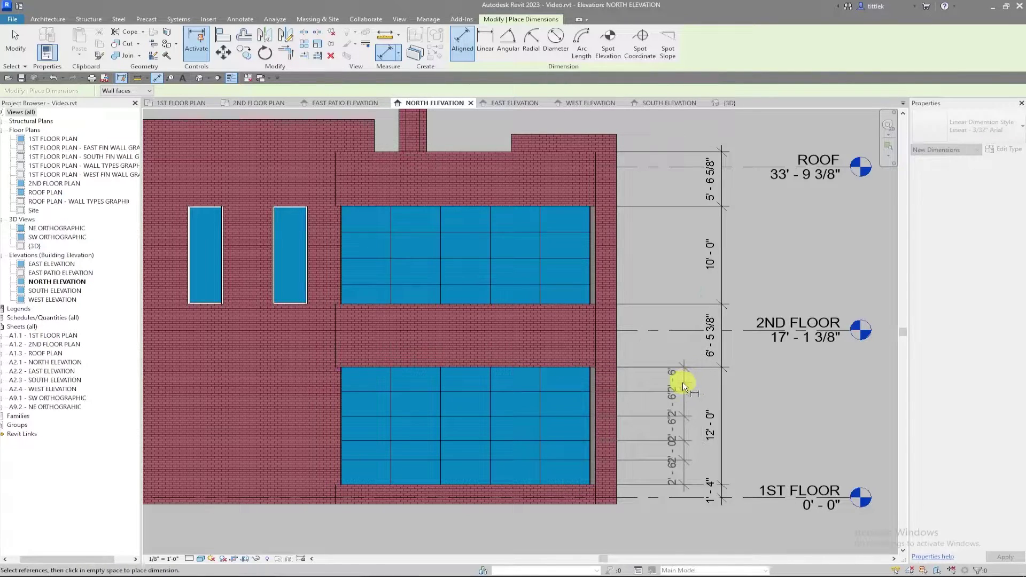
click(695, 383)
click(652, 426)
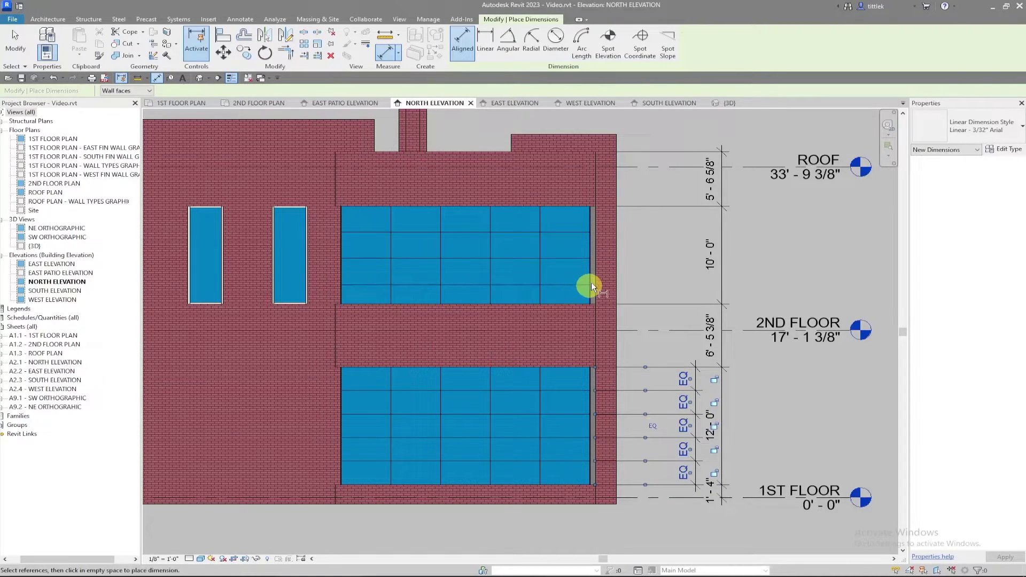
key(Escape)
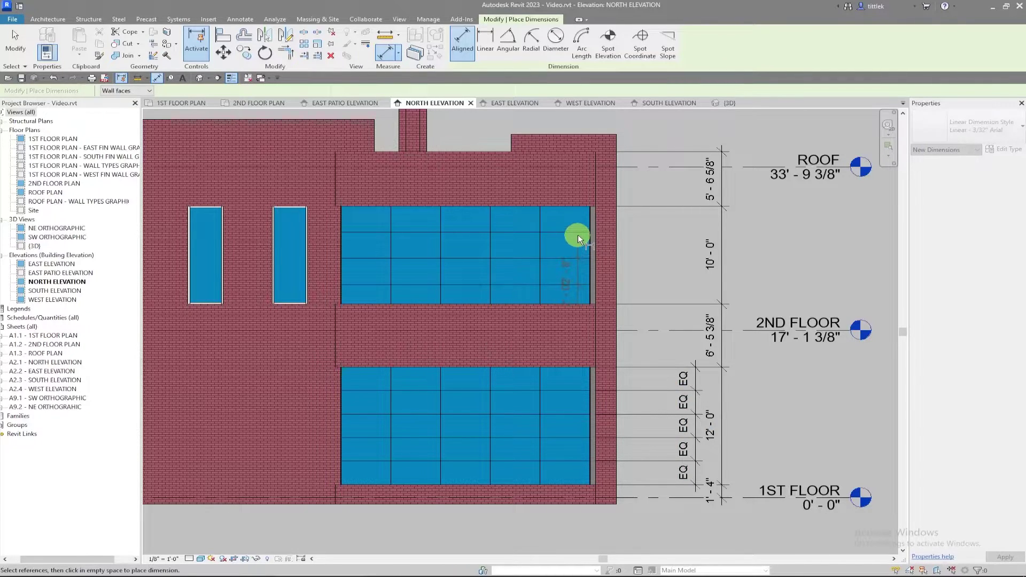
- Dimension the second-floor curtain wall's horizontal grid lines with an aligned dimension string and set its segments equal (EQ)
click(576, 207)
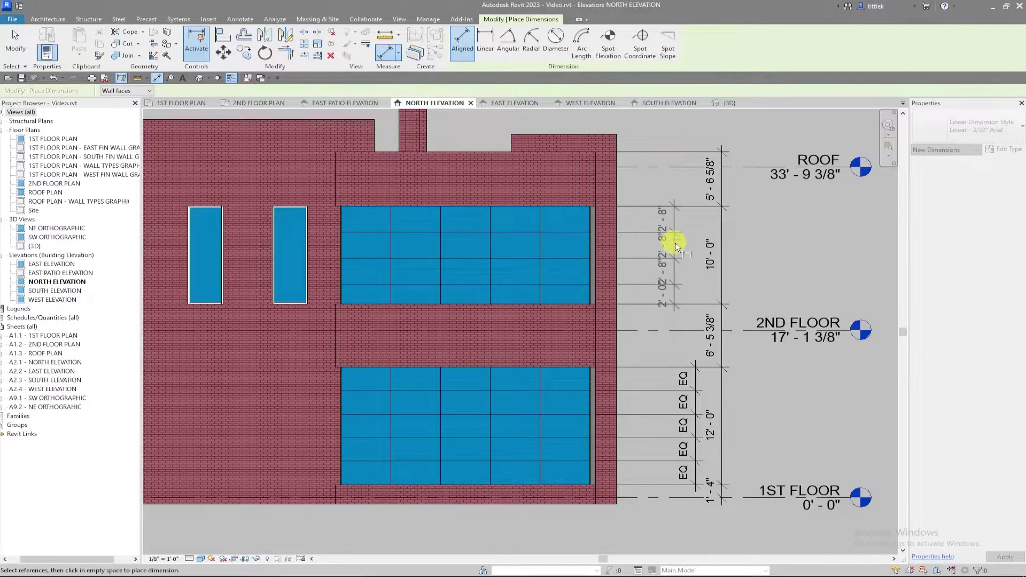
click(694, 254)
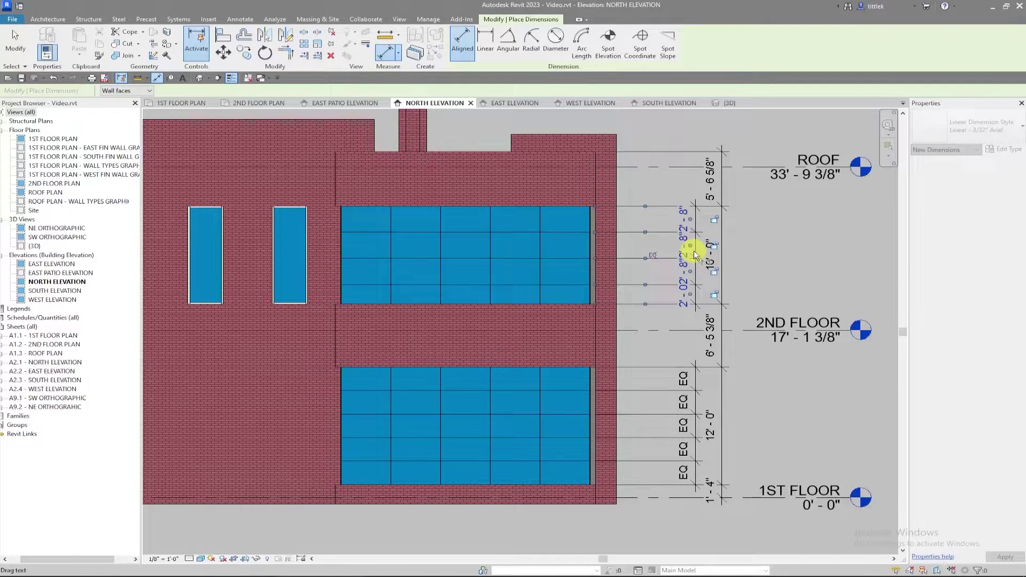
click(655, 254)
key(Escape)
key(Escape)
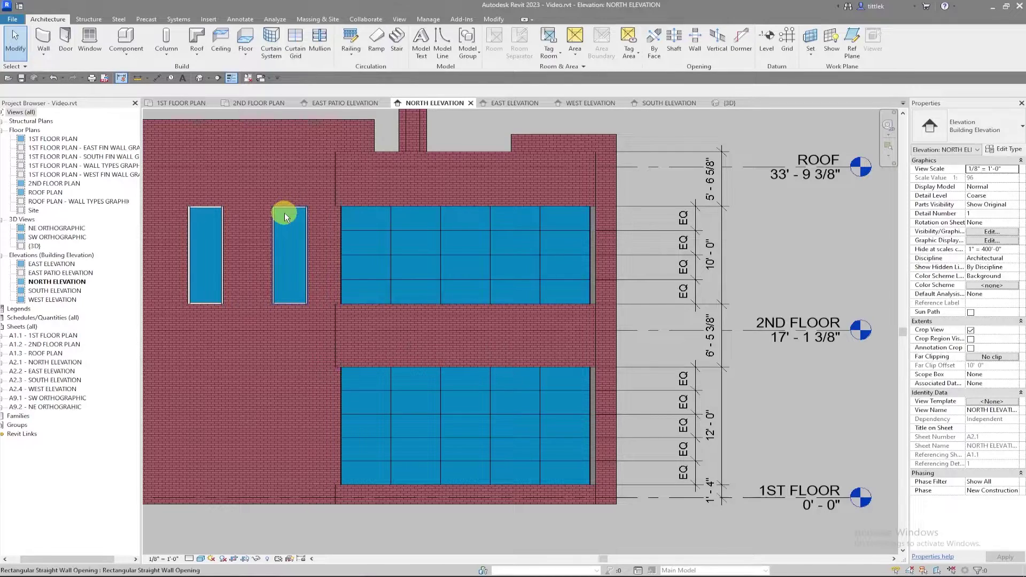
- Place 2" X 4.5" rectangular mullions on the second-floor curtain wall's three horizontal grid lines and along its top and bottom edges
click(320, 40)
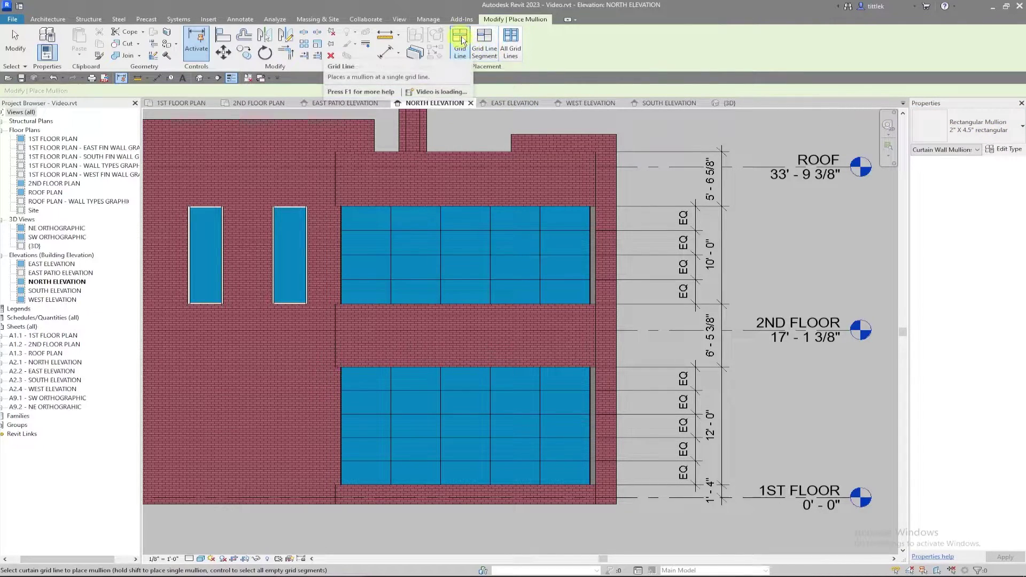
click(432, 232)
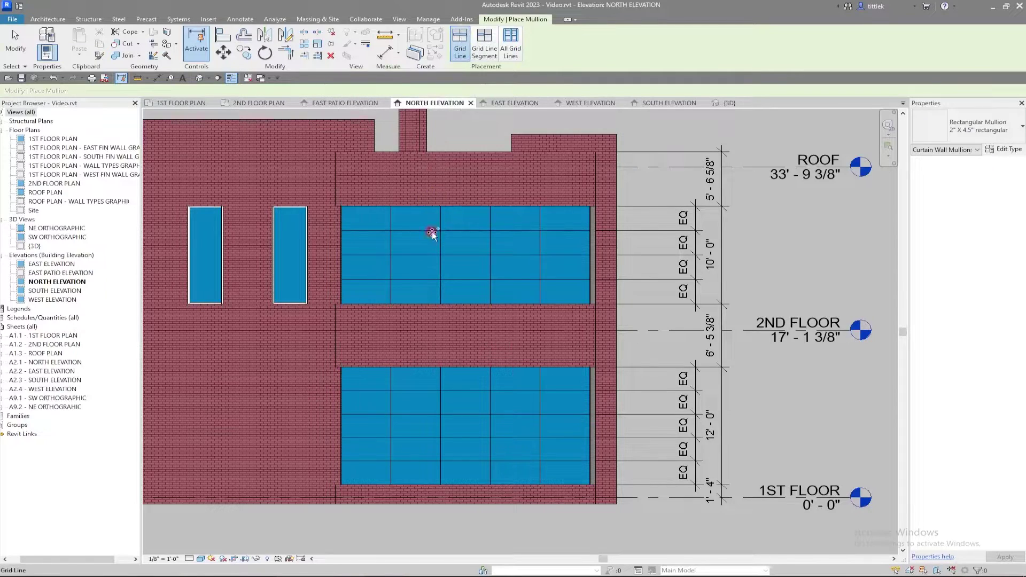
click(425, 255)
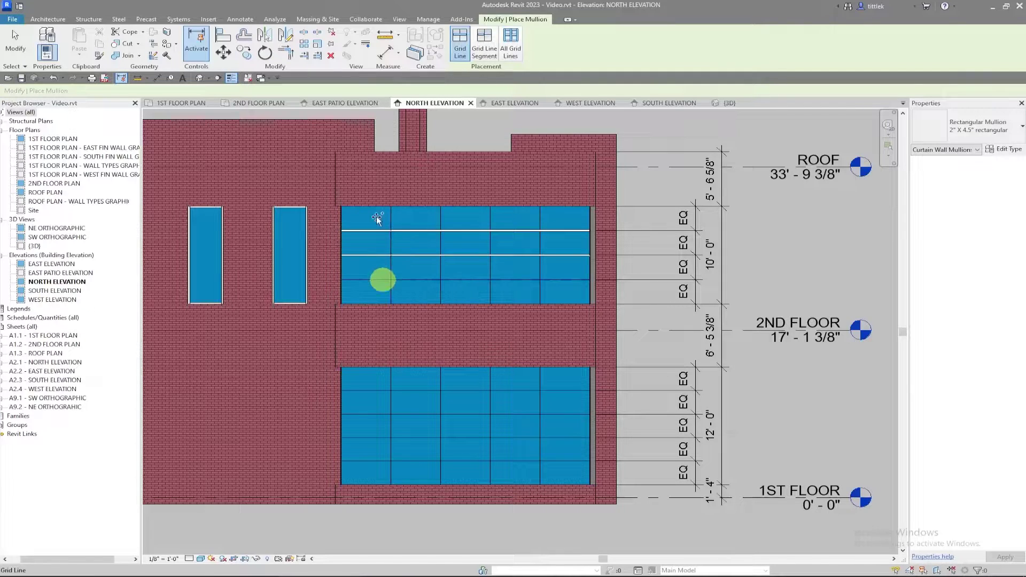
click(478, 283)
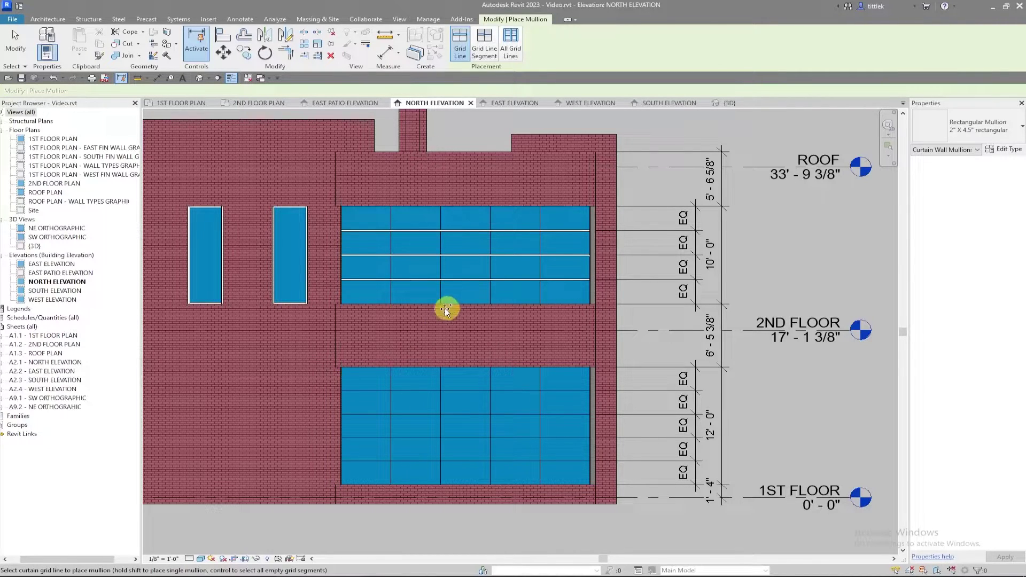
scroll(426, 272, up, 3)
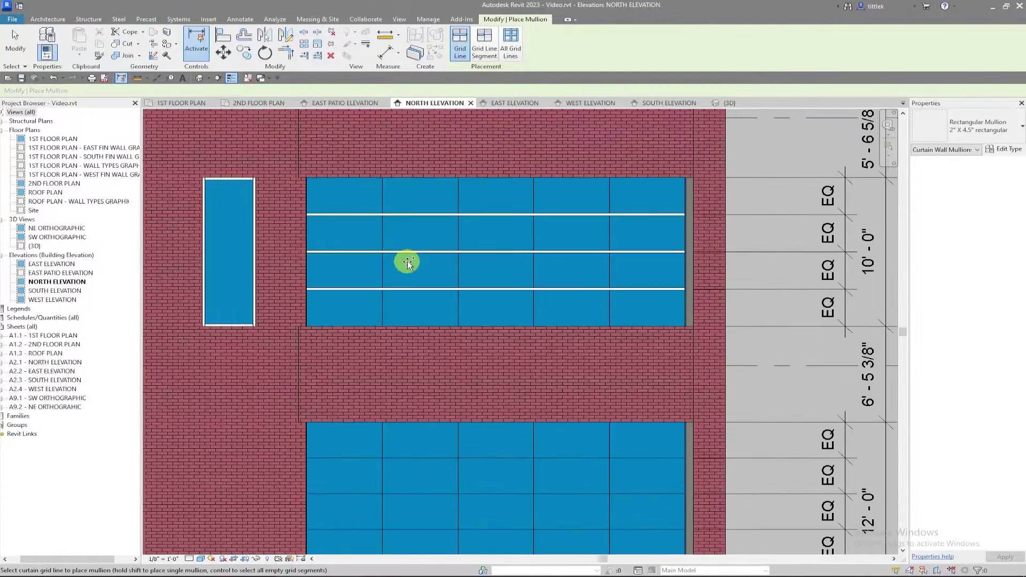
click(437, 180)
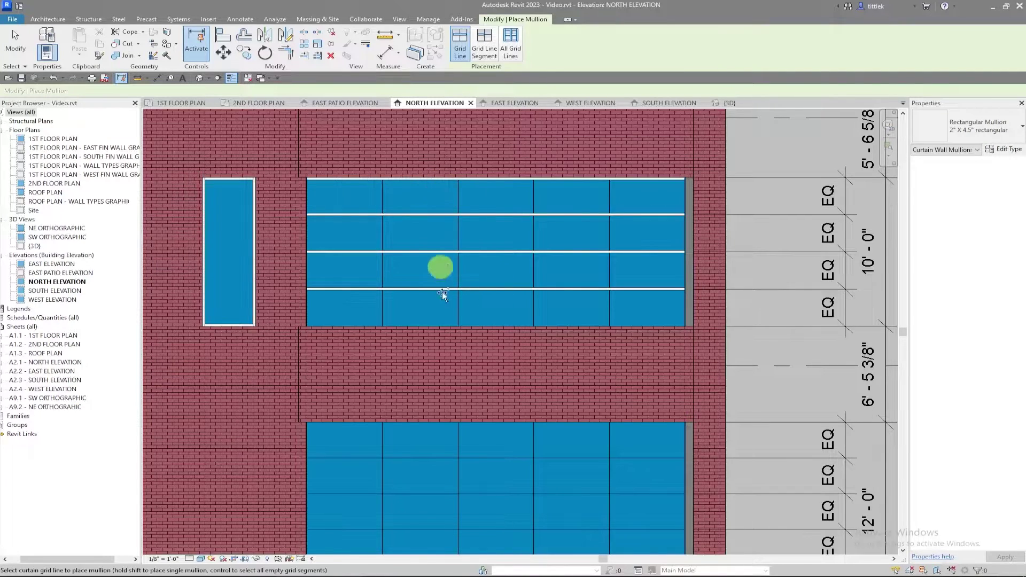
click(442, 324)
- Place 2" X 4.5" rectangular mullions on the first-floor curtain wall's horizontal grid lines and along its top and bottom edges
scroll(434, 318, down, 3)
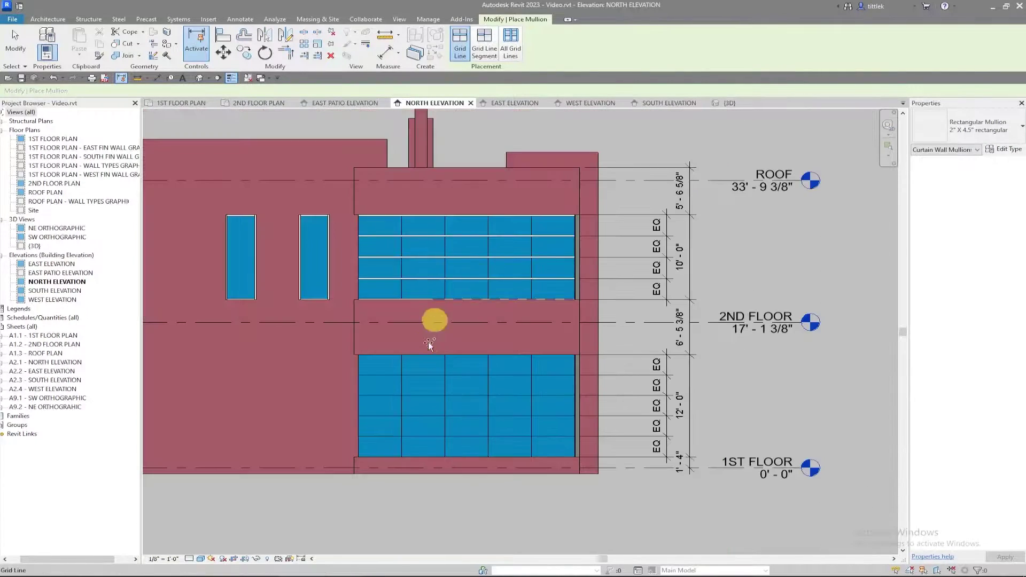
click(422, 396)
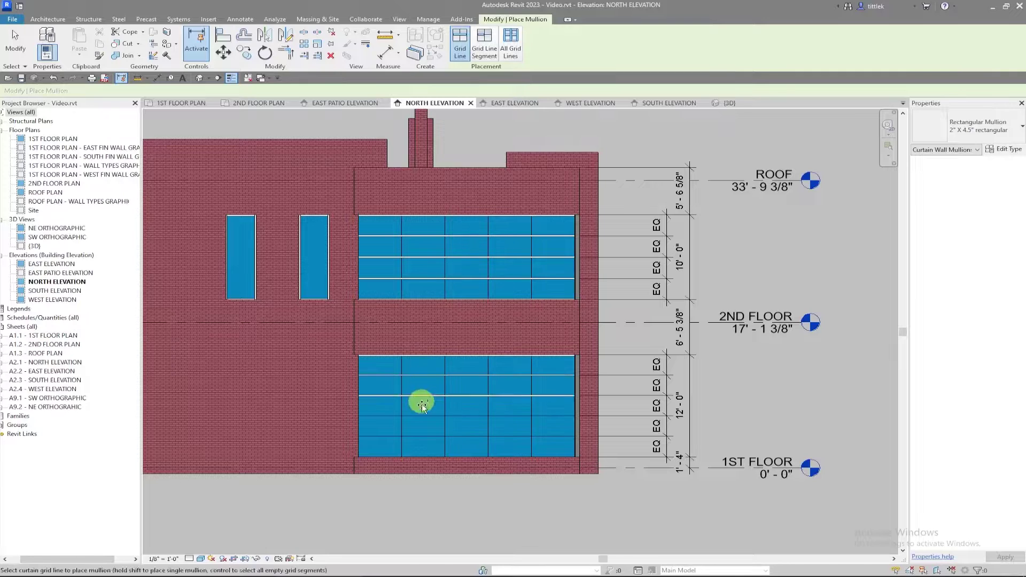
click(420, 415)
click(421, 436)
click(424, 457)
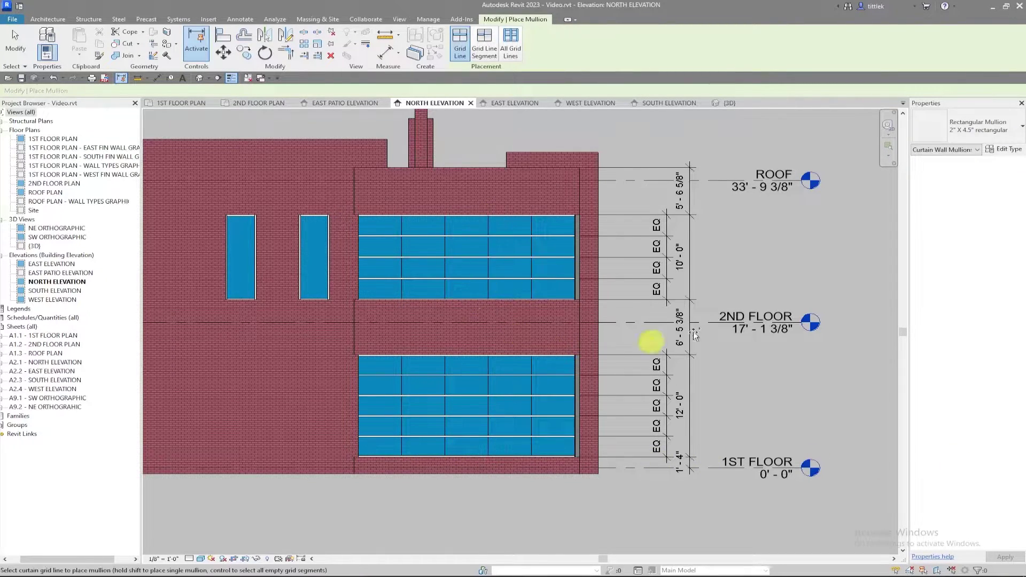
key(Escape)
key(Escape)
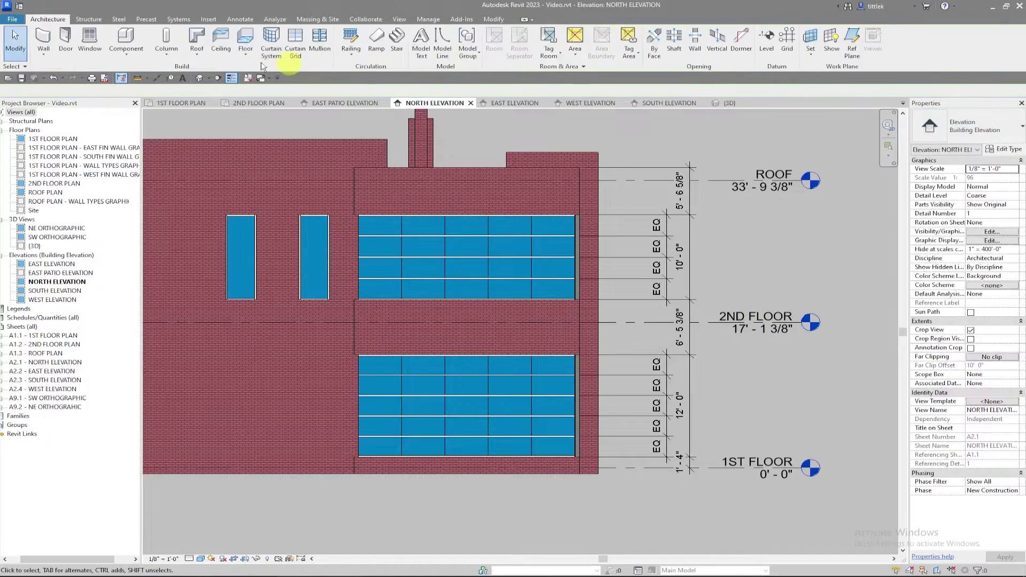
- Duplicate the 2" X 4.5" rectangular mullion type as 4.5" X 4.5" rectangular
click(328, 44)
click(991, 133)
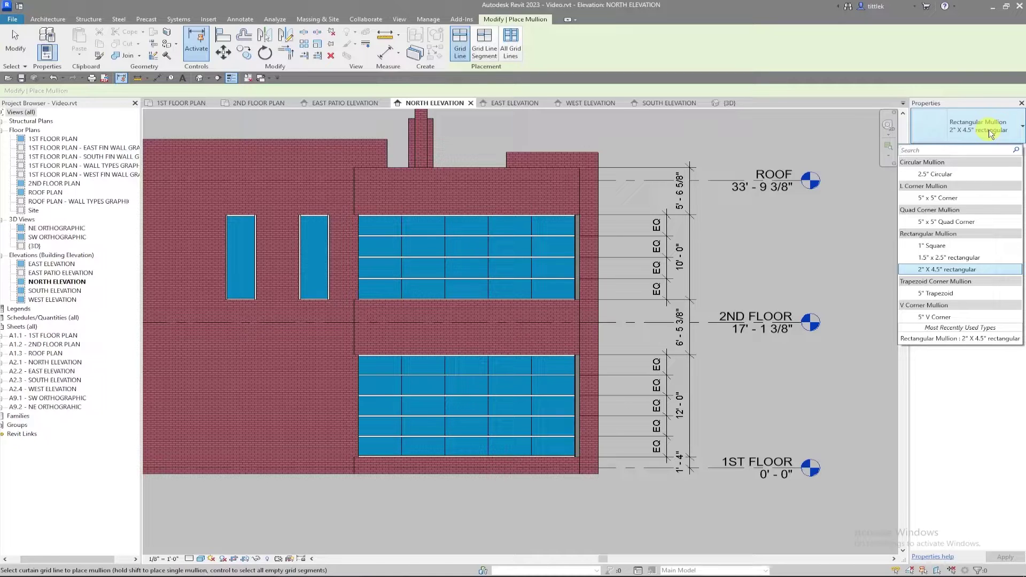
click(991, 134)
click(1001, 152)
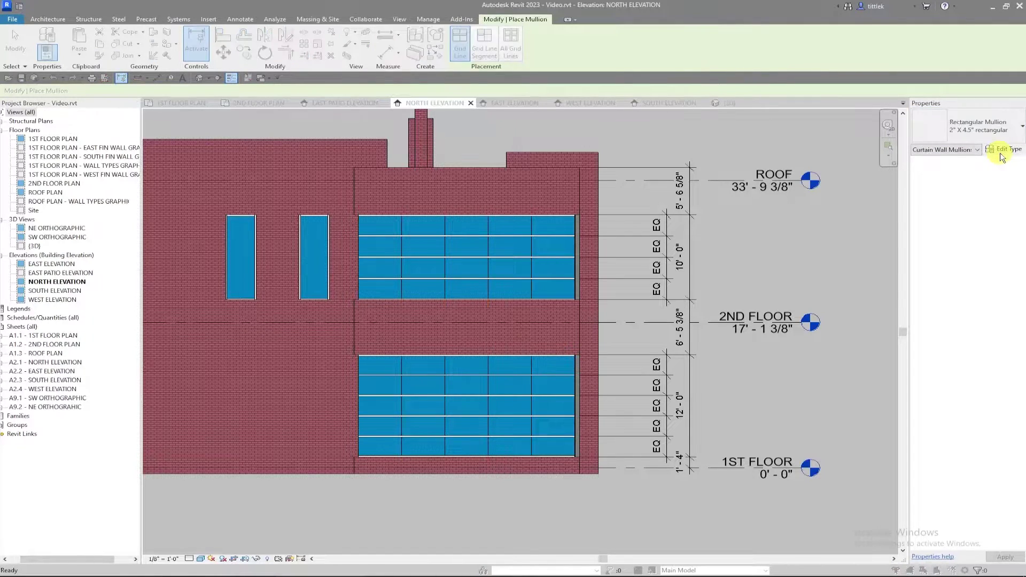
click(653, 225)
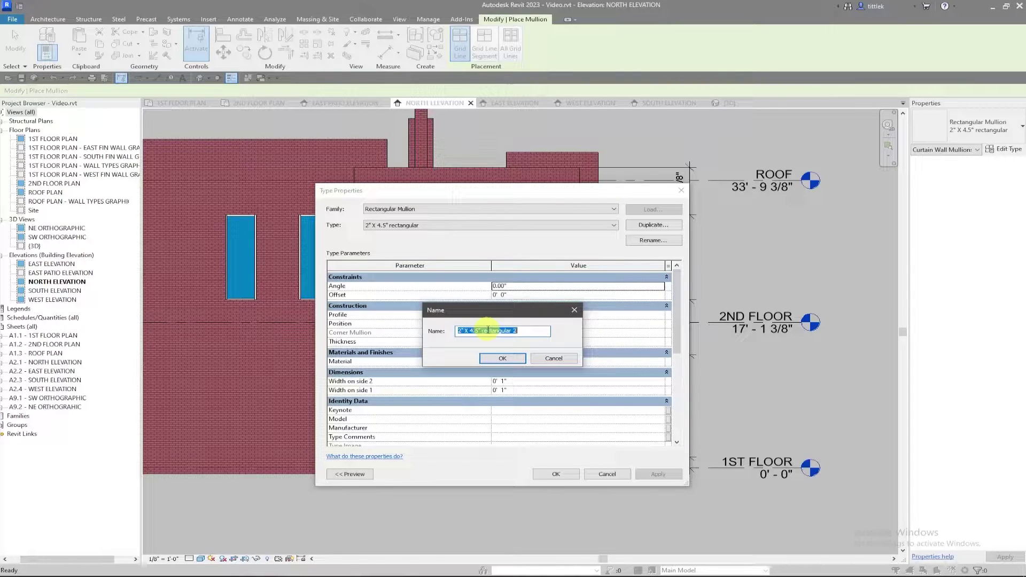
drag(462, 331, 448, 337)
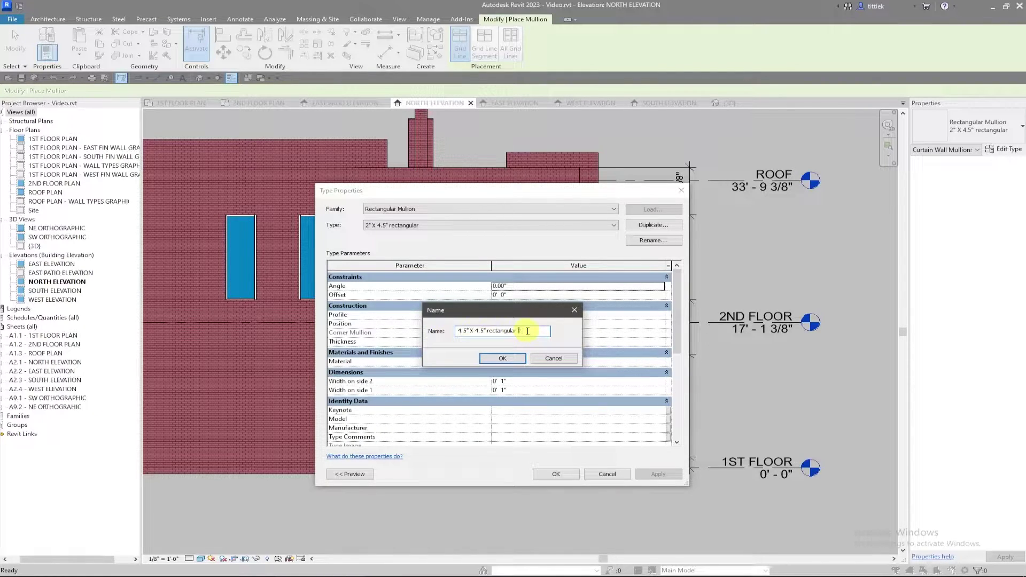
click(494, 354)
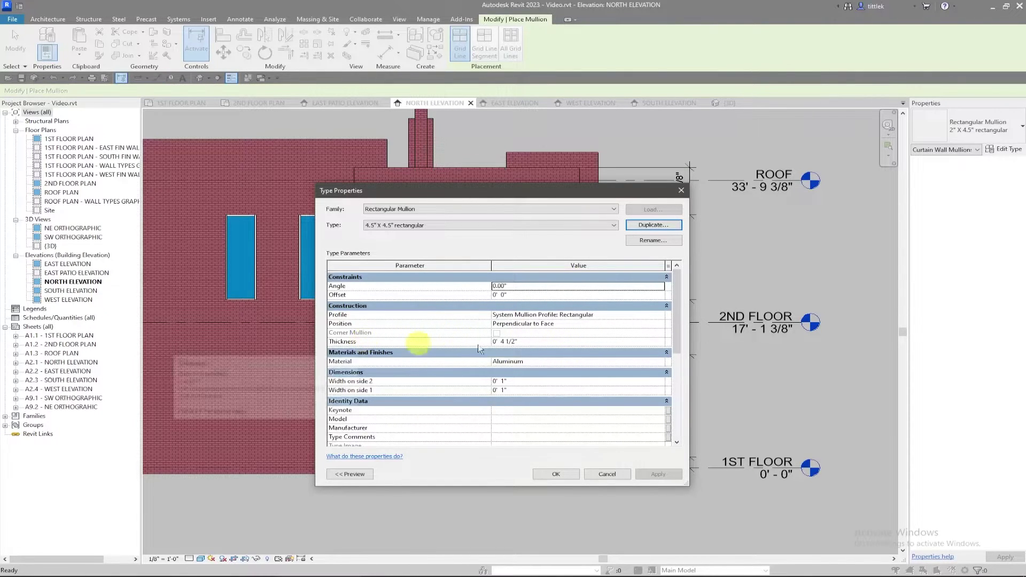
- Set the 4.5" X 4.5" rectangular mullion type's widths on side 2 and side 1 to 2.25" each
click(521, 381)
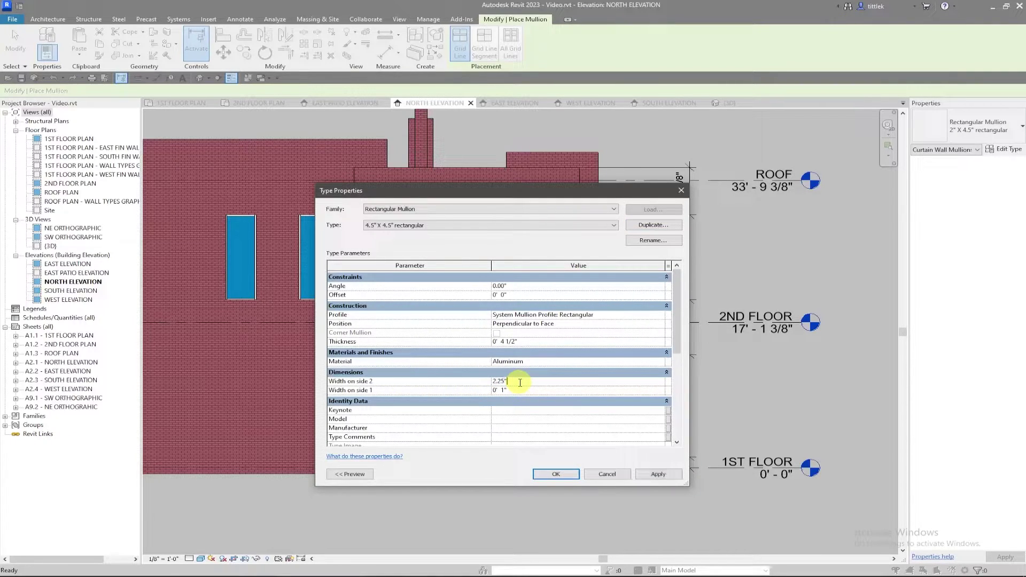
click(537, 390)
text(2)
key(Return)
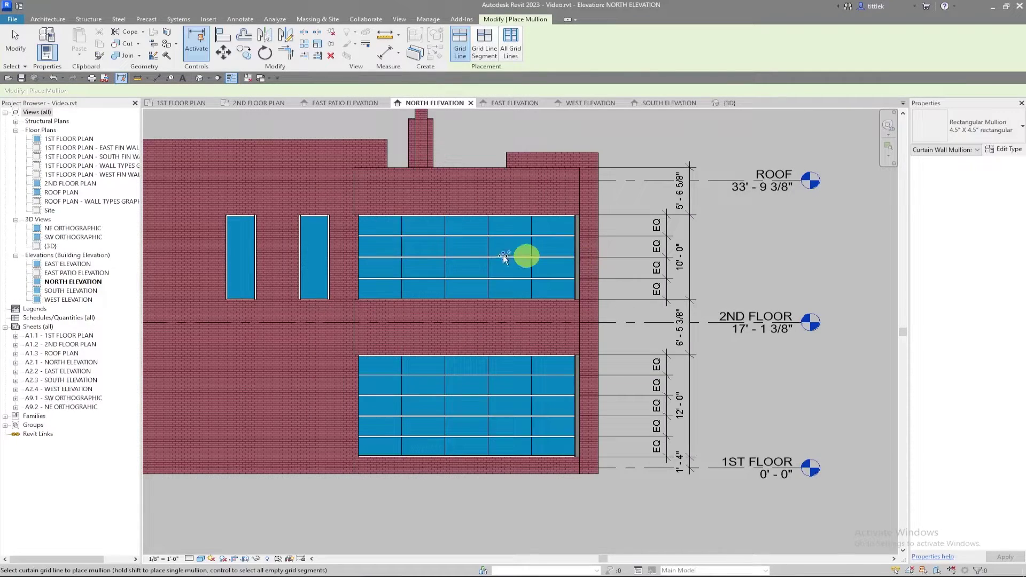
- Place 4.5" X 4.5" rectangular mullions on the interior vertical grid lines of the second- and first-floor curtain walls in the north elevation
click(401, 243)
click(445, 243)
click(489, 242)
click(532, 238)
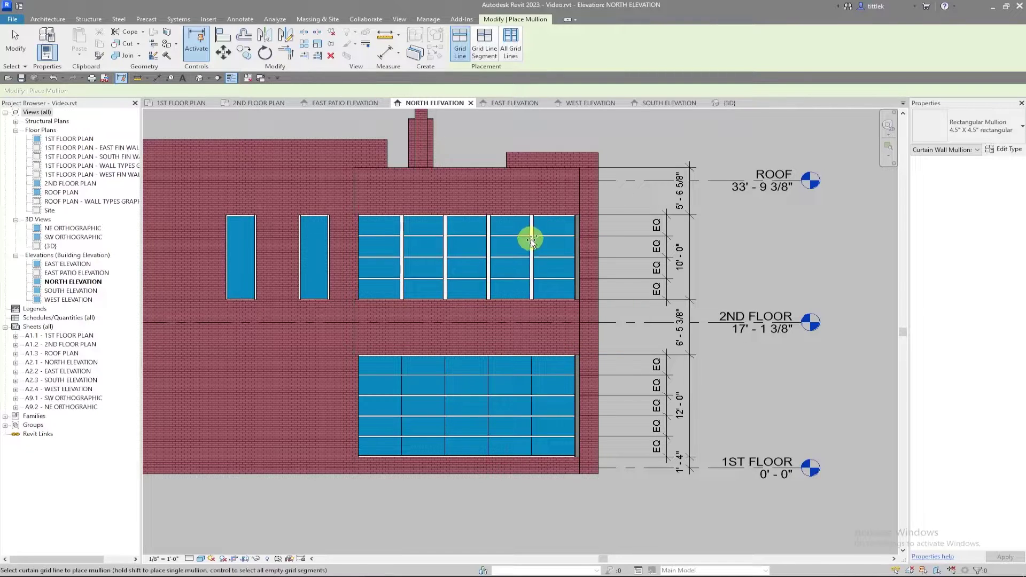
click(487, 388)
click(444, 389)
click(406, 388)
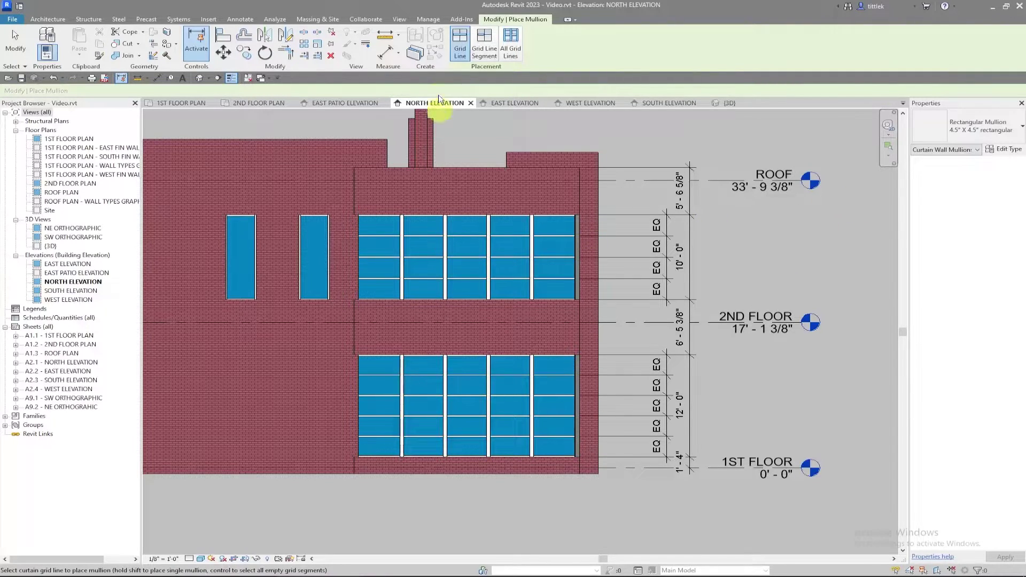
- Examine the curtain wall's corner condition in the 1ST FLOOR PLAN and return to the NORTH ELEVATION
click(177, 104)
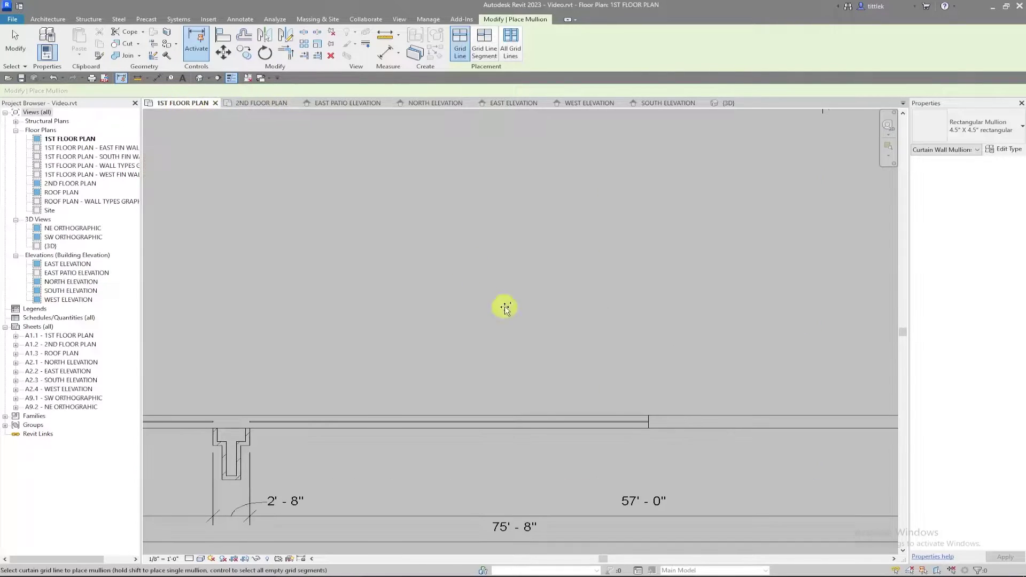
scroll(522, 304, down, 3)
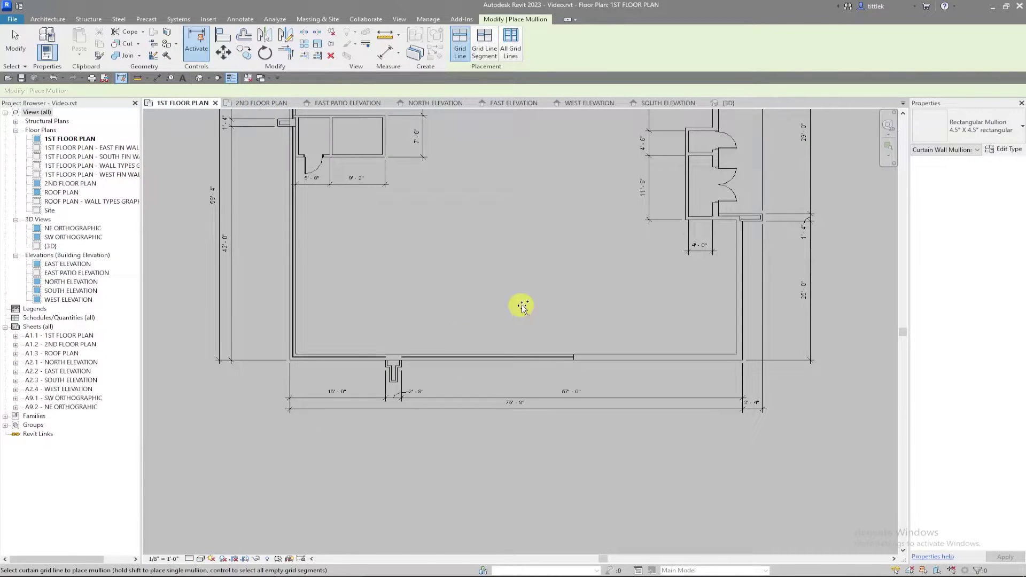
scroll(478, 304, up, 8)
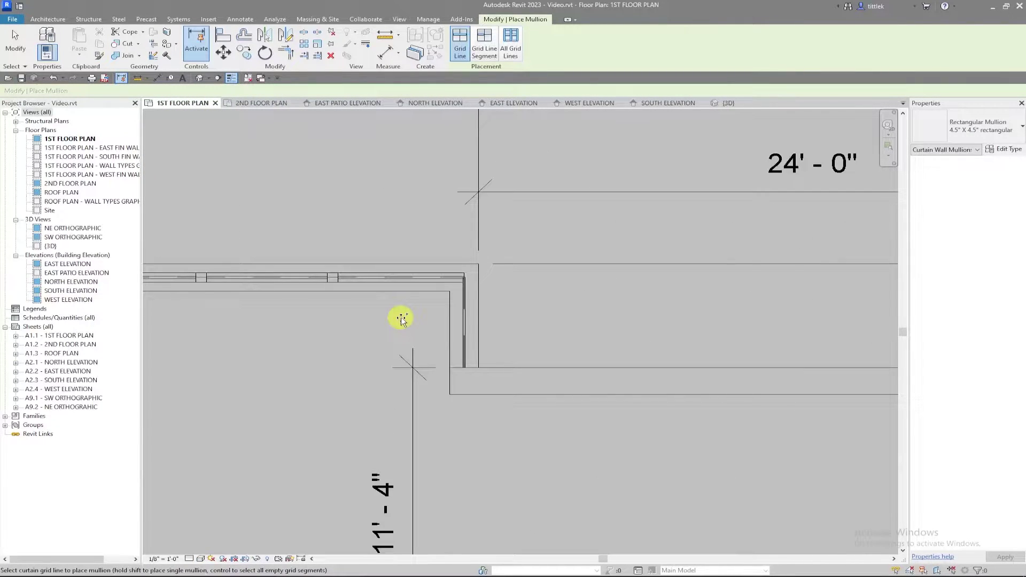
scroll(401, 319, up, 3)
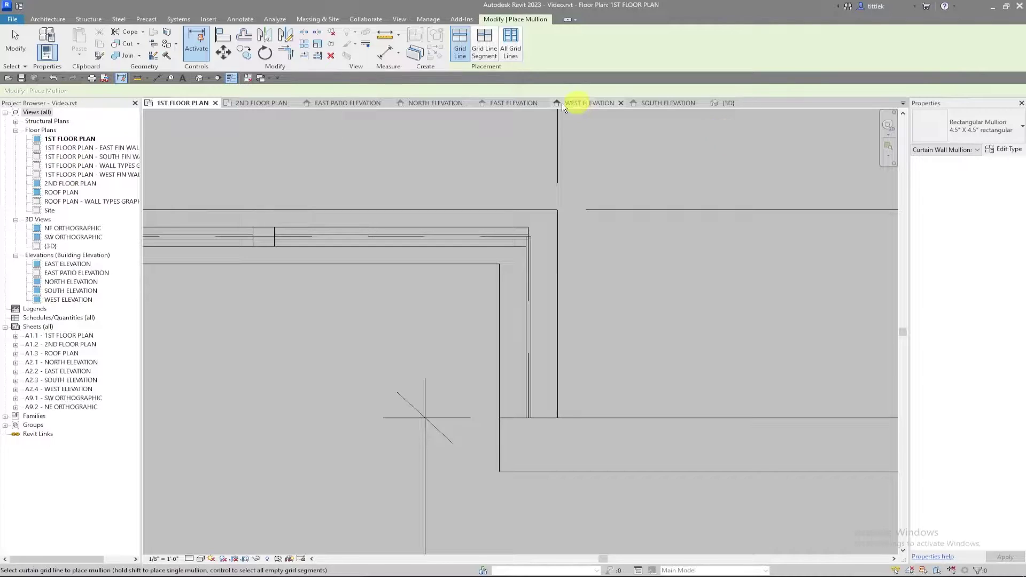
click(421, 103)
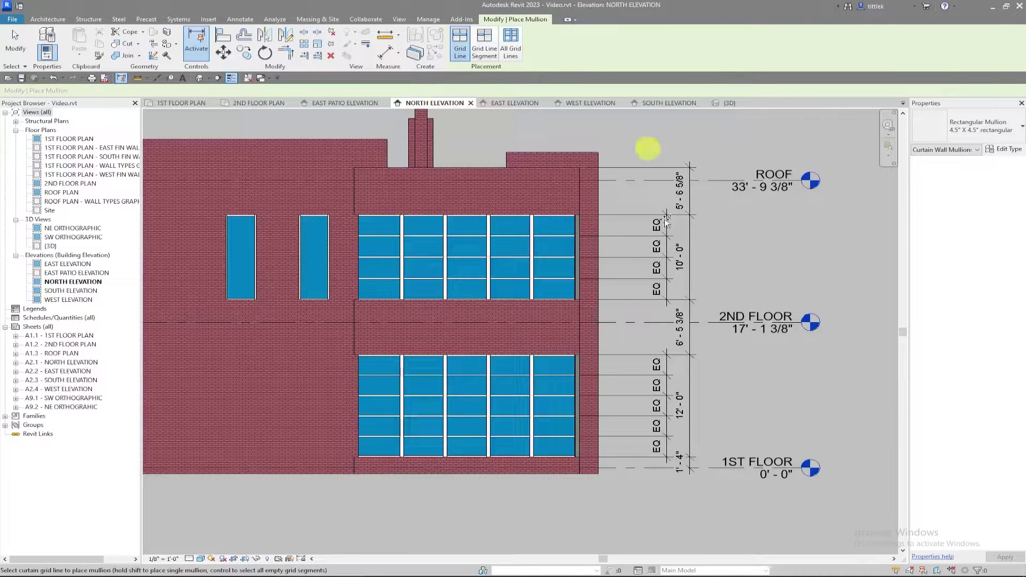
- Choose the 5" x 5" L Corner Mullion for placement and rename its type 4.5" X 4.5" Corner
click(32, 20)
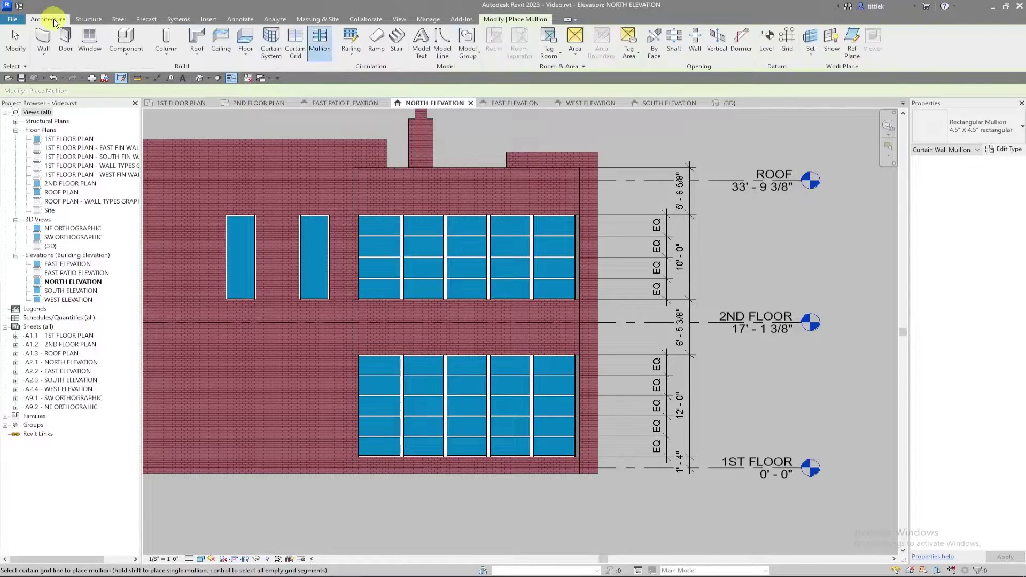
click(982, 130)
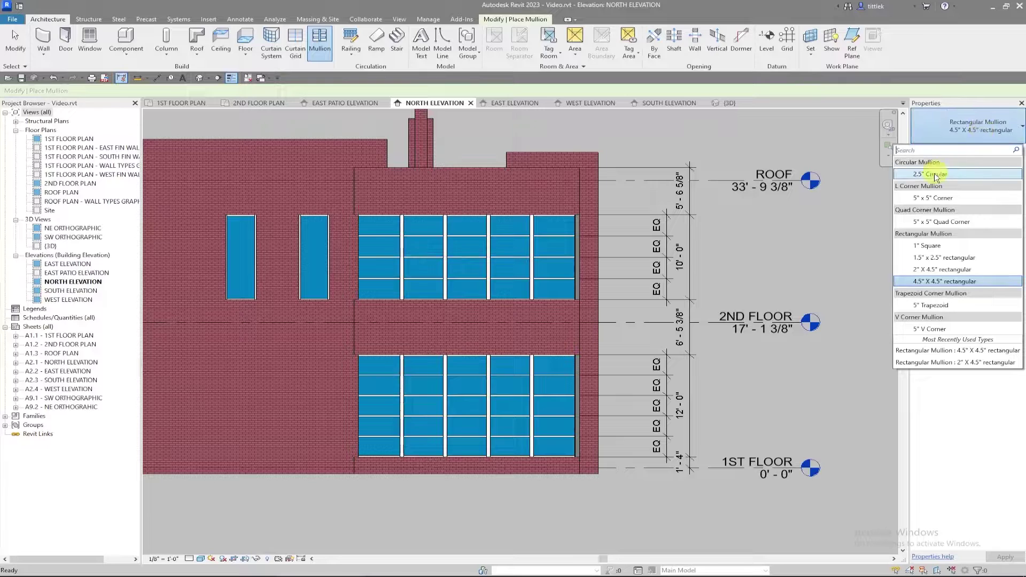
click(943, 198)
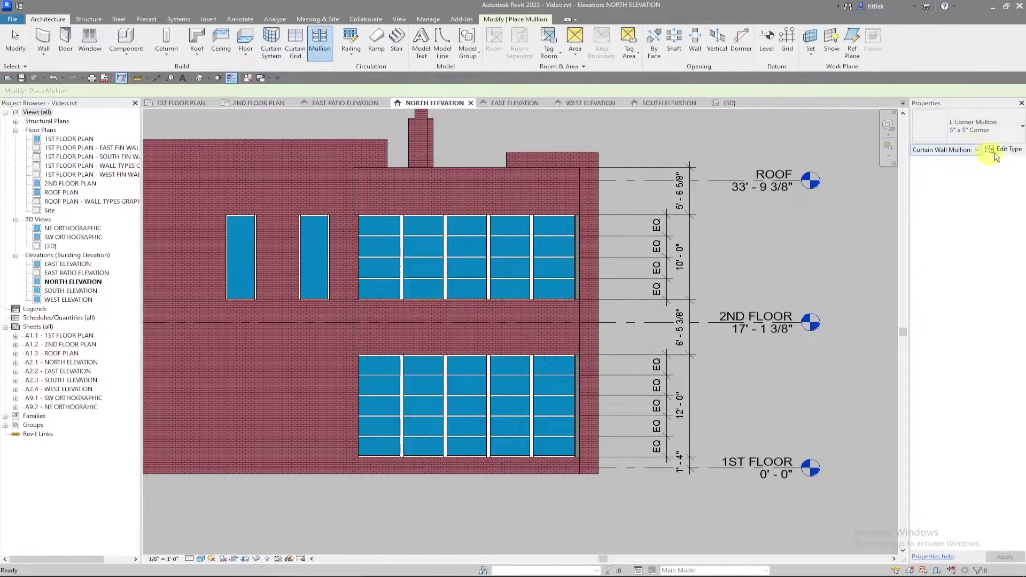
click(1011, 149)
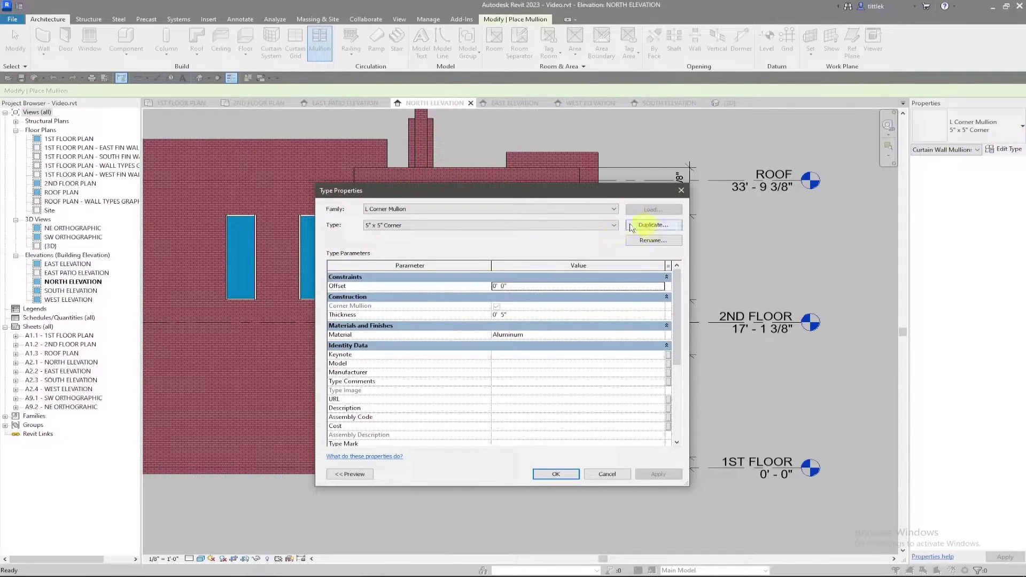
click(653, 241)
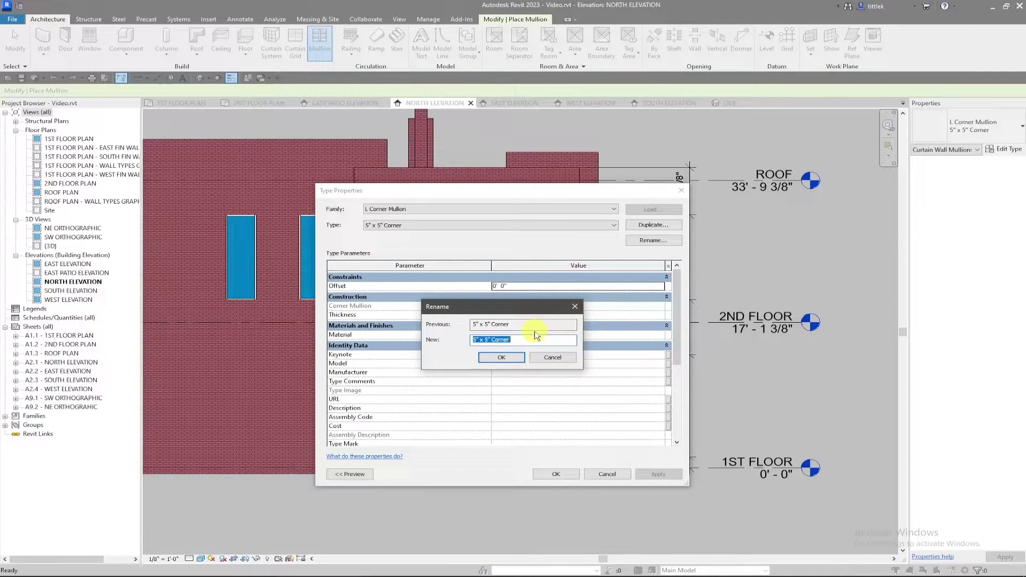
text(4.5)
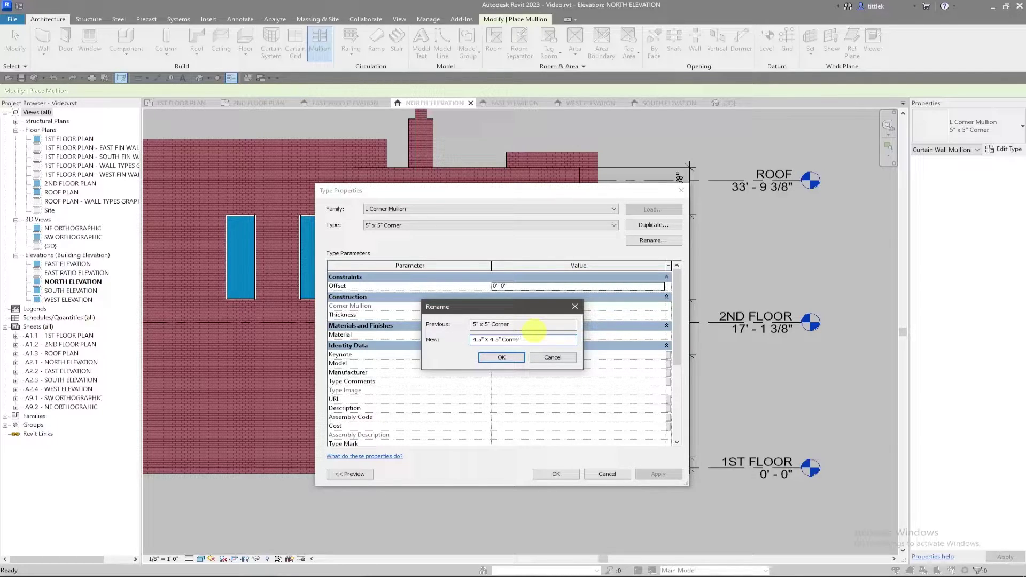
click(501, 358)
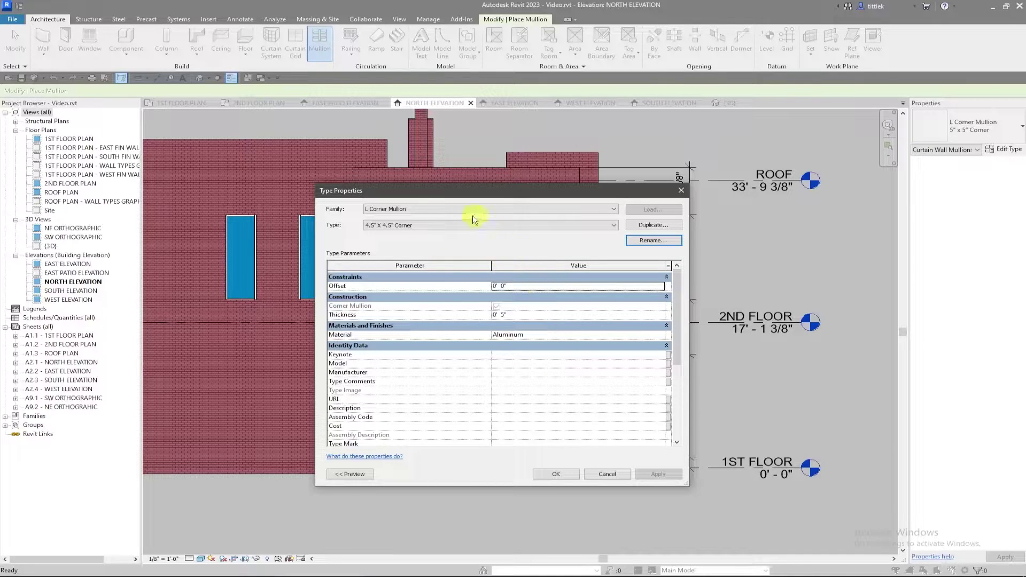
- Set the 4.5" X 4.5" Corner mullion type's Leg 1 and Leg 2 to 2.25" and its thickness to 4 1/2"
scroll(576, 414, down, 5)
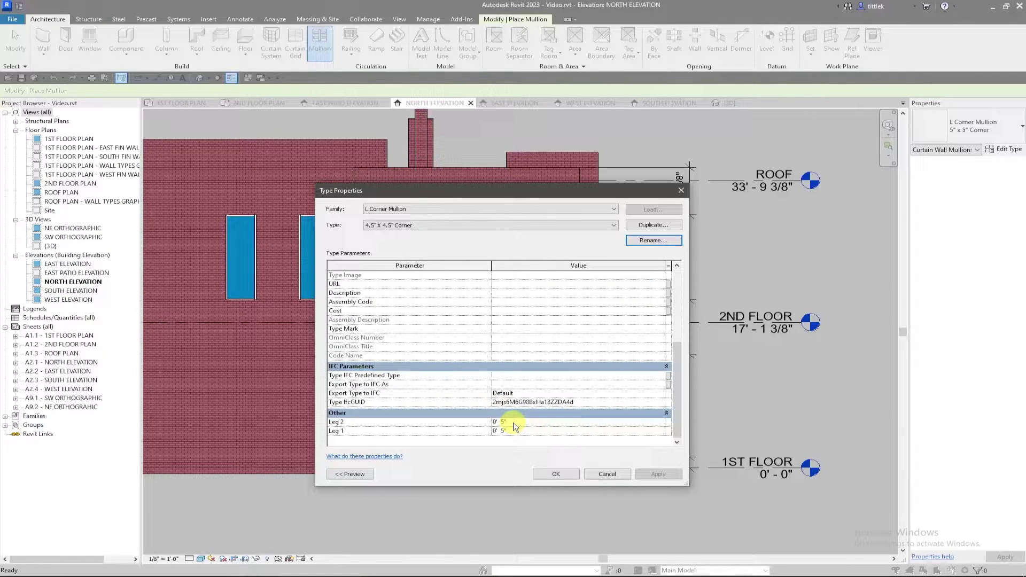
click(521, 430)
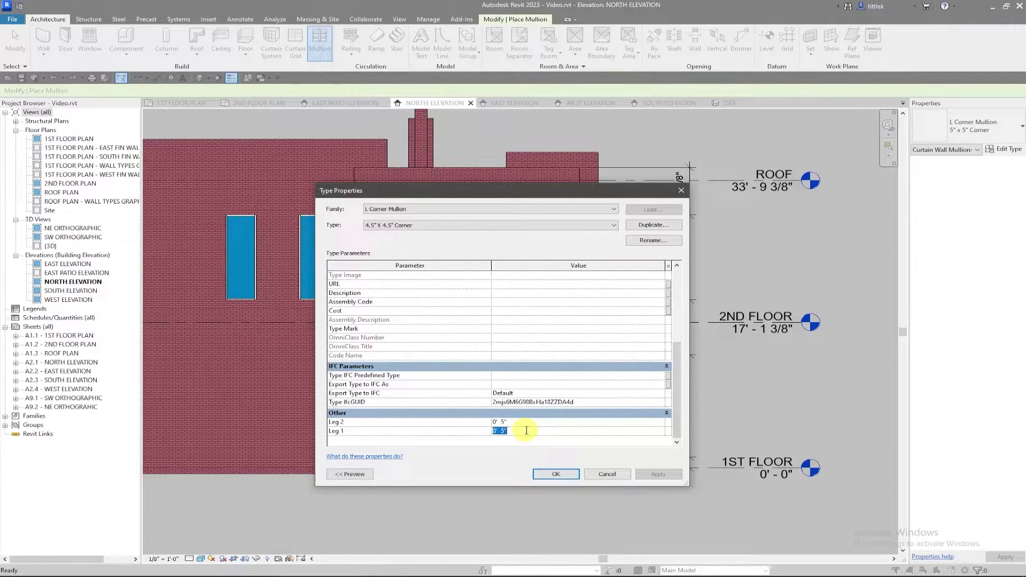
text(2.25")
click(523, 422)
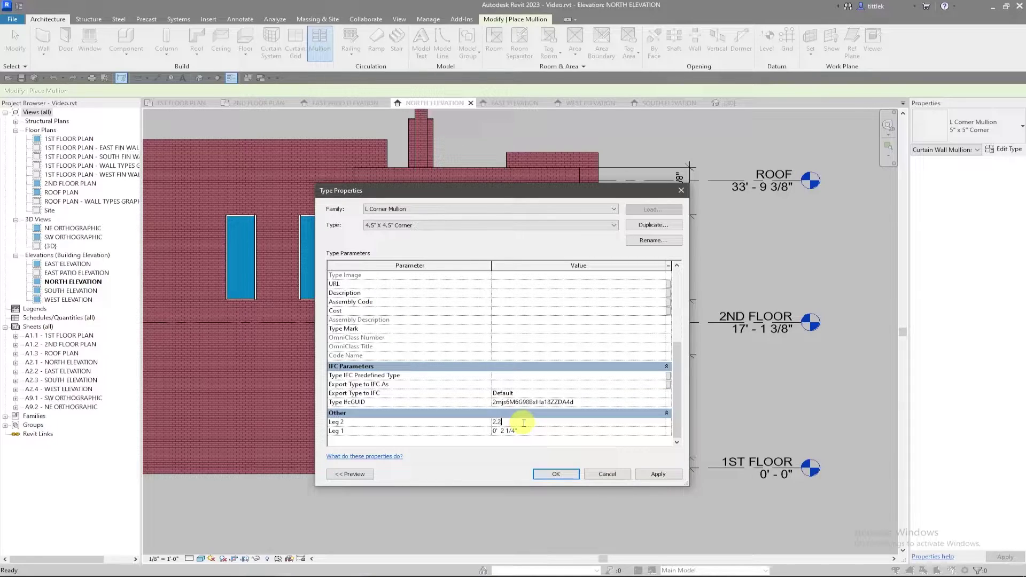
text(2.25")
click(539, 430)
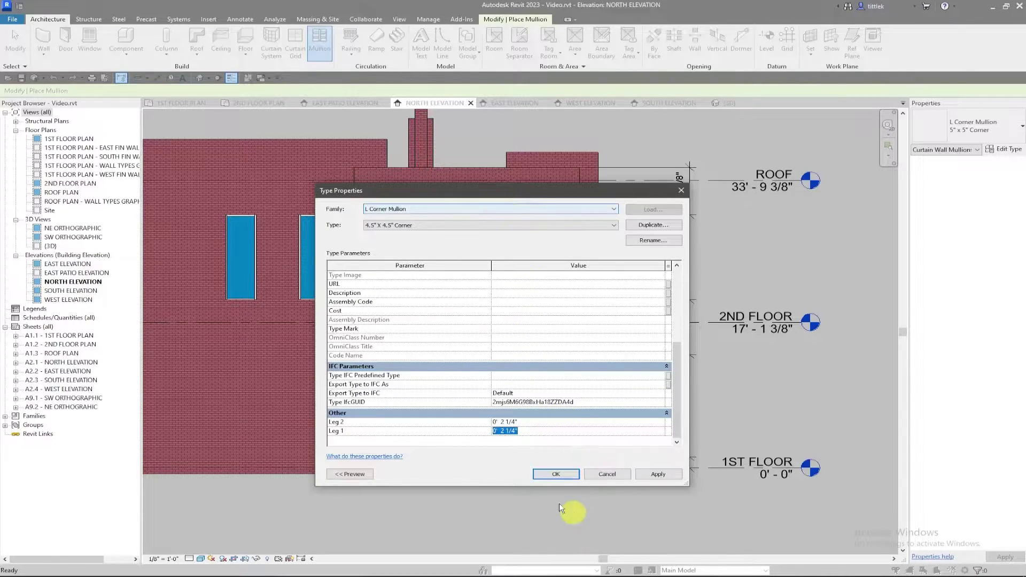
click(556, 473)
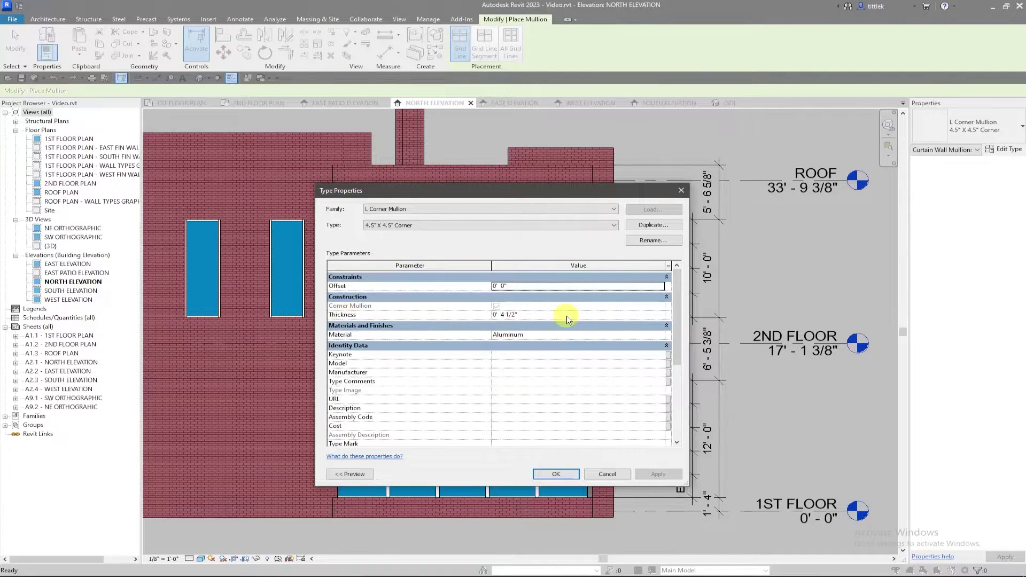
click(567, 474)
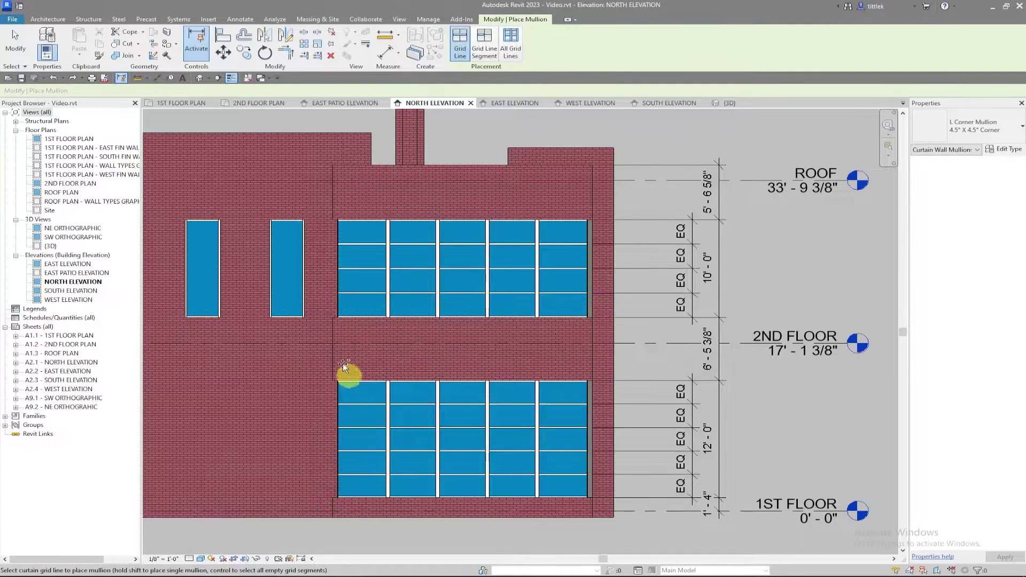
- Place 4.5" X 4.5" L corner mullions along both vertical end edges of the first- and second-floor curtain walls
click(338, 400)
click(341, 279)
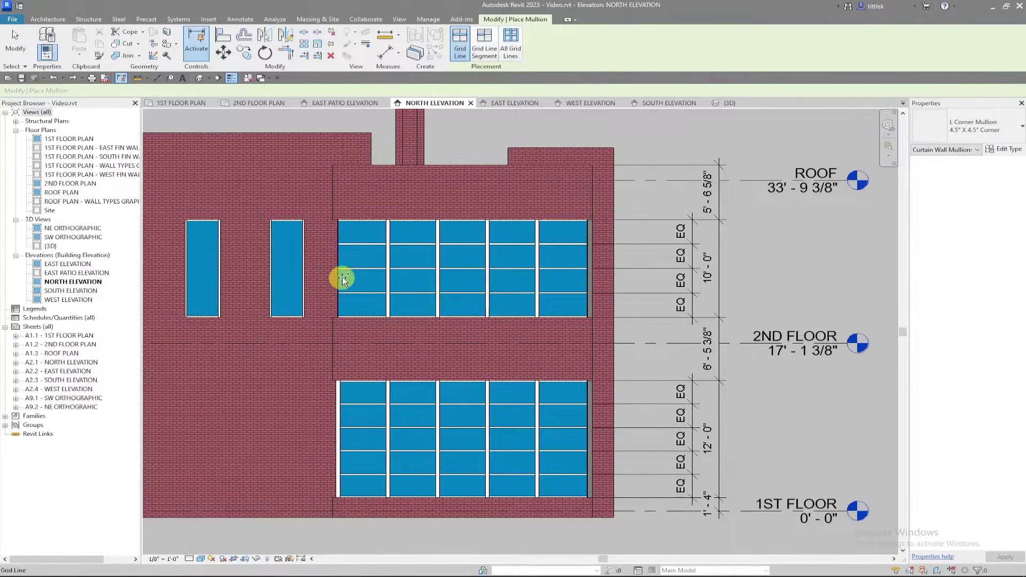
click(588, 236)
click(586, 401)
- Inspect the mullions at both corners of the north curtain wall in the 1ST FLOOR PLAN, trying the Consistent Colors visual style
click(185, 102)
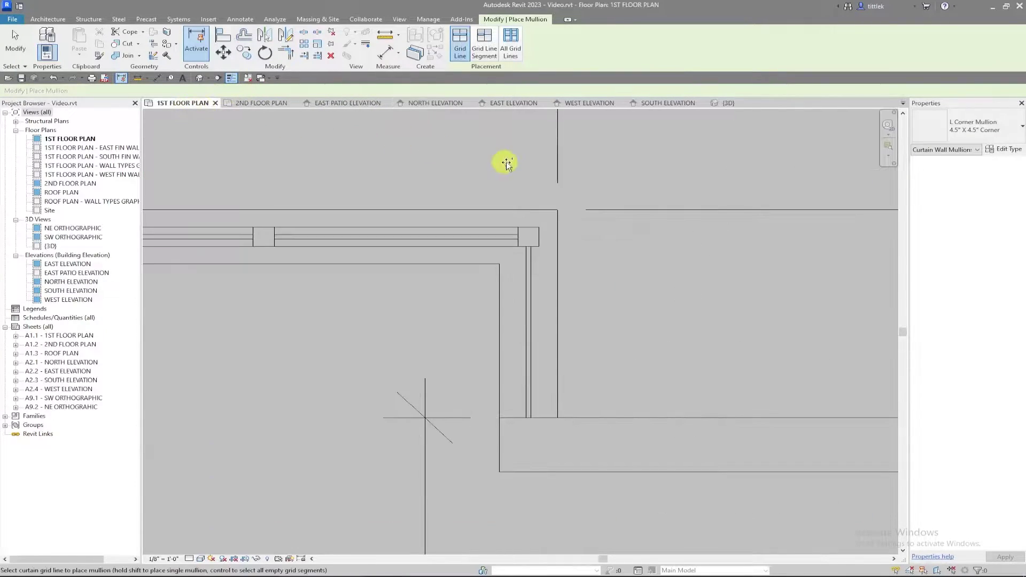
middle_drag(290, 265, 340, 271)
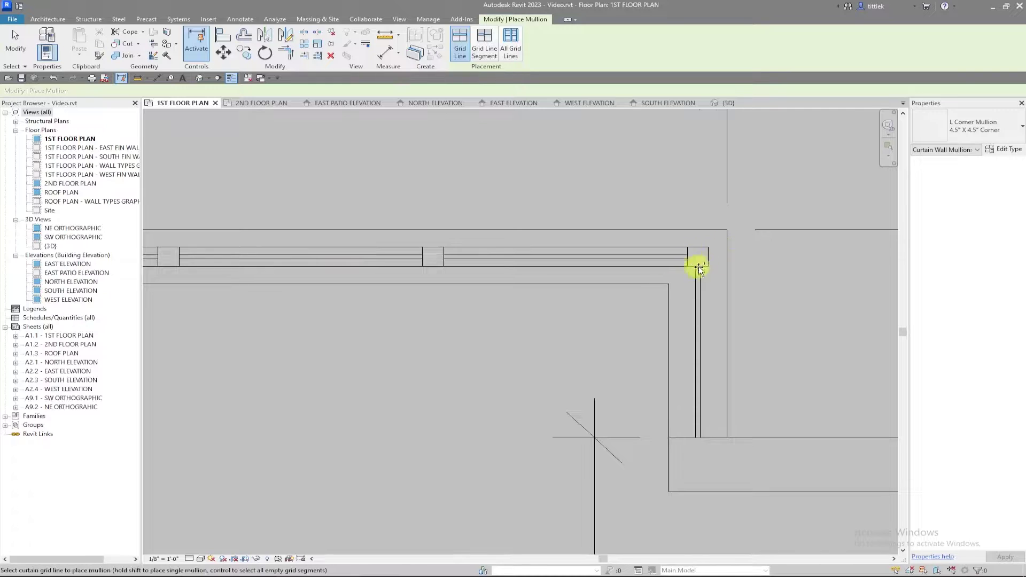
scroll(705, 250, down, 2)
scroll(704, 249, down, 3)
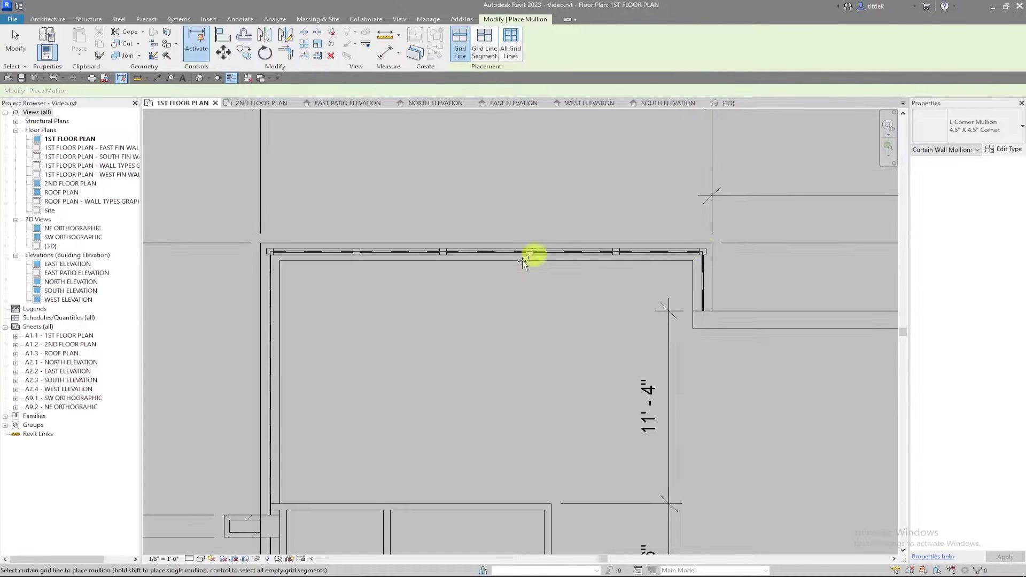
scroll(225, 251, up, 2)
scroll(265, 248, down, 2)
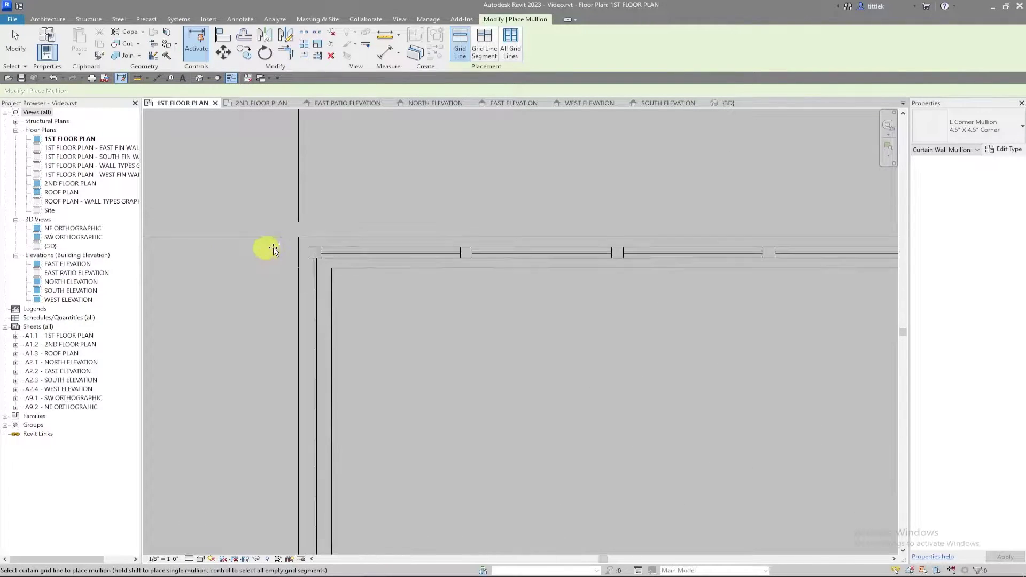
scroll(670, 249, up, 4)
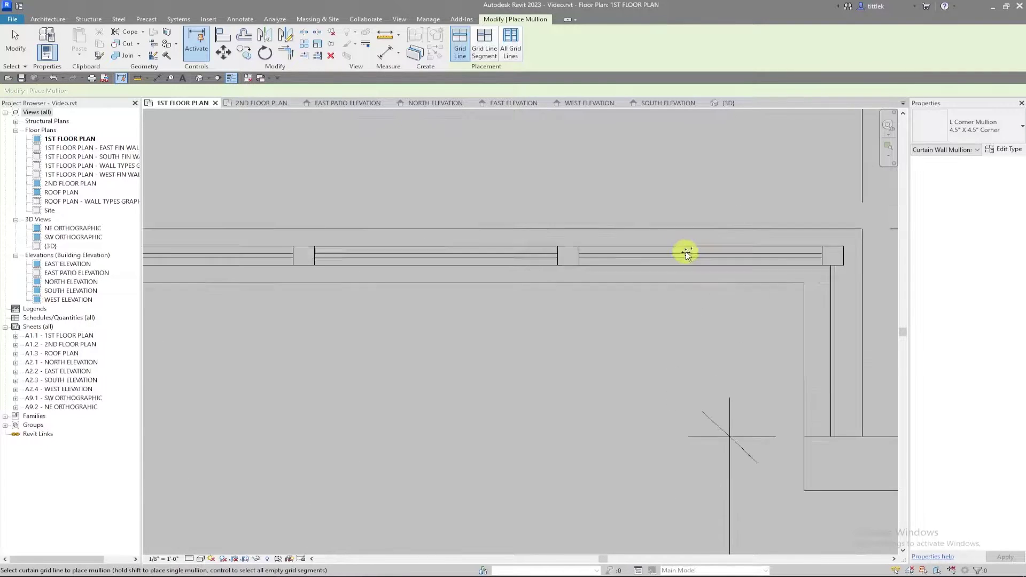
click(200, 559)
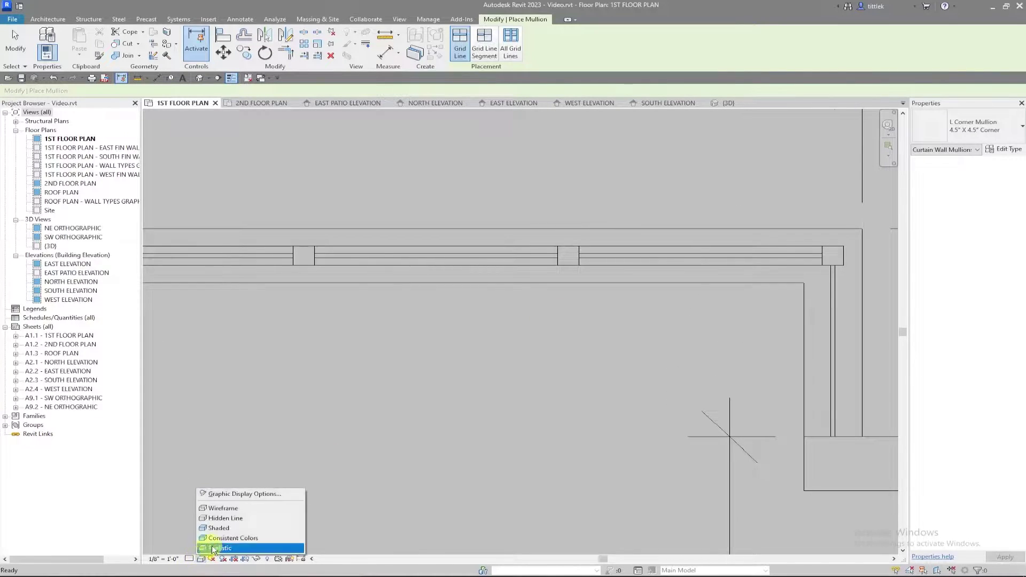
click(227, 534)
scroll(673, 234, down, 2)
scroll(674, 232, down, 2)
scroll(644, 250, down, 1)
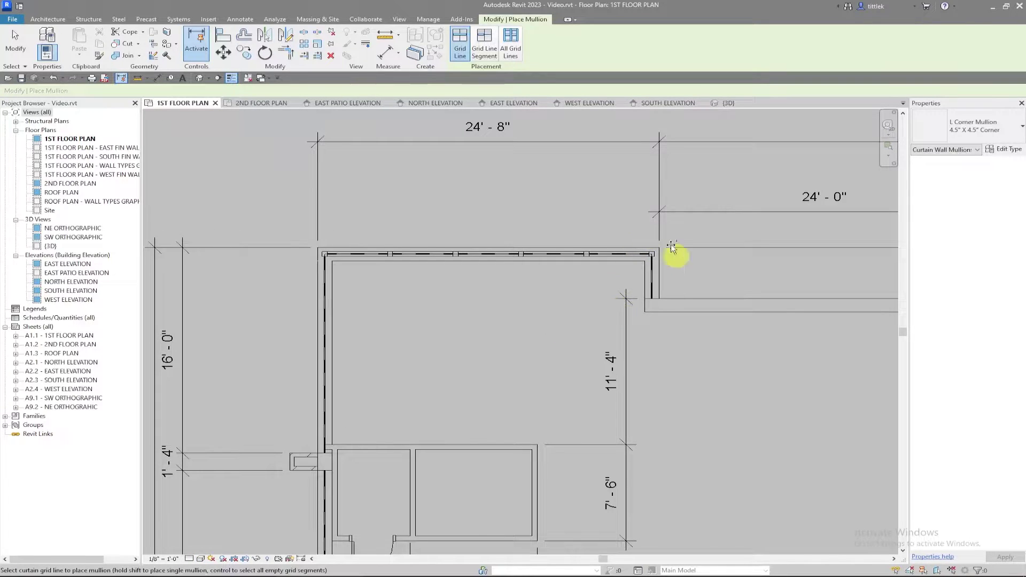
scroll(438, 294, down, 3)
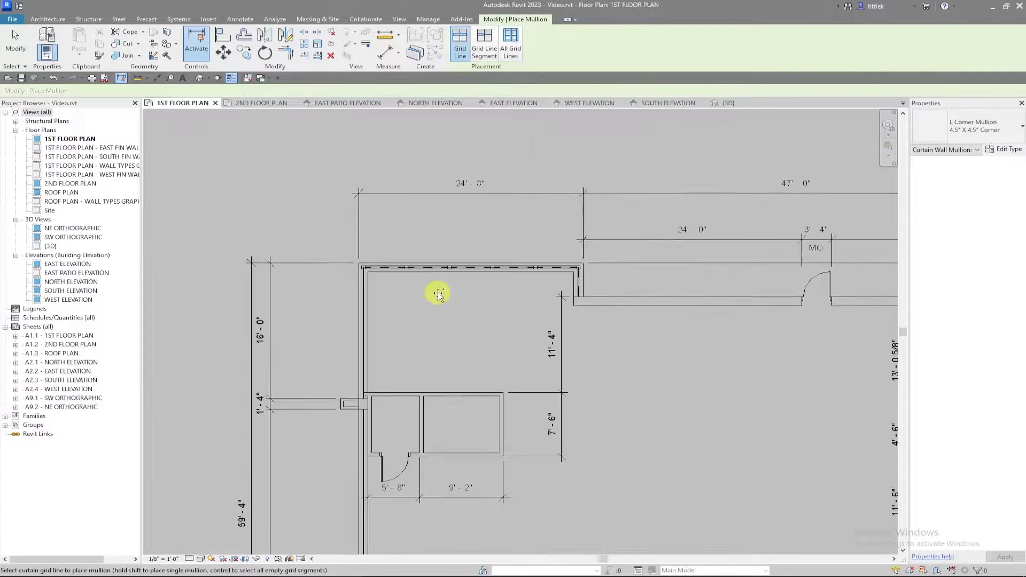
scroll(584, 272, up, 6)
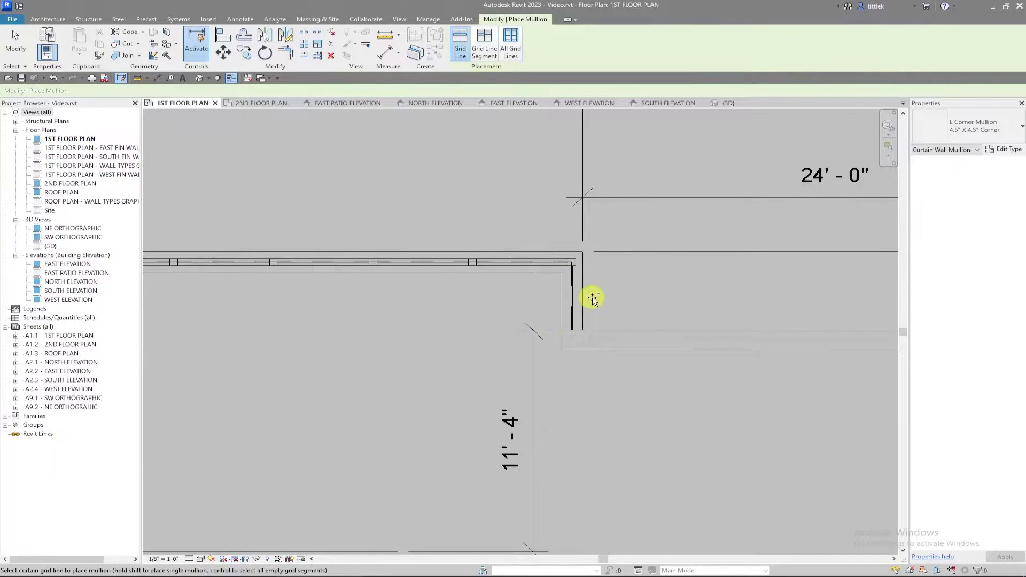
scroll(470, 278, down, 3)
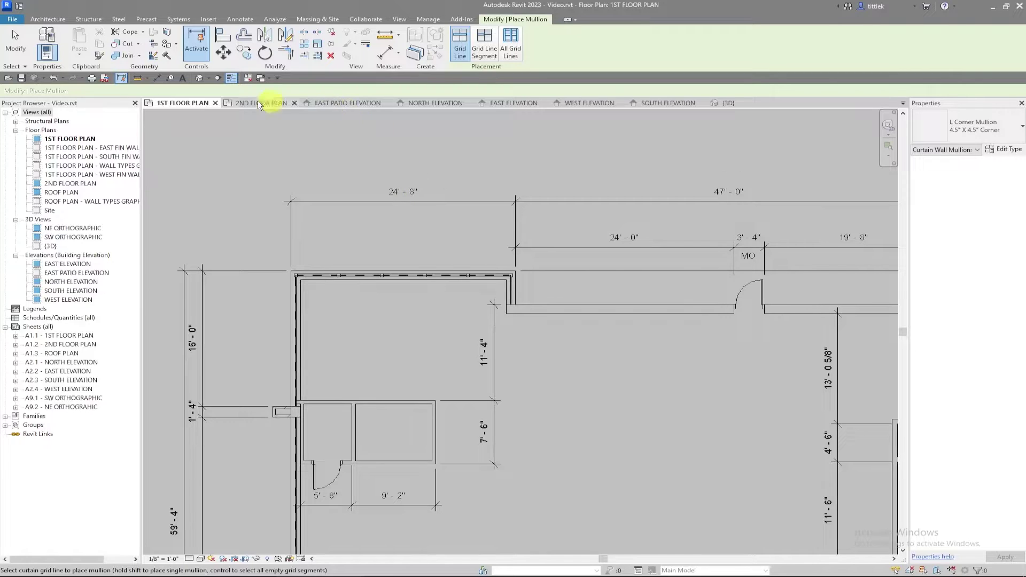
- Open the WEST ELEVATION and display it in the Consistent Colors visual style
click(589, 103)
click(201, 559)
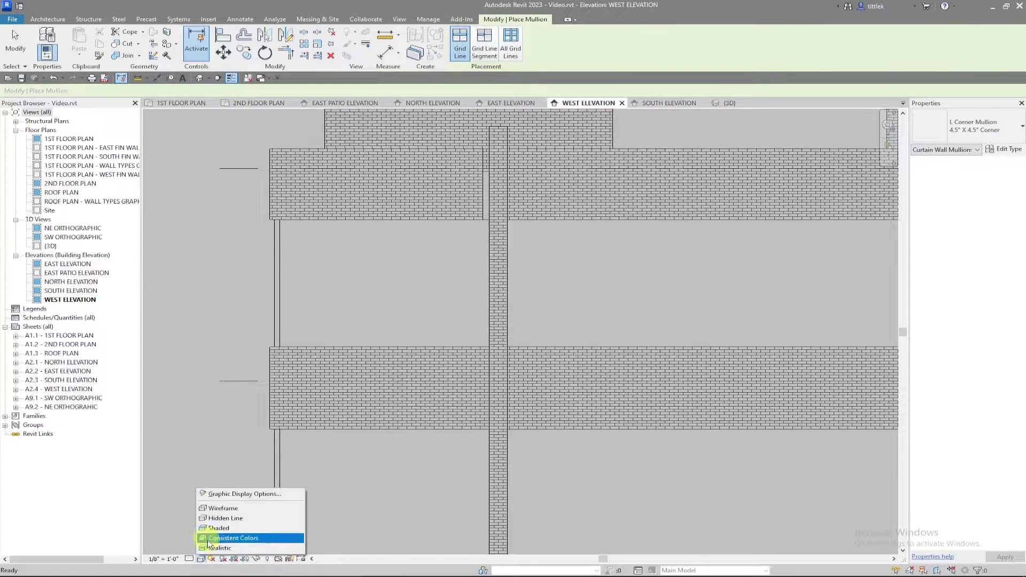
click(209, 540)
scroll(335, 270, down, 2)
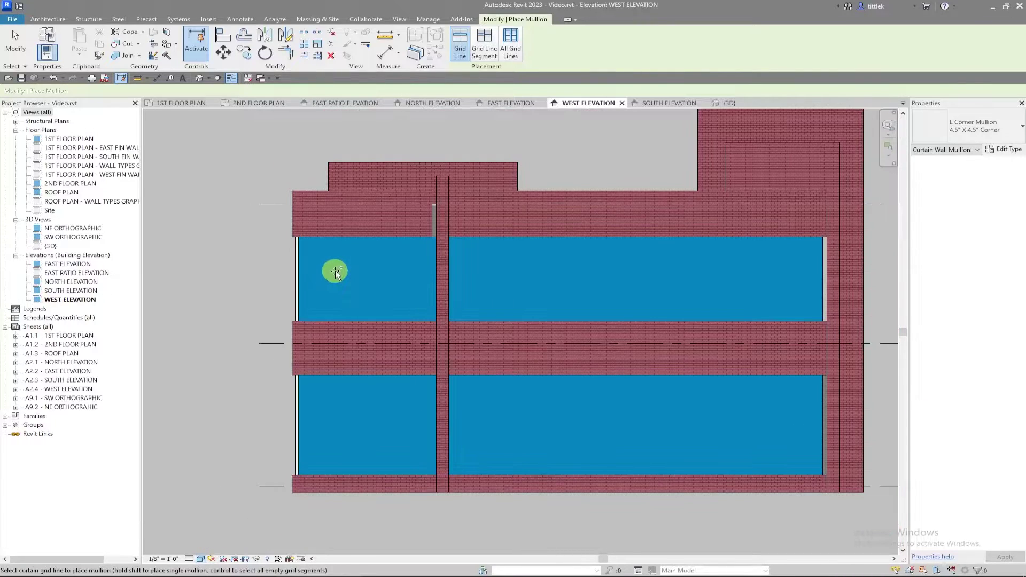
- In the ROOF PLAN, extend the parapet wall's south end to the face of the west fin wall, closing the gap seen in the west elevation
scroll(417, 200, up, 3)
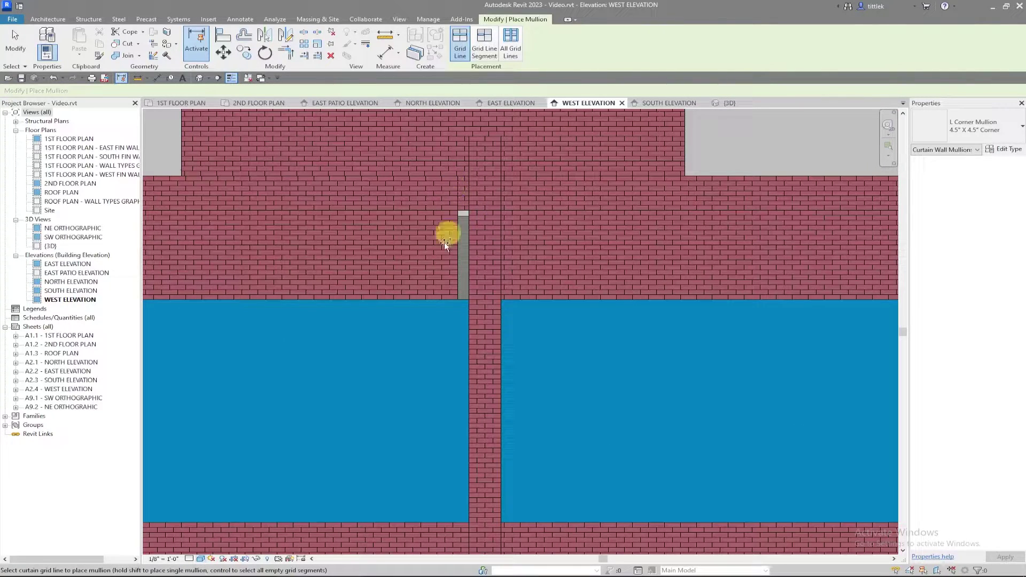
key(Escape)
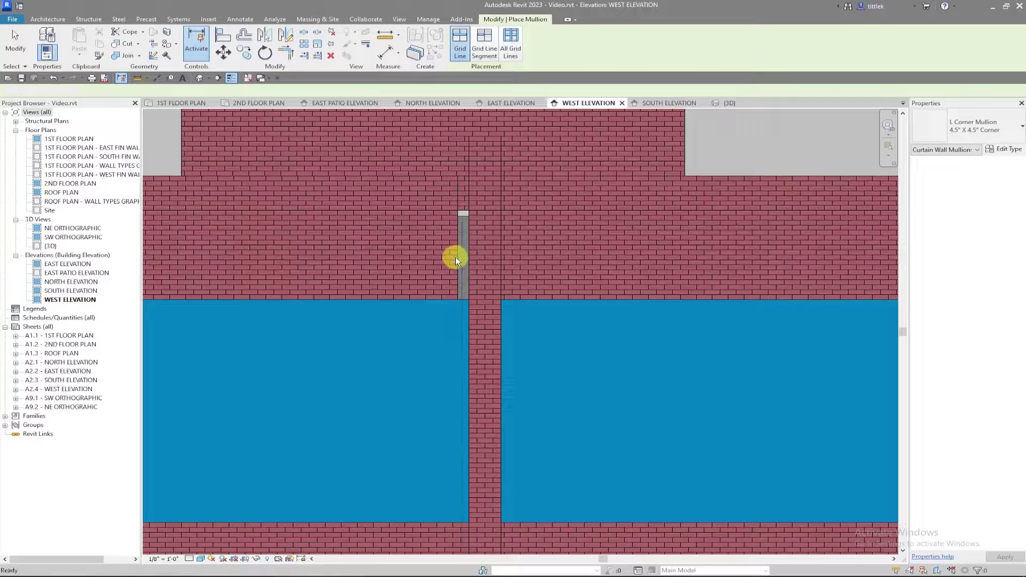
right_click(458, 190)
key(Escape)
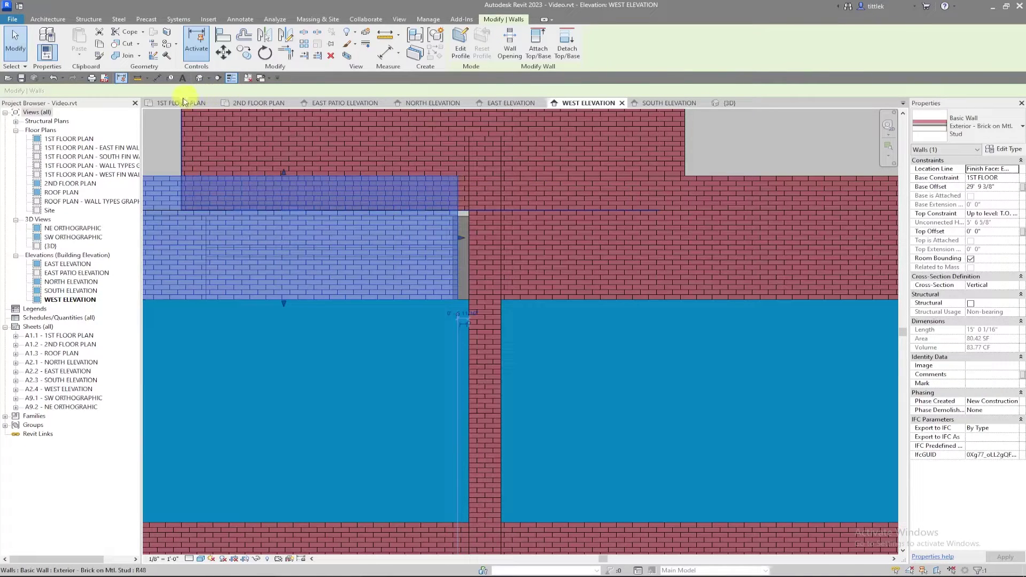
double_click(61, 192)
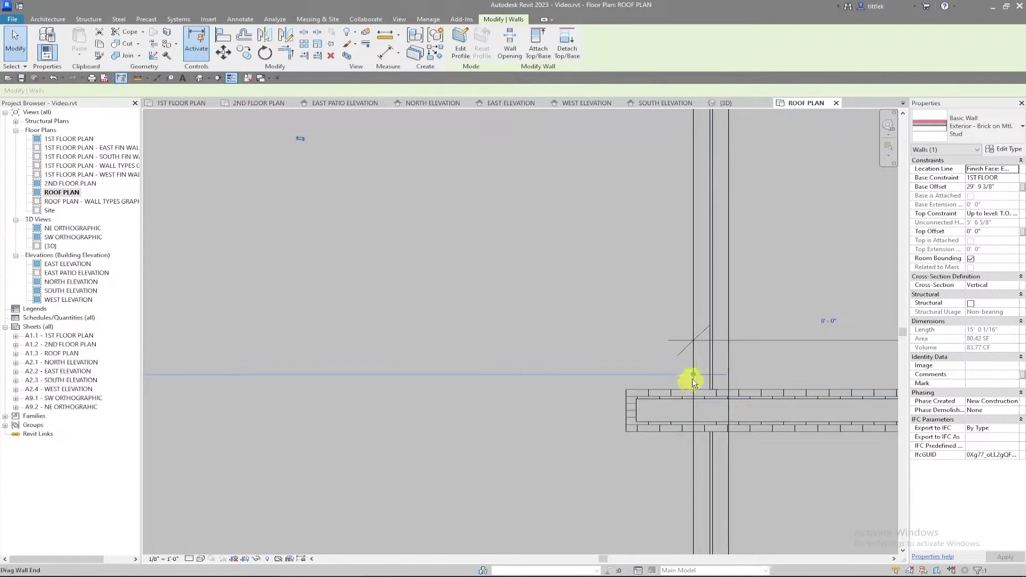
right_click(694, 378)
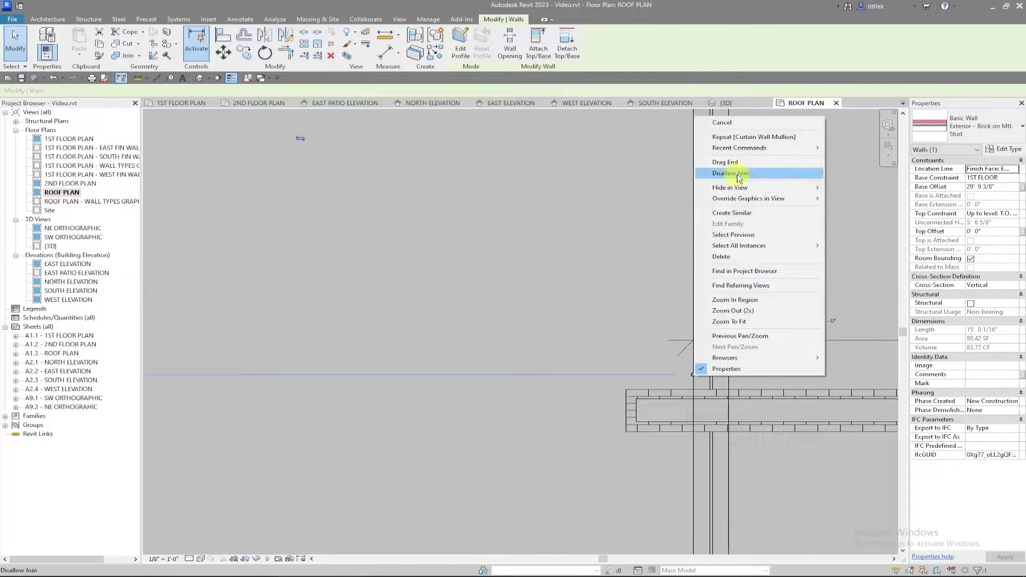
click(705, 167)
drag(693, 378, 693, 389)
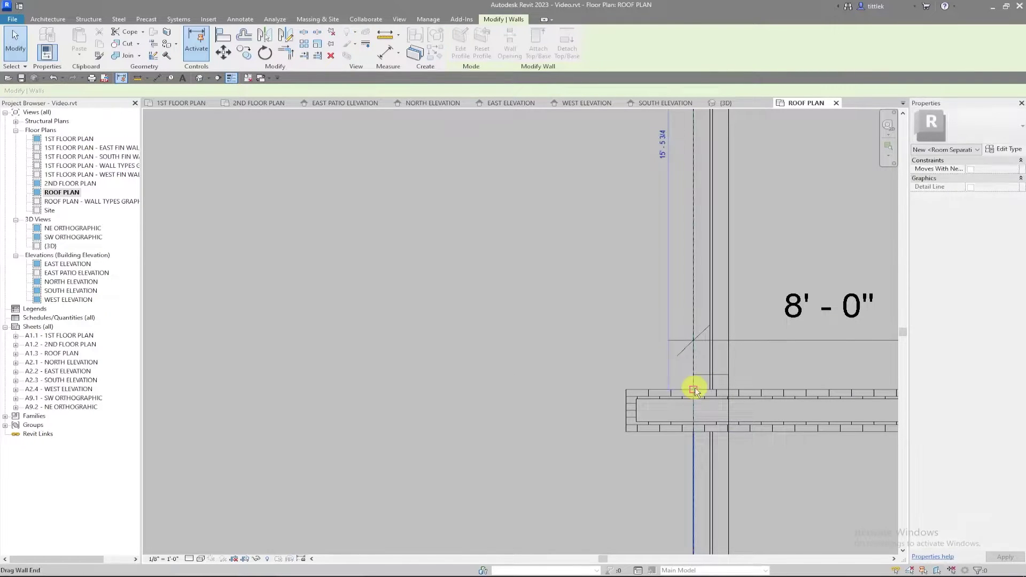
click(536, 329)
click(835, 103)
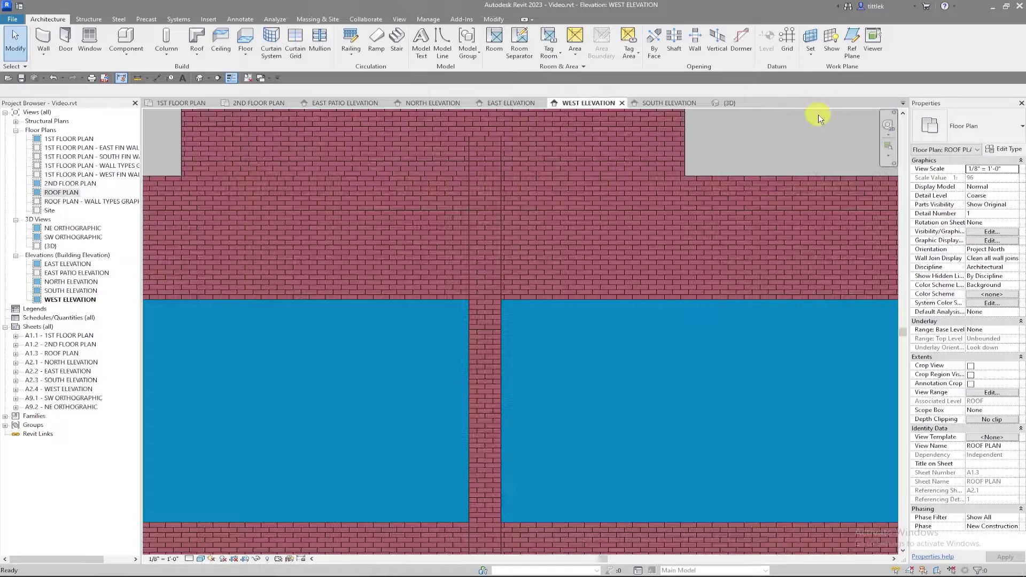
- Add three horizontal curtain grid lines to the second-floor curtain wall in the north bay of the WEST ELEVATION
scroll(568, 246, down, 3)
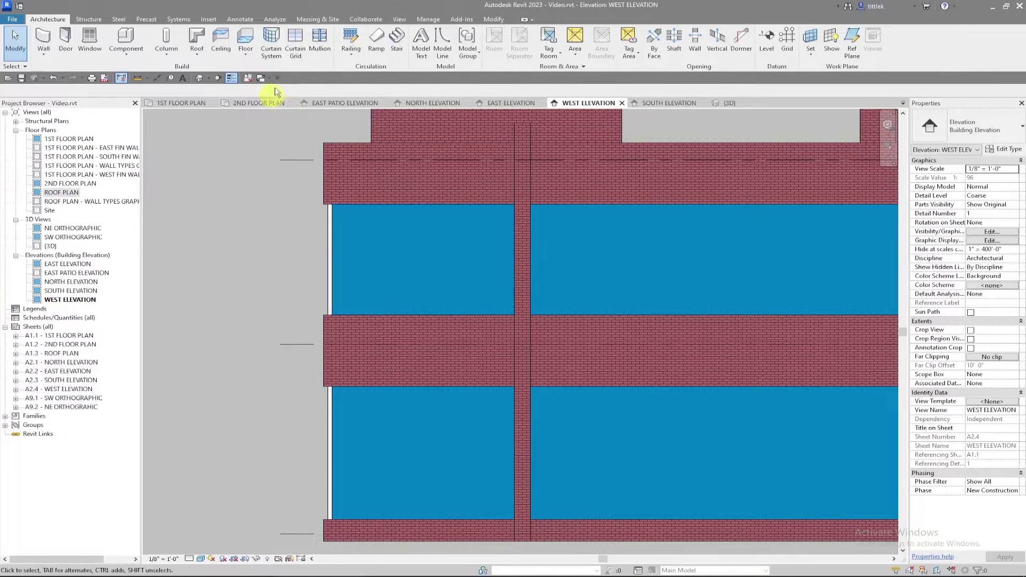
click(295, 43)
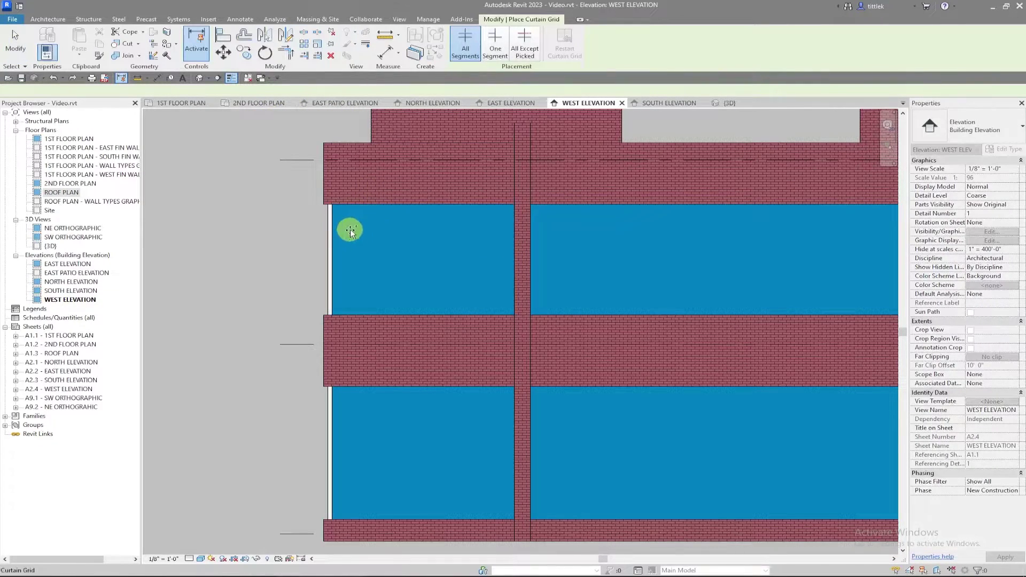
click(338, 240)
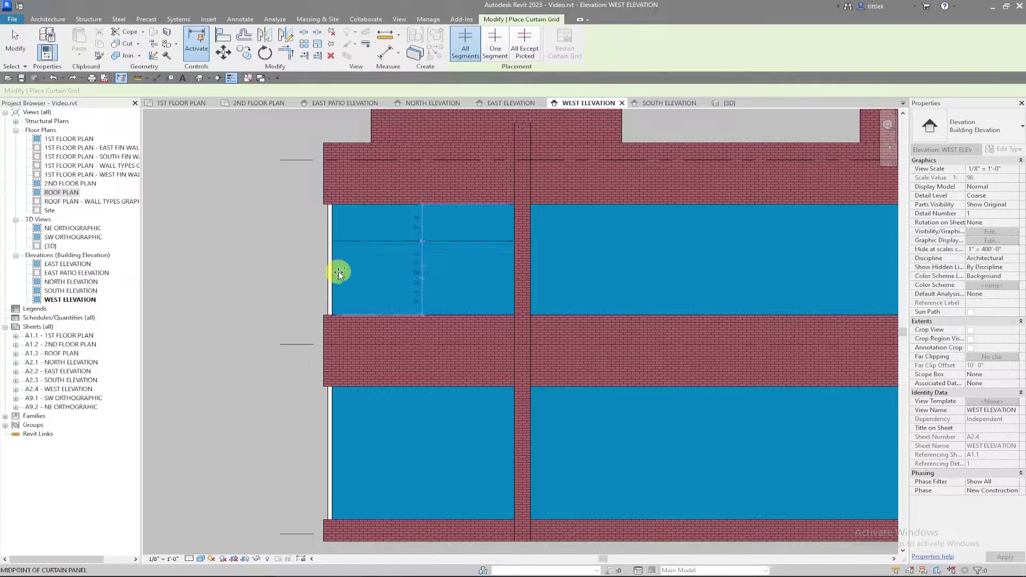
click(339, 260)
click(340, 288)
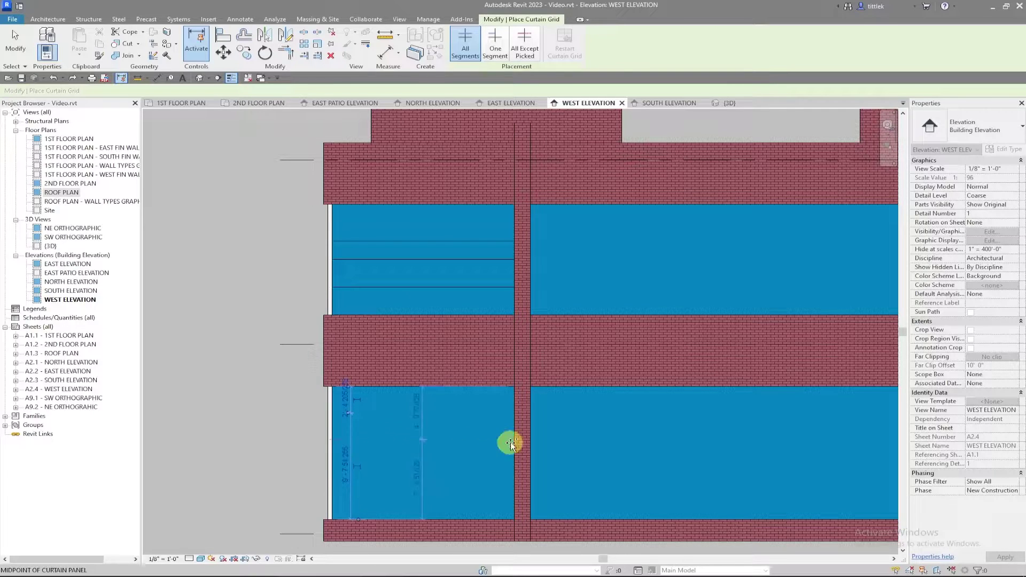
- Add four evenly spaced horizontal curtain grid lines to the first-floor curtain wall in the same north bay
click(339, 440)
click(341, 466)
click(339, 492)
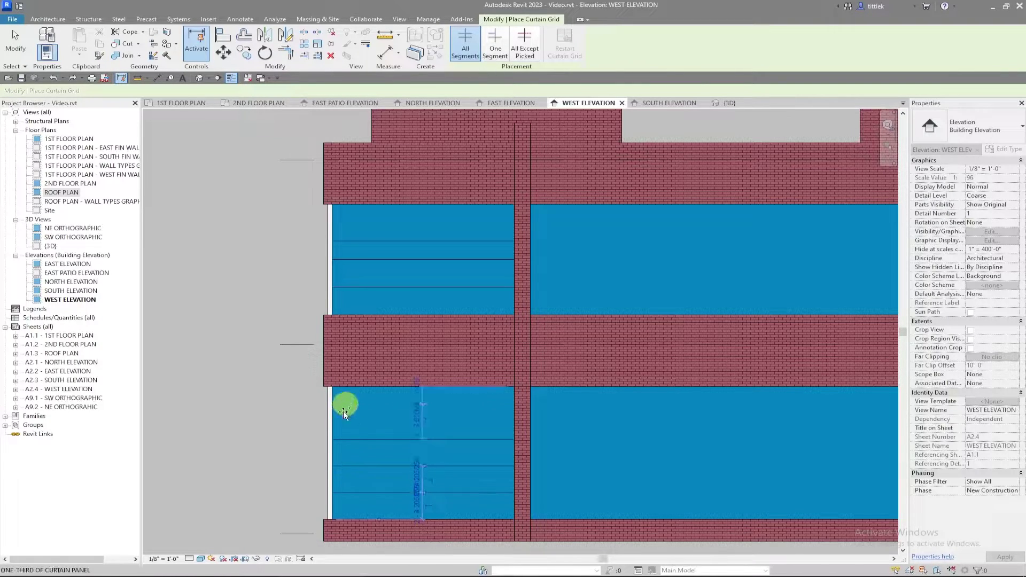
click(343, 413)
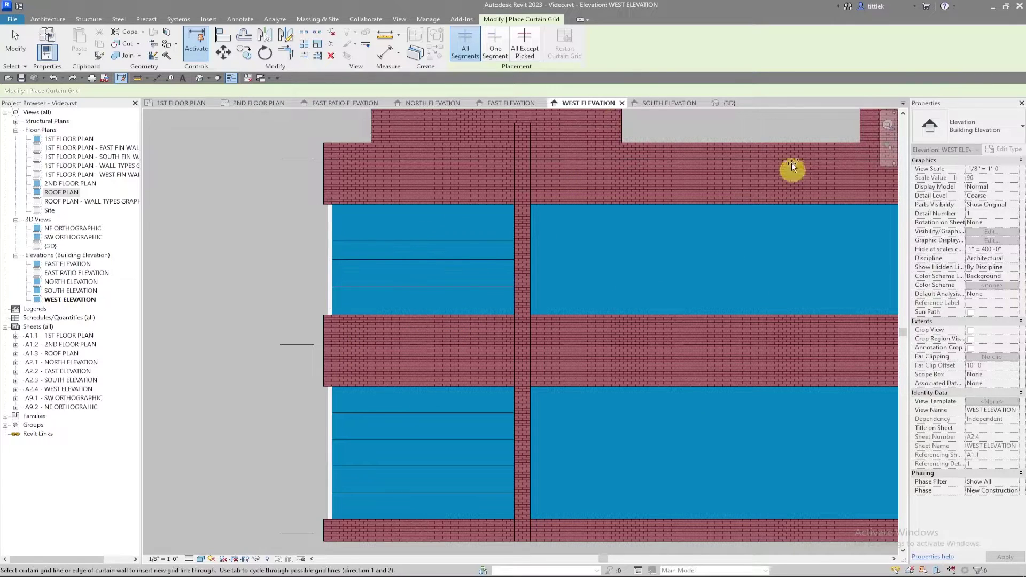
- In the 3D view, align the second-floor west curtain wall's upper grid line with the adjoining north wall mullion and lock it
click(725, 103)
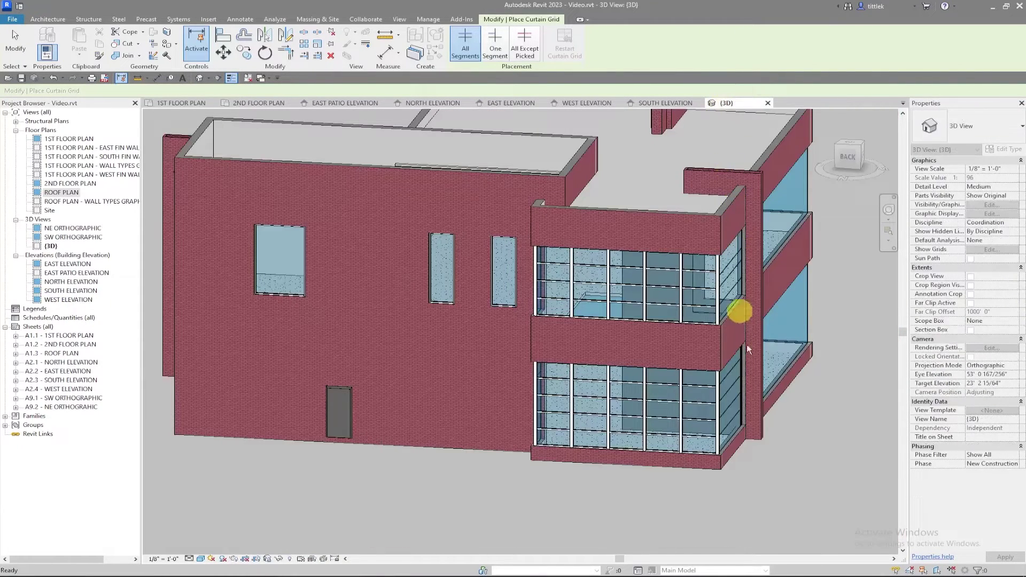
key(Escape)
shift+middle_drag(791, 389, 506, 281)
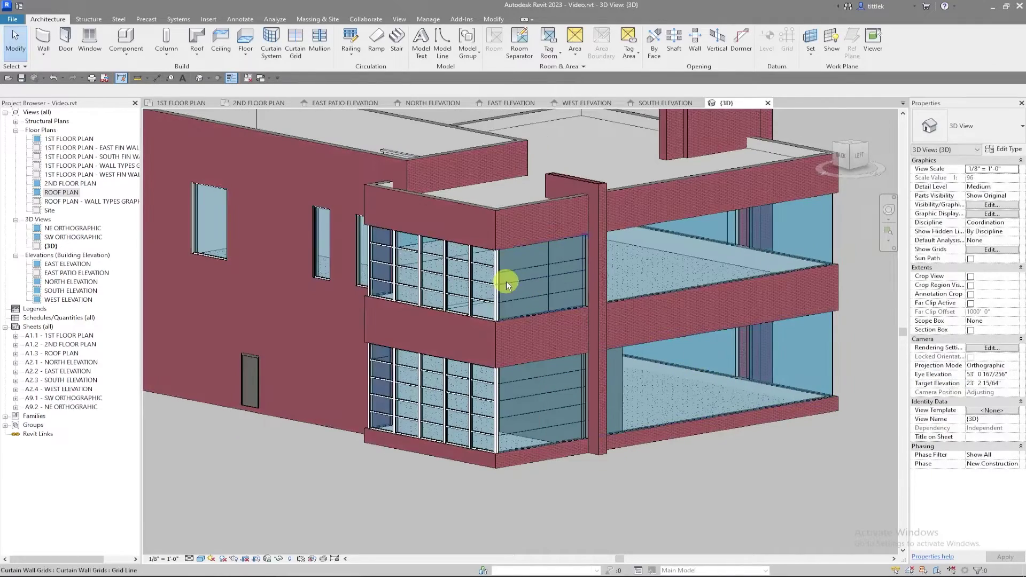
scroll(505, 281, up, 5)
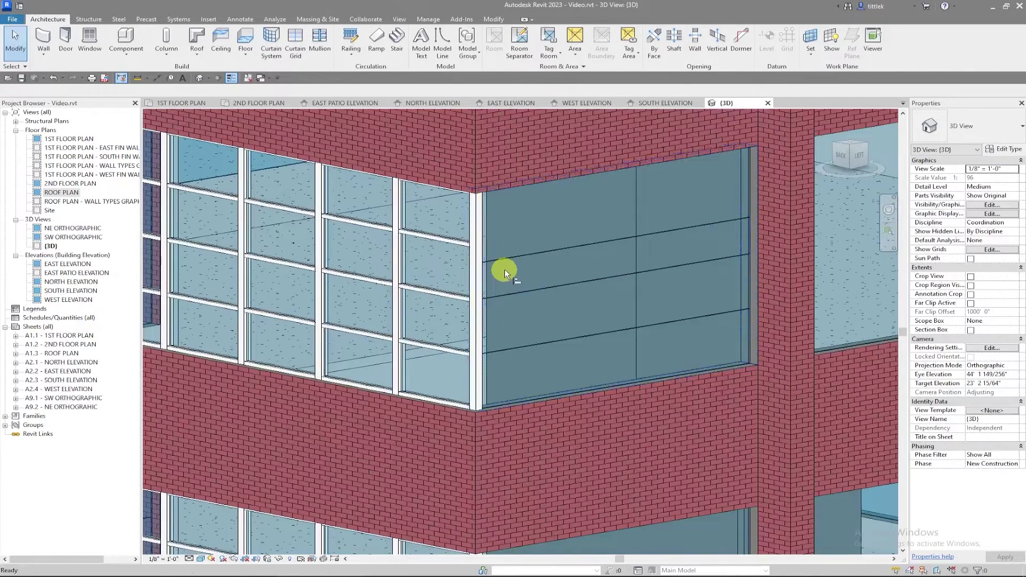
key(a)
key(l)
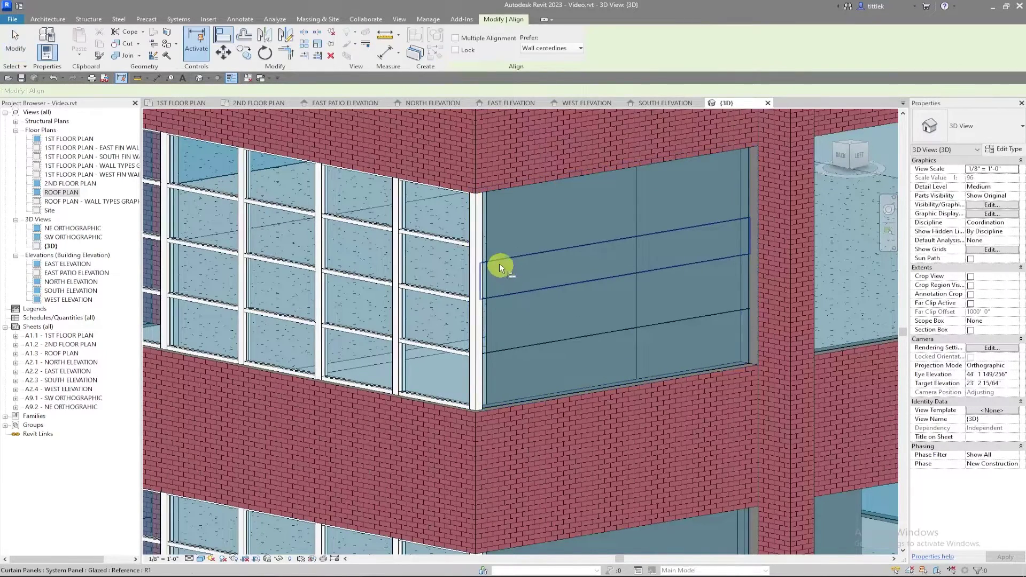
key(Tab)
click(441, 239)
click(577, 245)
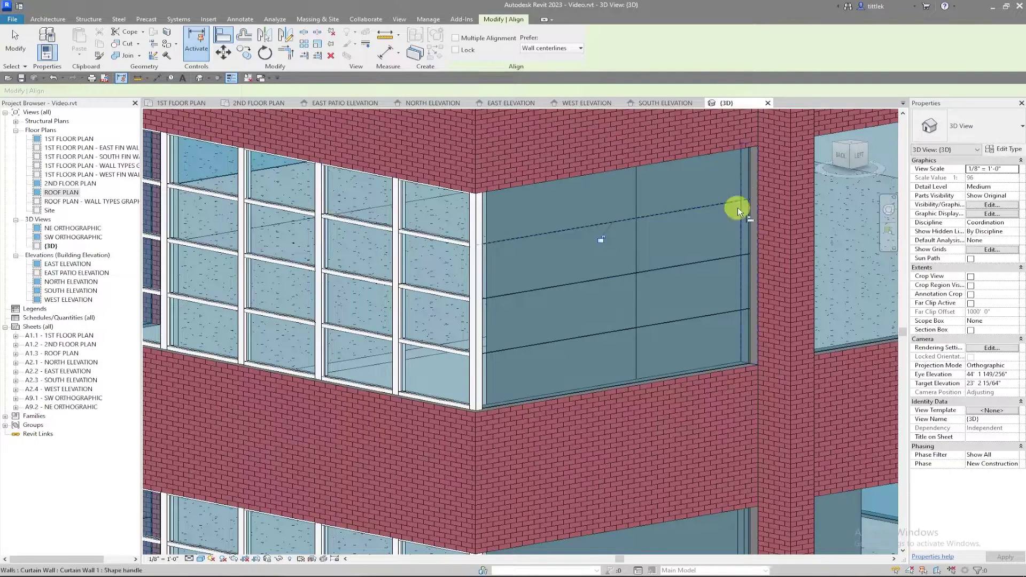
click(600, 239)
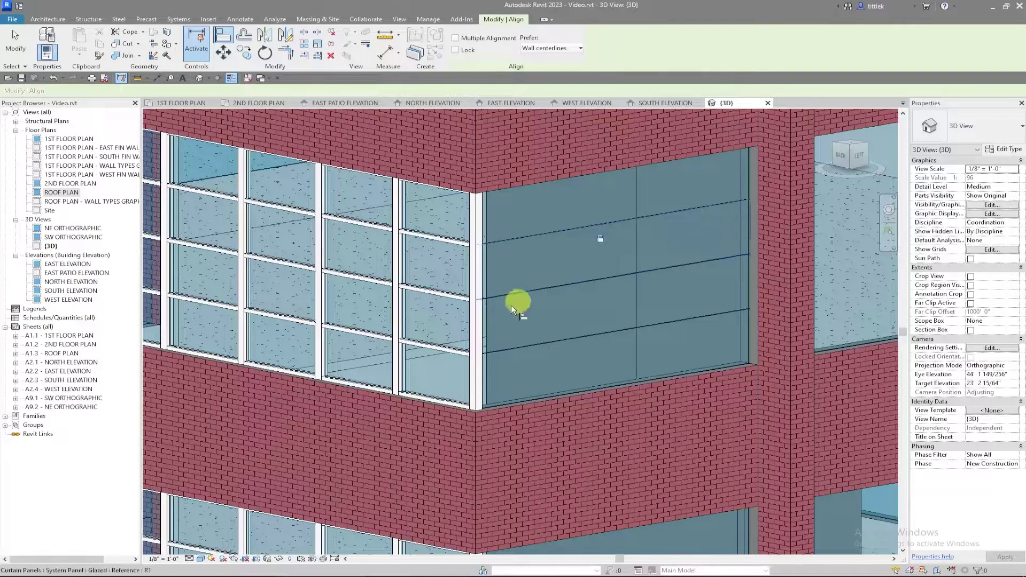
- Align and lock the middle and lower grid lines of the second-floor west curtain wall to the matching north wall mullions
click(454, 295)
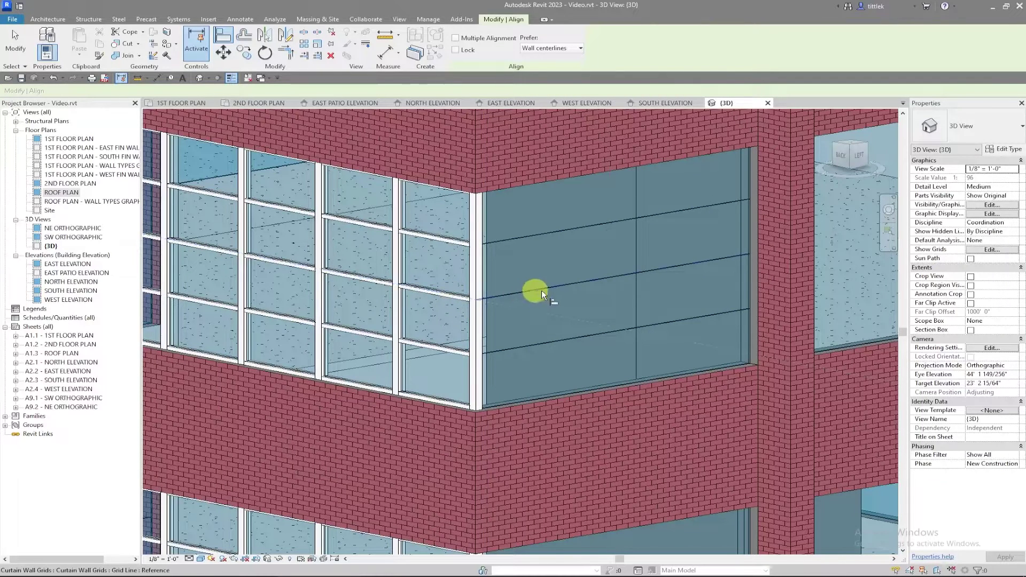
click(588, 282)
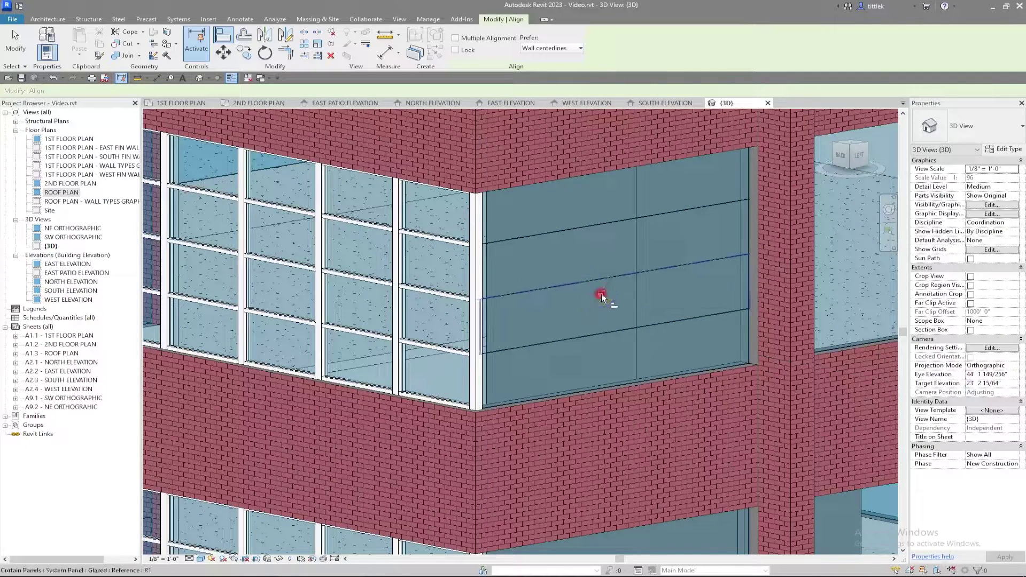
click(427, 347)
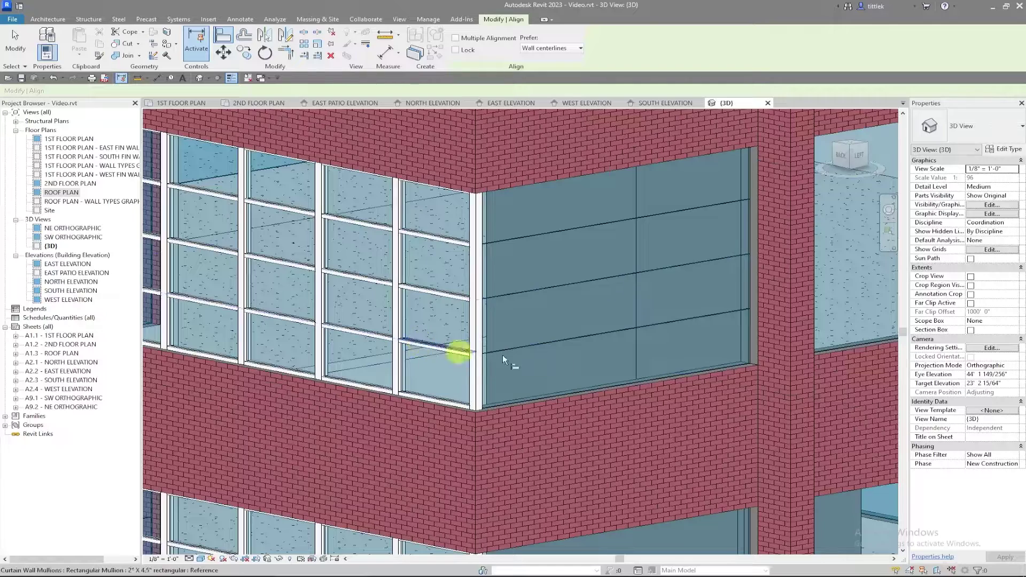
click(568, 334)
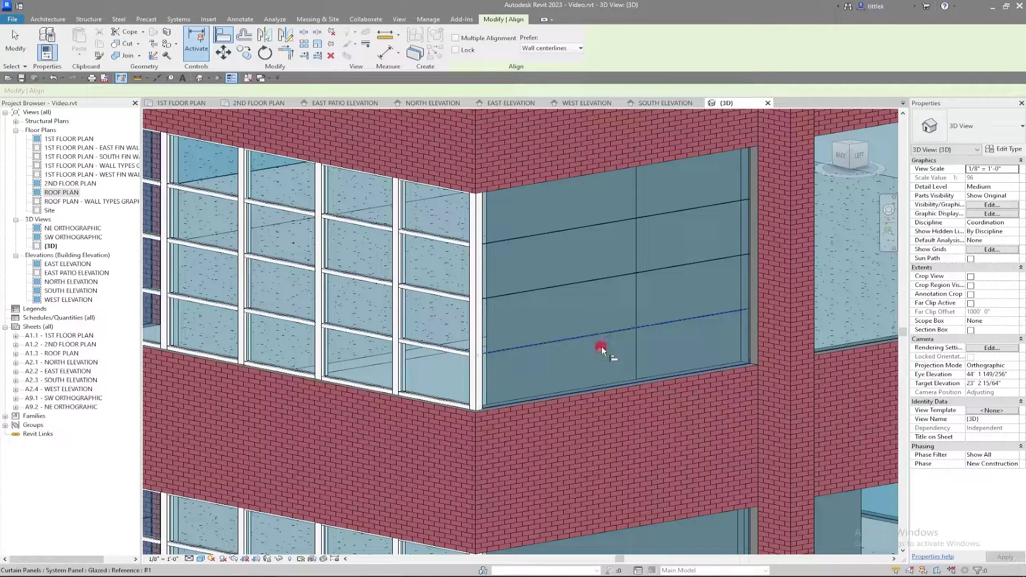
- Align the first-floor west curtain wall's horizontal grid lines with the adjoining north wall mullions and lock them
scroll(534, 309, down, 6)
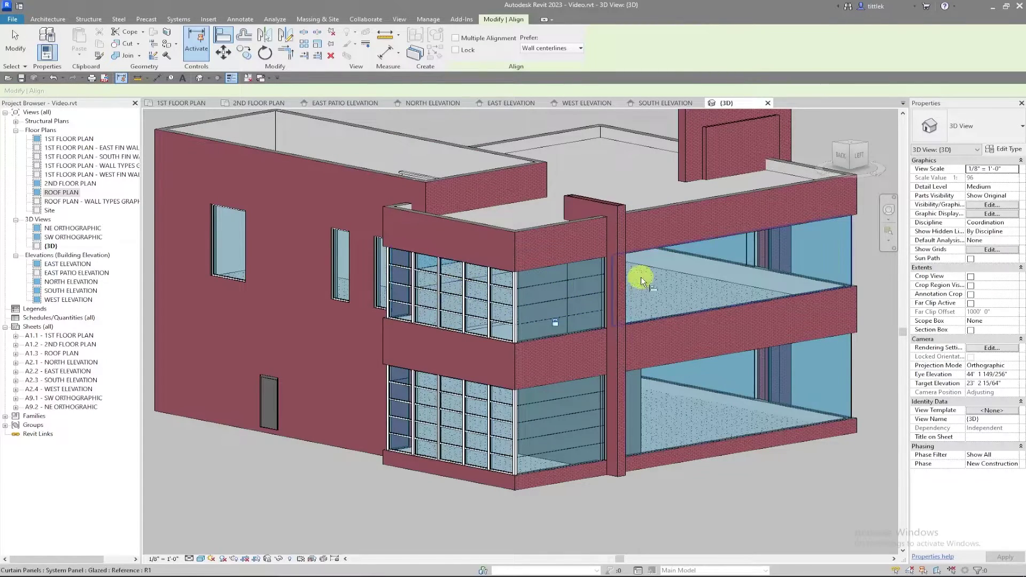
scroll(534, 485, up, 4)
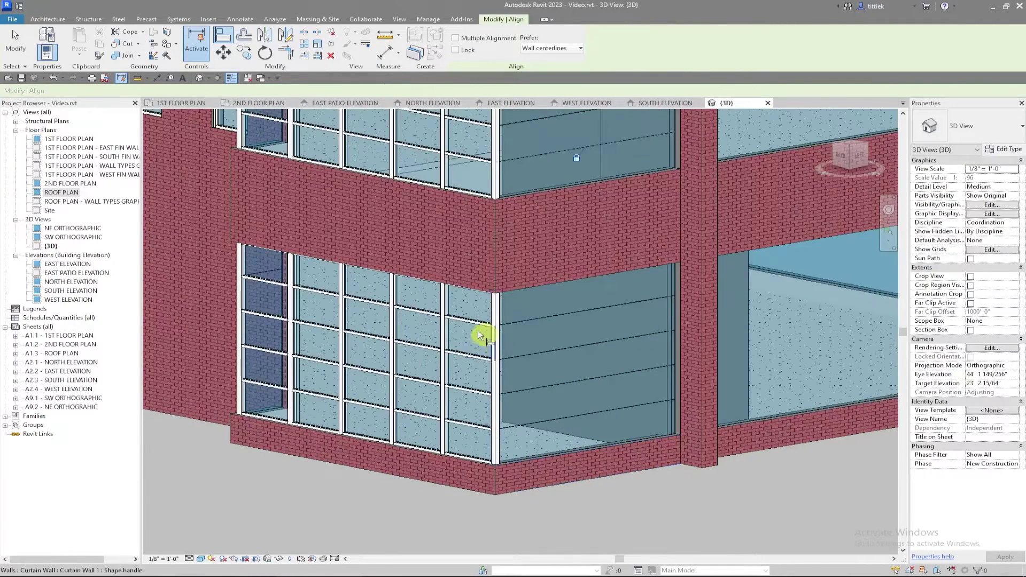
click(553, 314)
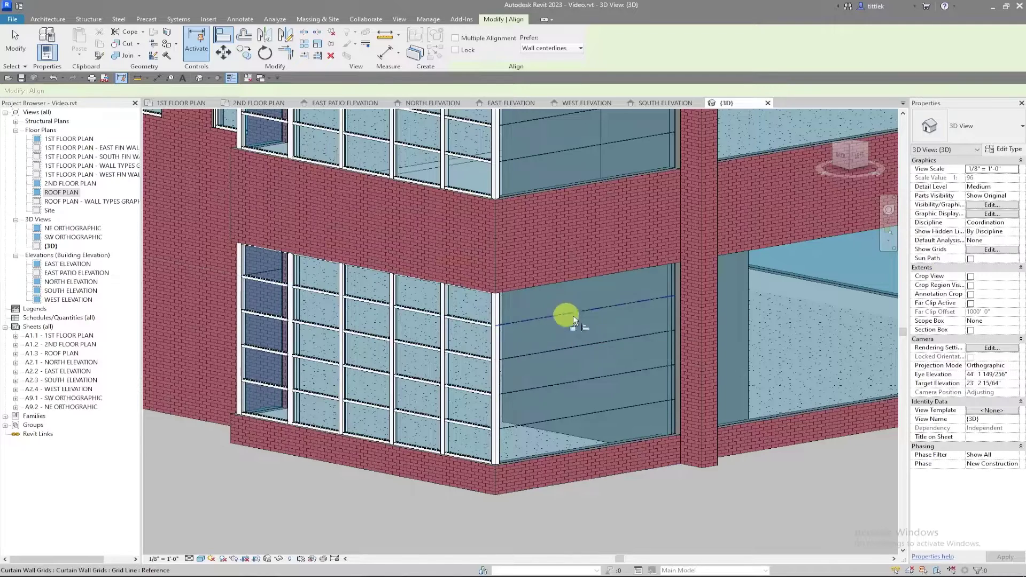
click(575, 329)
mouse_move(570, 366)
click(588, 376)
click(575, 417)
click(574, 420)
scroll(418, 357, down, 2)
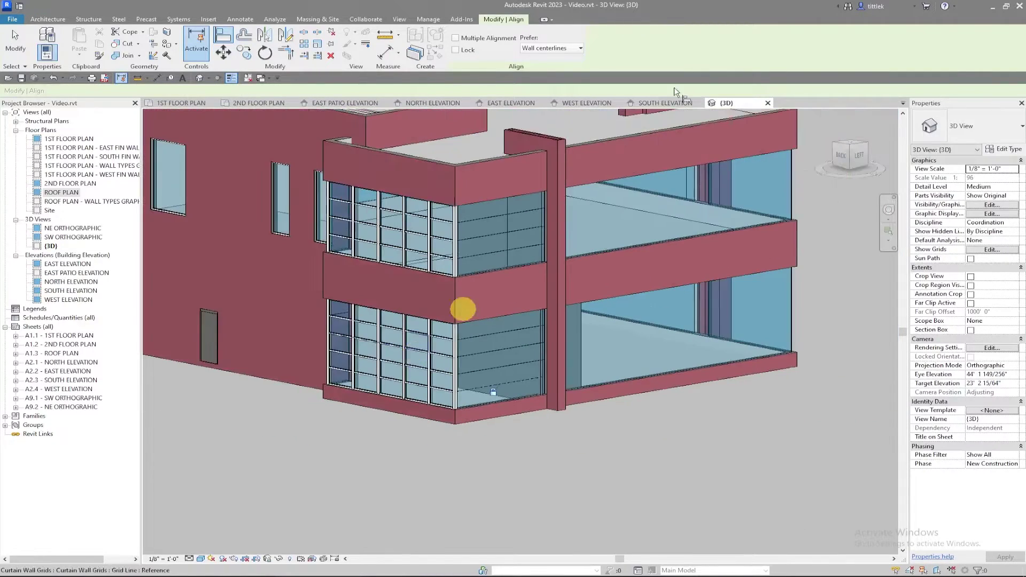
- In the WEST ELEVATION, add two vertical grid lines per floor in the north bay, at 4'-0" from the corner and midway across the remainder
click(584, 102)
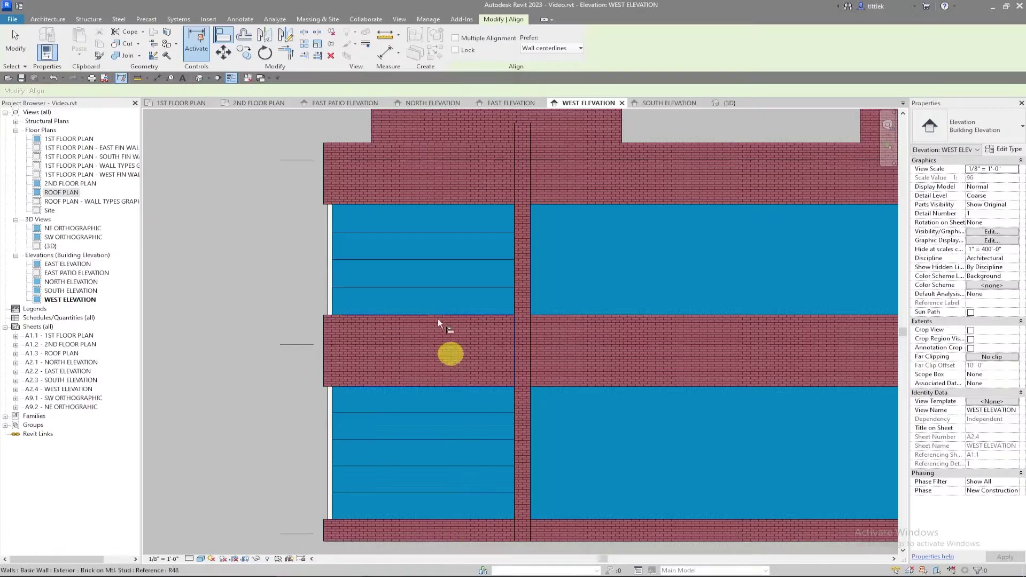
click(486, 258)
click(44, 19)
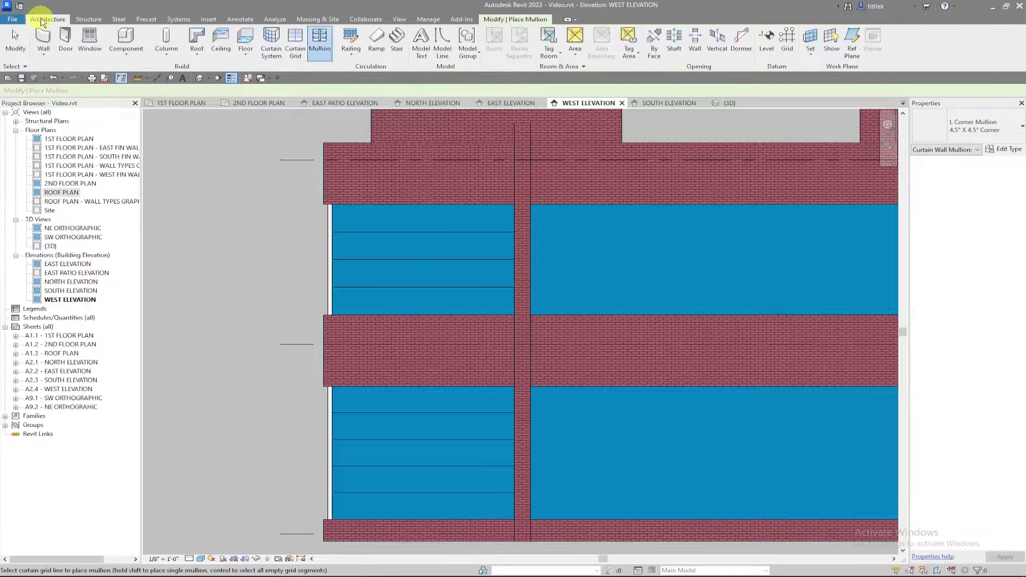
click(297, 46)
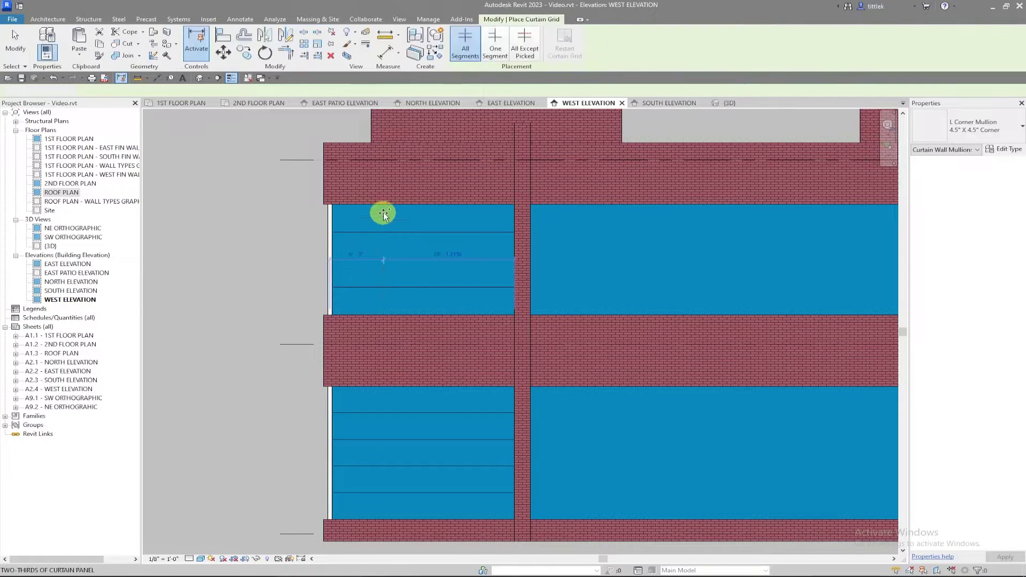
click(383, 211)
click(444, 293)
click(384, 400)
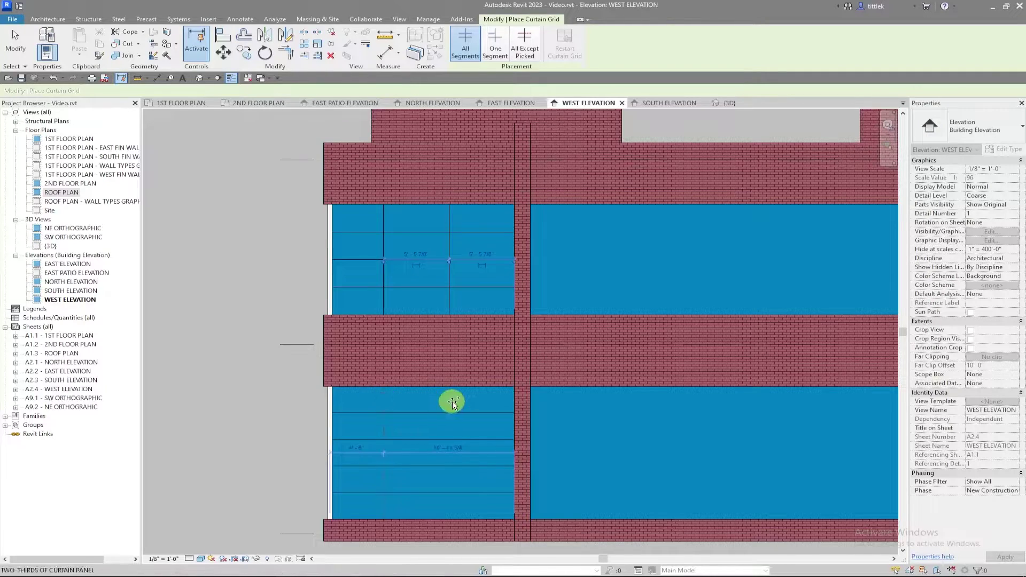
click(446, 400)
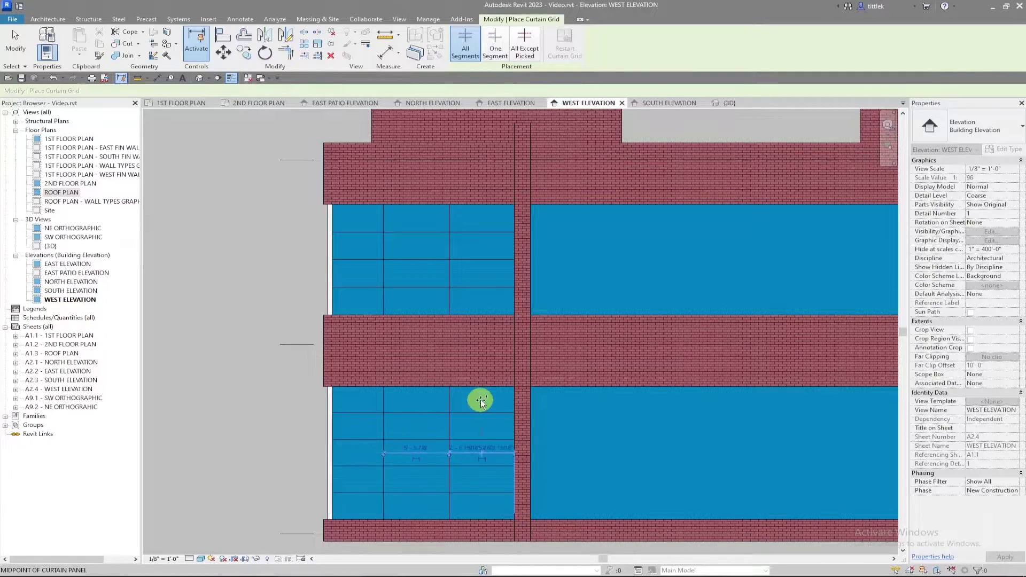
key(Escape)
scroll(421, 309, down, 3)
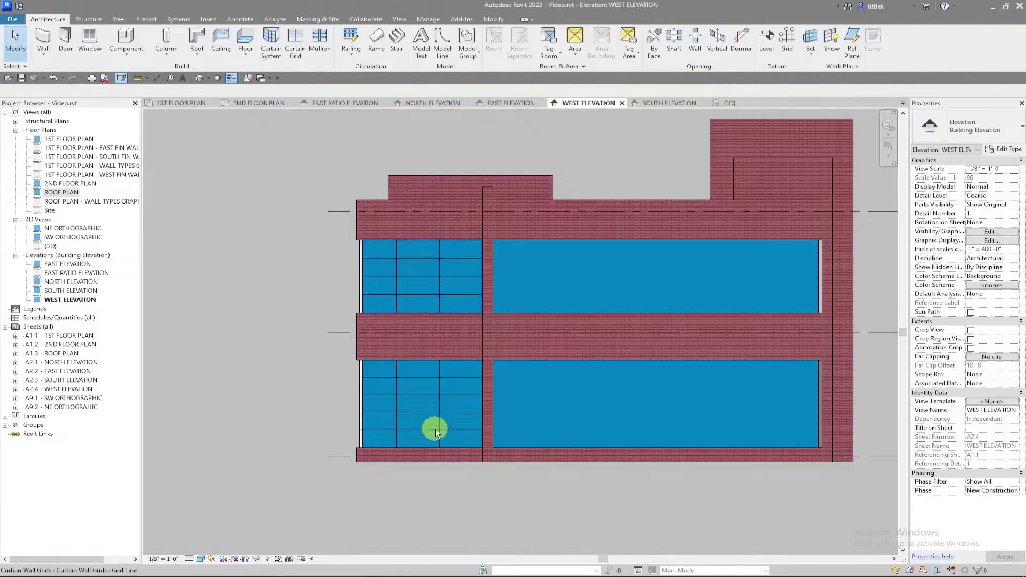
scroll(435, 429, up, 2)
click(435, 428)
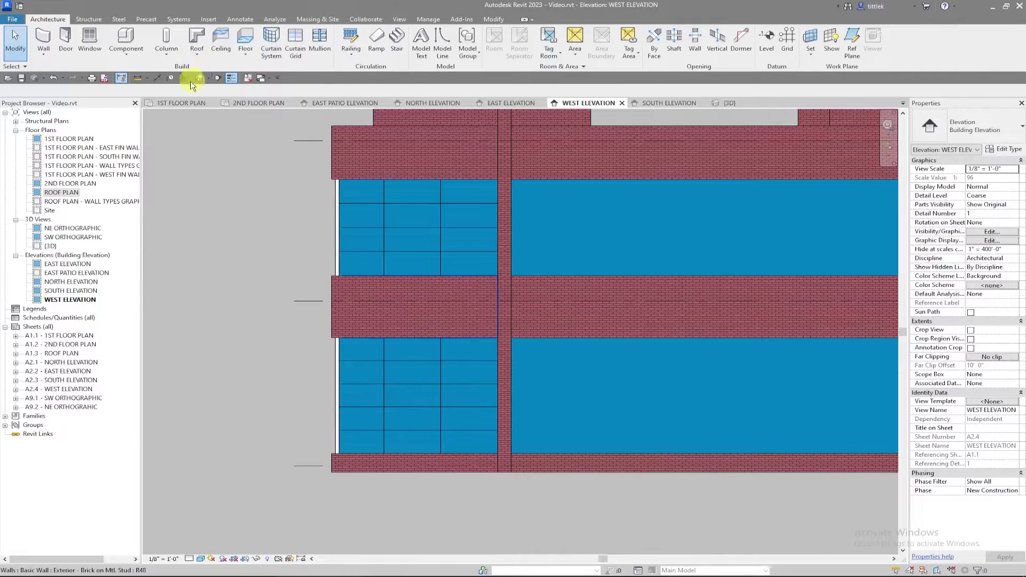
click(160, 79)
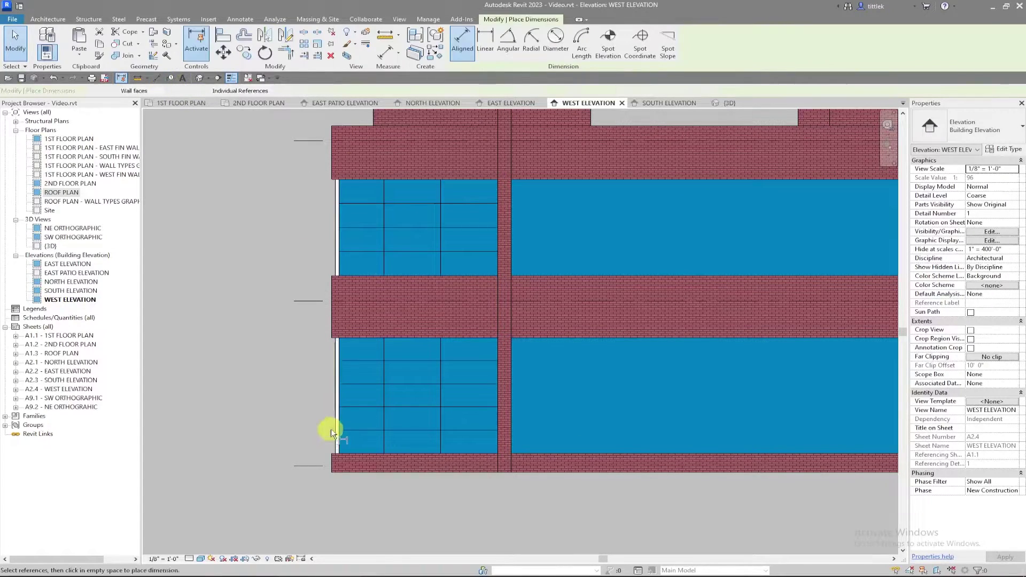
click(337, 436)
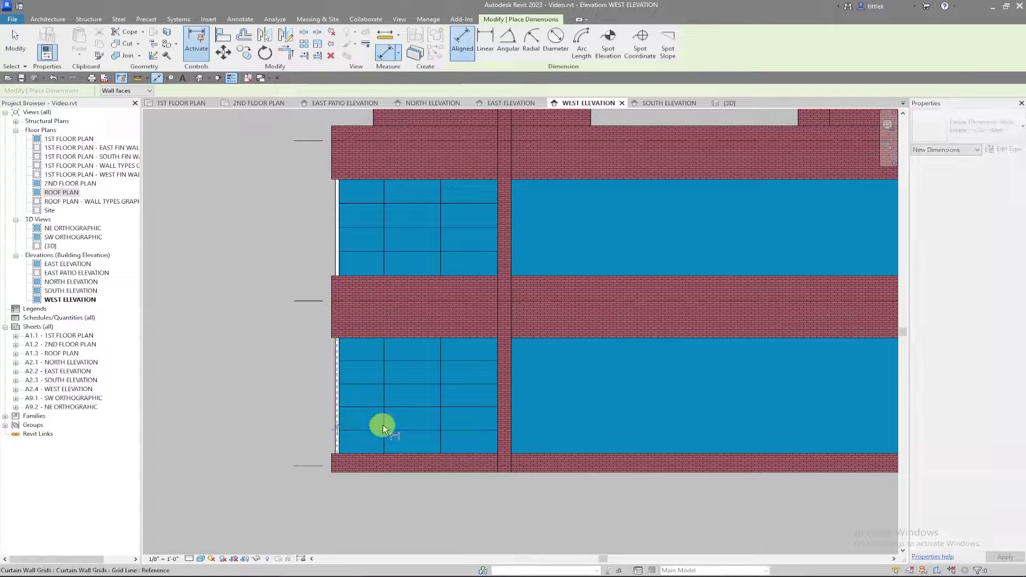
click(439, 415)
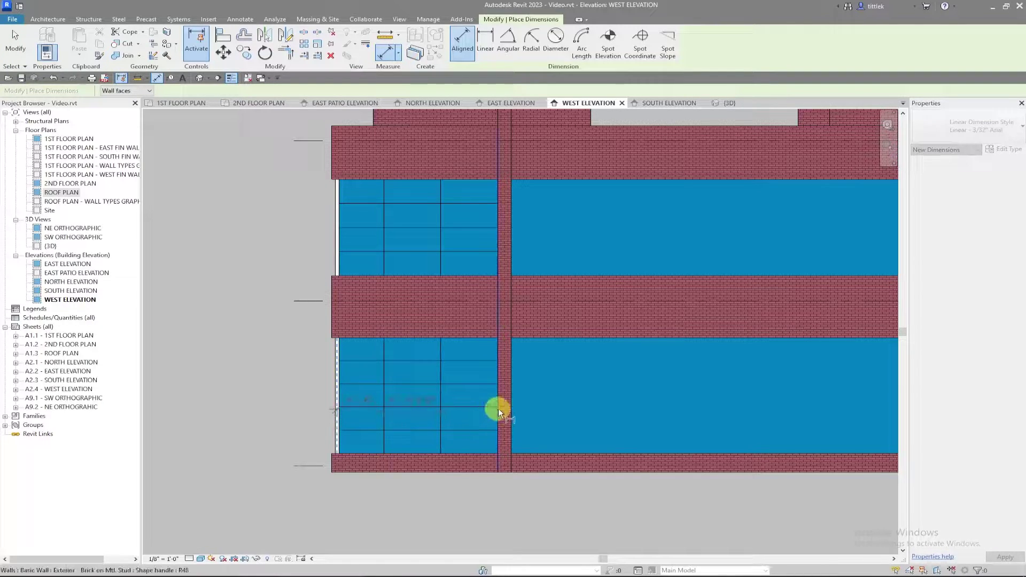
key(Escape)
key(Escape)
scroll(444, 227, up, 3)
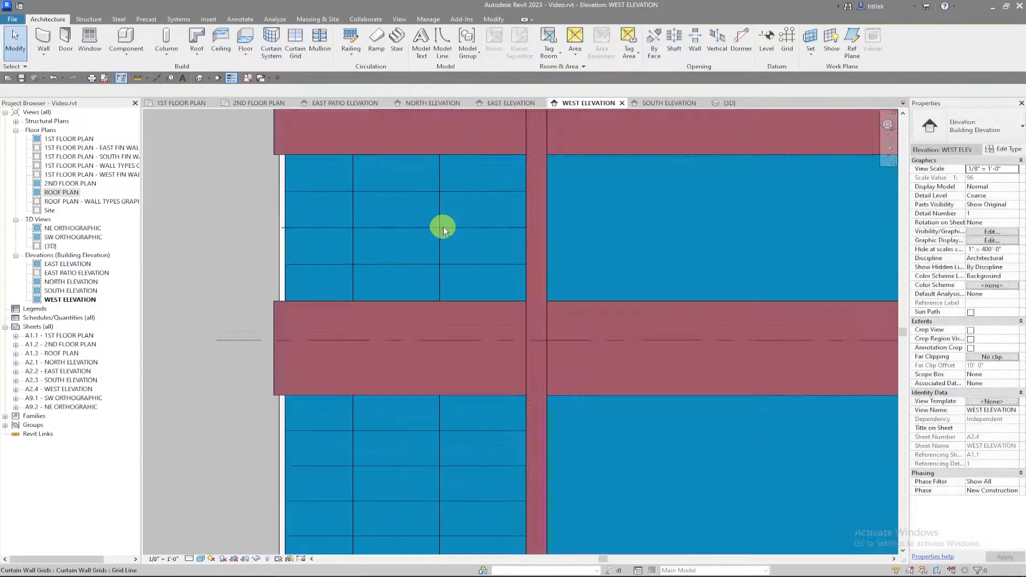
- Align the two vertical grid lines in the north bay between the first and second floors and lock both alignments
scroll(444, 227, down, 2)
key(a)
key(l)
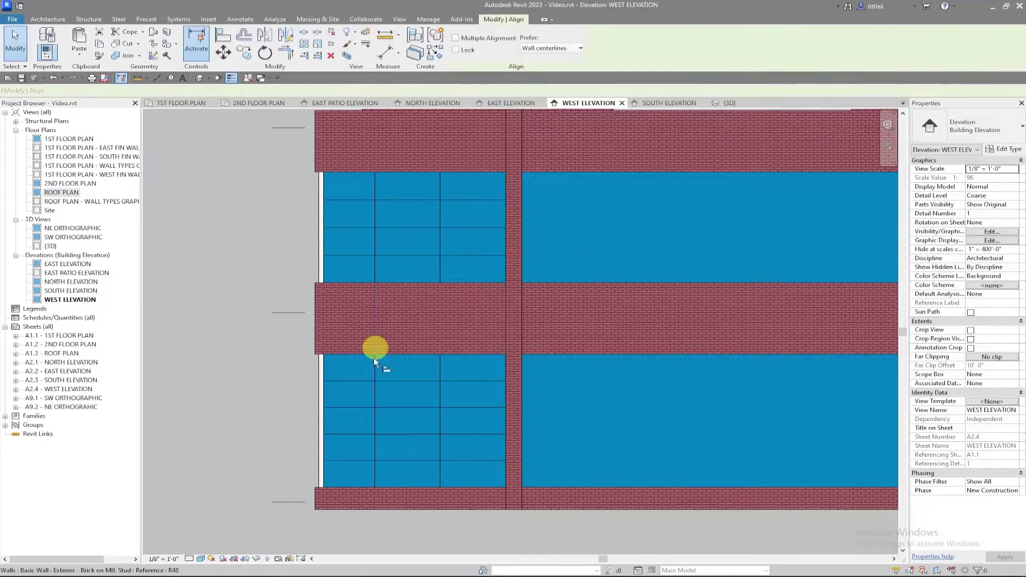
click(373, 369)
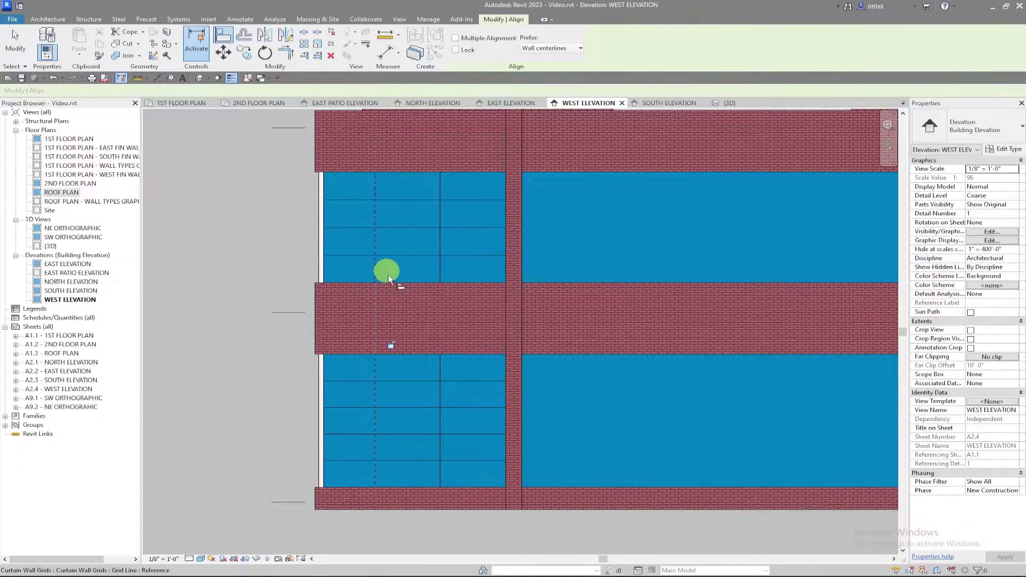
click(392, 346)
click(440, 372)
click(454, 345)
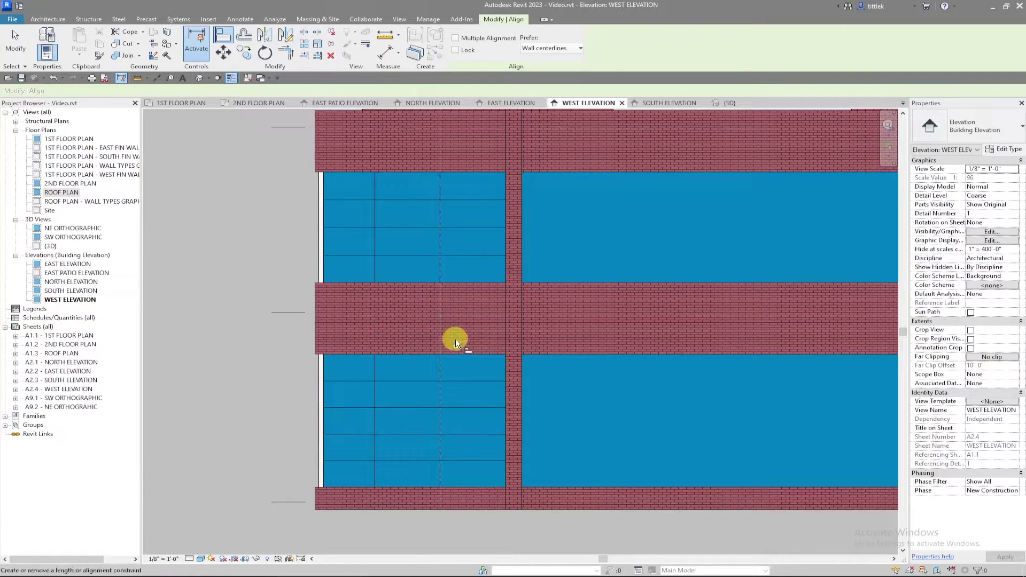
key(Escape)
key(Escape)
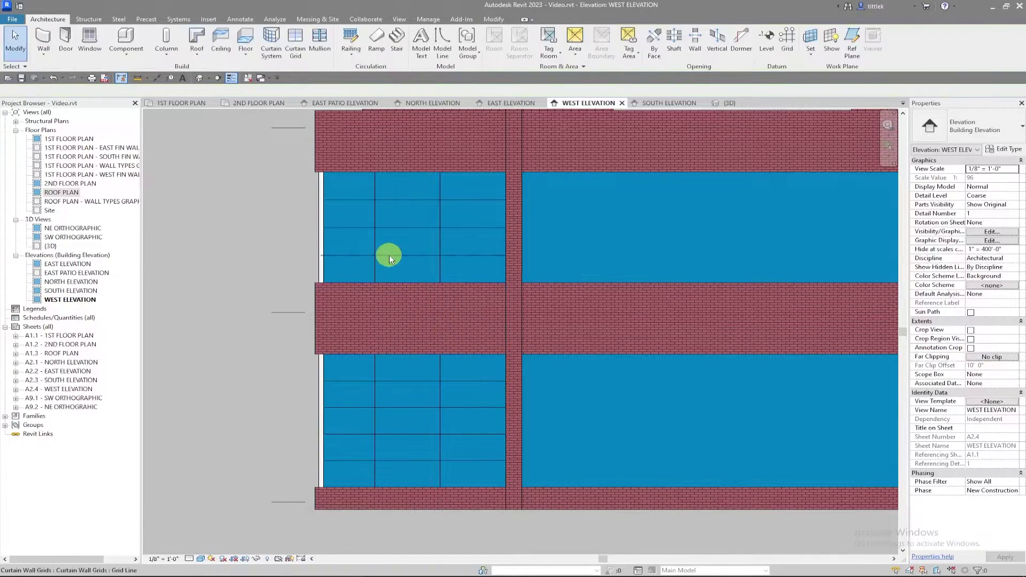
- Dimension the north bay's first-floor curtain wall from the corner through both vertical grid lines to the brick pier, and make the segments equal
click(157, 78)
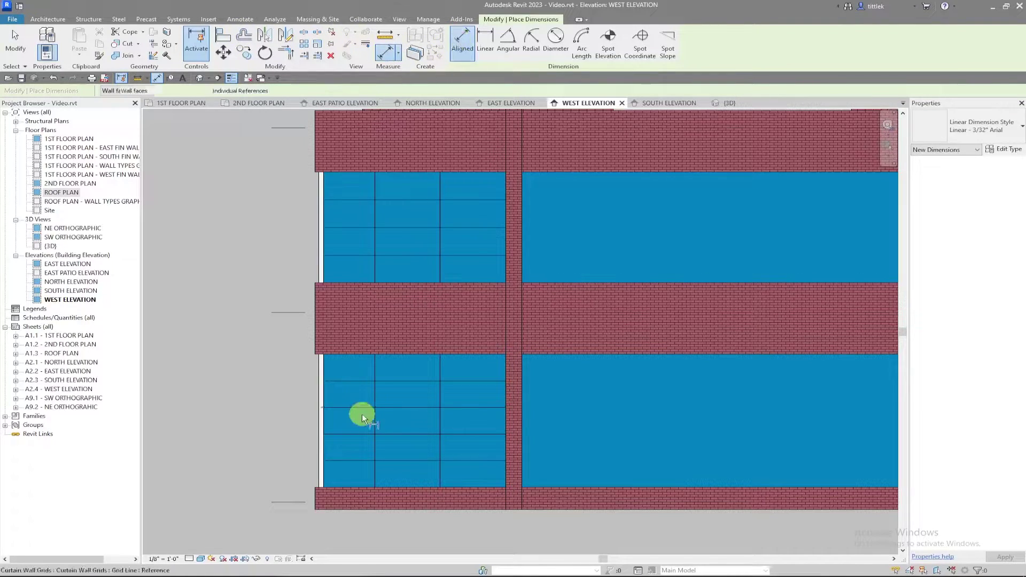
click(322, 425)
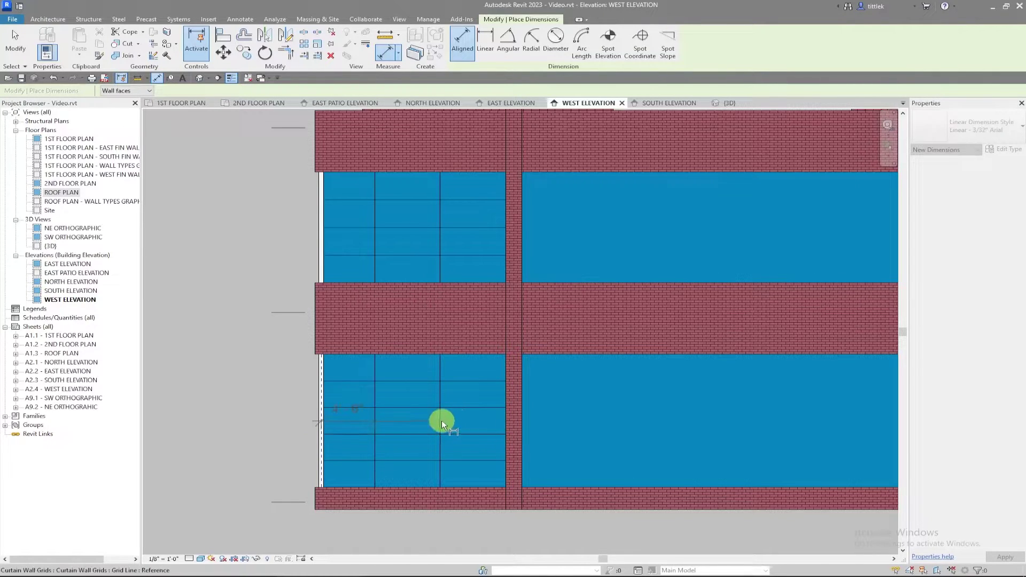
click(505, 418)
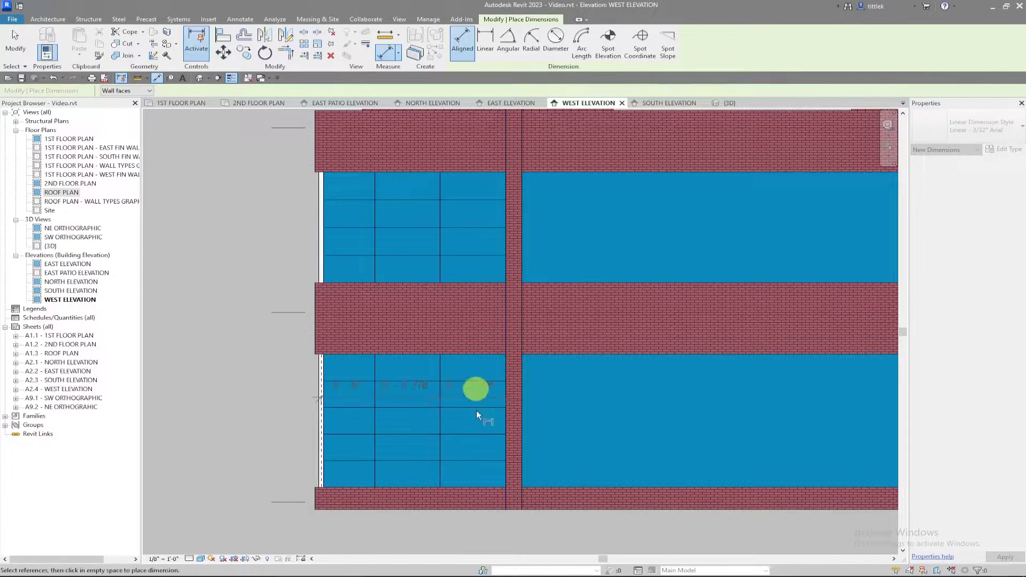
scroll(476, 402, down, 2)
click(448, 519)
click(449, 517)
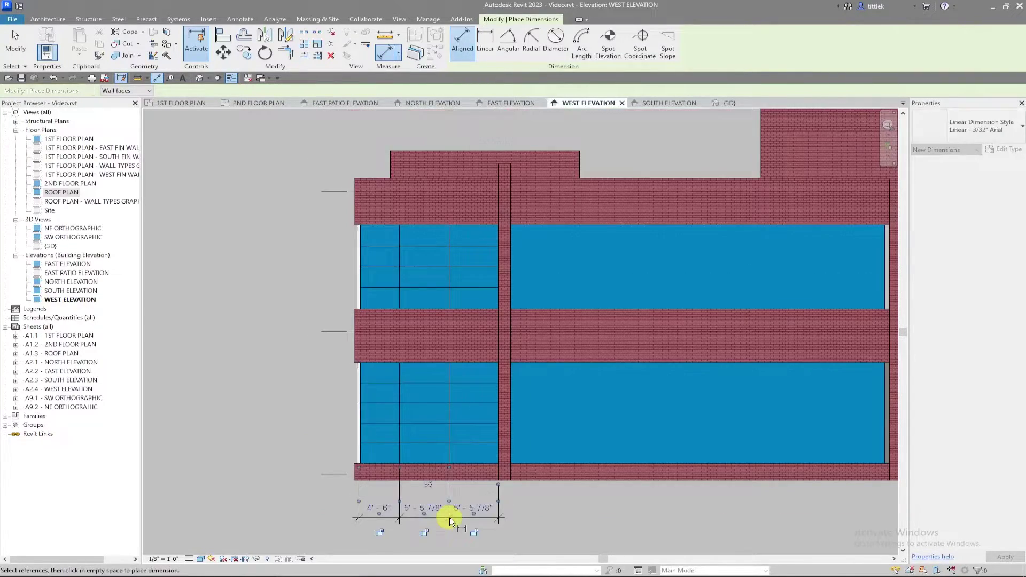
click(429, 485)
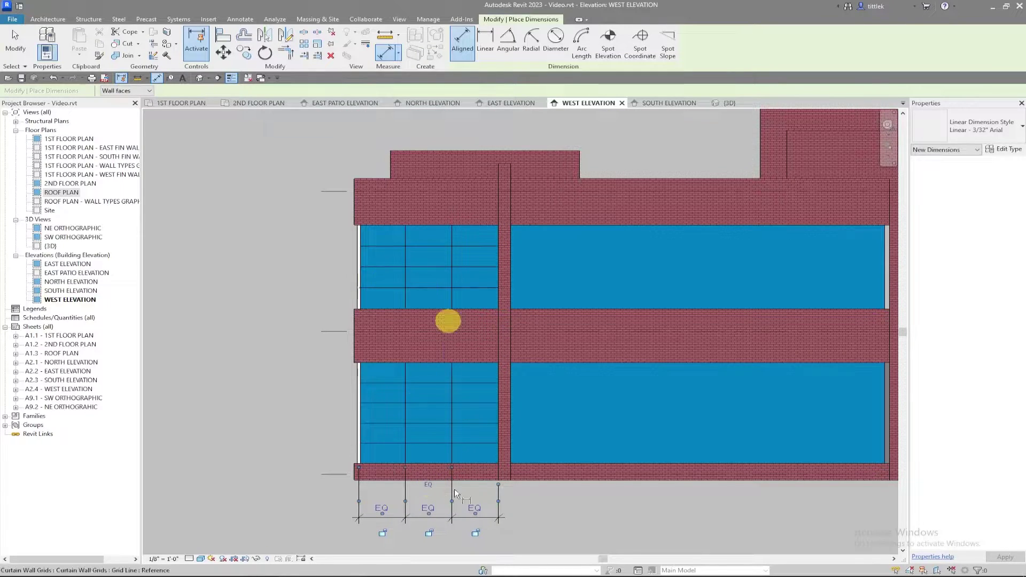
key(Escape)
key(Escape)
- Delete the equal-spacing dimension string below the north bay and remove its constraints
click(454, 518)
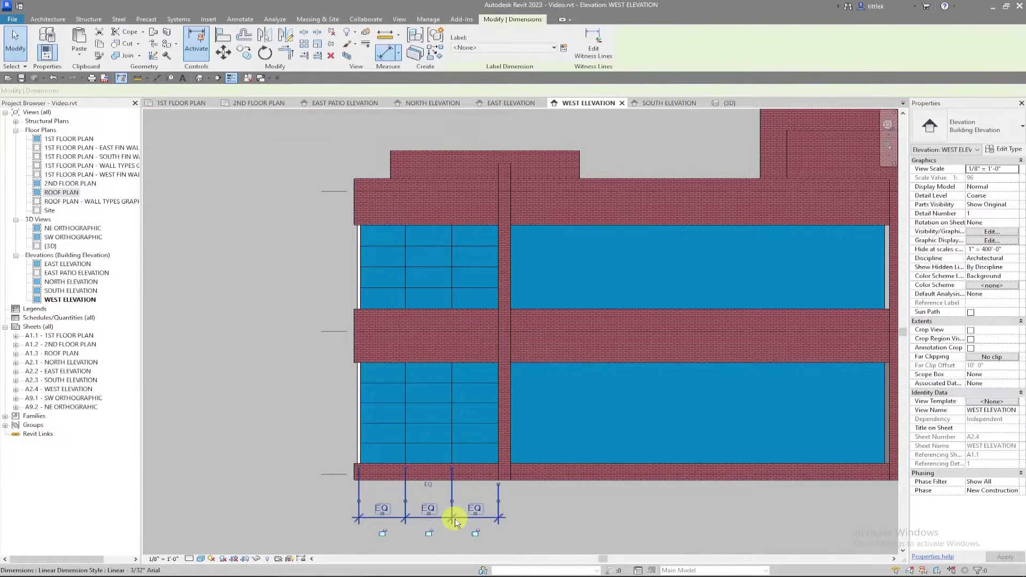
key(Delete)
click(854, 559)
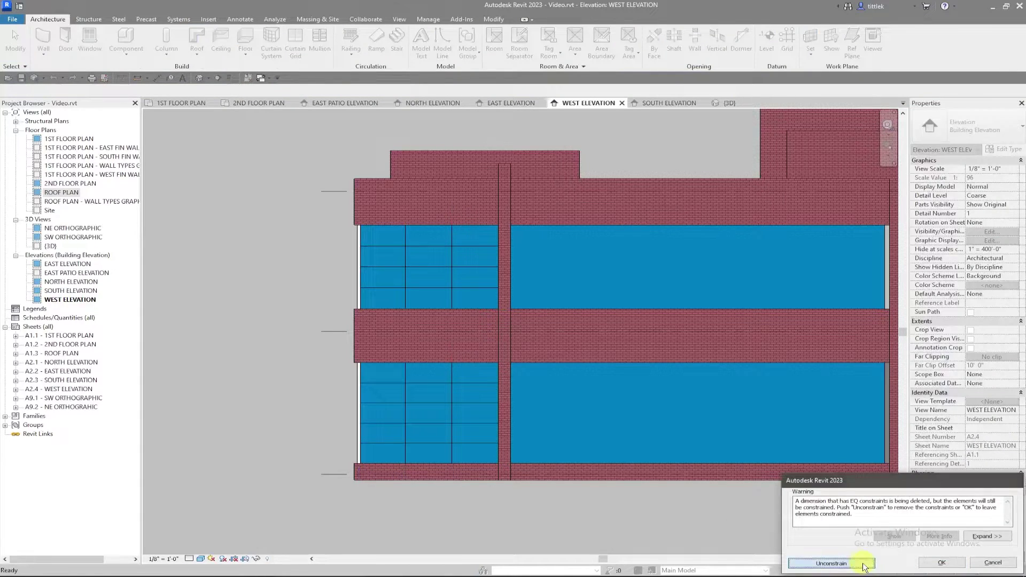
- Add horizontal curtain grid lines to the wide south bay, three on the second floor and four on the first floor
scroll(471, 272, up, 1)
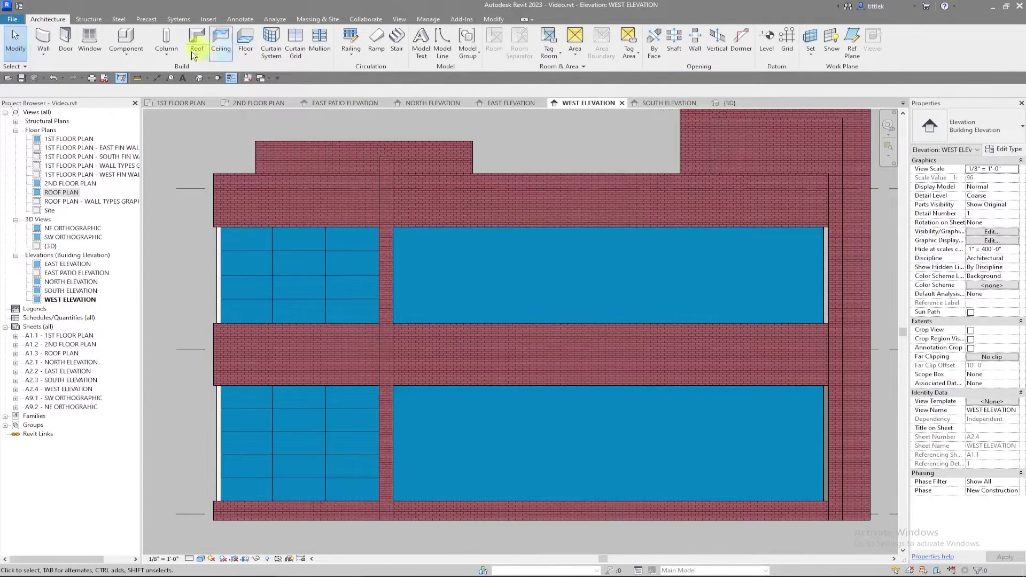
click(295, 44)
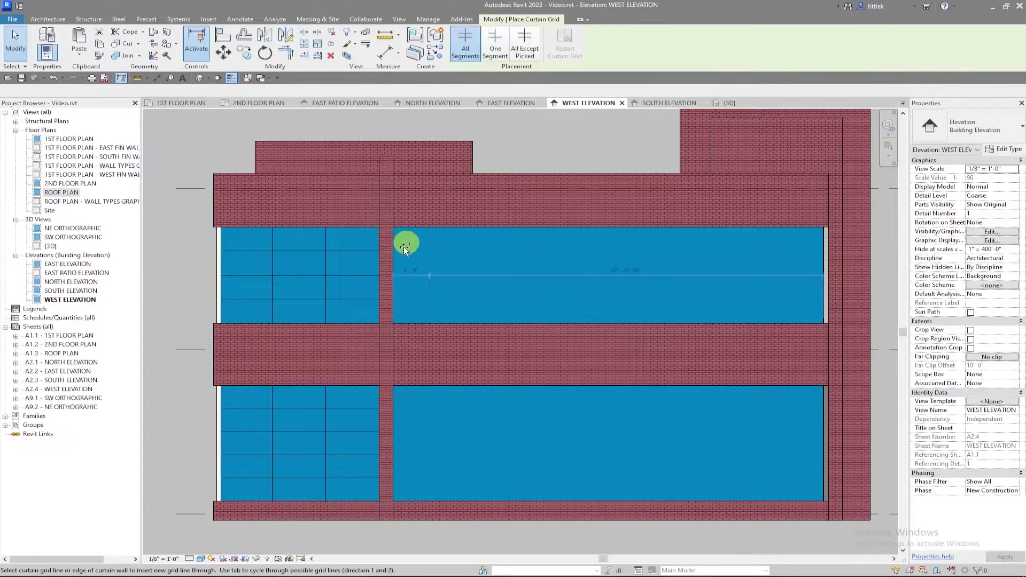
click(402, 255)
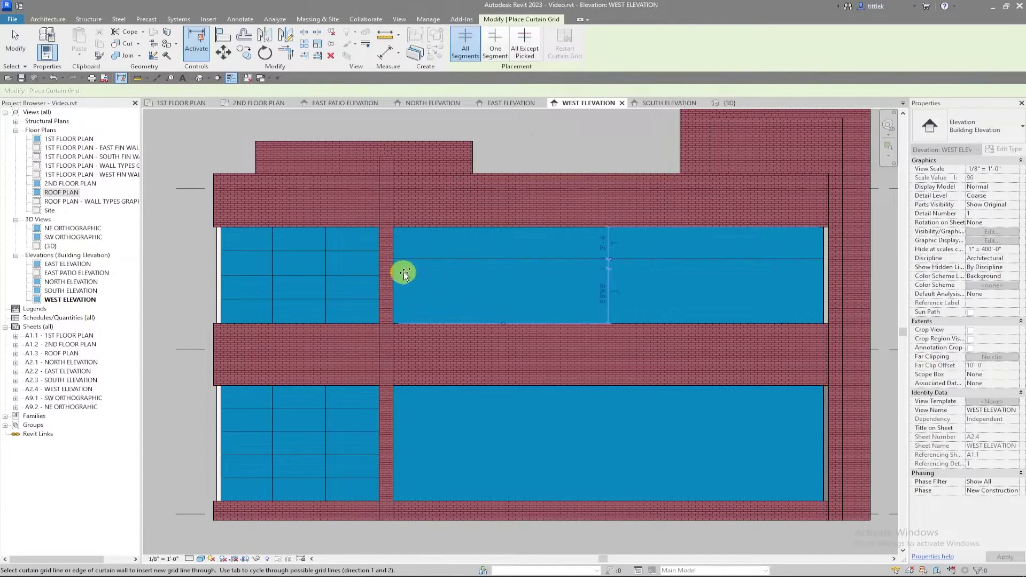
click(404, 280)
click(403, 300)
click(395, 416)
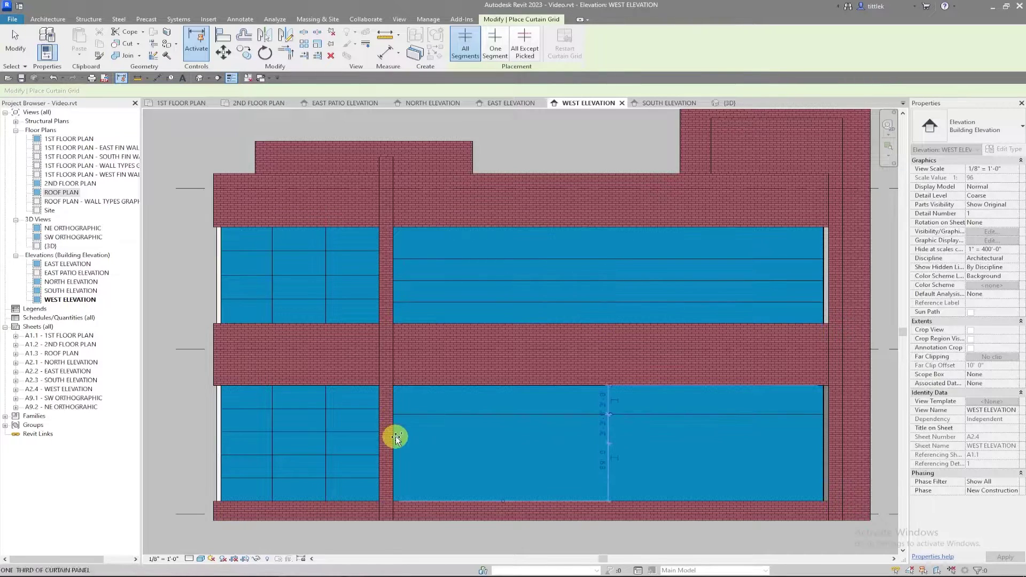
click(398, 459)
click(400, 474)
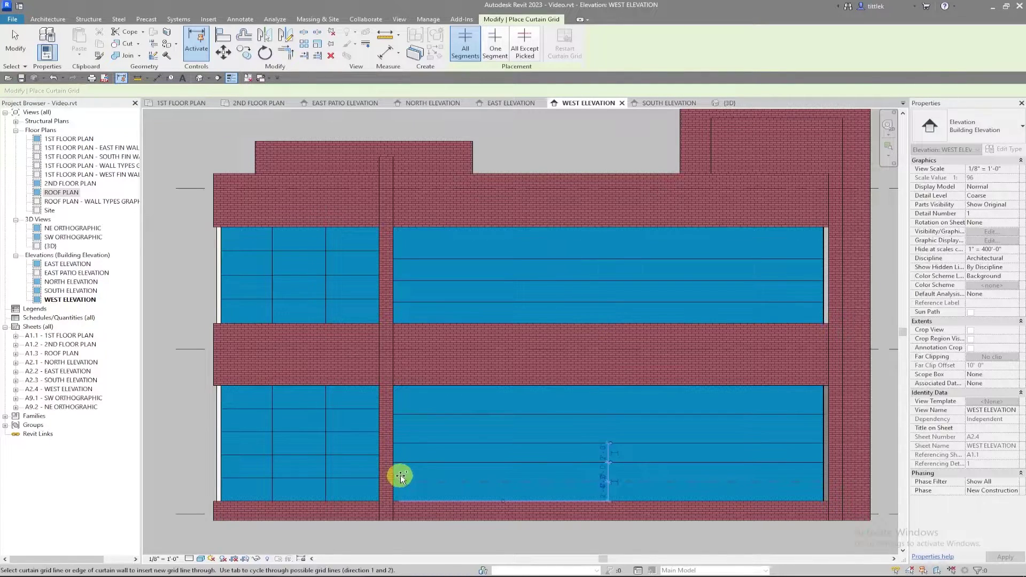
- Align the south bay's horizontal grid lines on both floors with the north bay's grid lines and lock them
key(a)
key(l)
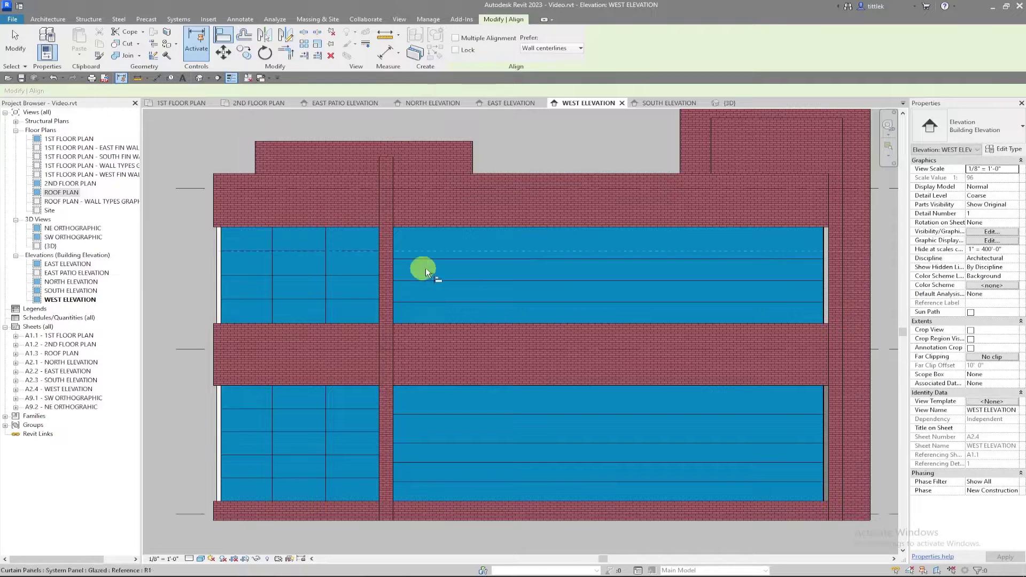
click(435, 262)
click(506, 267)
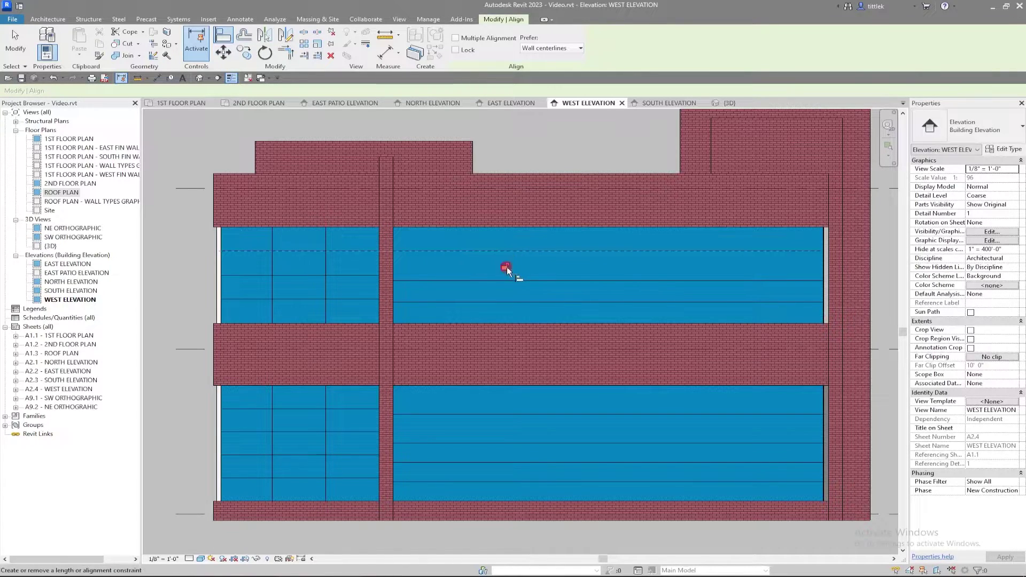
scroll(463, 383, down, 2)
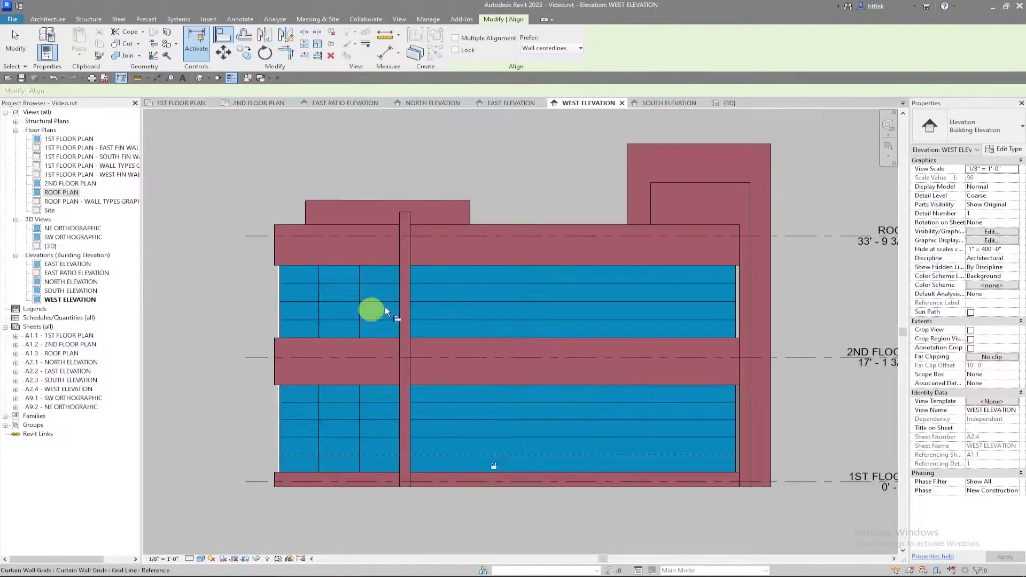
click(569, 279)
click(353, 284)
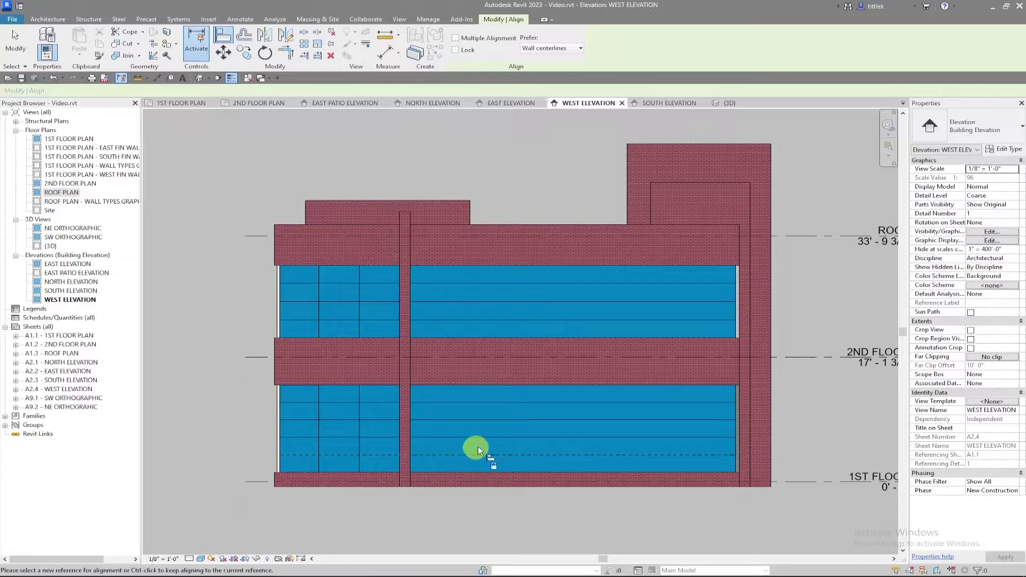
scroll(479, 444, up, 1)
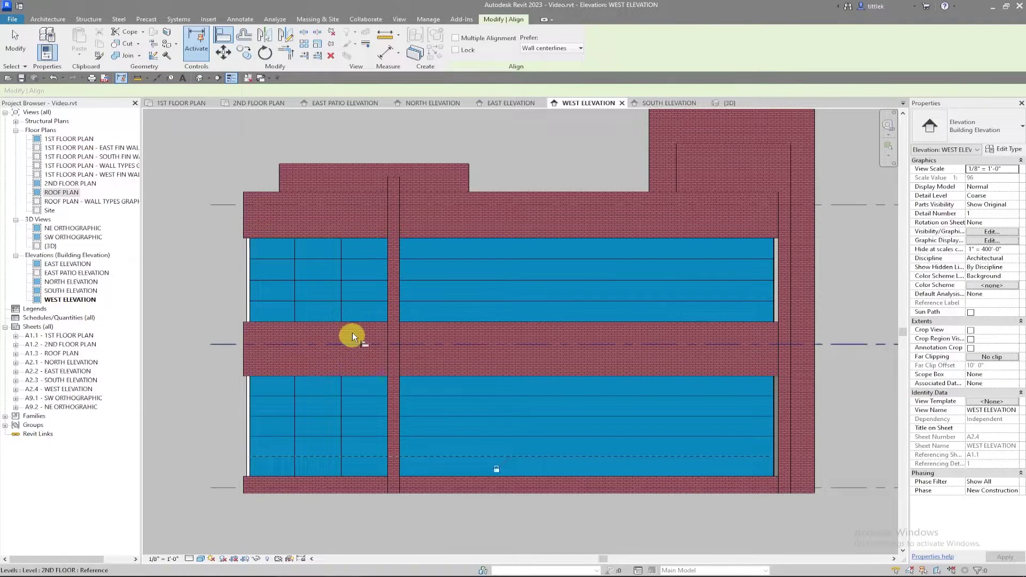
click(363, 291)
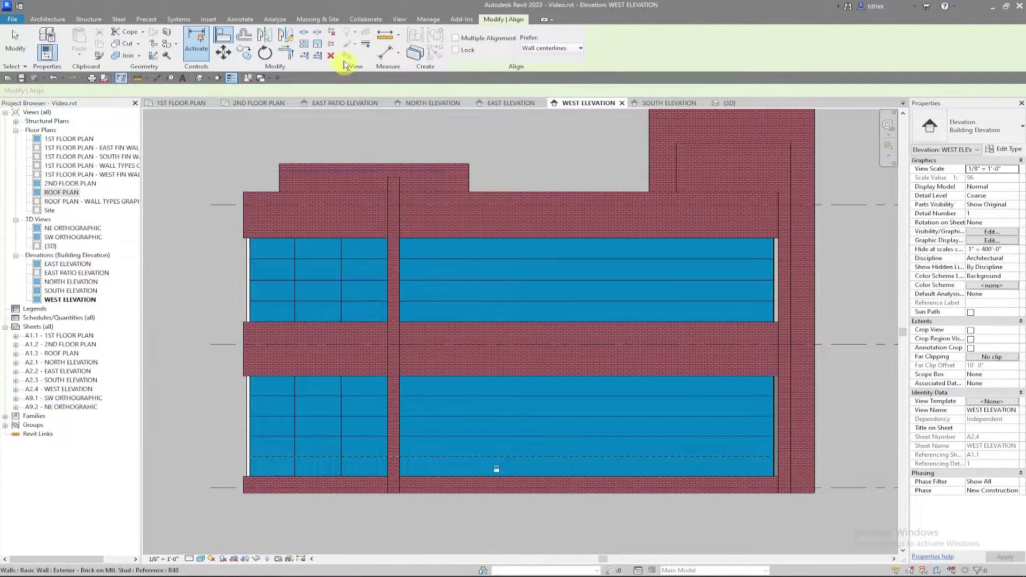
- Place 4.5" X 4.5" rectangular mullions on the north bay's vertical grid lines and at its brick-pier edge on both floors
click(42, 21)
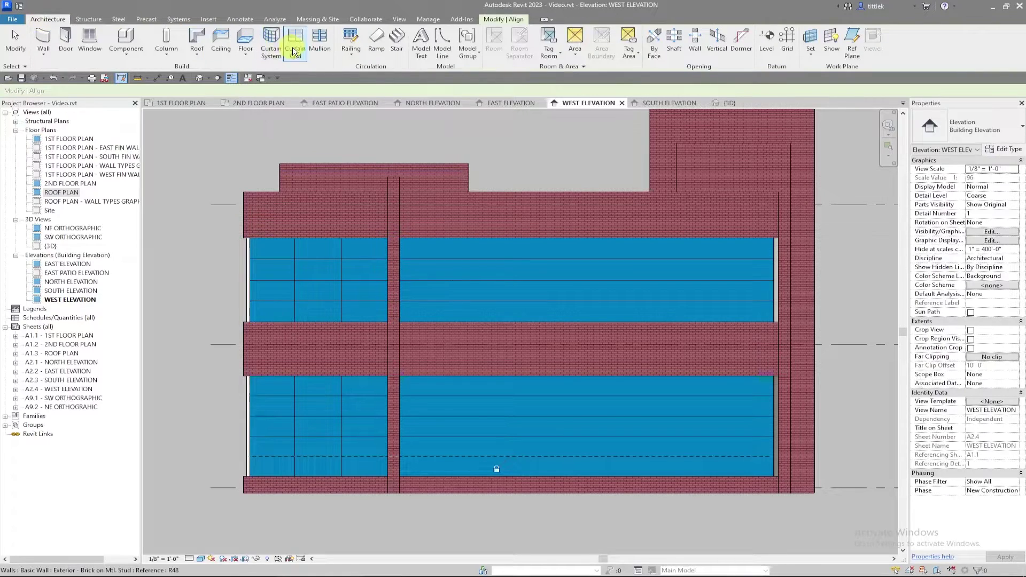
click(320, 47)
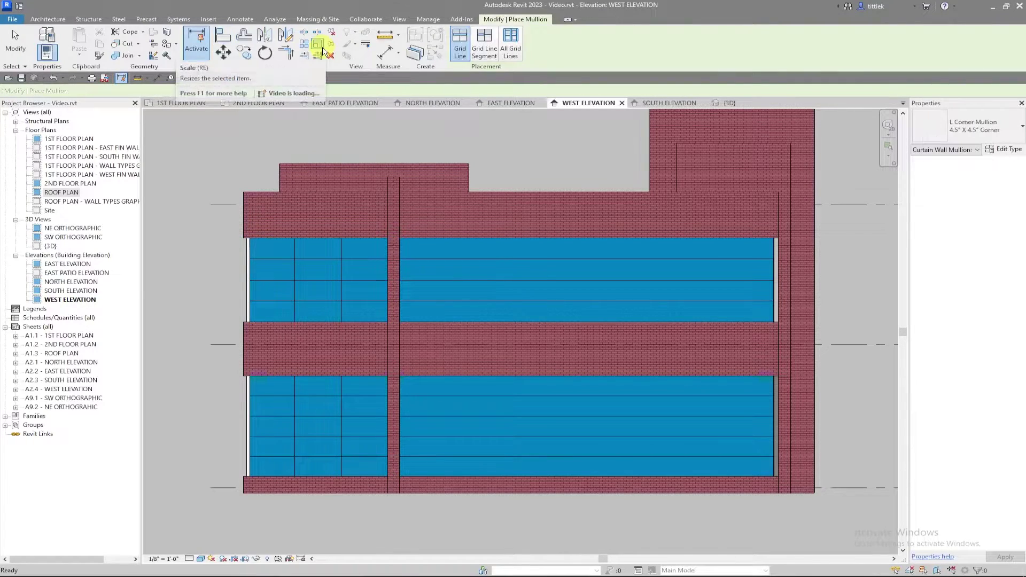
click(971, 133)
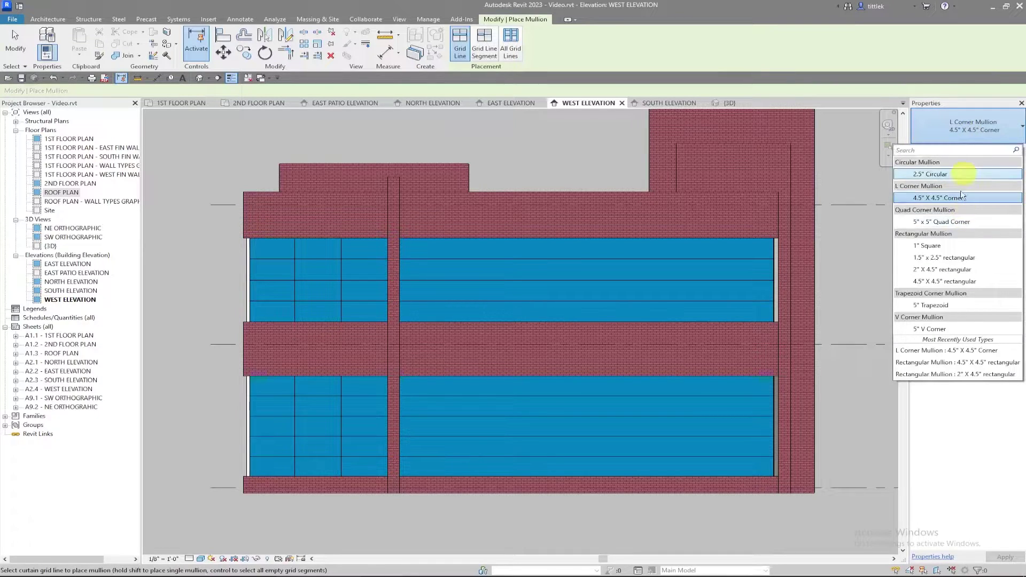
click(958, 286)
click(295, 269)
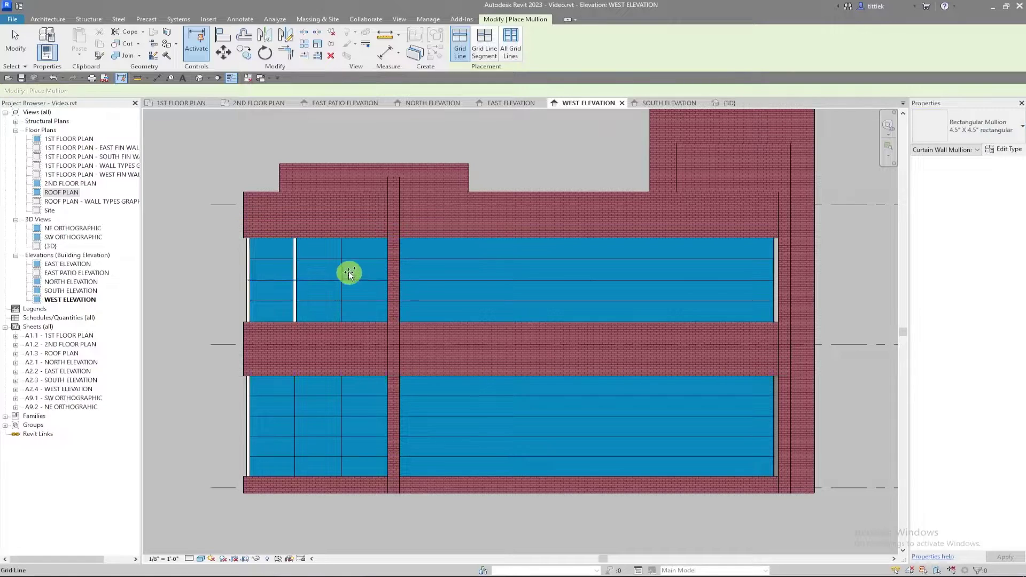
click(341, 270)
click(298, 391)
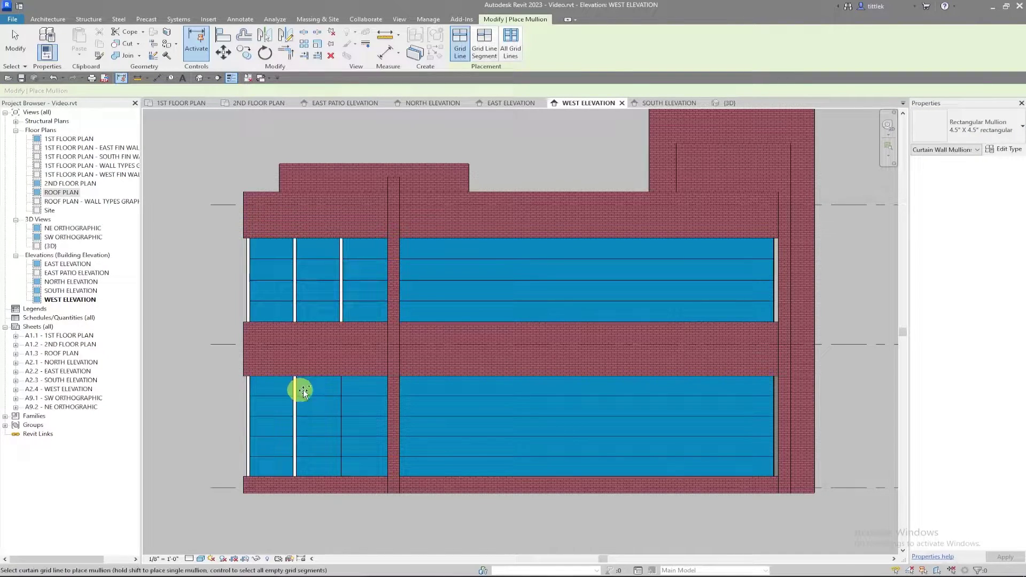
click(342, 390)
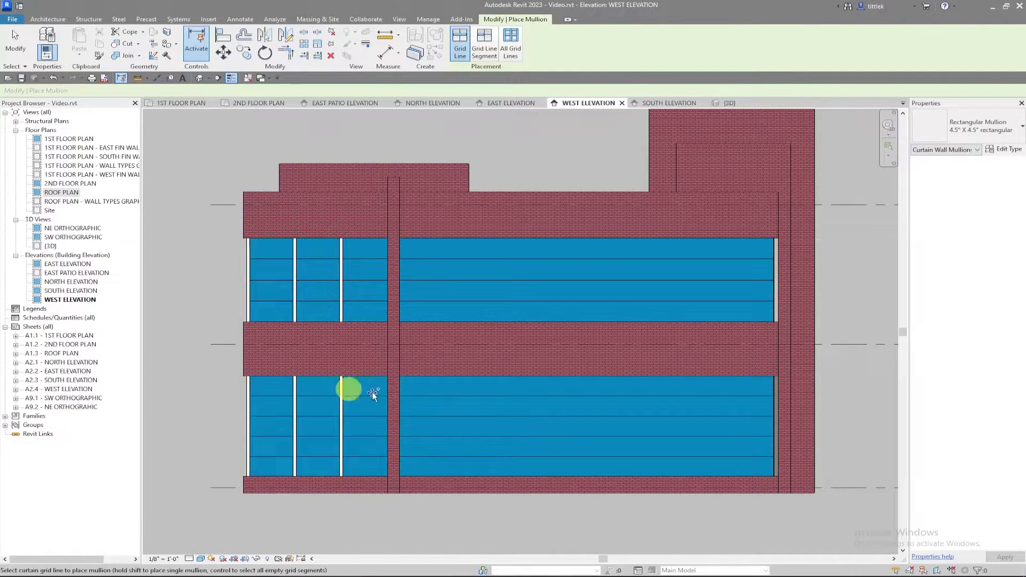
click(389, 289)
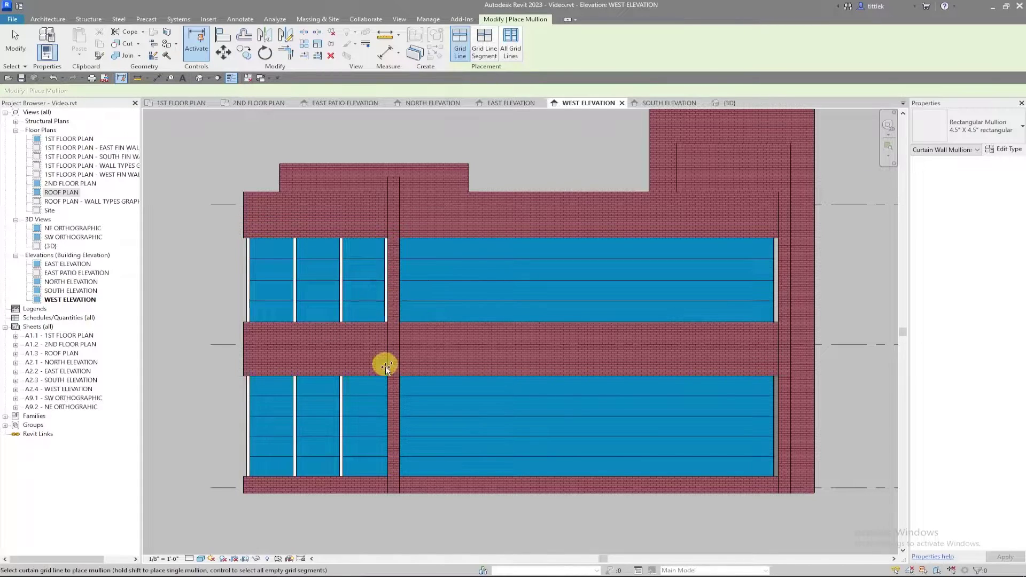
click(387, 401)
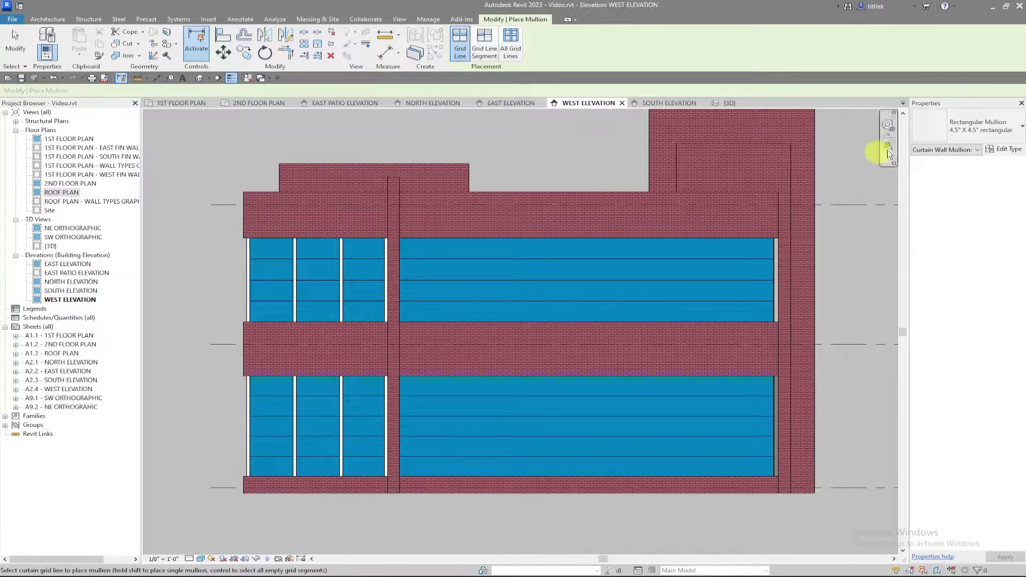
- Fill all remaining grid lines of the north bay's first- and second-floor curtain walls with 2" X 4.5" rectangular mullions
click(970, 140)
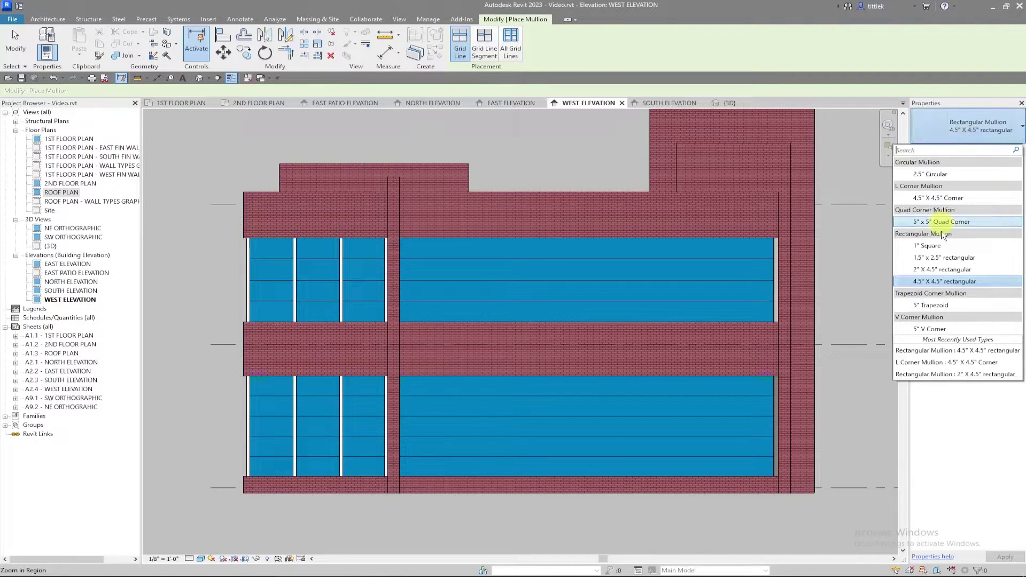
click(941, 270)
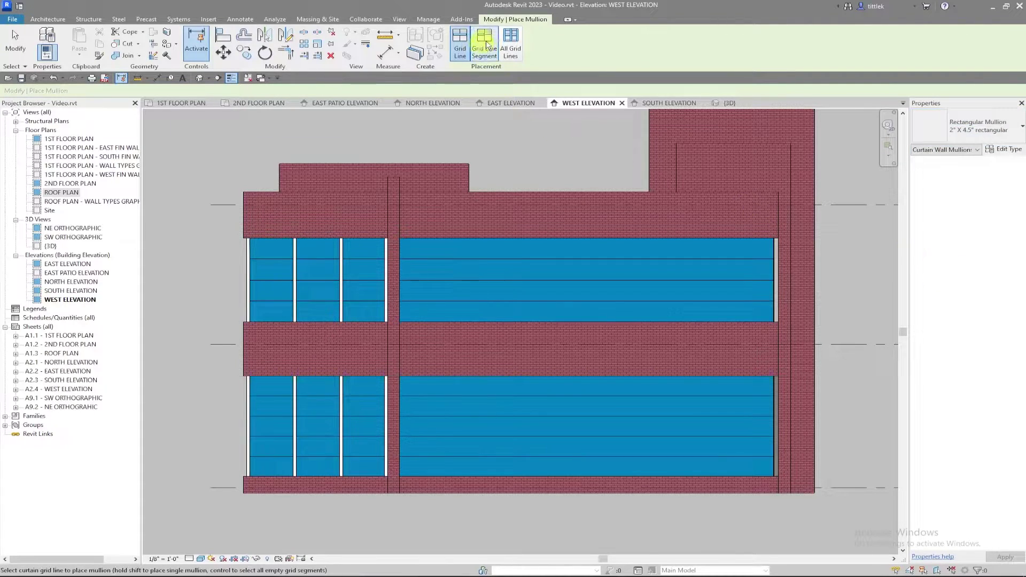
click(510, 48)
click(355, 272)
click(339, 393)
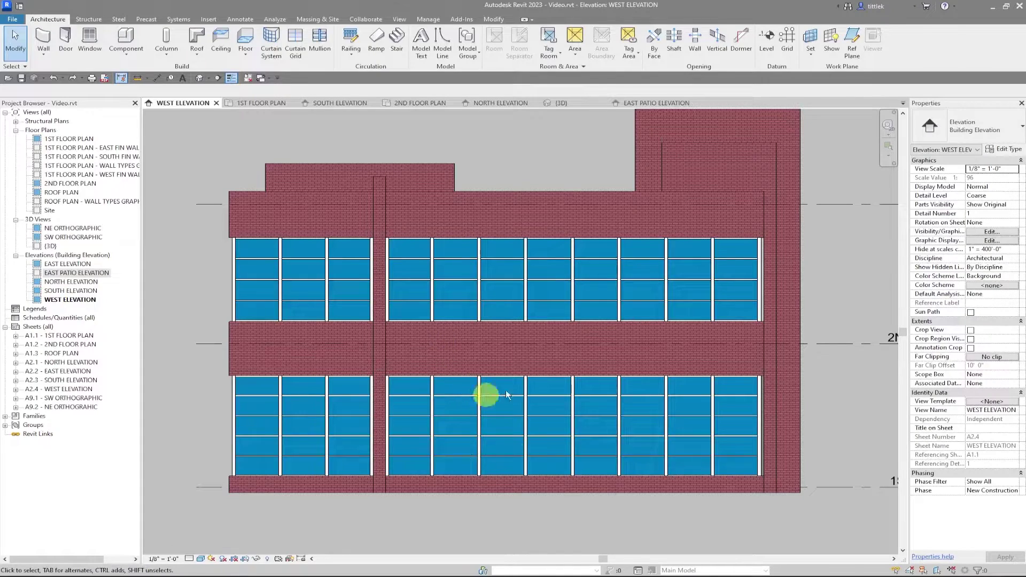
- Examine the east end of the south elevation's curtain walls, including the second-floor patio corner in the 3D view
click(342, 103)
middle_drag(403, 373, 486, 409)
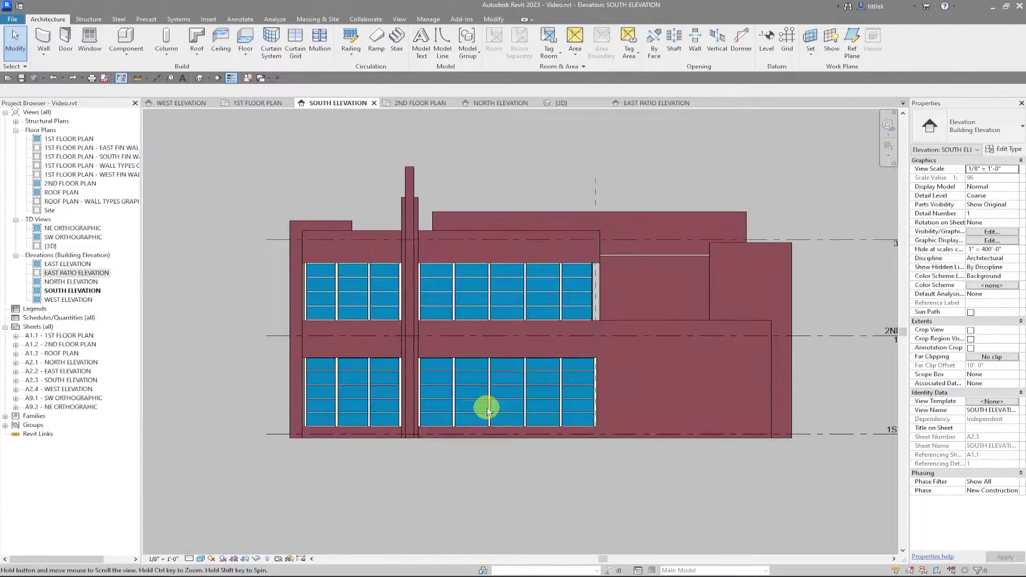
scroll(422, 412, up, 3)
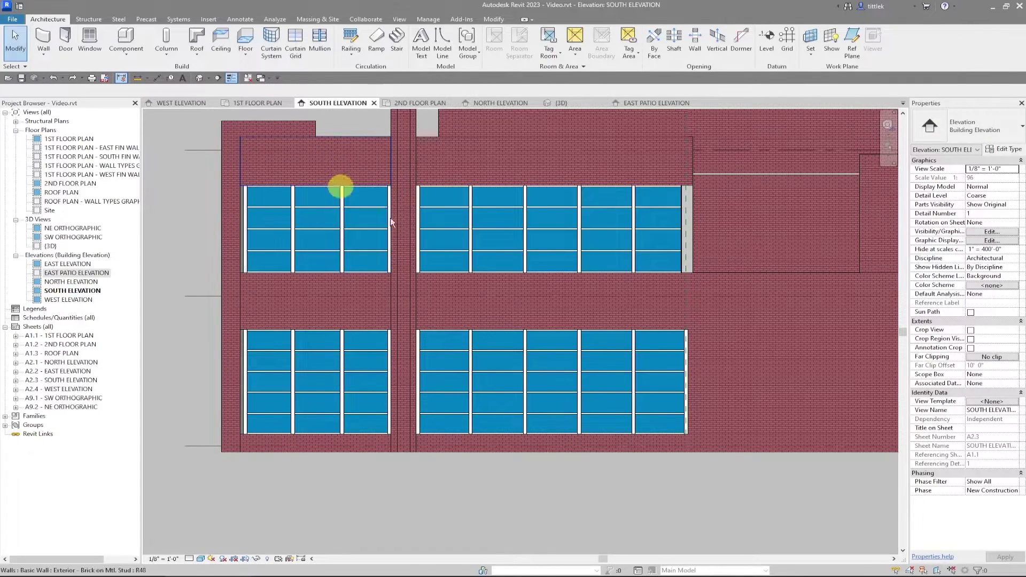
middle_drag(611, 302, 487, 317)
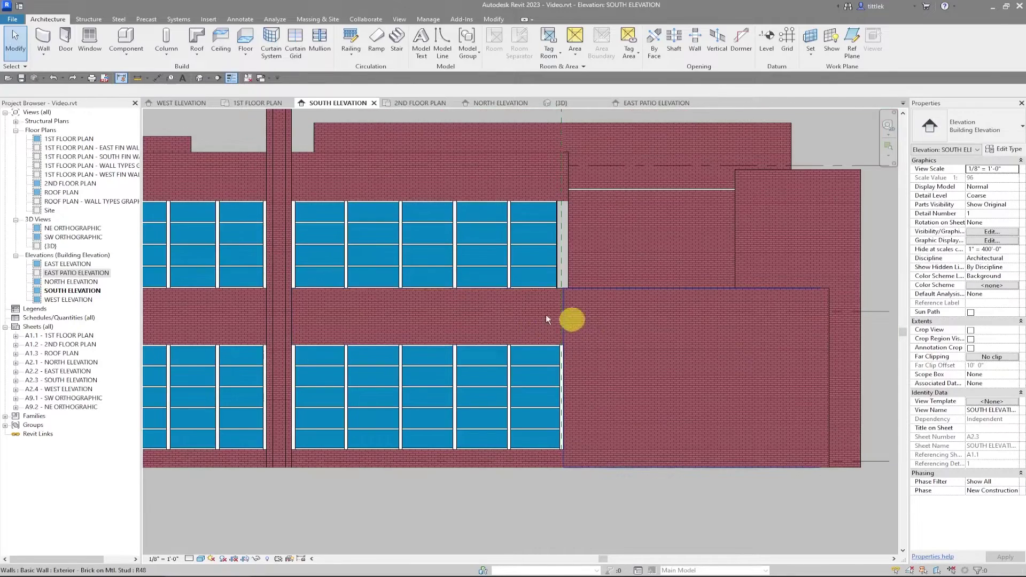
middle_click(491, 331)
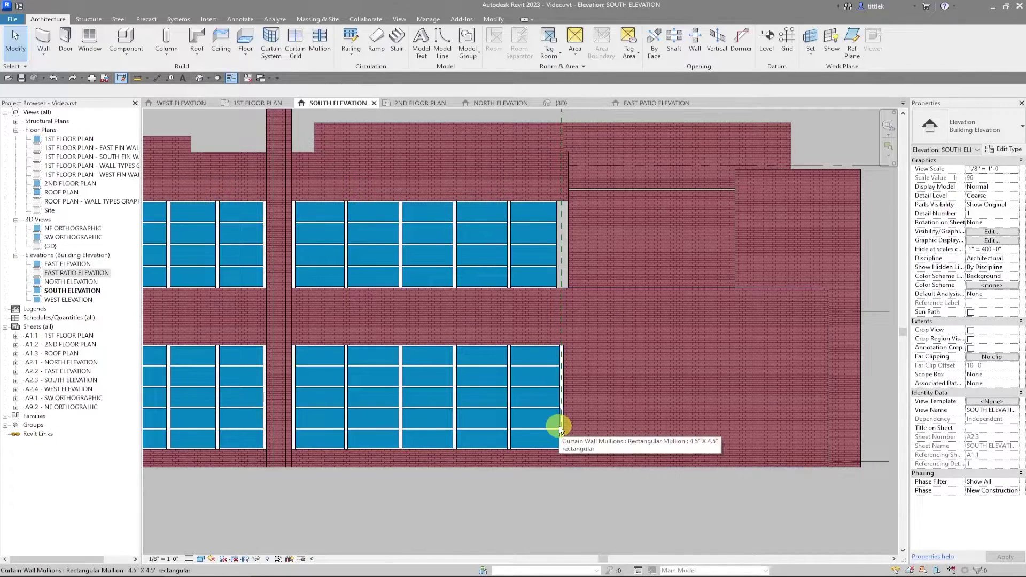
click(586, 103)
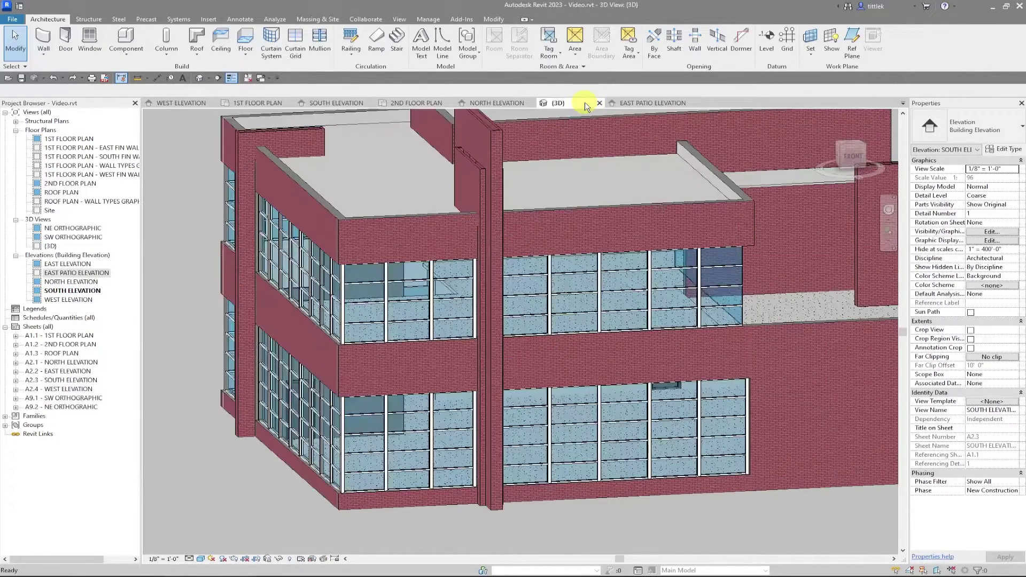
shift+middle_drag(795, 315, 545, 319)
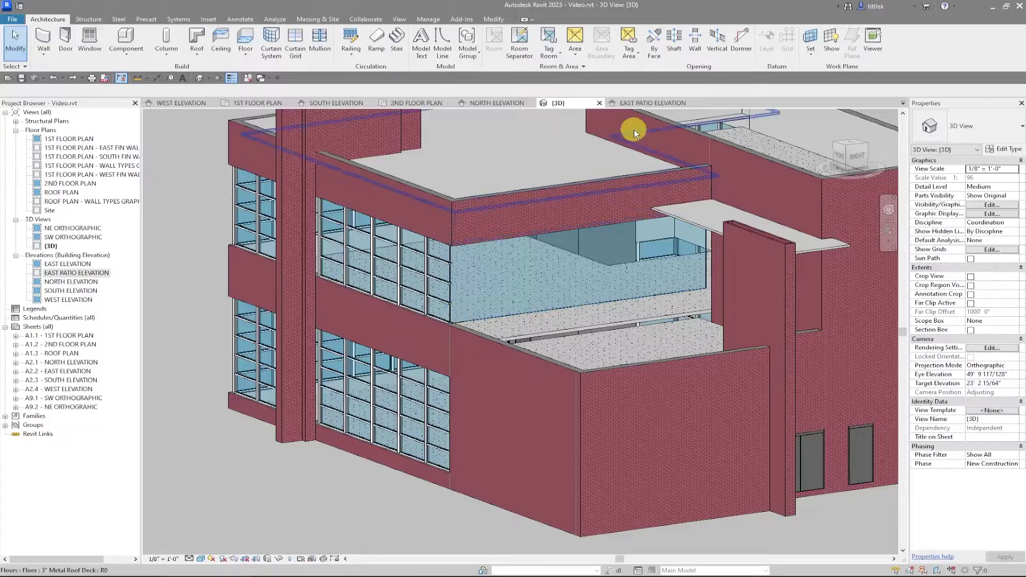
- Place a 4.5" X 4.5" L corner mullion at the east end of the second-floor curtain wall on the south elevation
click(325, 106)
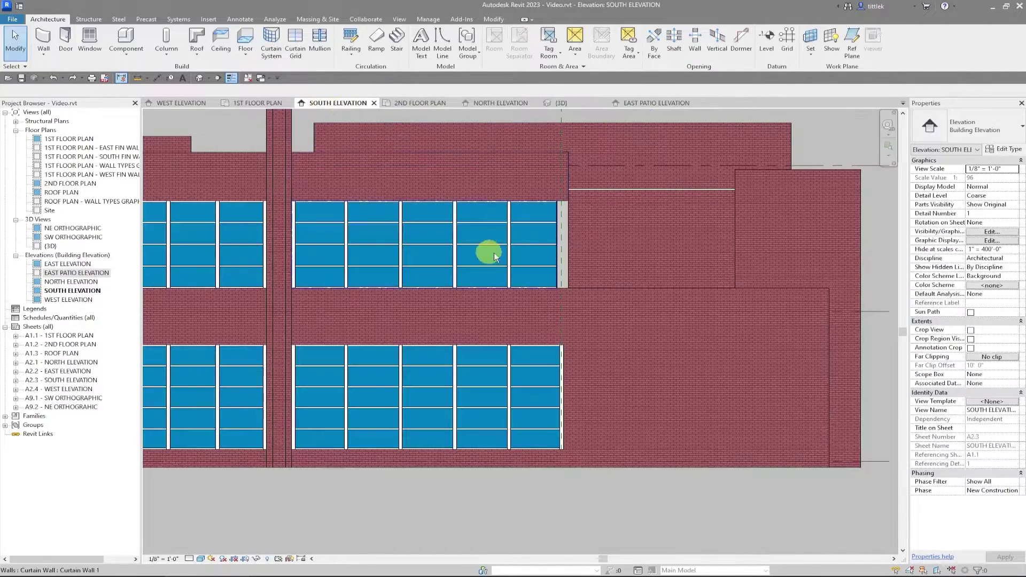
middle_drag(558, 272, 547, 297)
scroll(547, 297, up, 1)
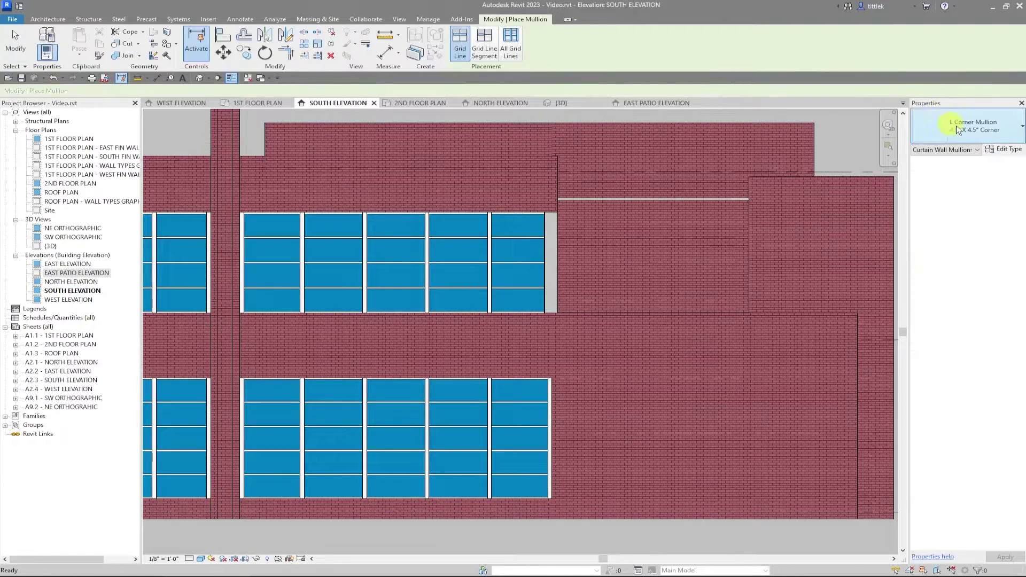
click(545, 259)
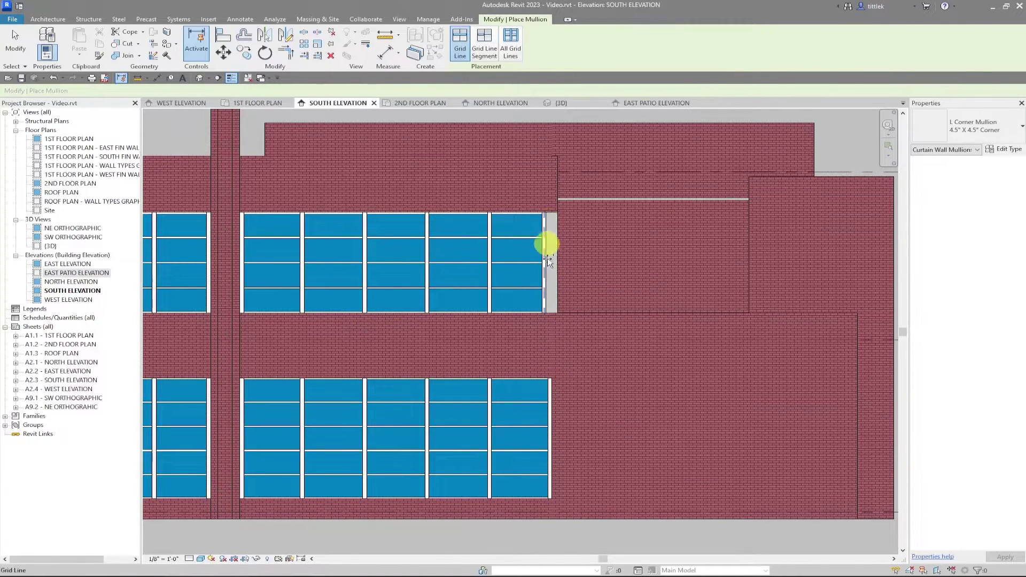
- Inspect the new corner mullion and the adjoining patio curtain wall in the 2nd floor plan
click(424, 104)
scroll(431, 277, down, 3)
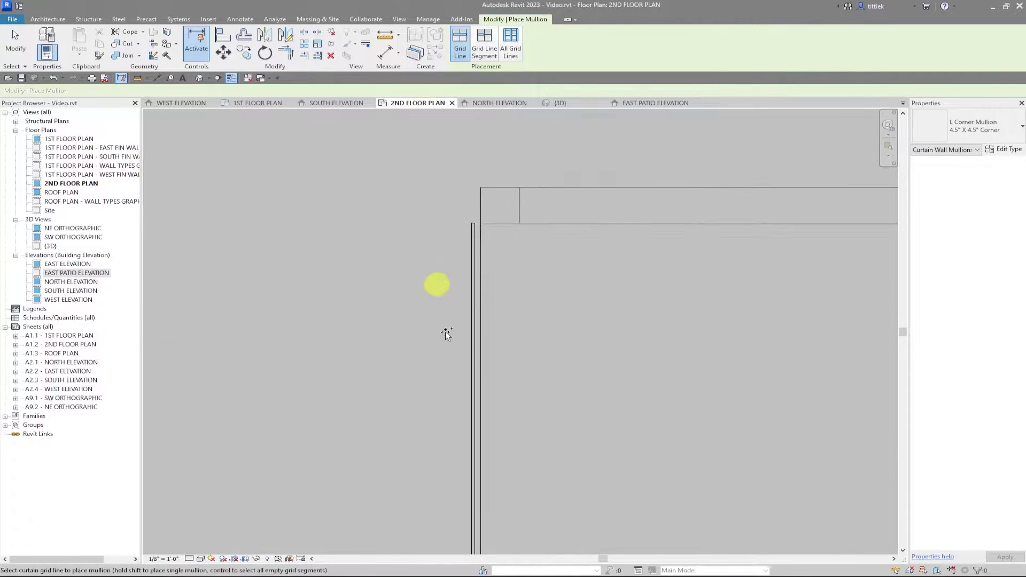
middle_drag(416, 393, 505, 262)
scroll(505, 262, down, 5)
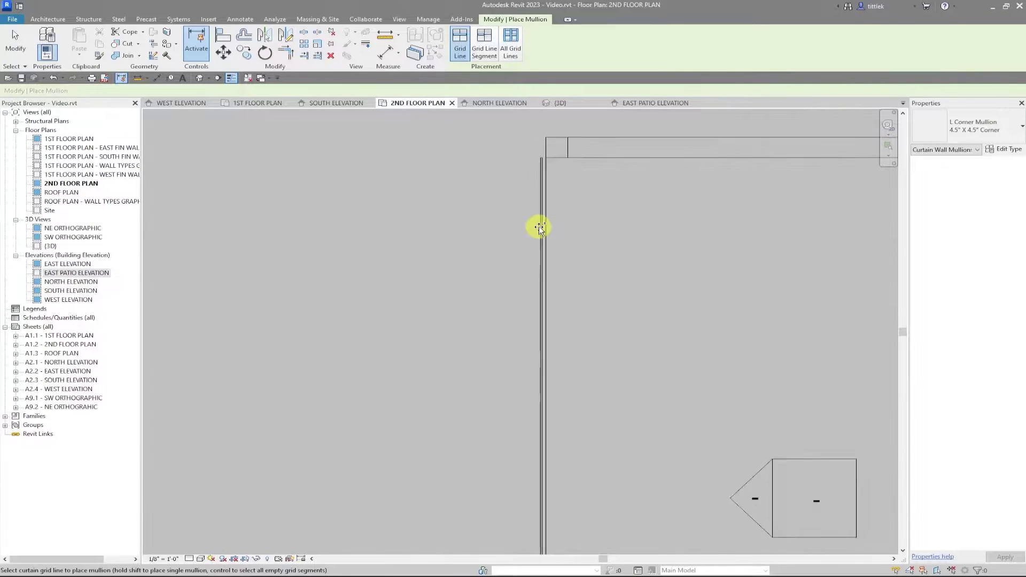
middle_drag(551, 449, 550, 211)
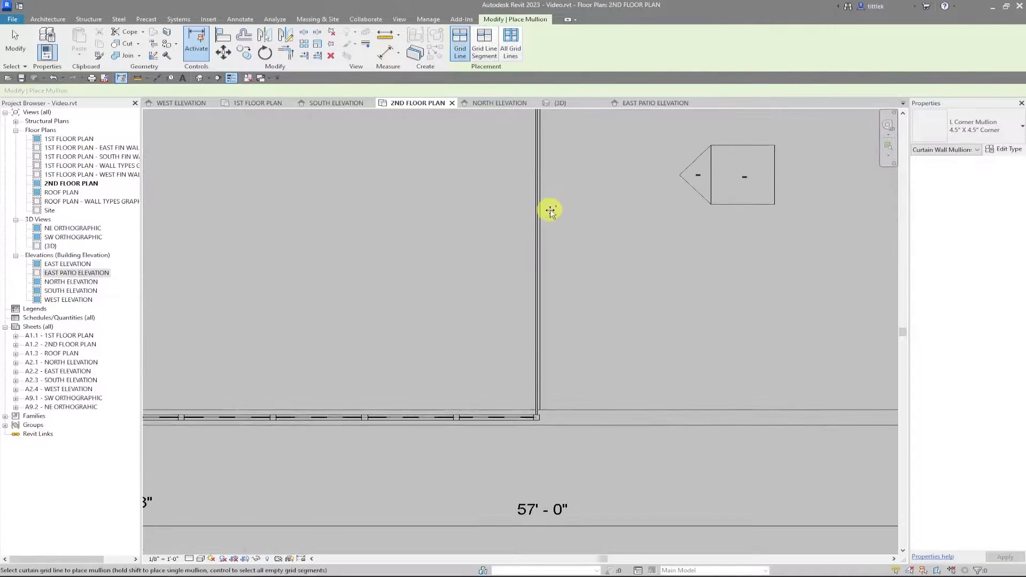
mouse_move(545, 305)
middle_down()
mouse_move(568, 322)
mouse_move(569, 303)
middle_up()
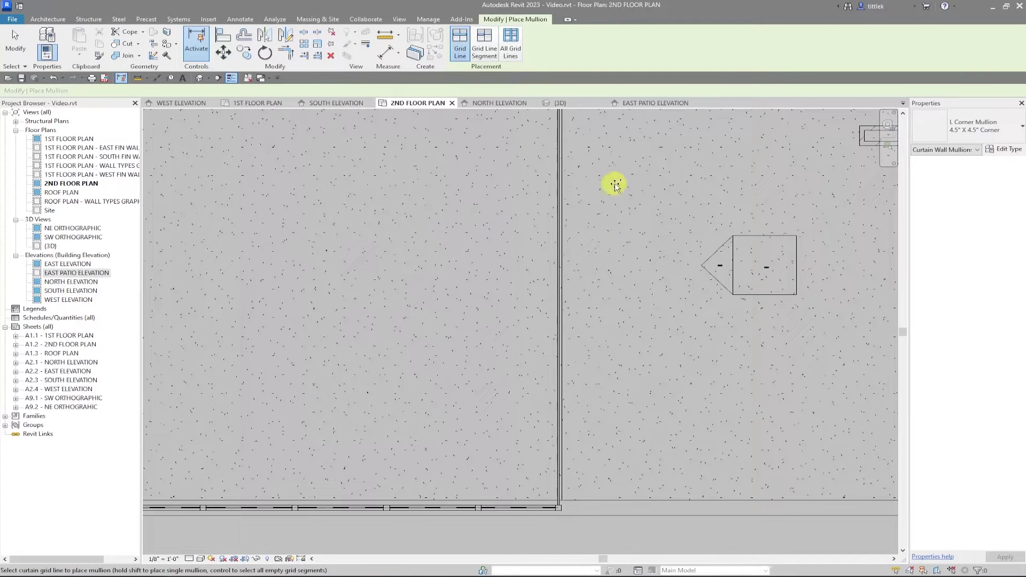
- On the south elevation, draw a vertical reference plane from the centre of the first-floor curtain wall's east end mullion to above the roof
click(336, 103)
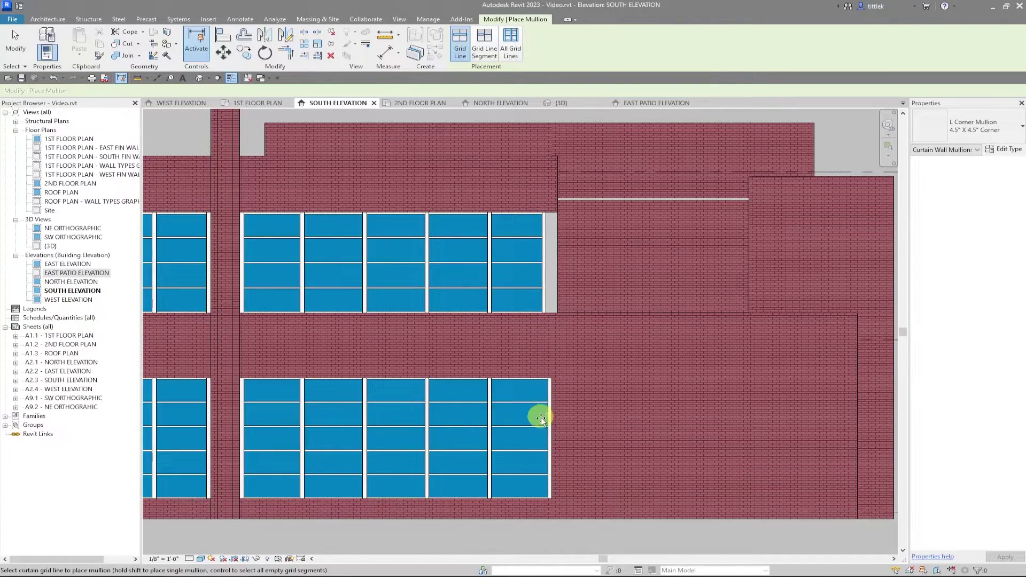
middle_drag(561, 470, 535, 435)
scroll(499, 469, up, 4)
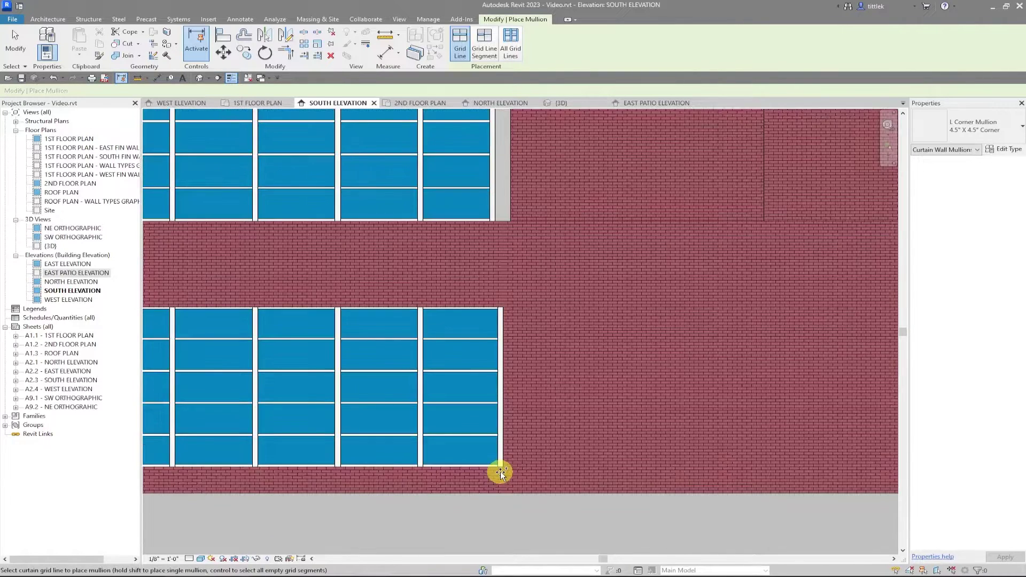
scroll(500, 473, up, 2)
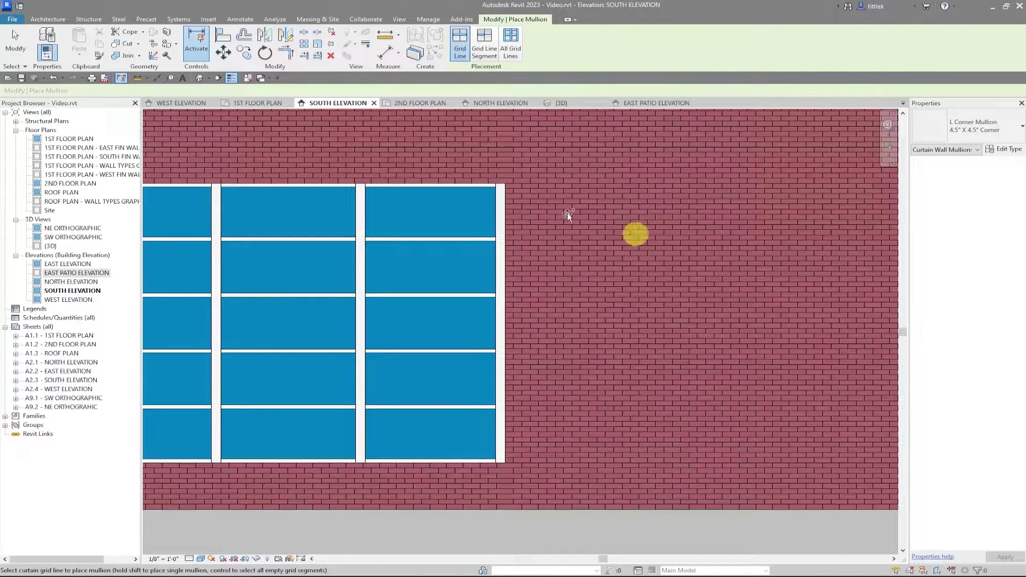
click(48, 18)
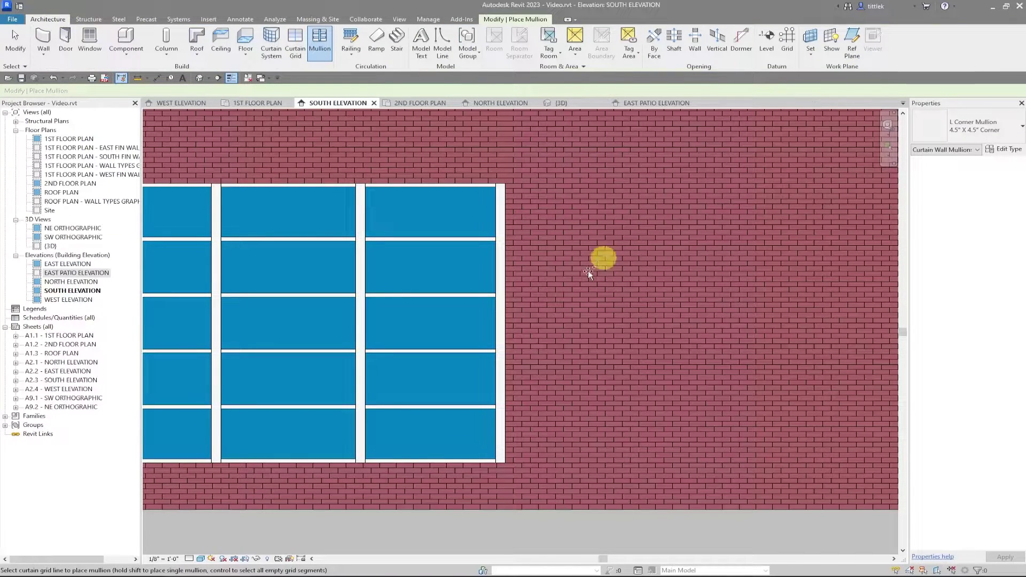
scroll(499, 315, up, 4)
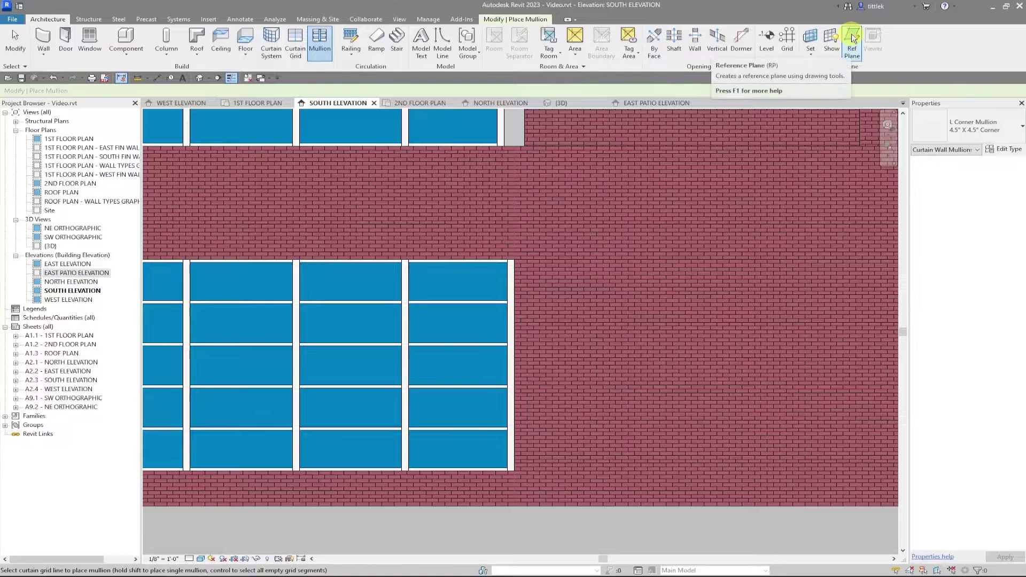
click(852, 40)
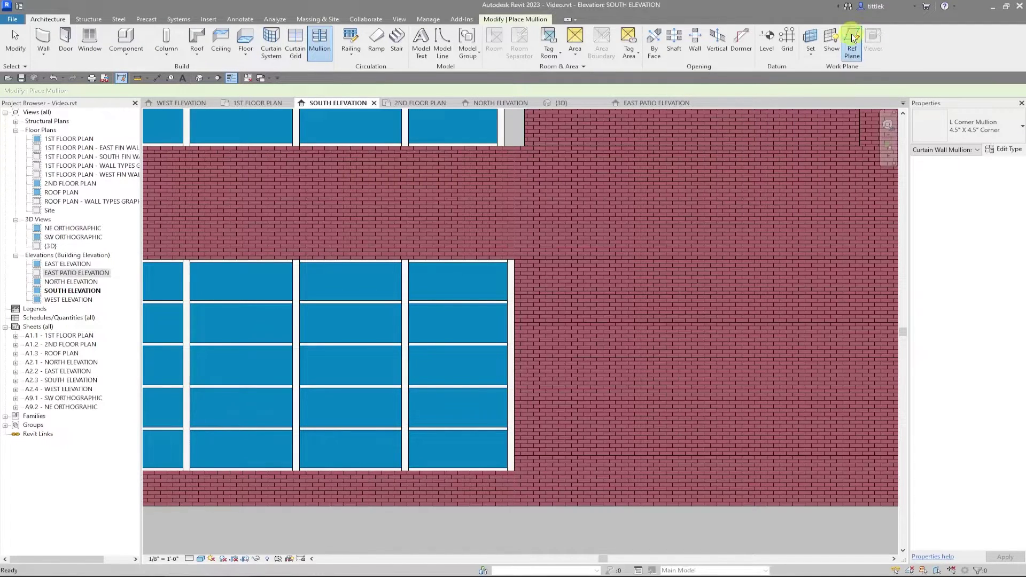
scroll(498, 460, up, 5)
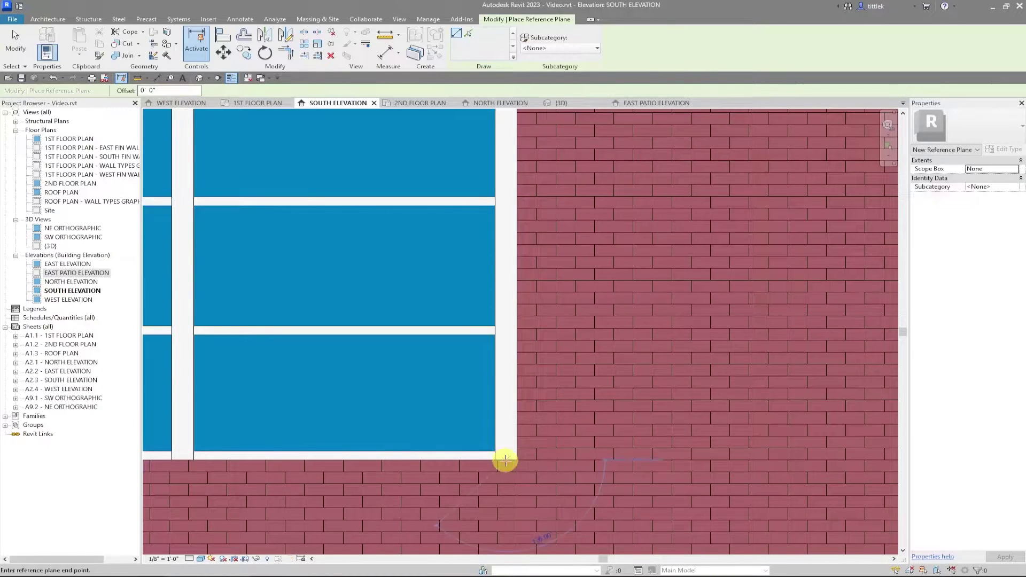
scroll(506, 449, down, 4)
scroll(499, 458, down, 3)
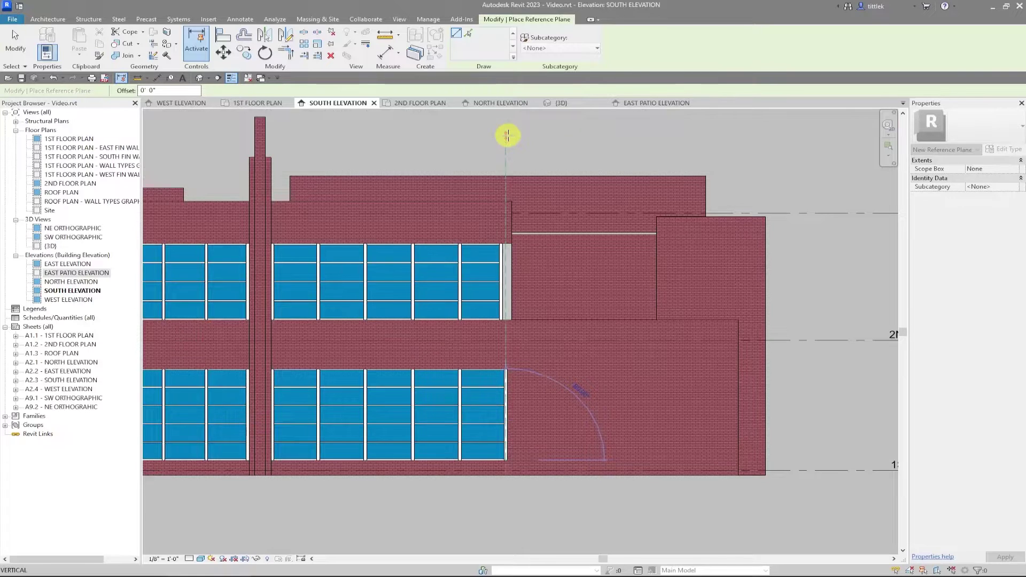
click(507, 135)
key(Escape)
key(Escape)
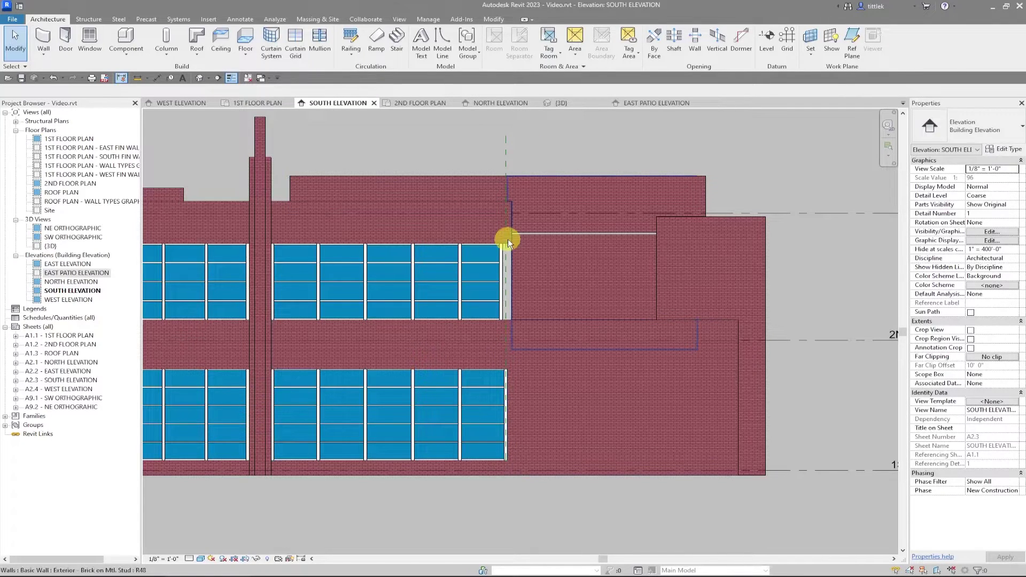
scroll(505, 269, up, 2)
scroll(505, 443, up, 3)
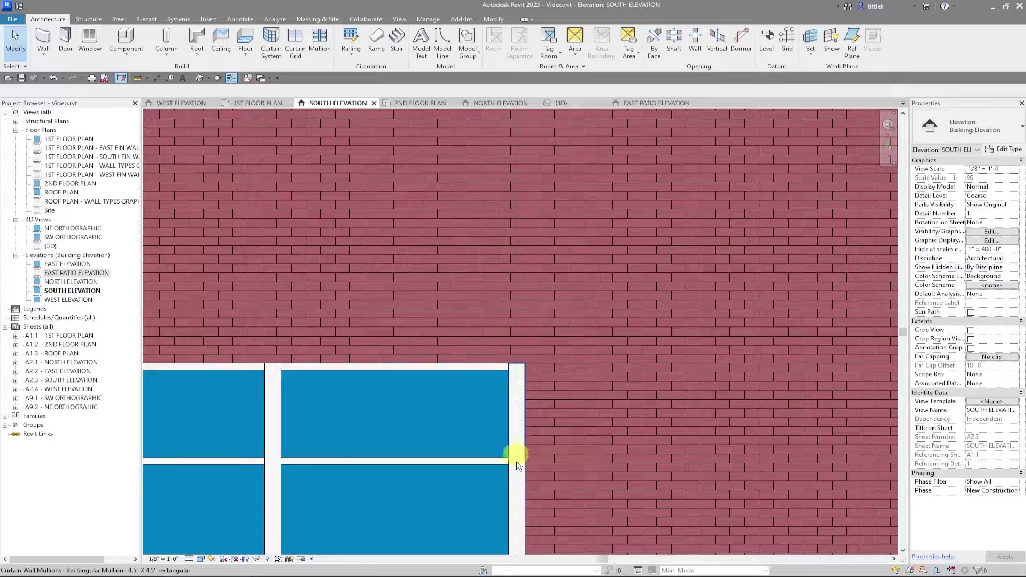
scroll(513, 394, down, 3)
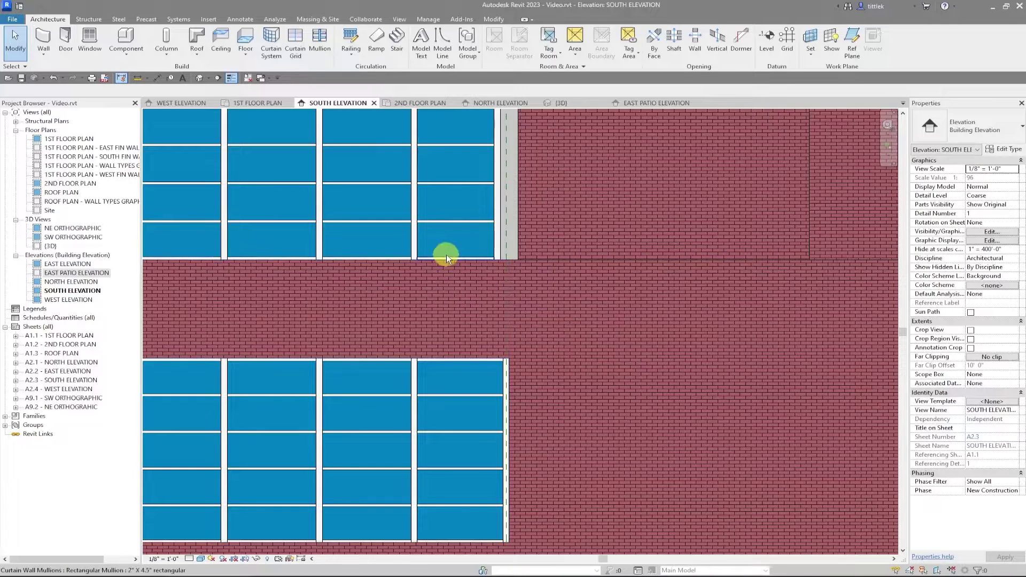
- In the 2nd floor plan, align the patio curtain wall with the new vertical reference plane
scroll(426, 332, down, 2)
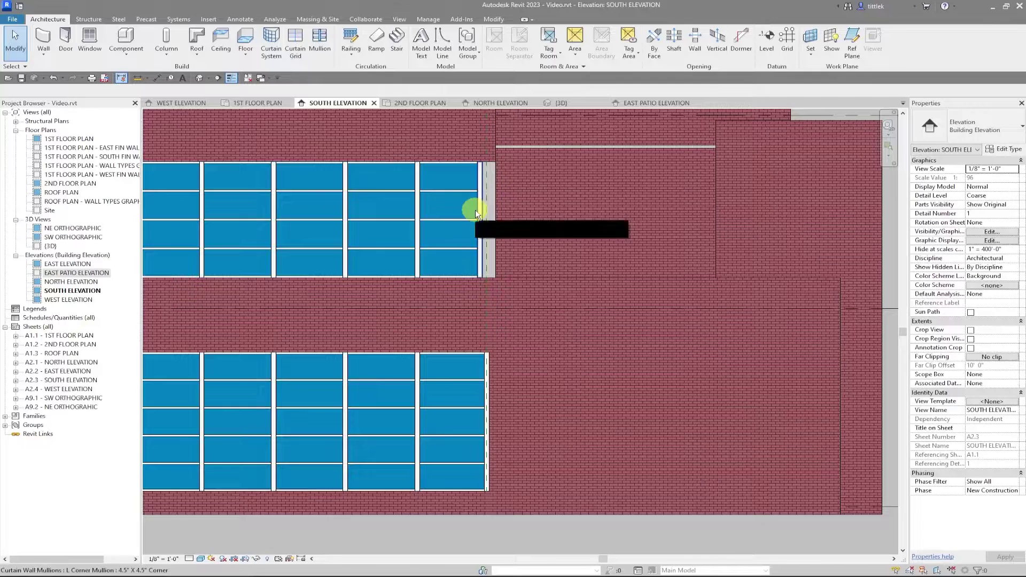
click(405, 103)
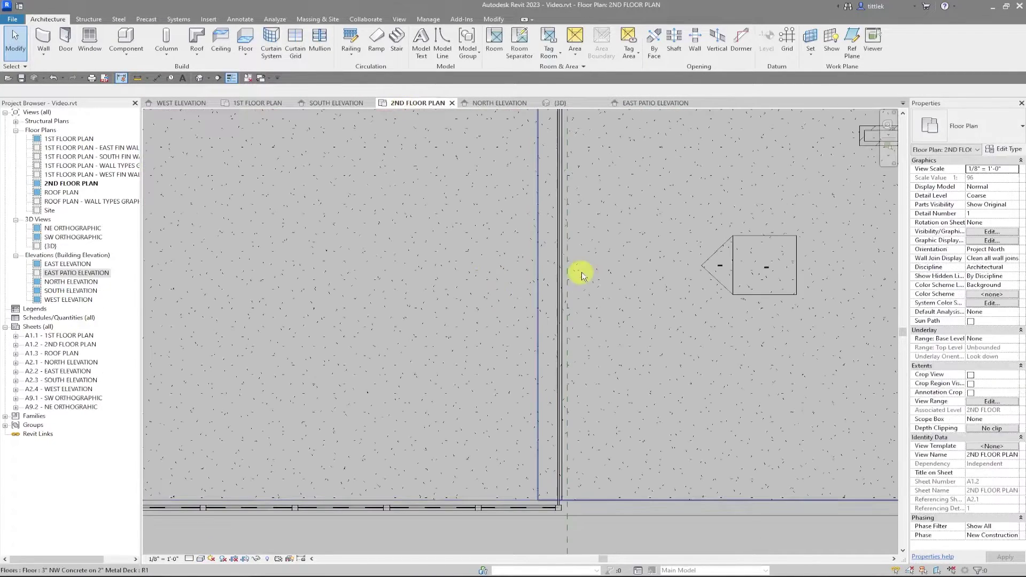
key(l)
scroll(577, 265, up, 3)
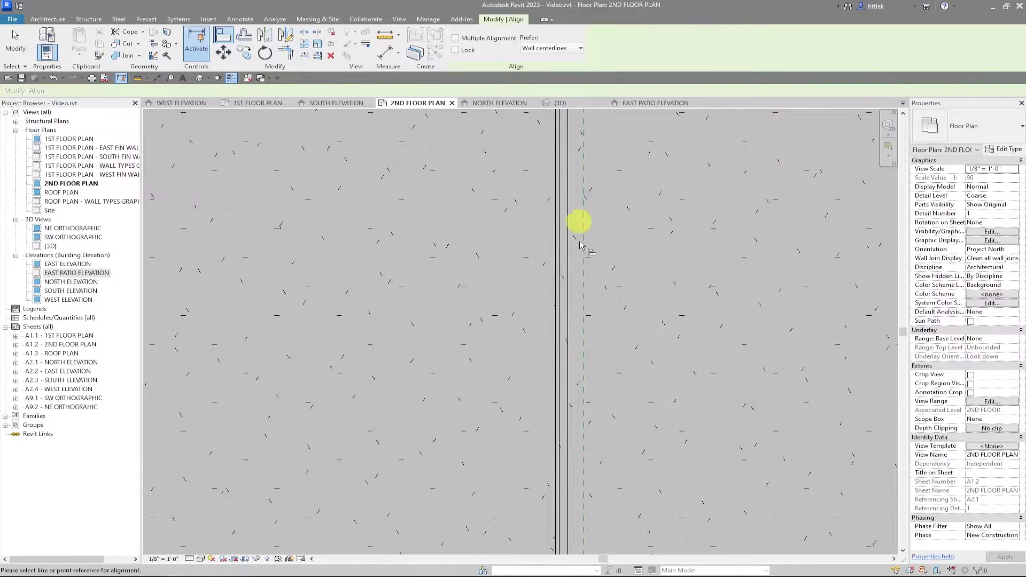
scroll(578, 227, down, 5)
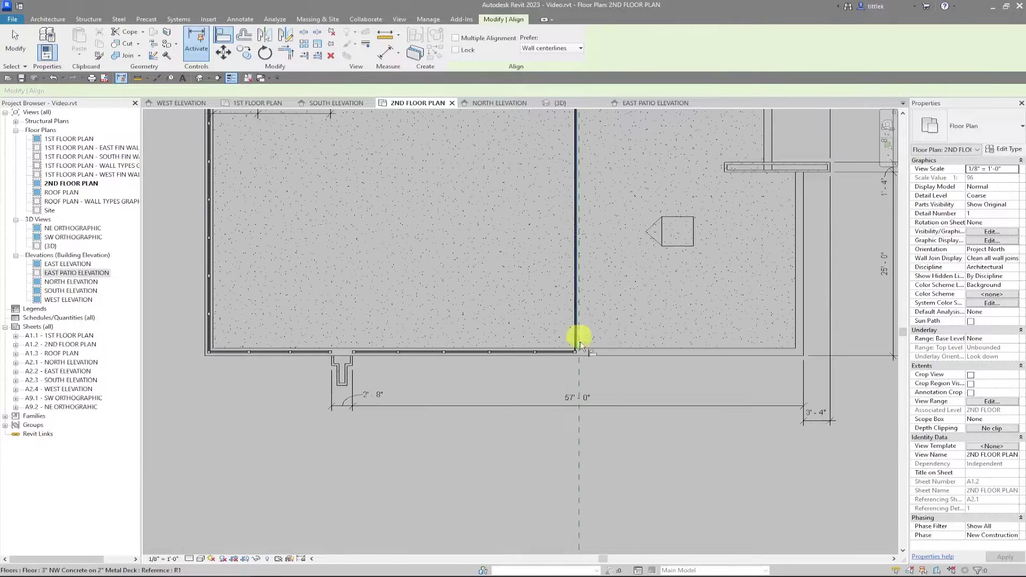
scroll(530, 392, down, 2)
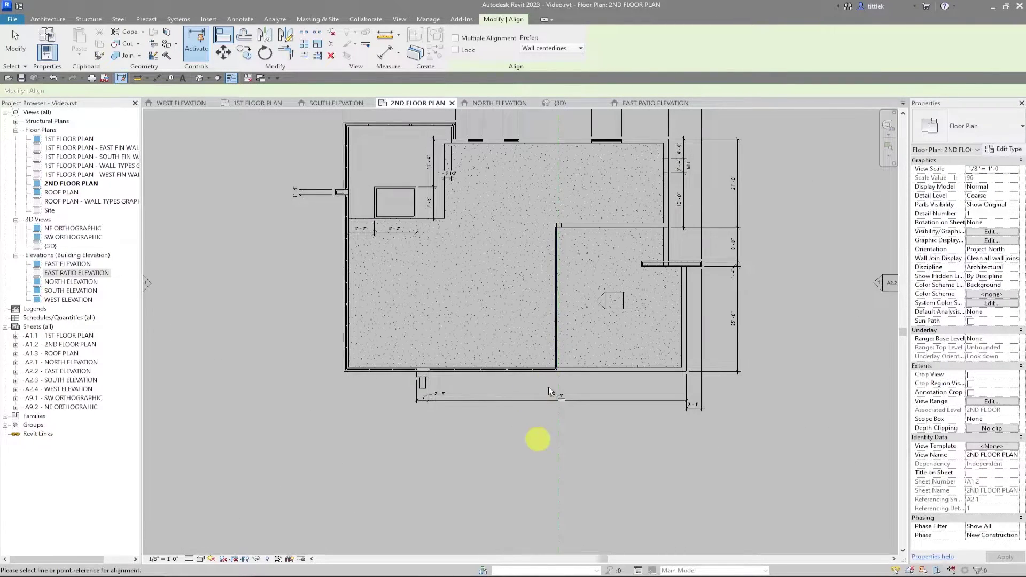
scroll(562, 337, up, 5)
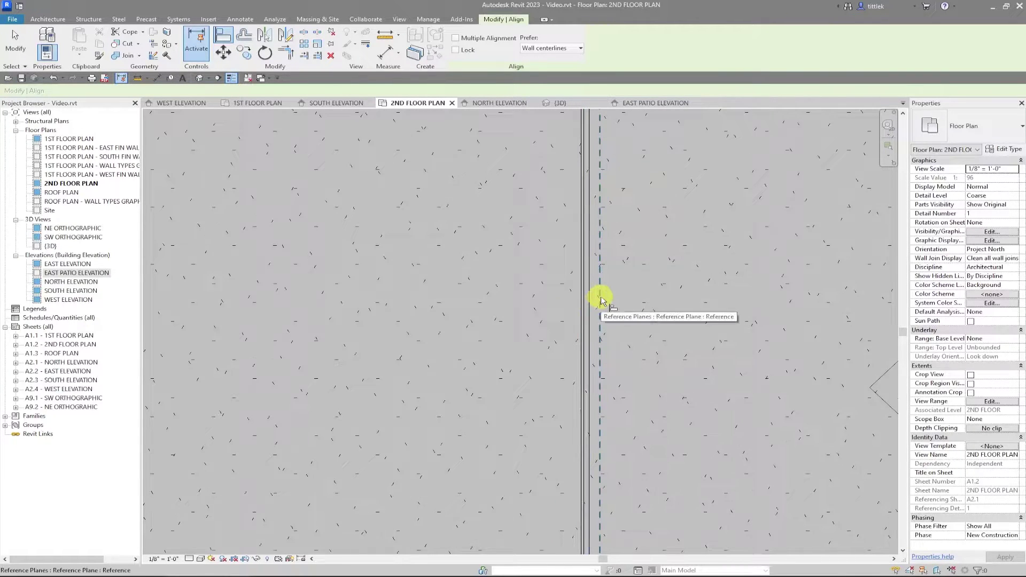
click(598, 285)
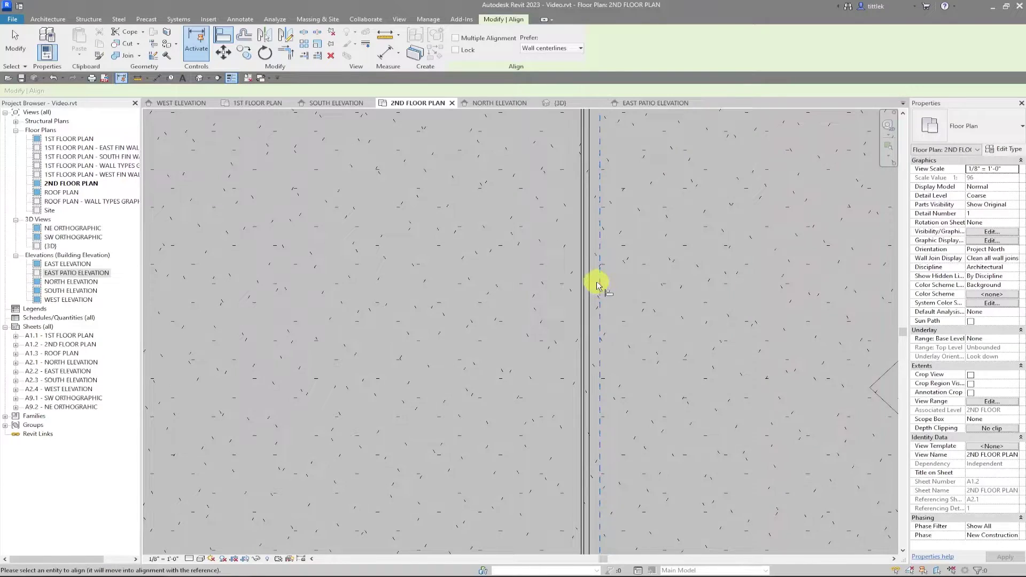
scroll(590, 284, up, 3)
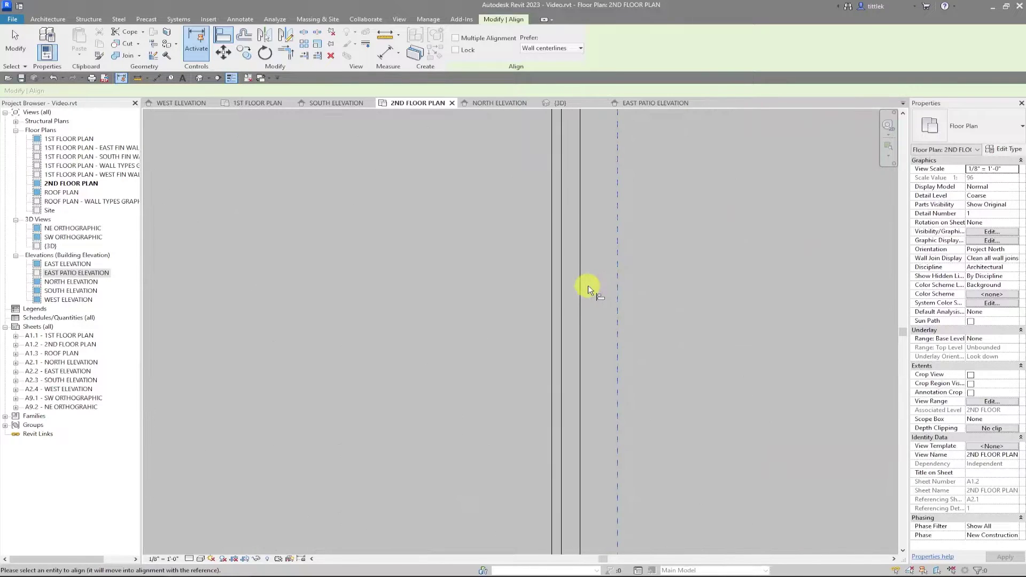
click(557, 315)
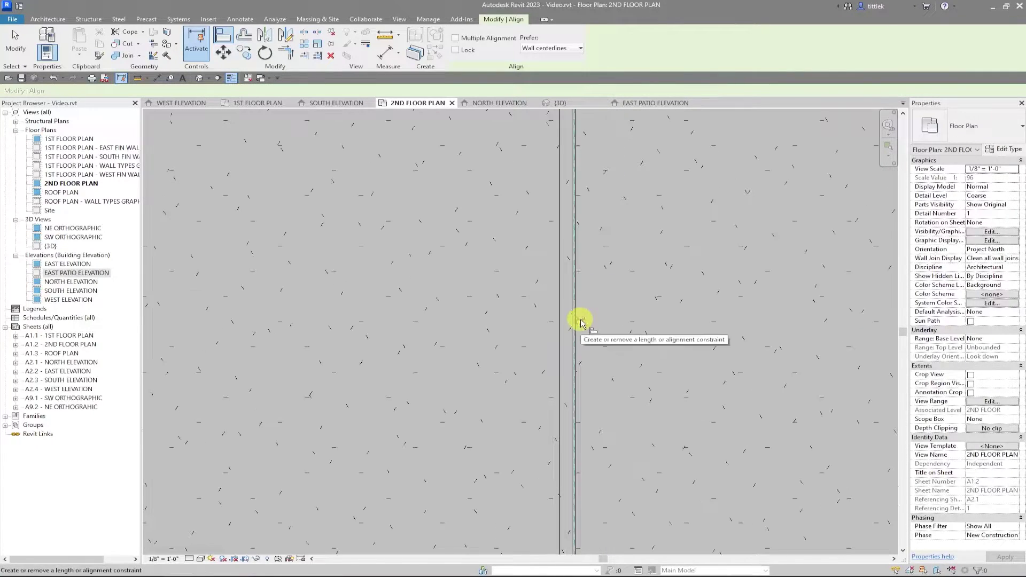
scroll(448, 263, down, 5)
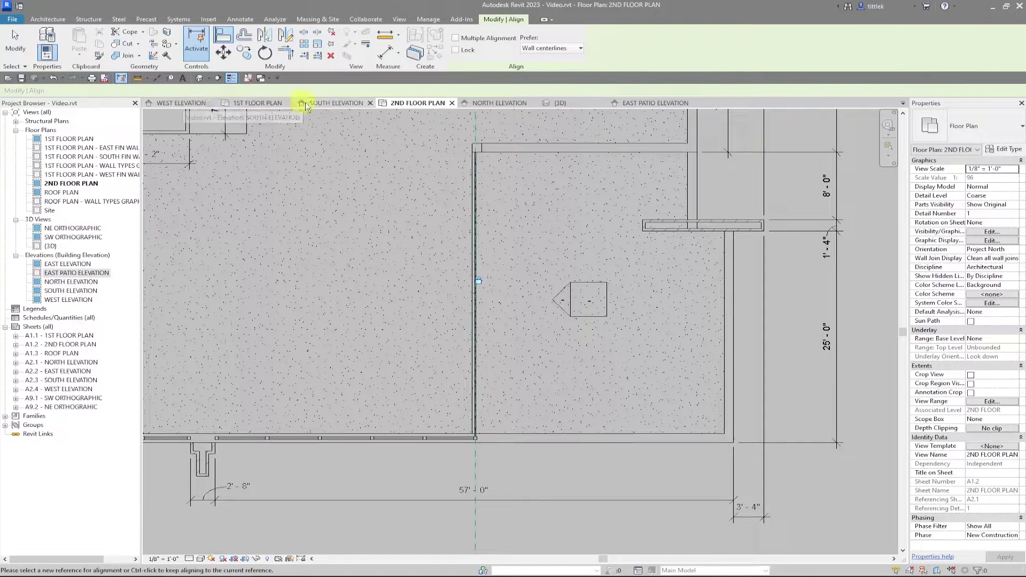
- Examine the aligned curtain walls on the south elevation and the reference plane at the first-floor curtain wall's east end in plan
click(331, 103)
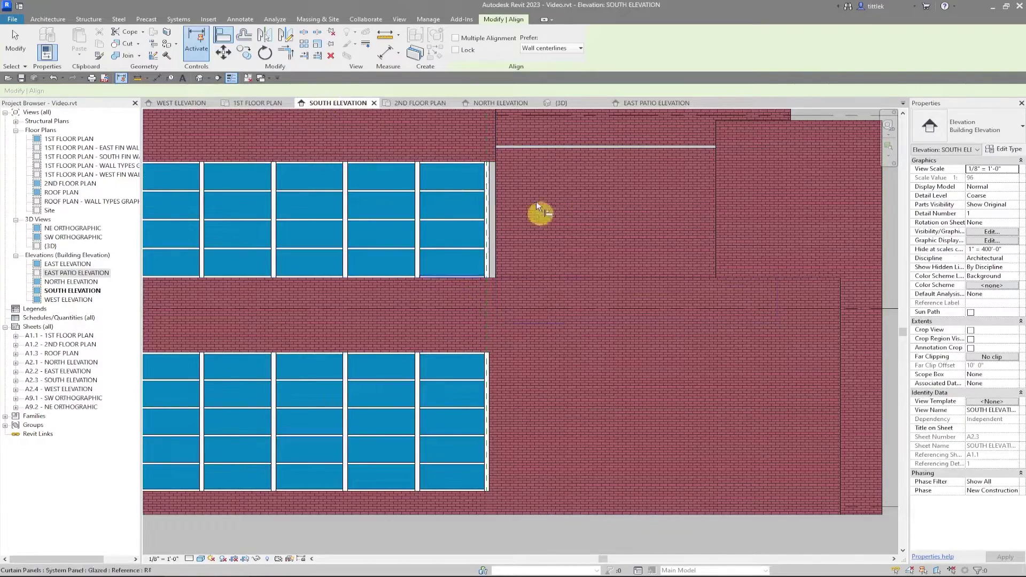
scroll(536, 200, down, 1)
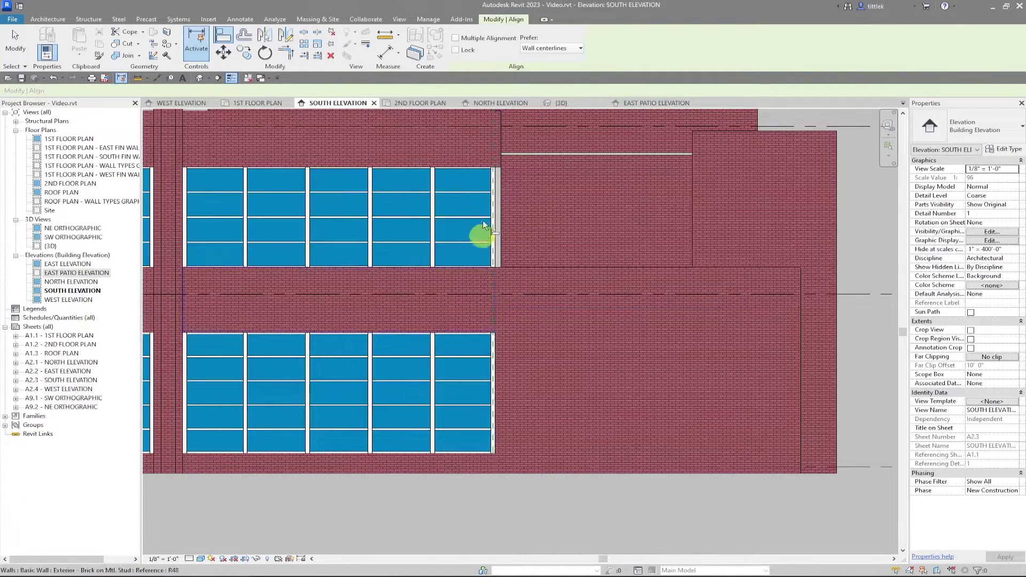
middle_drag(424, 290, 582, 301)
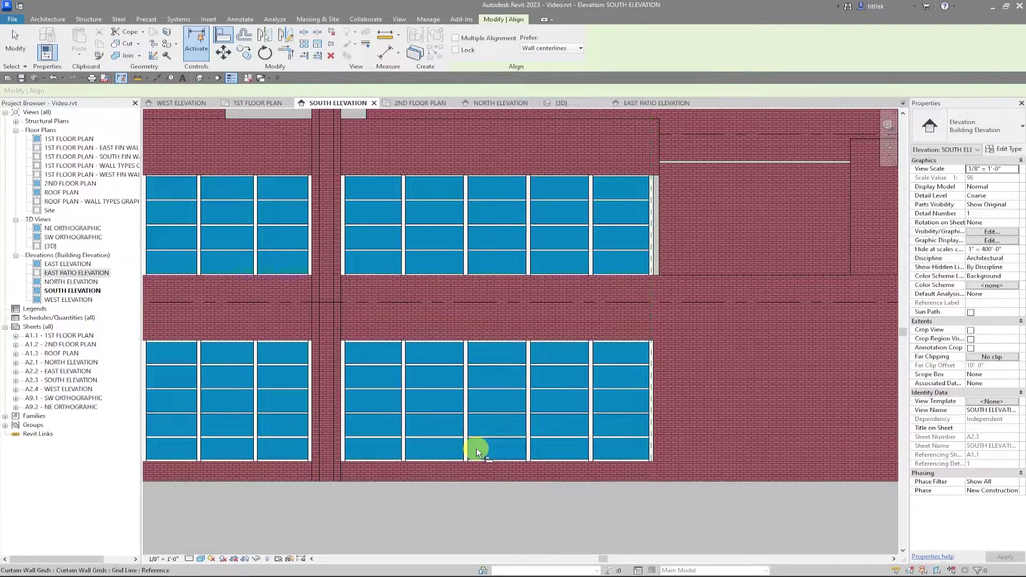
scroll(474, 451, down, 1)
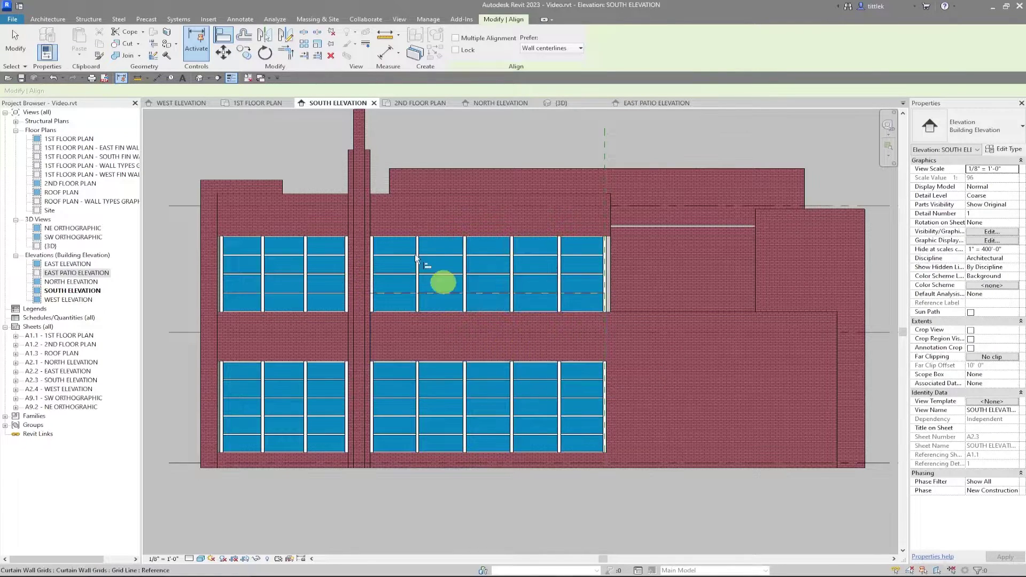
click(259, 105)
scroll(281, 362, down, 1)
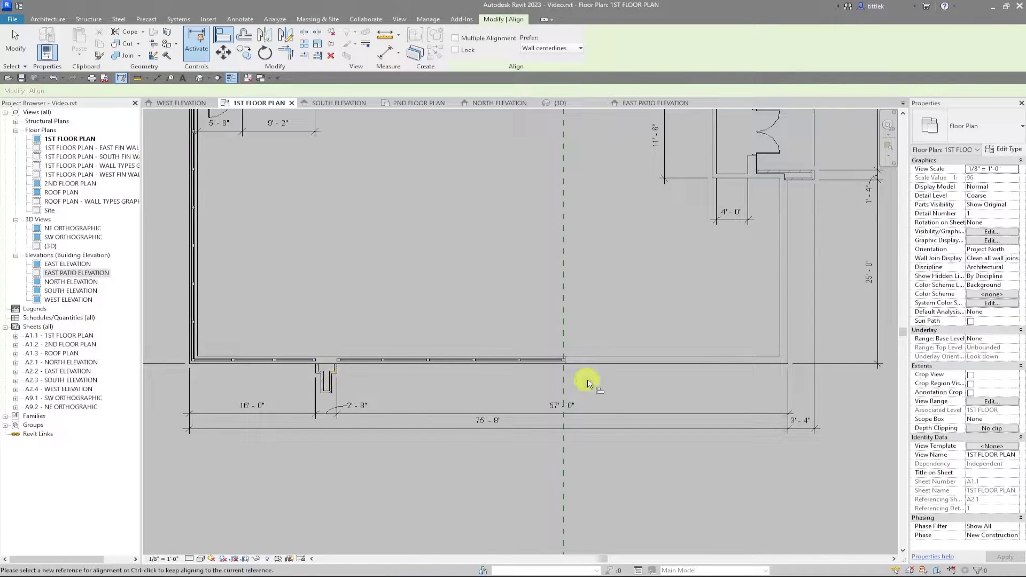
scroll(564, 358, up, 3)
click(555, 366)
scroll(556, 325, down, 3)
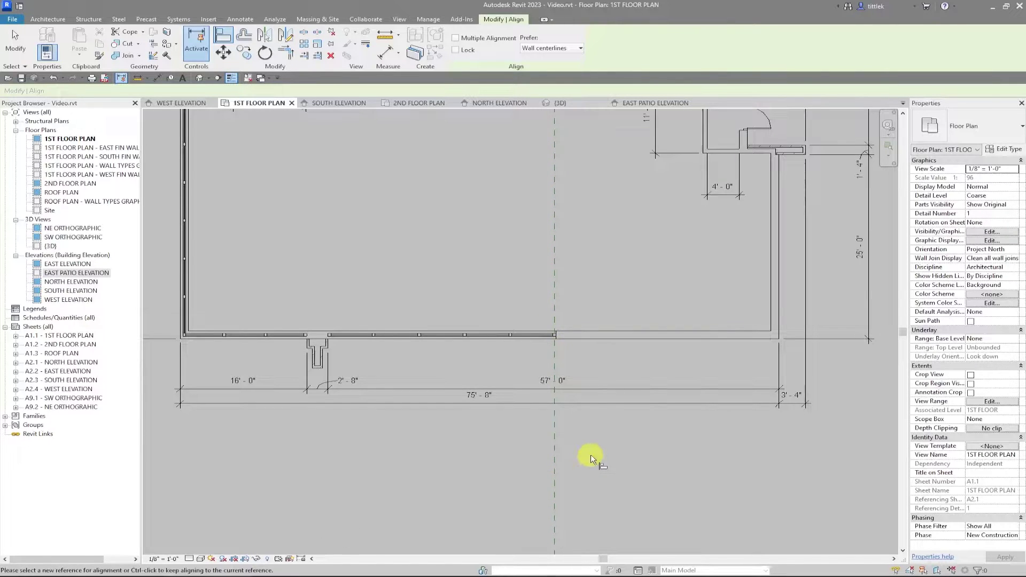
key(Escape)
key(Escape)
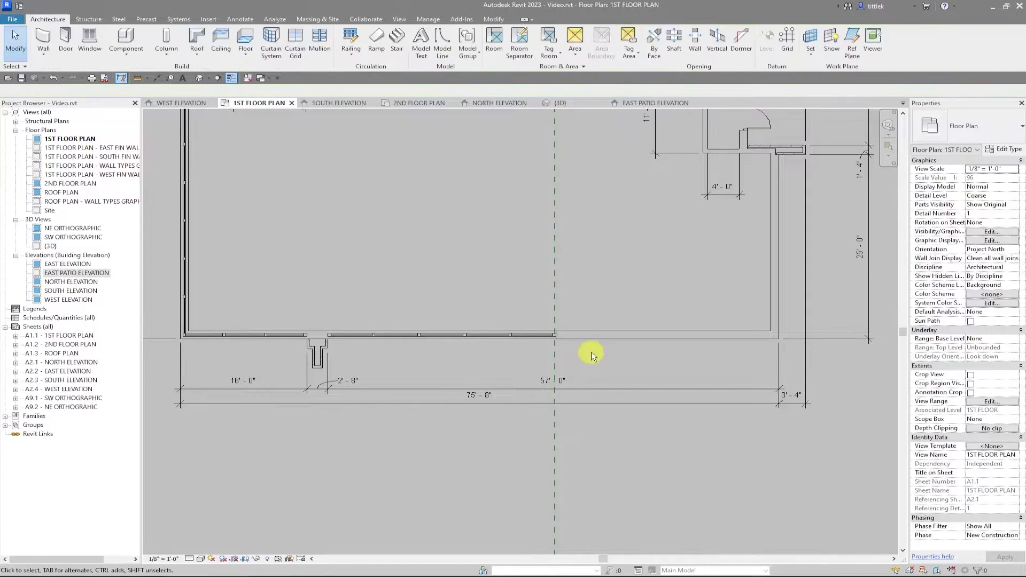
- In the 1st floor plan, start an aligned dimension from the east face of the south fin wall
key(d)
key(i)
click(328, 344)
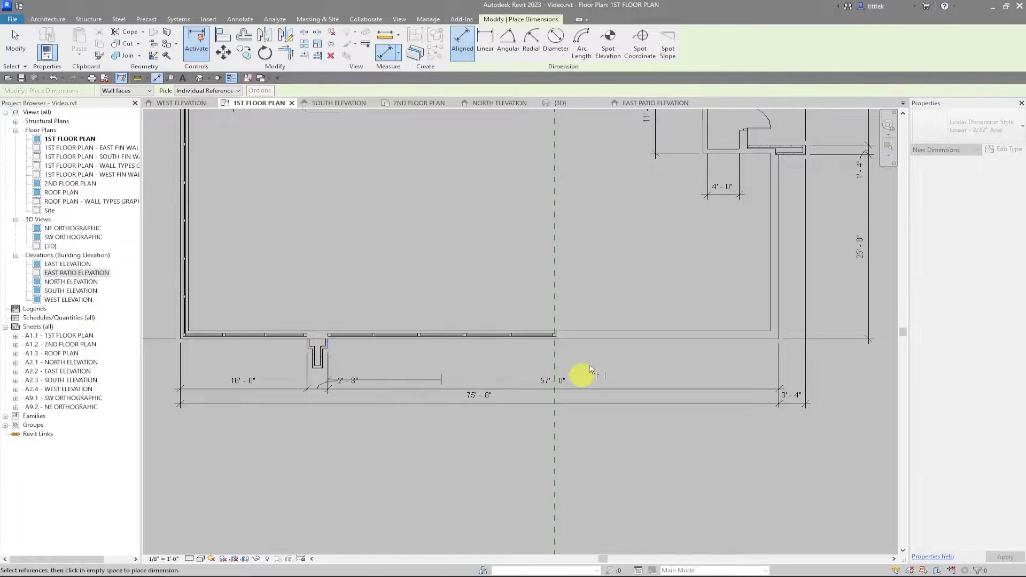
- Place an aligned dimension from the south wall's pier to the end face of the brick wall beside the curtain wall
scroll(559, 344, up, 5)
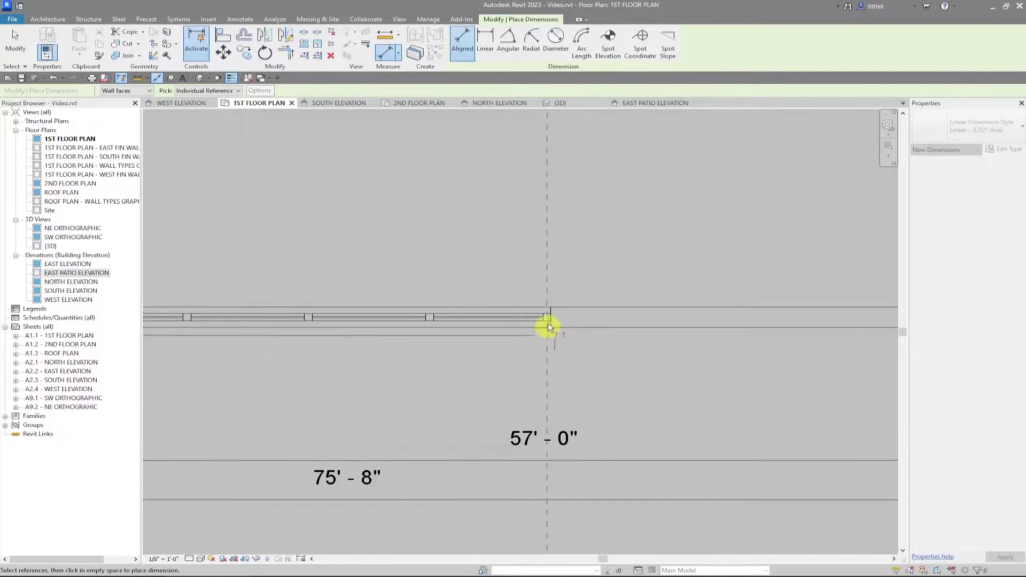
scroll(550, 322, up, 3)
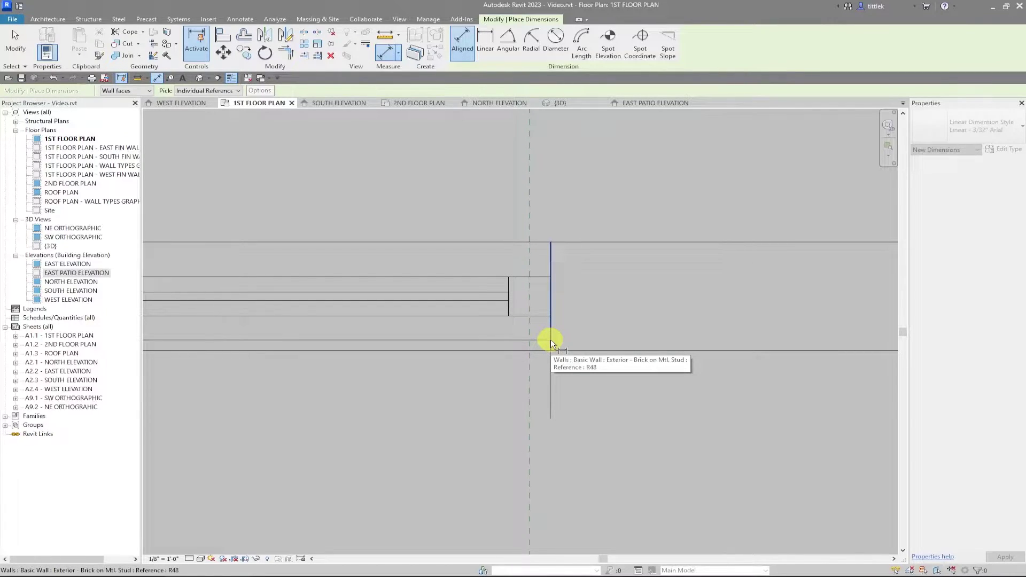
click(551, 339)
scroll(563, 317, down, 5)
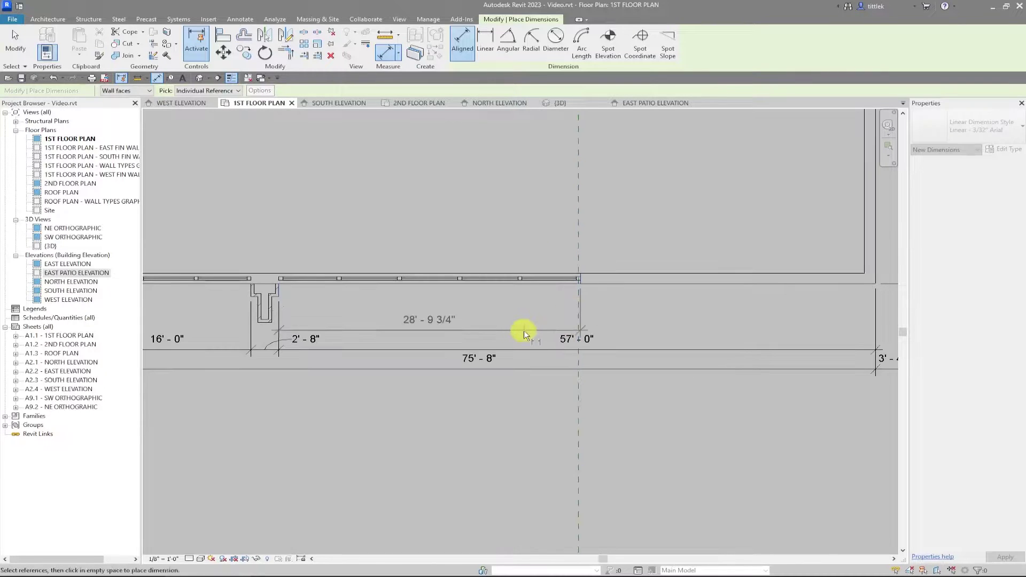
click(524, 331)
key(Escape)
key(Escape)
- Move the exterior brick wall's end by setting its dimension from the pier to 29'
scroll(597, 300, up, 2)
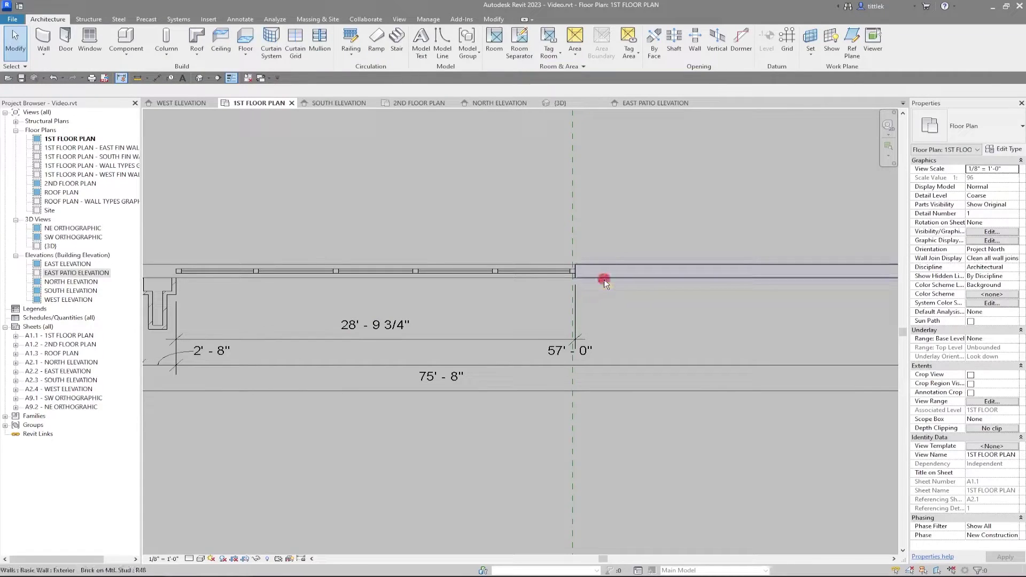
click(603, 279)
click(375, 325)
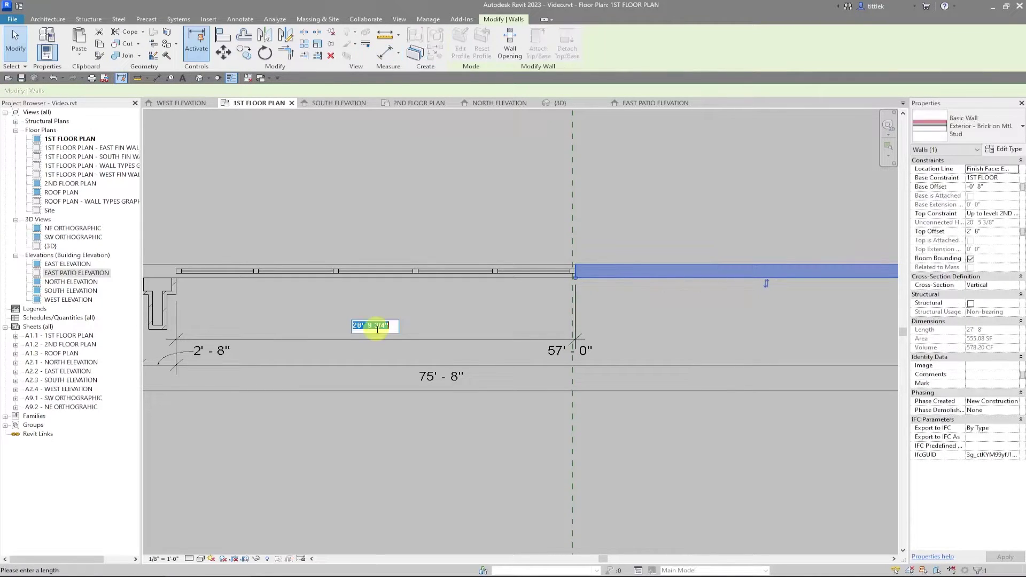
text(29')
key(Return)
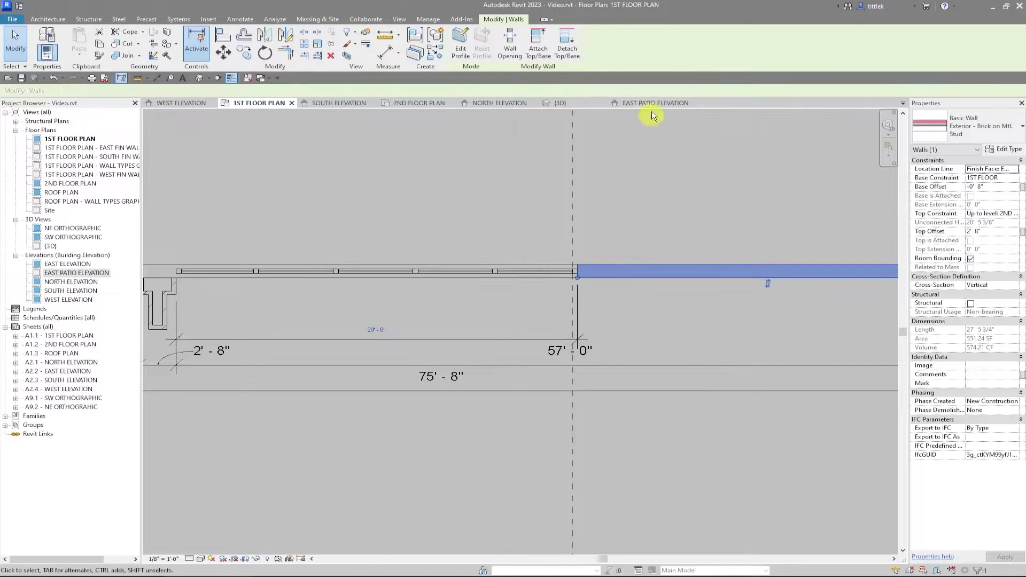
- Switch to the South Elevation view and deselect the wall to check the curtain wall's upper end corner
click(497, 103)
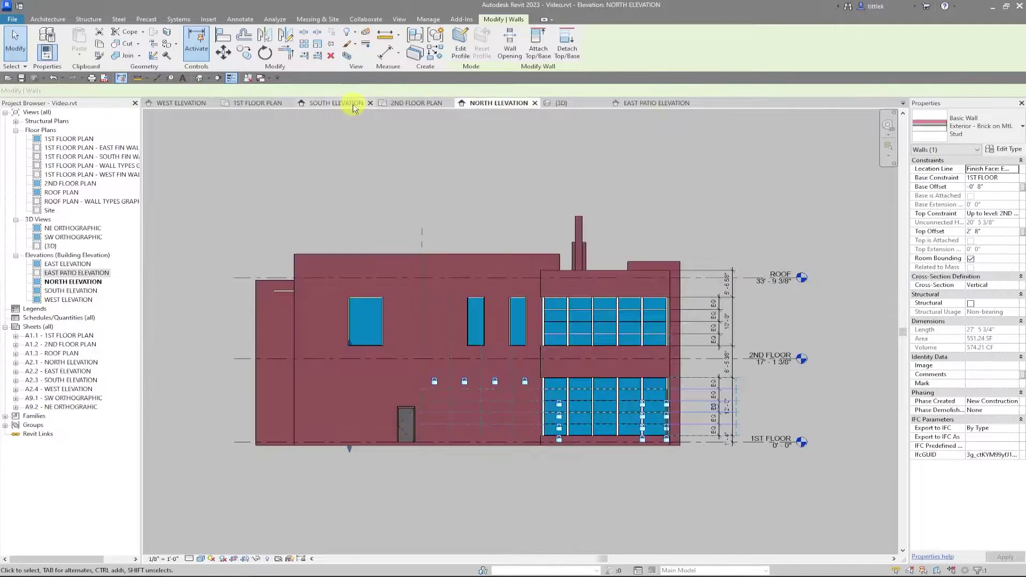
click(353, 103)
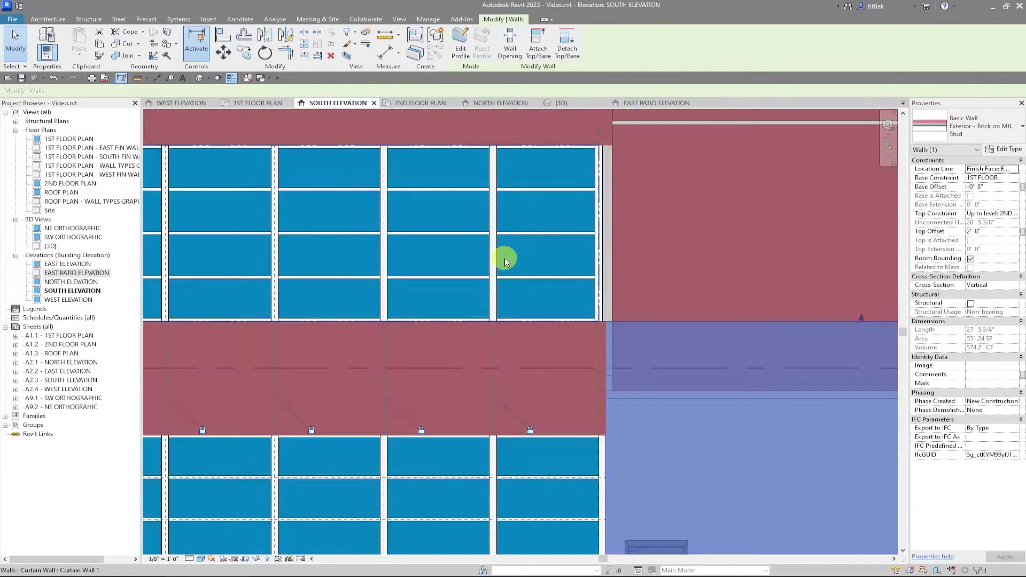
scroll(504, 258, down, 3)
middle_drag(510, 345, 456, 352)
key(Escape)
scroll(508, 252, up, 5)
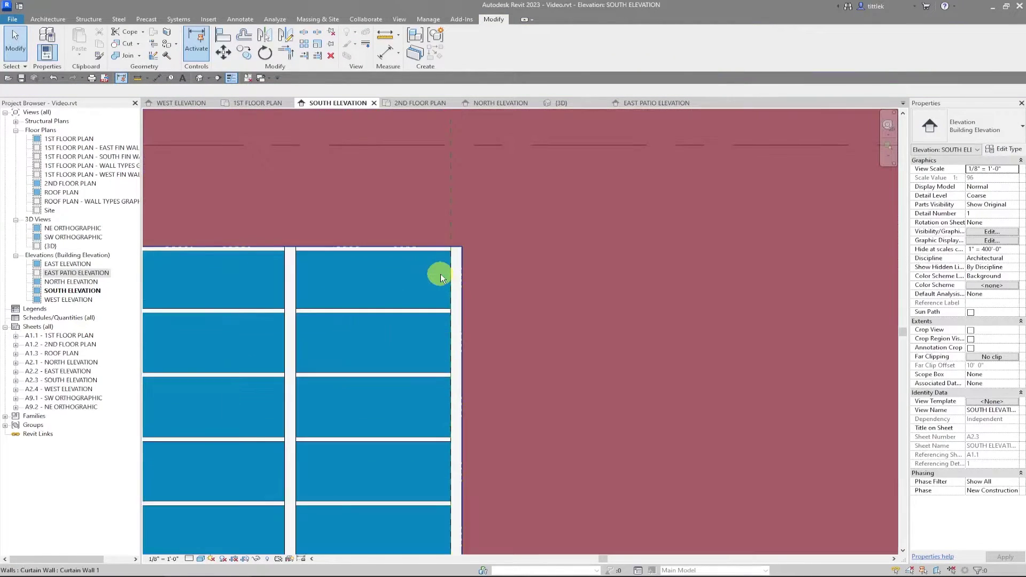
scroll(451, 247, up, 2)
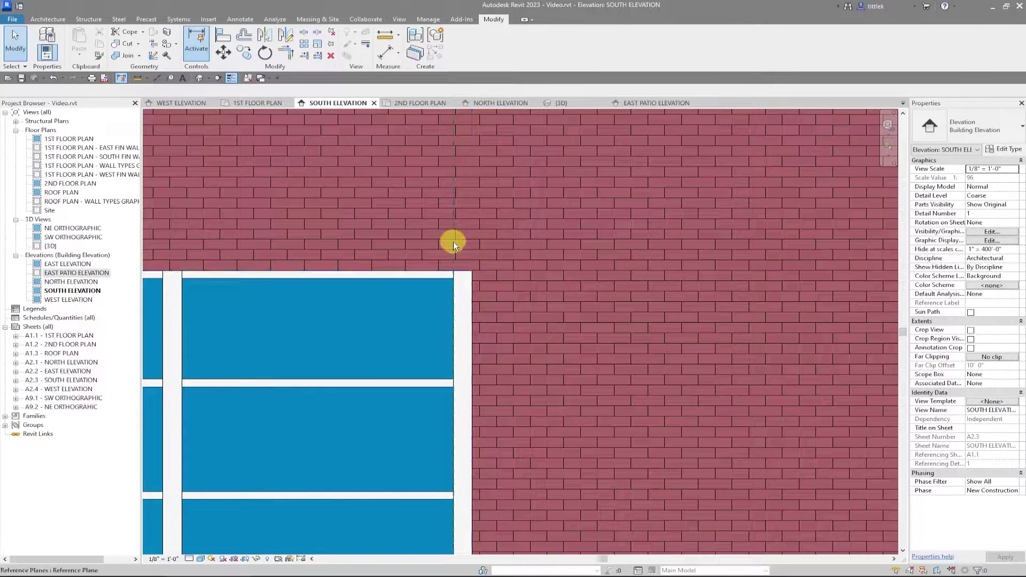
- Move the reference plane at the curtain wall's end to the midpoint of the 4.5" X 4.5" end mullion
click(453, 241)
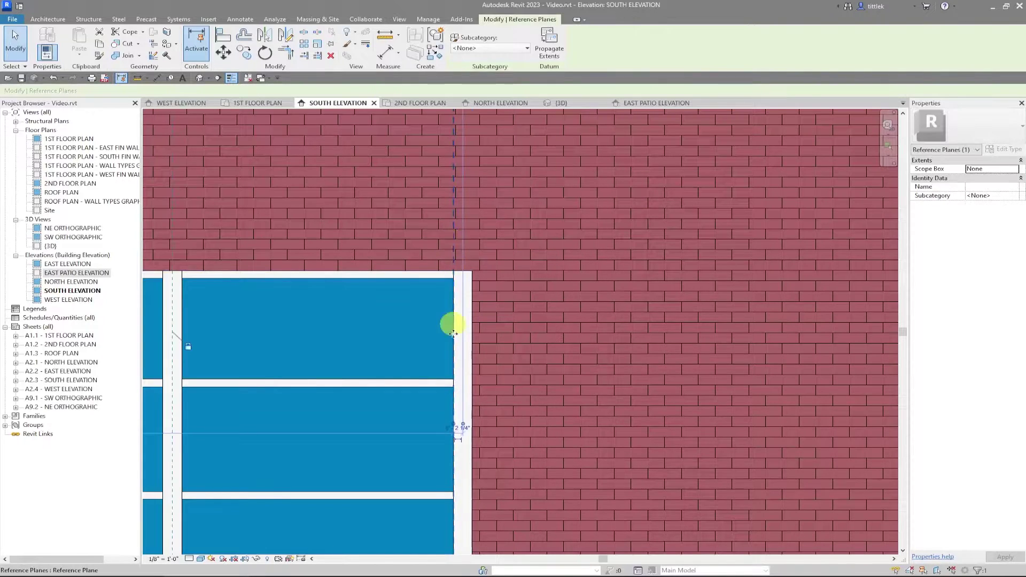
scroll(456, 368, up, 2)
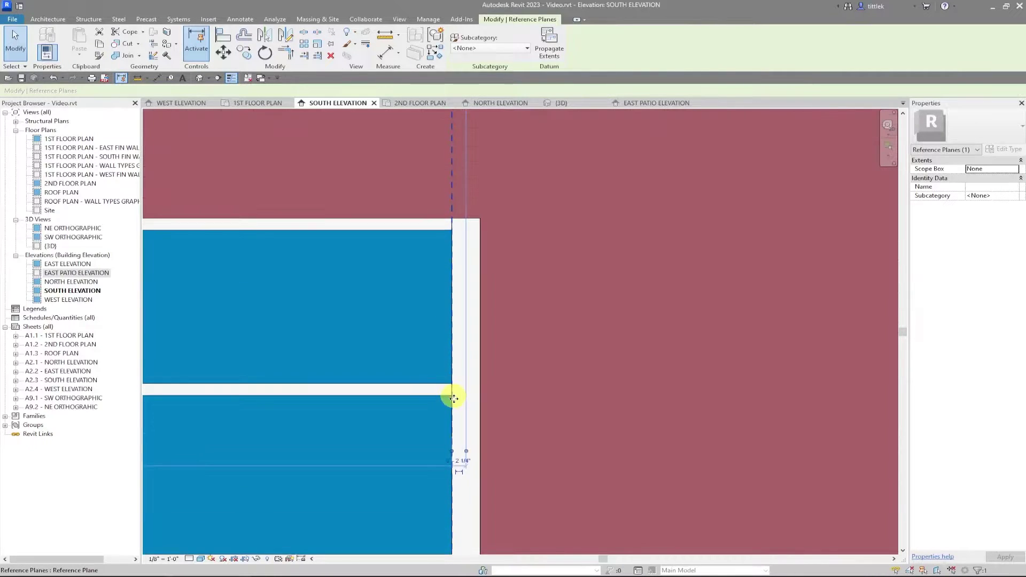
scroll(463, 402, up, 1)
key(m)
key(v)
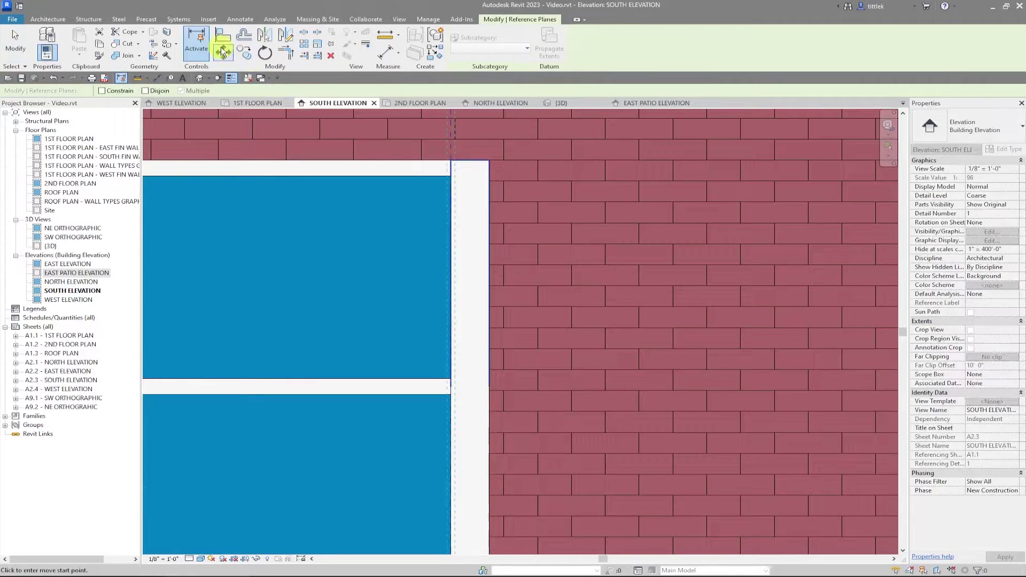
click(451, 165)
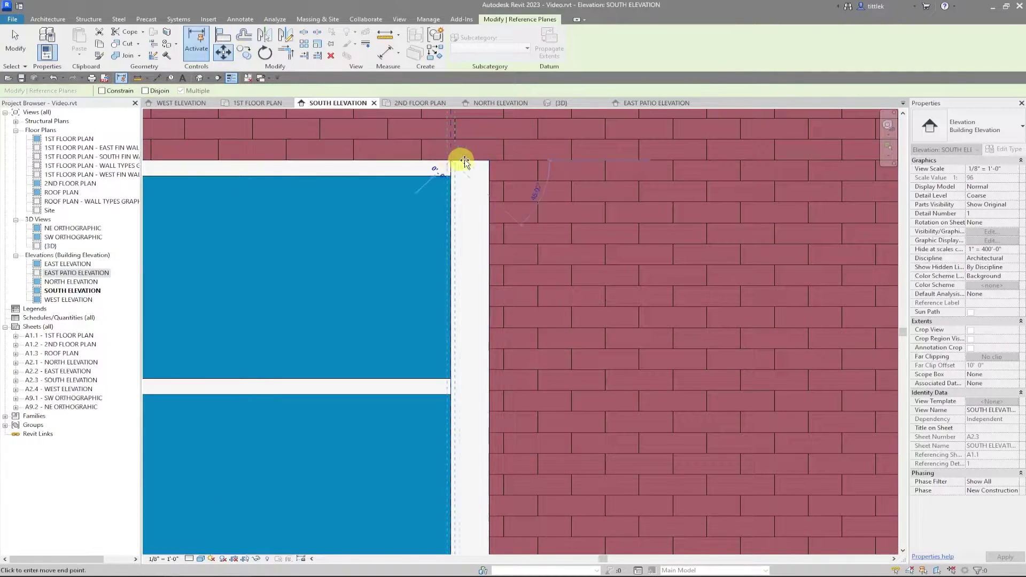
click(476, 210)
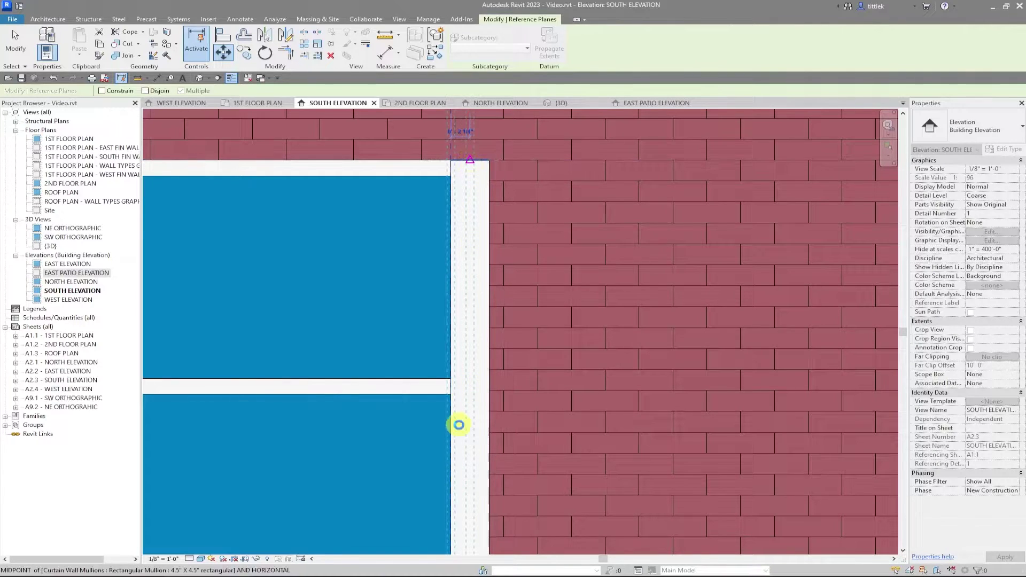
click(459, 425)
- Examine how the reference plane lines up with the end mullions and brick edges of the first- and second-floor curtain walls
scroll(458, 335, down, 5)
scroll(463, 213, up, 3)
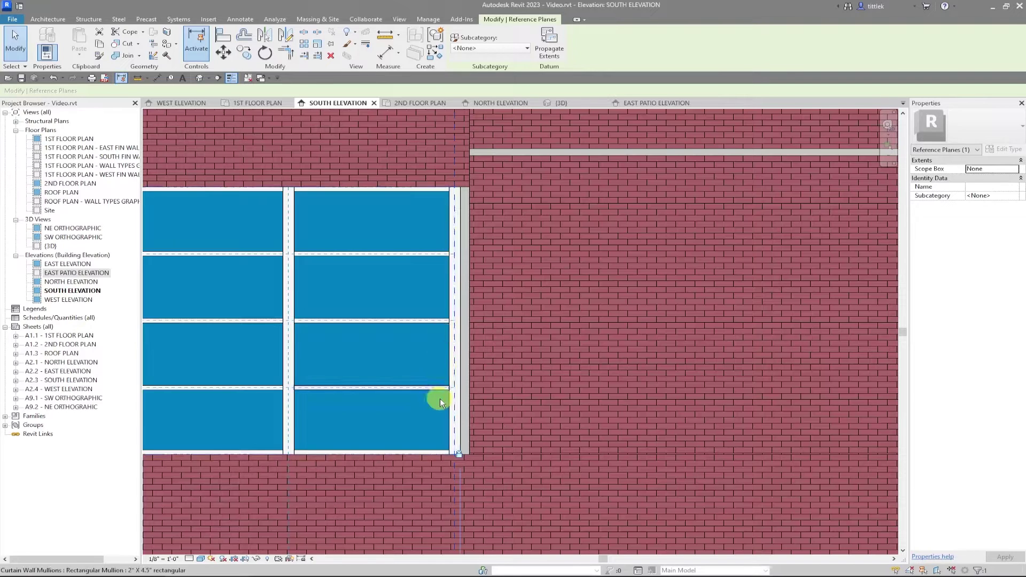
scroll(449, 463, down, 3)
scroll(452, 427, up, 5)
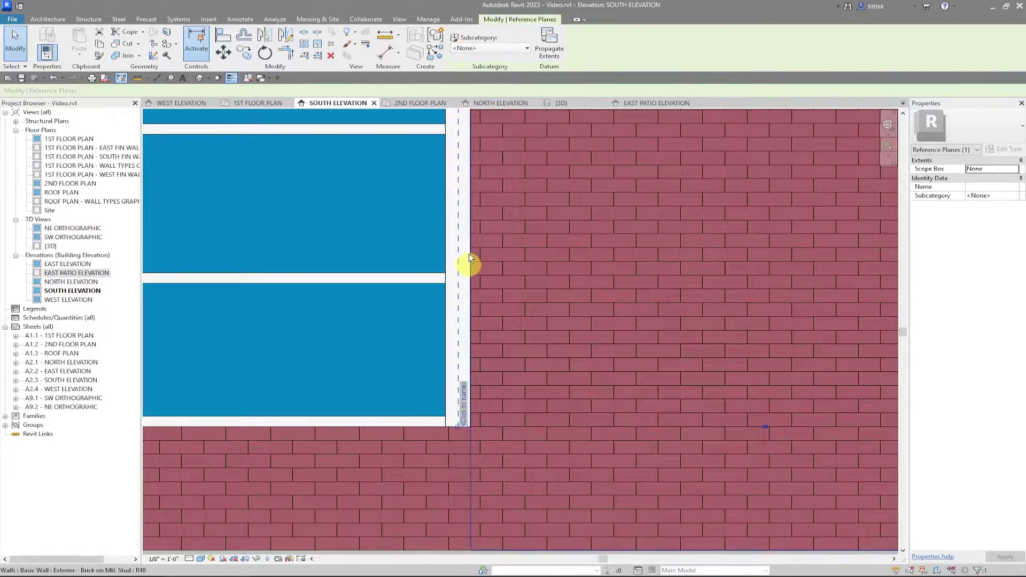
scroll(448, 450, down, 2)
scroll(448, 449, down, 3)
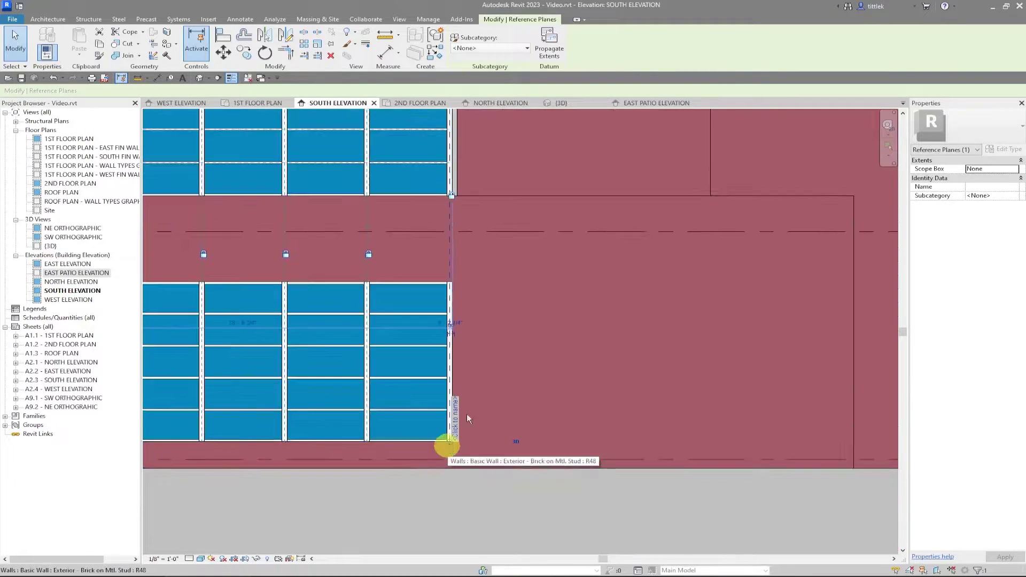
scroll(449, 296, up, 2)
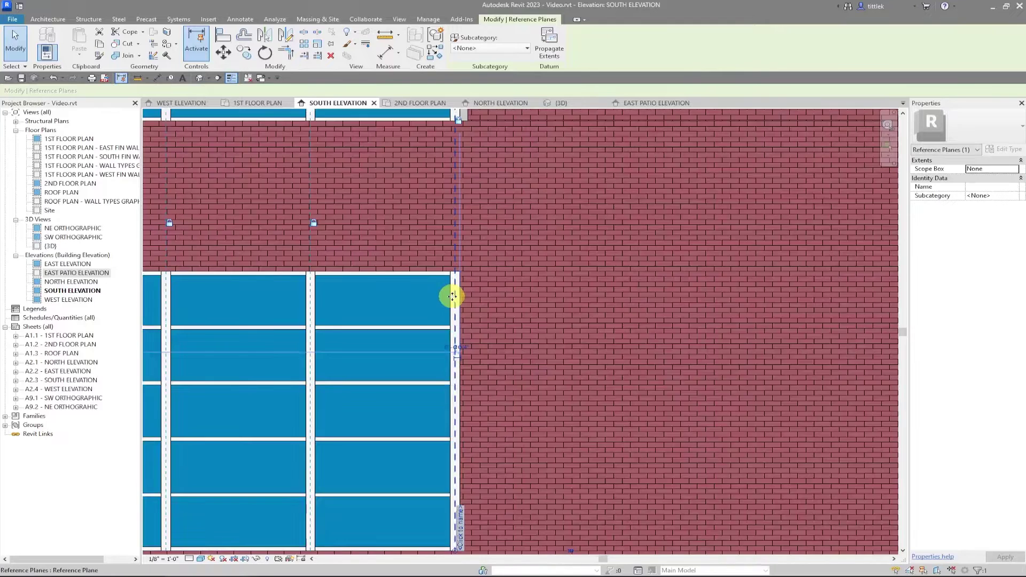
scroll(452, 295, down, 4)
scroll(449, 147, up, 2)
scroll(464, 260, down, 2)
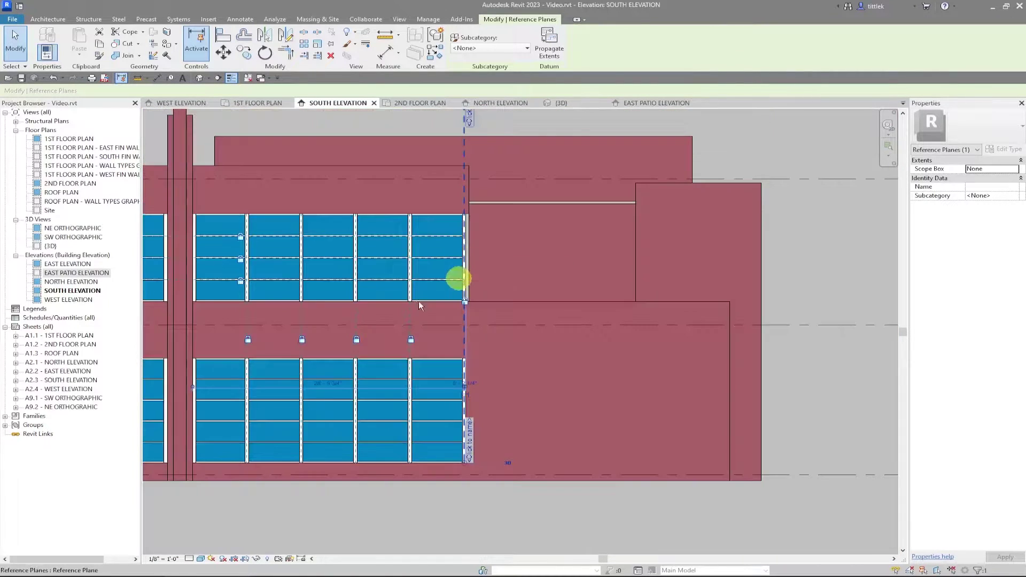
- Check the second-floor patio curtain wall in 3D and set the East Patio Elevation's visual style to Consistent Colors
click(583, 105)
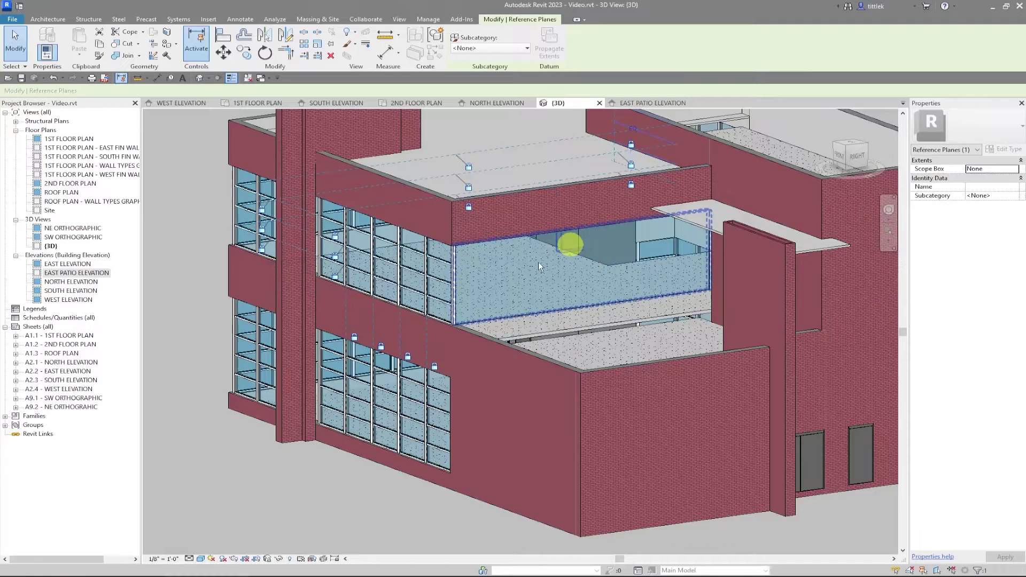
key(Tab)
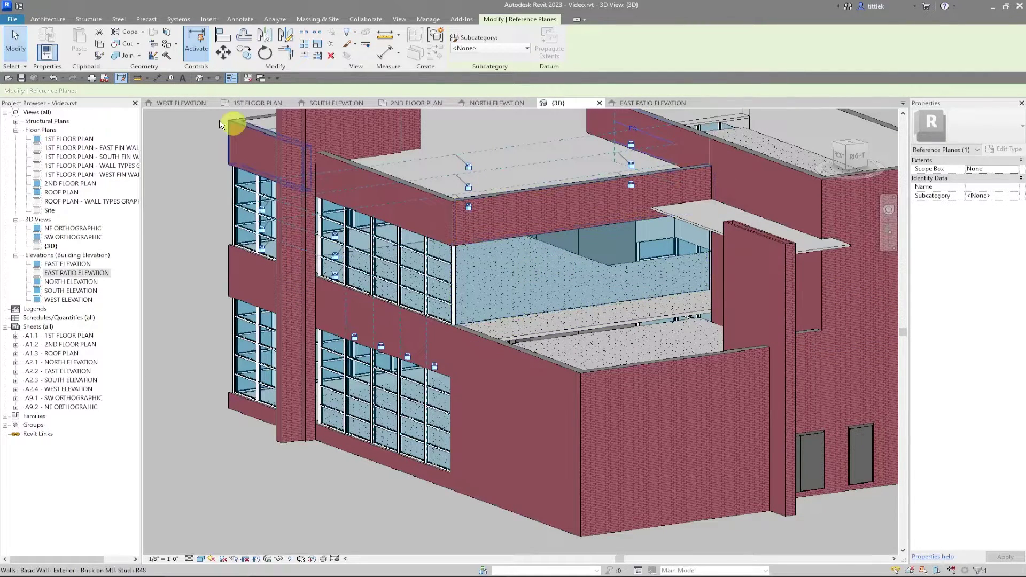
click(621, 101)
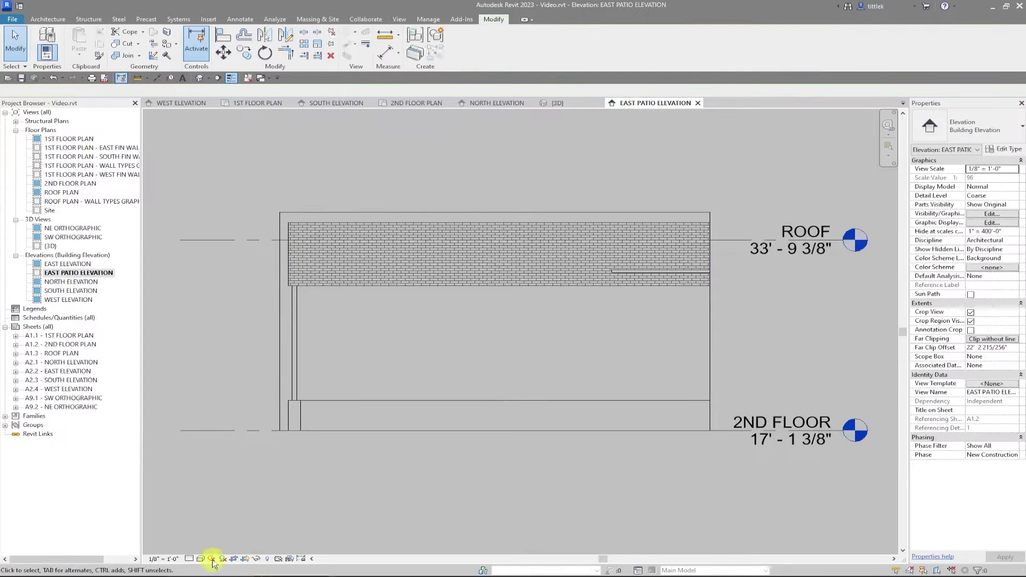
click(201, 558)
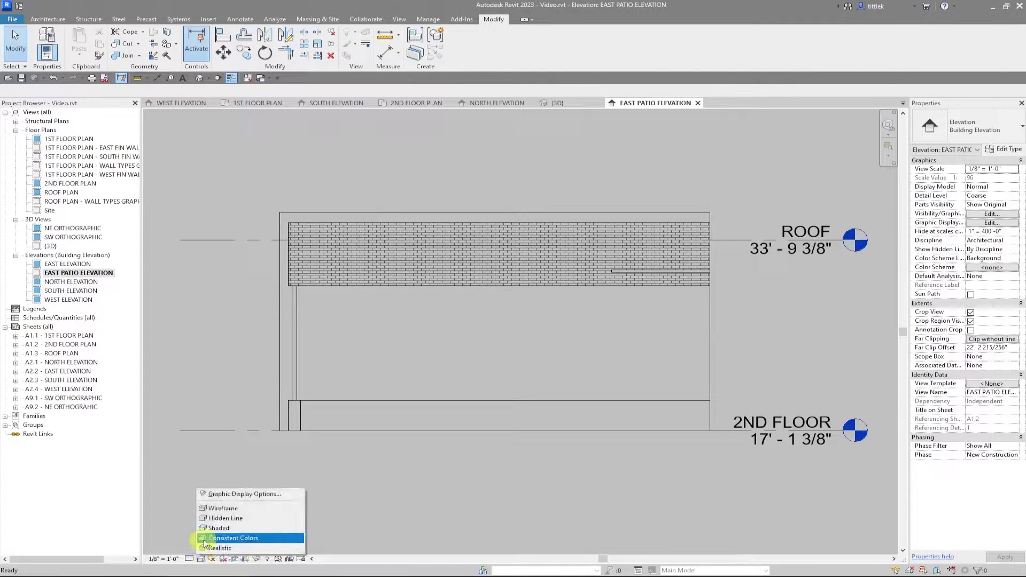
click(204, 539)
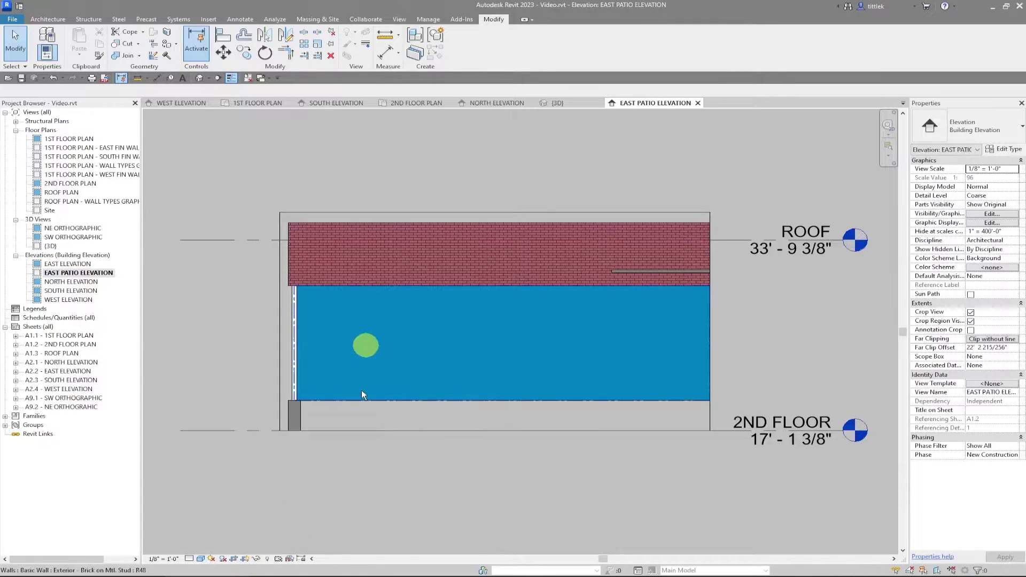
scroll(368, 430, up, 1)
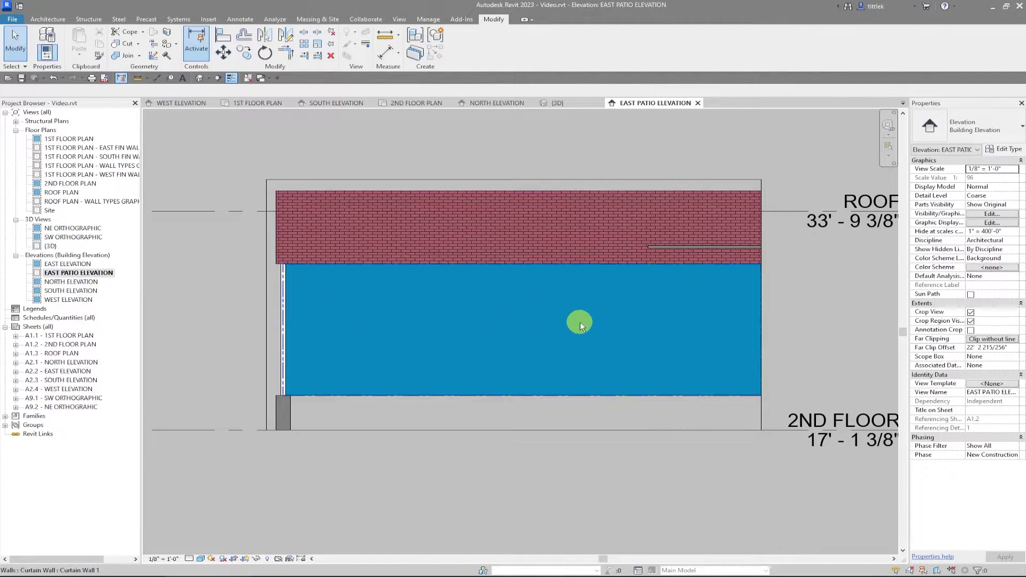
- Stretch the base of the patio curtain wall down to the 2ND FLOOR level for a base offset of 0' 0"
click(525, 389)
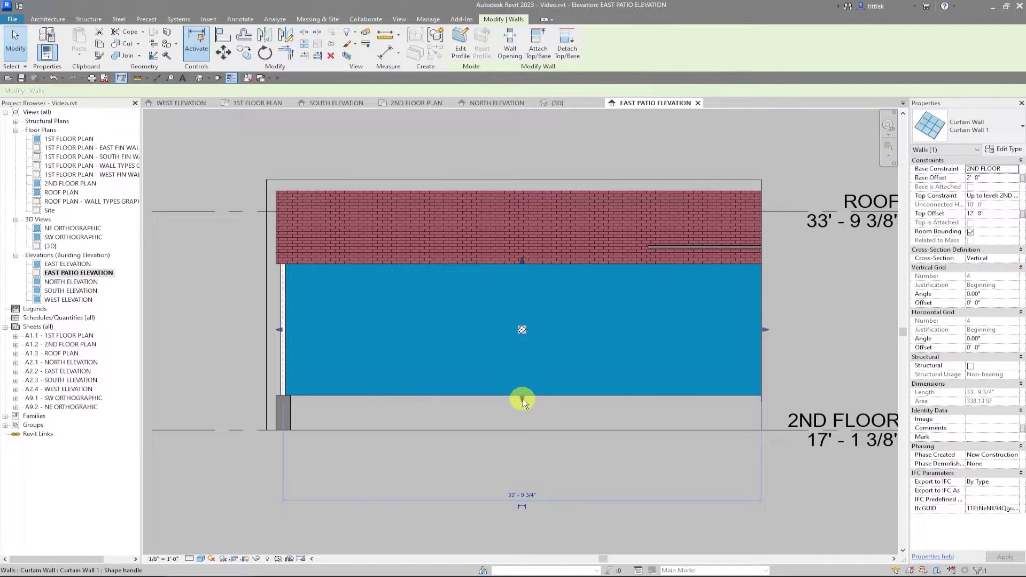
drag(523, 398, 246, 445)
scroll(255, 431, up, 1)
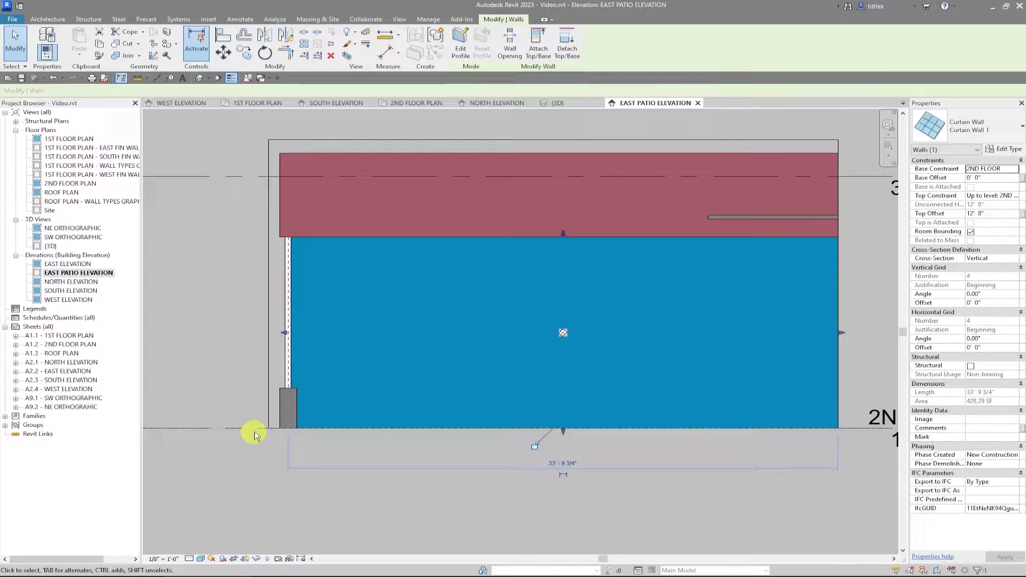
- Compare the patio curtain wall's lower corner at the low wall with the final deliverable elevation in Revu
scroll(254, 432, up, 3)
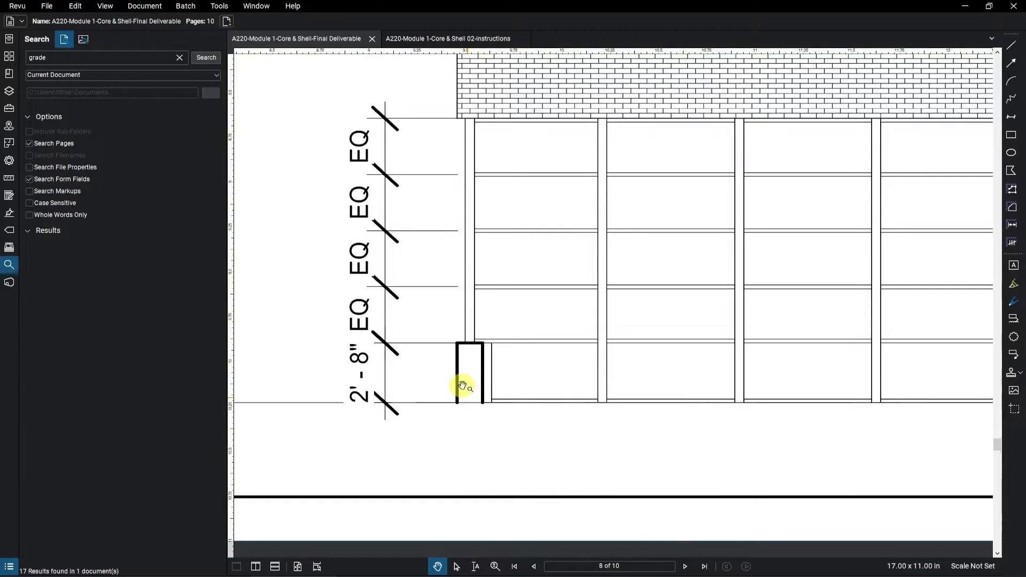
scroll(461, 384, up, 3)
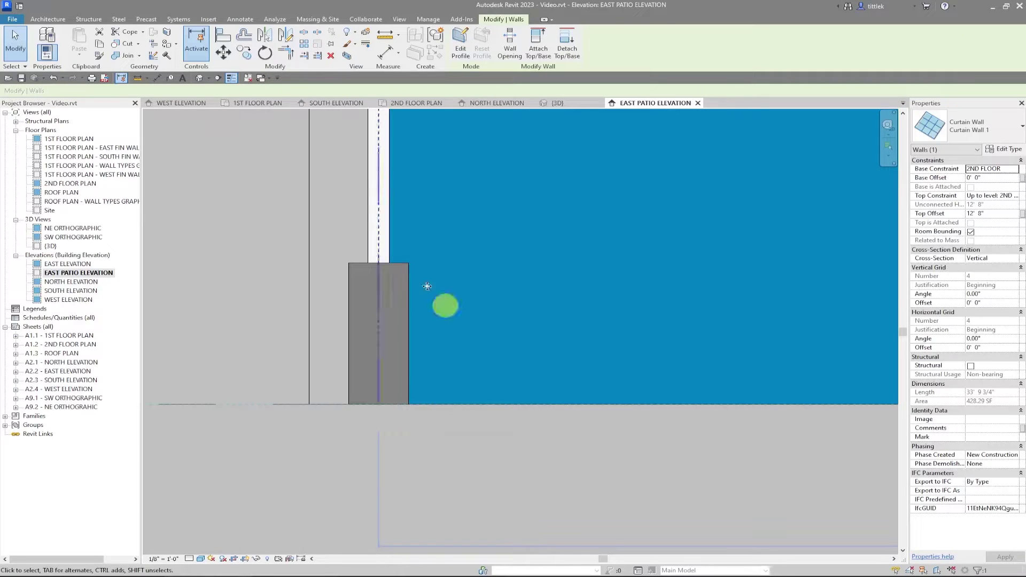
scroll(329, 406, down, 3)
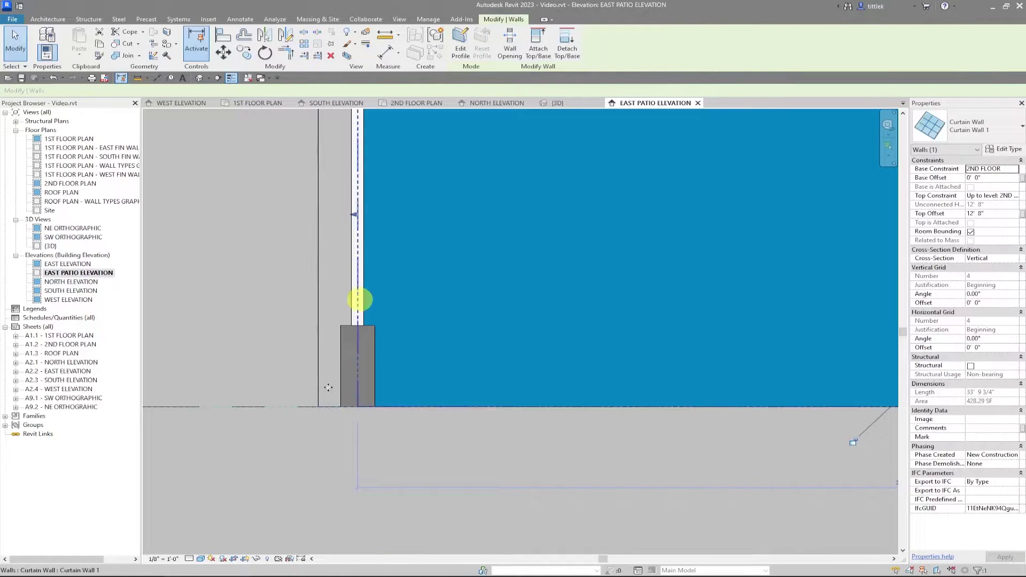
scroll(531, 314, down, 3)
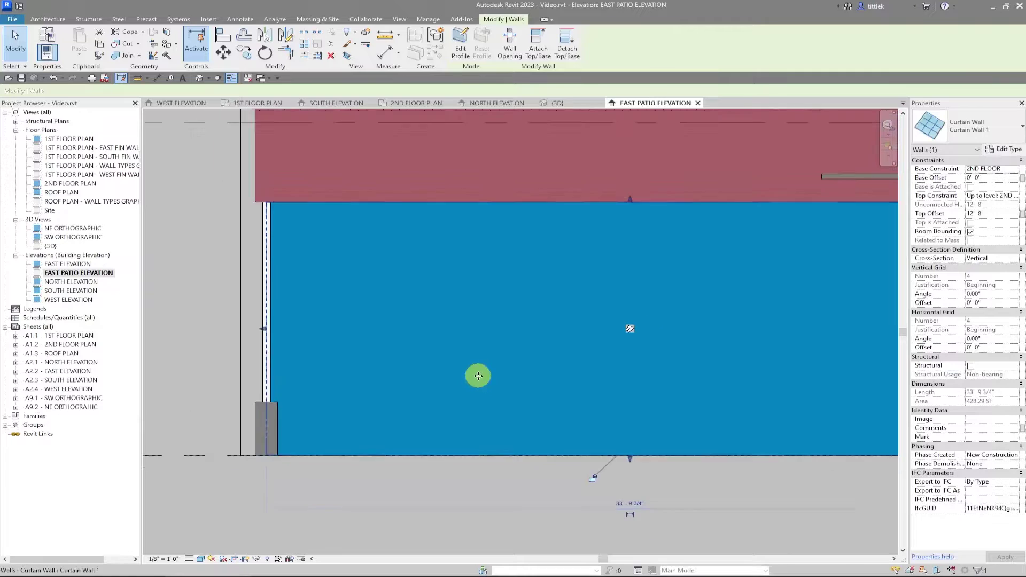
scroll(576, 364, down, 1)
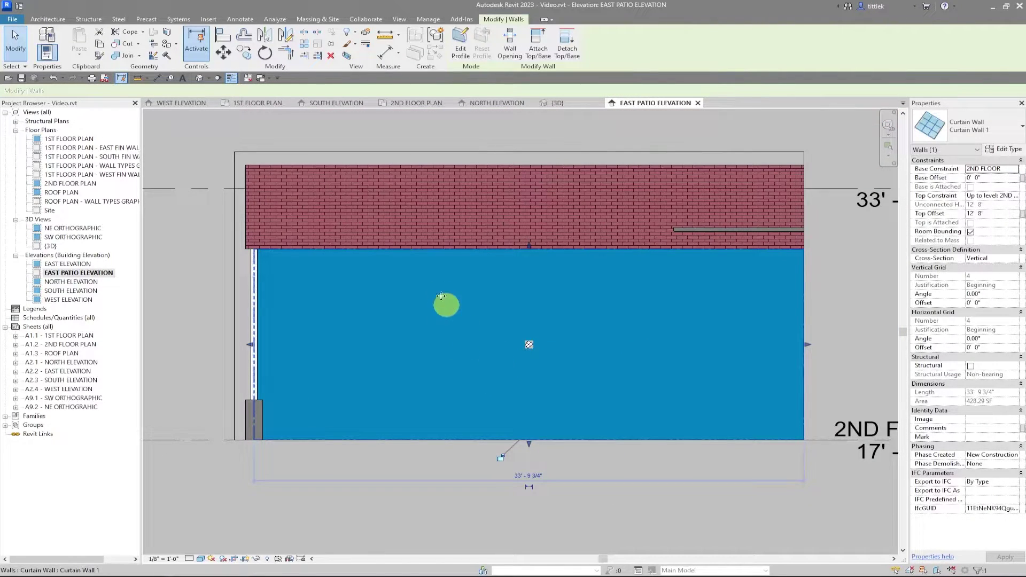
- Edit the patio curtain wall's profile by picking lines along the low wall's inner side and top, locking the side line to it
click(439, 294)
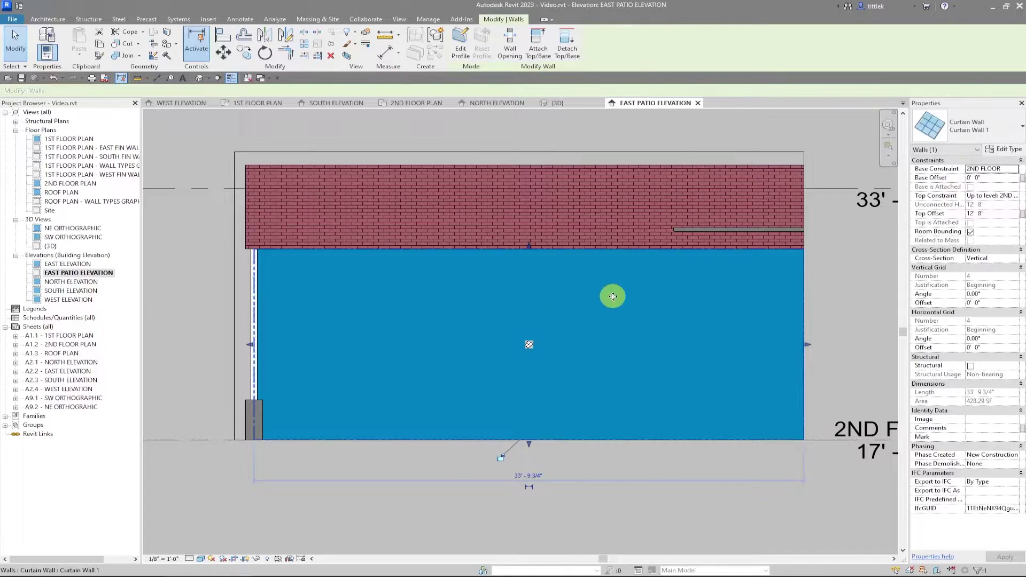
click(461, 47)
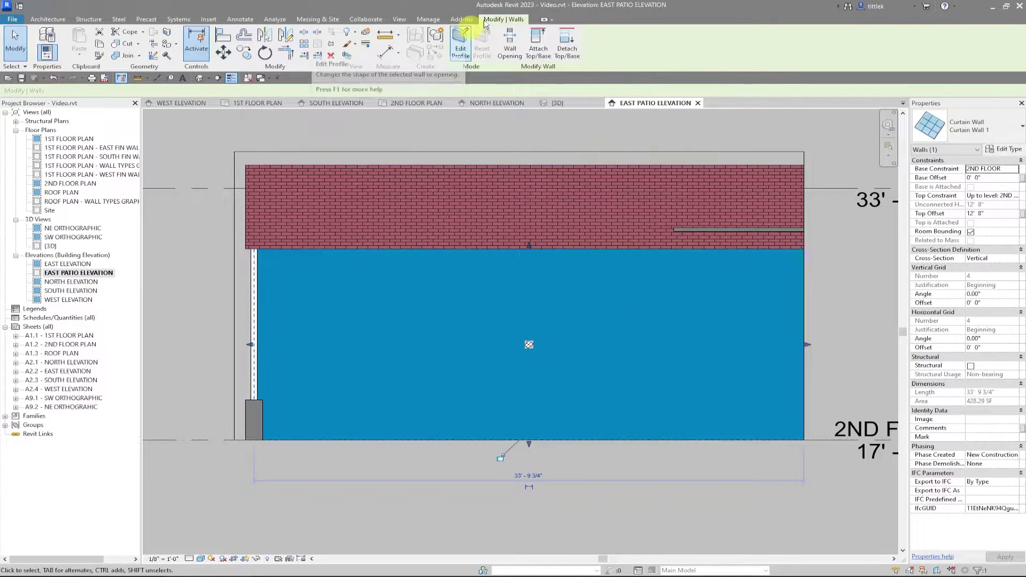
click(462, 53)
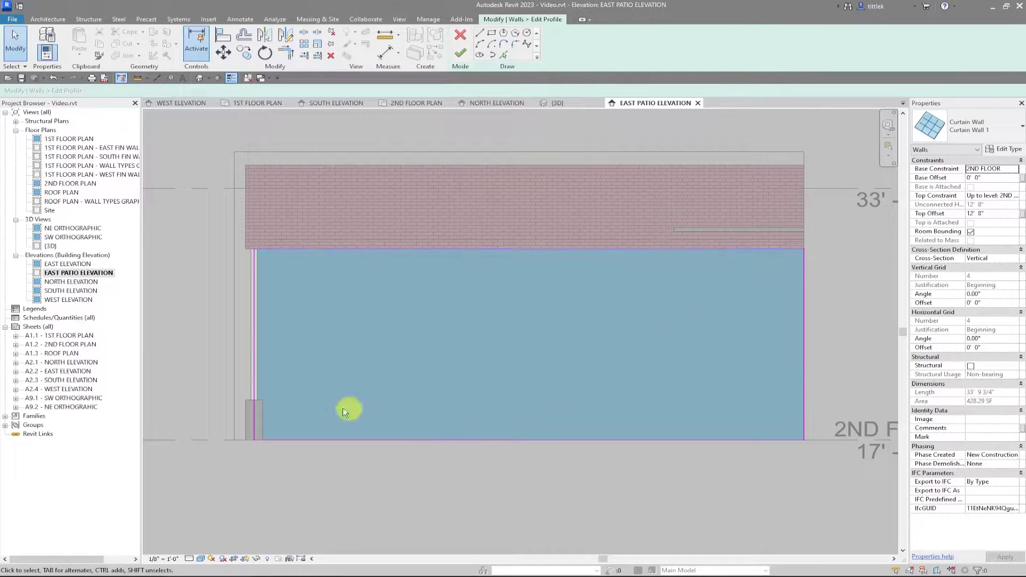
scroll(224, 411, up, 2)
scroll(243, 436, up, 3)
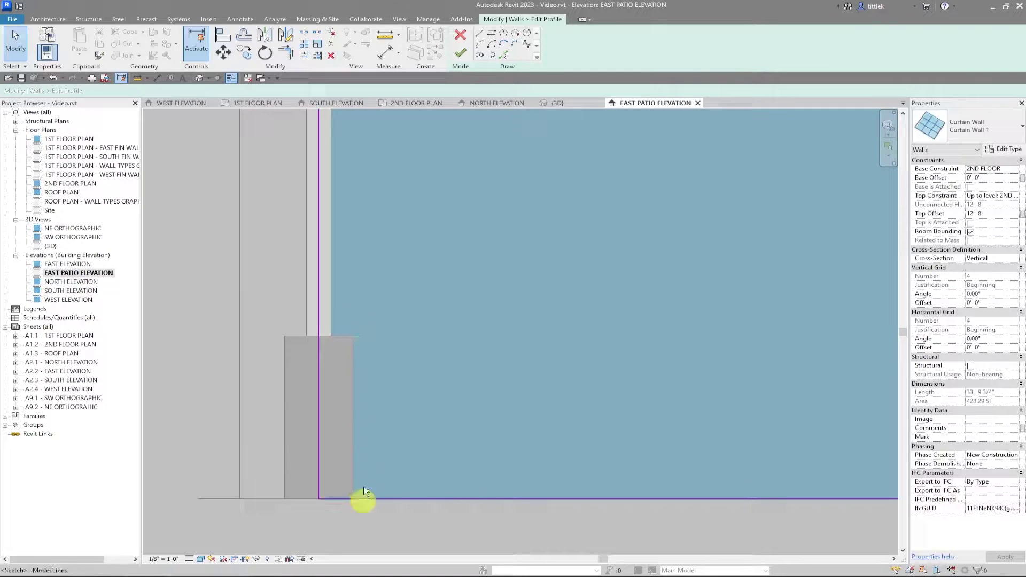
click(505, 56)
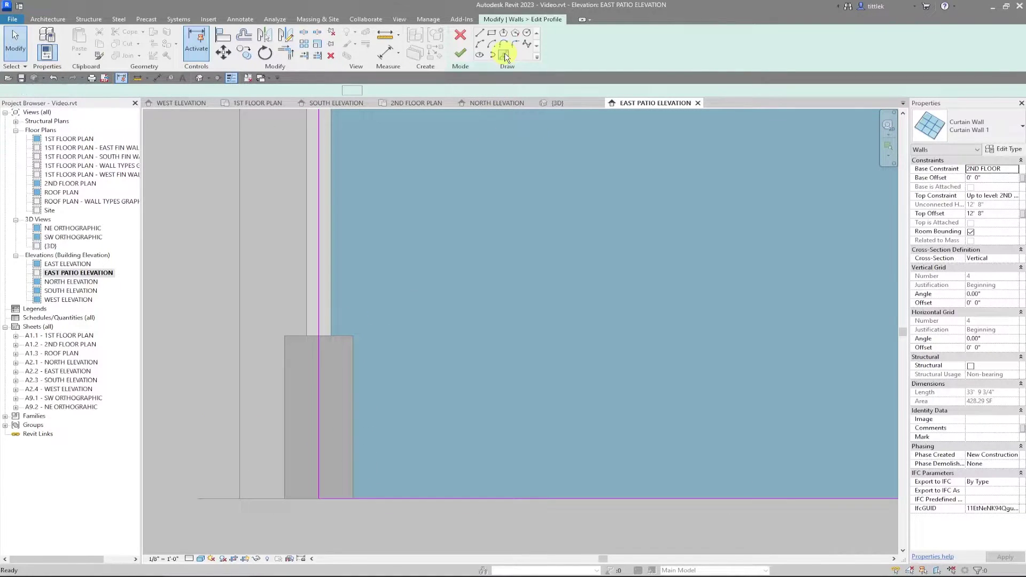
click(350, 435)
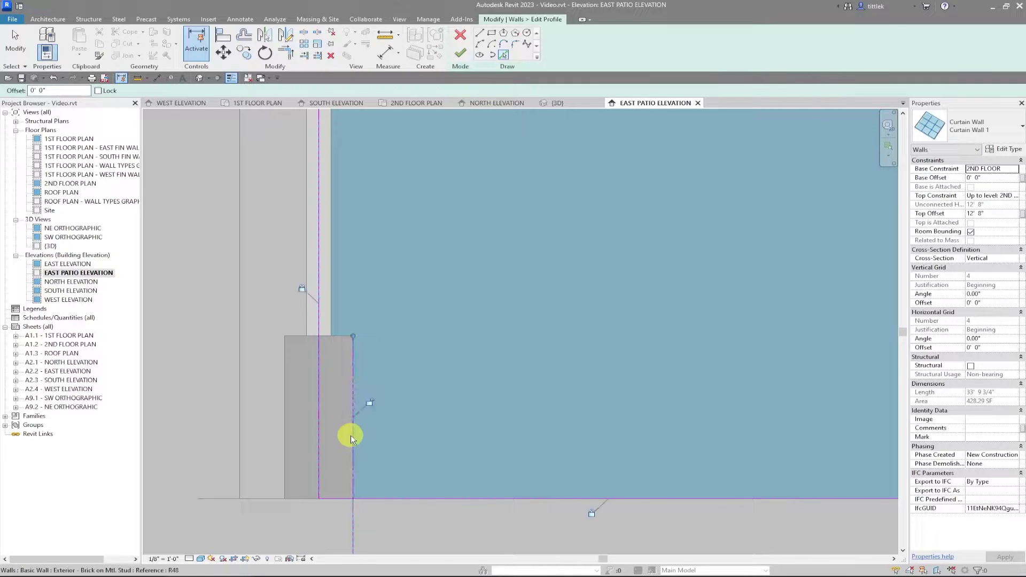
click(369, 403)
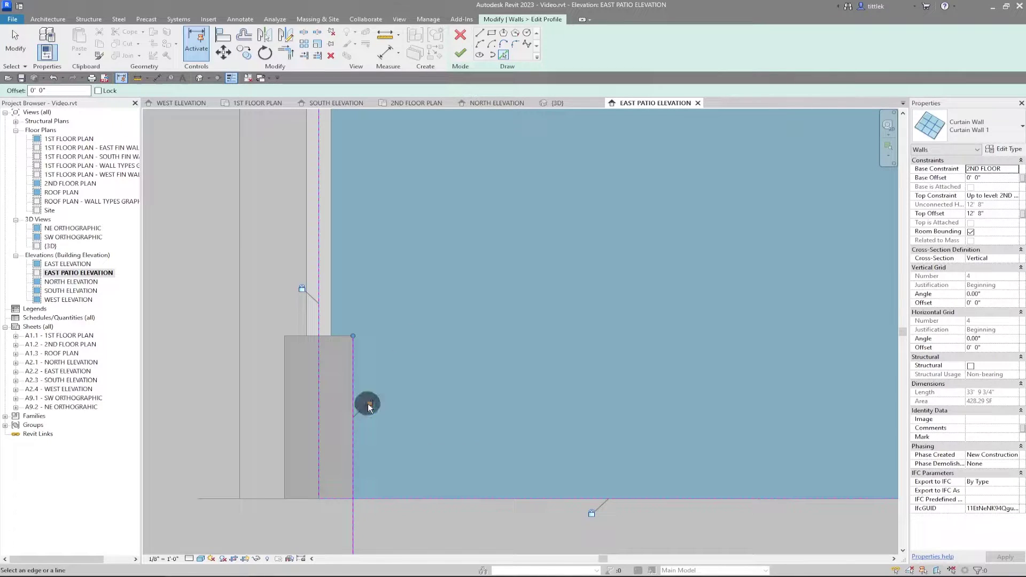
click(338, 337)
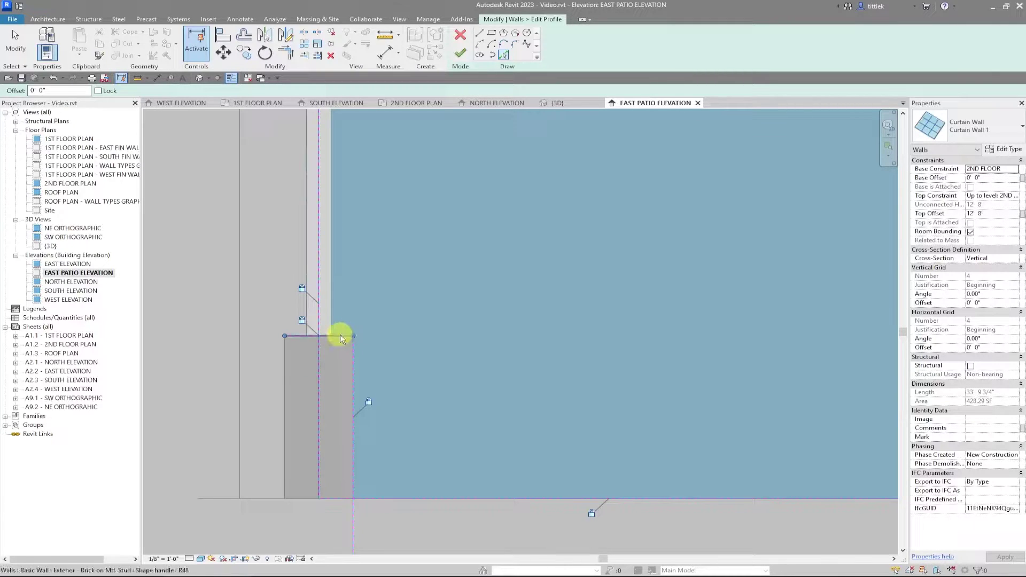
- Trim the profile lines to notch the curtain wall around the low wall, and finish the profile edit
key(t)
key(r)
click(338, 334)
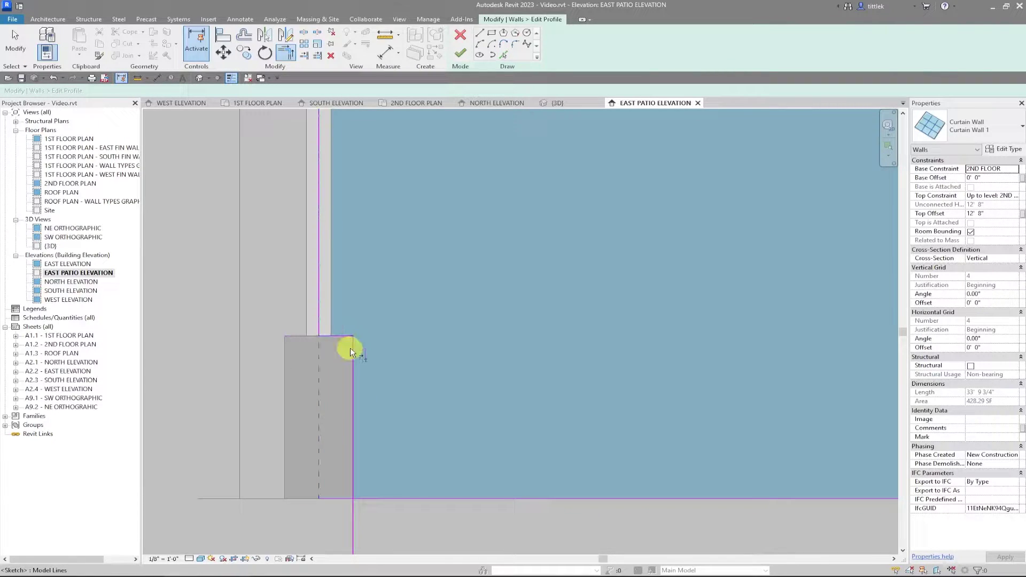
click(354, 474)
click(370, 499)
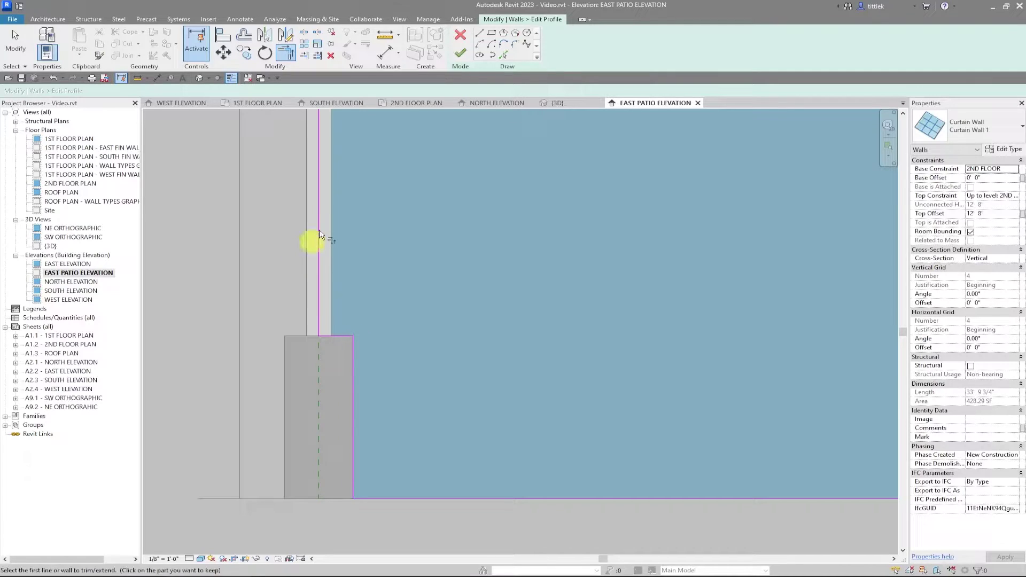
click(459, 53)
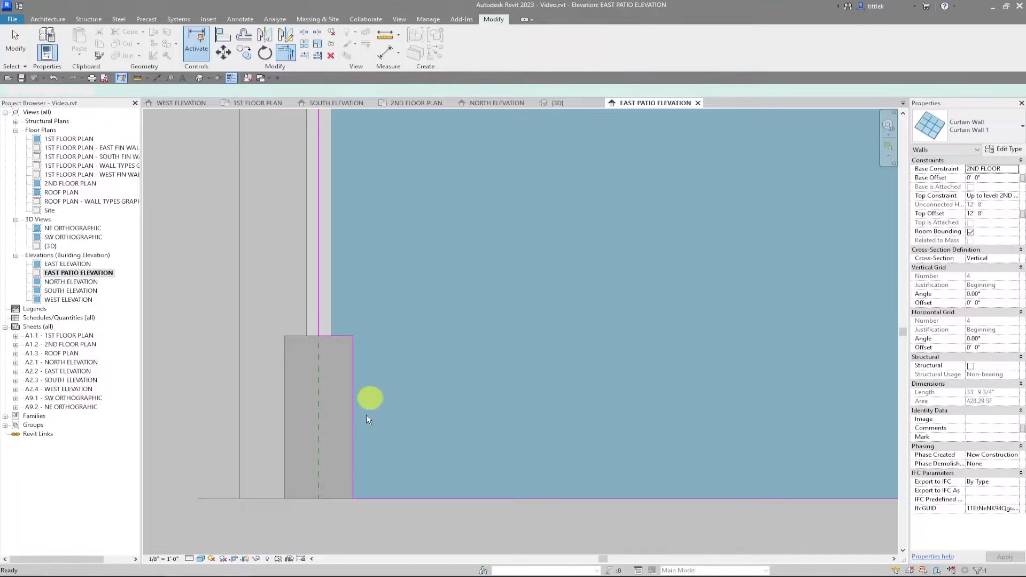
- Place four horizontal curtain grid lines across all segments of the patio curtain wall
scroll(246, 430, down, 5)
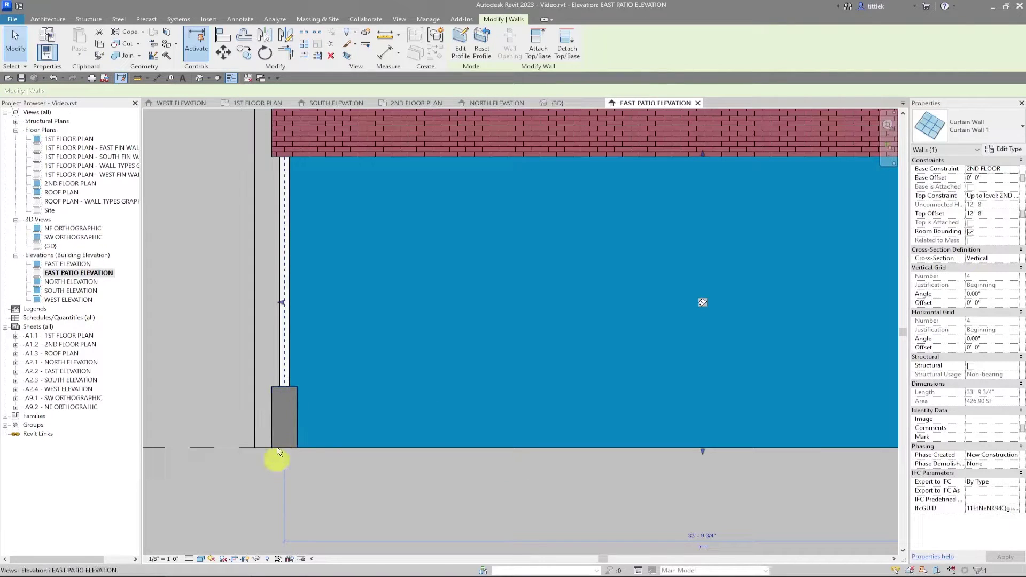
scroll(267, 449, down, 3)
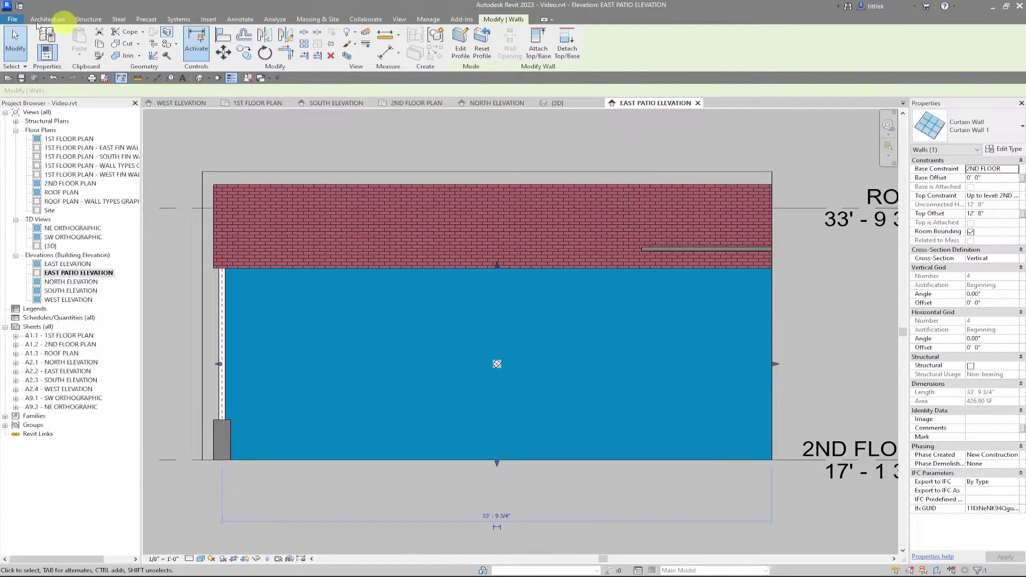
click(45, 20)
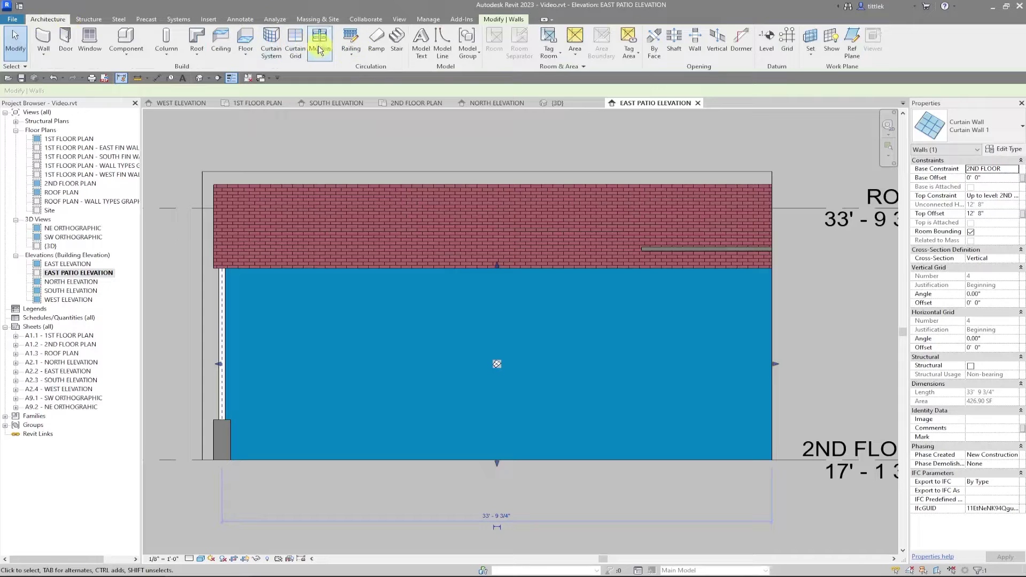
click(303, 44)
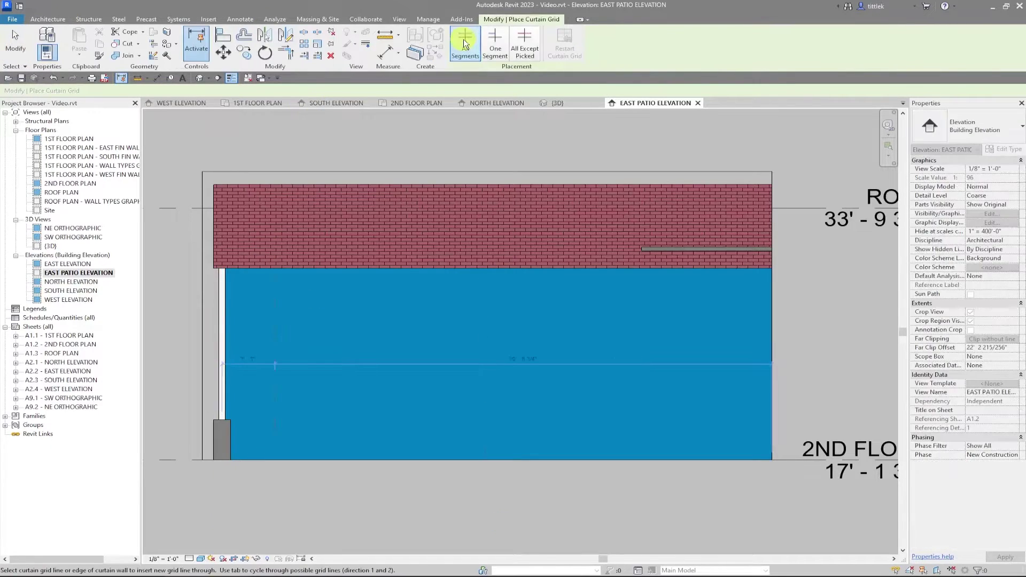
click(229, 306)
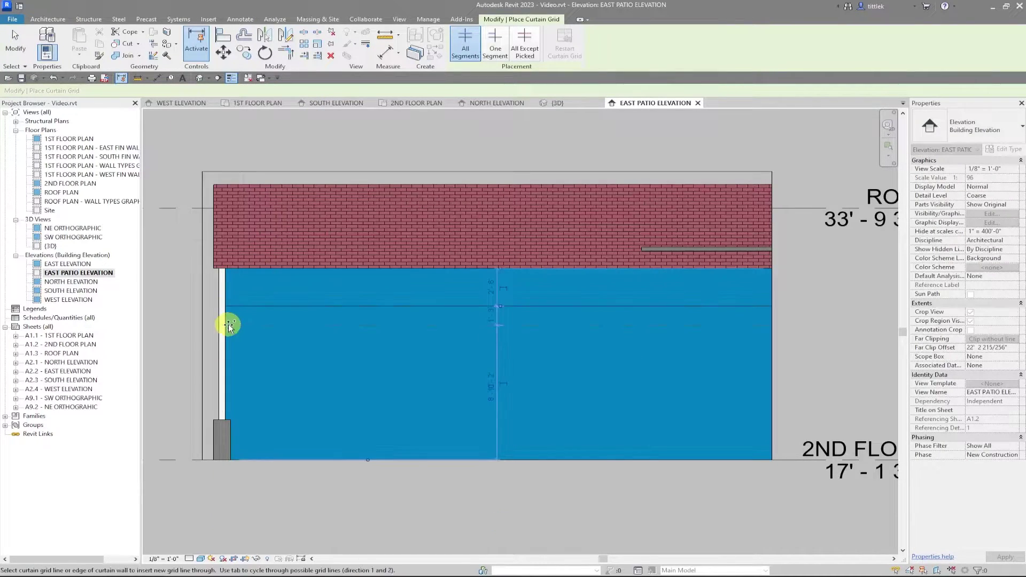
click(229, 332)
click(229, 361)
click(225, 392)
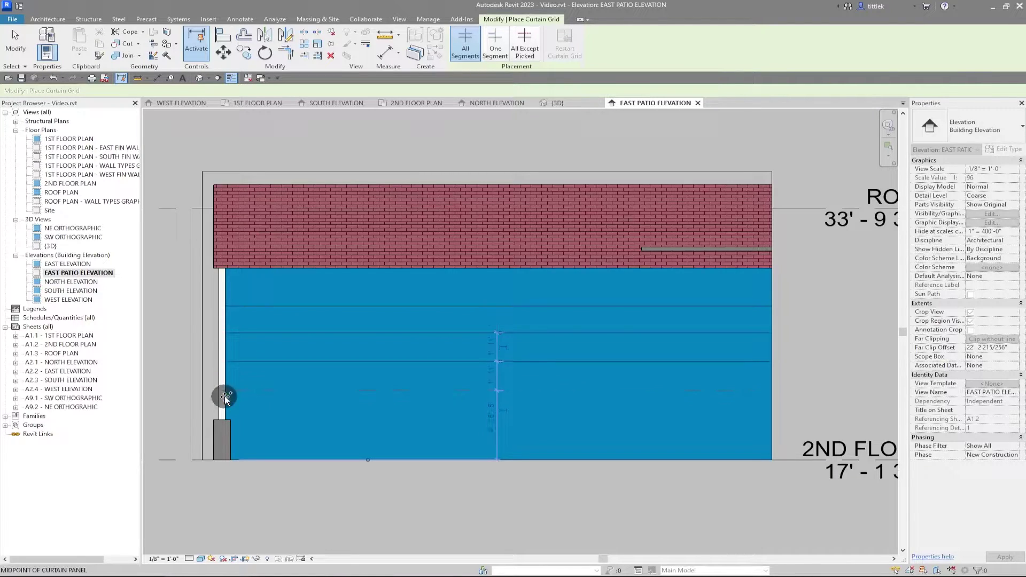
- Place five vertical curtain grid lines across all segments along the patio curtain wall's length
click(294, 268)
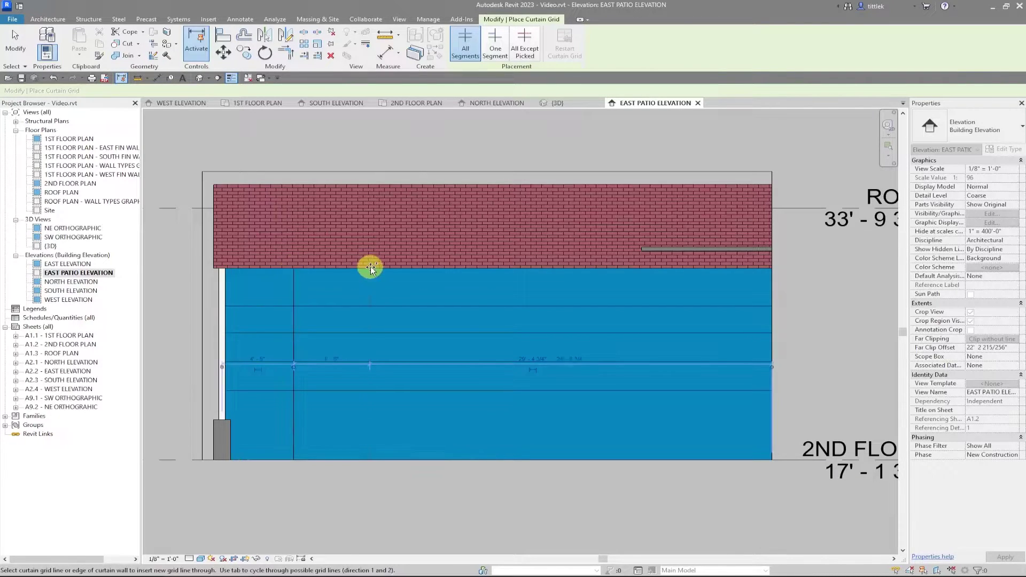
click(406, 267)
click(553, 269)
click(678, 271)
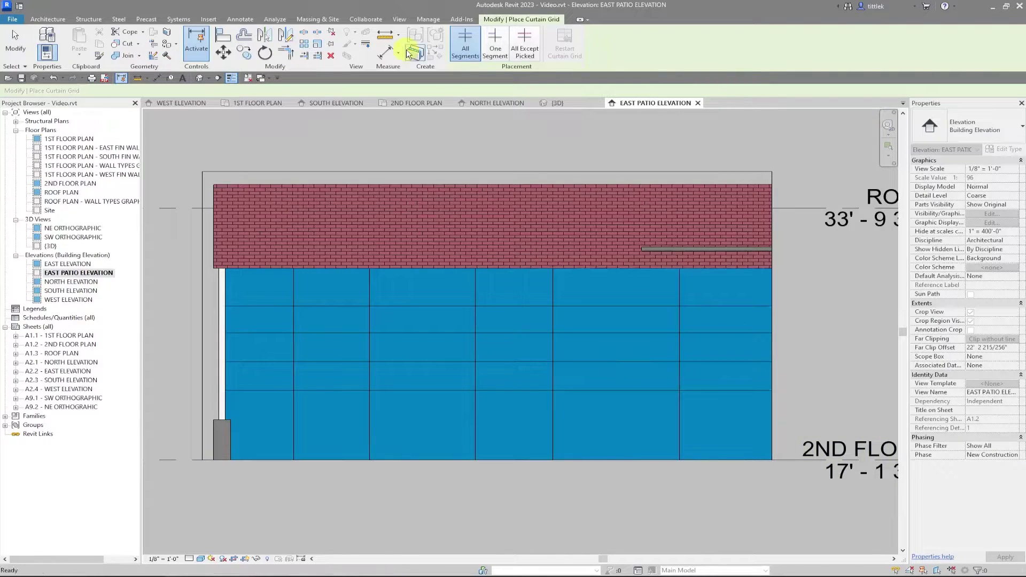
key(Escape)
- Place an aligned dimension string below the wall, from the corner mullion through the five vertical grid lines to the wall's far end
click(157, 78)
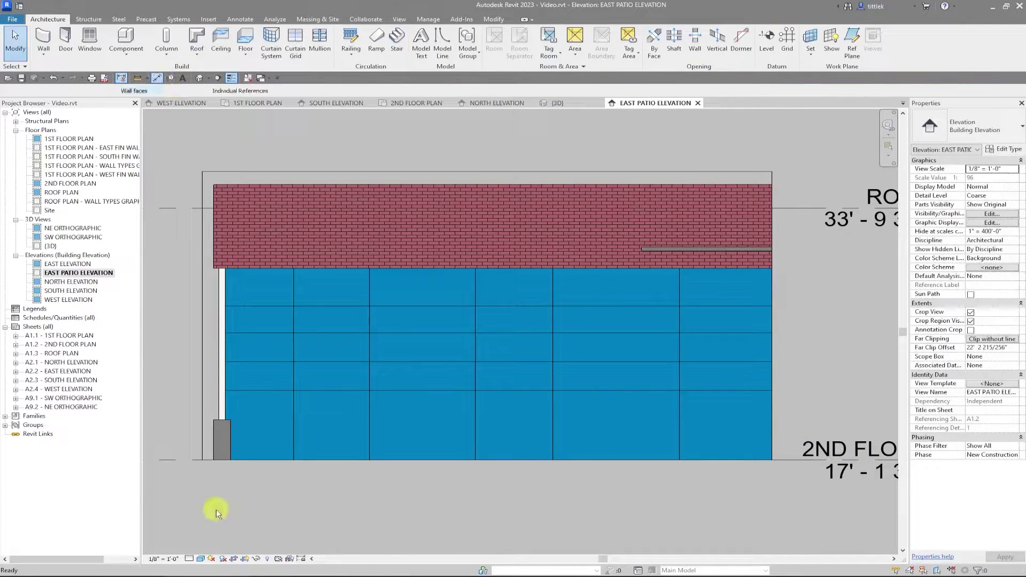
click(217, 403)
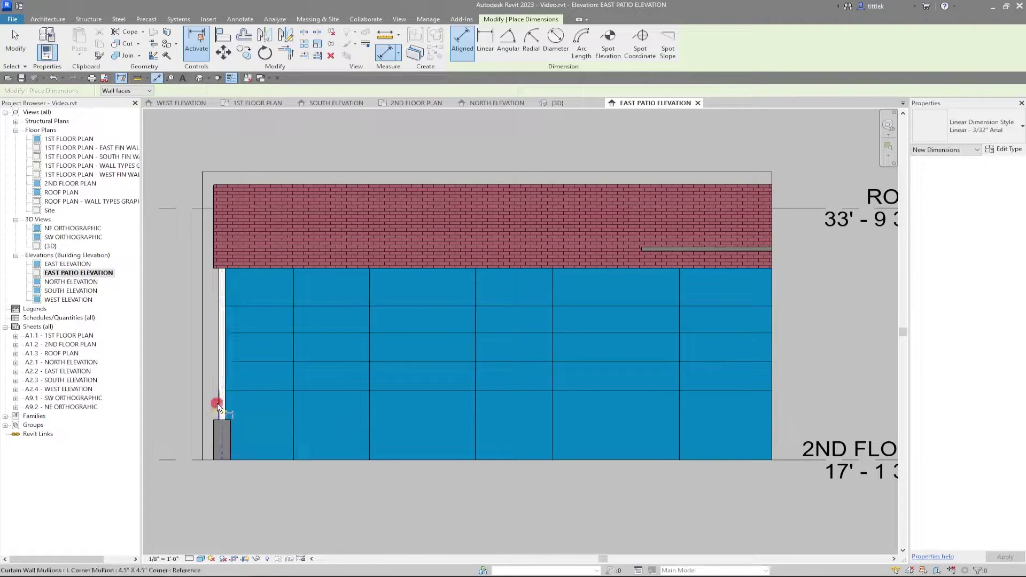
click(369, 414)
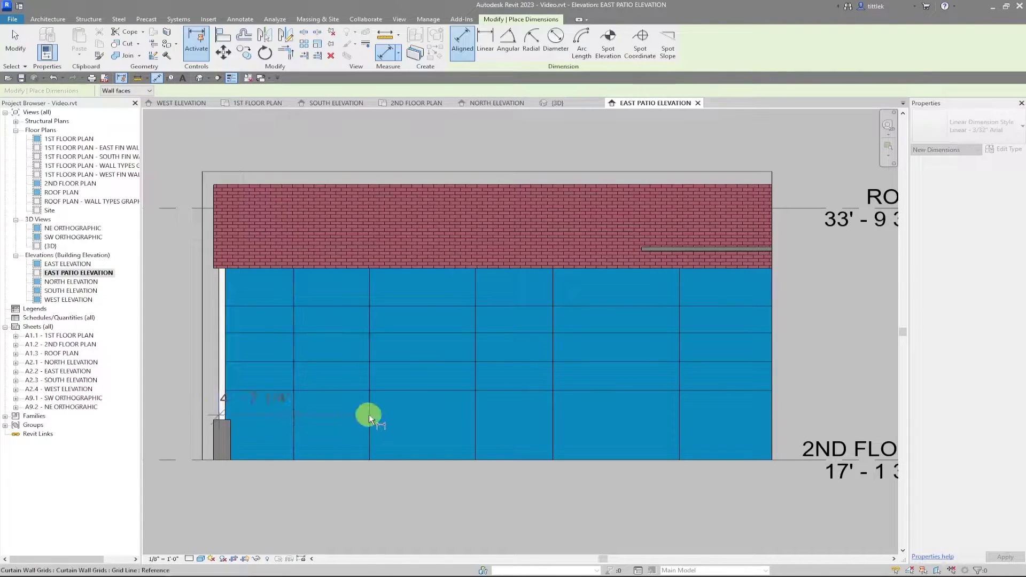
click(473, 413)
click(550, 414)
click(681, 411)
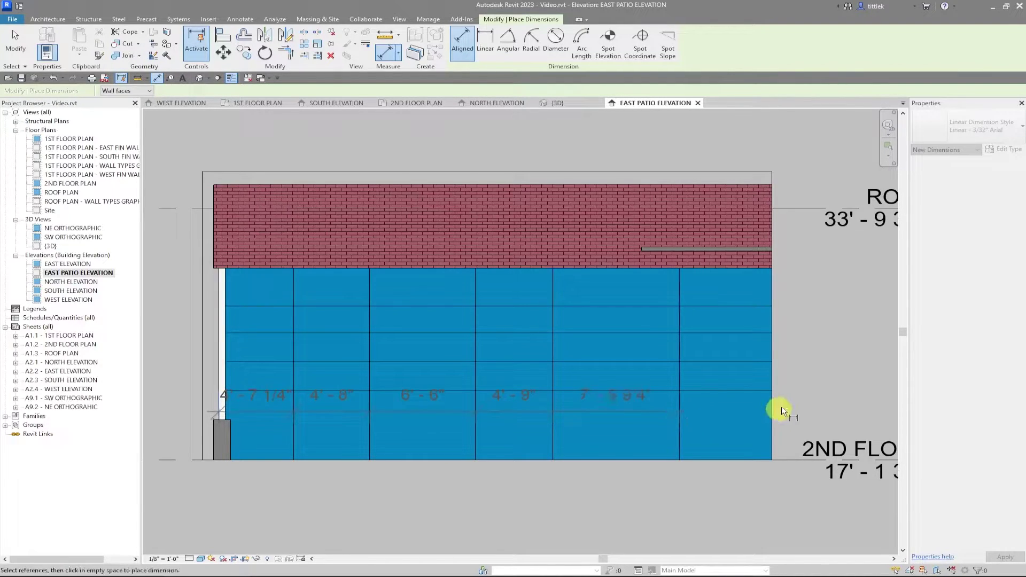
click(772, 414)
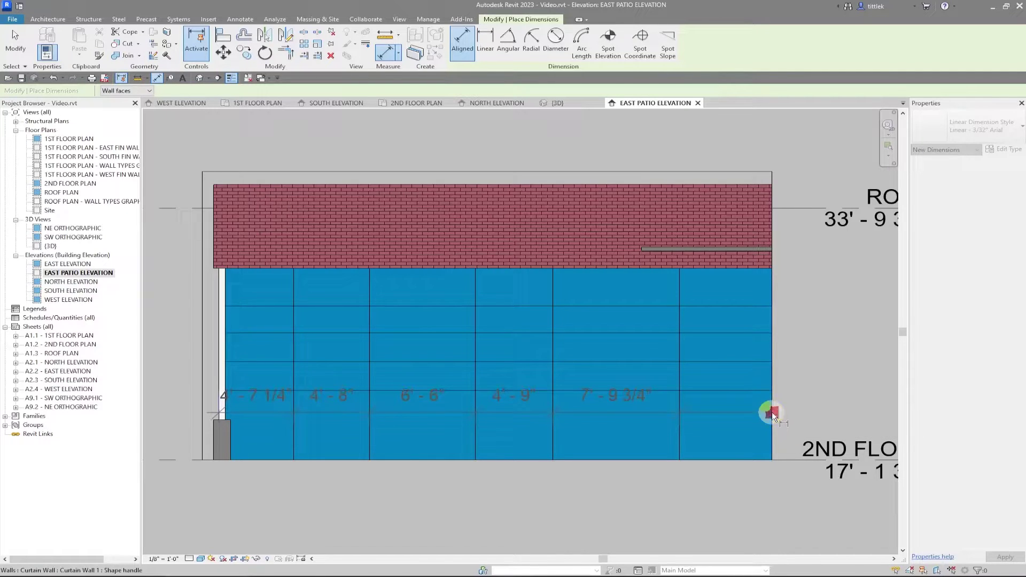
click(763, 517)
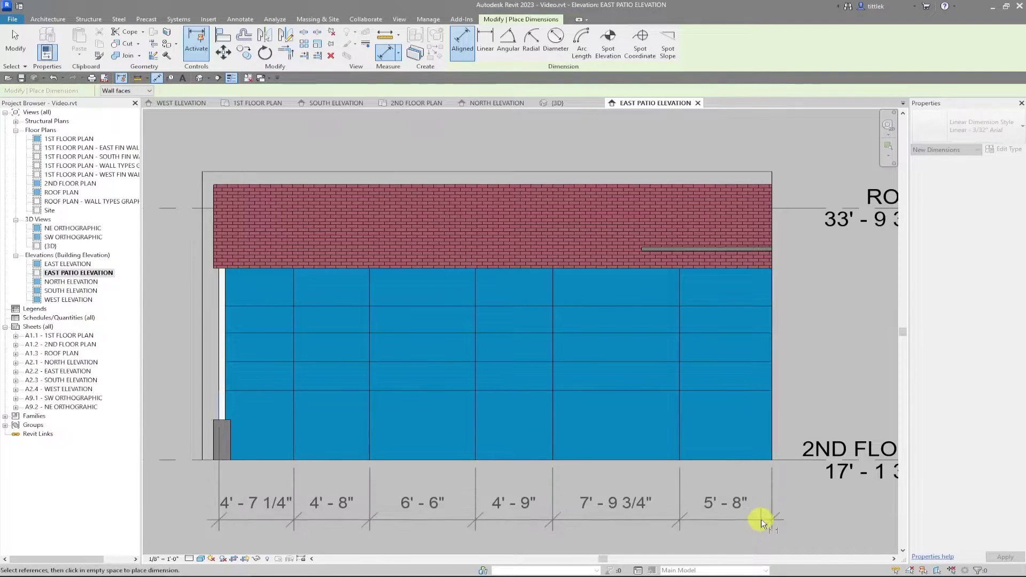
- Move the dimension's first witness line from the mullion face to the curtain wall's end, and set all segments equal (EQ)
click(496, 458)
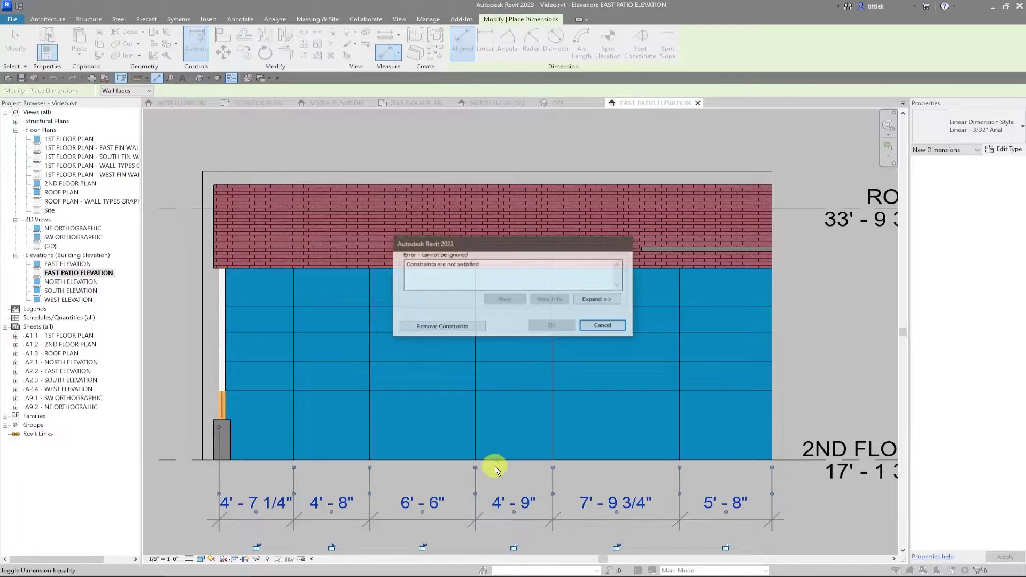
click(464, 327)
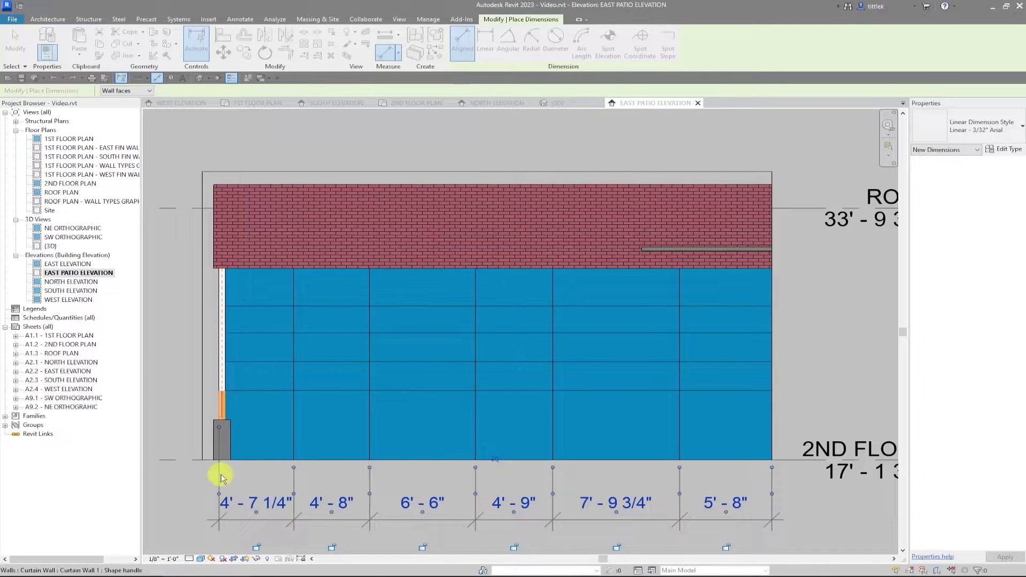
drag(219, 492, 224, 413)
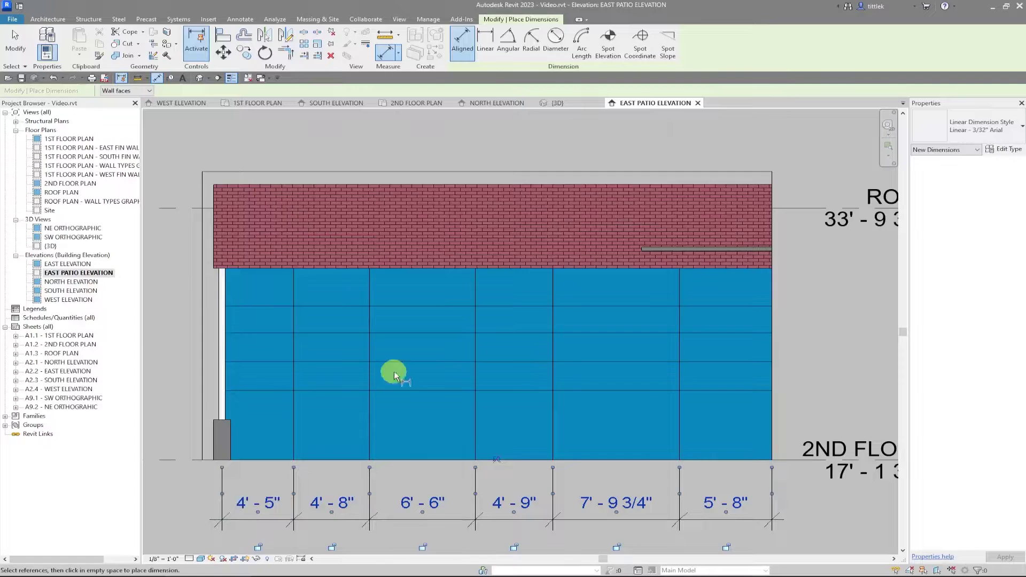
scroll(394, 422, down, 2)
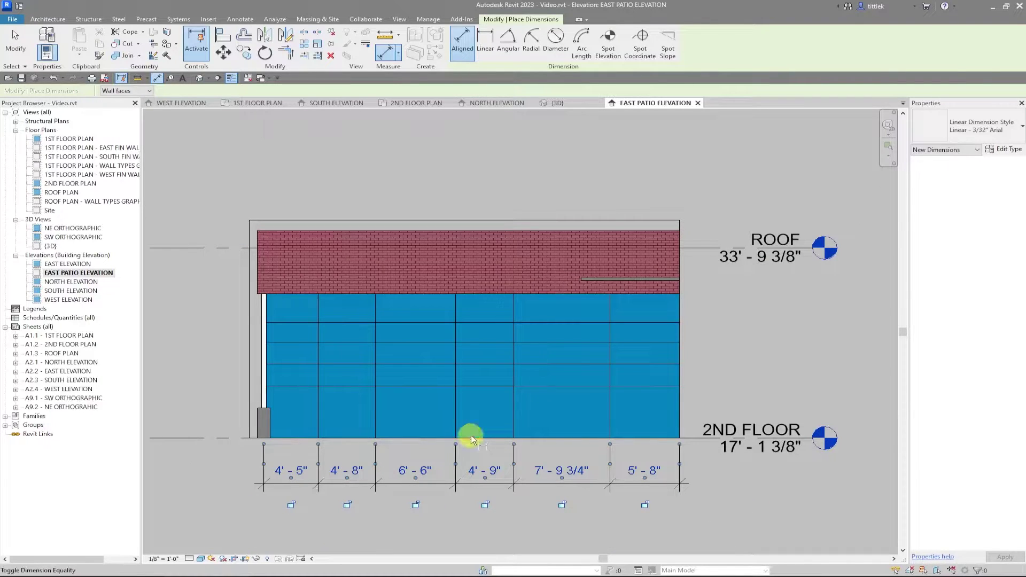
click(470, 434)
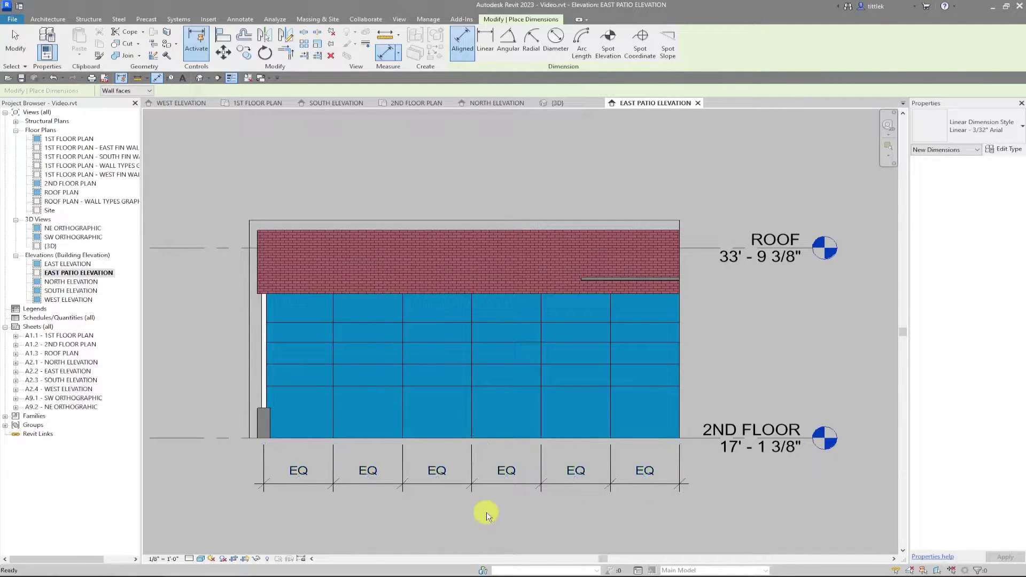
- Delete the EQ dimension string below the patio curtain wall and unconstrain the vertical grid lines
click(466, 484)
click(466, 484)
key(Delete)
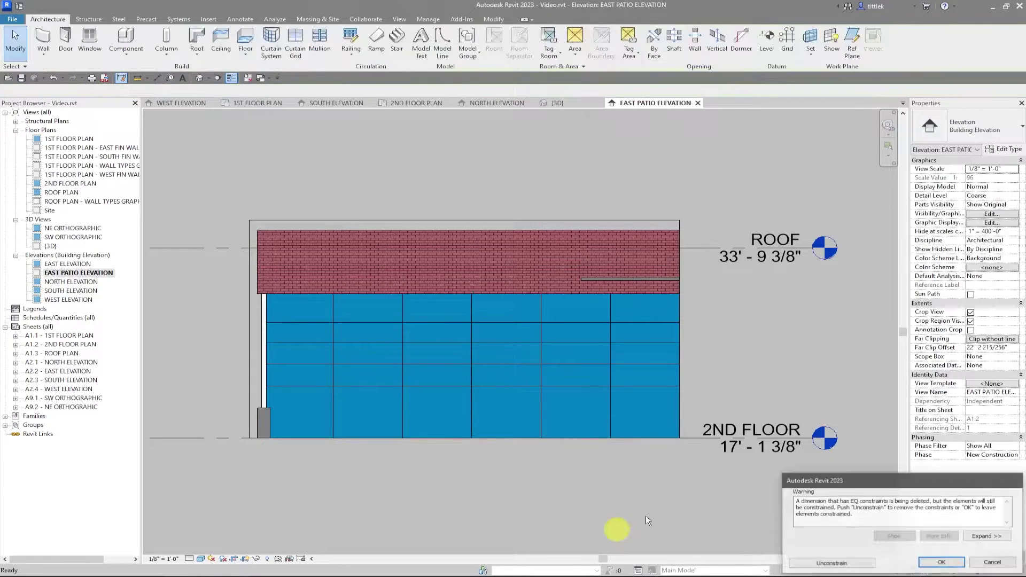
click(866, 563)
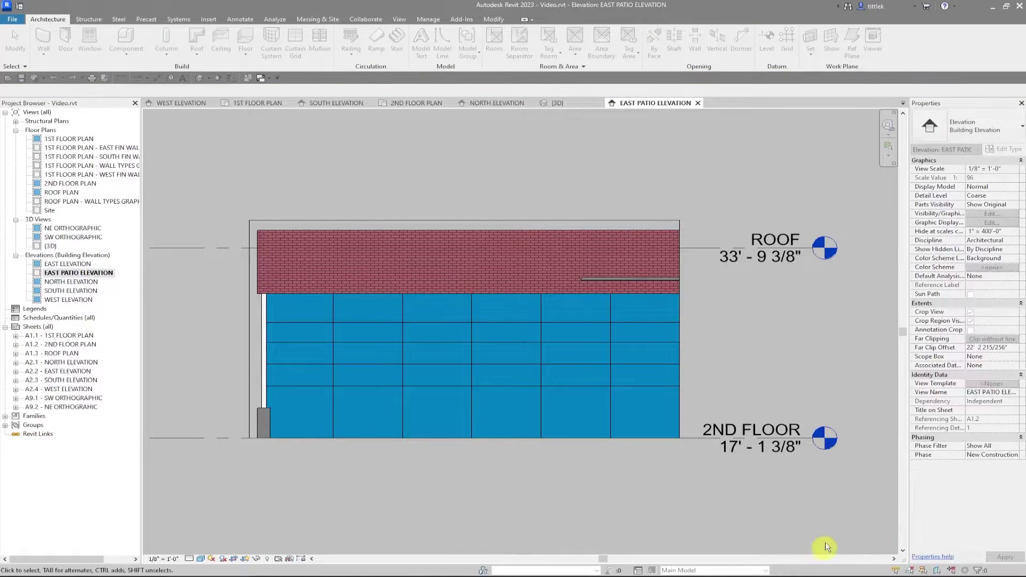
- In the 3D view, align the upper three horizontal grid lines of the patio curtain wall with the south curtain wall's horizontal grids
scroll(417, 249, up, 3)
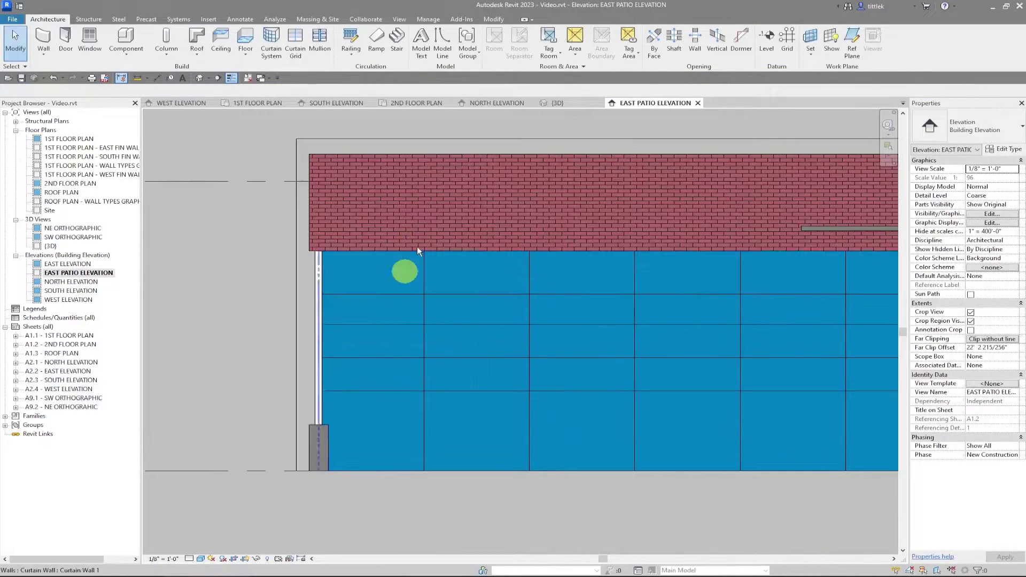
click(569, 104)
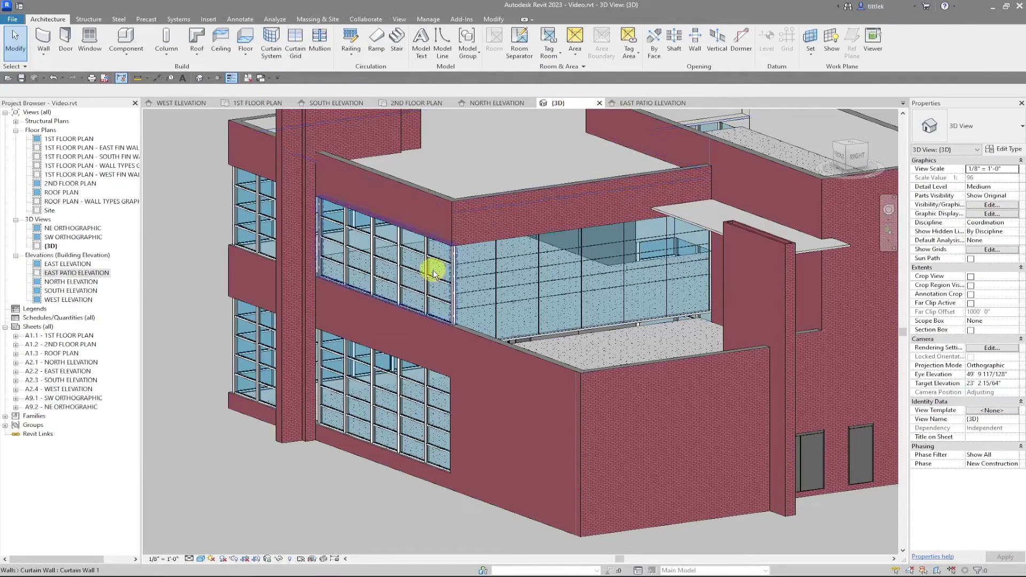
scroll(457, 264, up, 4)
scroll(456, 264, up, 3)
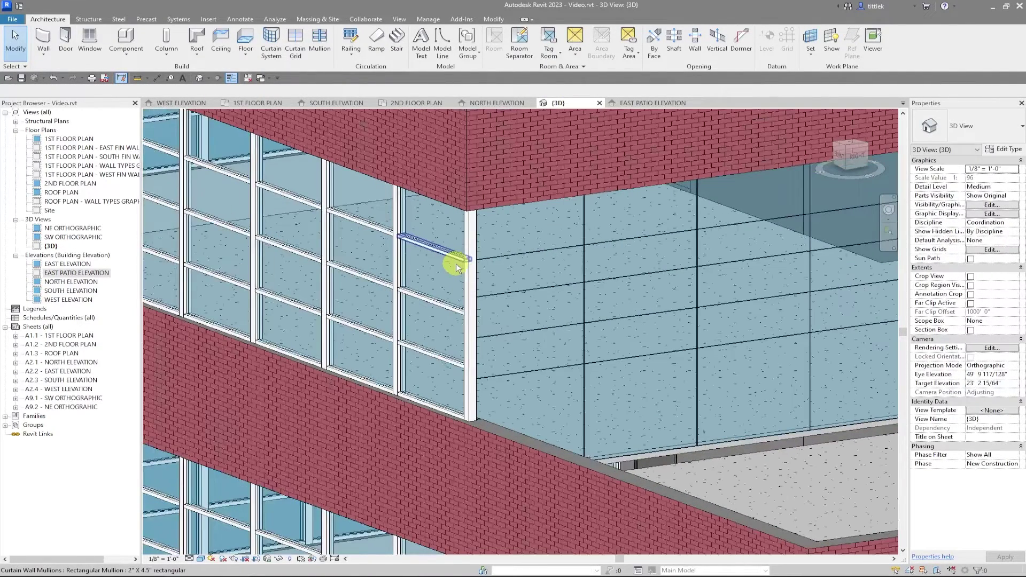
key(a)
key(l)
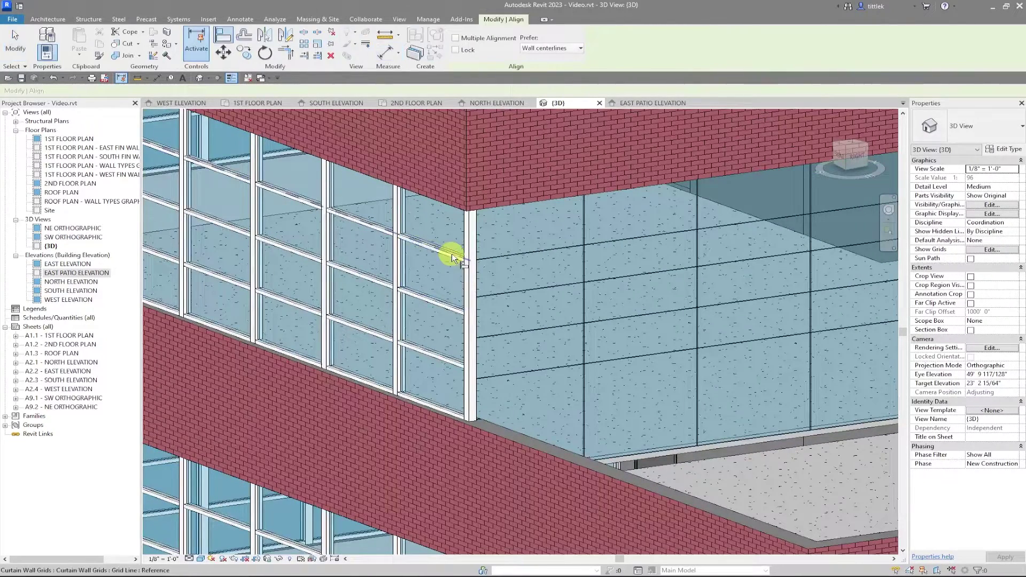
click(506, 257)
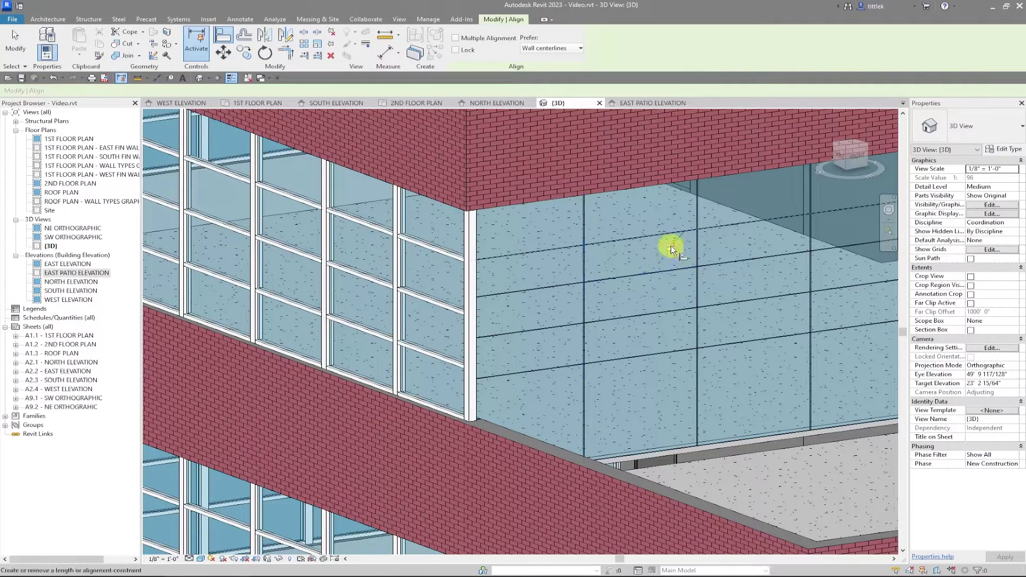
click(518, 292)
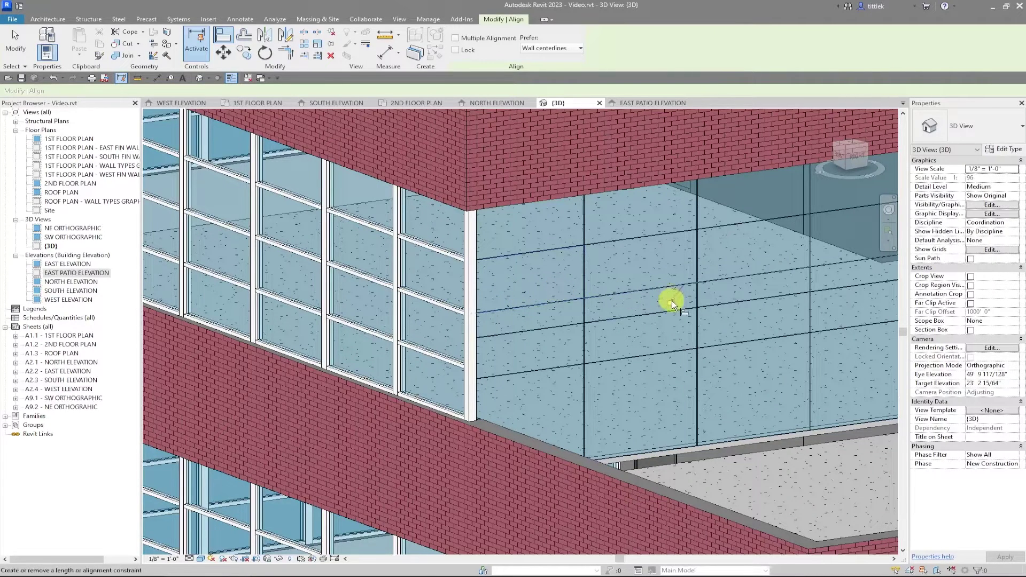
click(535, 330)
click(672, 356)
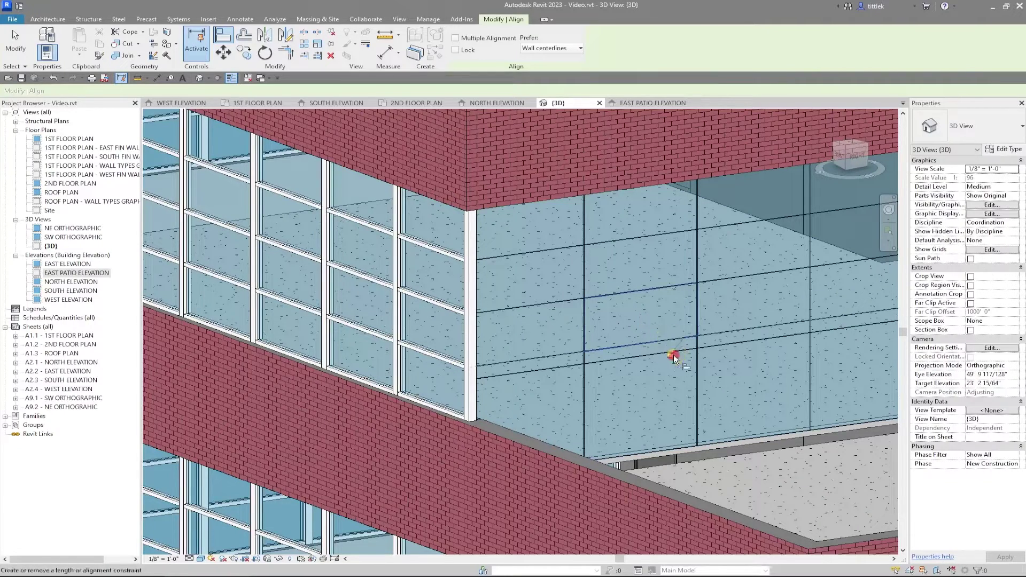
- Align the lowest horizontal grid line with the top of the brick wall at the corner, deleting the conflicting corner mullion elements
scroll(467, 432, up, 3)
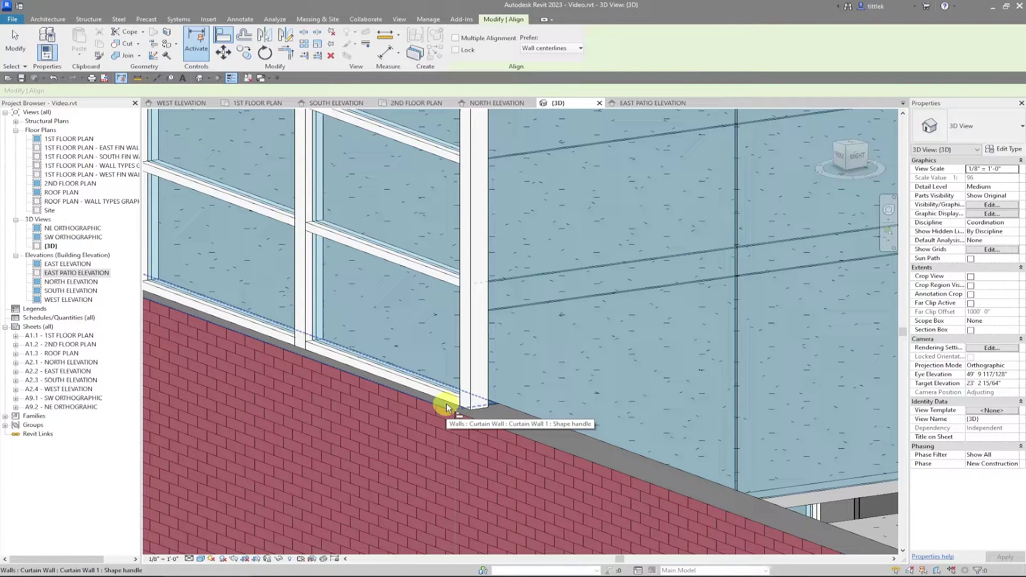
scroll(280, 368, down, 3)
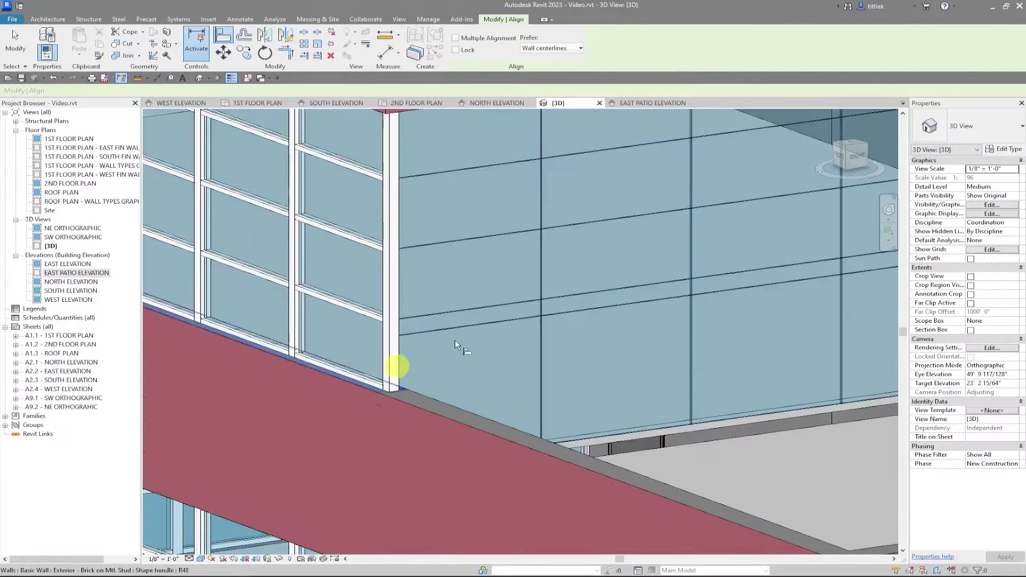
click(470, 326)
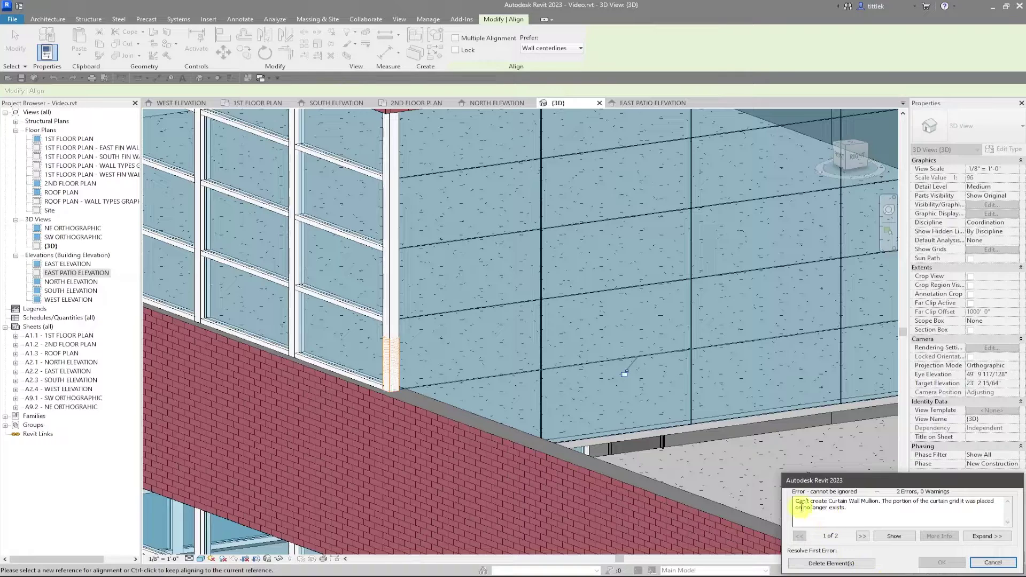
click(840, 567)
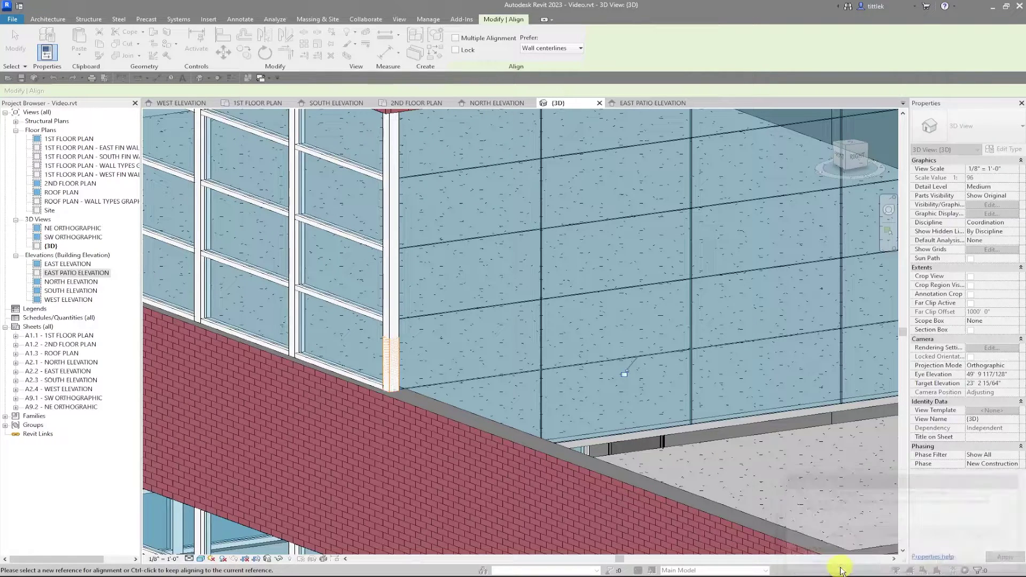
click(384, 352)
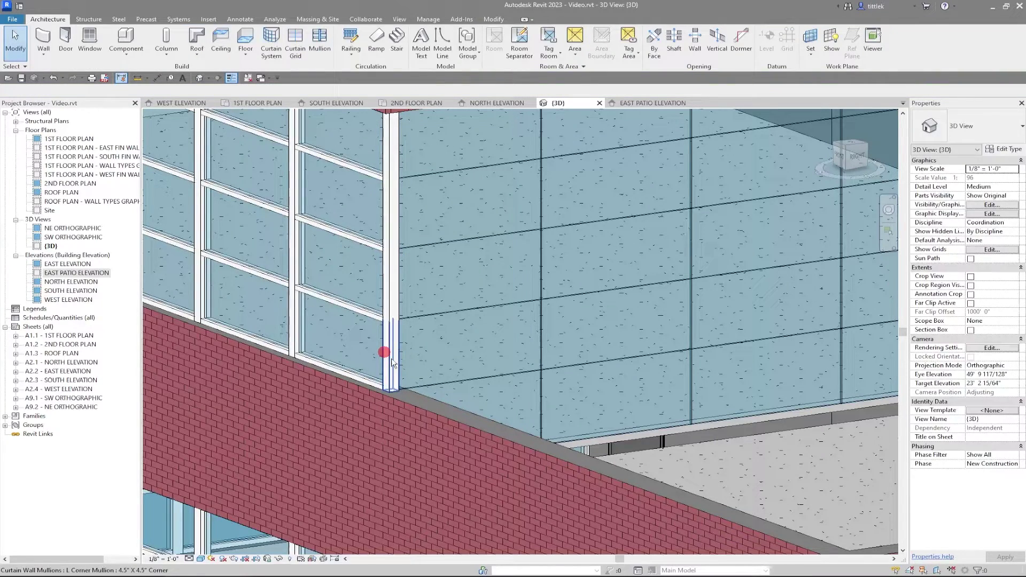
click(392, 361)
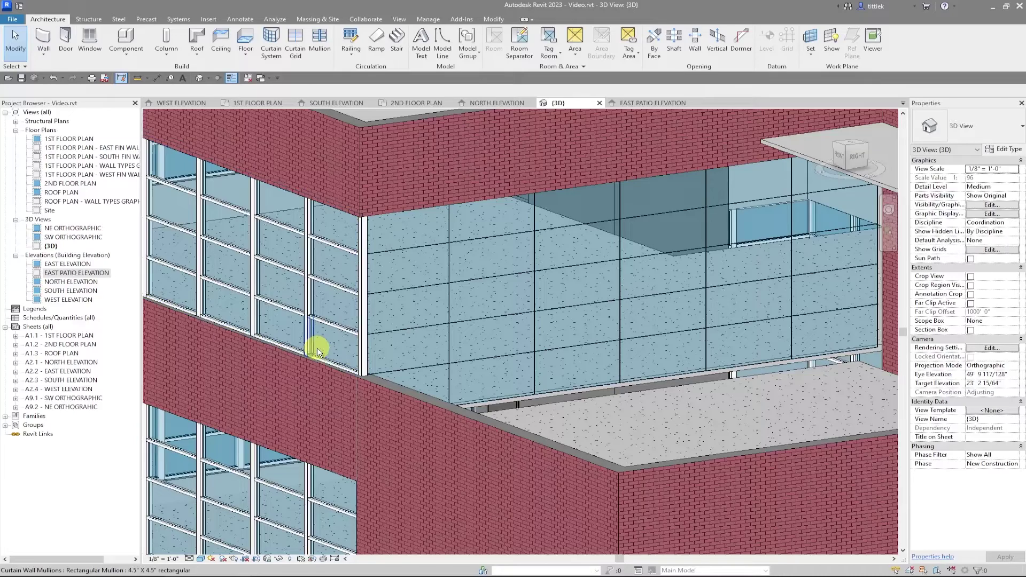
- In the East Patio Elevation, place an aligned dimension string from the curtain wall's top through the four horizontal grid lines and set it to EQ
scroll(317, 349, down, 1)
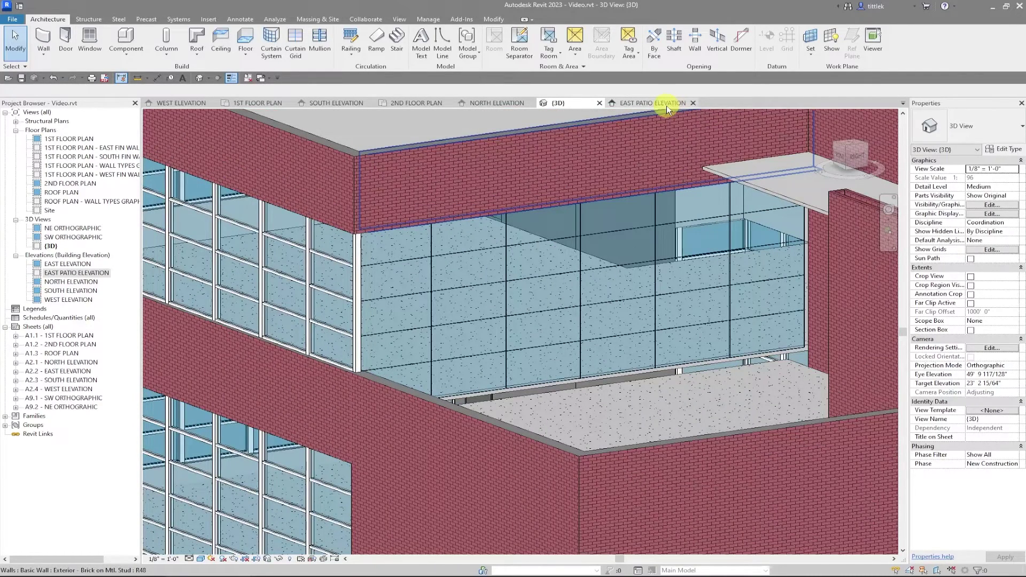
click(665, 104)
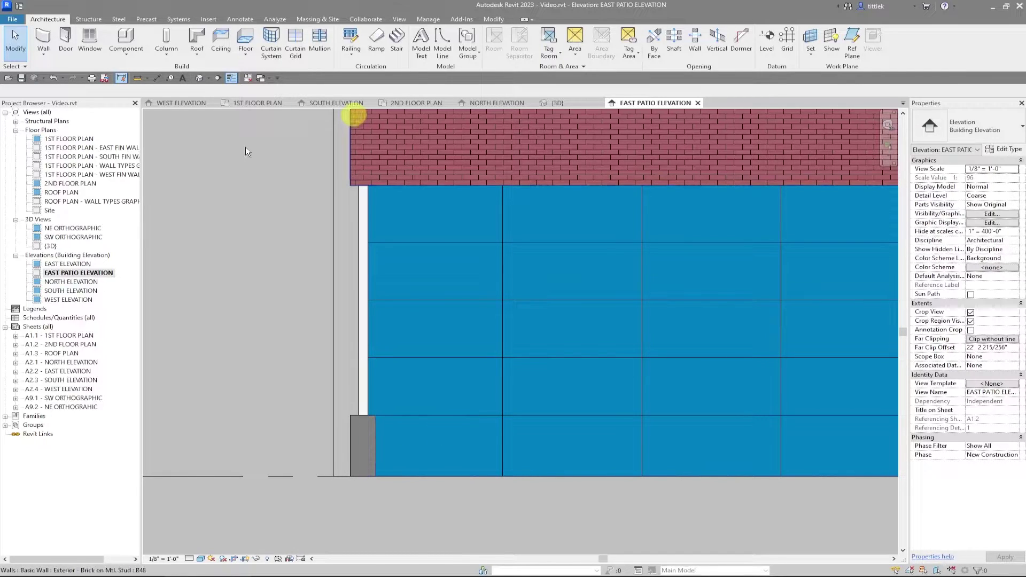
click(158, 78)
click(400, 243)
click(404, 300)
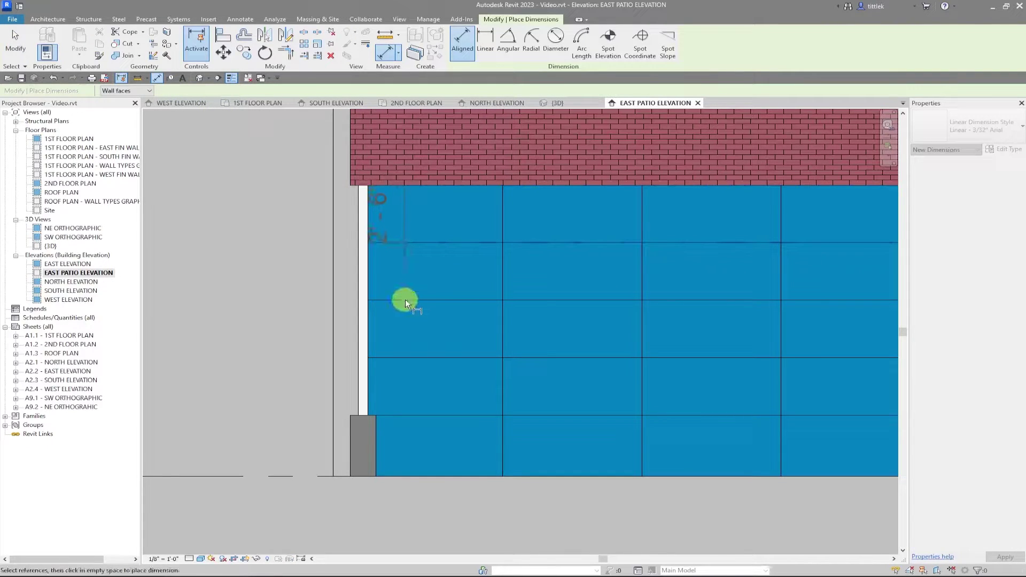
click(422, 358)
click(431, 414)
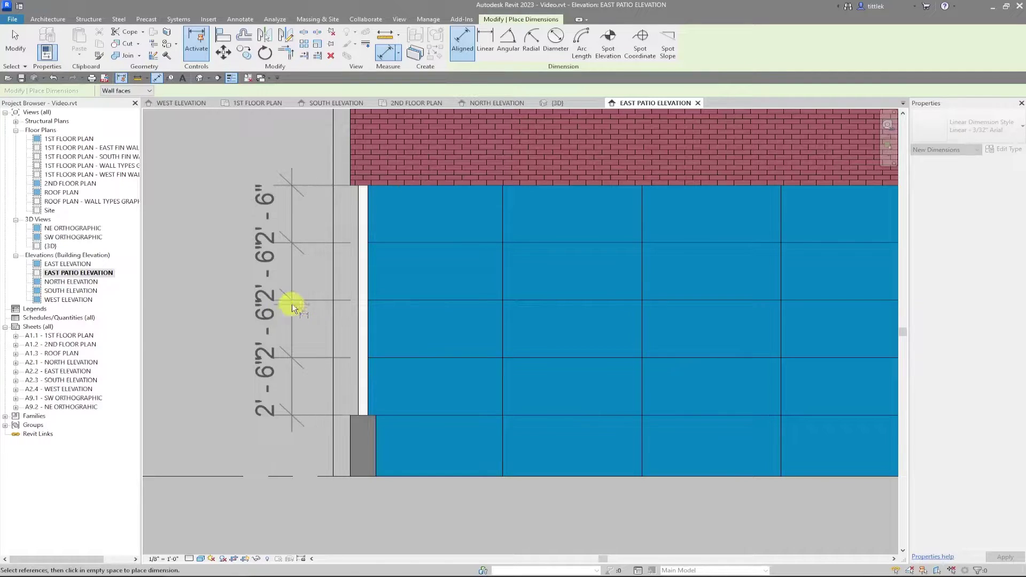
click(292, 304)
click(389, 302)
scroll(422, 284, down, 1)
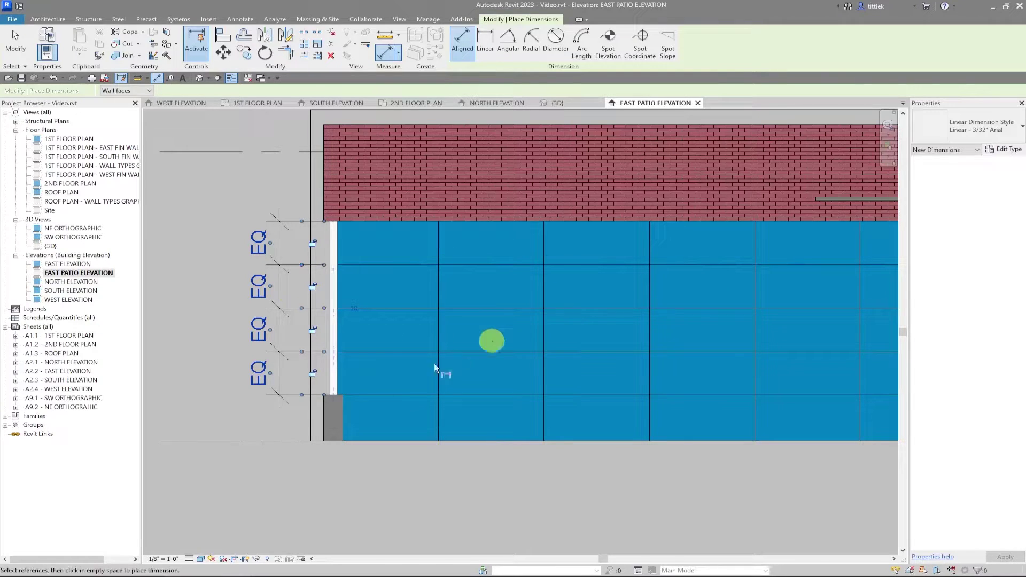
- Dimension the bottom panel row from the lowest grid line to the curtain wall's base, in line with the EQ string
middle_drag(314, 469, 410, 474)
scroll(411, 474, up, 1)
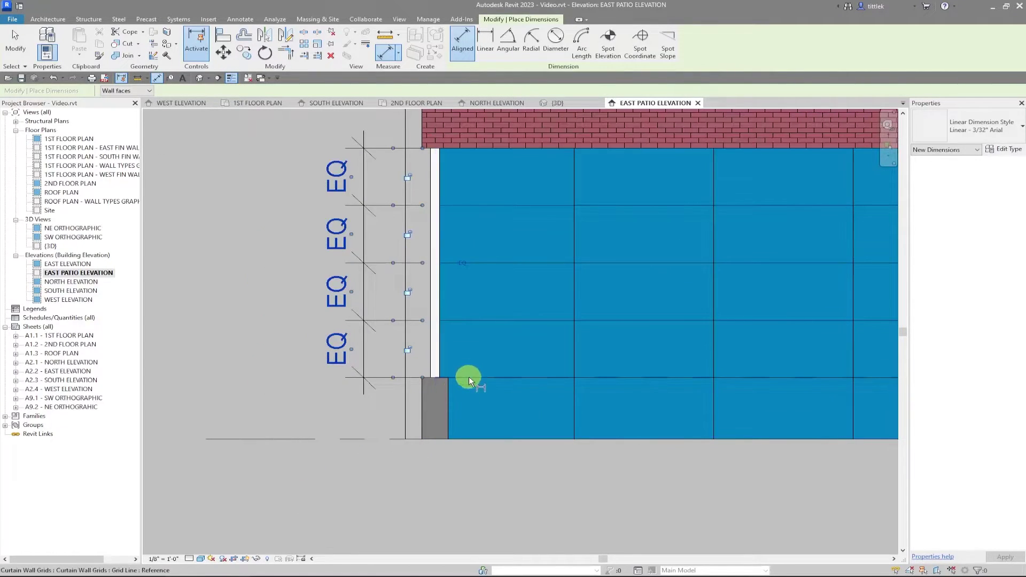
click(468, 378)
click(459, 445)
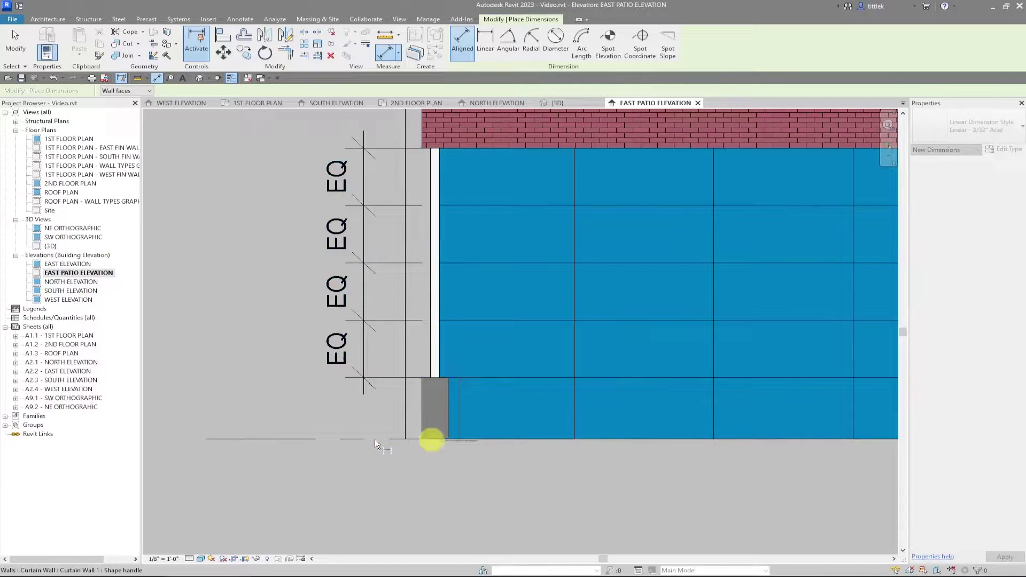
click(361, 387)
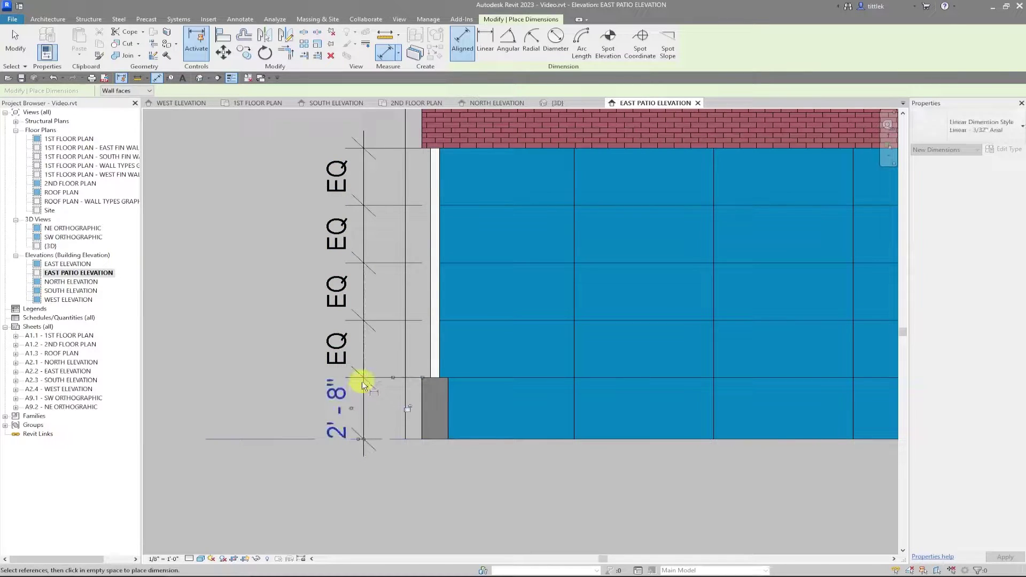
scroll(303, 438, down, 2)
middle_drag(640, 394, 510, 389)
key(Escape)
key(Escape)
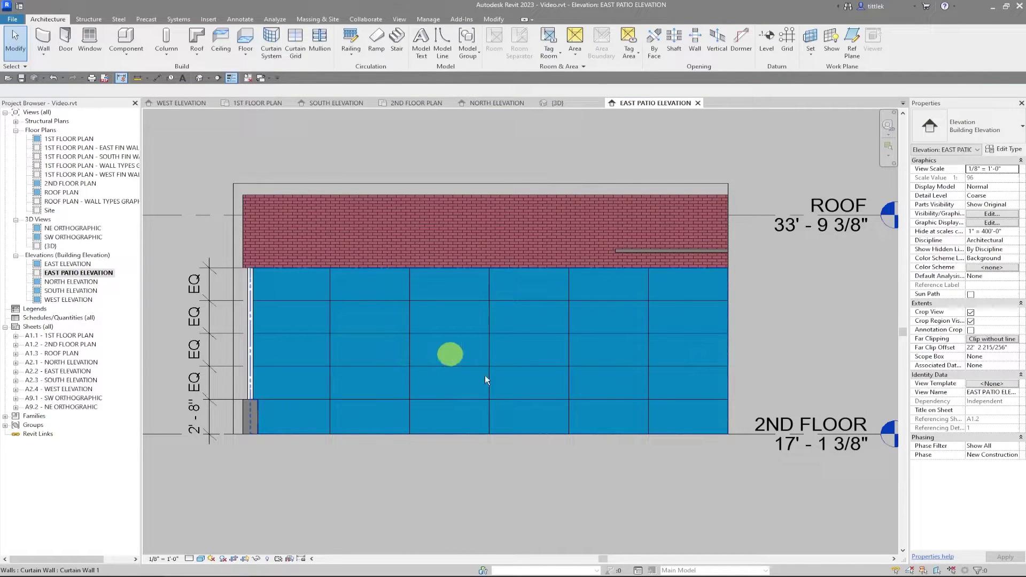
- Place 4.5" X 4.5" rectangular mullions on the five vertical grid lines and the curtain wall's far end
click(319, 40)
click(996, 135)
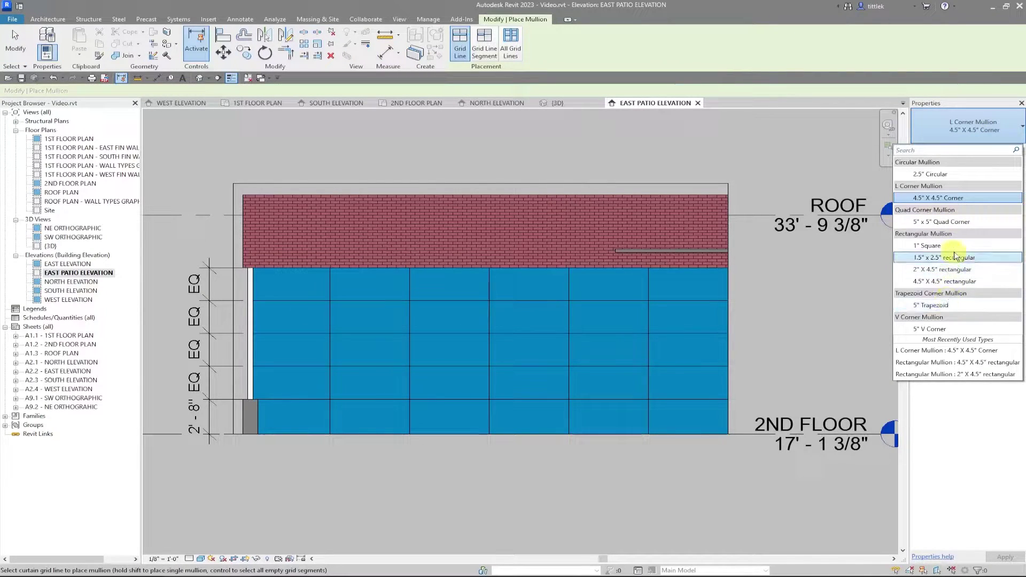
click(952, 282)
click(331, 293)
click(412, 289)
click(489, 287)
click(567, 283)
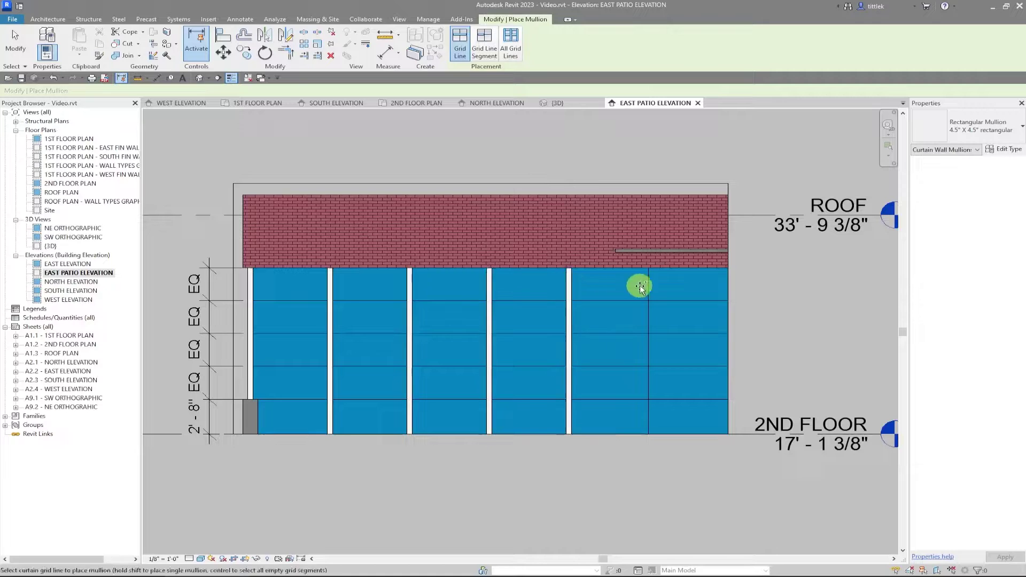
click(650, 283)
click(728, 283)
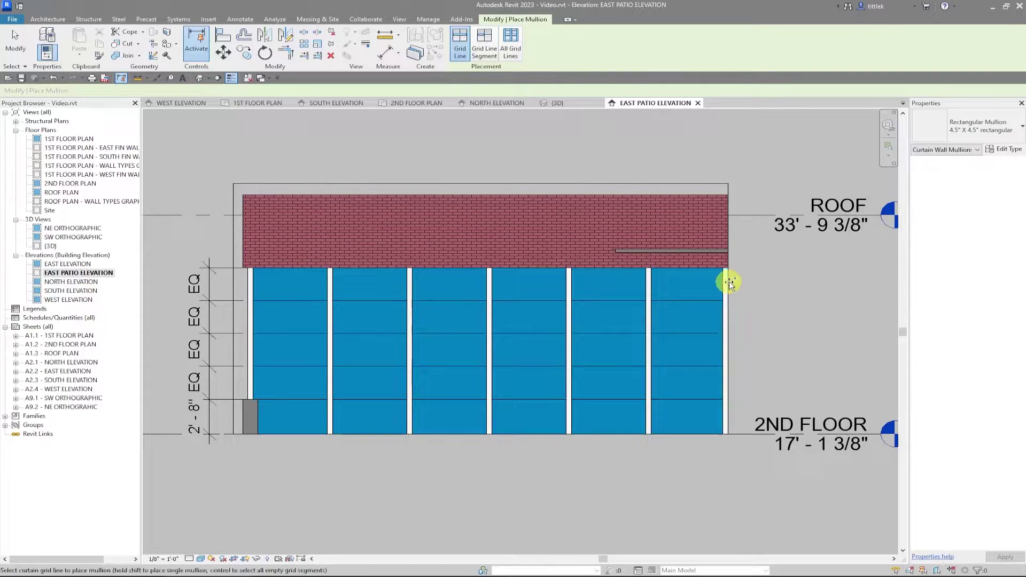
- Place 2" X 4.5" rectangular mullions on the upper three horizontal grid lines and along the curtain wall's base
click(994, 127)
click(950, 271)
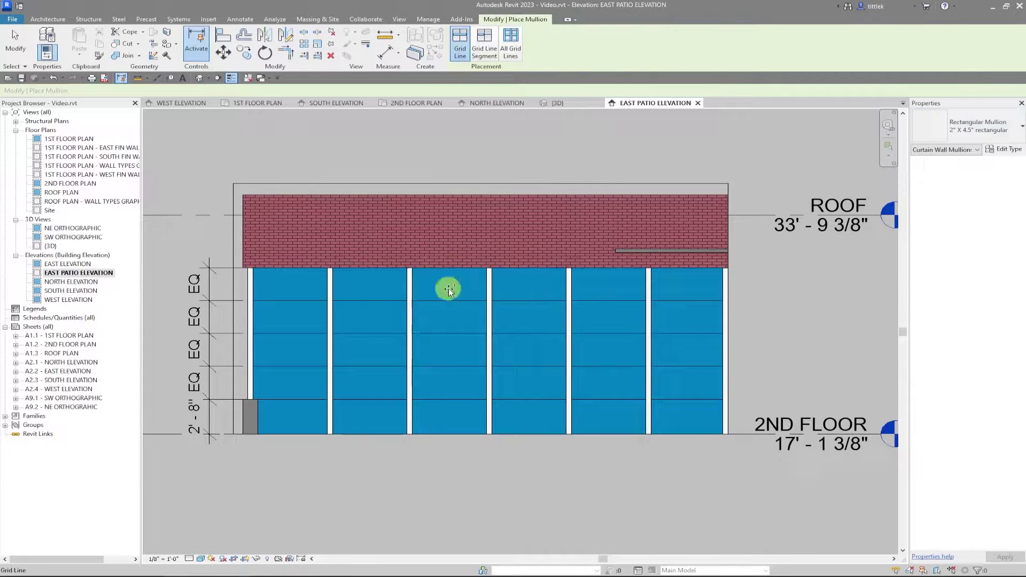
click(446, 302)
click(444, 334)
click(436, 366)
click(439, 435)
click(758, 352)
- Place a 2" X 4.5" mullion on only the lowest horizontal grid line's segment in the bay beside the low wall
click(485, 52)
scroll(235, 428, up, 5)
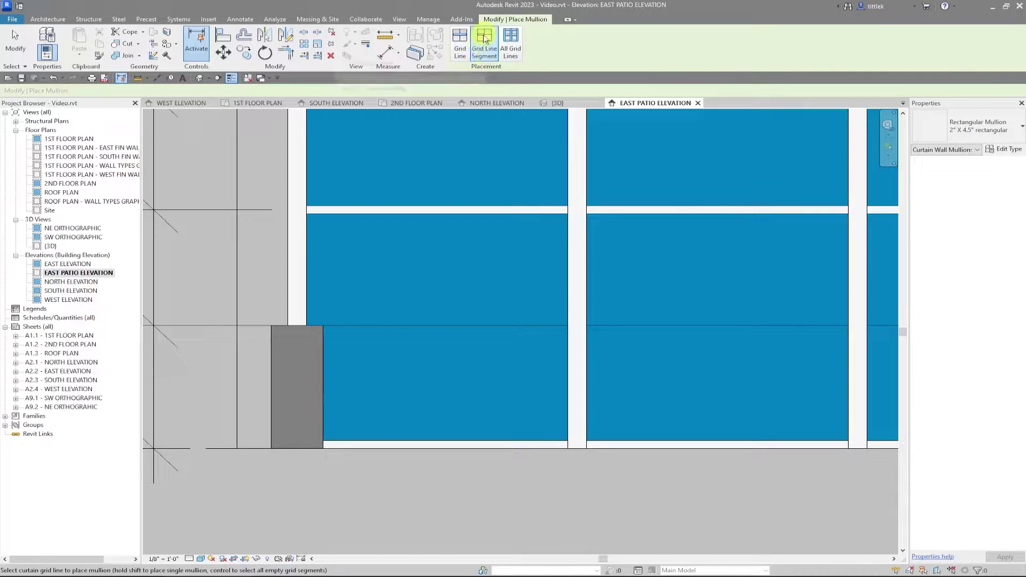
click(444, 324)
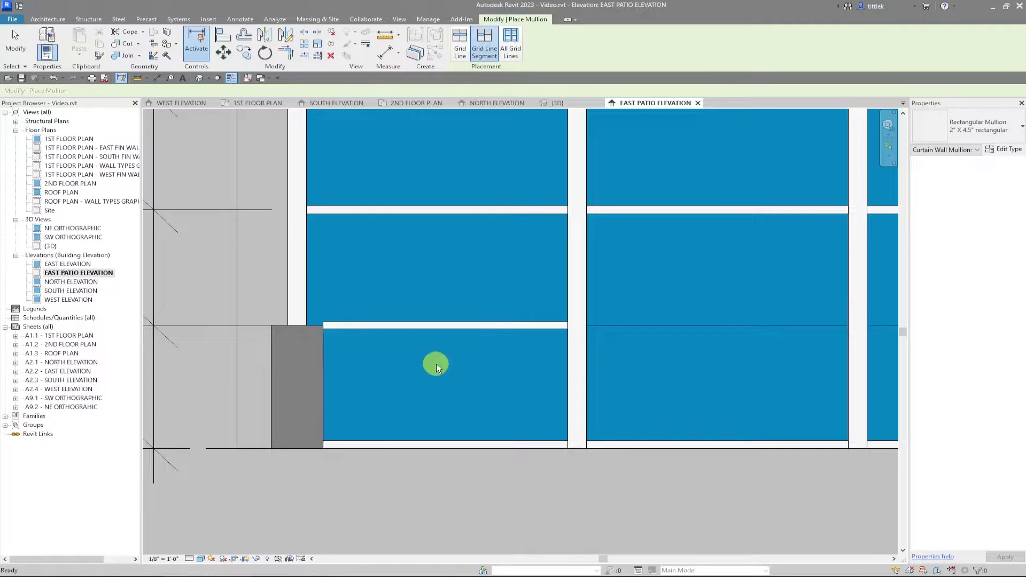
key(Escape)
key(Escape)
- Examine how the new mullion meets the low wall and compare it with the bottom mullion at the corner in the South Elevation
scroll(278, 338, up, 5)
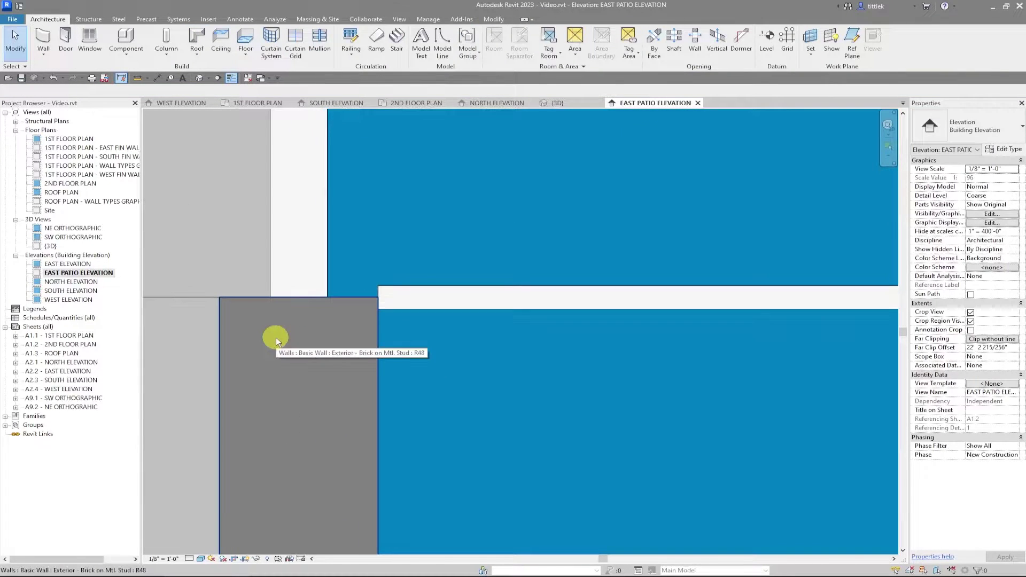
scroll(309, 303, down, 2)
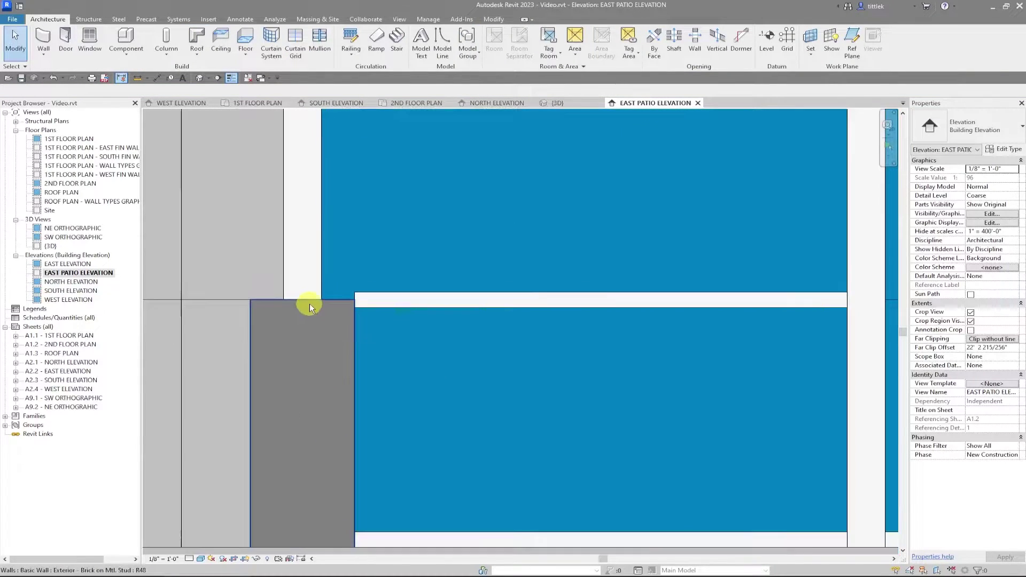
click(342, 103)
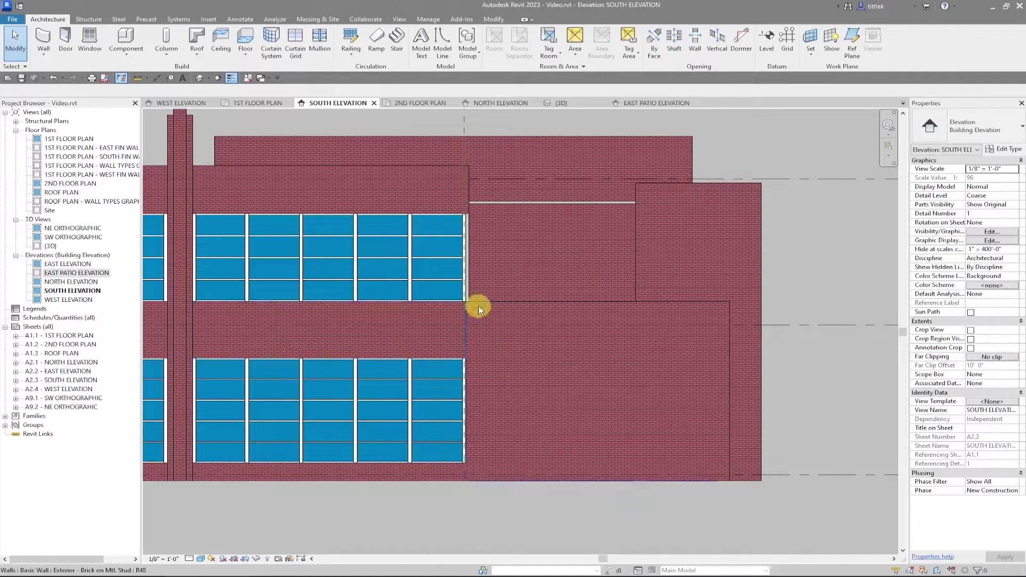
scroll(446, 307, up, 6)
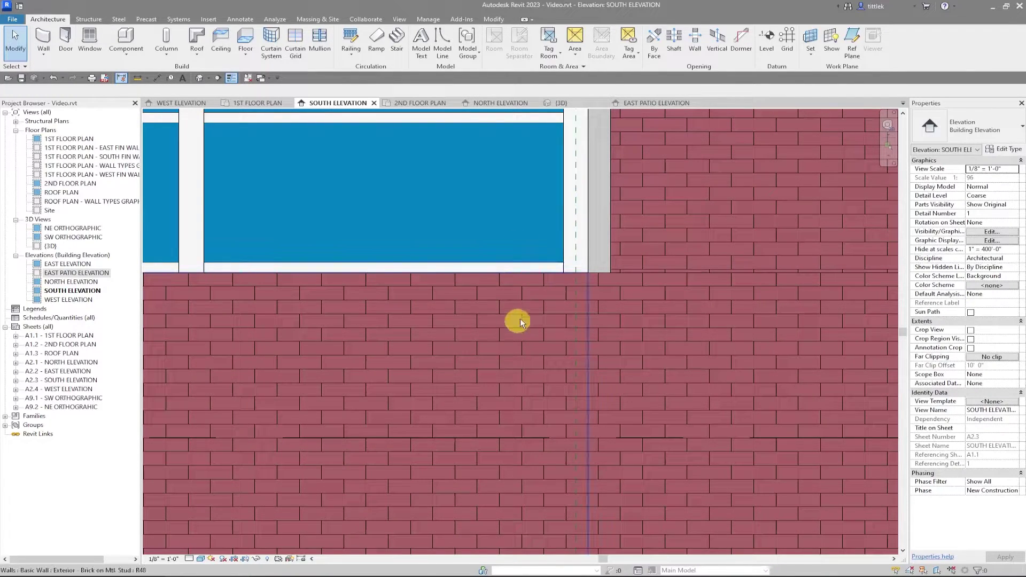
scroll(520, 319, down, 2)
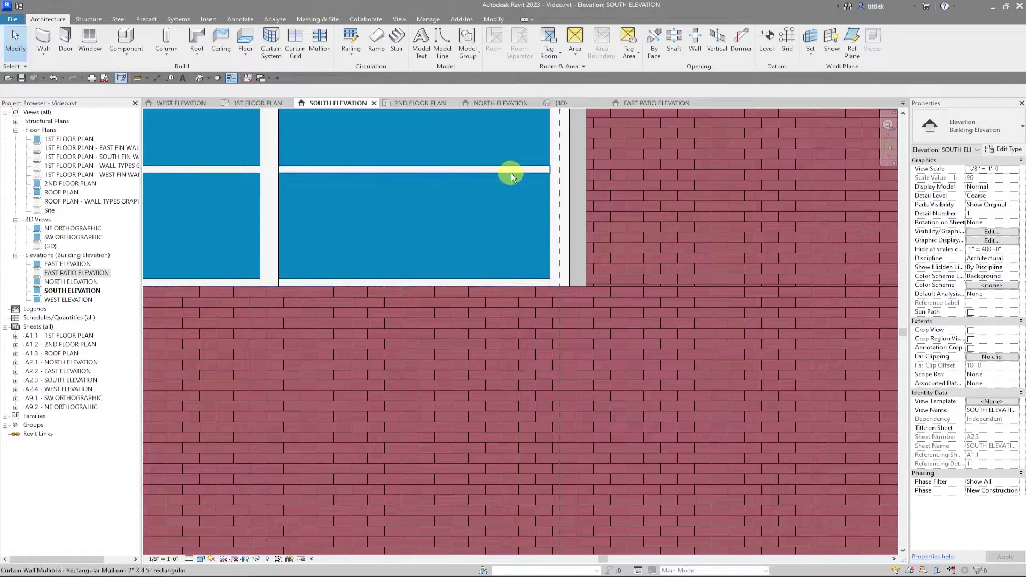
- In the East Patio Elevation, duplicate the type of the horizontal mullion beside the low wall as "2" X 4.5" rectangular unequal"
click(644, 103)
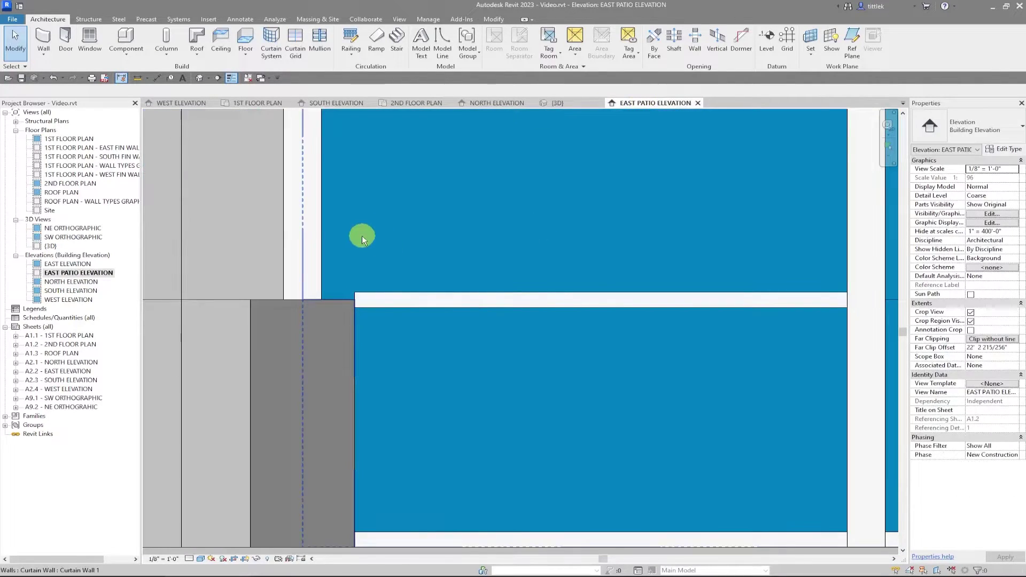
scroll(361, 236, down, 2)
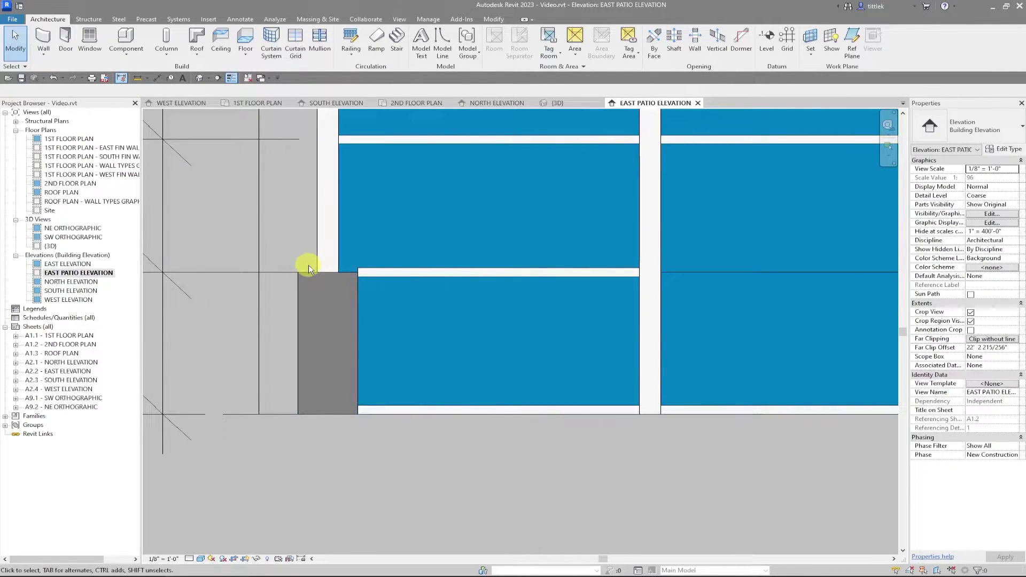
scroll(291, 279, down, 2)
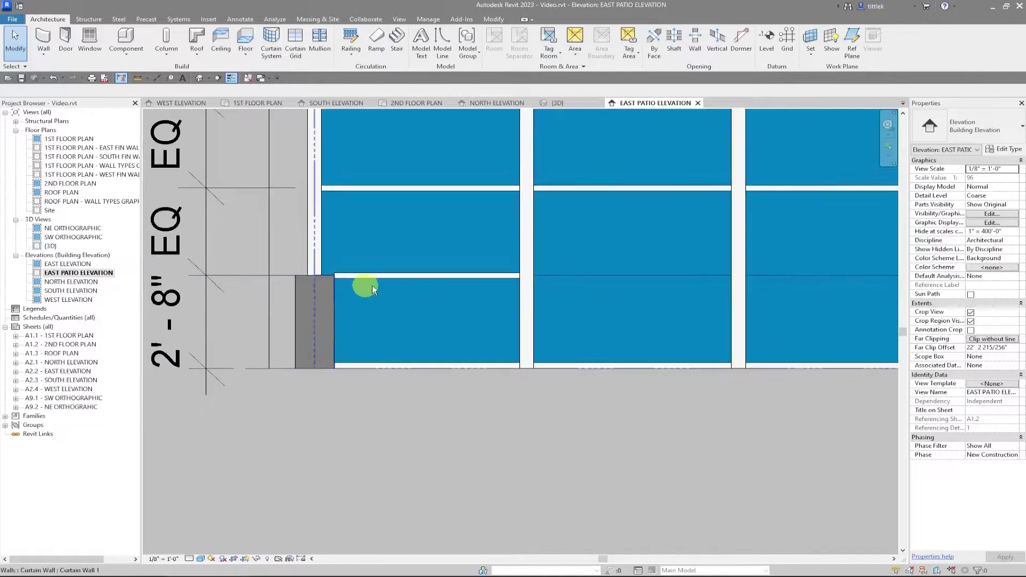
scroll(372, 283, up, 2)
scroll(383, 281, up, 1)
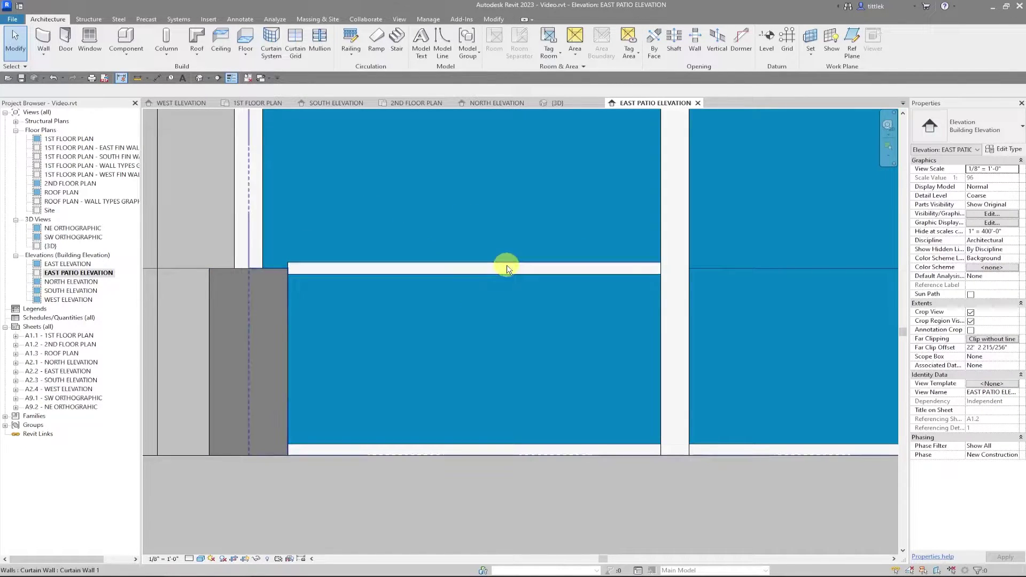
click(609, 263)
key(Escape)
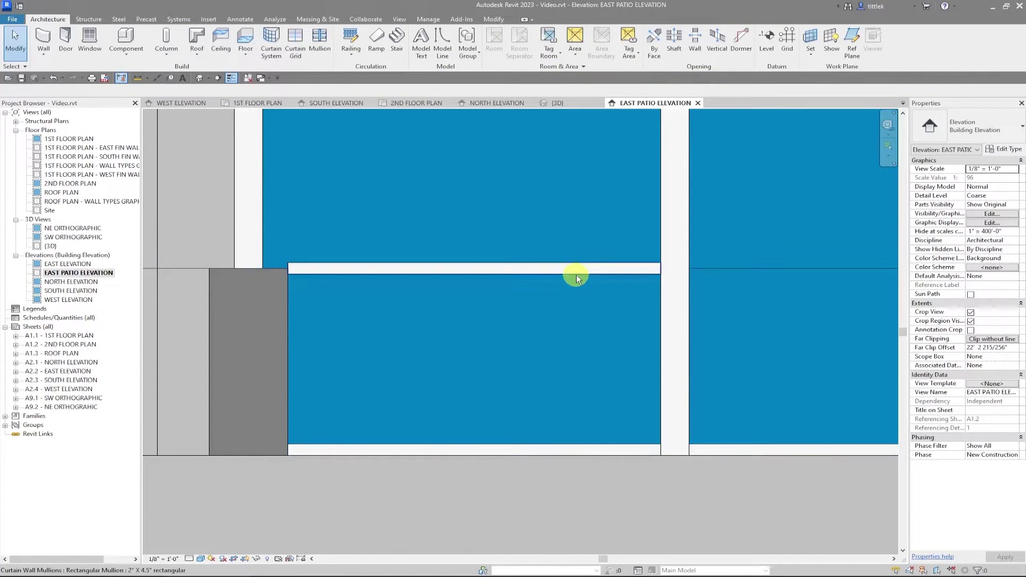
click(576, 275)
click(1007, 150)
click(614, 235)
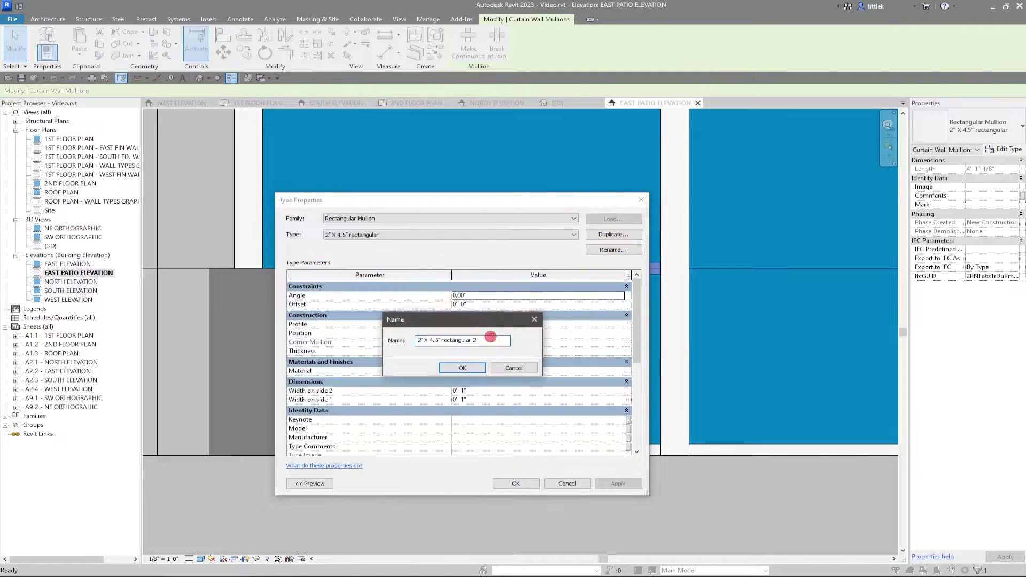
text(unequal)
key(Return)
- Set the unequal mullion type's width on side 2 to 2" and on side 1 to 0"
drag(484, 393, 349, 393)
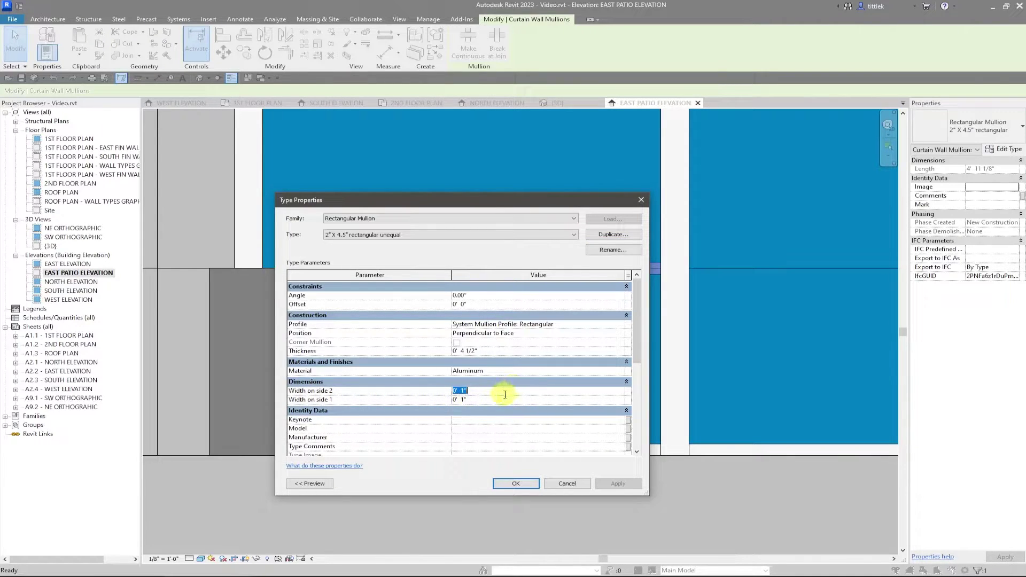
text(2)
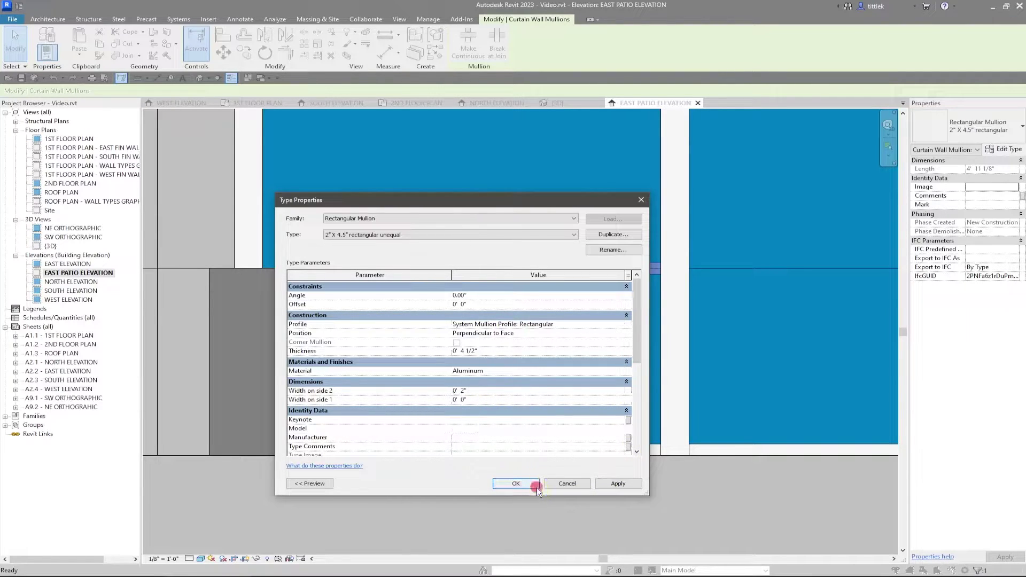
click(515, 484)
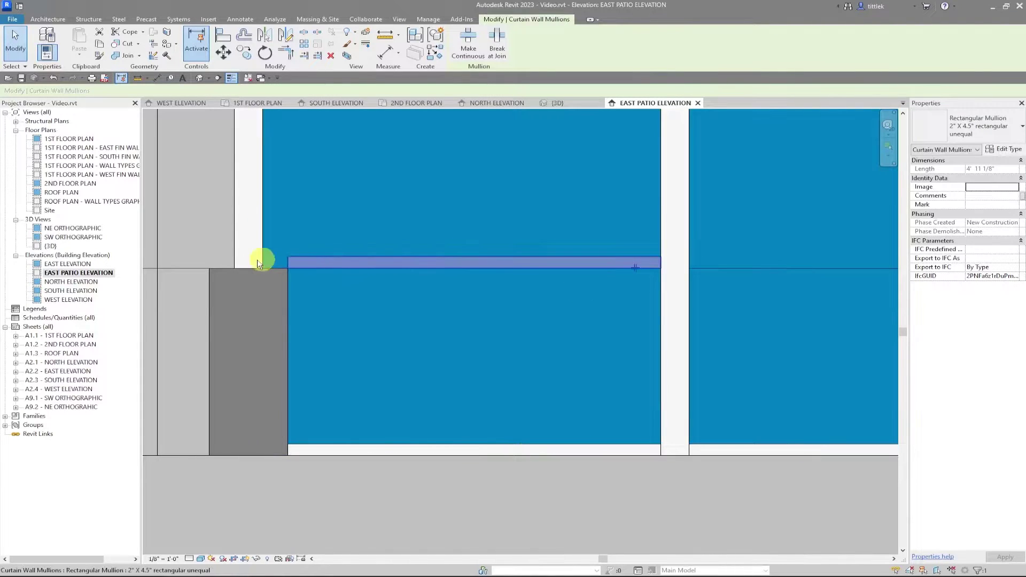
scroll(395, 365, down, 1)
scroll(396, 365, down, 1)
middle_drag(375, 334, 508, 431)
key(Escape)
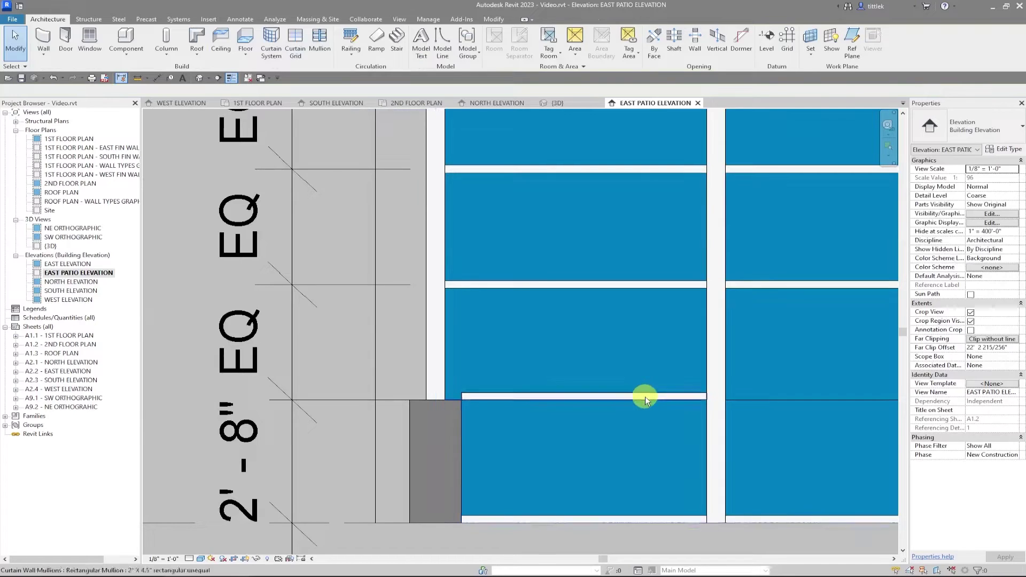
- Remove the lone horizontal mullion and place a 4.5" X 4.5" rectangular mullion vertically along the low wall's edge
scroll(633, 397, down, 1)
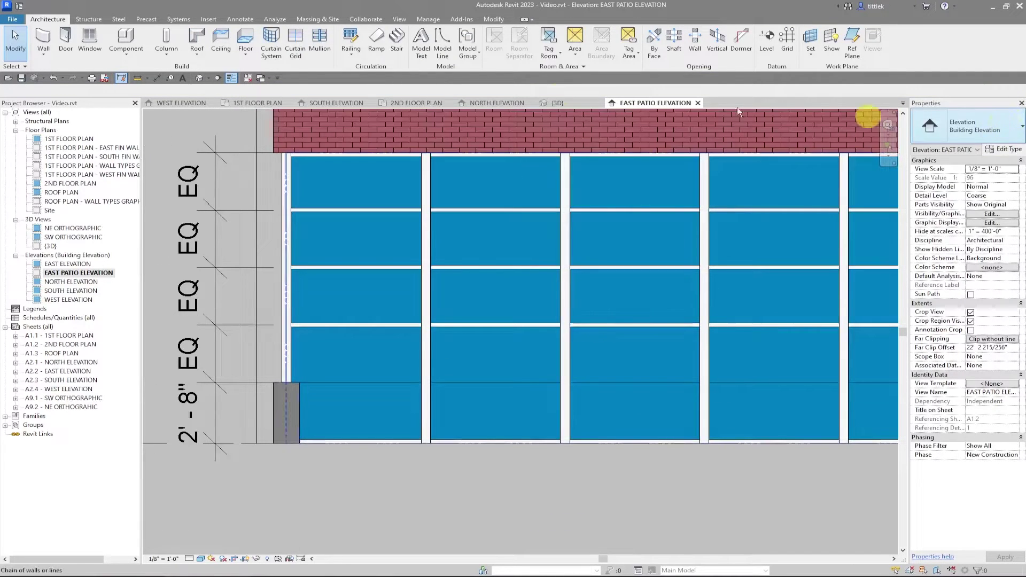
click(319, 42)
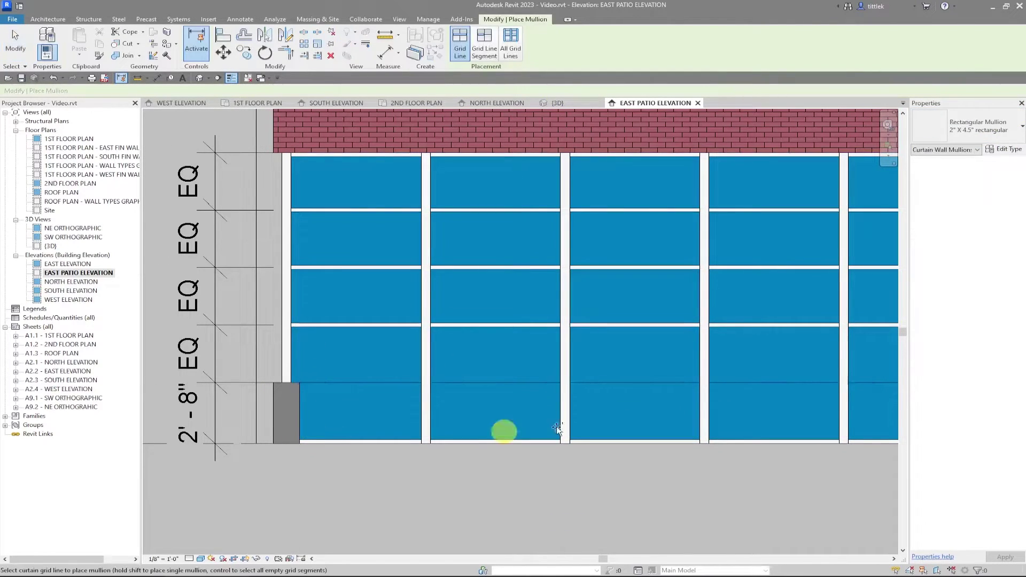
click(977, 127)
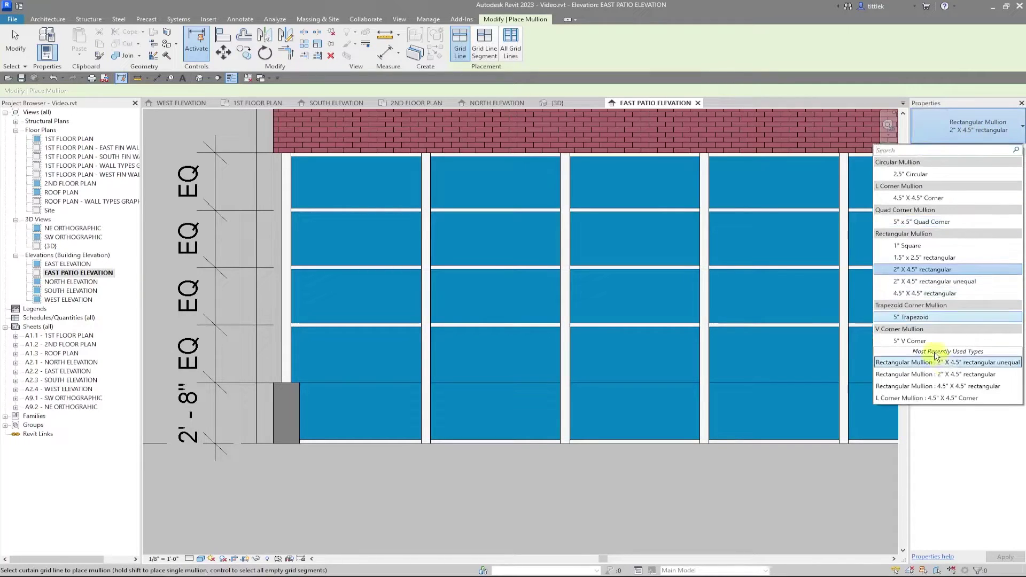
click(930, 293)
click(299, 412)
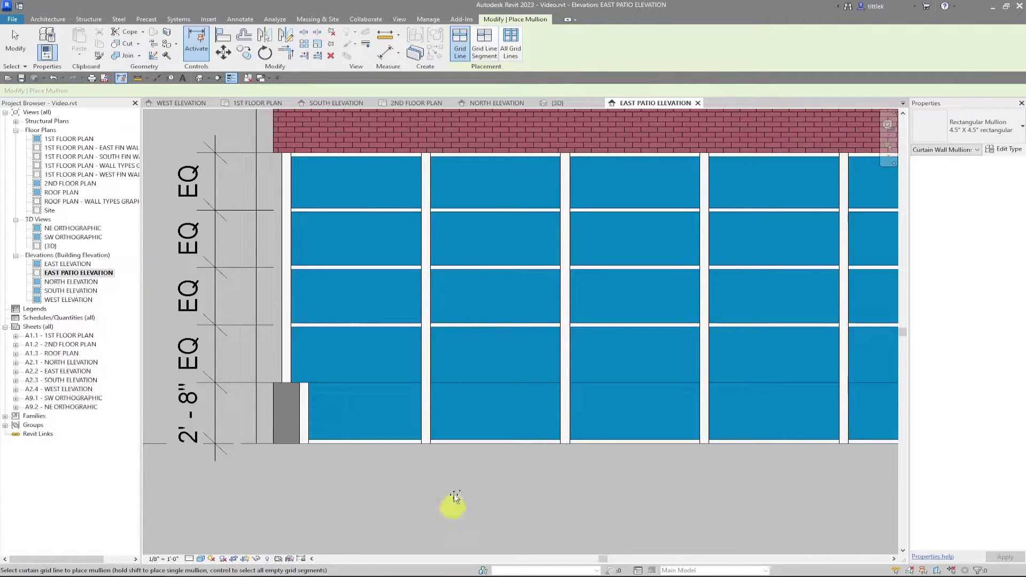
- Place the 2" X 4.5" rectangular unequal mullion along the lowest horizontal grid line across the bays
click(980, 127)
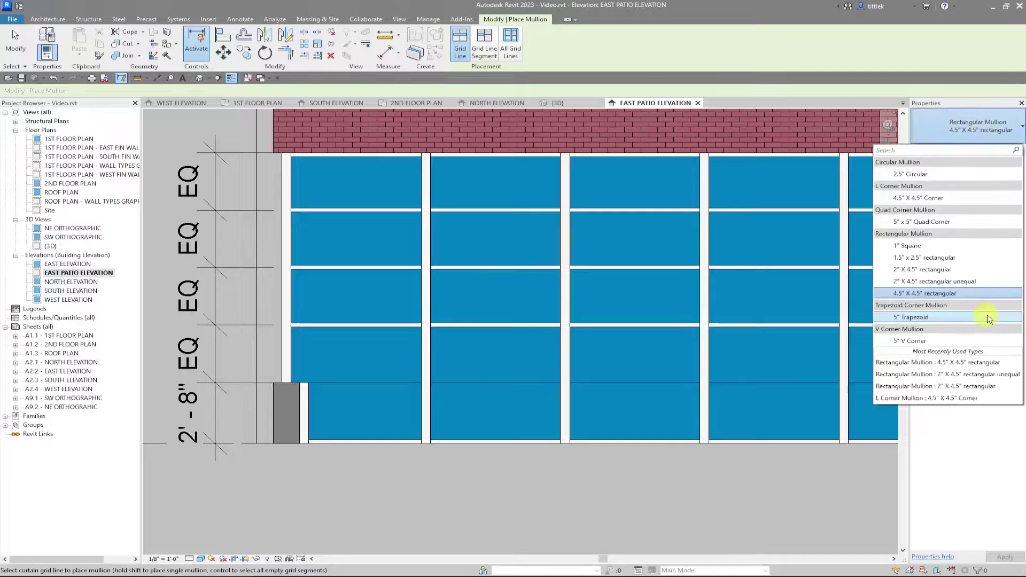
click(946, 282)
click(374, 374)
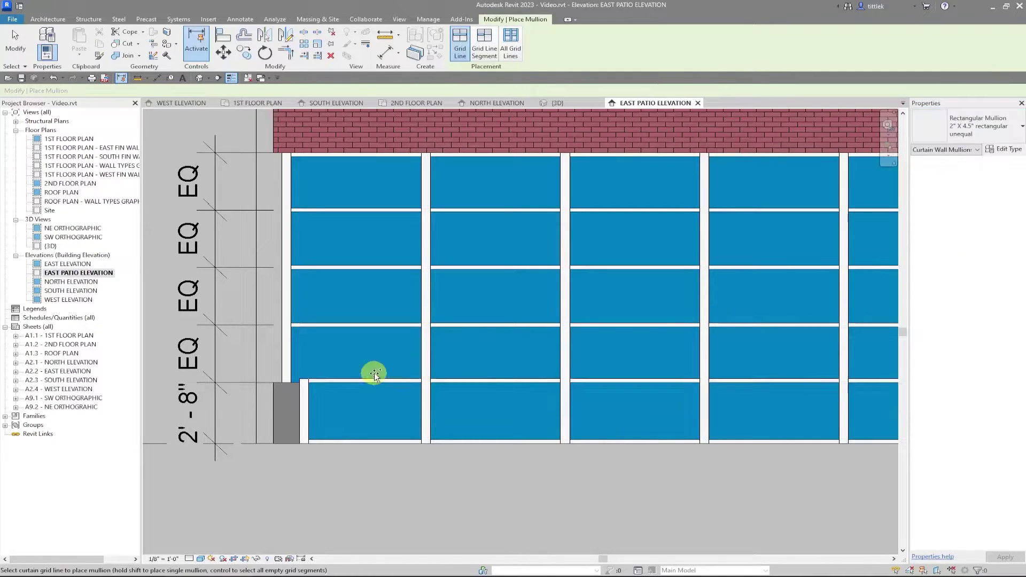
key(Escape)
- Toggle the join of the short vertical mullion beside the low wall so the horizontal mullion runs over it
scroll(431, 358, up, 3)
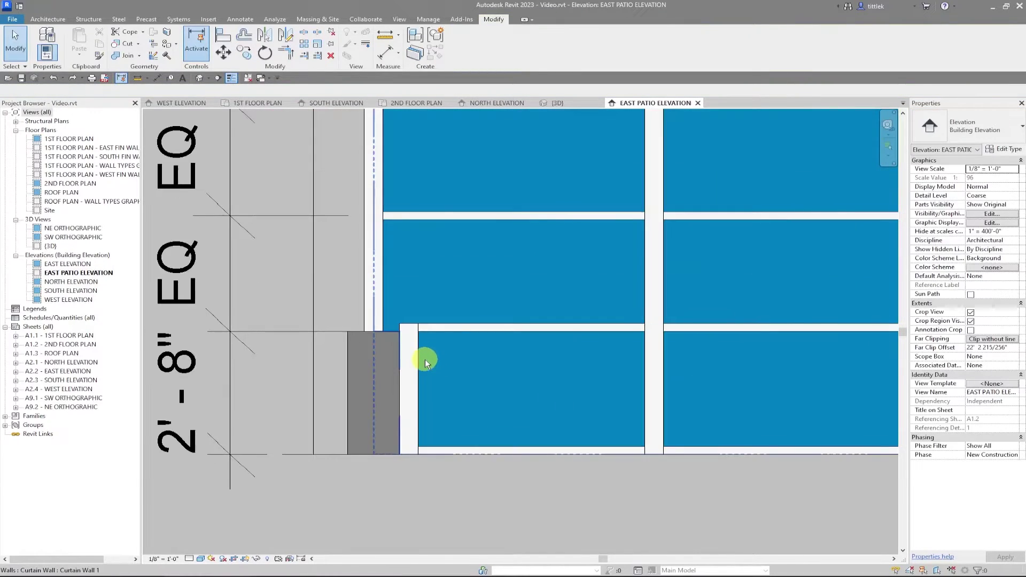
scroll(425, 359, up, 2)
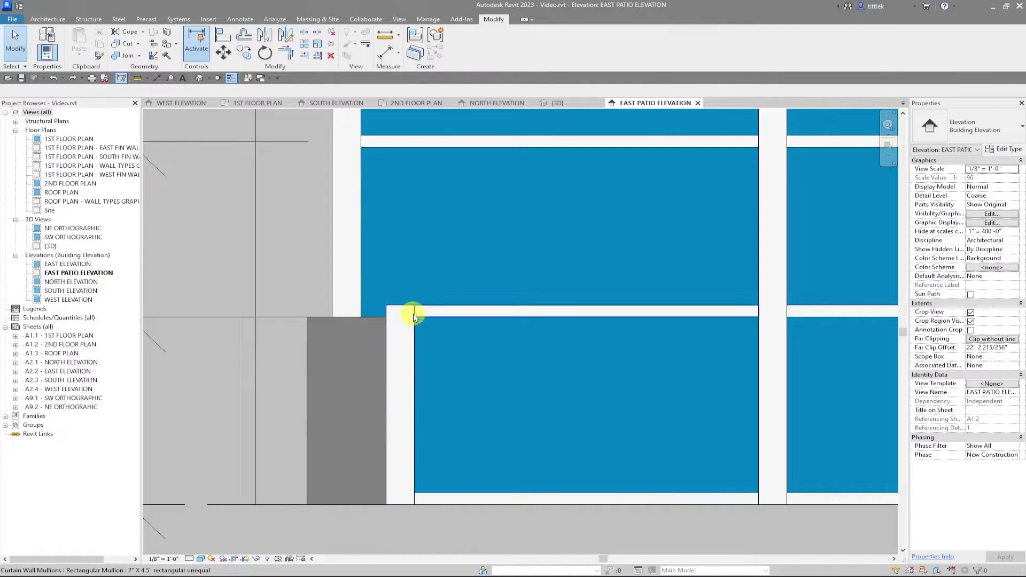
click(406, 367)
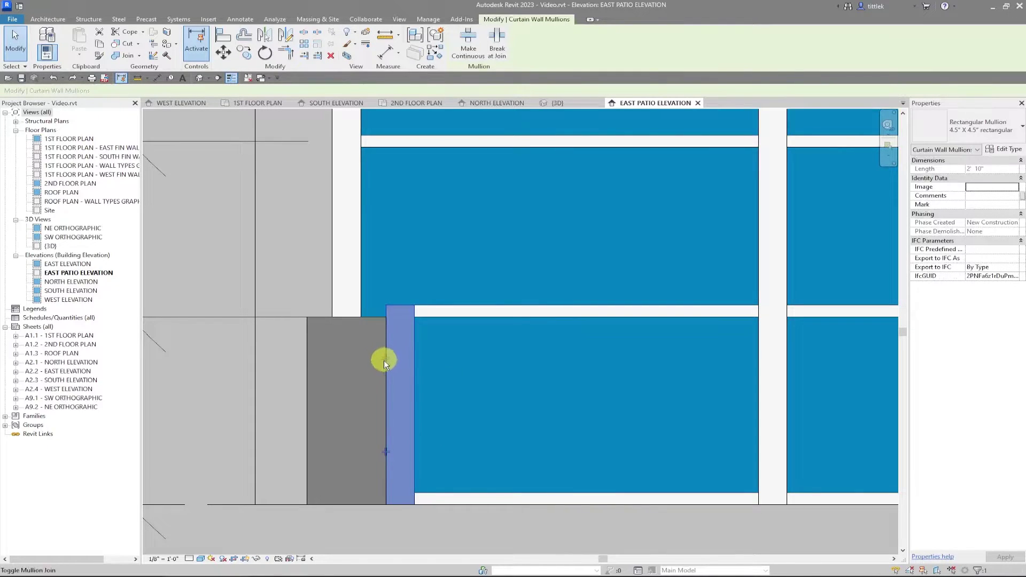
click(384, 359)
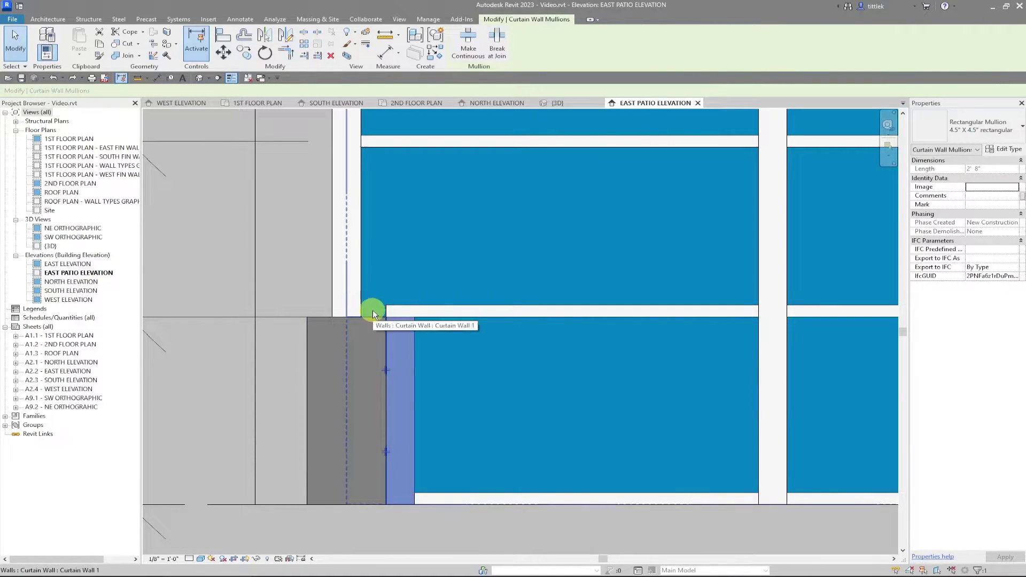
- Place a 2" X 4.5" rectangular unequal mullion on the short horizontal grid segment on top of the low wall
click(37, 21)
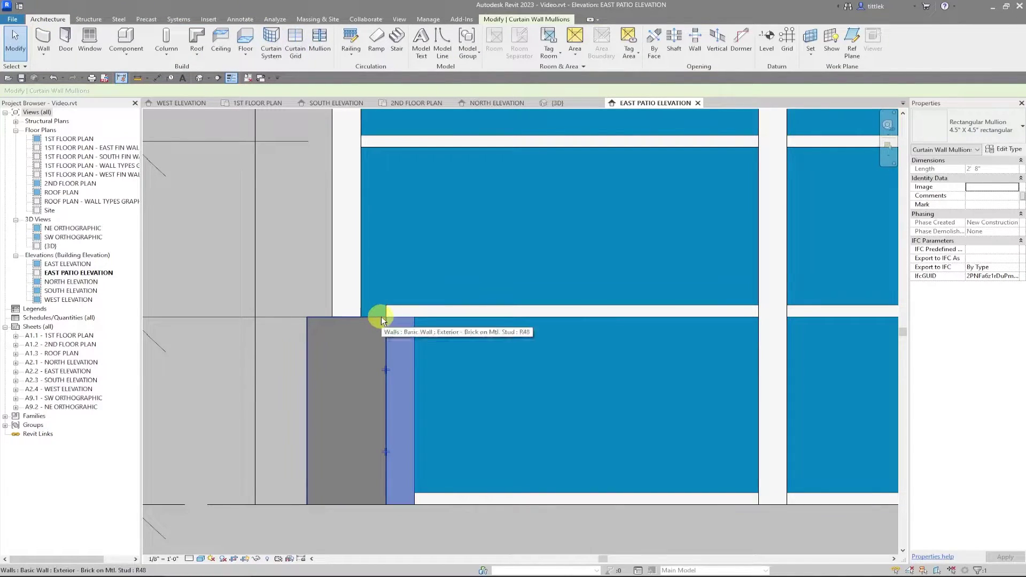
click(320, 42)
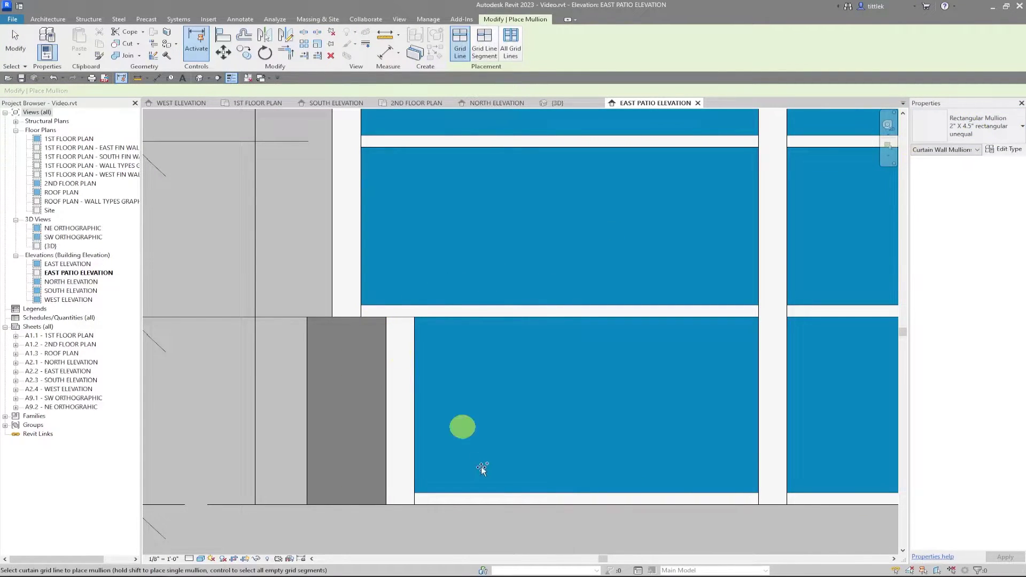
scroll(295, 493, down, 5)
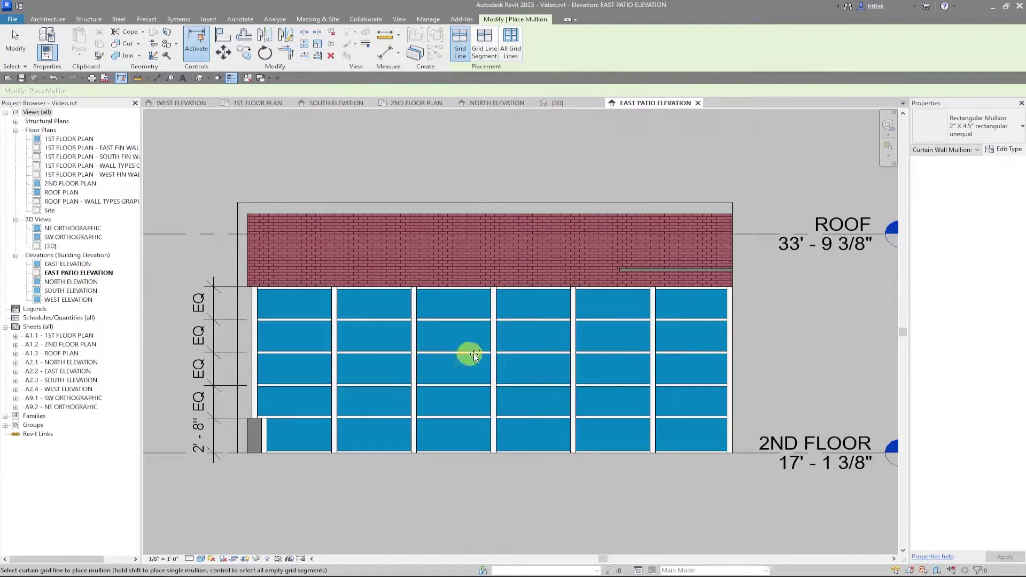
- Compare the deliverable's patio and North Elevation drawings with the model, examining the first-floor curtain wall's door area
key(alt+Tab)
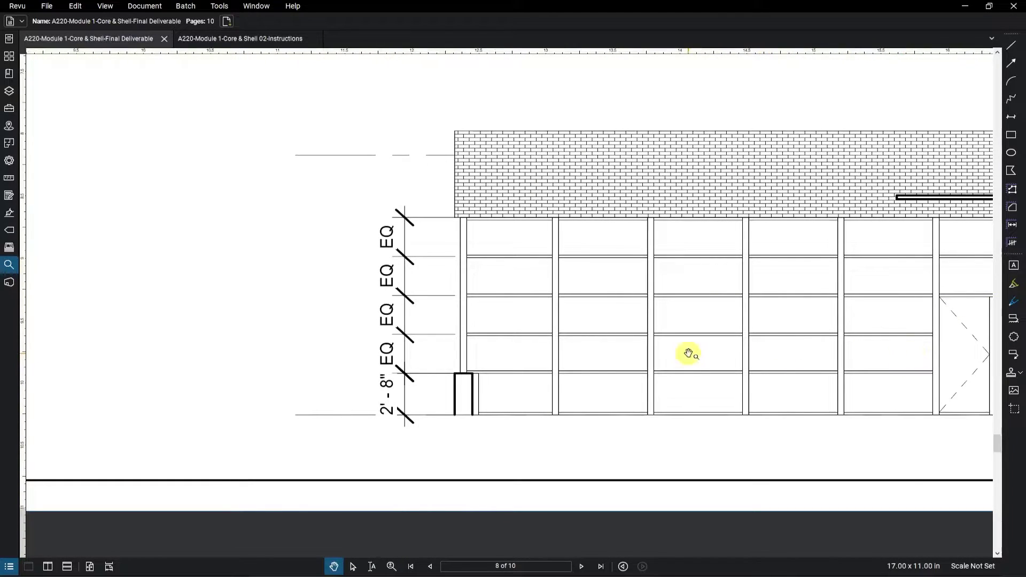
scroll(689, 347, right, 5)
click(431, 566)
click(430, 567)
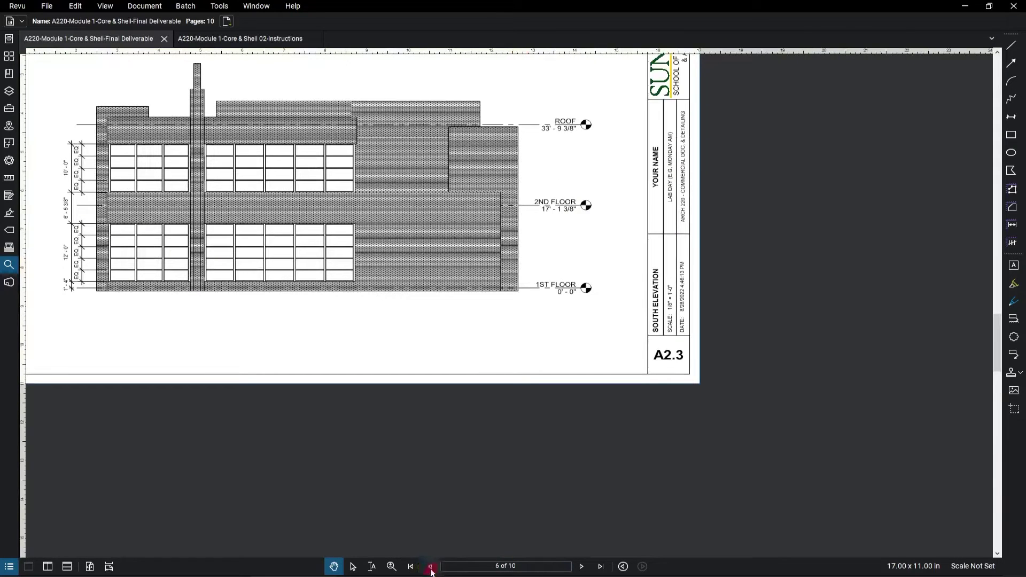
click(430, 566)
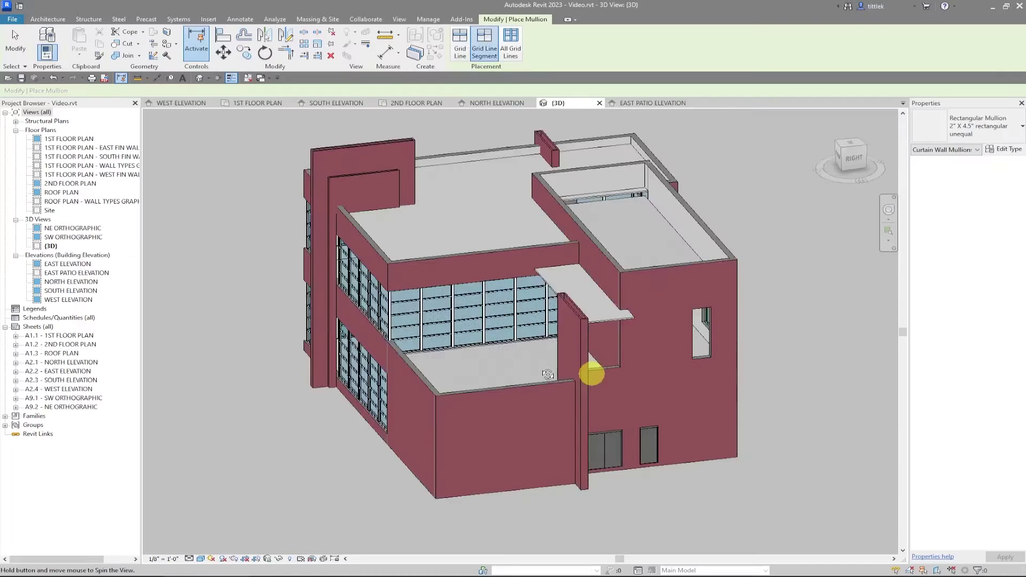
shift+middle_drag(591, 367, 424, 332)
shift+middle_drag(688, 423, 662, 338)
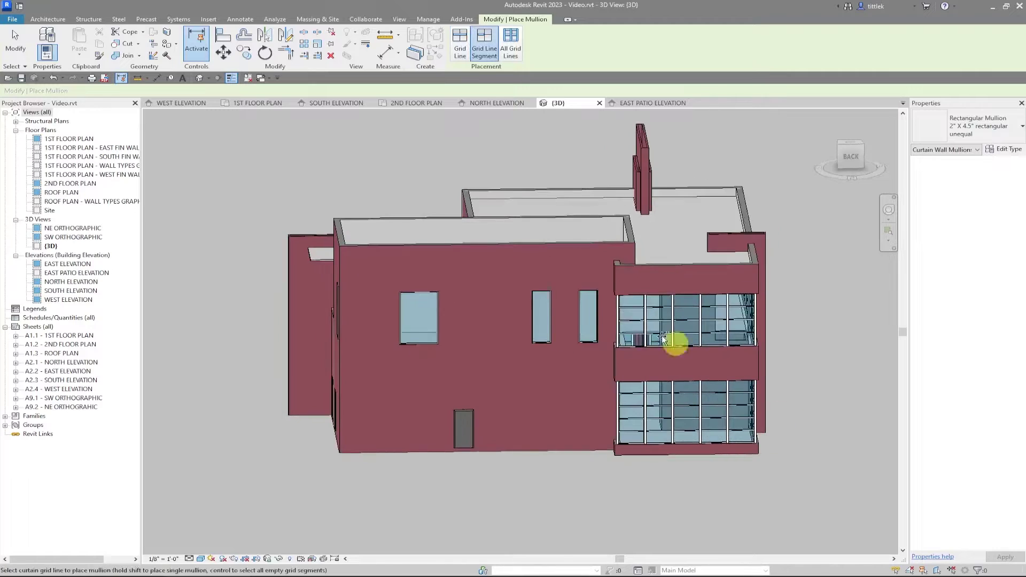
click(491, 102)
scroll(553, 327, up, 5)
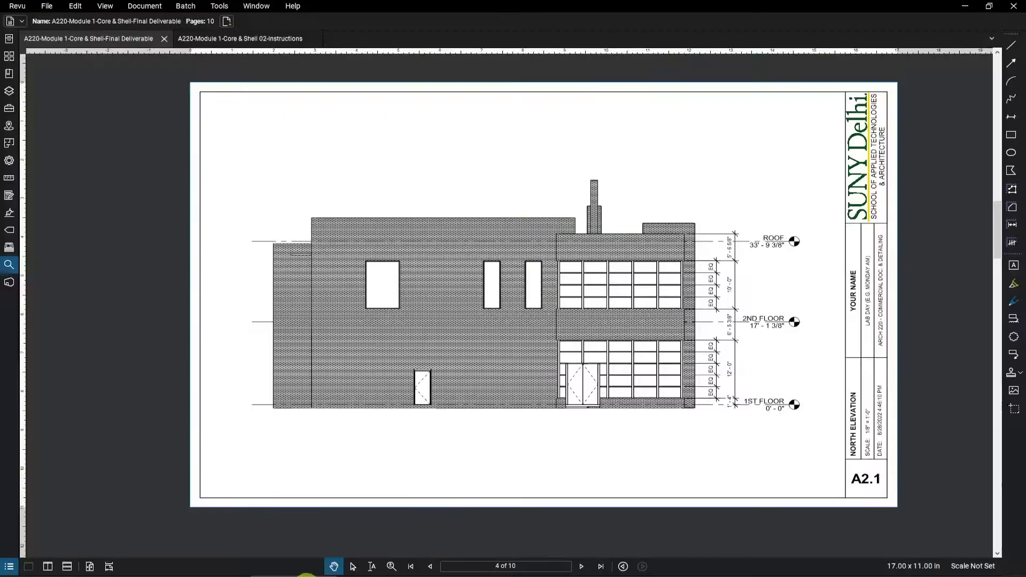
scroll(591, 402, up, 3)
drag(709, 354, 671, 371)
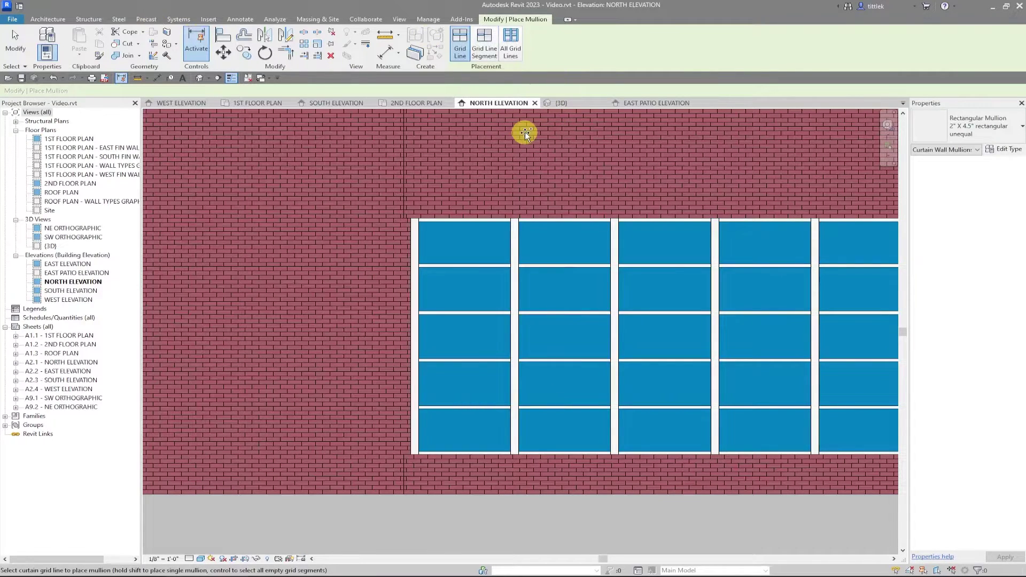
- Draw a vertical reference plane along the second vertical mullion of the North Elevation's first-floor curtain wall, extending above its head
key(r)
key(p)
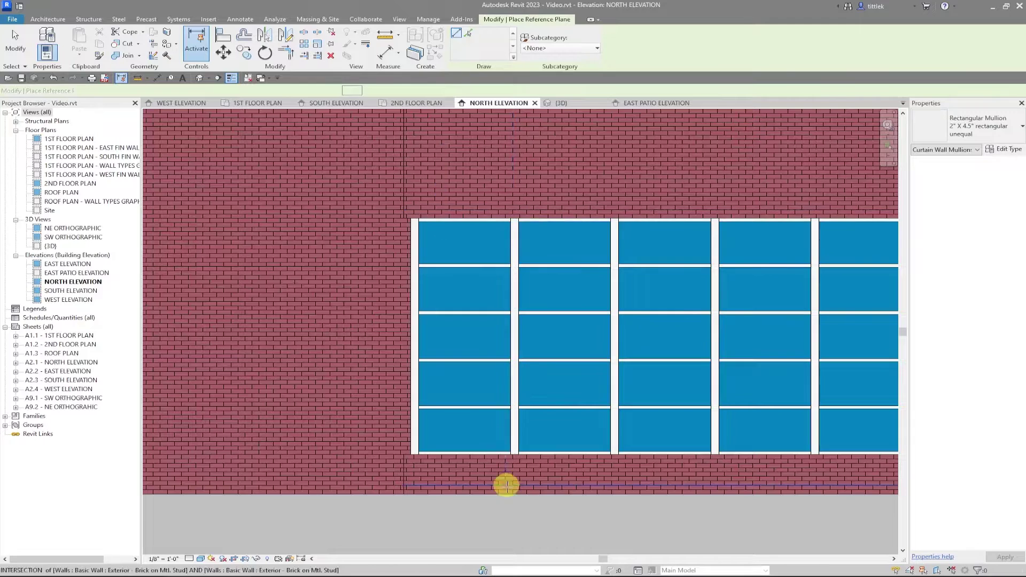
click(514, 448)
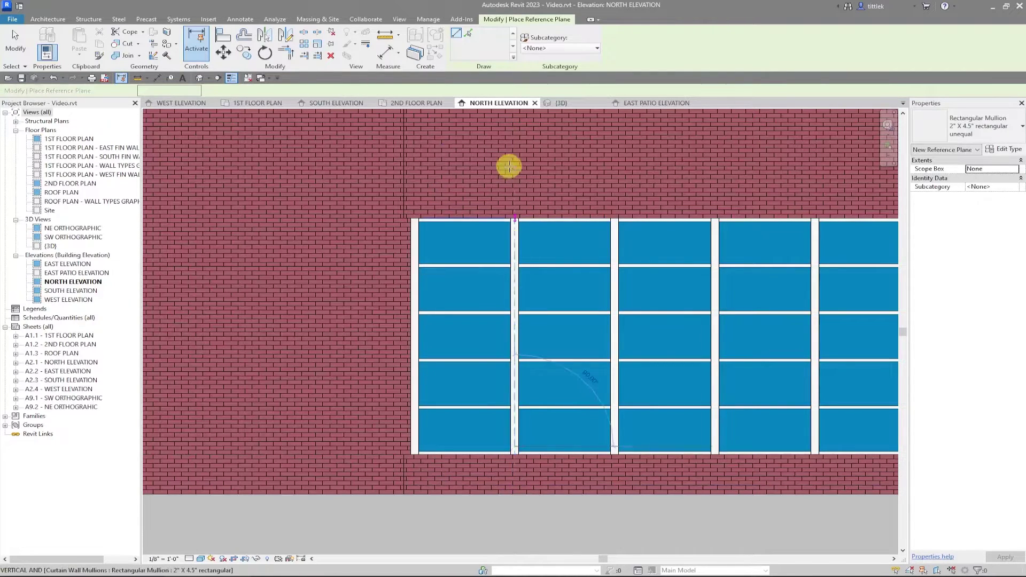
scroll(492, 390, down, 1)
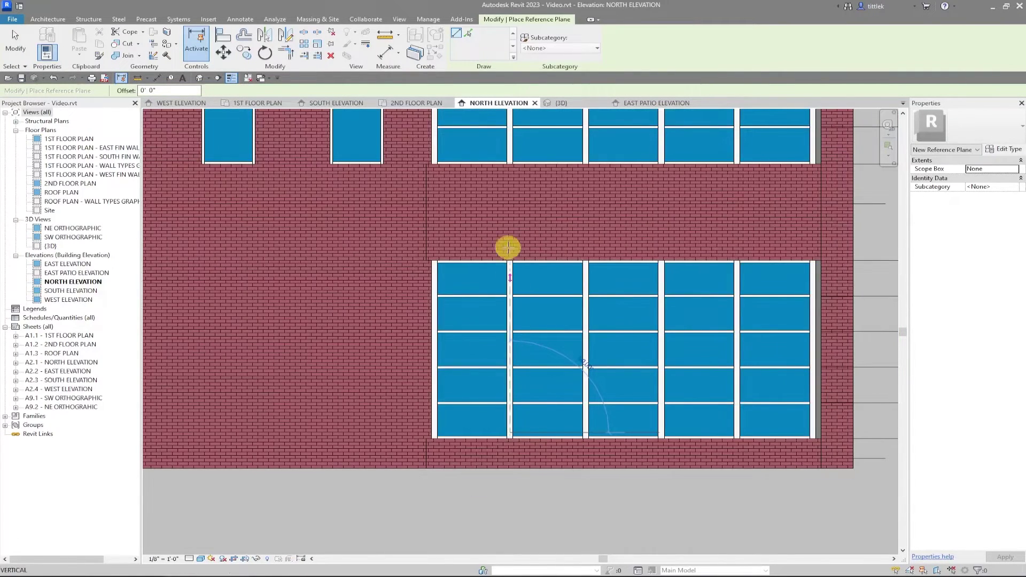
click(505, 214)
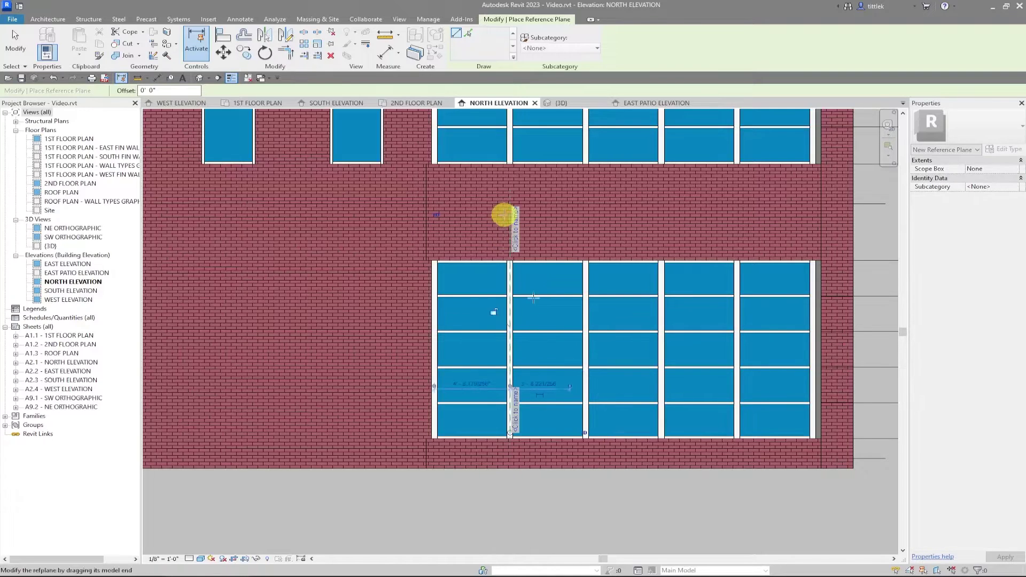
key(Escape)
key(Escape)
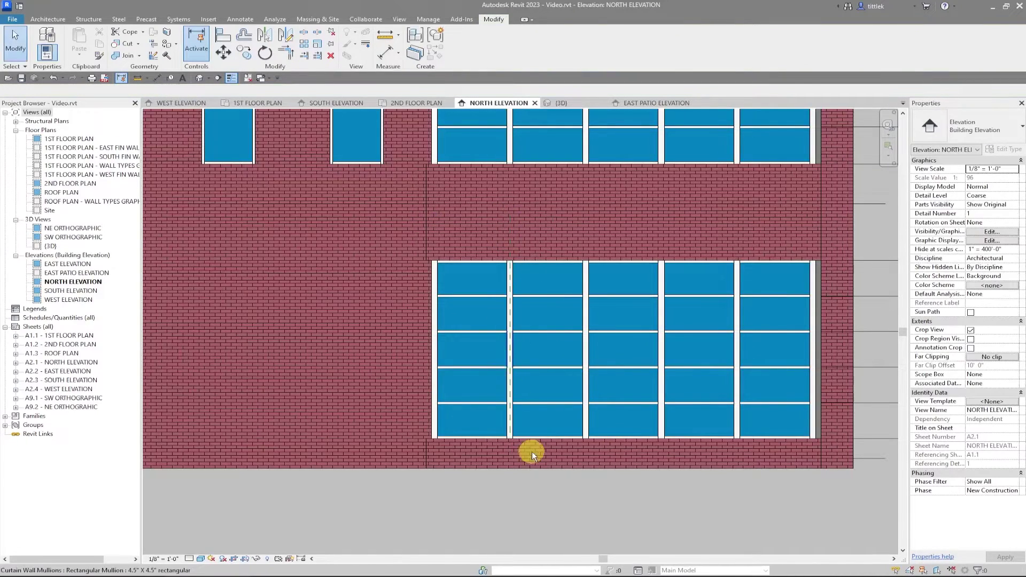
- Extend the lower end of the reference plane on the second vertical mullion down below the base of the brick wall
scroll(531, 451, up, 4)
key(Tab)
key(Tab)
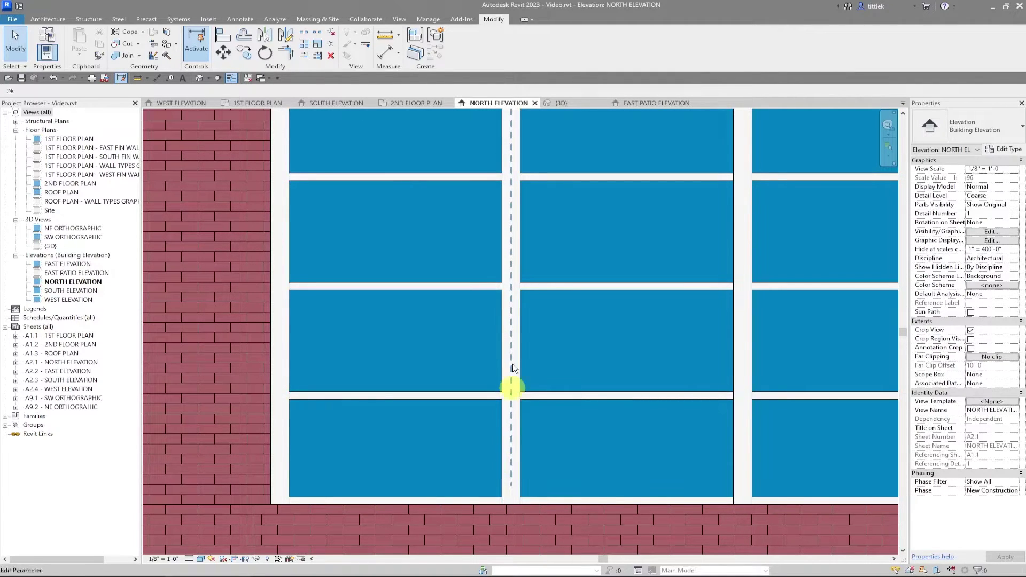
click(511, 435)
scroll(524, 222, down, 2)
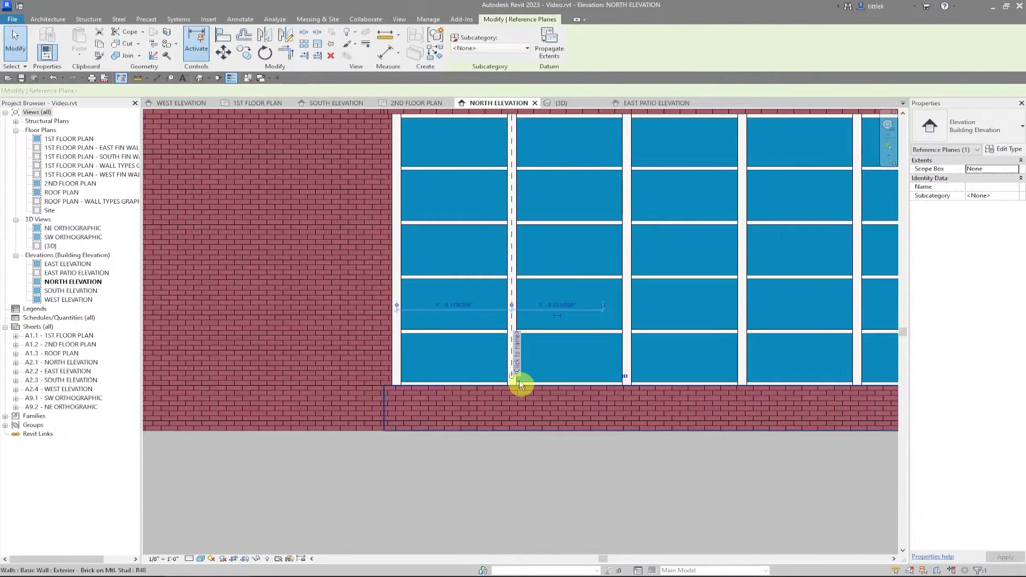
drag(512, 378, 512, 508)
click(607, 454)
scroll(576, 457, down, 2)
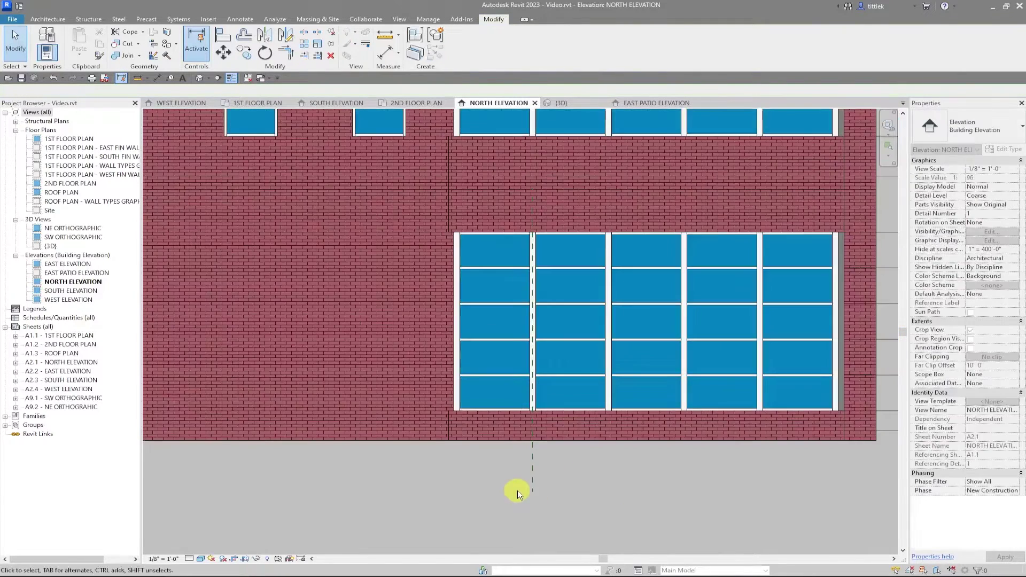
- Switch to the deliverable PDF and examine the double-door opening's dimensions and mullion locations in the first floor plan's north storefront
scroll(537, 396, up, 2)
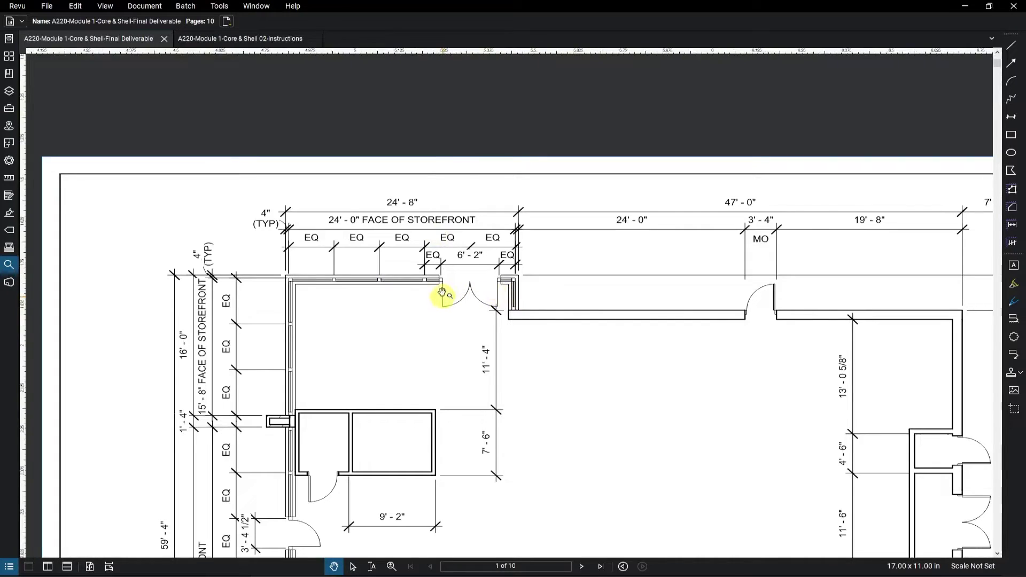
scroll(442, 289, up, 5)
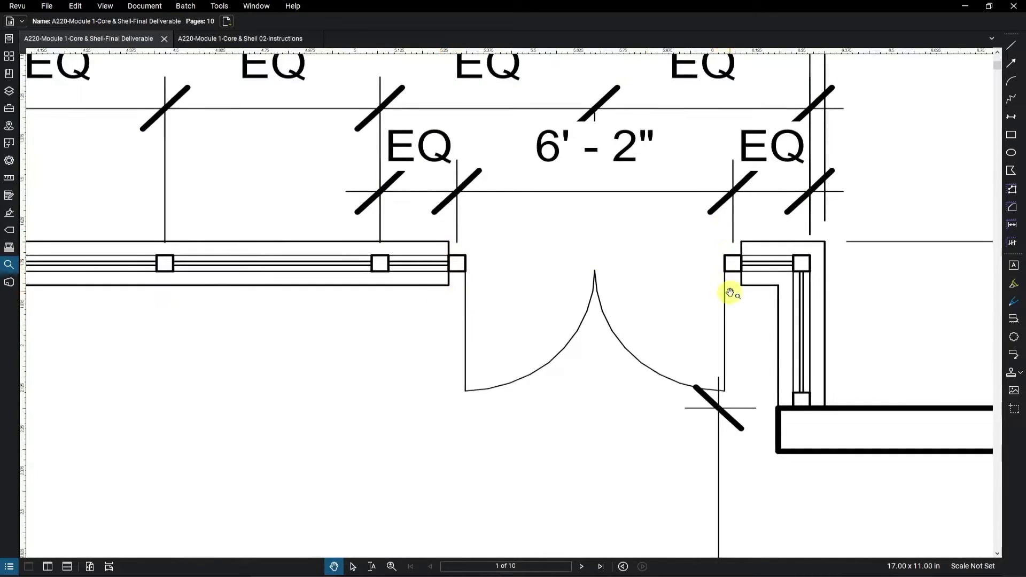
scroll(494, 293, down, 1)
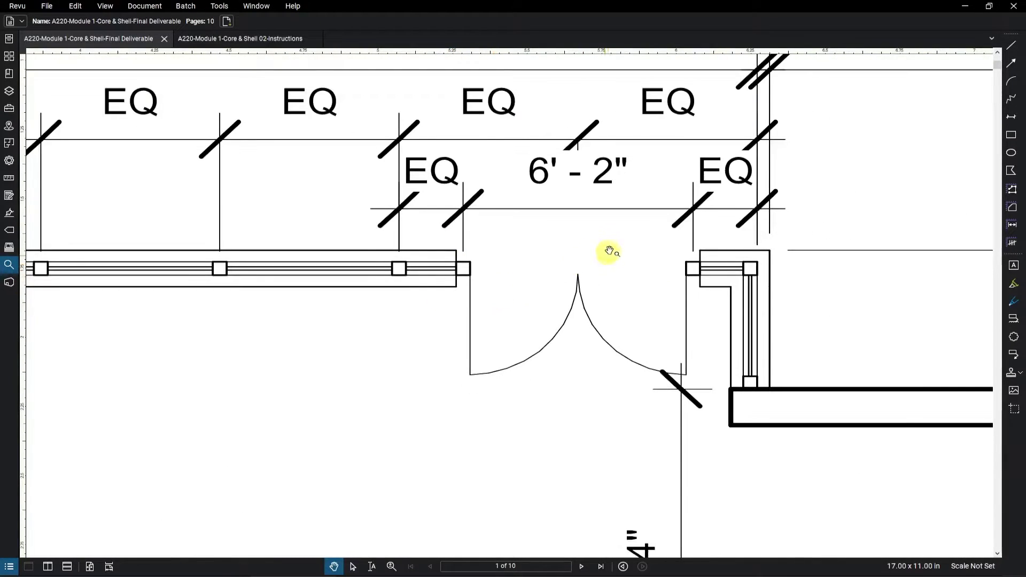
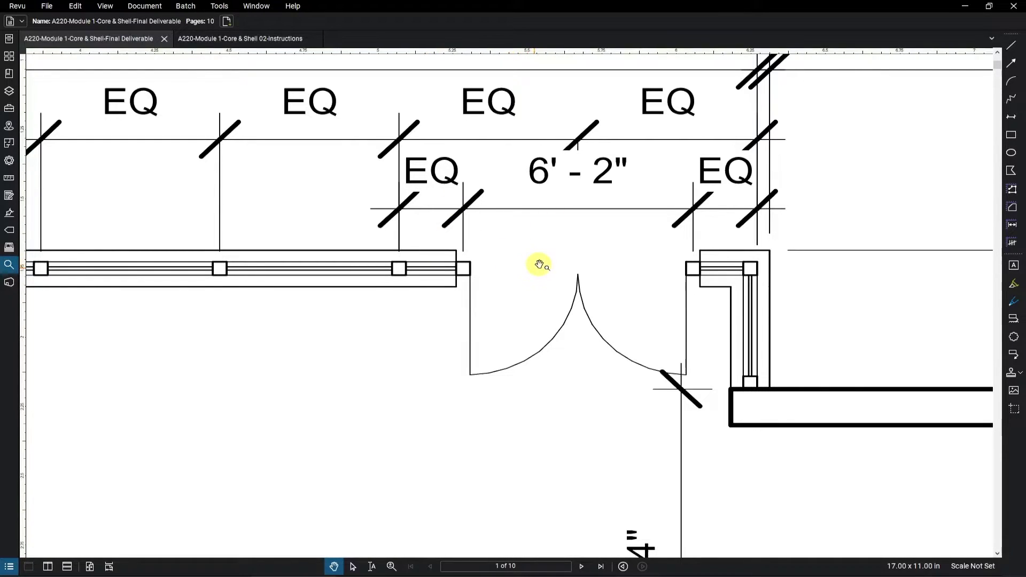
scroll(559, 260, down, 3)
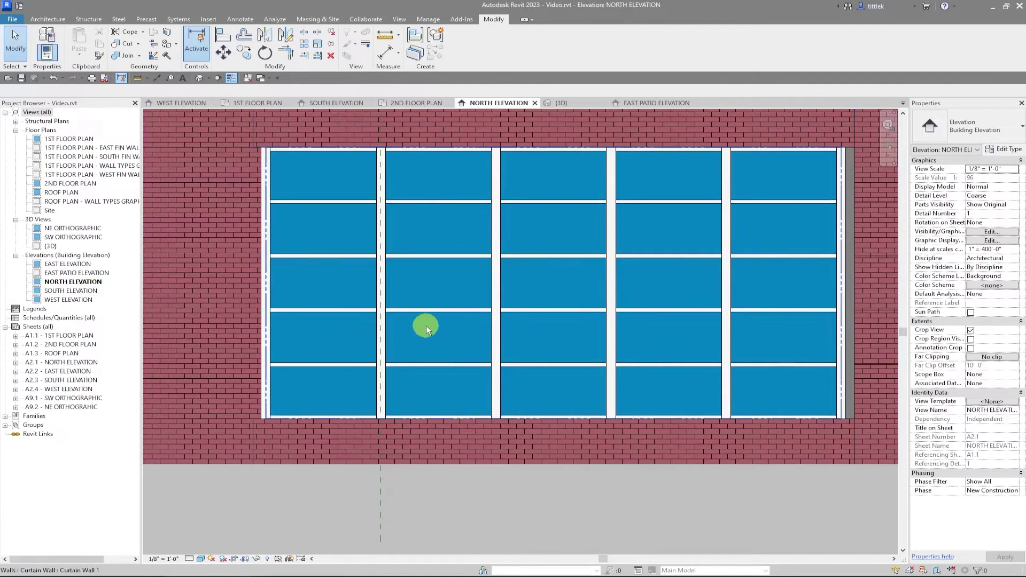
- Back in Revit's North Elevation, draw two vertical reference planes, one on each side of the existing plane, from below the wall into the top glazing row
key(r)
key(p)
click(457, 519)
click(457, 176)
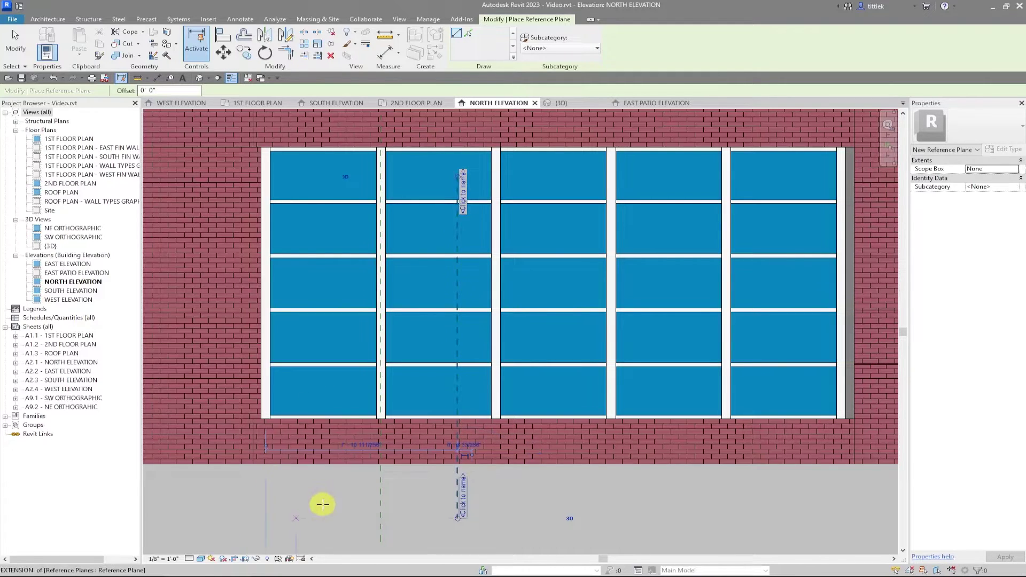
middle_drag(323, 173, 364, 136)
click(351, 138)
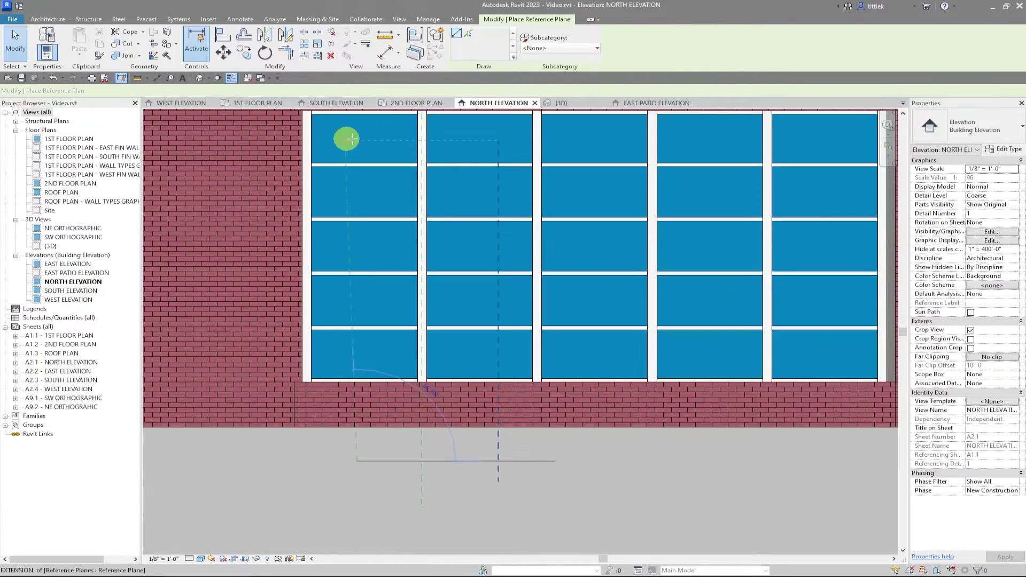
key(Escape)
key(Escape)
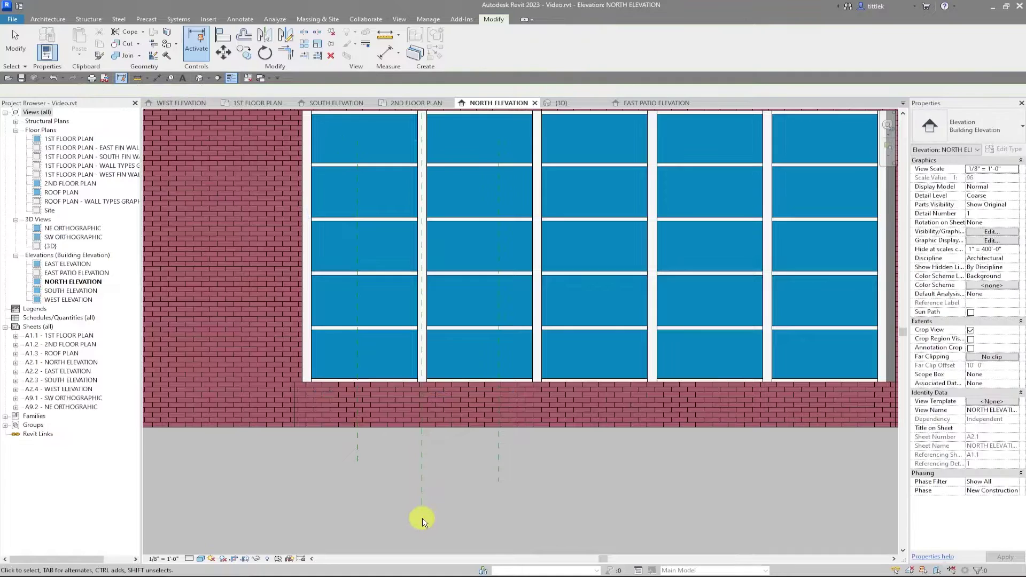
- Add a continuous aligned dimension across the three vertical reference planes, placed below the curtain wall
key(d)
key(i)
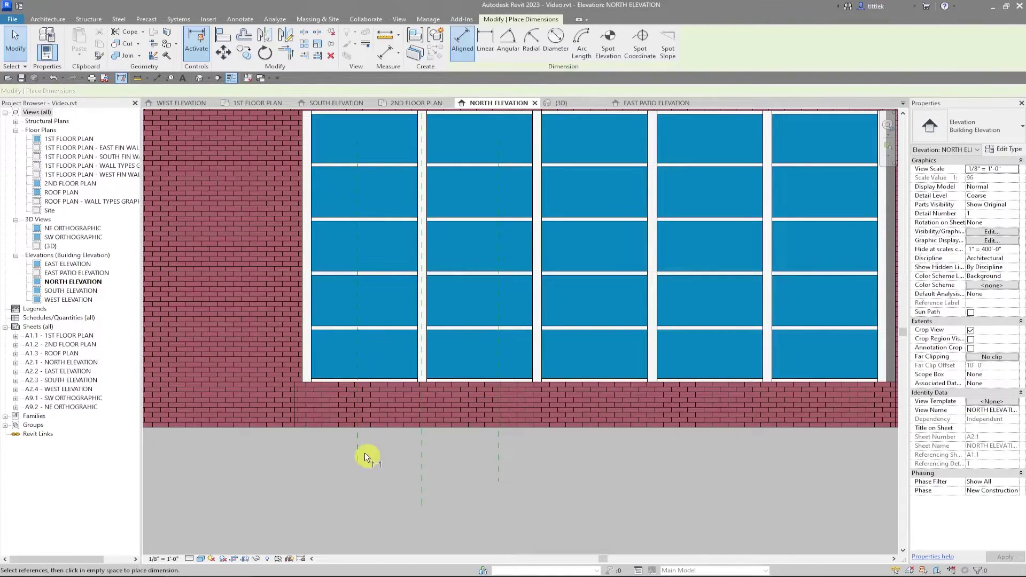
click(365, 456)
click(425, 483)
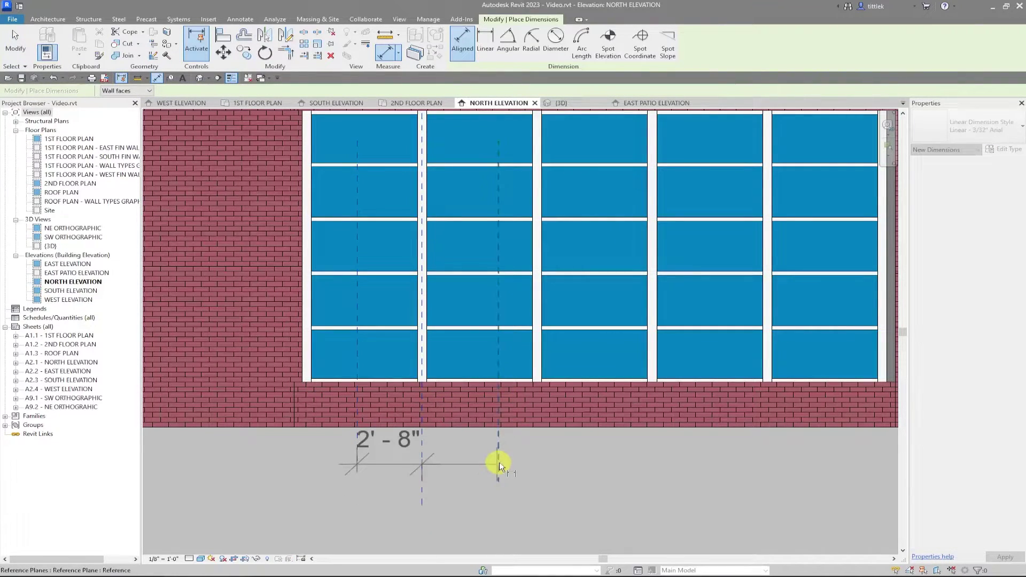
click(499, 462)
scroll(499, 462, down, 1)
scroll(502, 504, down, 1)
click(503, 526)
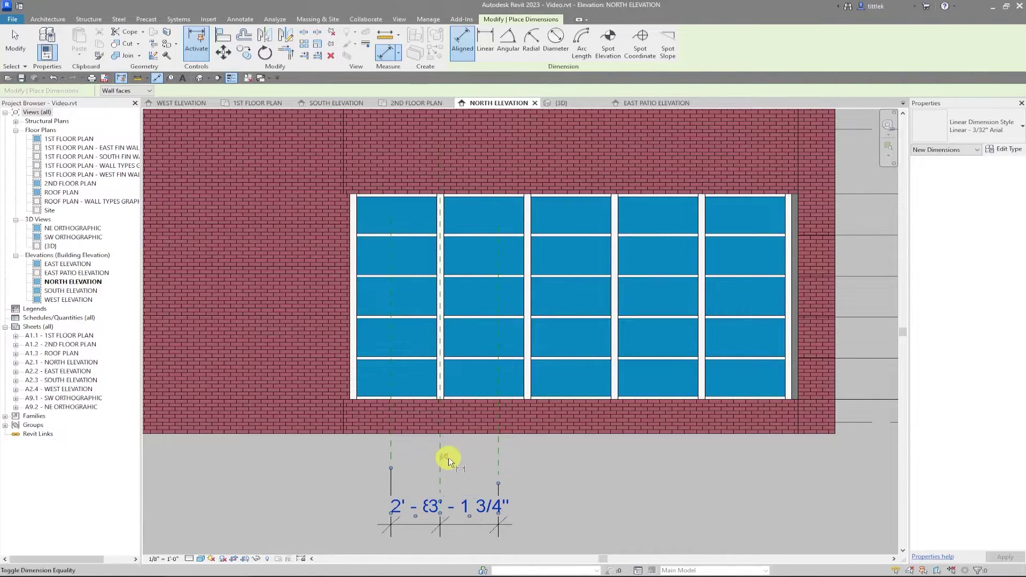
key(Escape)
key(Escape)
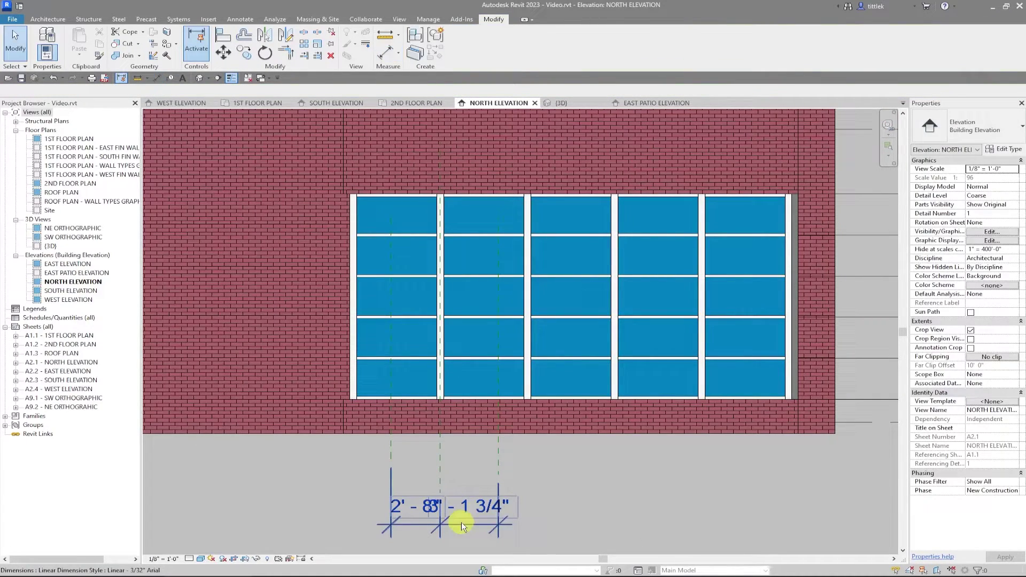
- Set both outer reference planes 3' - 3 1/4" from the center reference plane
click(498, 469)
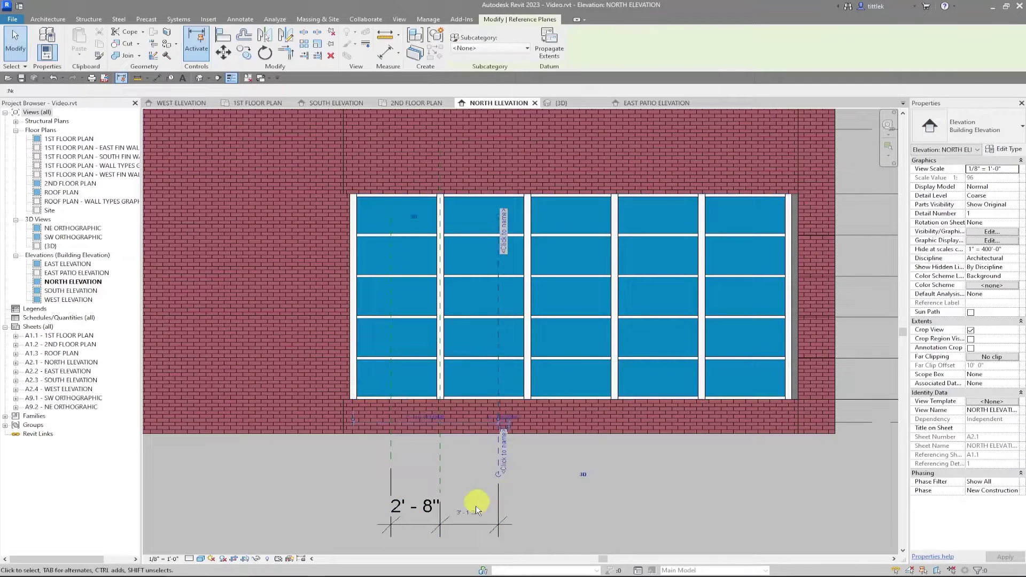
click(470, 513)
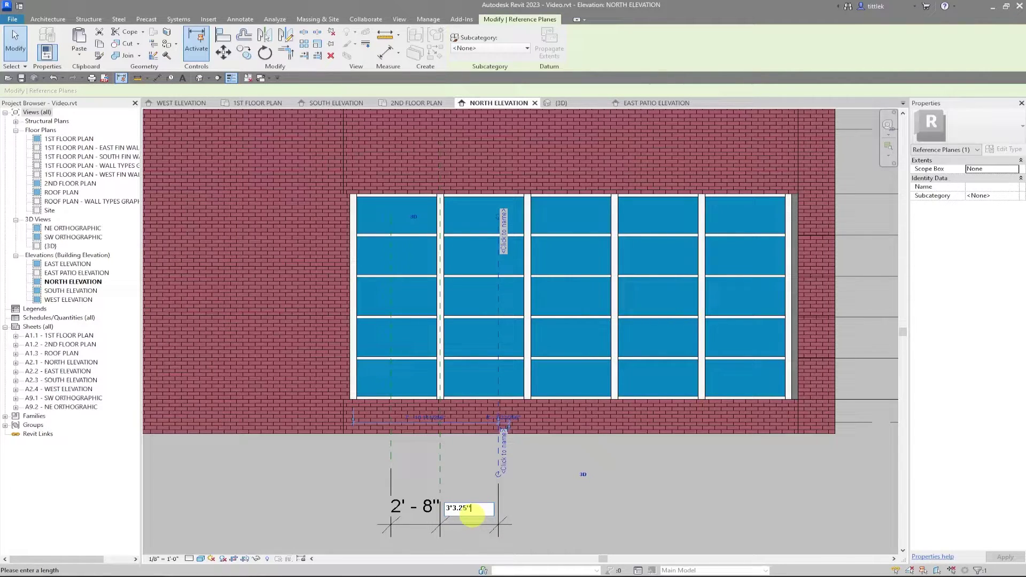
text(3'3.25)
key(Return)
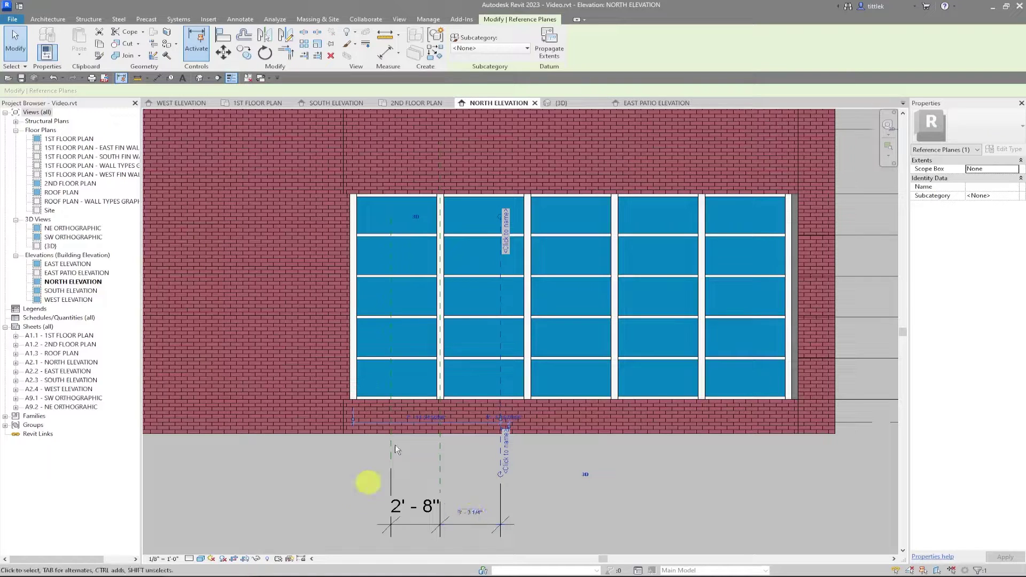
click(392, 451)
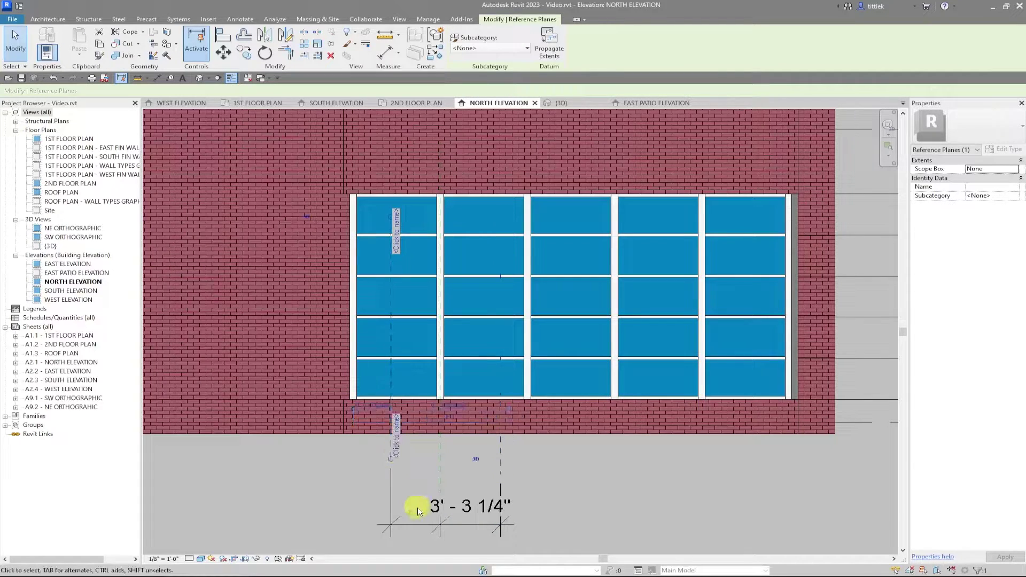
click(419, 511)
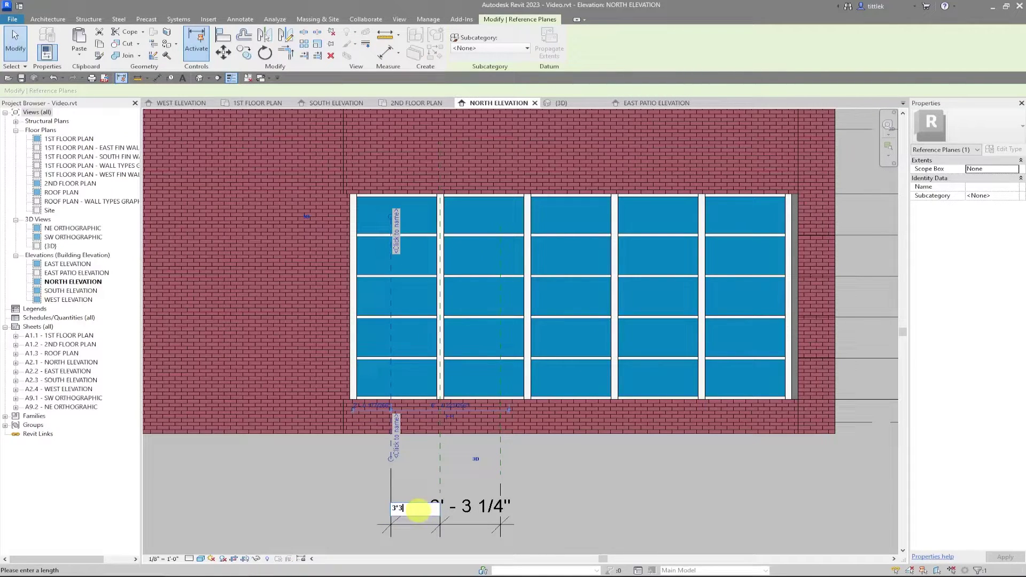
key(Return)
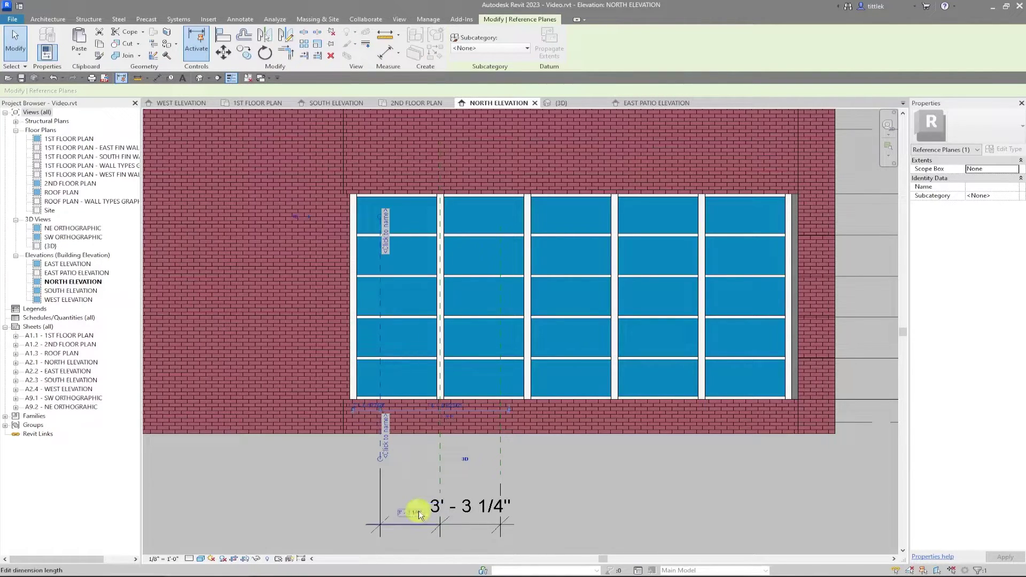
click(582, 510)
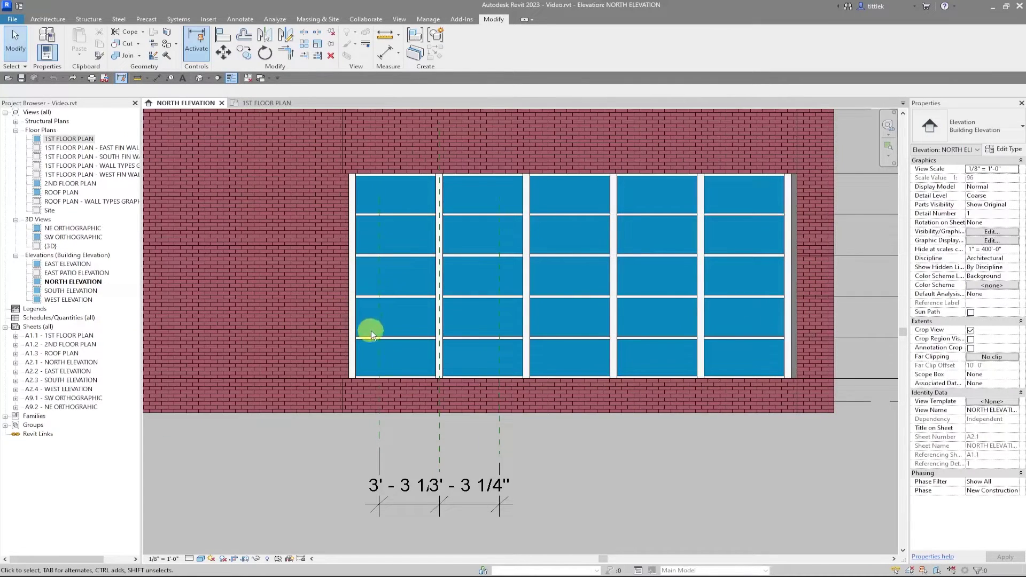
- Place full-height vertical curtain grid lines along the two outer reference planes of the first-floor curtain wall
scroll(371, 330, up, 1)
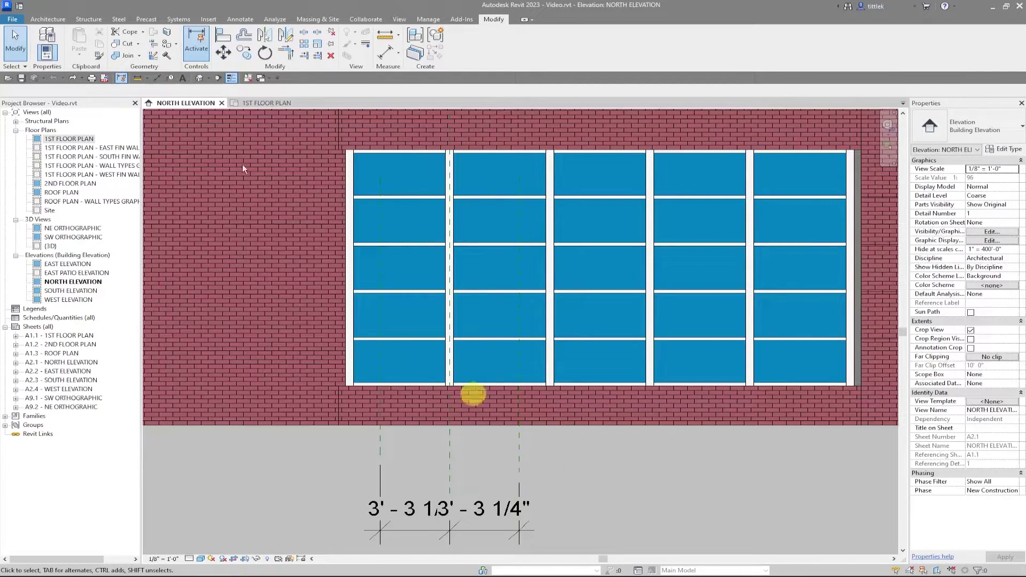
click(55, 21)
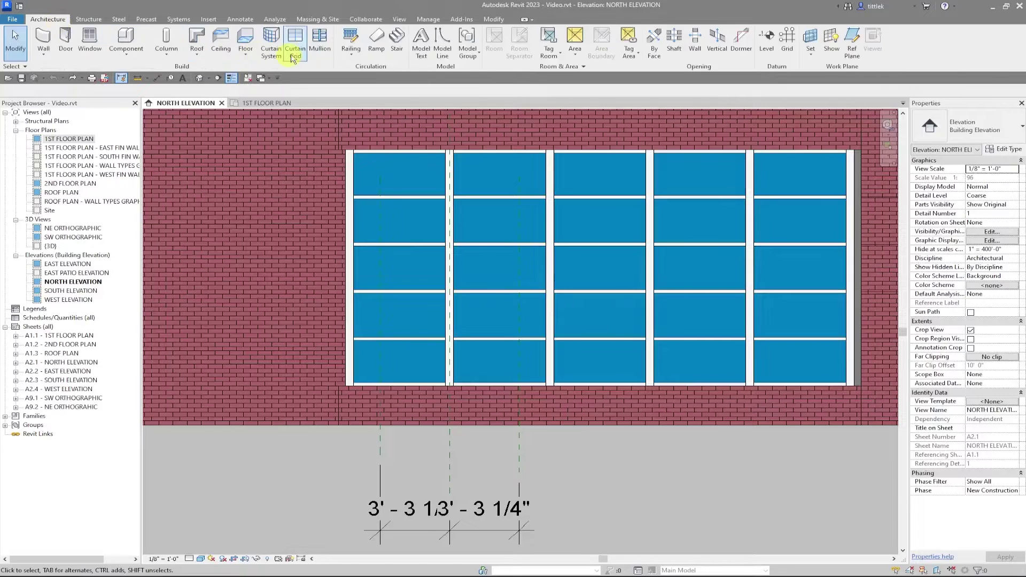
click(297, 49)
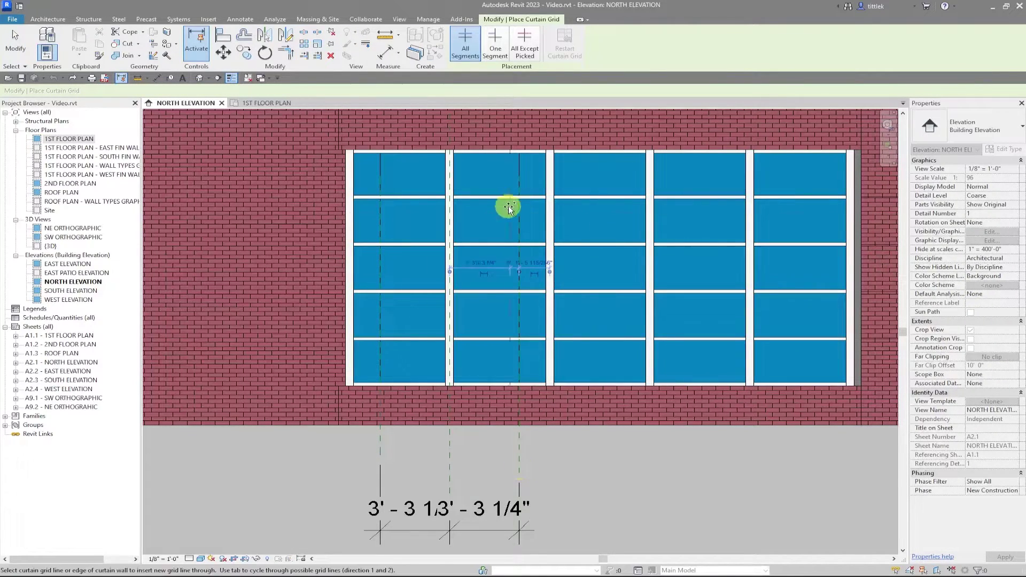
click(517, 219)
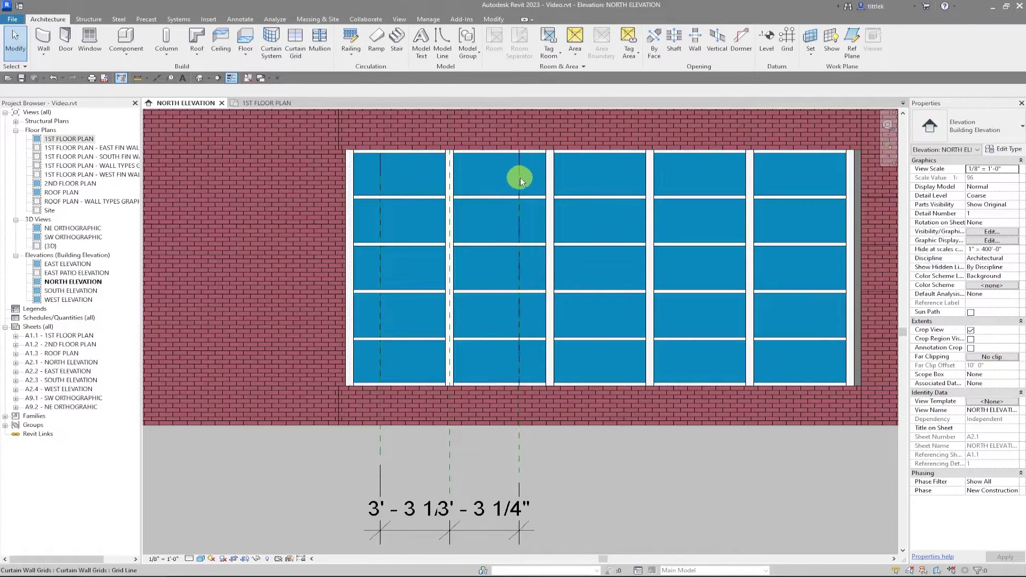
- Remove the top two segments of the new curtain grid line on the right side of the entry
click(520, 178)
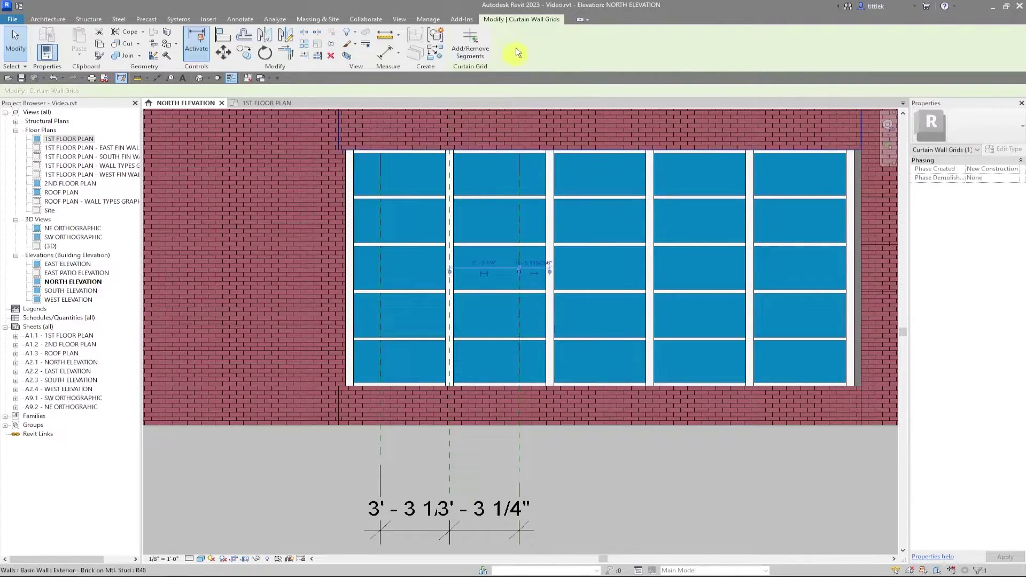
click(470, 46)
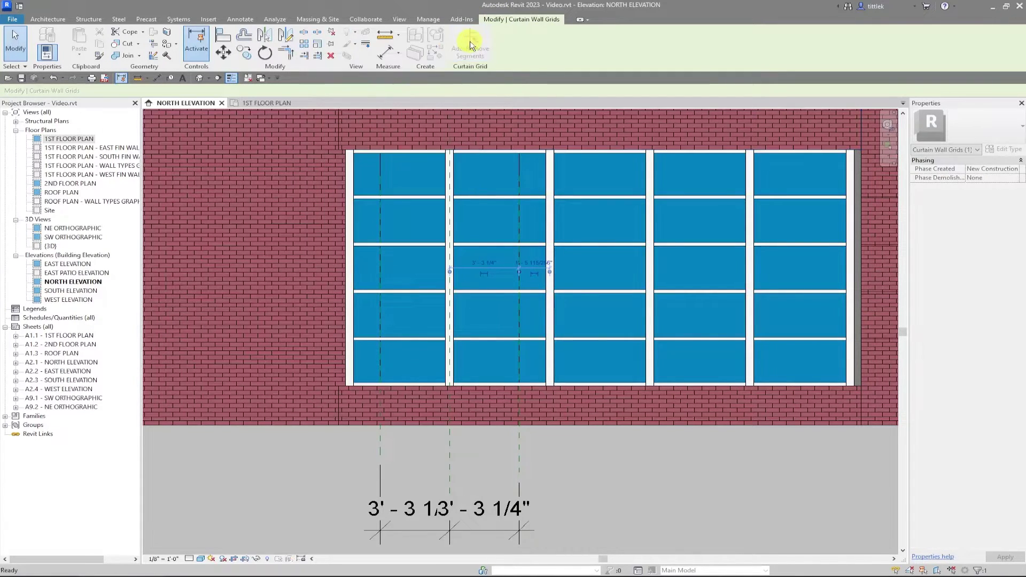
click(520, 171)
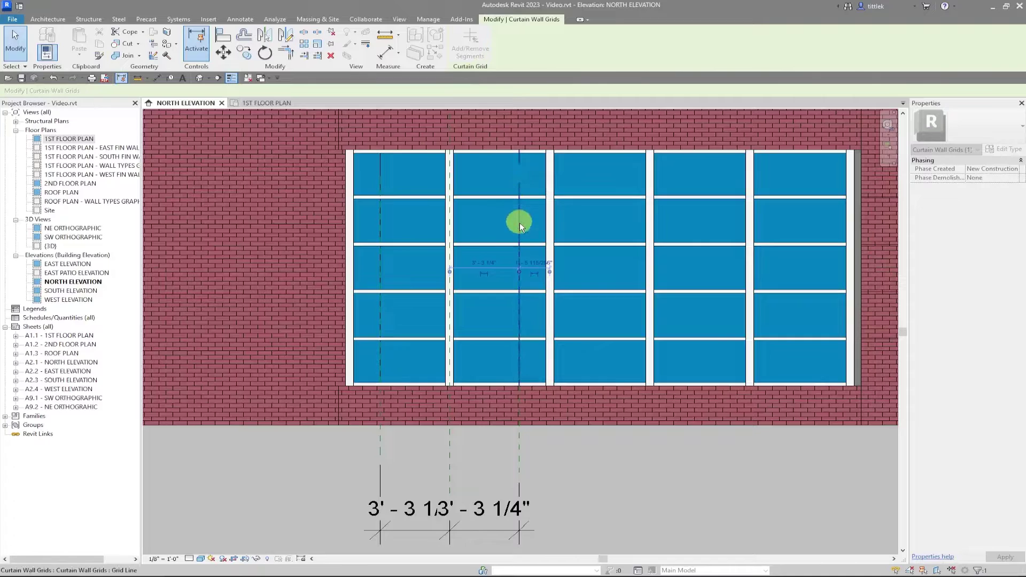
click(519, 223)
click(517, 182)
key(Escape)
key(Escape)
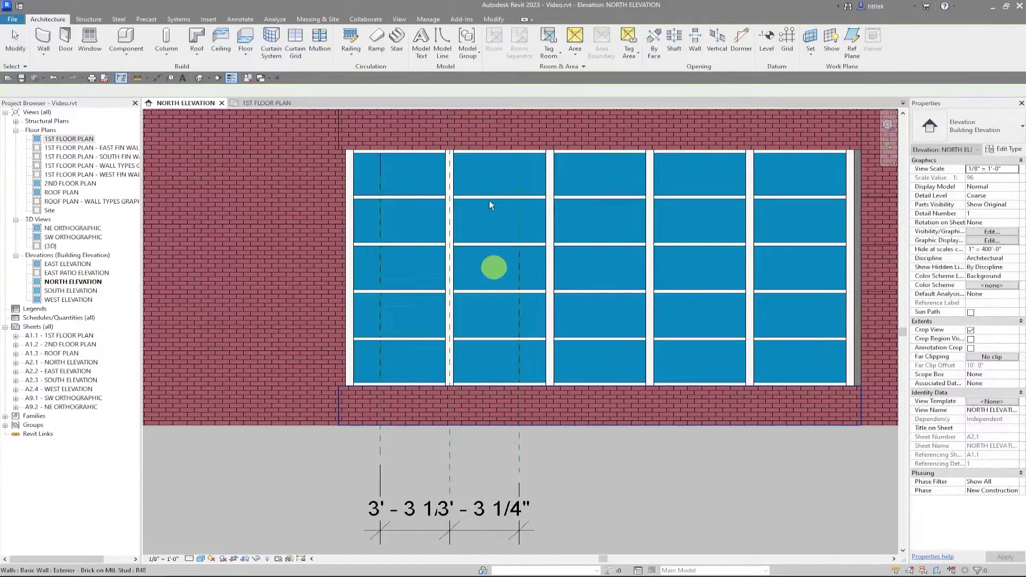
- Remove the top two segments of the new curtain grid line on the left side of the entry
click(382, 225)
click(470, 45)
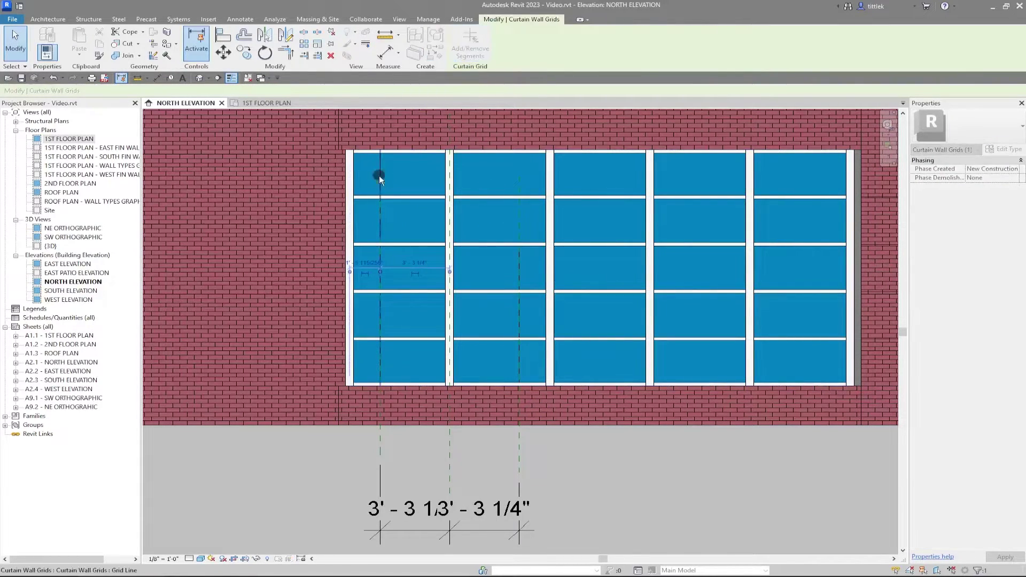
click(379, 179)
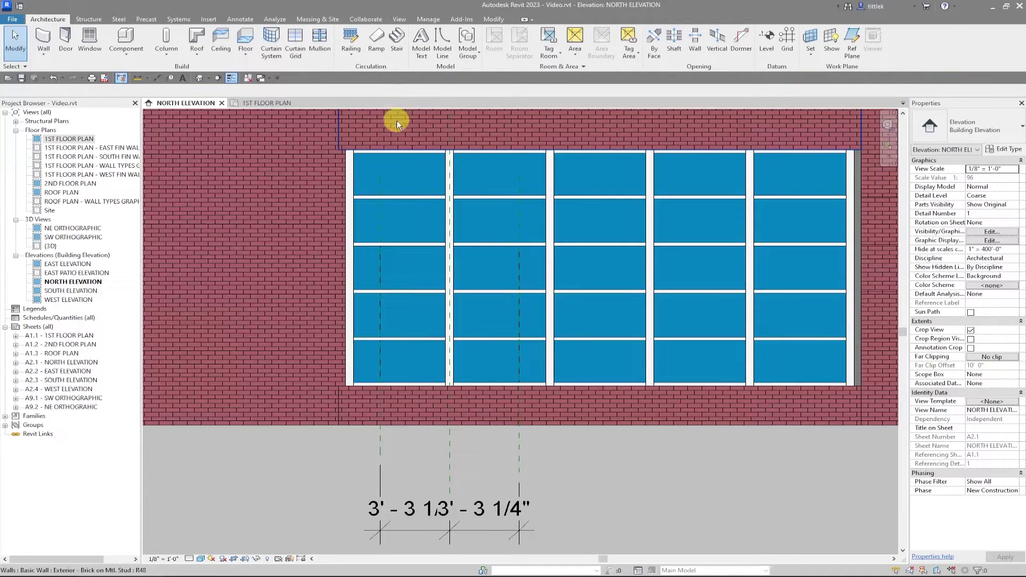
- Place 4.5" X 4.5" rectangular mullions on the two vertical grid lines flanking the first-floor entry
click(322, 44)
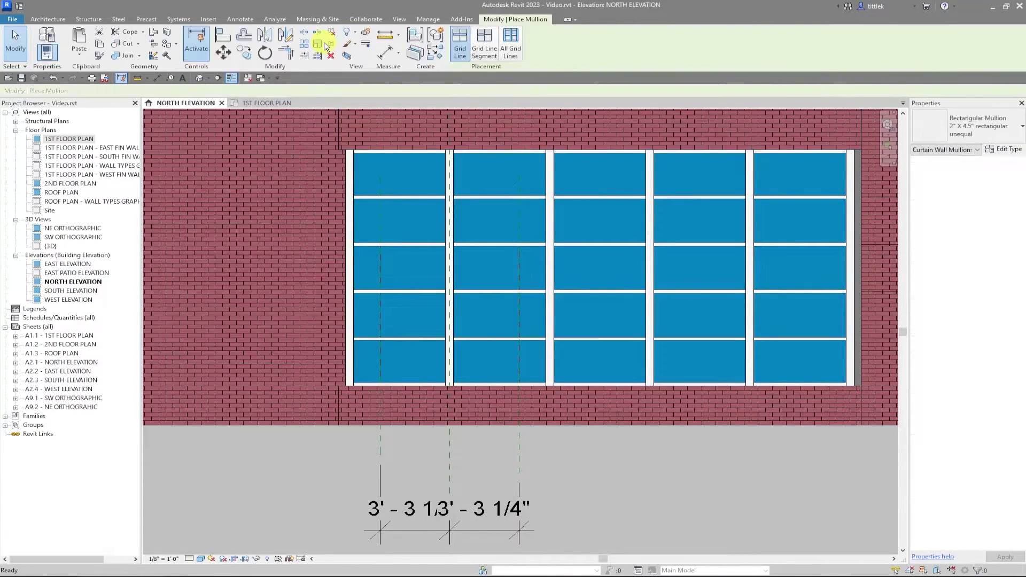
click(1004, 132)
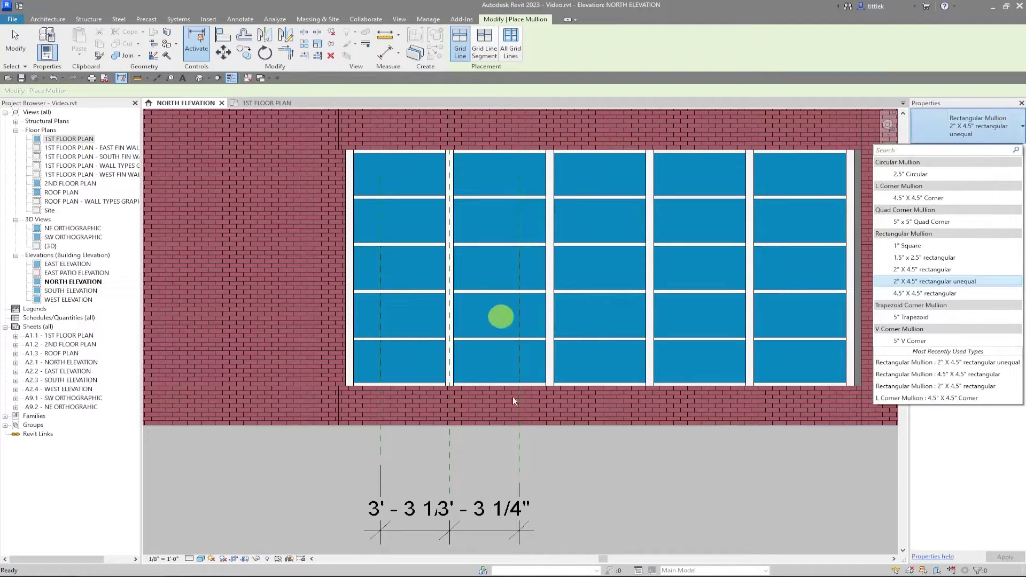
click(933, 293)
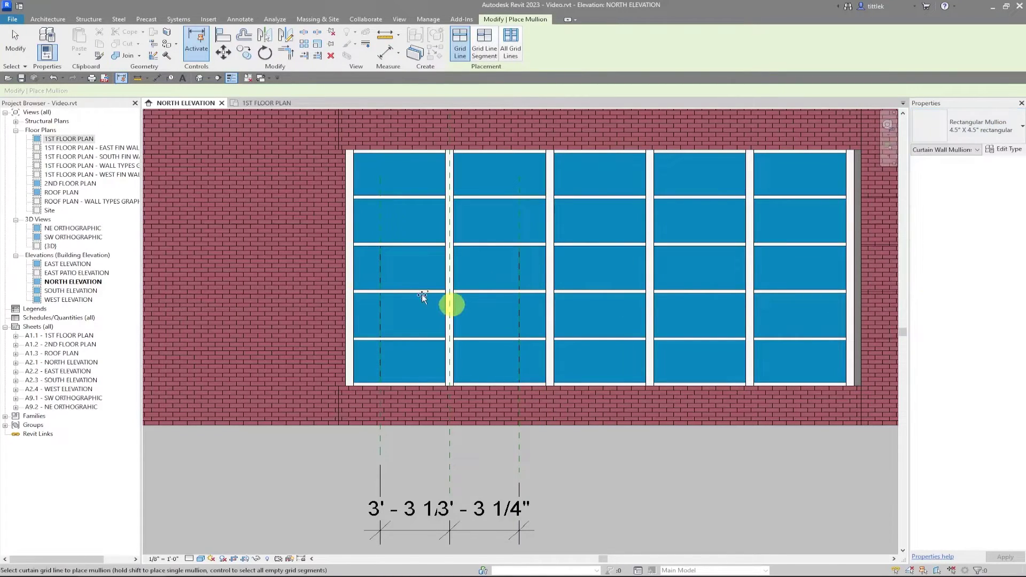
click(377, 273)
click(523, 274)
key(Escape)
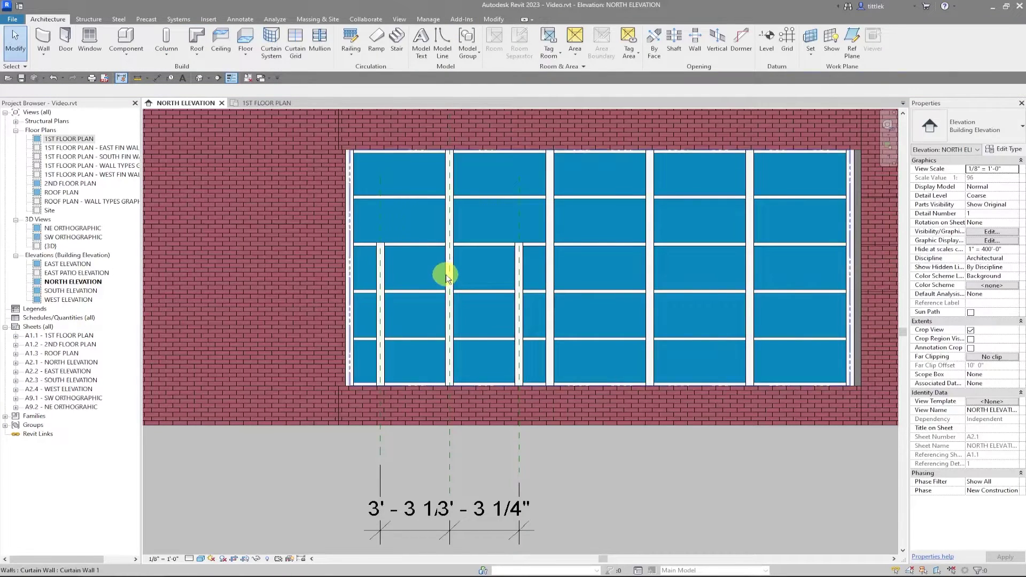
- Delete the center vertical, horizontal and sill mullions inside the entry opening between the two flanking mullions
click(445, 275)
key(Delete)
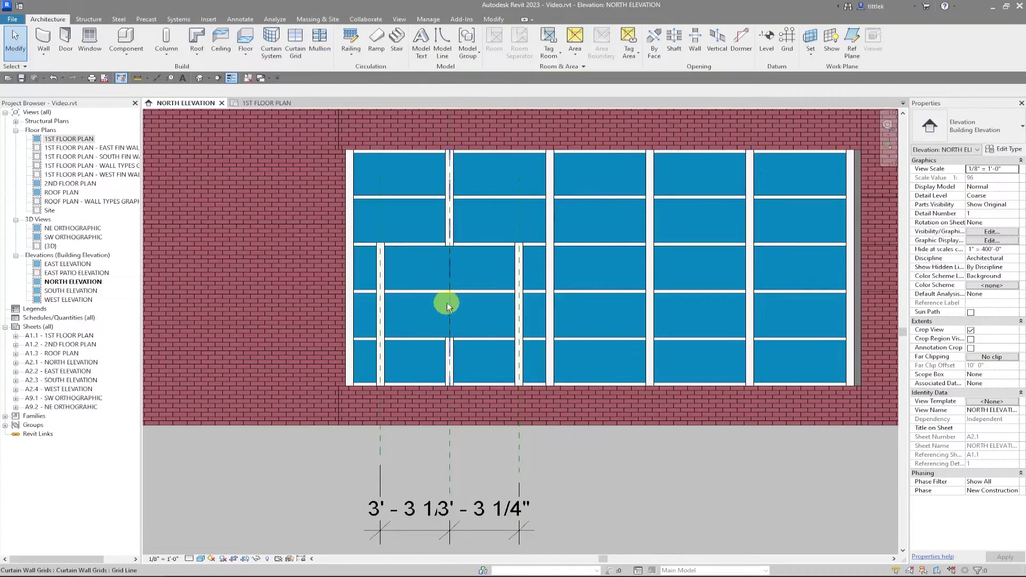
click(436, 293)
click(489, 291)
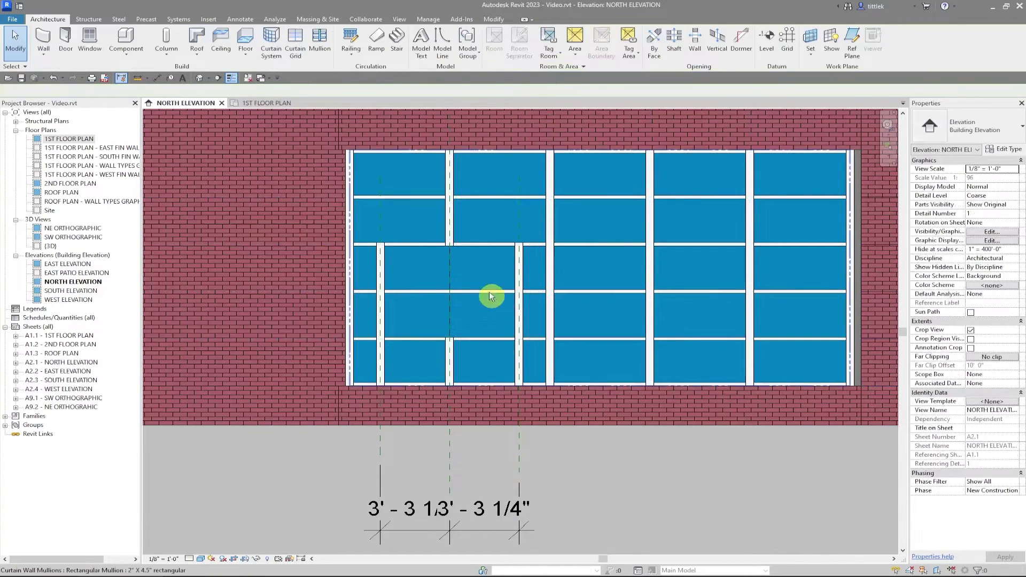
key(Delete)
click(470, 341)
key(Delete)
click(455, 348)
key(Delete)
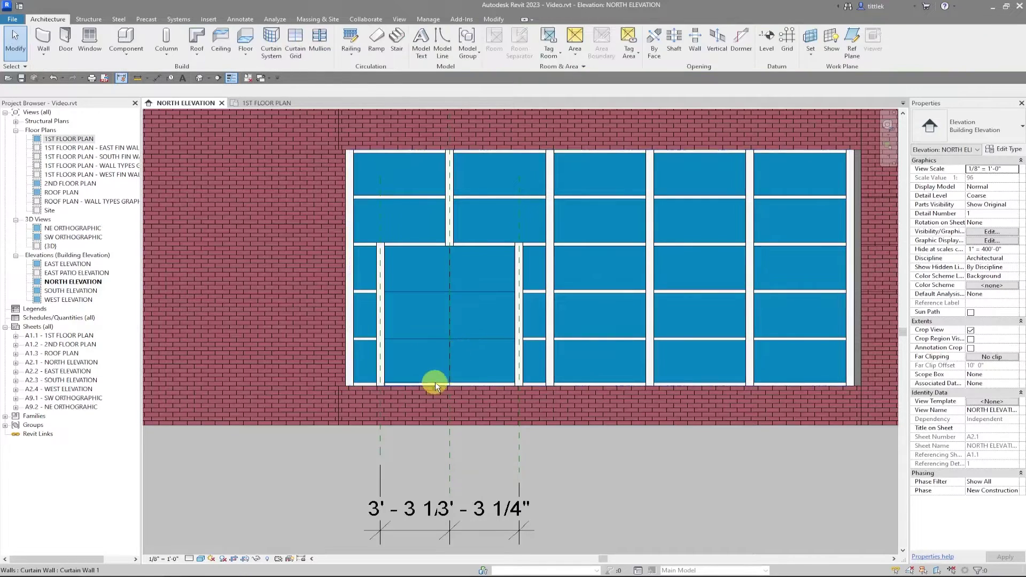
click(480, 380)
key(Delete)
- Remove the segments of the two lower horizontal curtain grid lines that cross the entry opening
scroll(399, 360, up, 2)
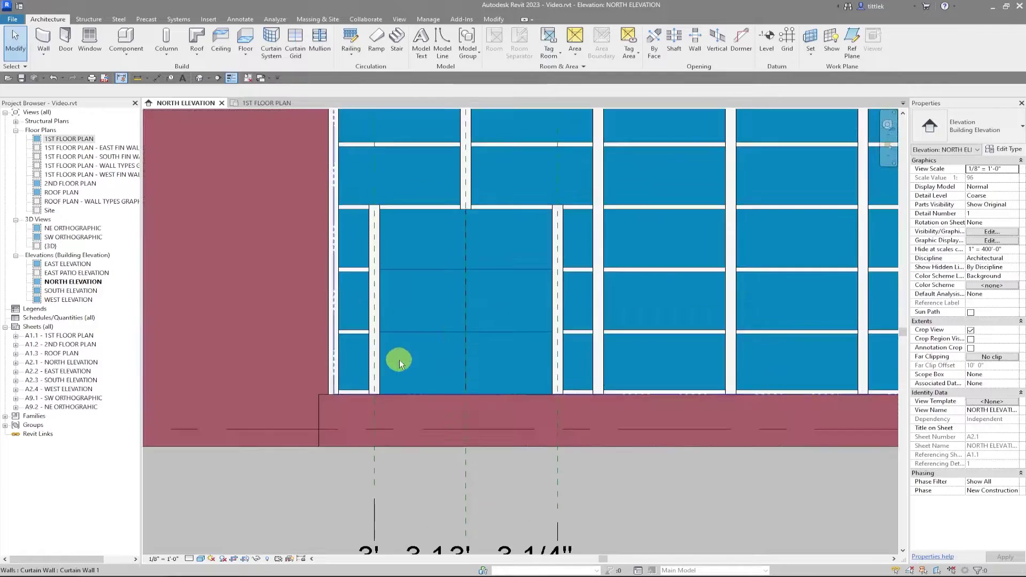
click(495, 270)
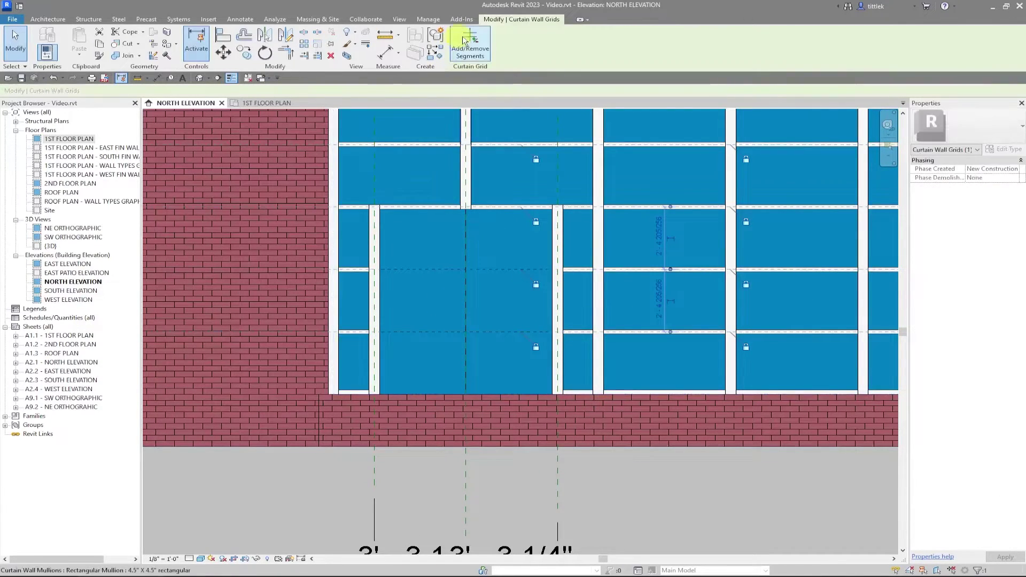
click(502, 269)
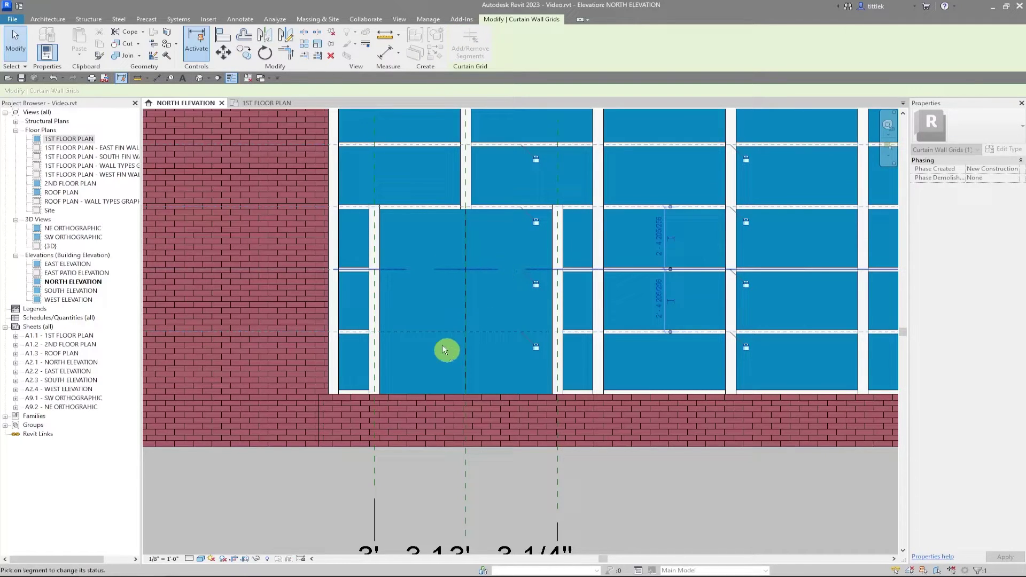
click(443, 317)
click(440, 331)
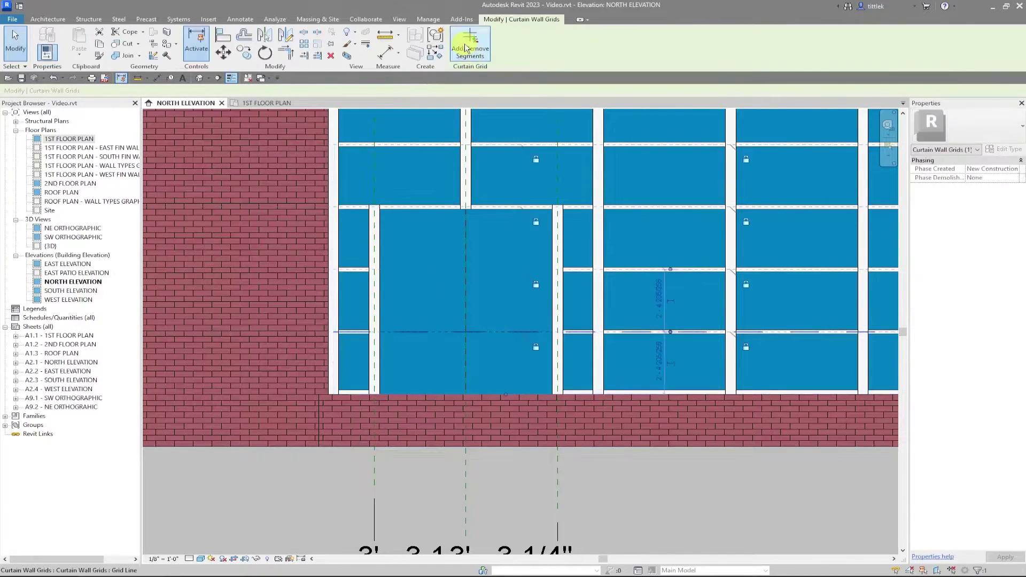
click(470, 46)
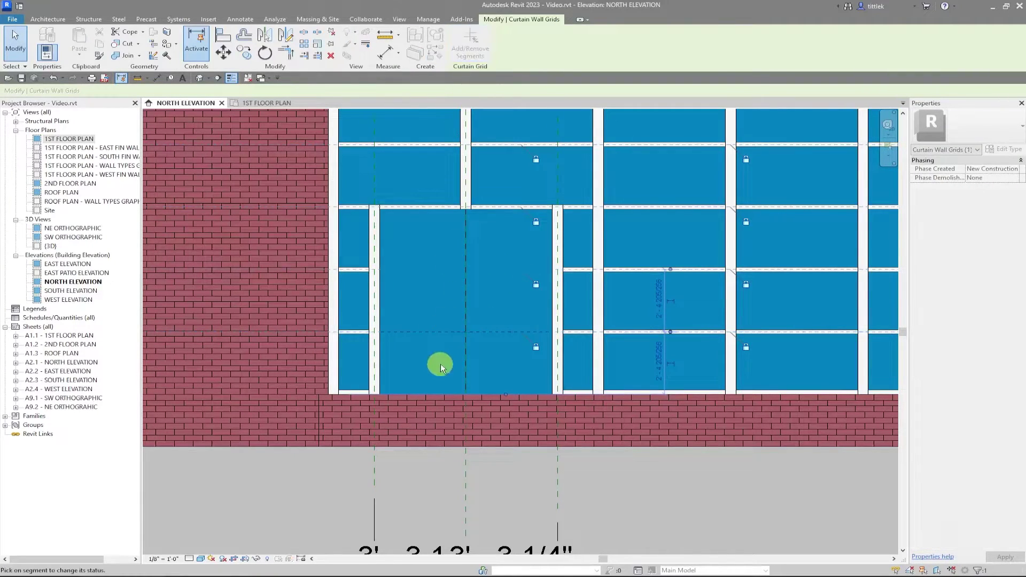
click(498, 334)
- Remove the center vertical curtain grid line segment inside the entry opening, below the door head
click(468, 289)
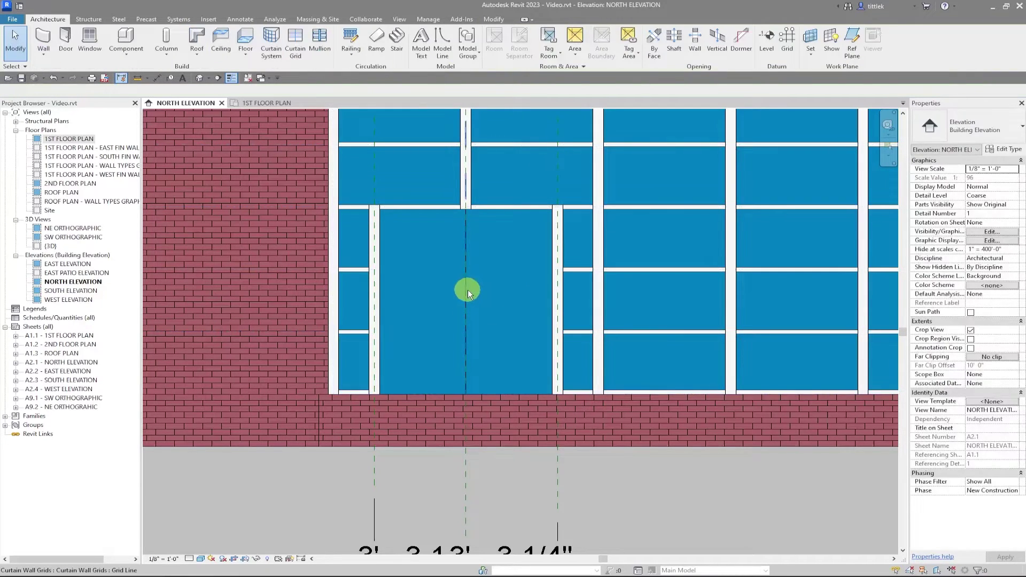
click(479, 43)
click(465, 284)
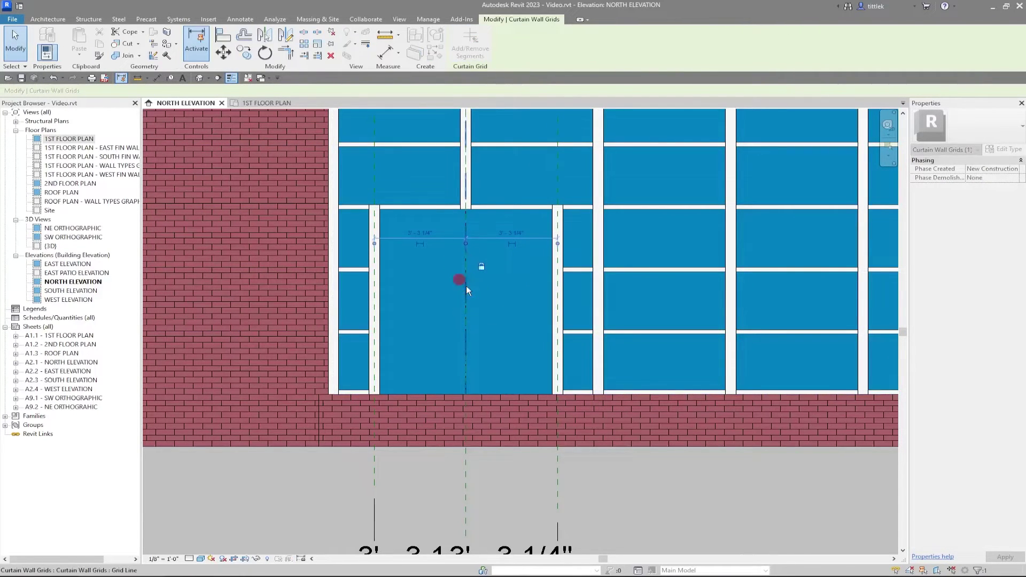
click(422, 338)
scroll(421, 339, down, 2)
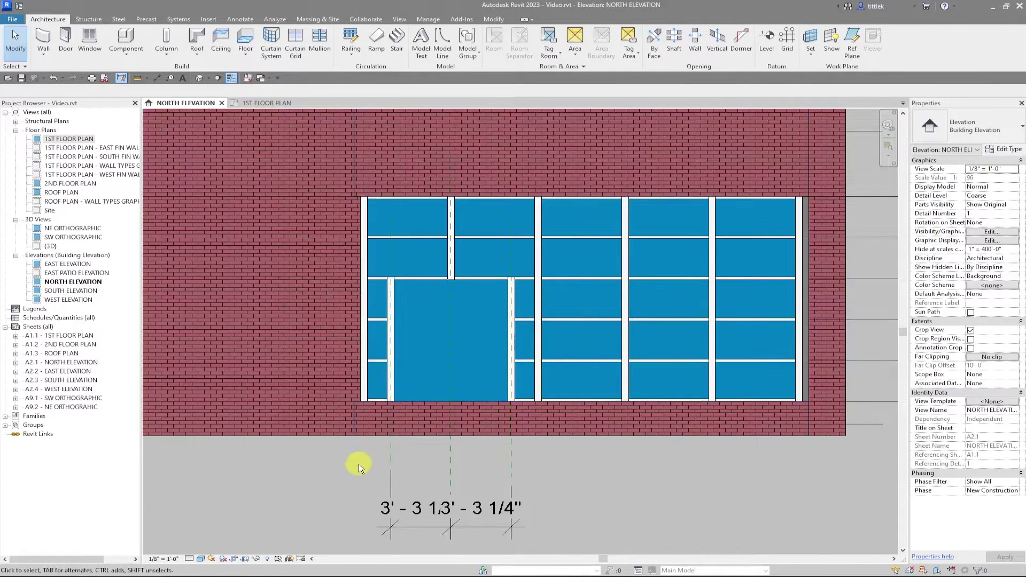
- Switch to Bluebeam Revu and examine the base of the double-door entry in the final deliverable elevation
click(247, 576)
scroll(321, 519, up, 3)
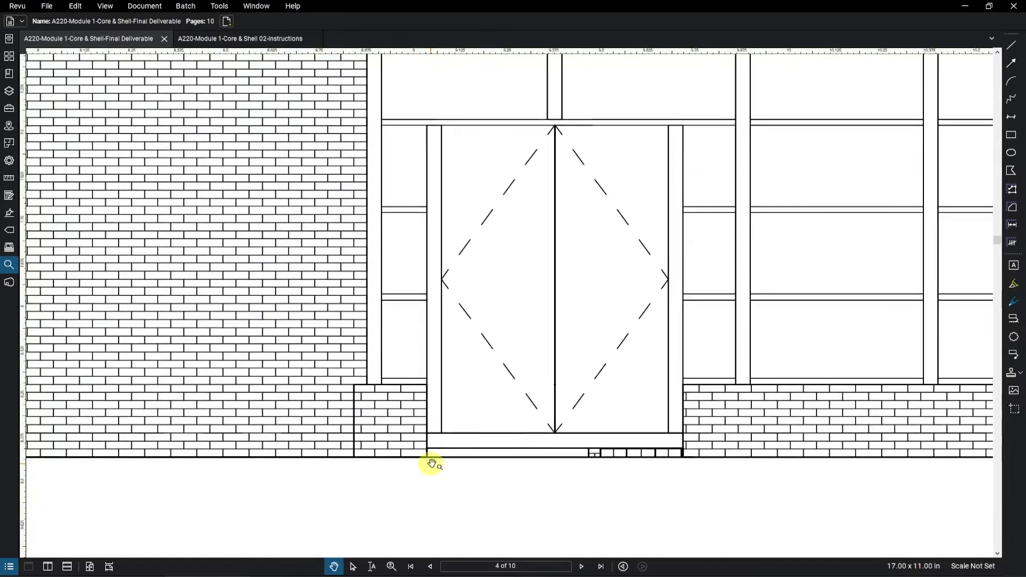
scroll(432, 463, up, 1)
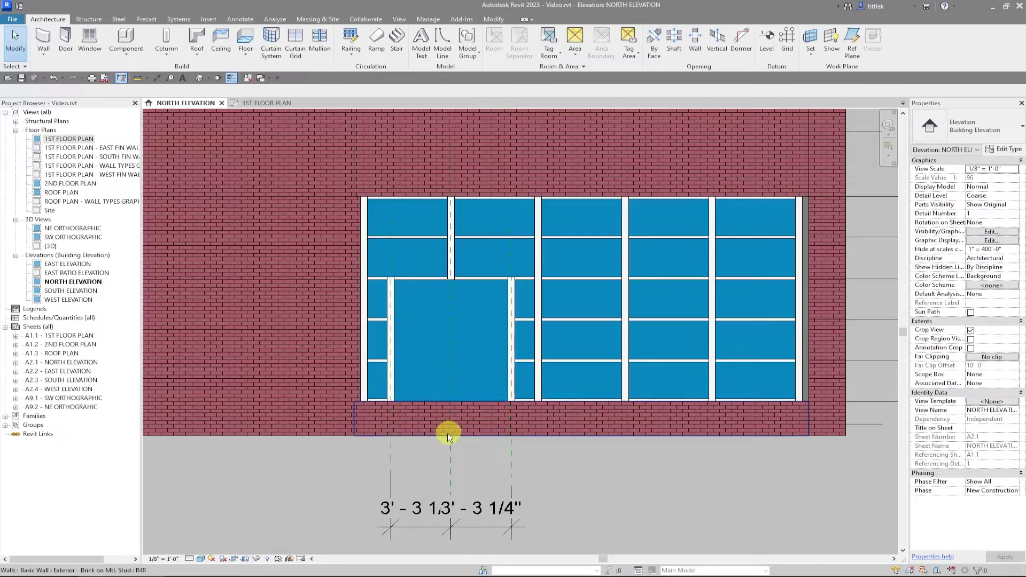
- Edit the curtain wall's profile and pick sketch lines along the outer edges of the two mullions flanking the entry, without locking them
click(486, 335)
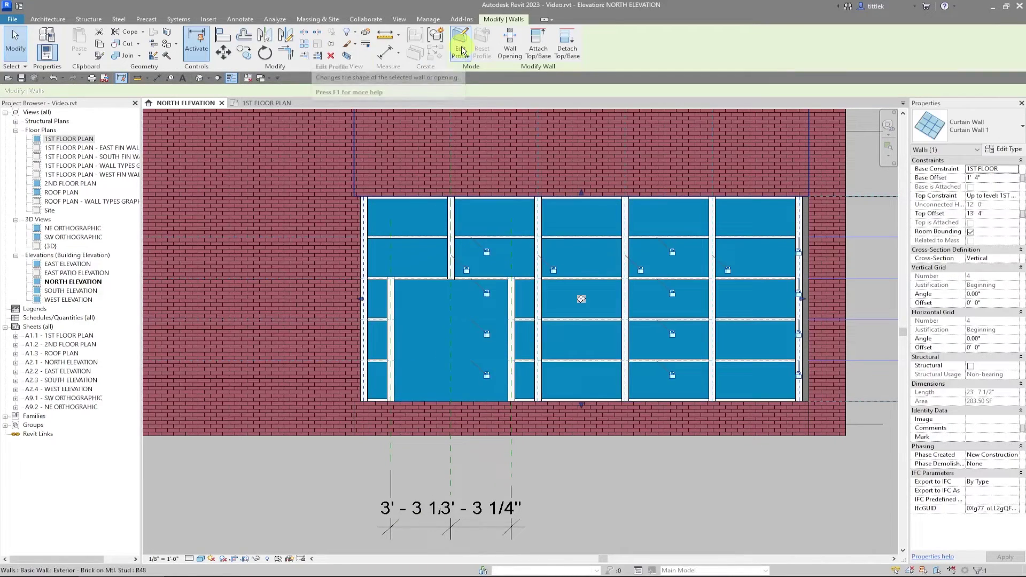
double_click(417, 380)
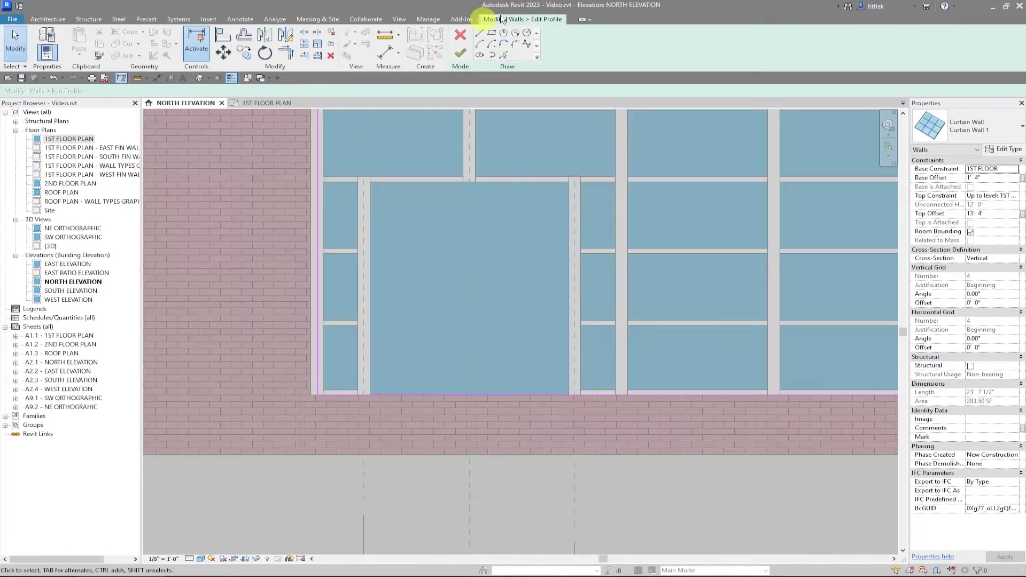
click(502, 55)
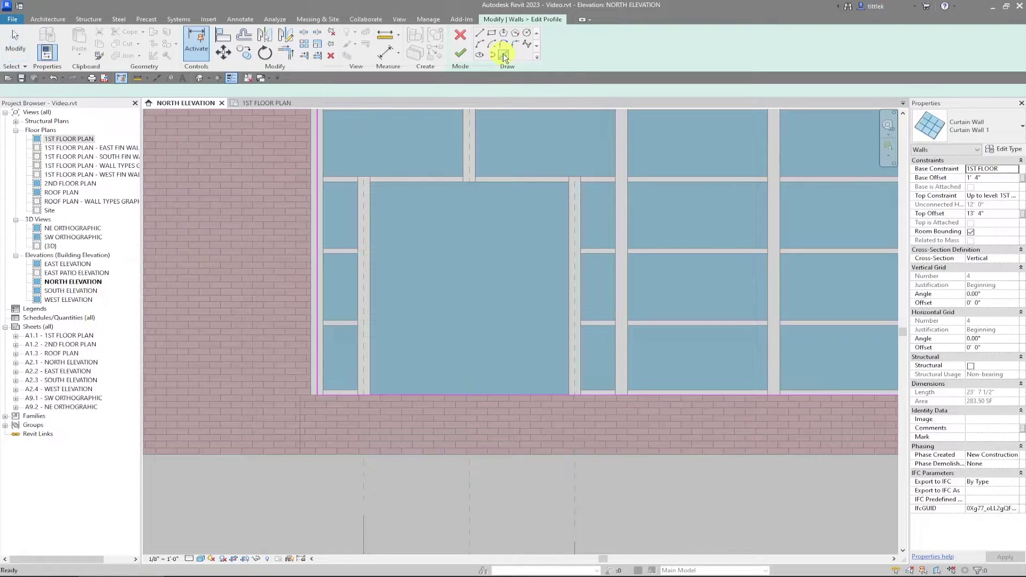
click(359, 380)
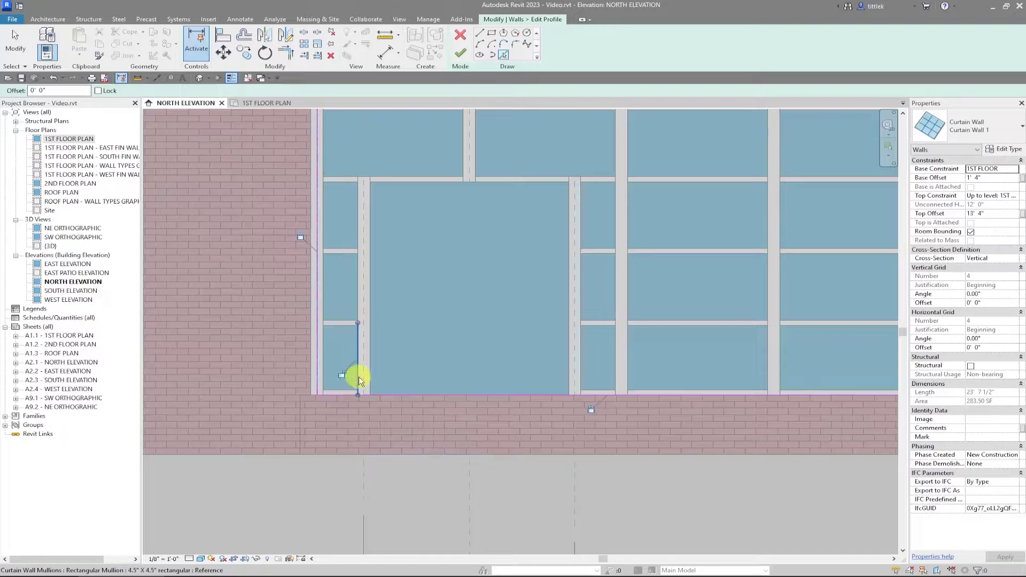
click(341, 374)
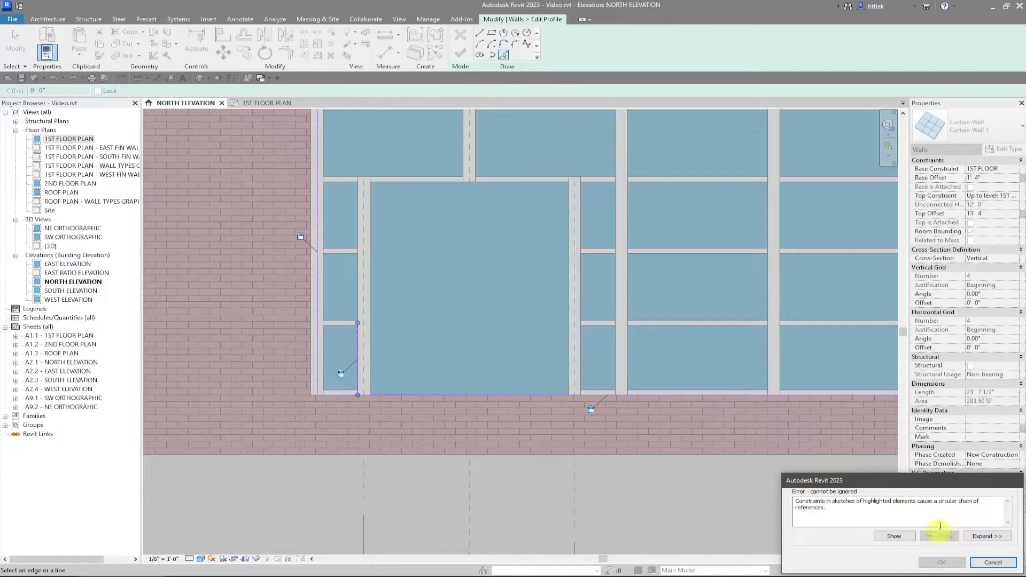
click(994, 563)
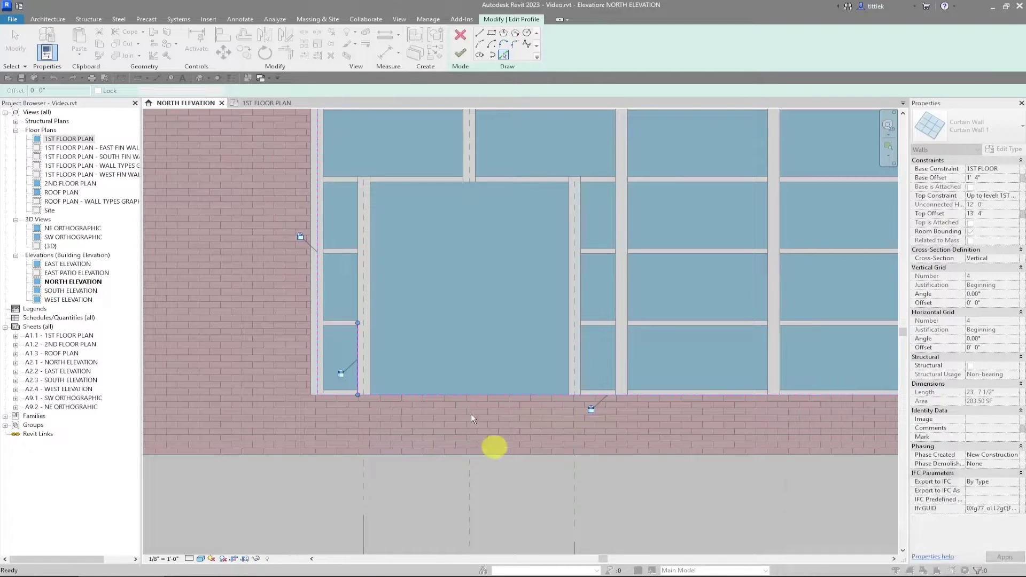
click(582, 364)
click(596, 345)
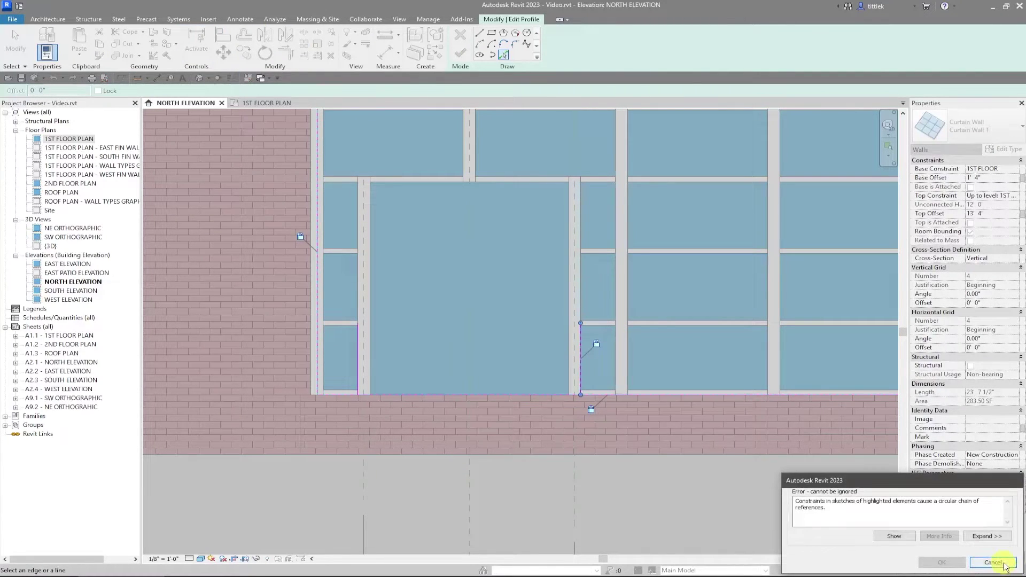
click(1003, 563)
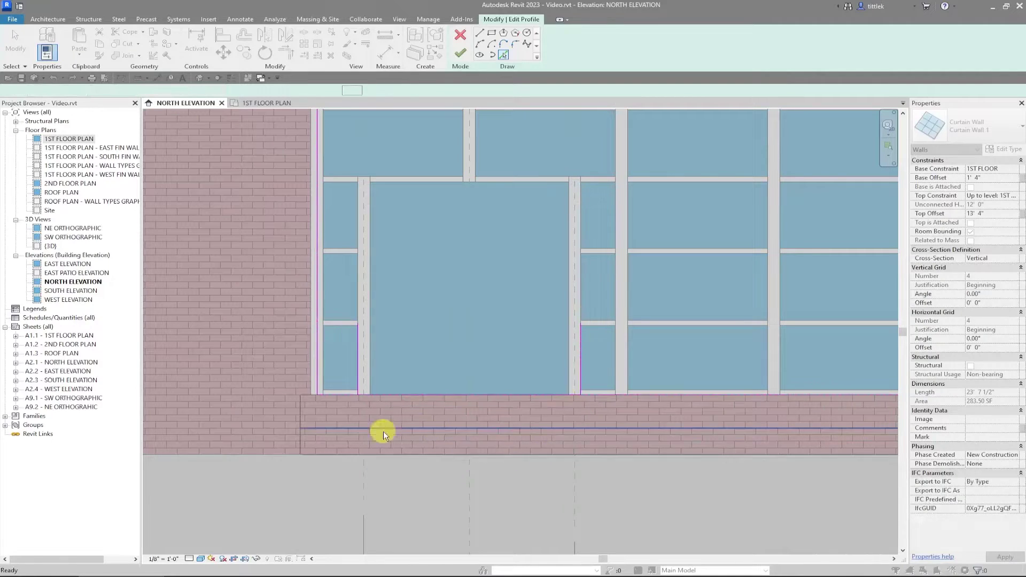
- Add a horizontal profile line below the entry opening and trim it to corners with the two side lines
click(436, 436)
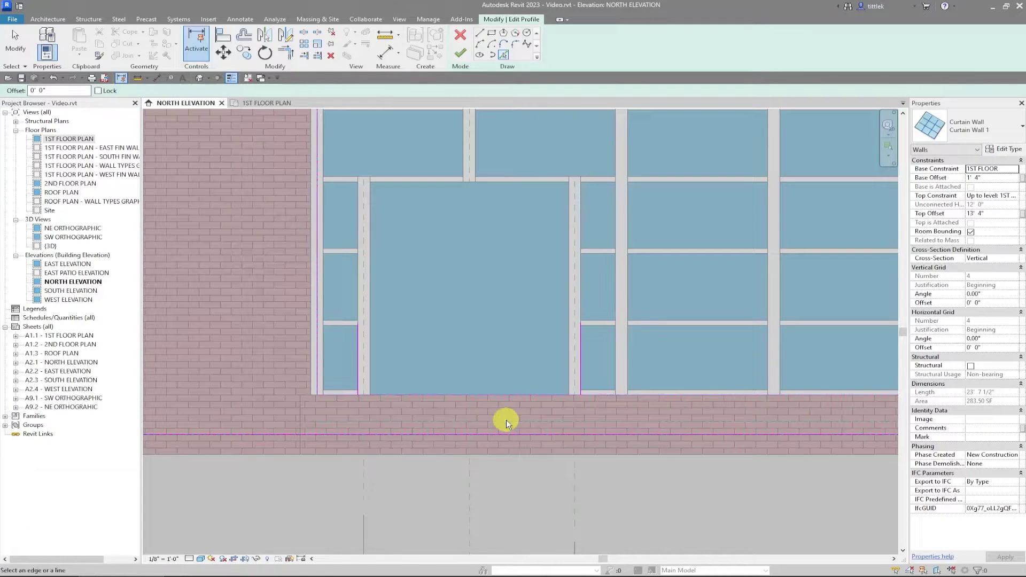
key(Escape)
key(t)
key(r)
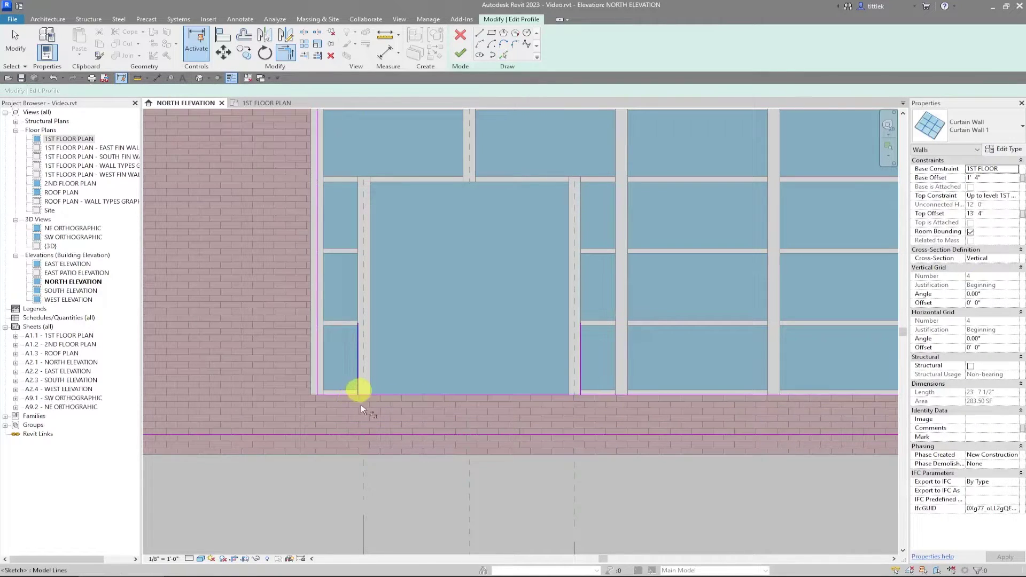
click(375, 434)
click(358, 382)
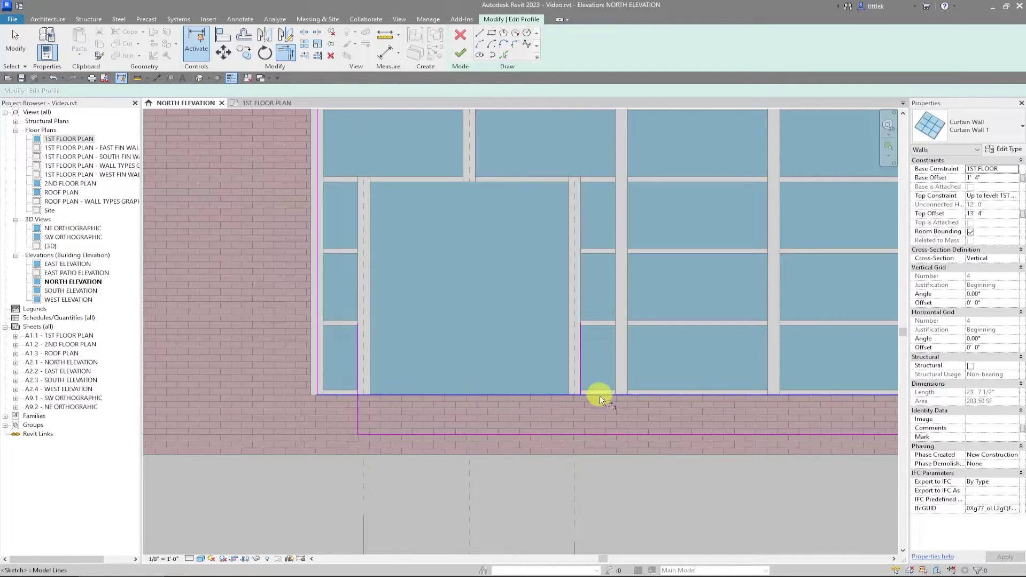
key(Escape)
key(t)
key(r)
click(580, 371)
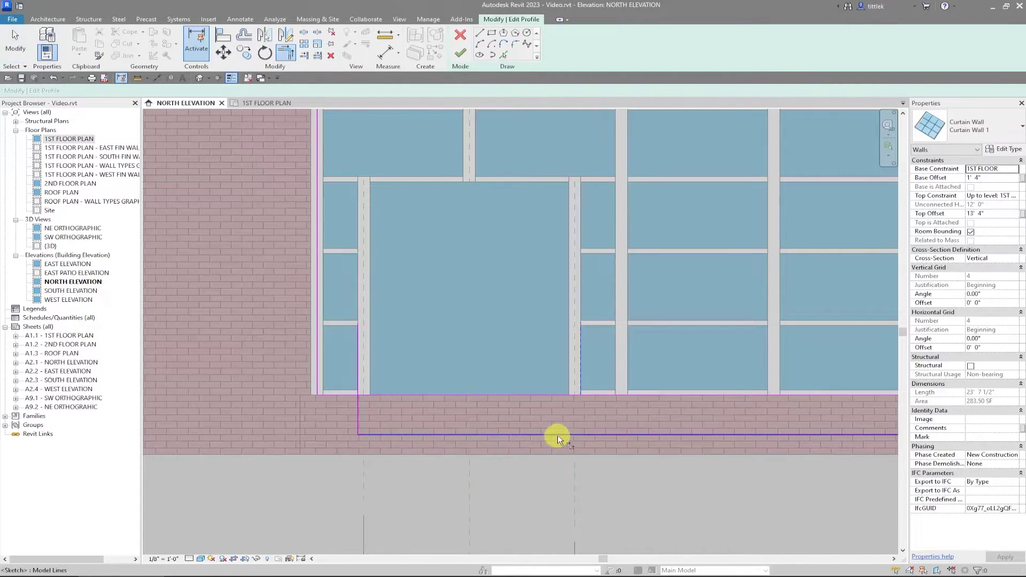
click(556, 435)
key(Escape)
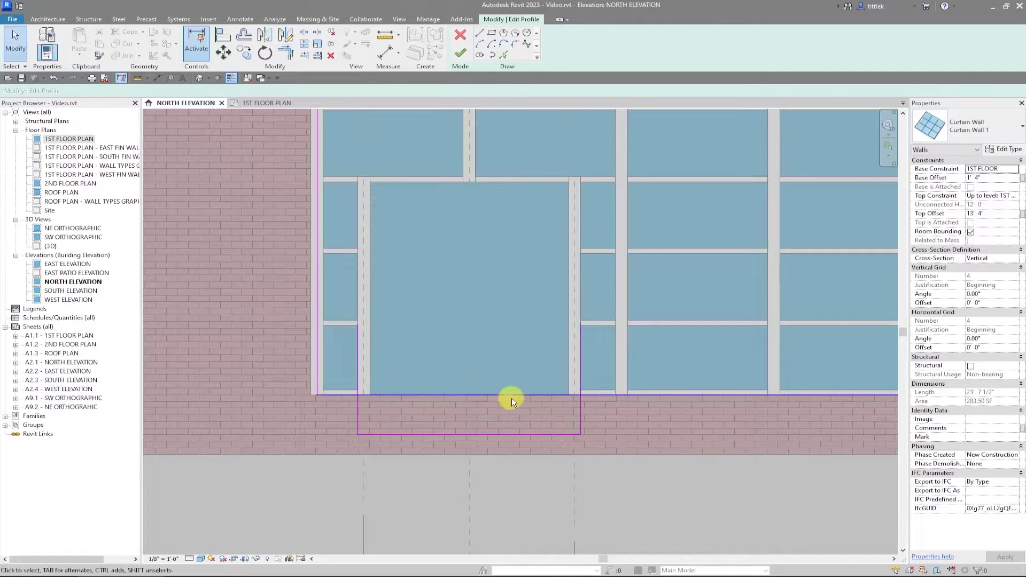
- Split the original bottom profile line within the entry and trim both halves to the side lines, leaving the profile open downward there
click(304, 33)
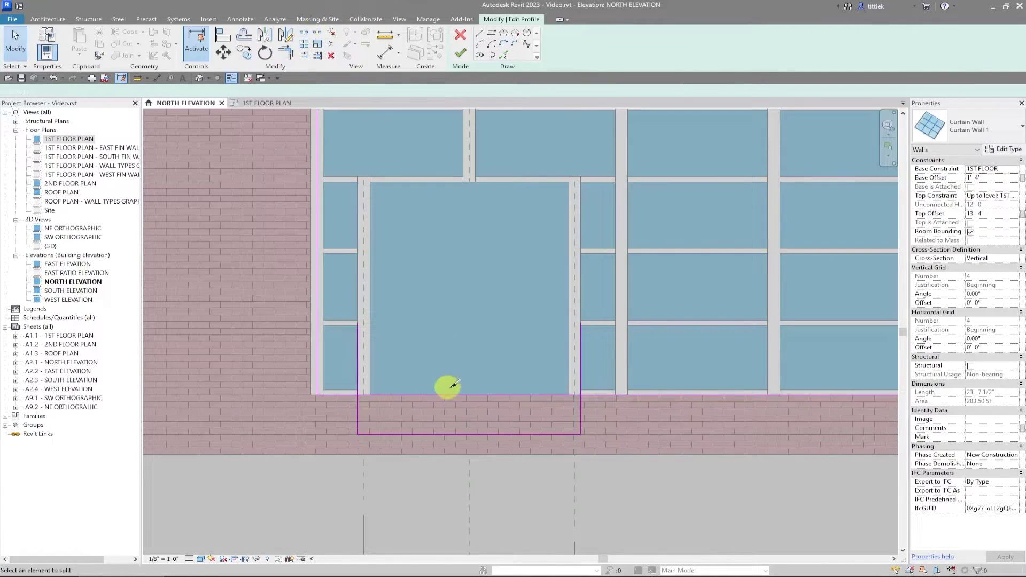
click(455, 395)
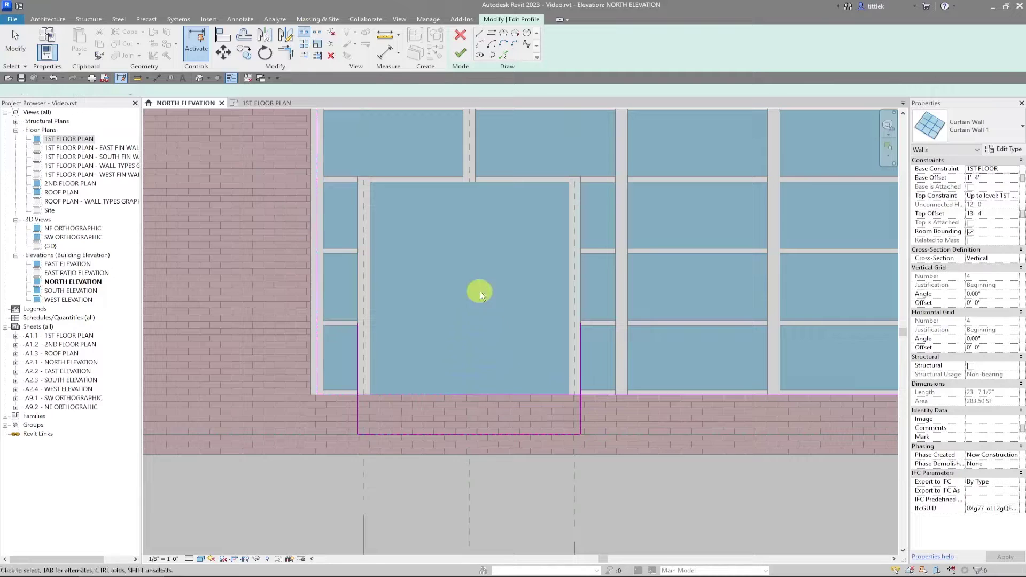
key(Escape)
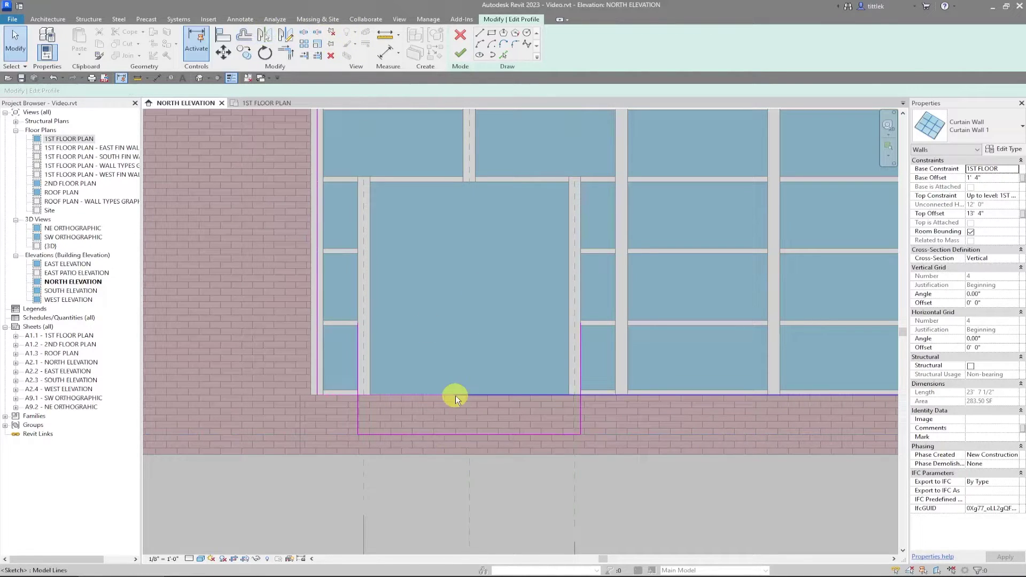
key(t)
key(r)
click(344, 397)
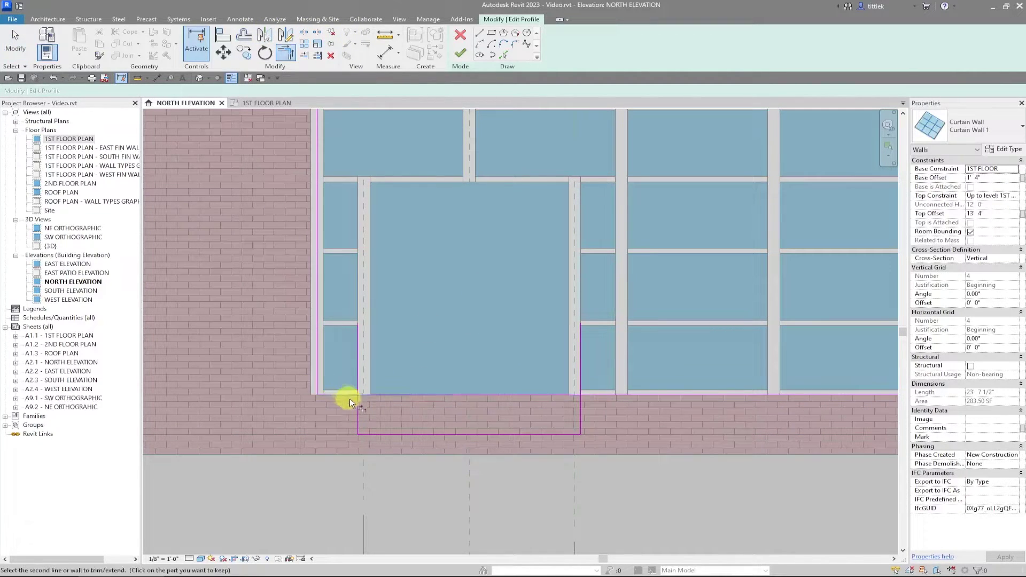
click(357, 403)
click(598, 394)
click(580, 412)
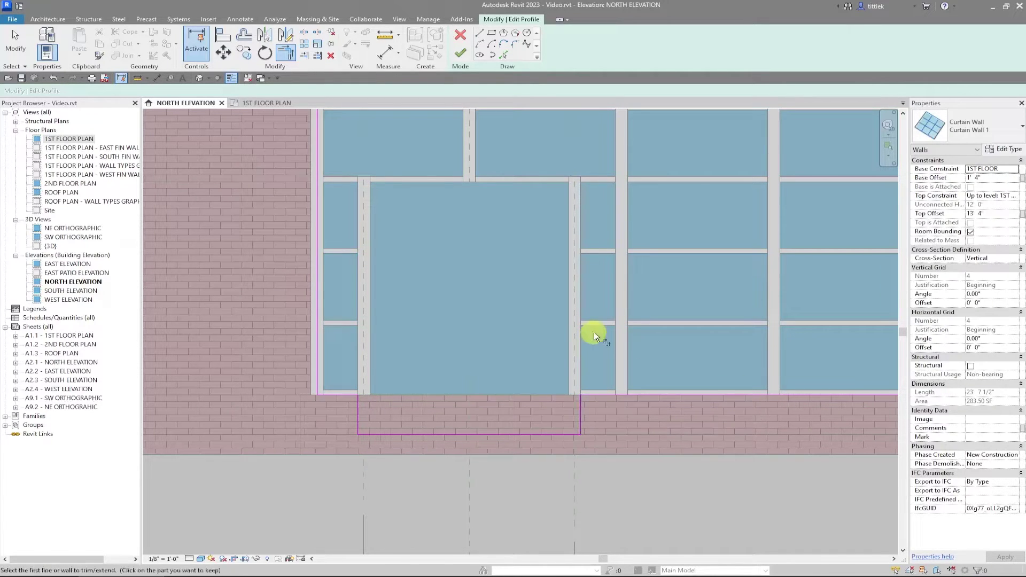
- Finish the curtain wall's profile edit and delete the mullions that can no longer be created
click(462, 54)
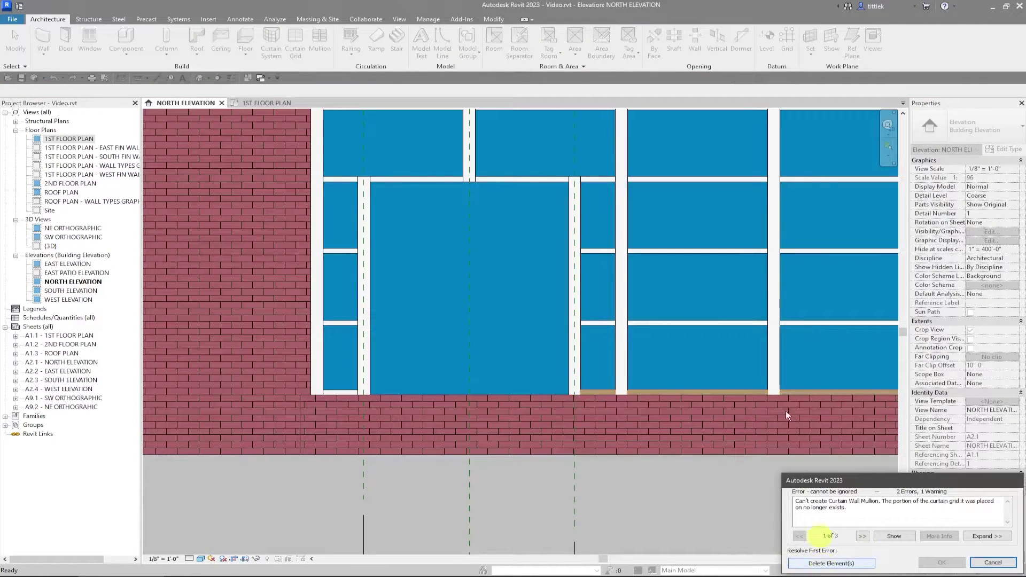
click(826, 564)
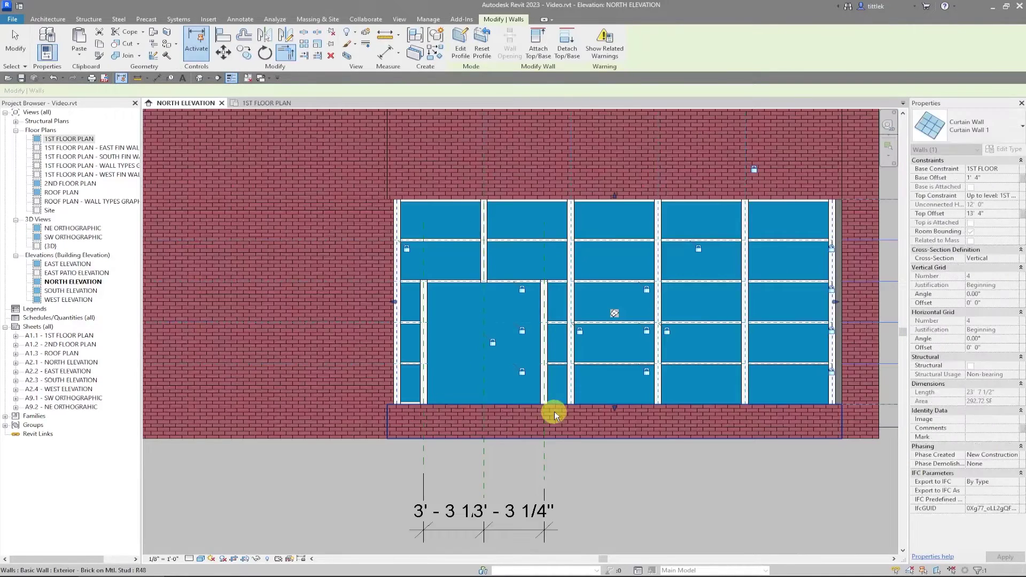
key(Escape)
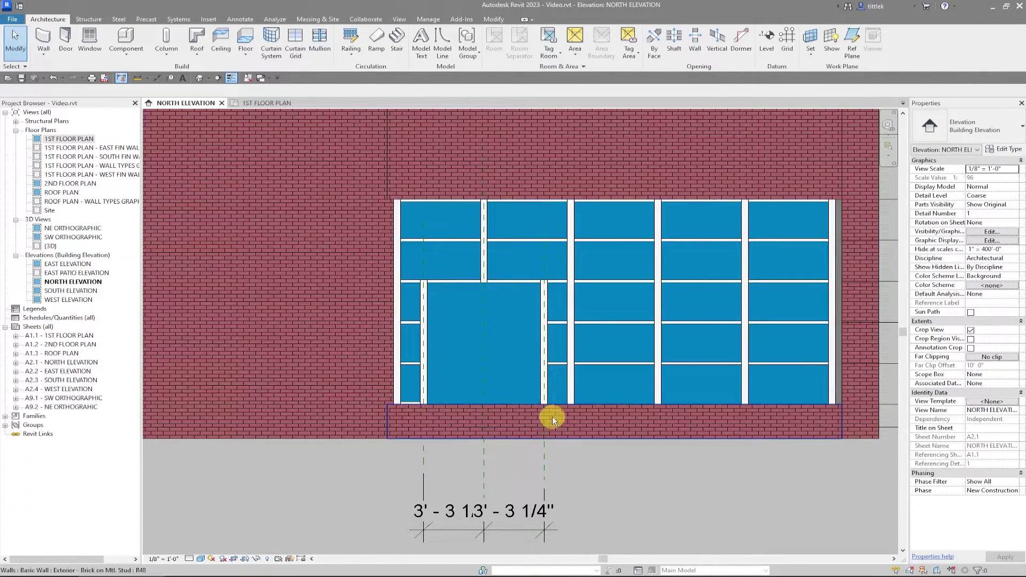
- In the 1ST FLOOR PLAN view, split the low brick wall at two points within the entry opening and delete the middle segment
click(256, 104)
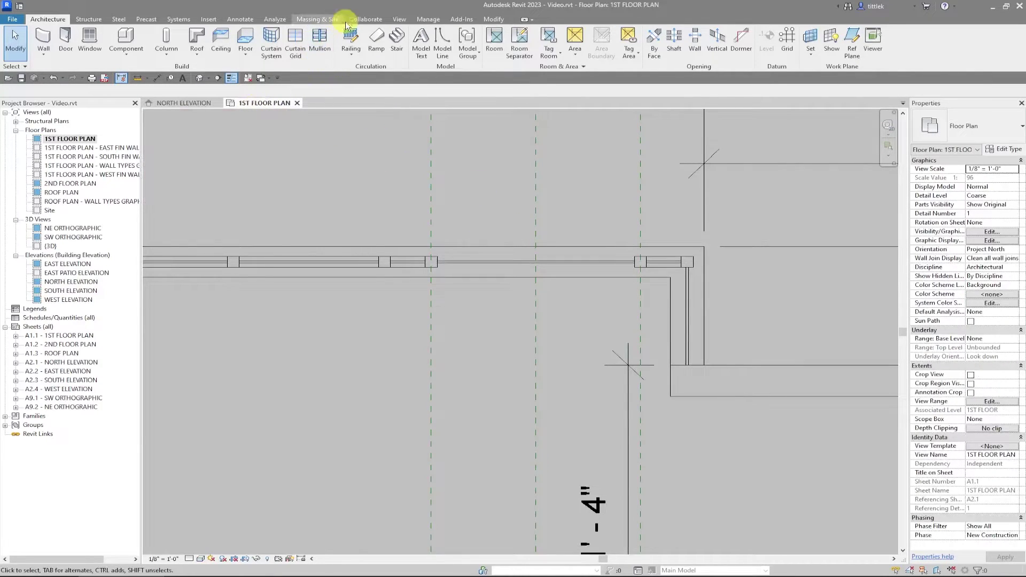
click(493, 19)
click(305, 31)
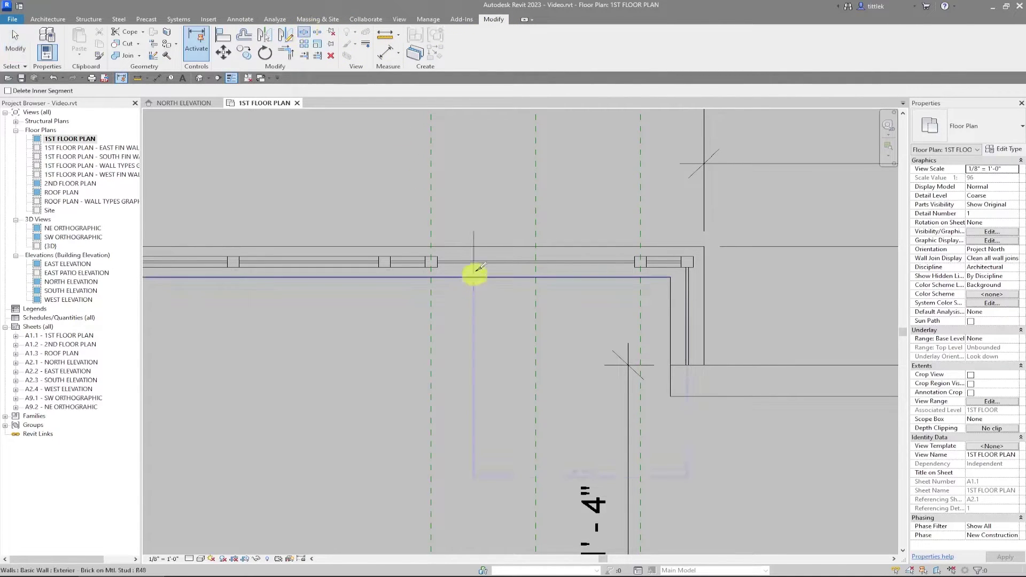
click(470, 247)
click(587, 245)
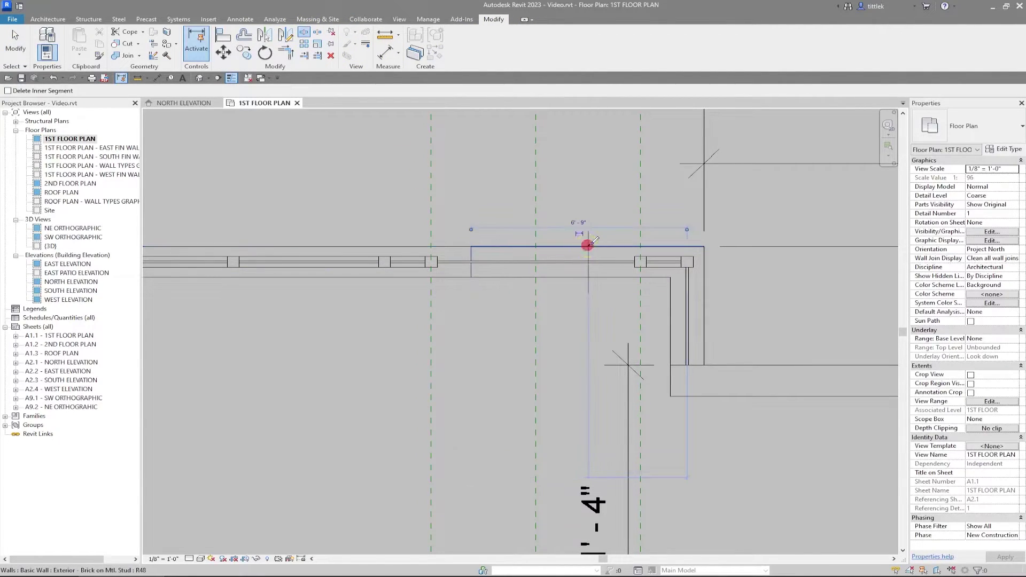
key(Escape)
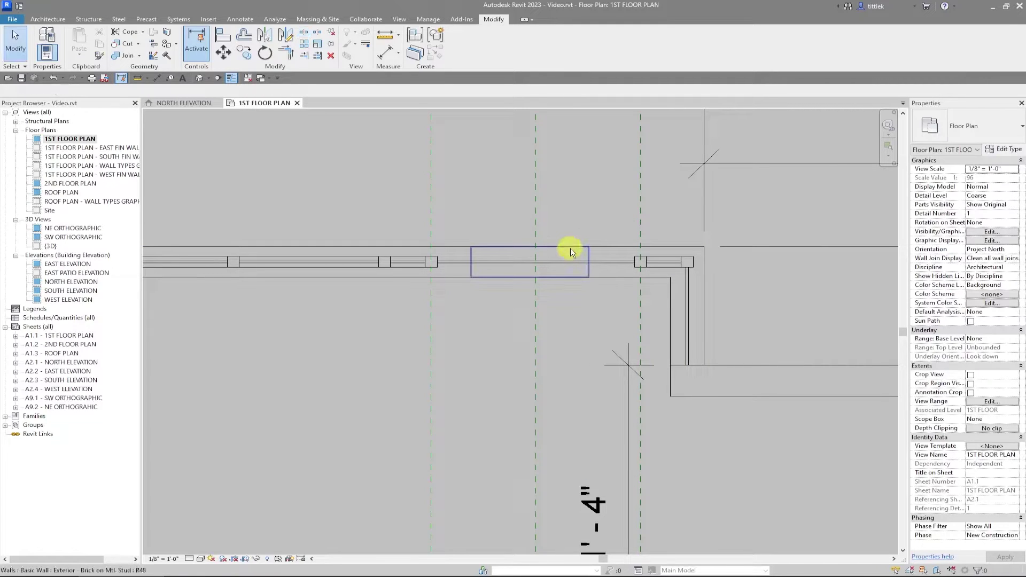
click(569, 248)
key(Delete)
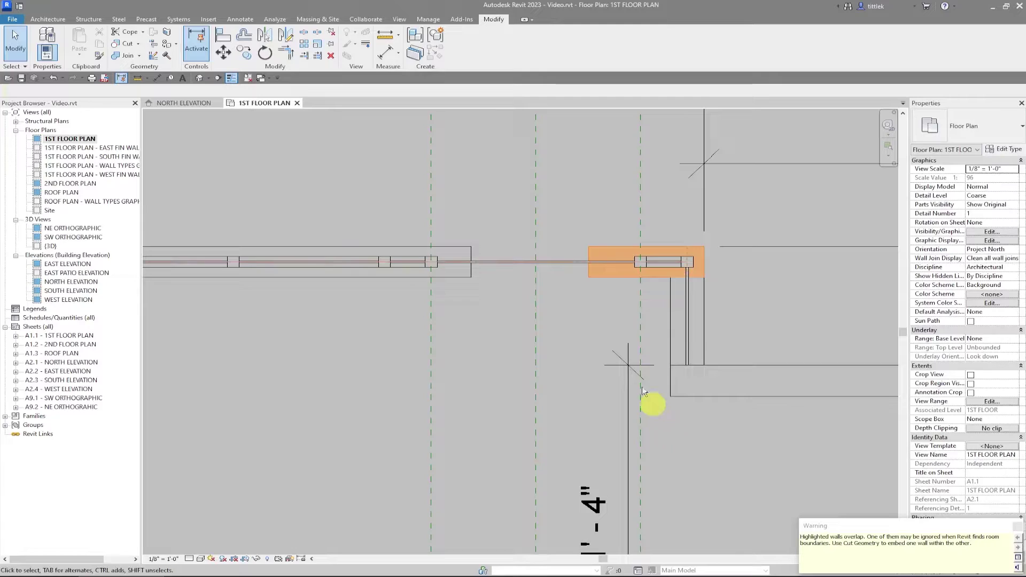
- Align the cut end of the brick wall west of the entry with the outer face of the adjacent entry mullion
scroll(442, 261, up, 2)
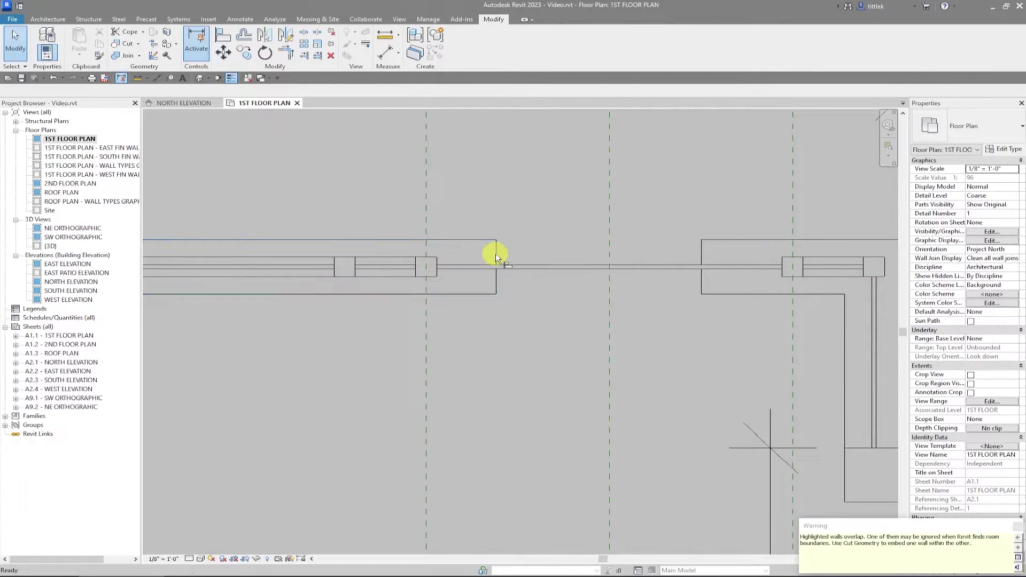
key(a)
key(l)
scroll(419, 262, up, 2)
click(412, 256)
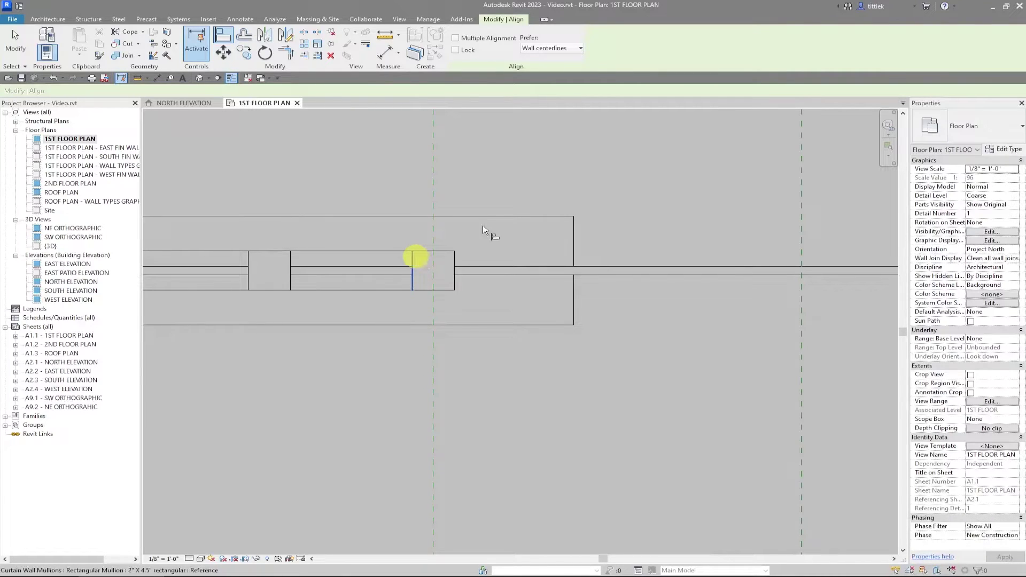
click(575, 232)
scroll(228, 297, down, 2)
scroll(229, 297, down, 2)
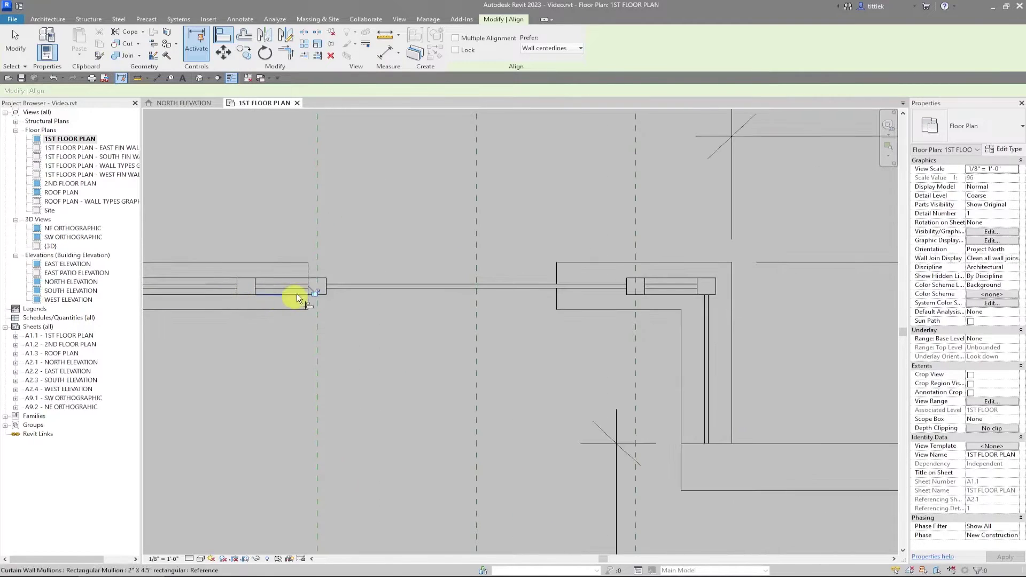
click(313, 293)
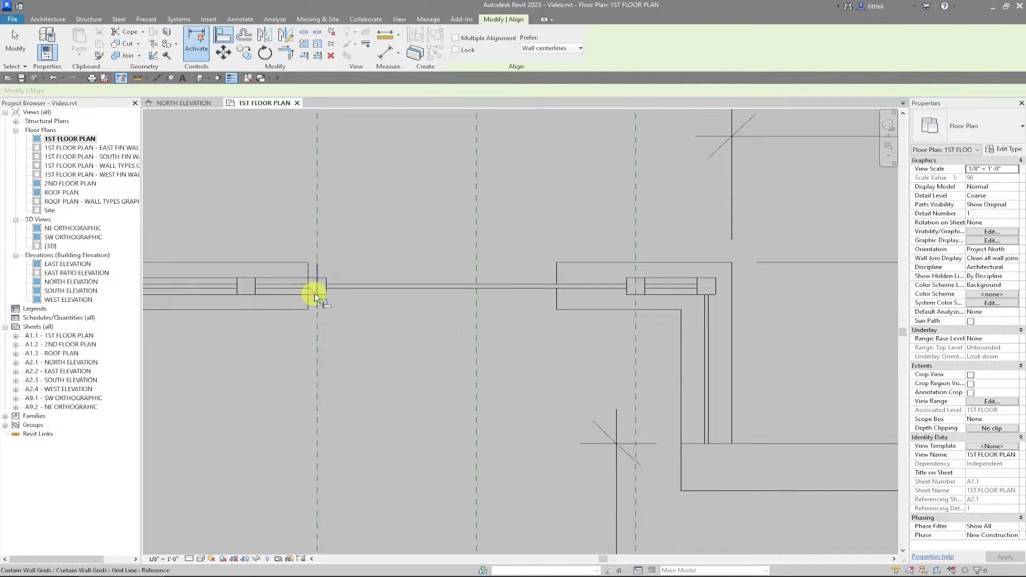
- Align the cut end of the brick wall east of the entry with the outer face of the mullion there
scroll(652, 280, up, 3)
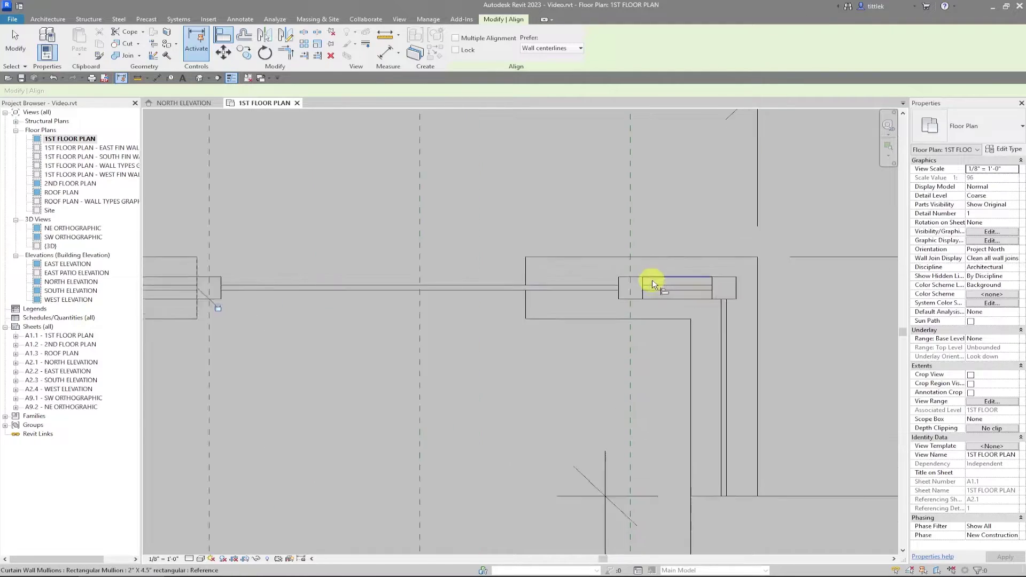
click(640, 281)
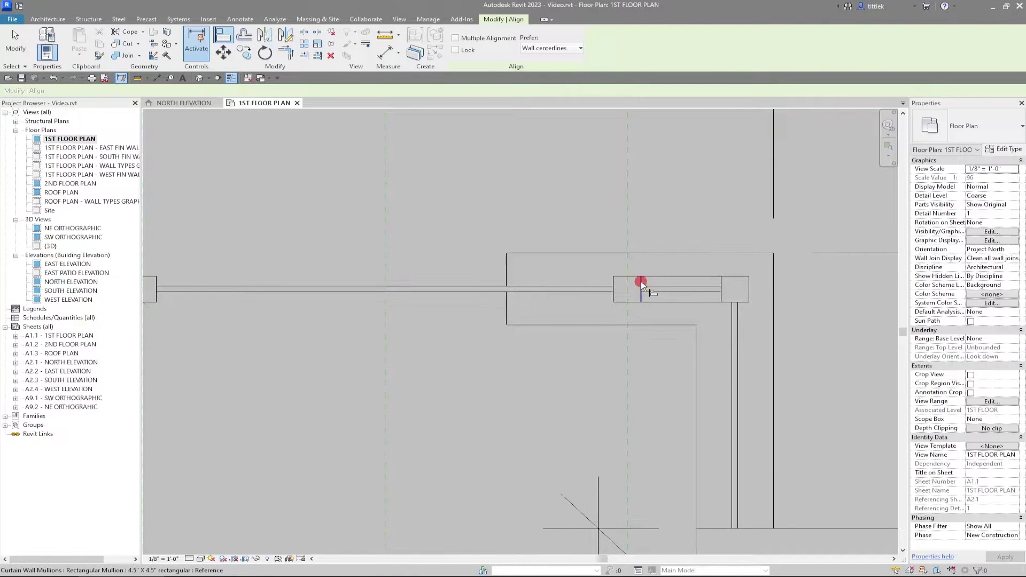
click(517, 270)
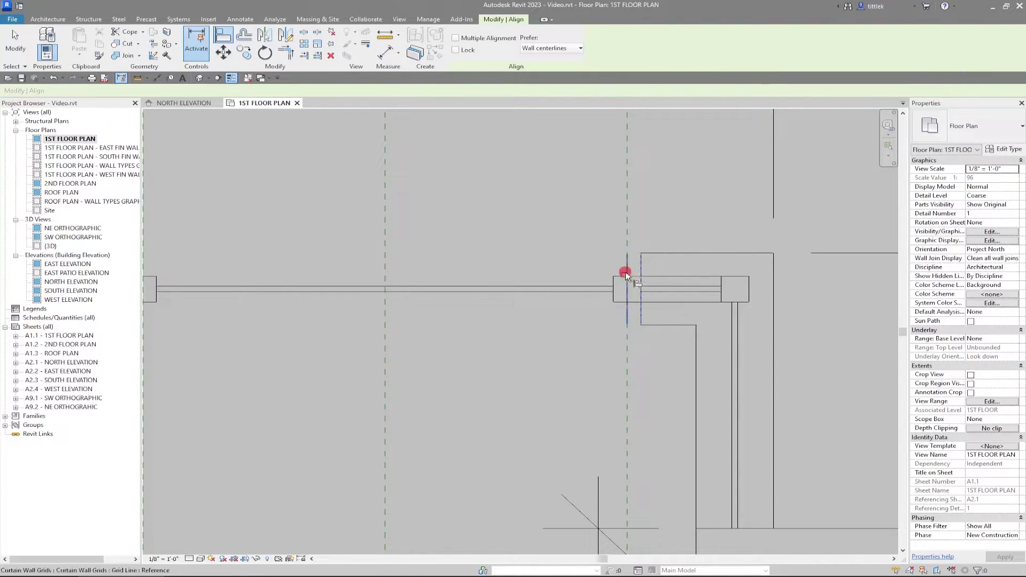
- In the NORTH ELEVATION view, toggle the join atop the entry's right side mullion so the horizontal head mullion runs over it
click(201, 107)
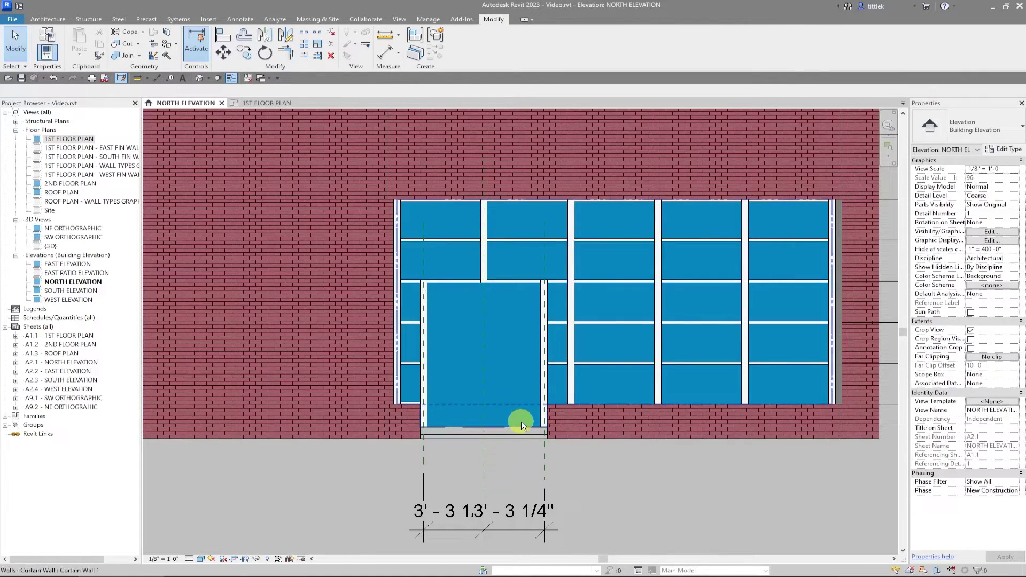
scroll(468, 338, up, 4)
scroll(368, 212, up, 1)
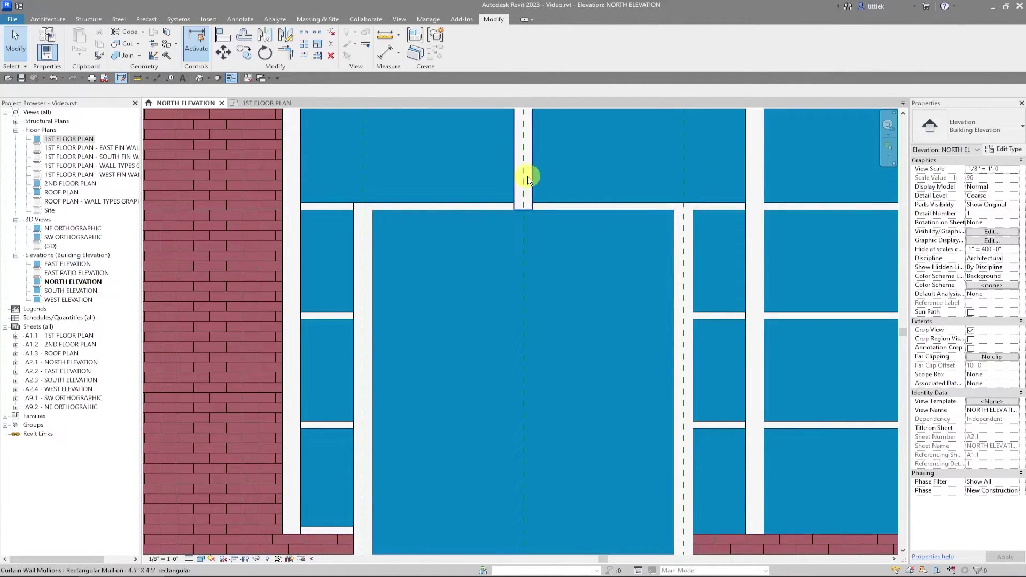
click(676, 254)
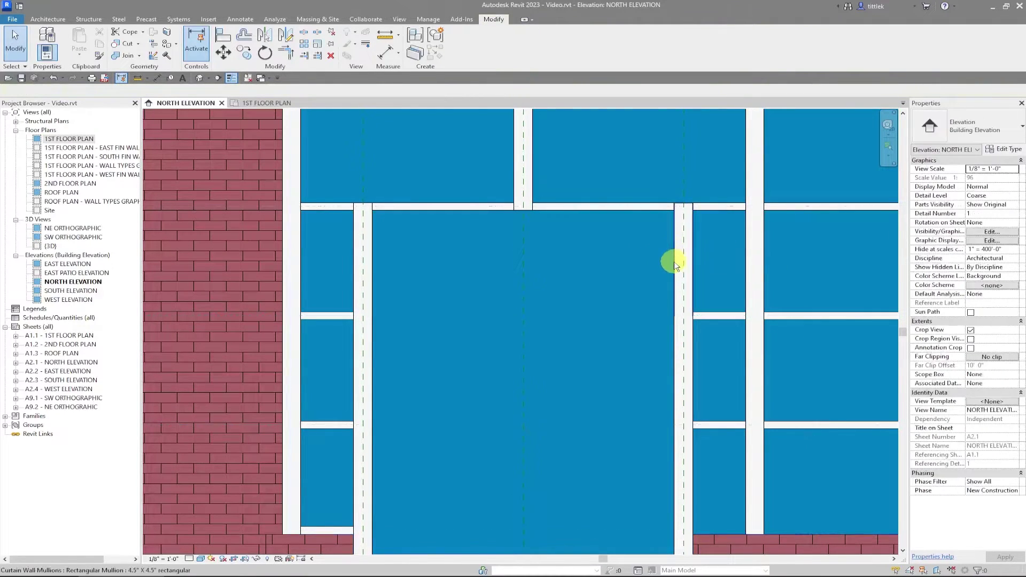
click(676, 261)
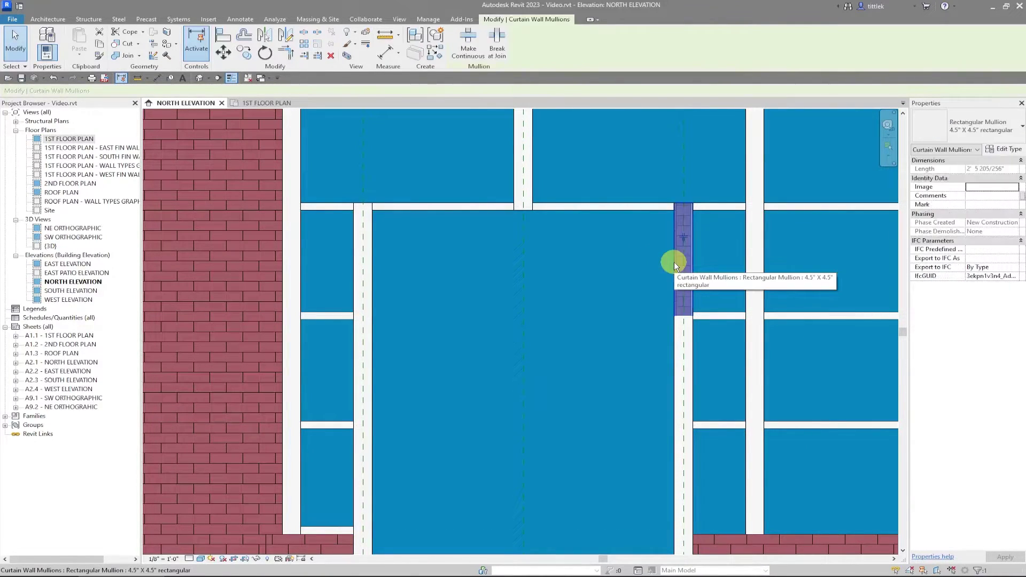
click(690, 235)
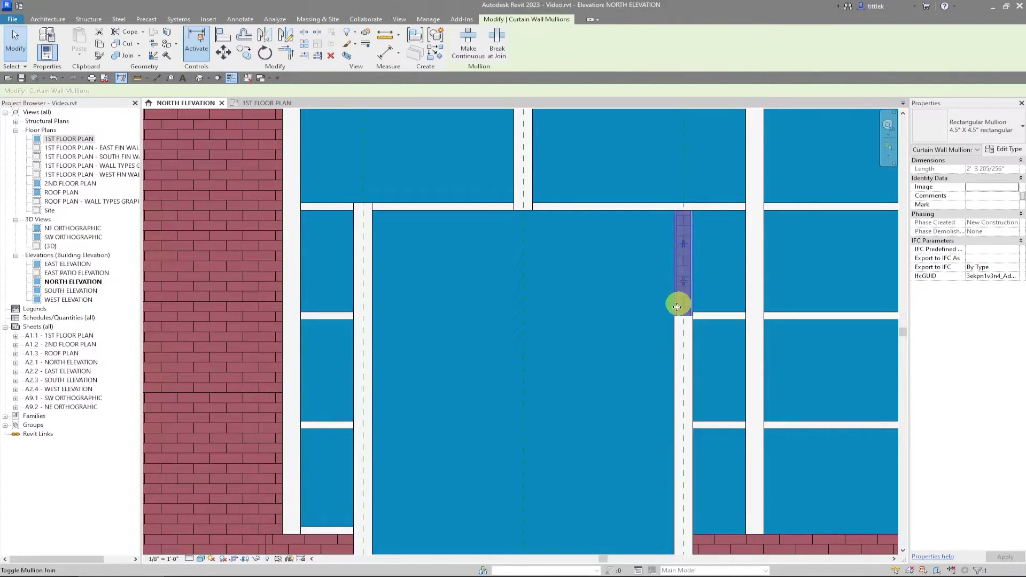
key(Escape)
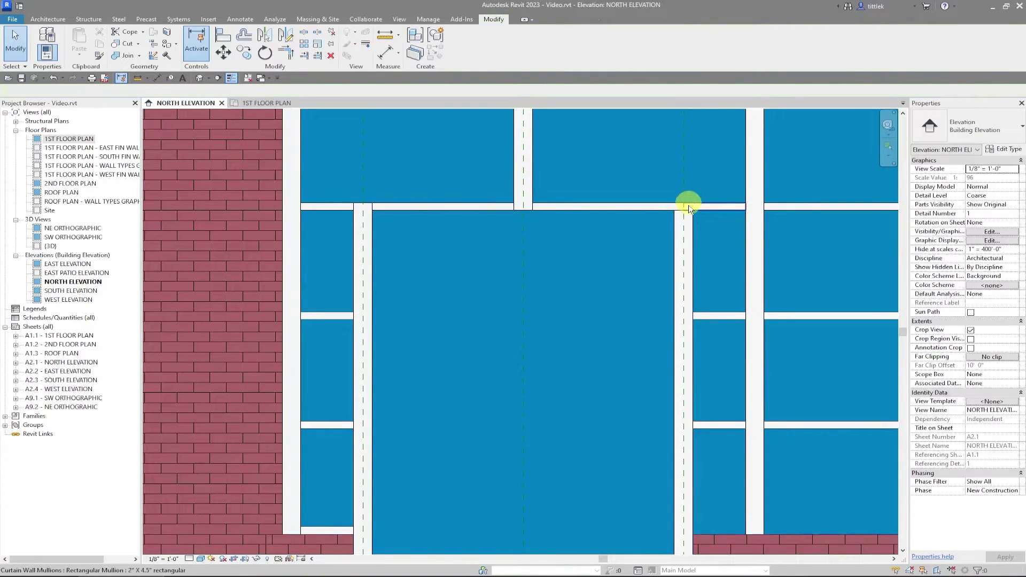
- Toggle the joins below the center mullion and atop the entry's left side mullion so the horizontal head mullion runs continuously
click(531, 185)
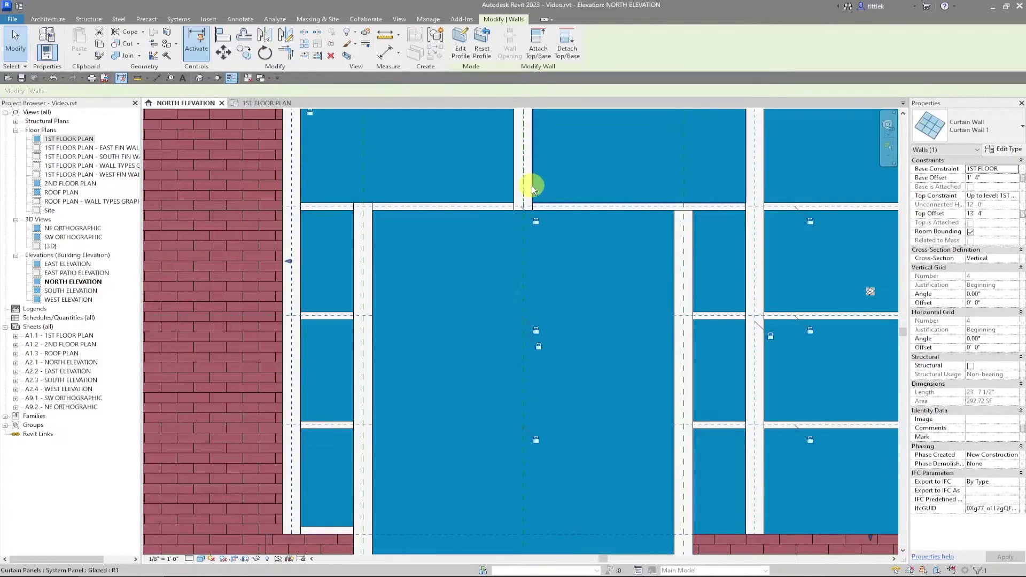
click(531, 185)
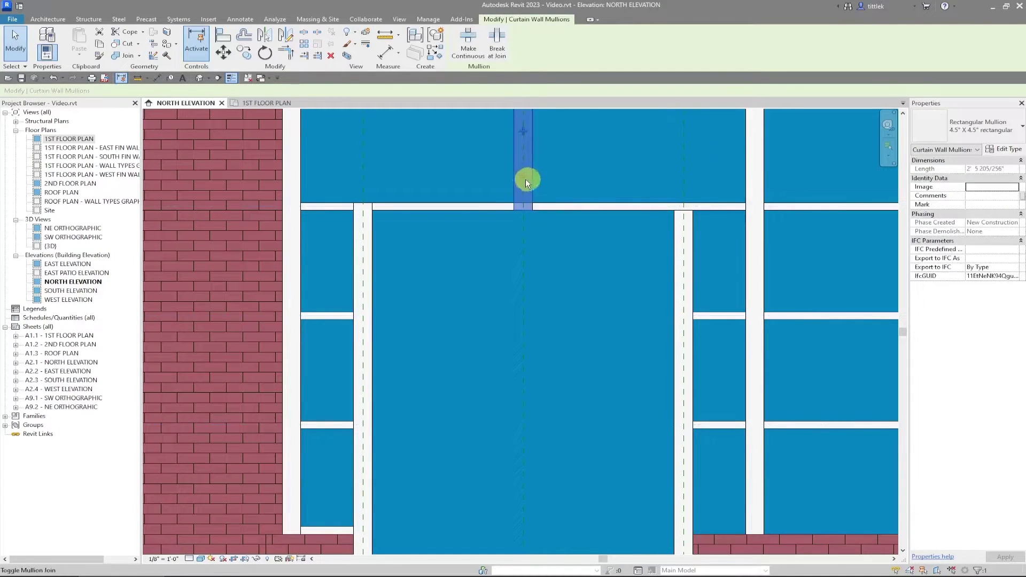
click(525, 178)
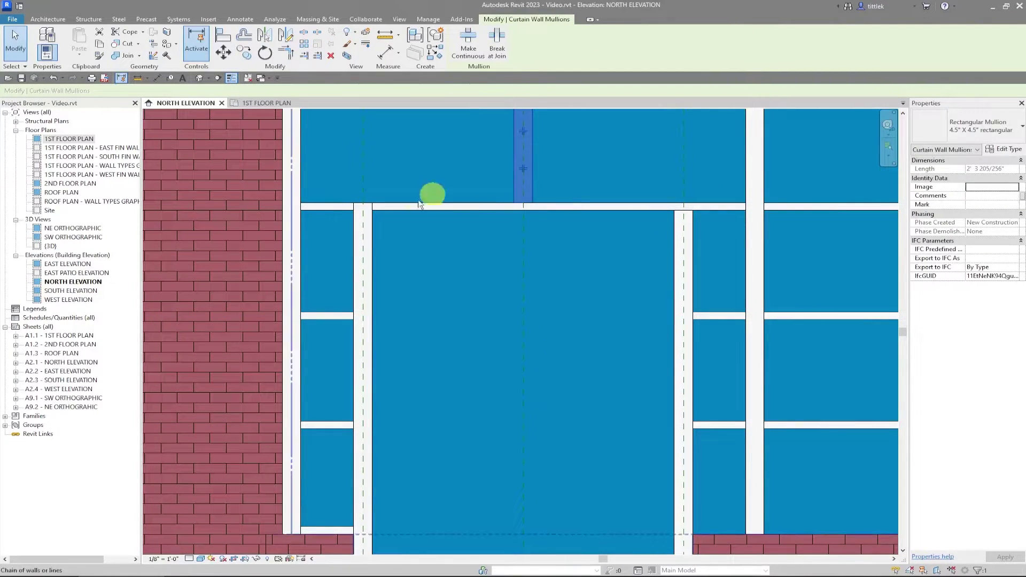
click(371, 239)
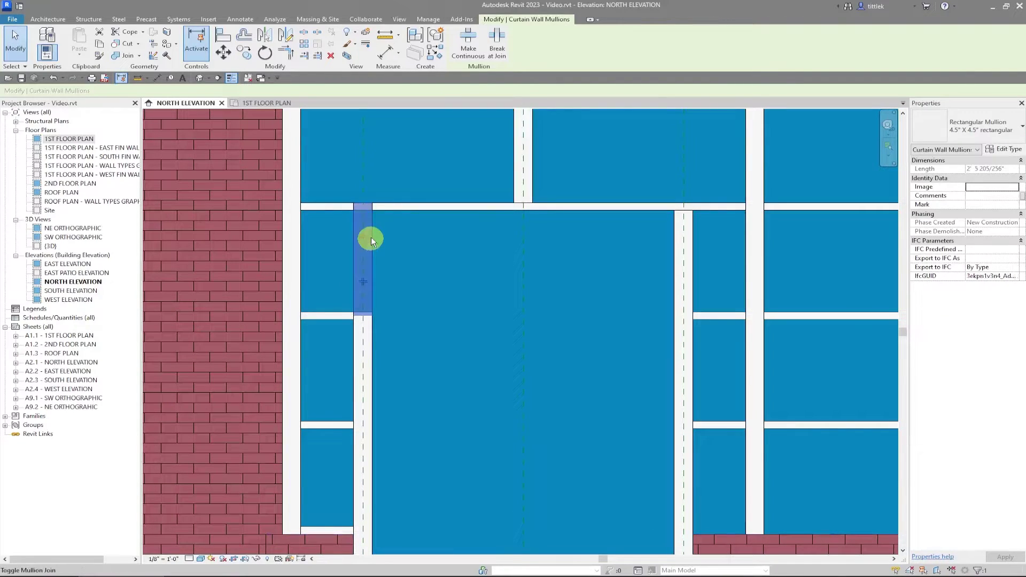
scroll(451, 258, down, 3)
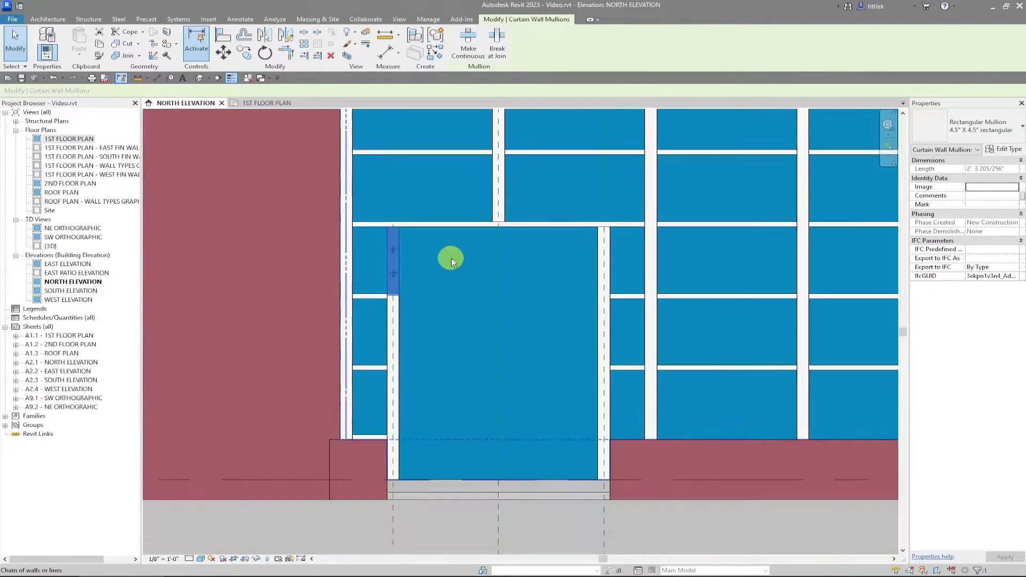
key(Escape)
key(Escape)
scroll(504, 395, down, 3)
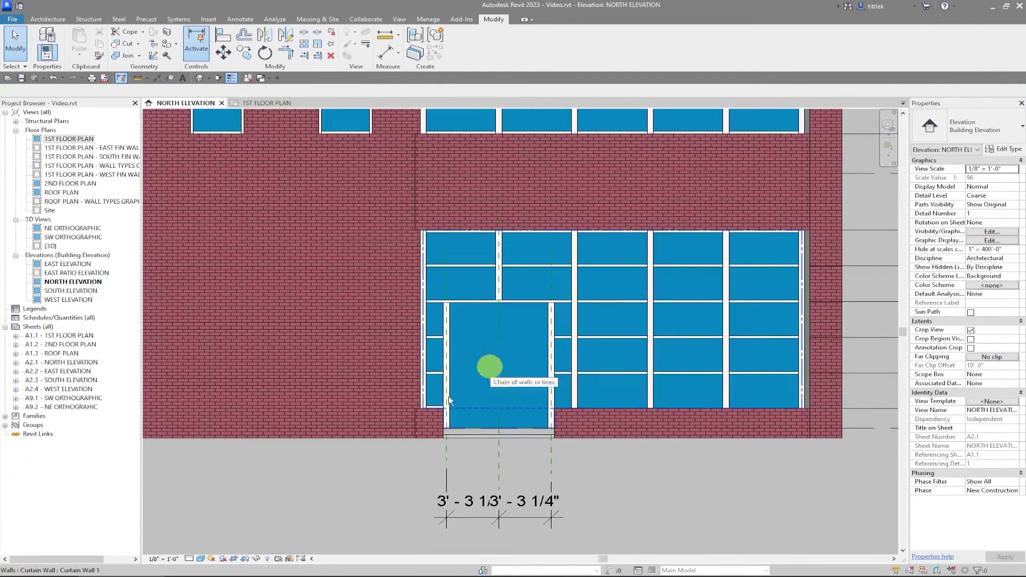
- Load the Door-Curtain-Wall-Double-Glass and Door-Curtain-Wall-Single-Glass families from the Doors folder of the English-Imperial library
scroll(495, 435, up, 2)
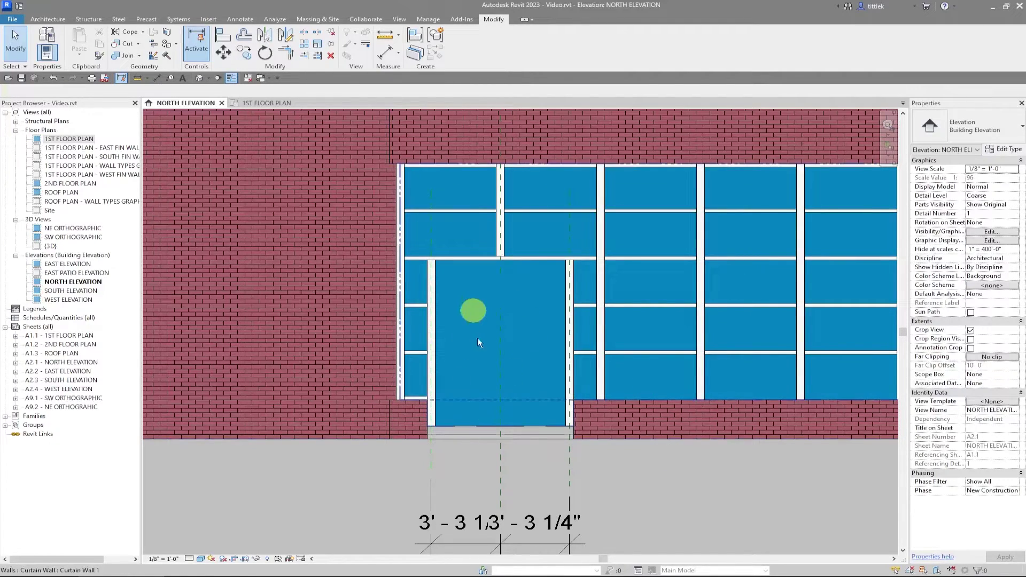
click(48, 19)
click(209, 19)
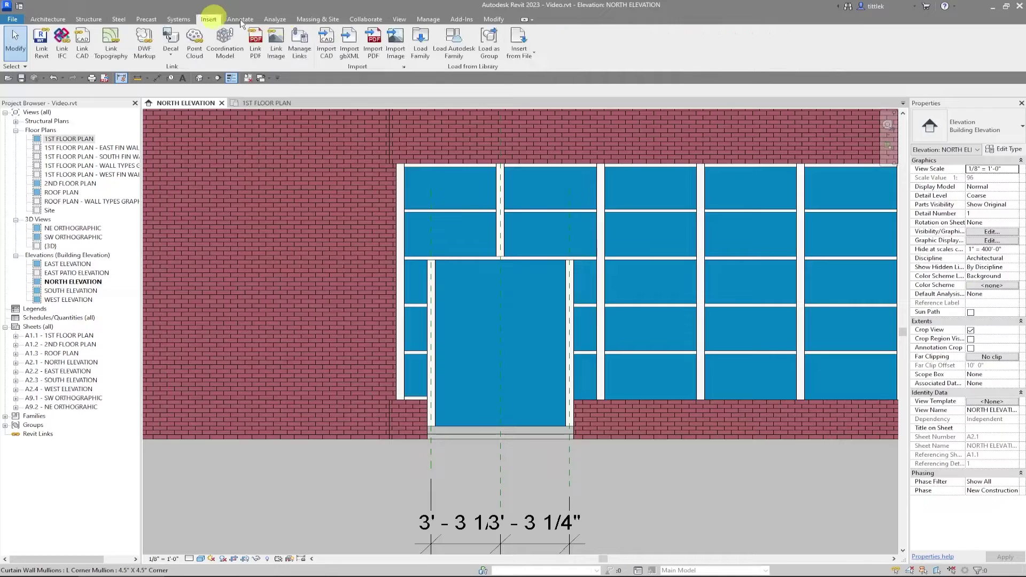
click(419, 43)
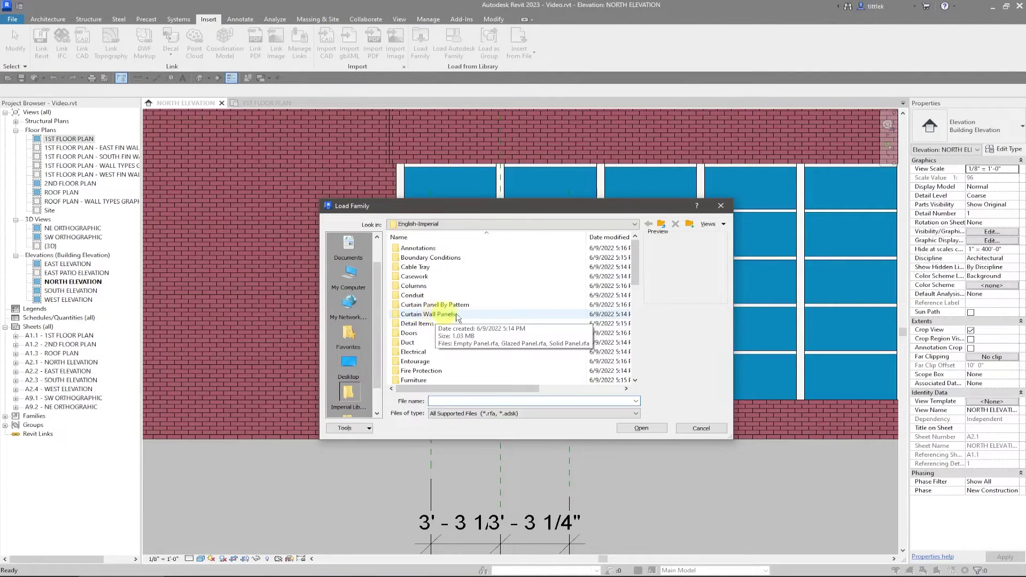
click(425, 333)
double_click(426, 336)
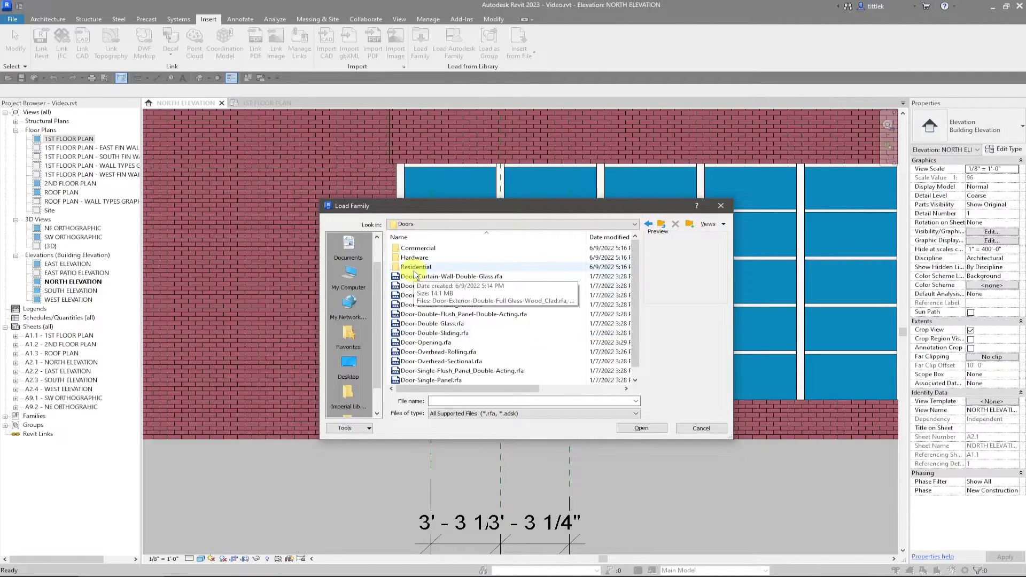
click(432, 286)
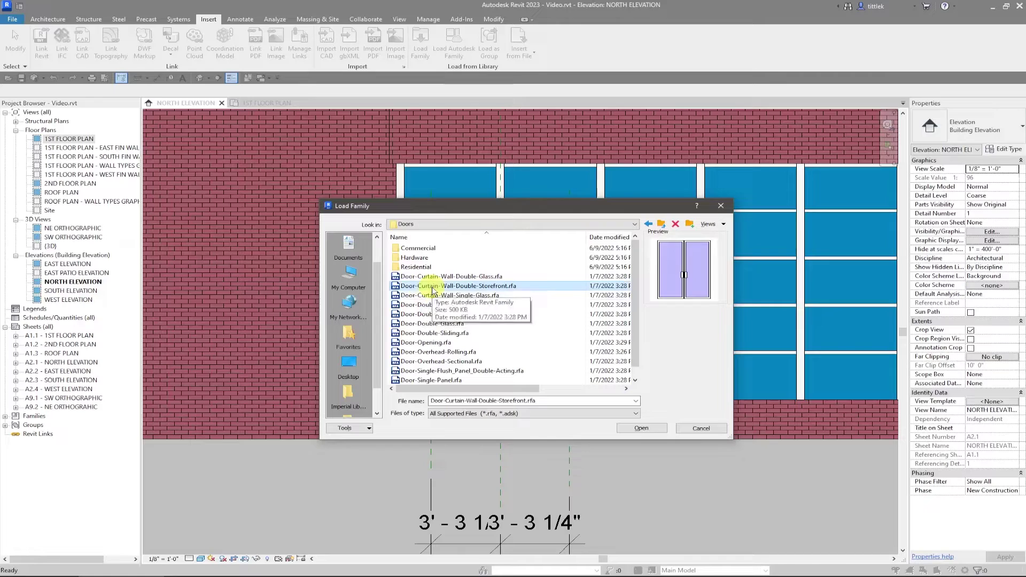
click(487, 278)
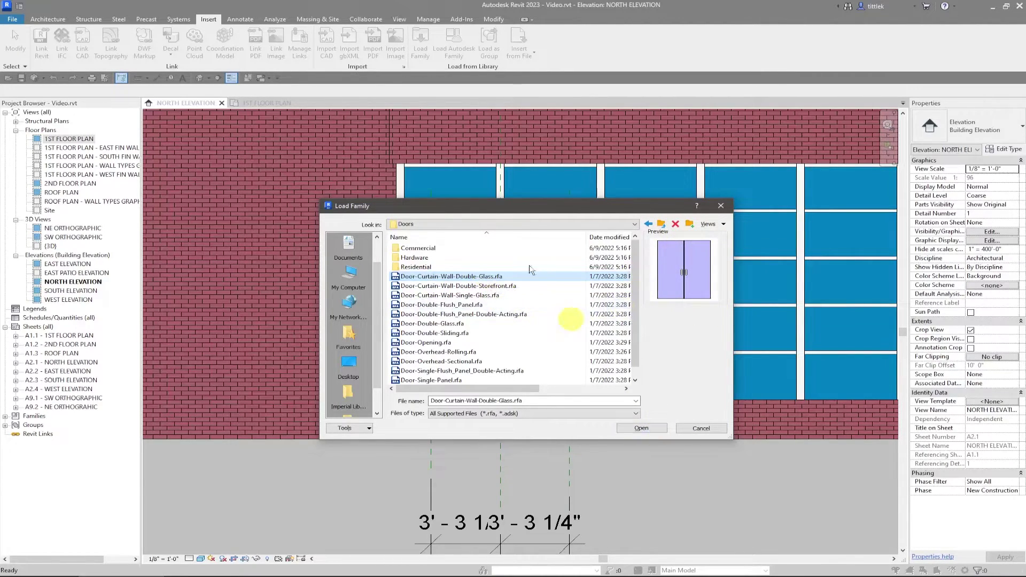
click(494, 299)
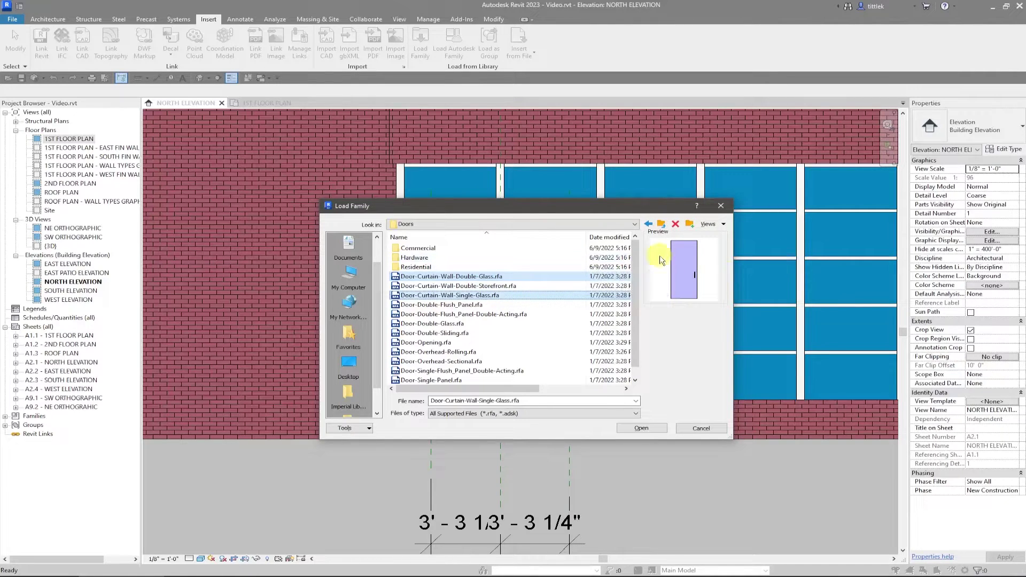
click(629, 430)
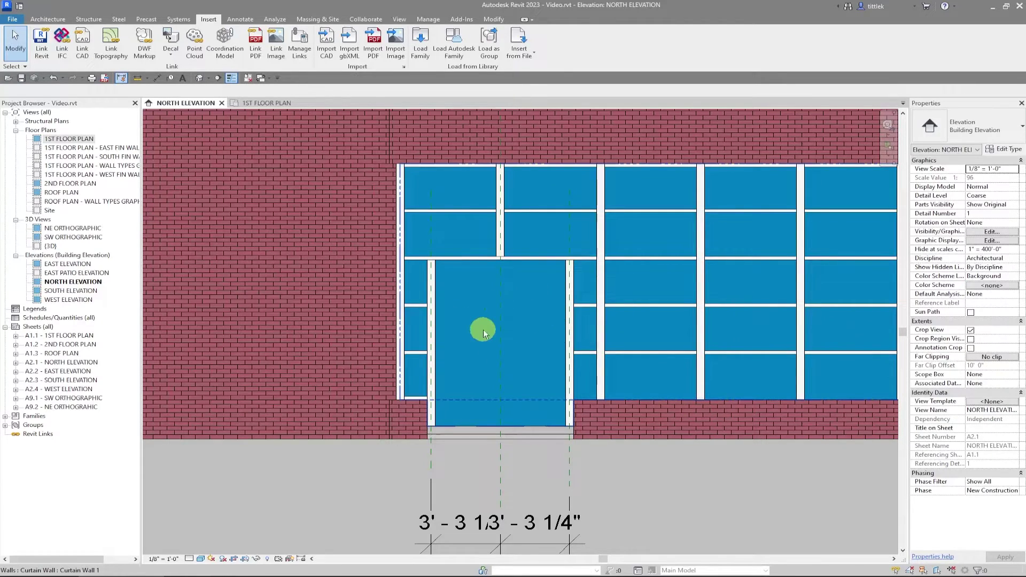
- Change the glazed curtain panel in the entry opening to the Door-Curtain-Wall-Double-Glass type
key(Tab)
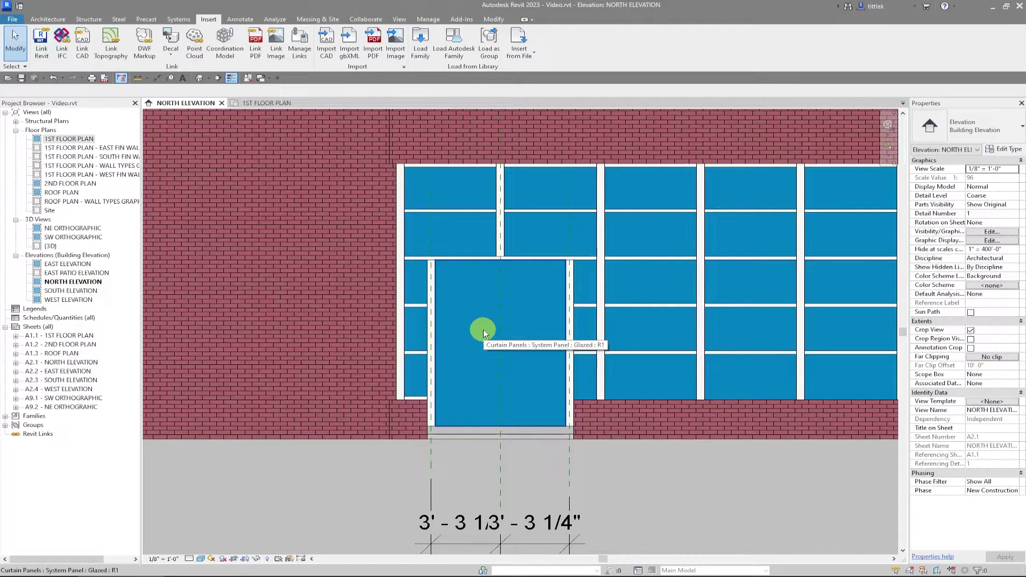
click(483, 329)
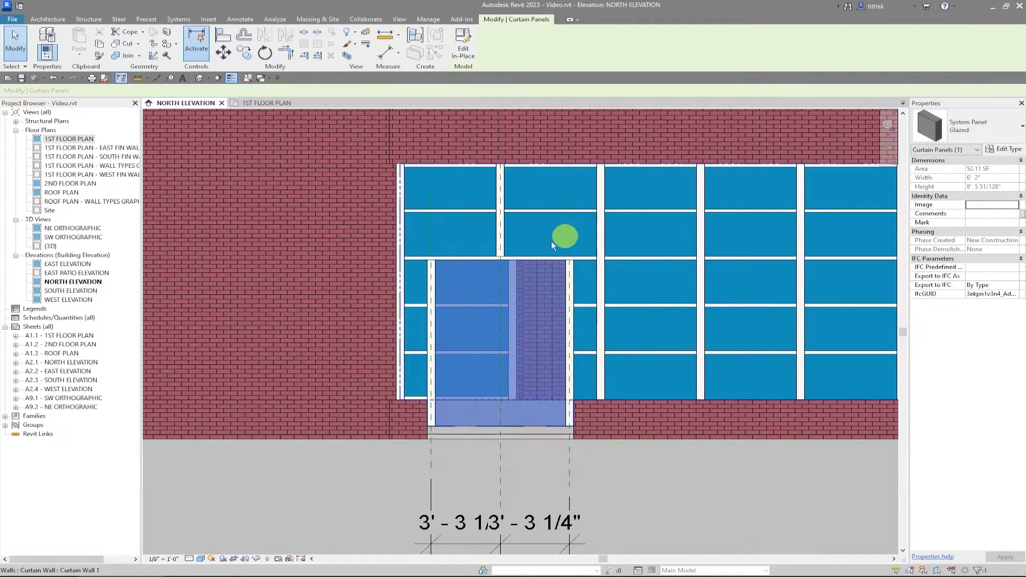
click(983, 132)
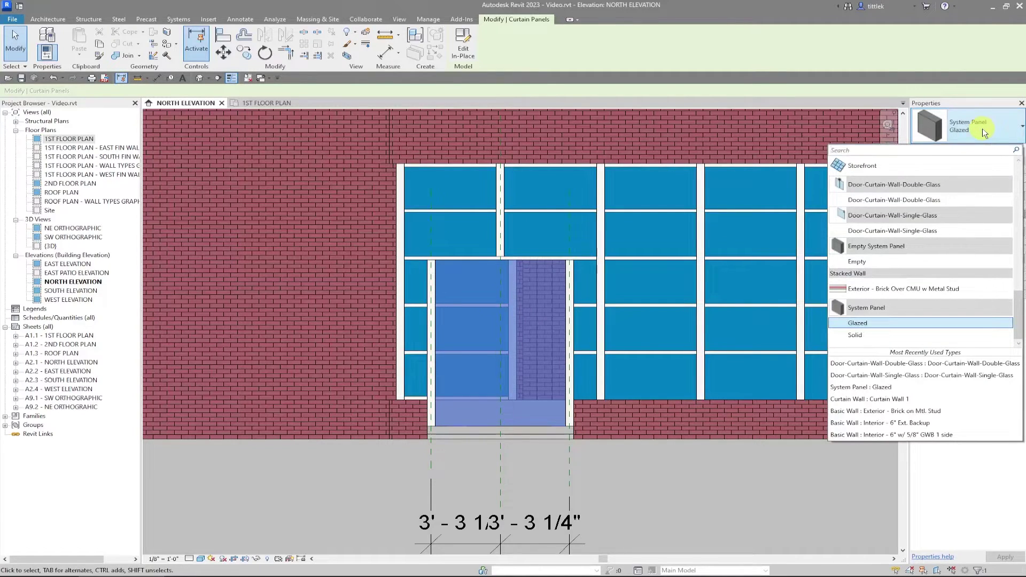
mouse_move(876, 200)
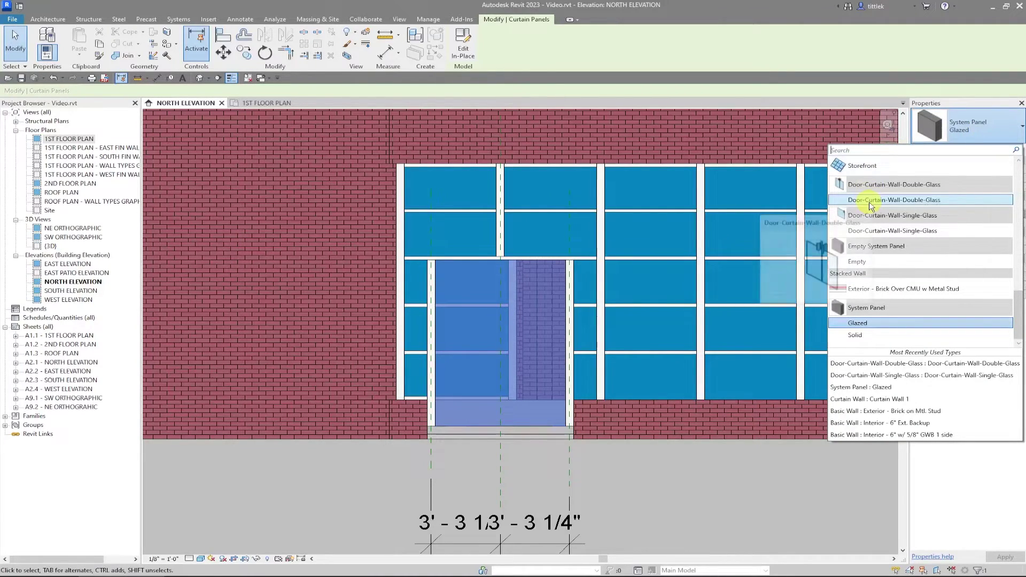
click(953, 202)
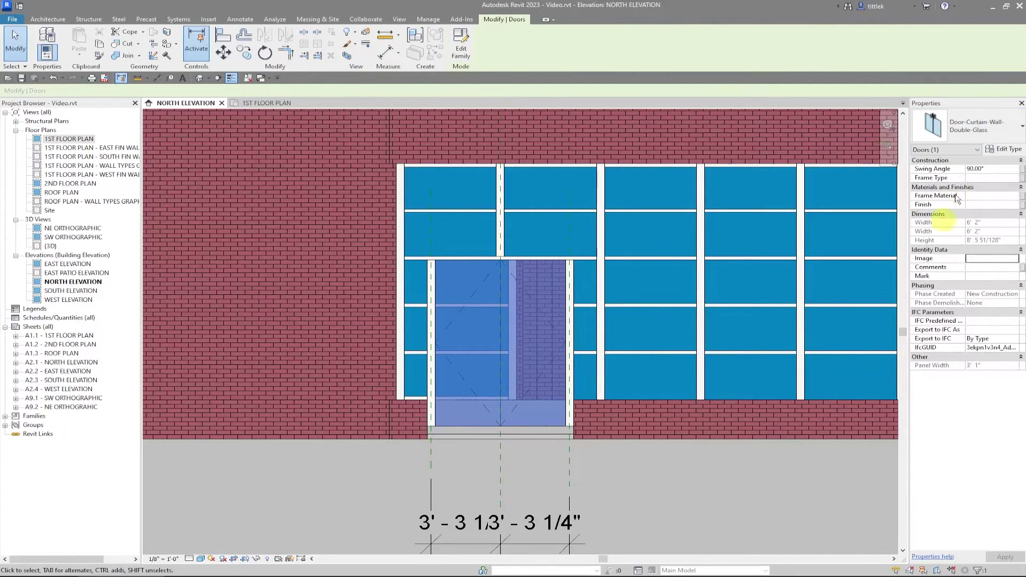
click(691, 513)
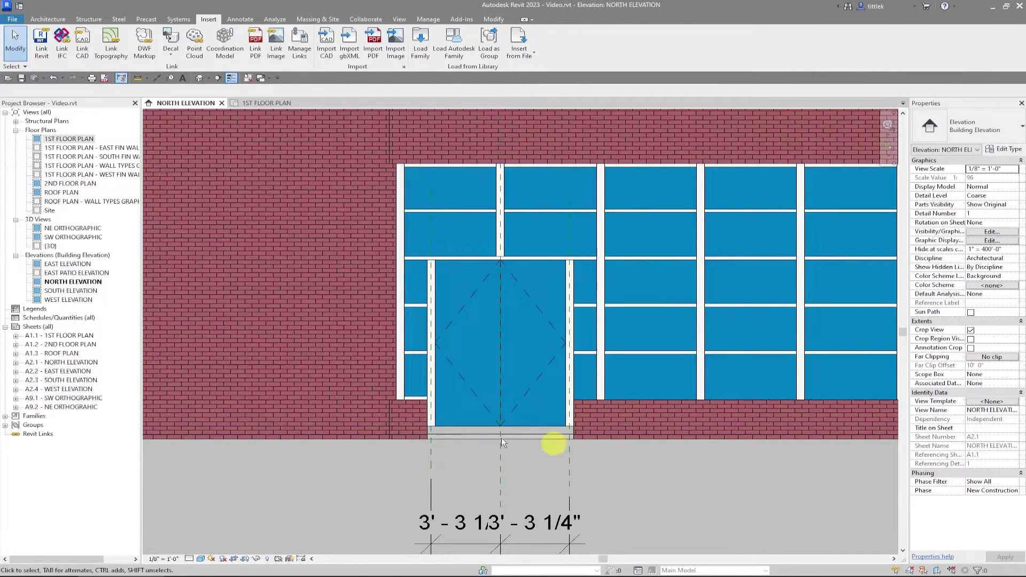
- Check the new double door in the default 3D view and open the WEST ELEVATION view
click(197, 79)
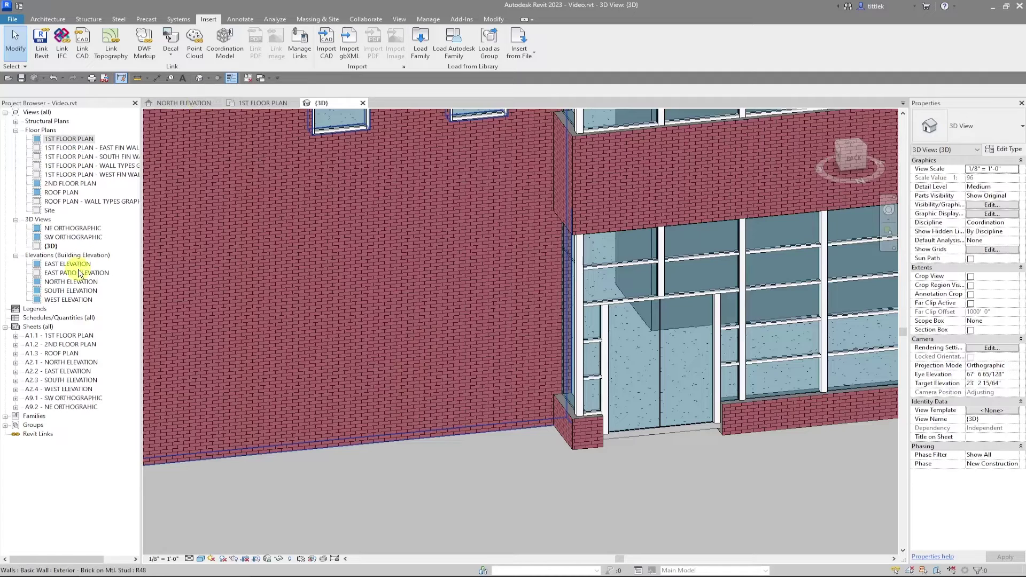
double_click(68, 299)
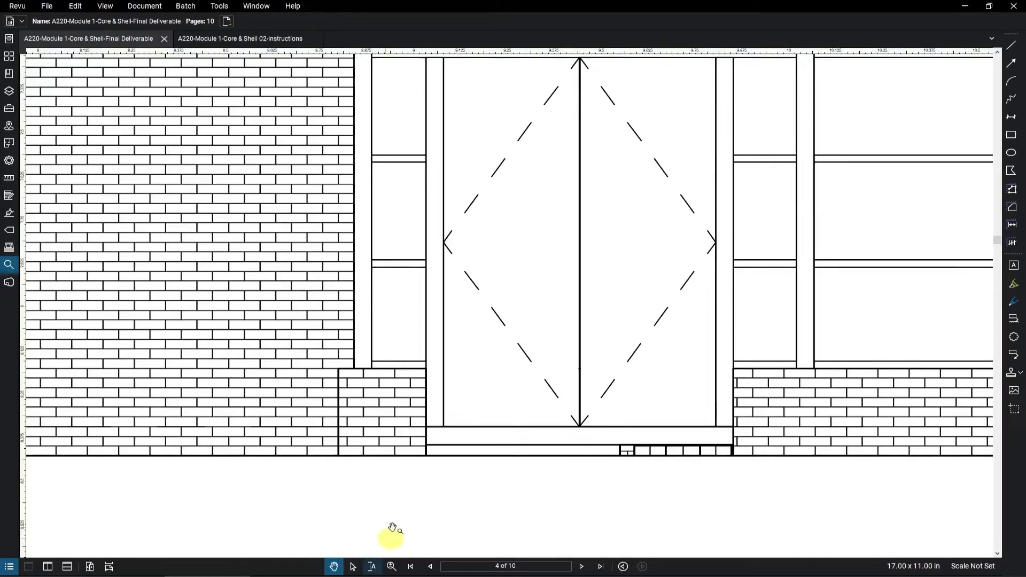
- In Revu, review the elevation sheets from page 4 onward in the A220-Module 1-Core & Shell-Final Deliverable PDF, noting door and storefront layouts
scroll(378, 454, down, 3)
click(579, 567)
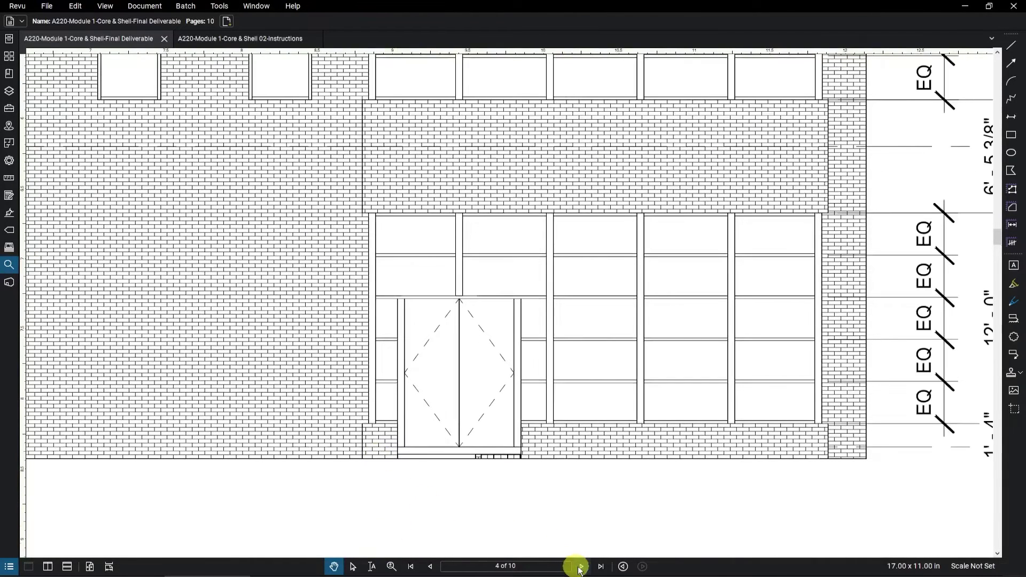
click(581, 566)
scroll(589, 436, down, 3)
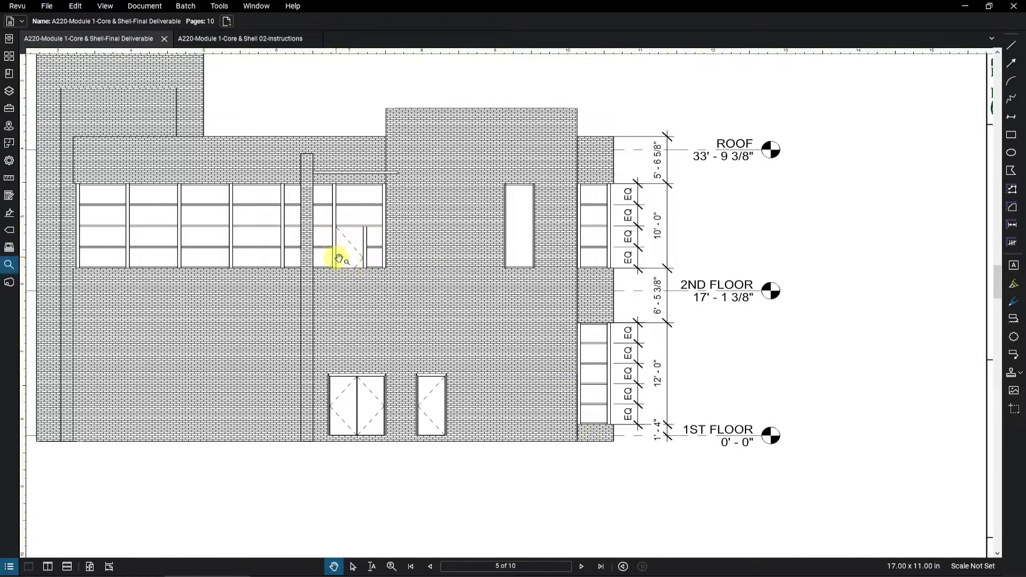
click(581, 567)
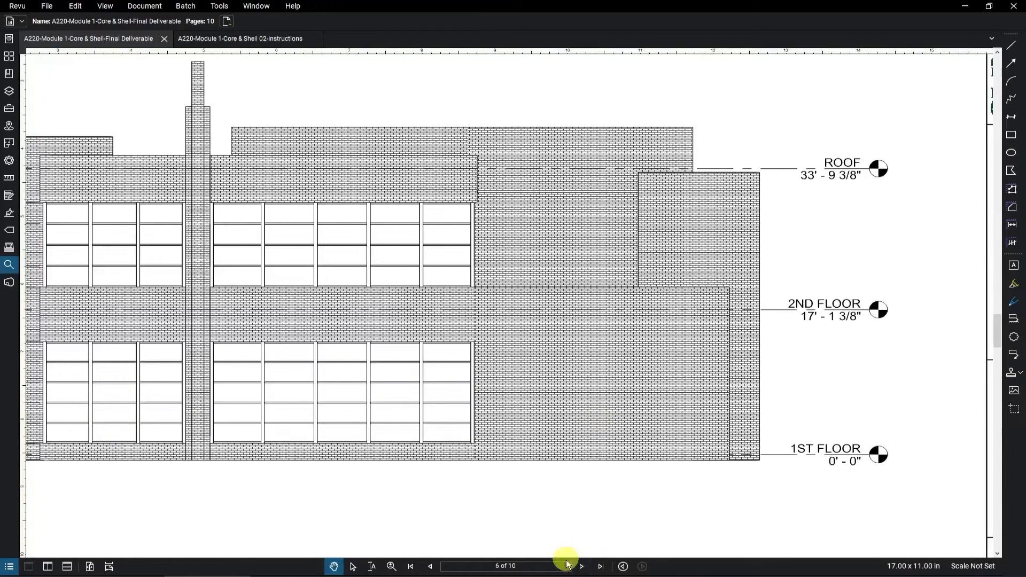
click(581, 566)
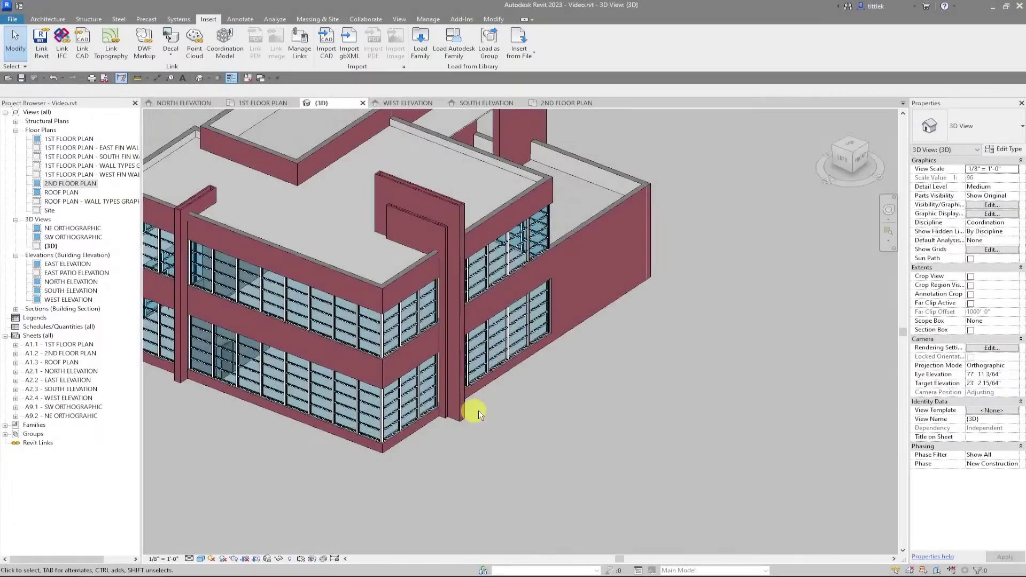
- Open Revit's 1ST FLOOR PLAN view and examine the north storefront dimensions around the double door on page 1 of the deliverable in Revu
scroll(482, 409, down, 2)
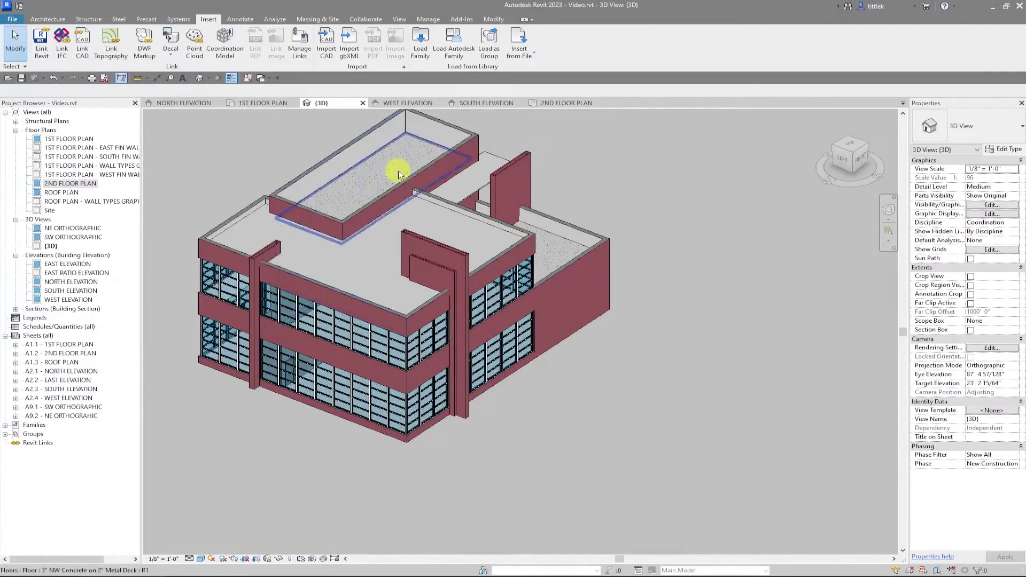
click(251, 101)
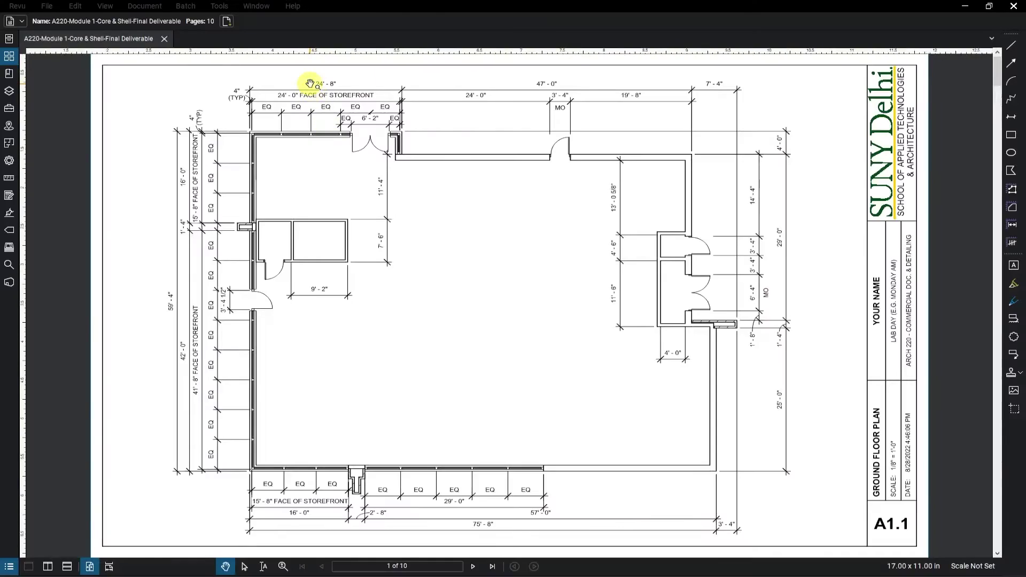
scroll(308, 88, up, 5)
mouse_move(292, 192)
mouse_down()
mouse_move(337, 229)
mouse_move(453, 279)
mouse_move(398, 279)
mouse_up()
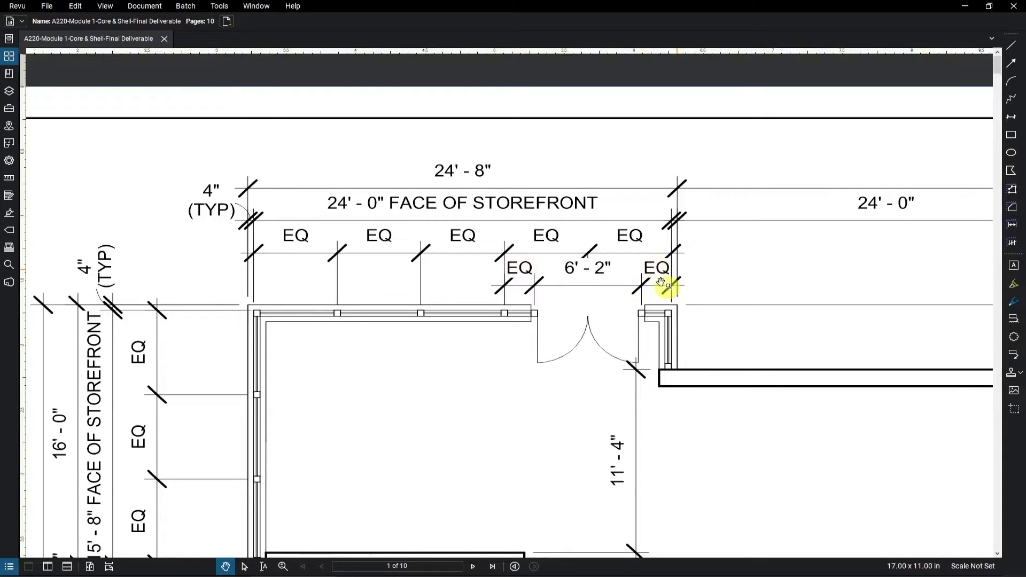
- In Revit, place an aligned dimension string below the overall north dimension, from the brick's west face to the outer faces of both corner mullions
key(alt+Tab)
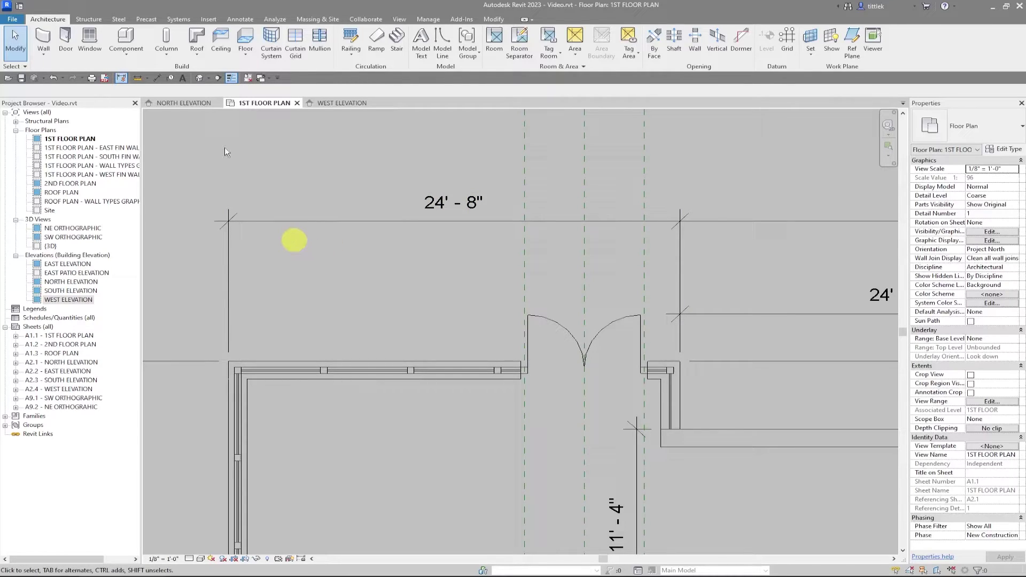
key(d)
key(i)
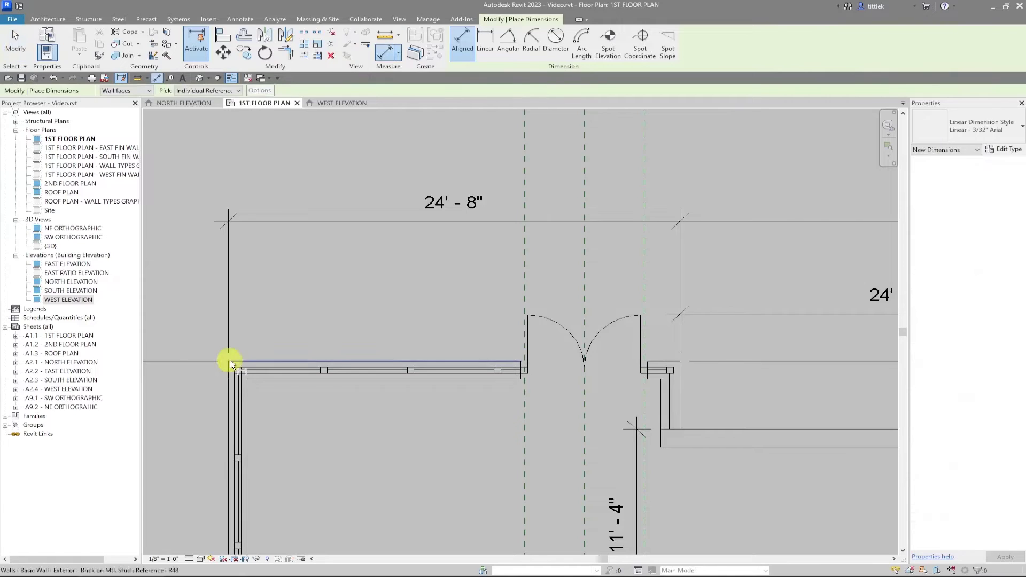
scroll(230, 361, up, 2)
scroll(230, 361, up, 2)
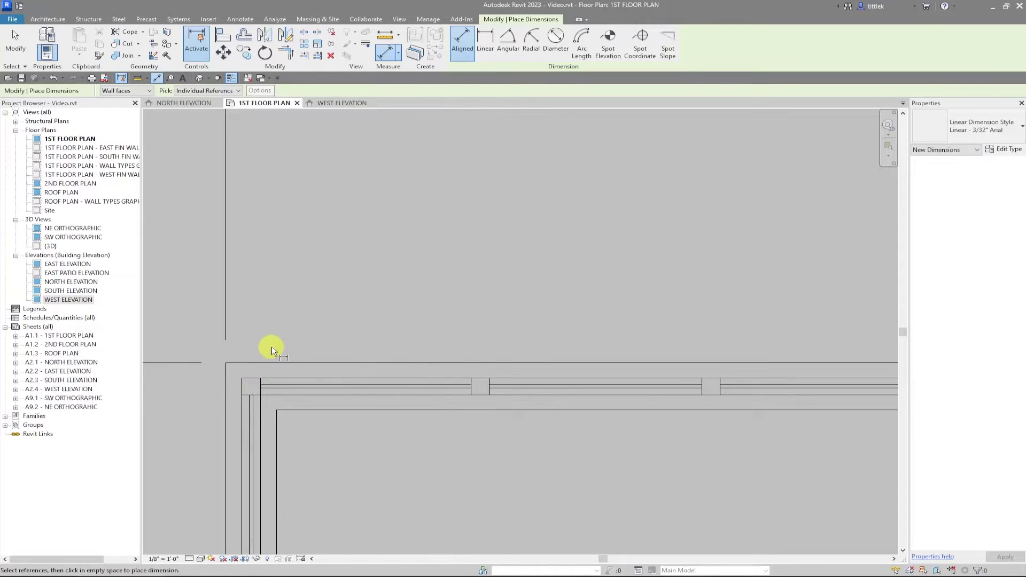
click(224, 455)
middle_drag(241, 387, 684, 387)
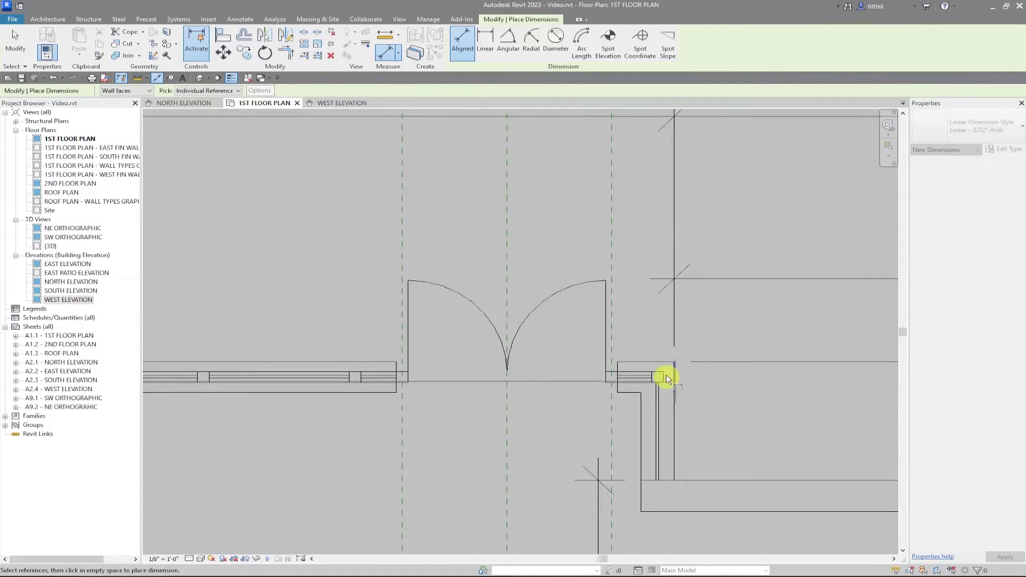
click(666, 374)
scroll(662, 374, down, 2)
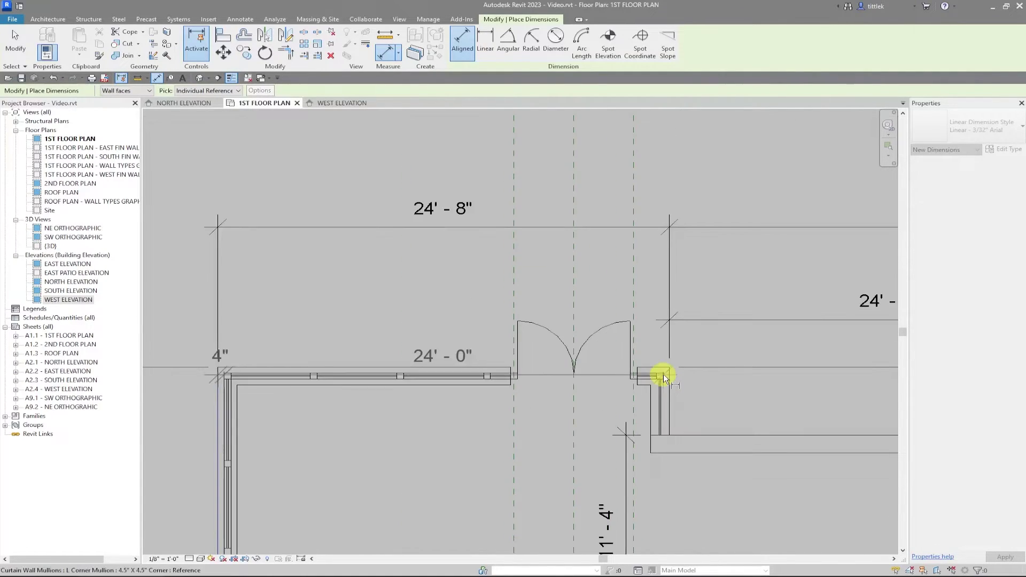
click(387, 262)
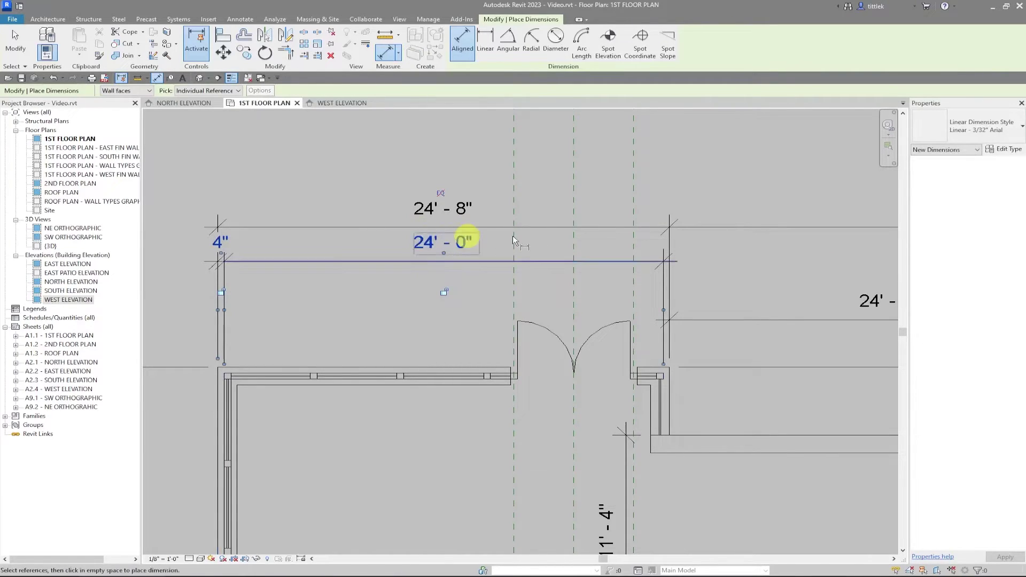
middle_drag(307, 297, 475, 311)
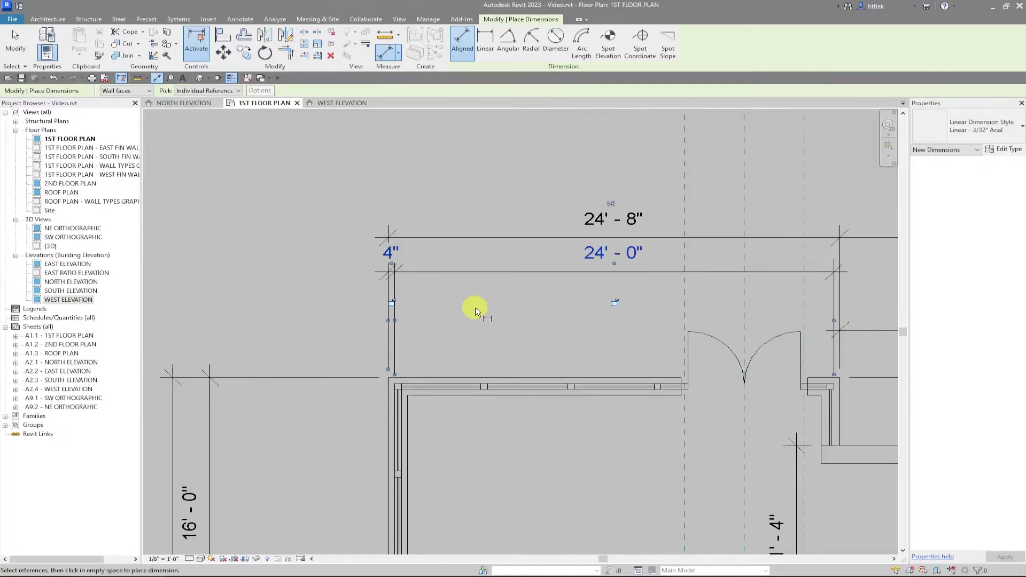
key(Escape)
key(Escape)
- Move the 4" dimension text outside its witness lines to the west and add (TYP) below the value
click(390, 251)
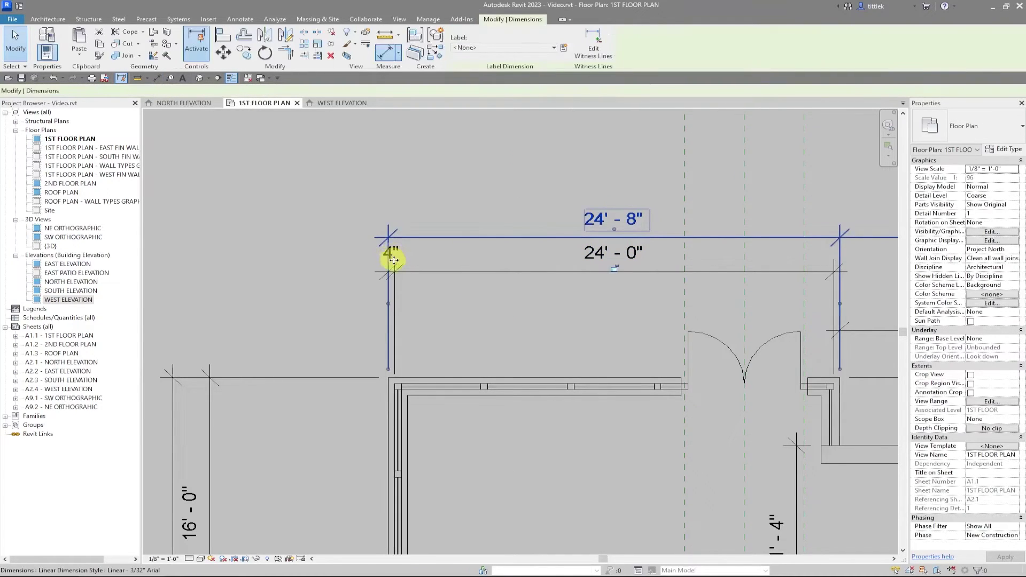
drag(398, 252, 348, 258)
click(347, 248)
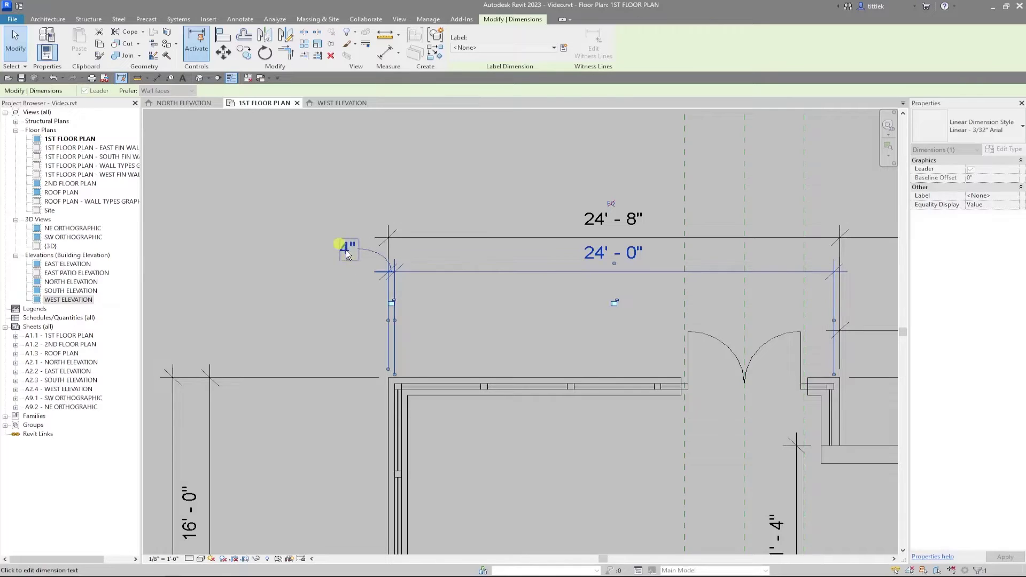
click(486, 372)
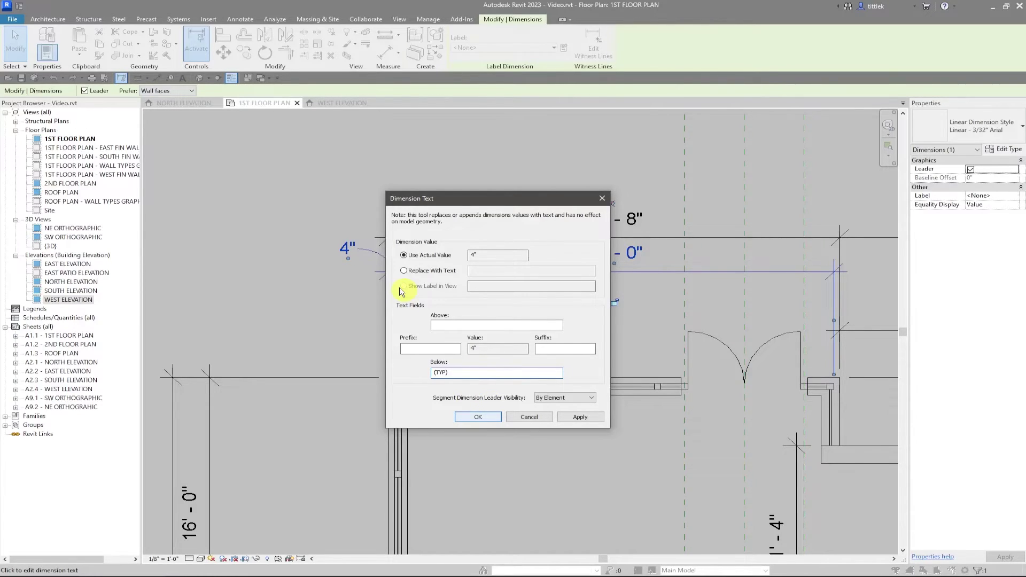
click(477, 418)
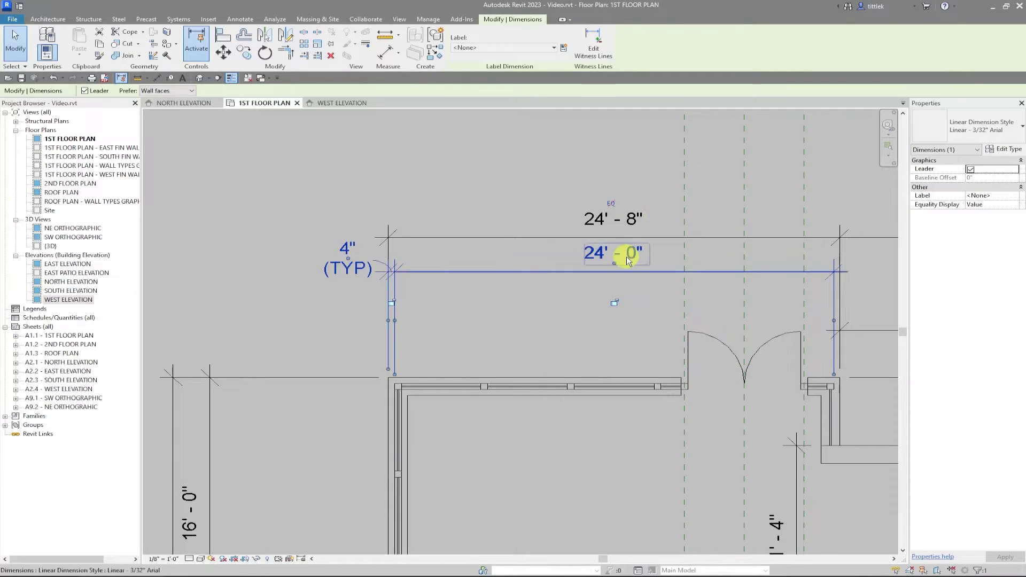
- Add the suffix FACE OF STOREFRONT to the dimension between the two corner mullions
click(631, 255)
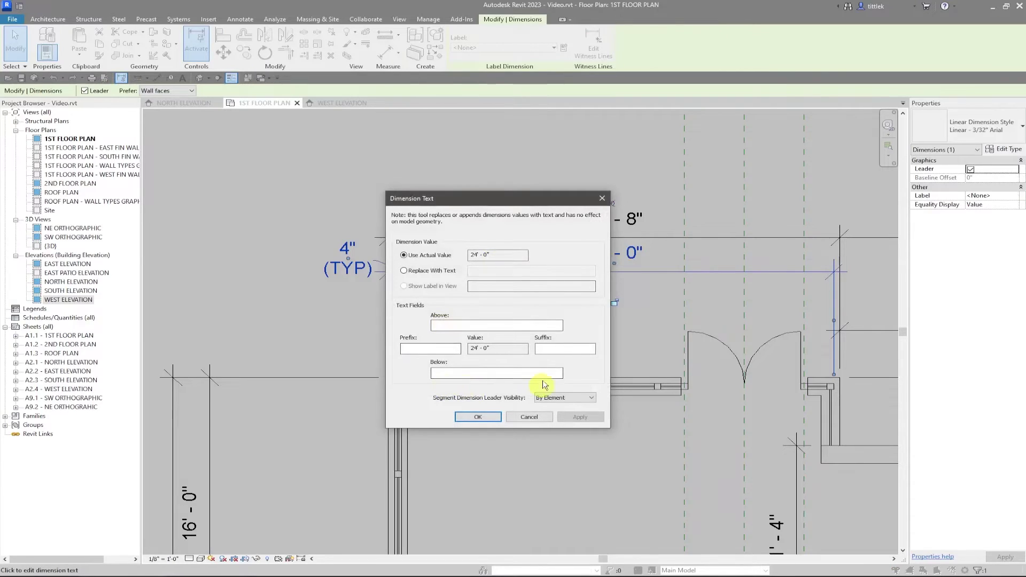
click(552, 346)
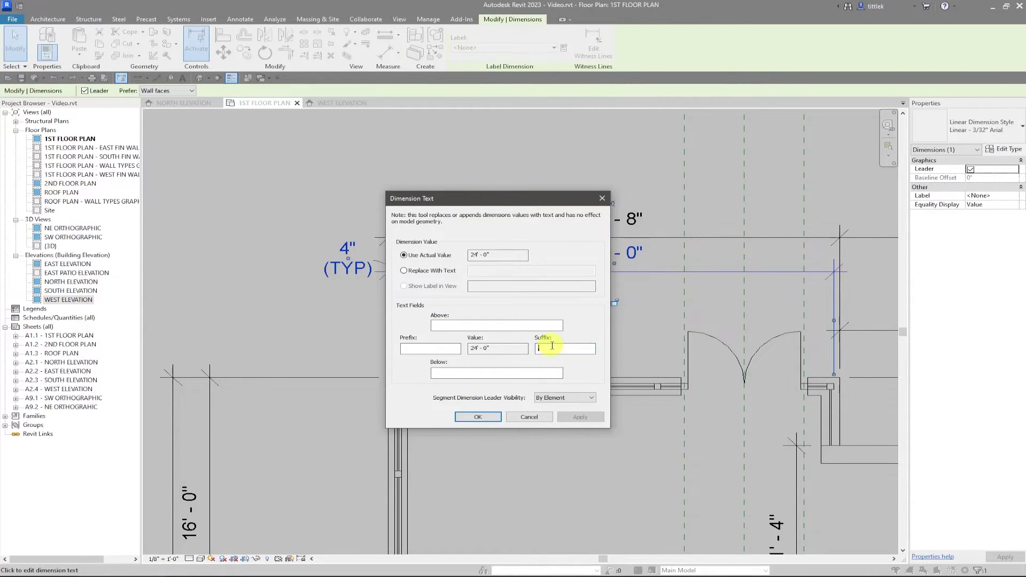
text(FACE OF STOREFRONT)
key(BackSpace)
text(RONT)
key(Return)
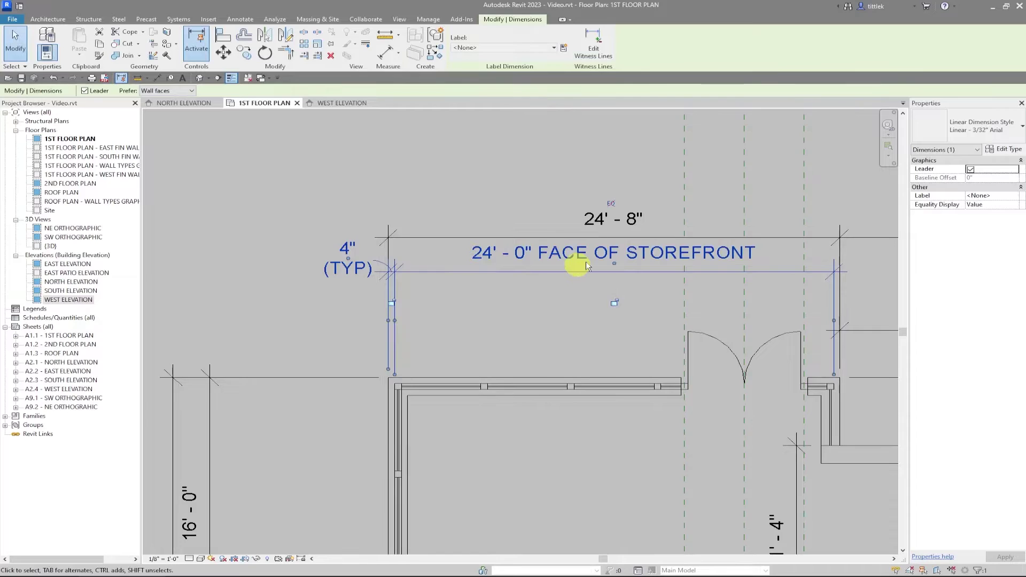
- Place an aligned dimension string below FACE OF STOREFRONT, from the west corner mullion through the four vertical grid lines to the east corner mullion
scroll(550, 360, down, 1)
middle_drag(619, 362, 507, 362)
click(156, 78)
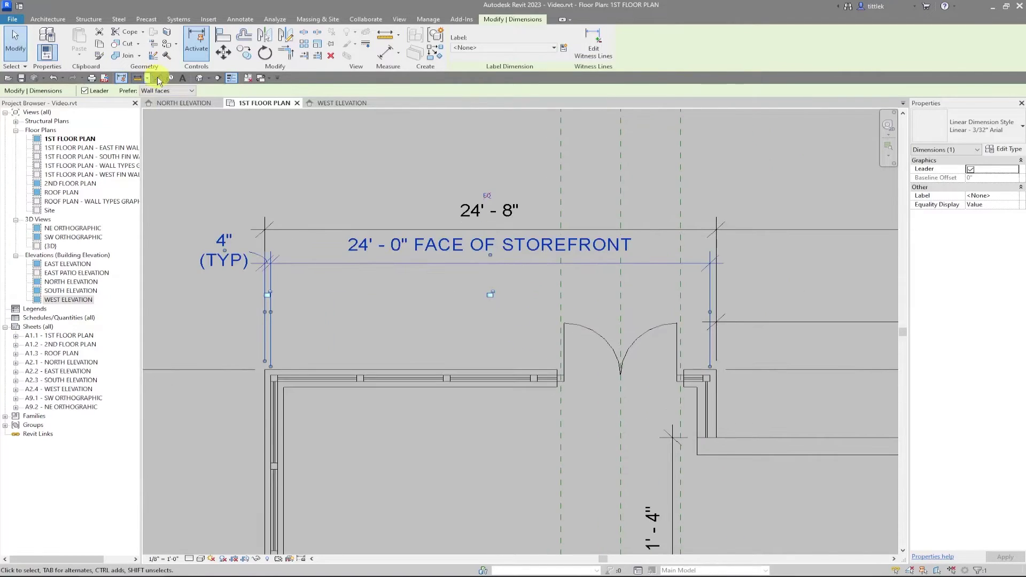
scroll(264, 381, up, 5)
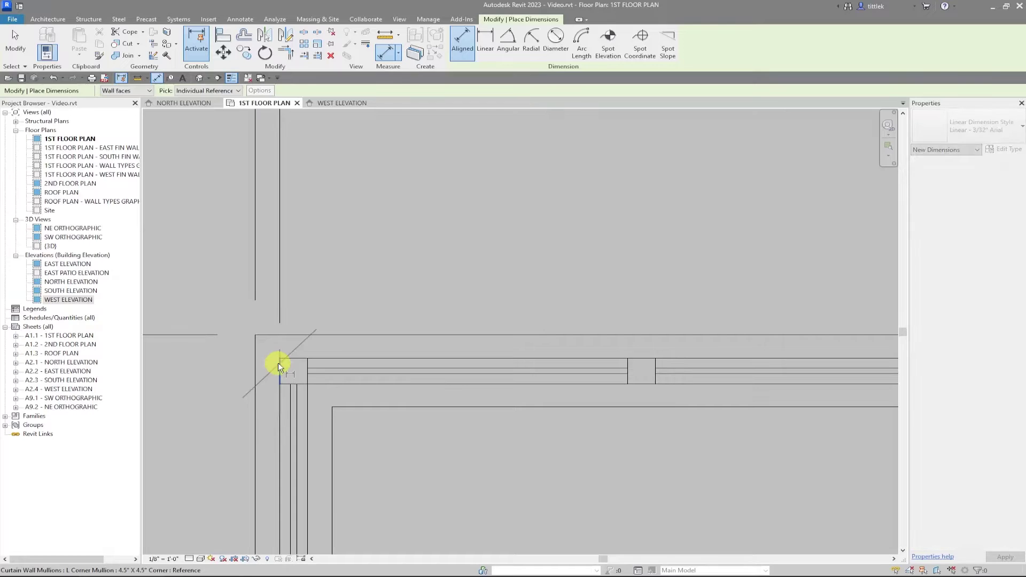
scroll(278, 366, down, 3)
click(278, 366)
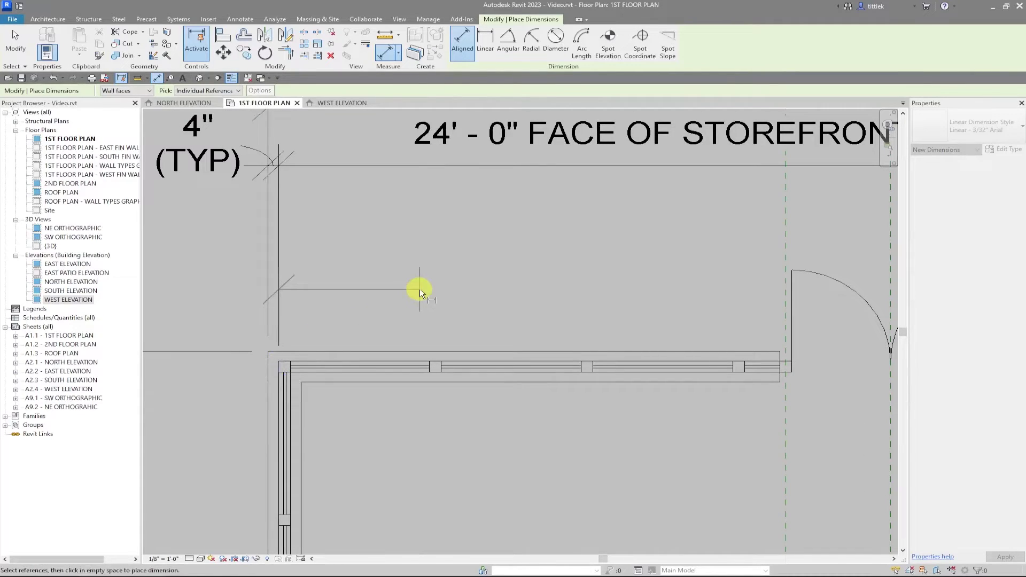
click(436, 364)
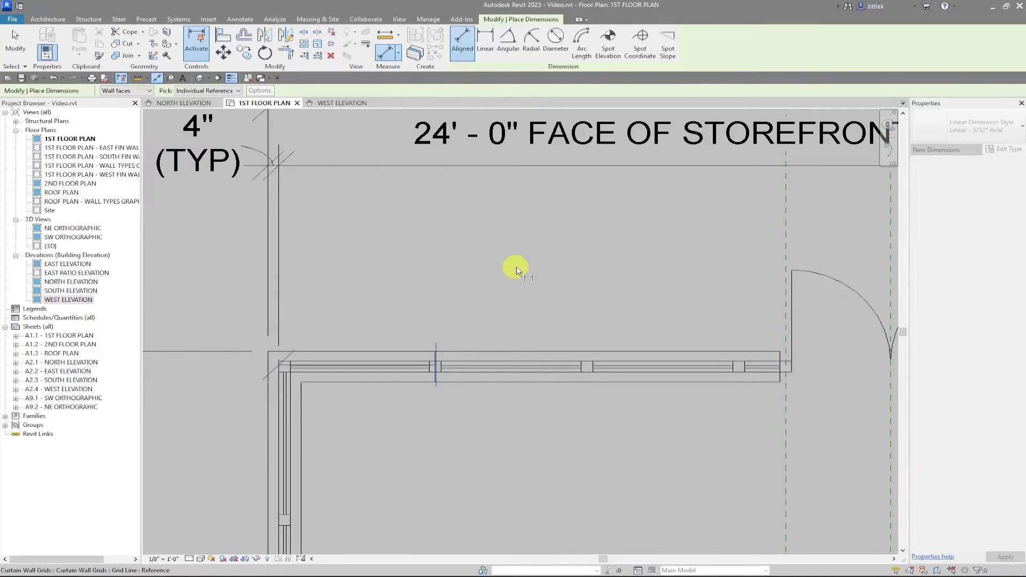
click(587, 363)
click(738, 366)
middle_drag(668, 355, 365, 347)
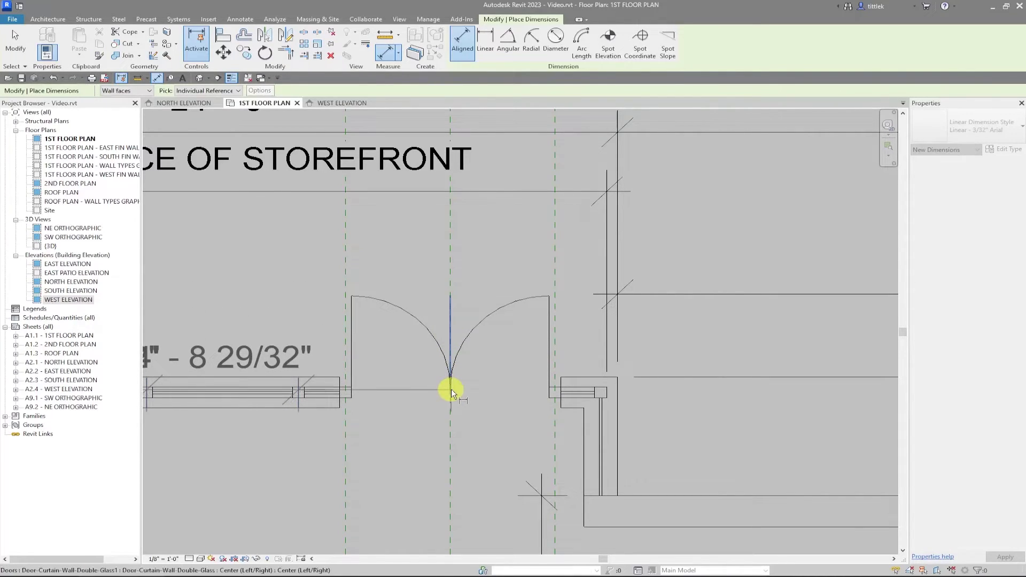
key(Tab)
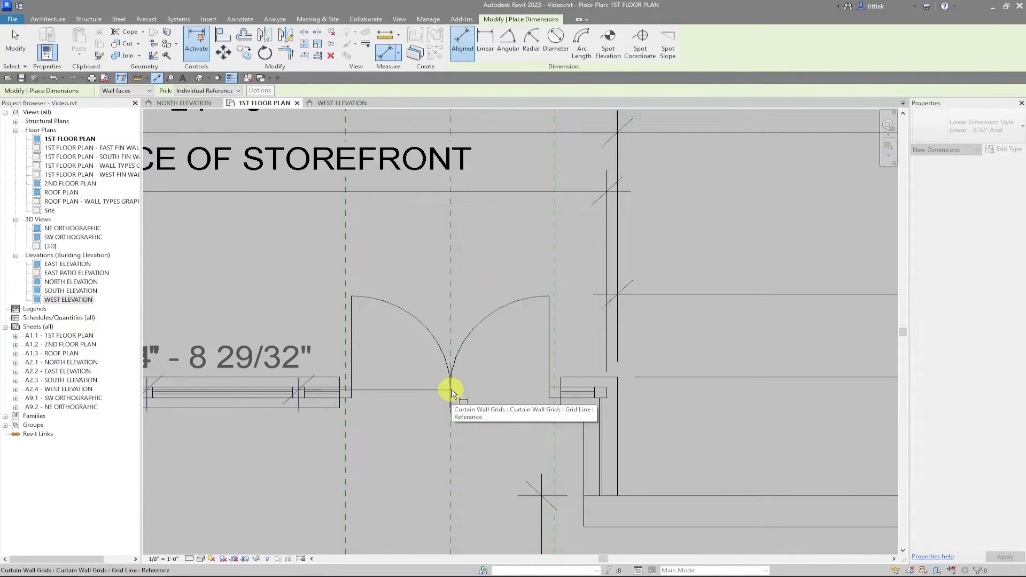
click(451, 389)
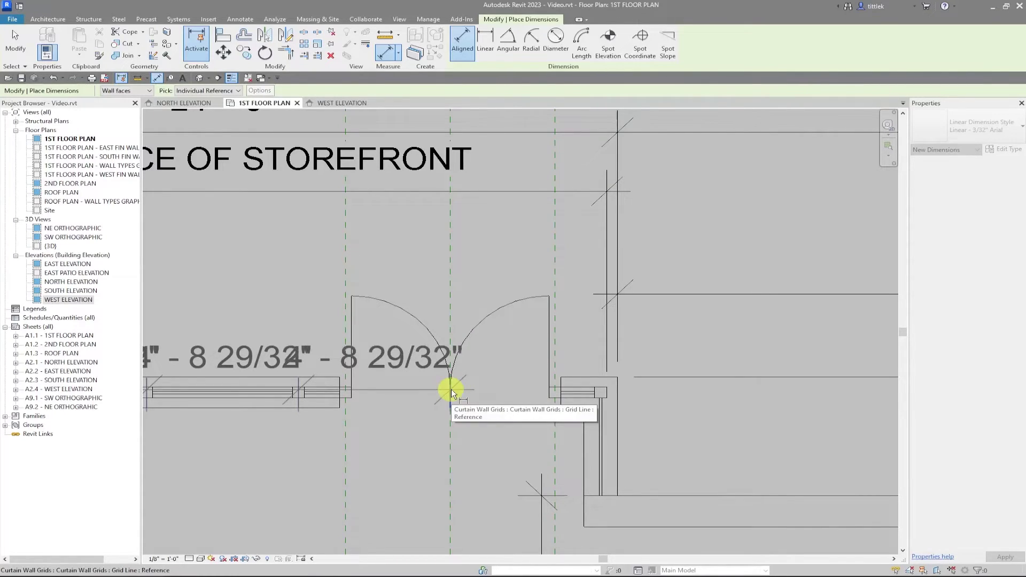
click(608, 390)
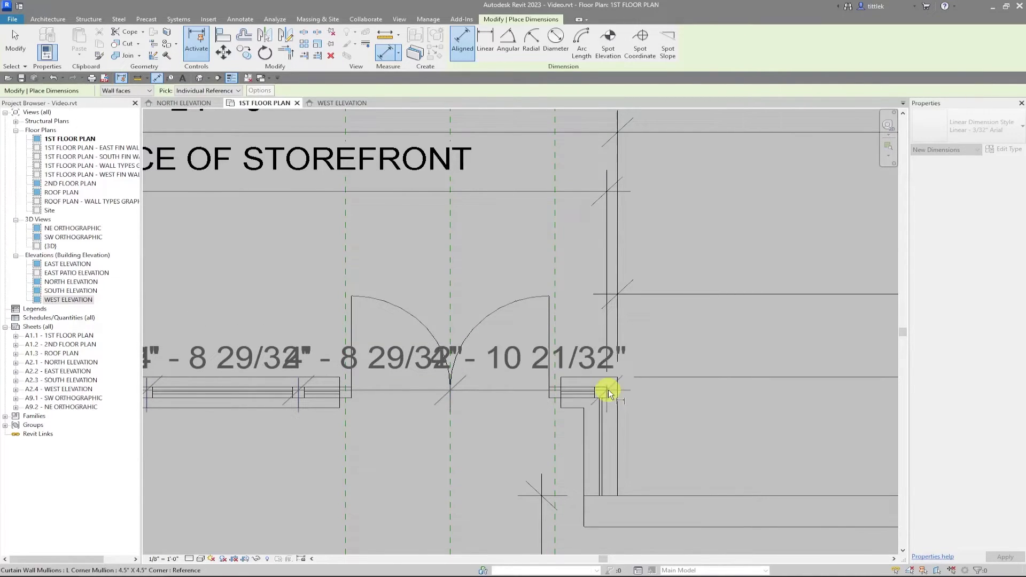
scroll(608, 389, down, 2)
click(379, 316)
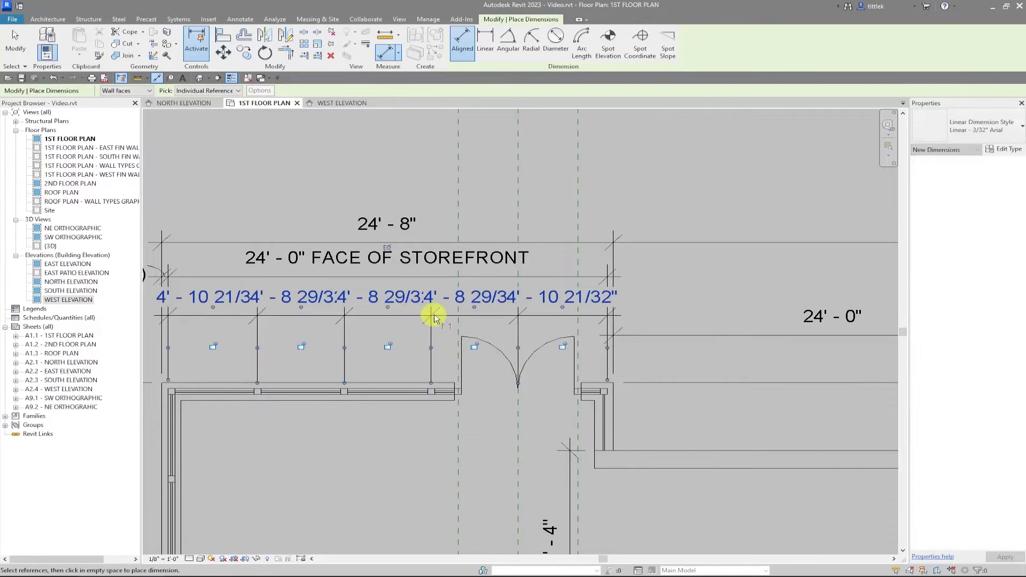
key(Escape)
- Apply the EQ constraint to the new dimension string so all five storefront bays are equal
middle_drag(401, 349, 504, 337)
click(487, 305)
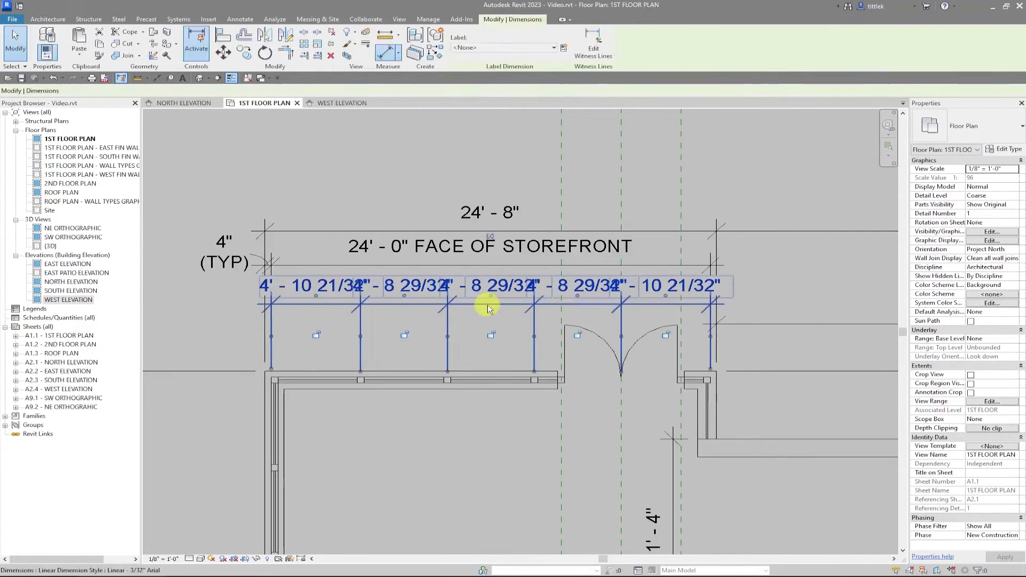
click(491, 236)
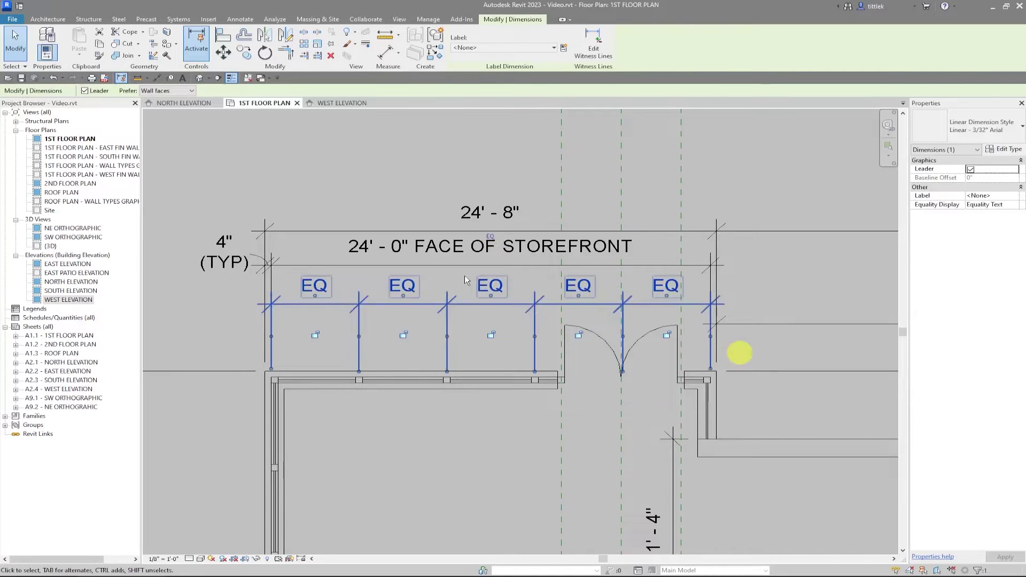
- Examine the double door's centre against the vertical grid line above it in the floor plan and in the NORTH ELEVATION view
scroll(679, 355, up, 5)
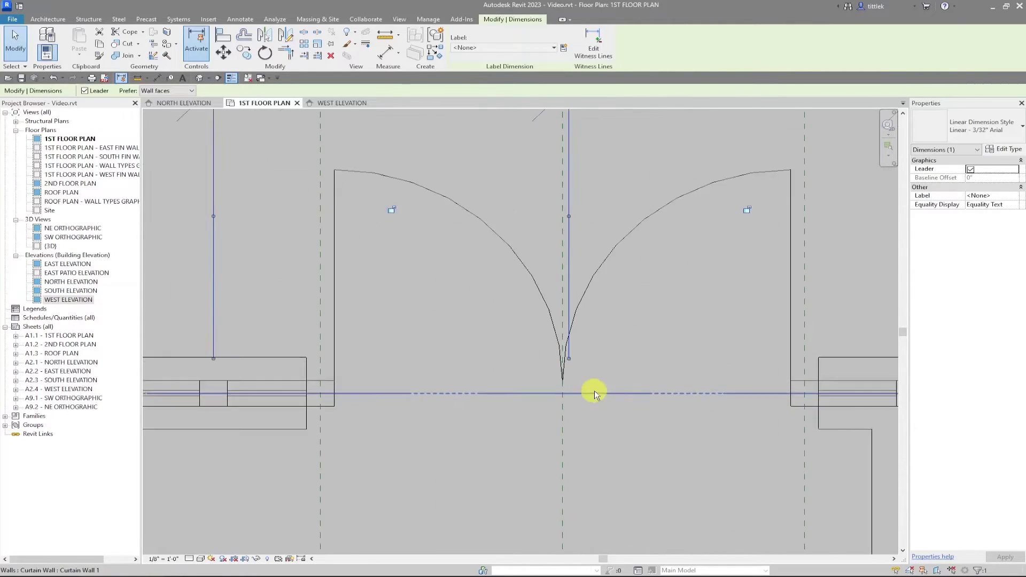
scroll(547, 425, down, 2)
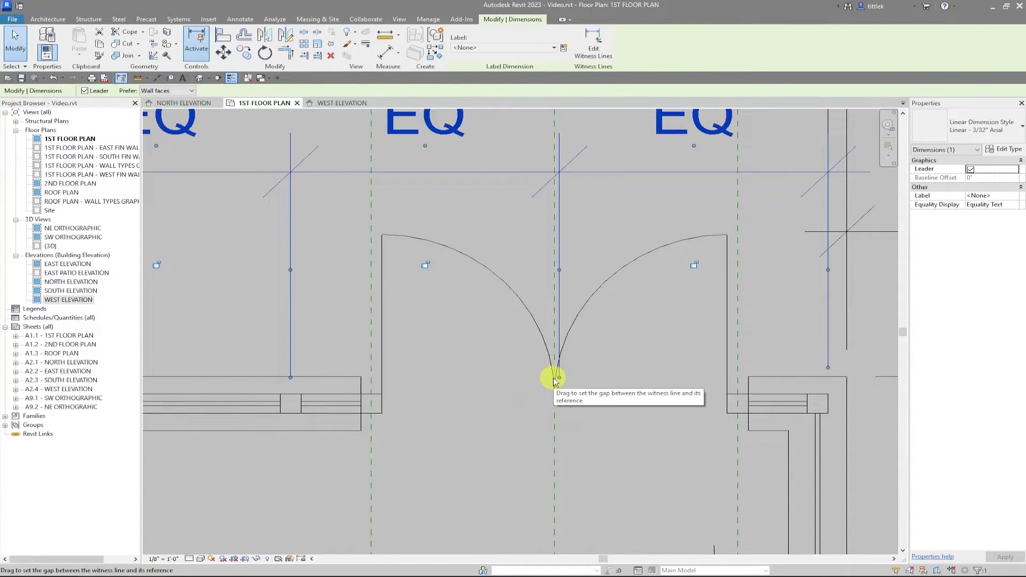
scroll(554, 381, down, 2)
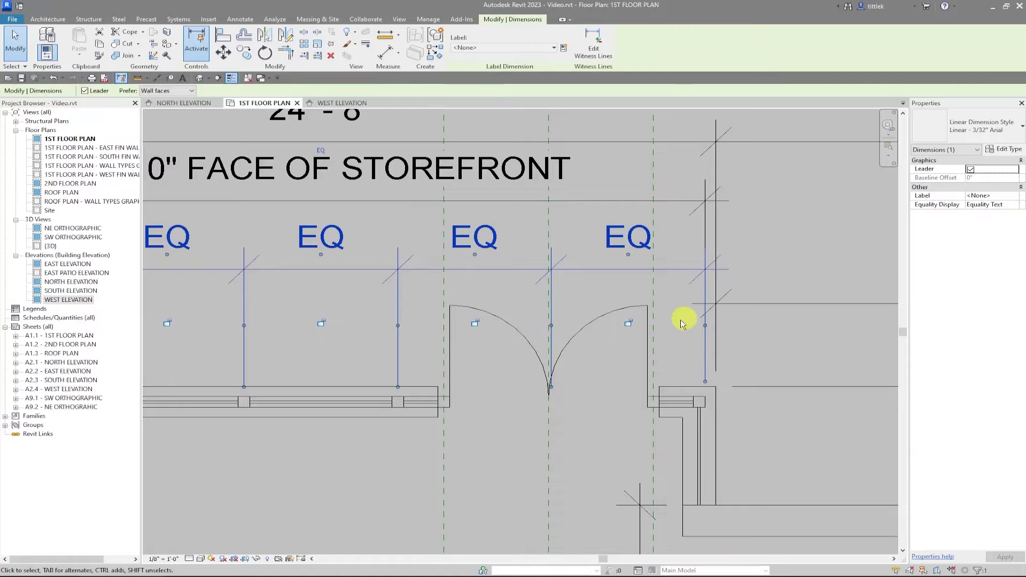
scroll(692, 423, down, 2)
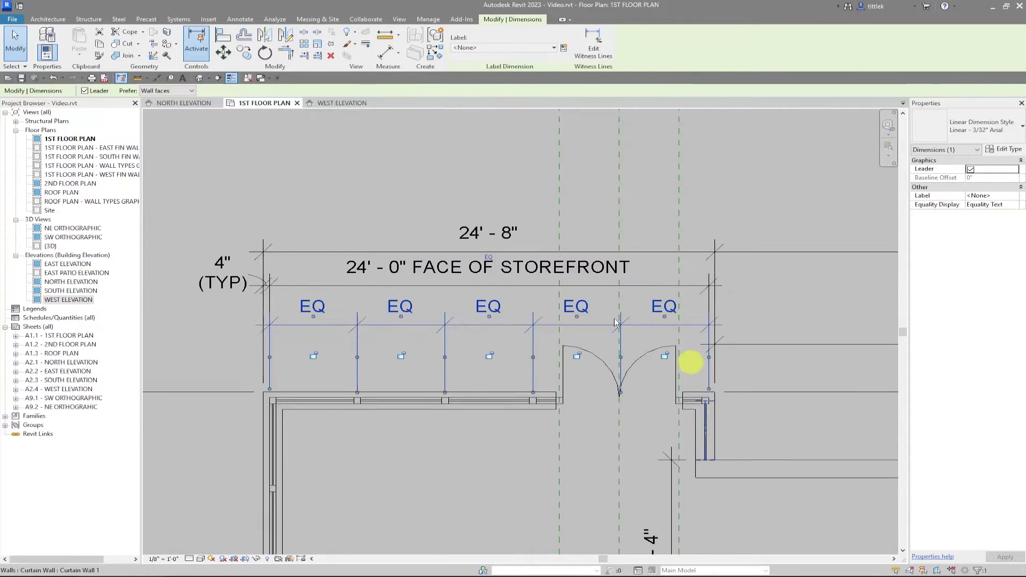
click(183, 103)
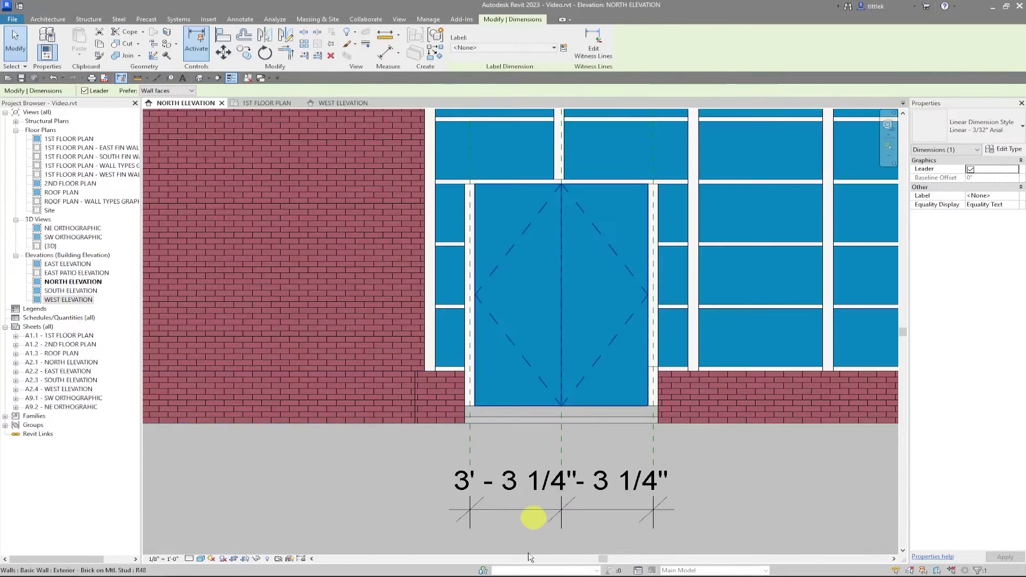
scroll(542, 186, up, 3)
middle_drag(567, 164, 445, 426)
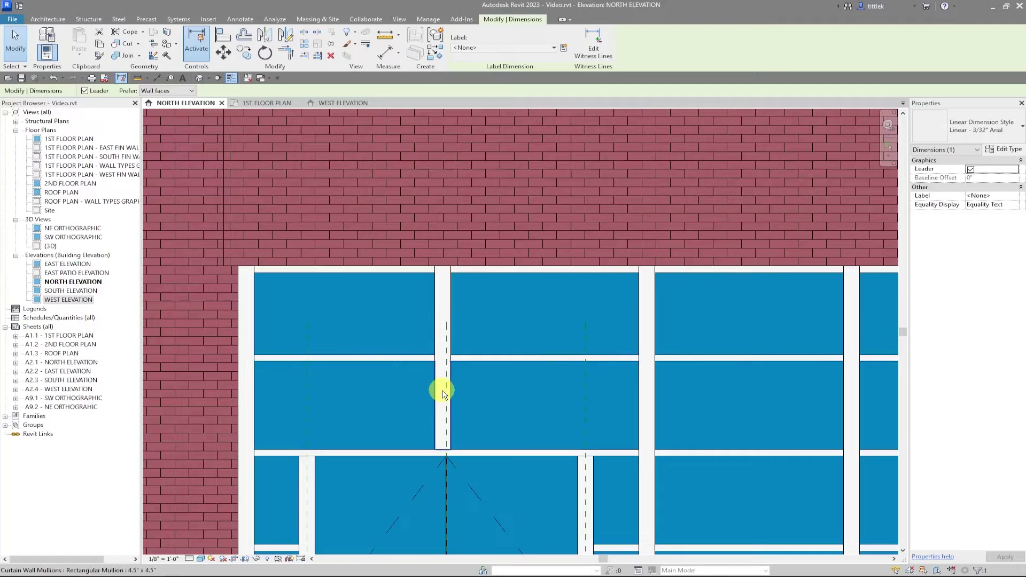
middle_drag(442, 394, 464, 227)
scroll(464, 217, down, 3)
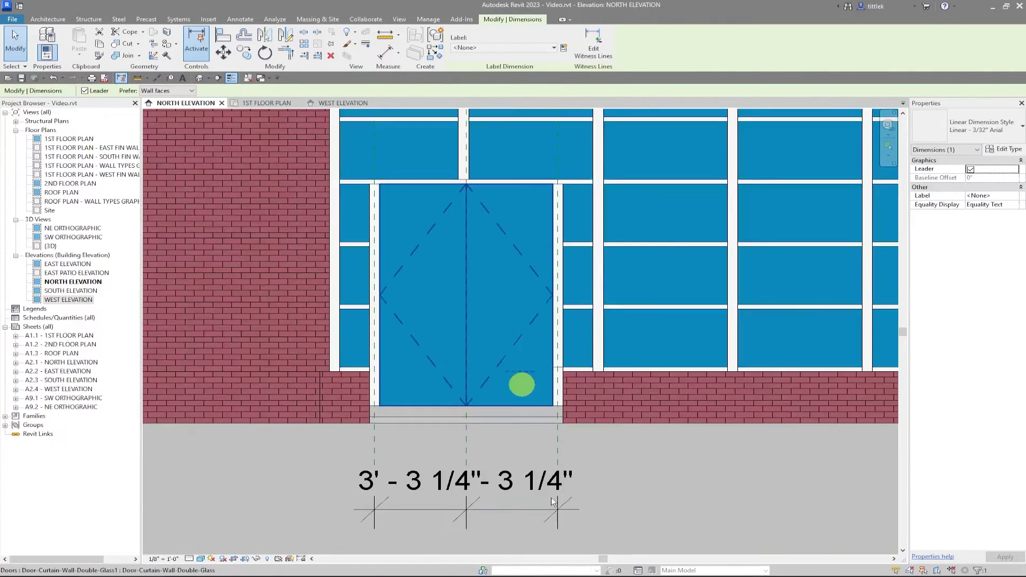
- Move the door's three reference planes and their dimension horizontally so the middle plane meets the centre of the vertical mullion above the door
click(505, 482)
ctrl+click(424, 355)
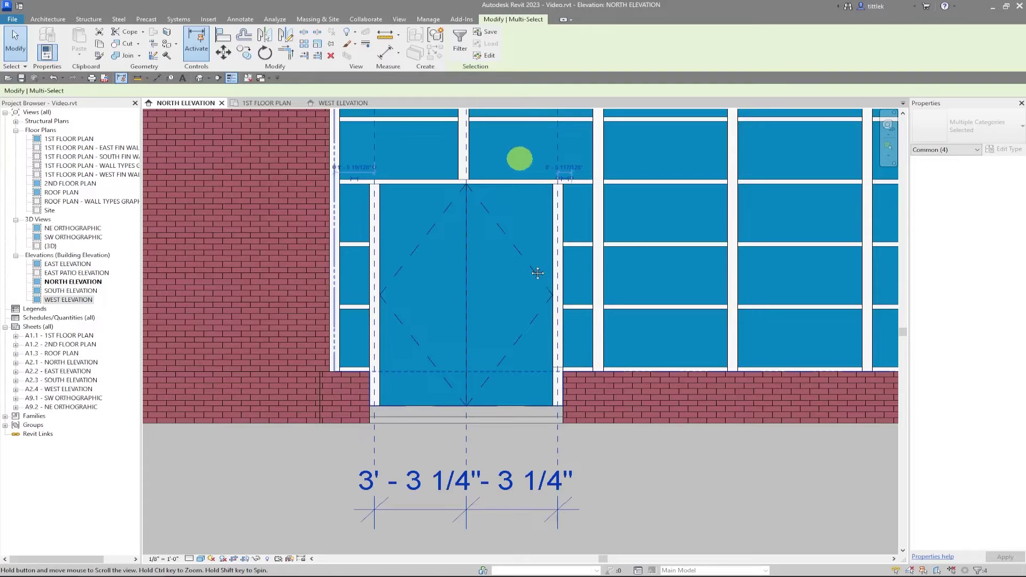
scroll(445, 193, up, 5)
middle_drag(573, 456, 576, 159)
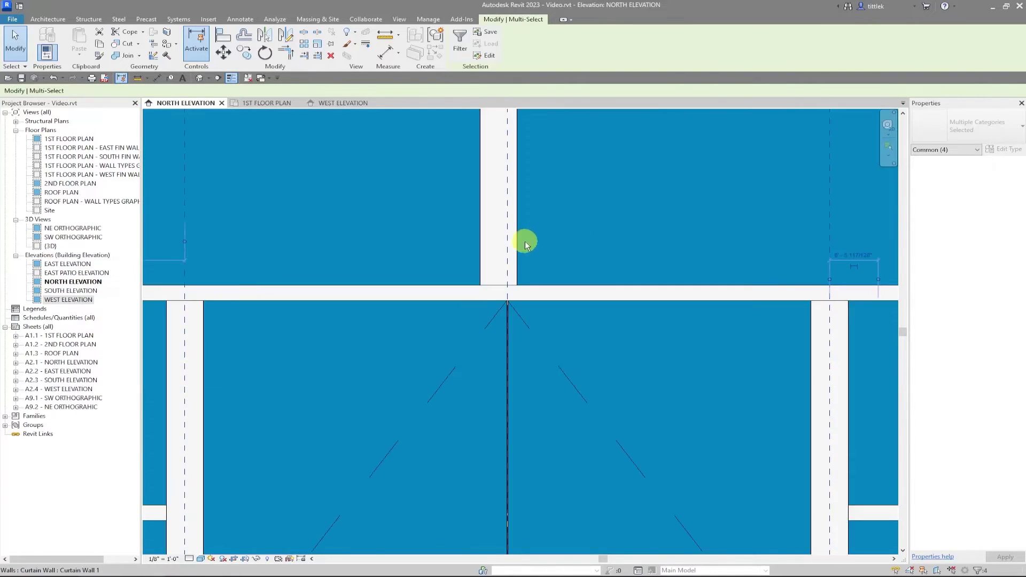
scroll(488, 317, up, 3)
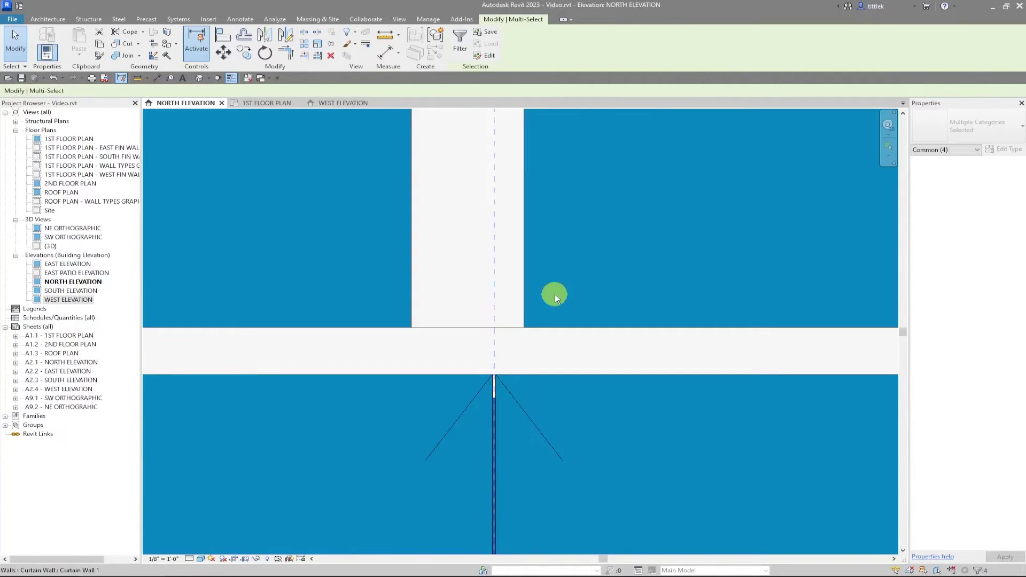
key(m)
key(v)
click(493, 328)
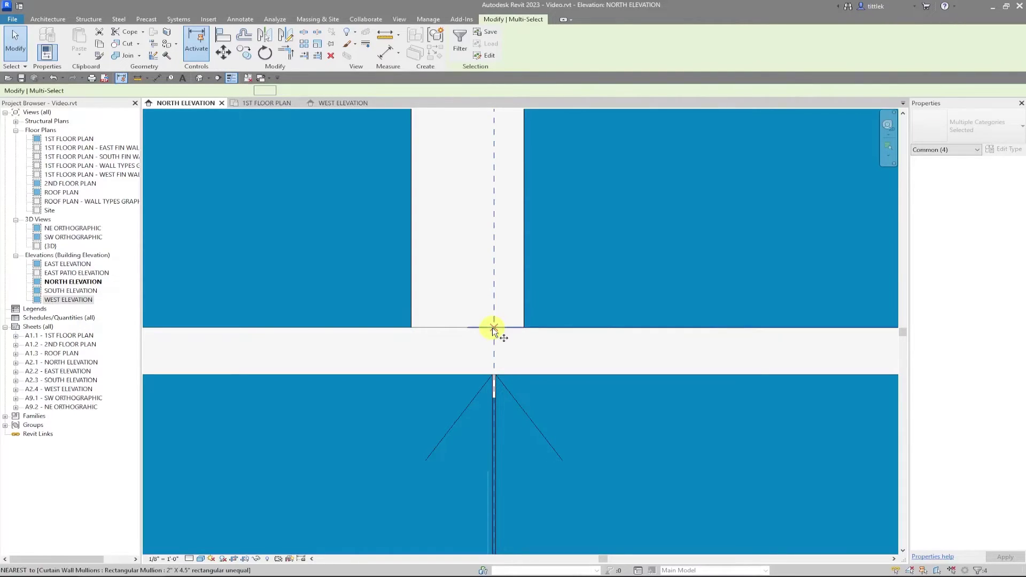
click(493, 328)
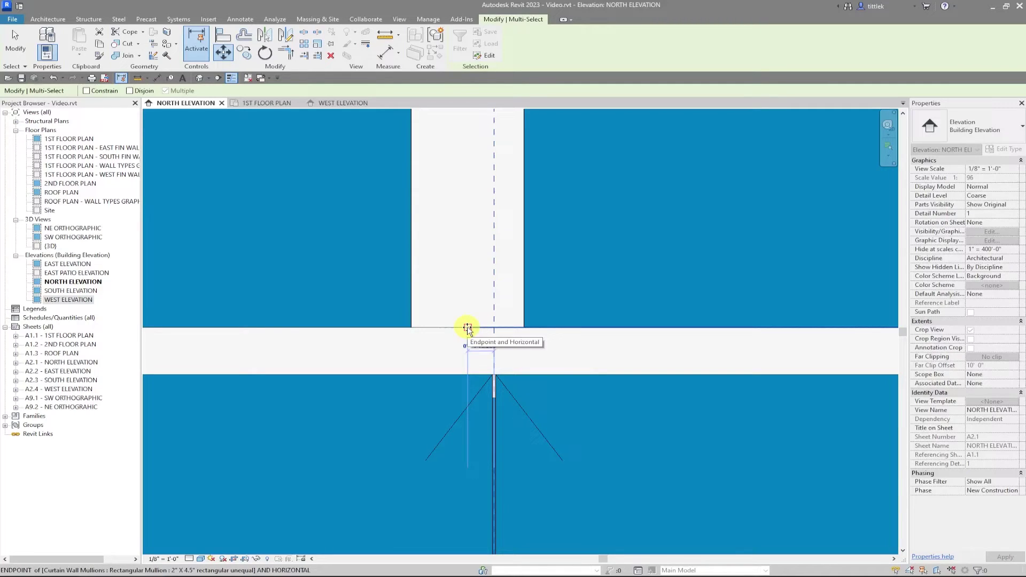
click(468, 328)
scroll(467, 328, down, 5)
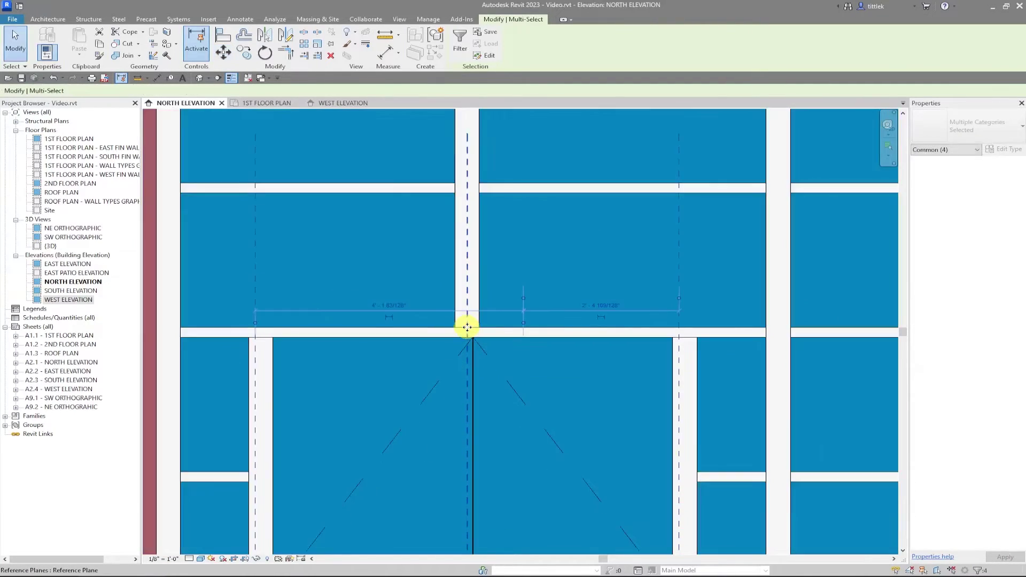
scroll(467, 327, down, 3)
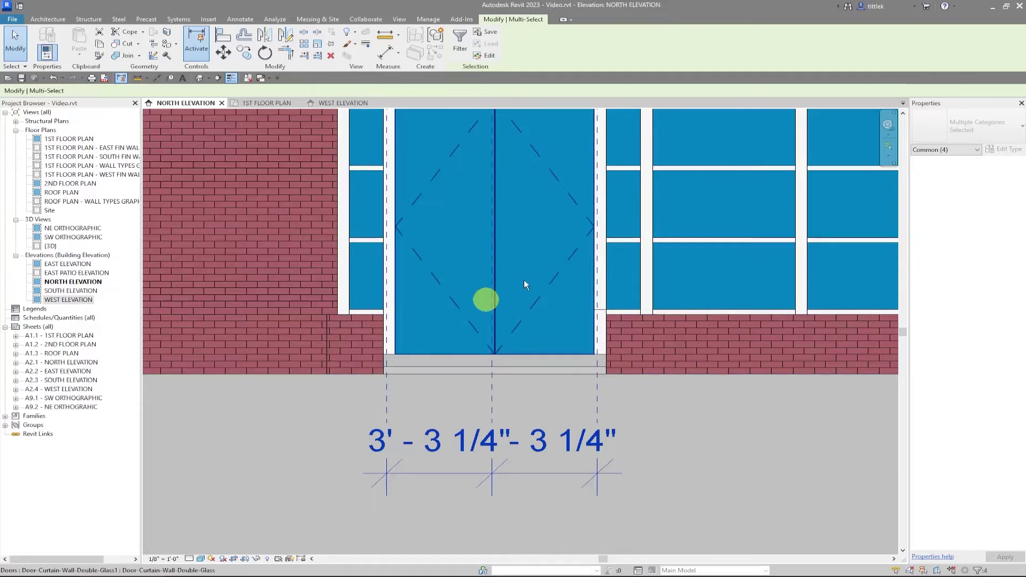
middle_drag(522, 389, 518, 515)
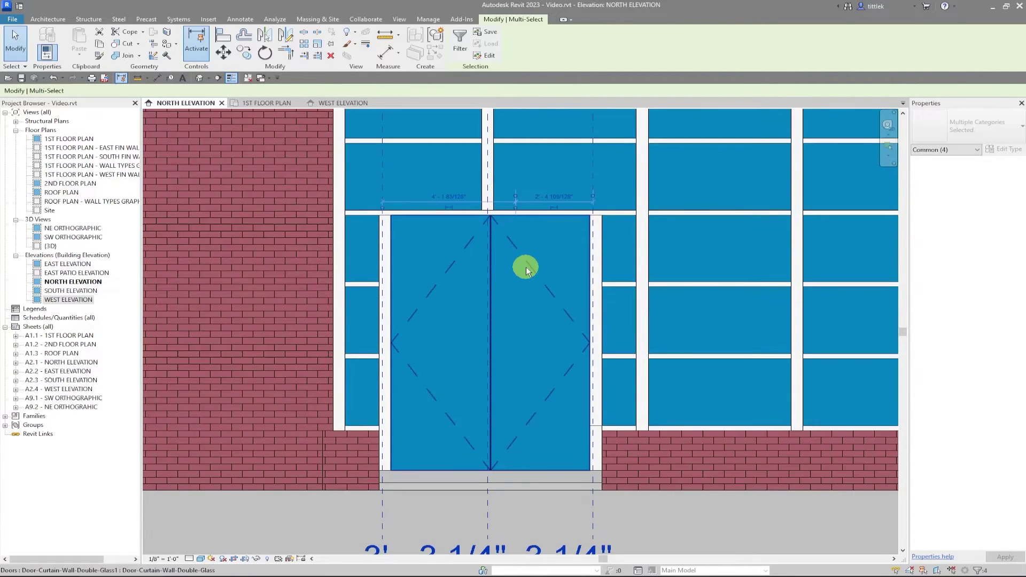
middle_drag(452, 373, 469, 367)
key(Escape)
- Align the curtain grid line at the door's east jamb to the east reference plane and dismiss the warning
scroll(419, 438, up, 4)
scroll(431, 435, down, 1)
key(a)
key(l)
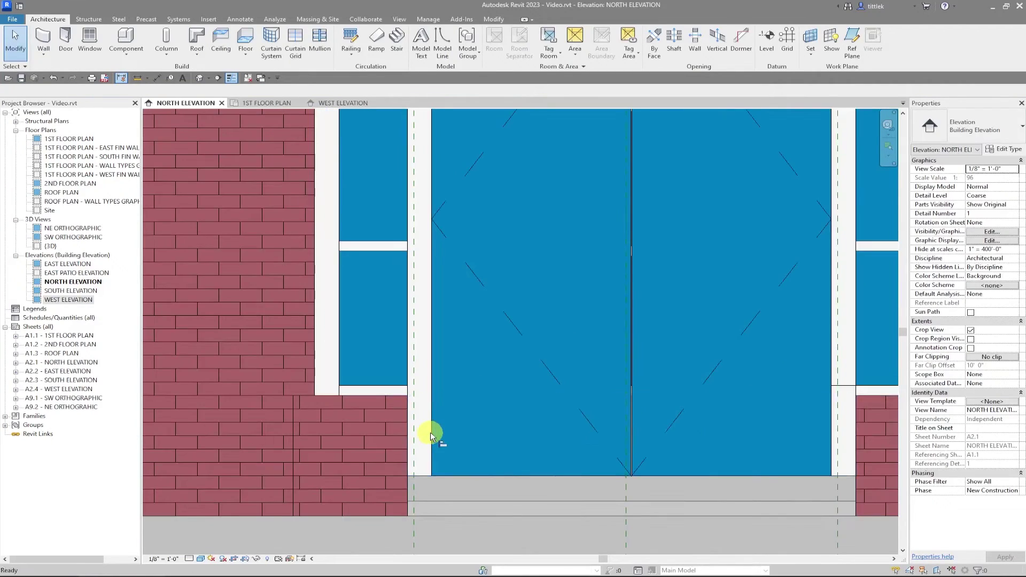
click(416, 377)
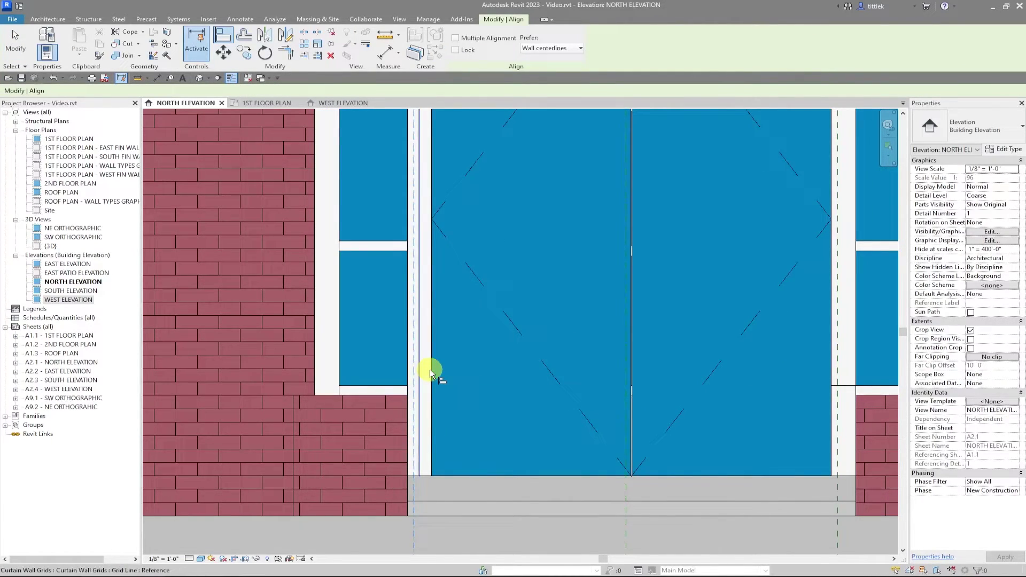
click(430, 373)
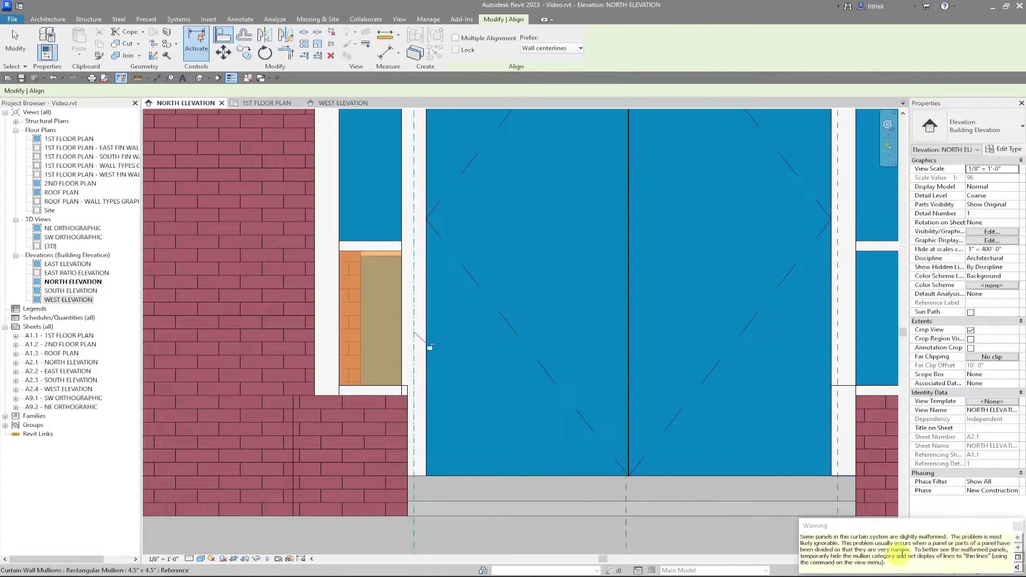
click(1019, 527)
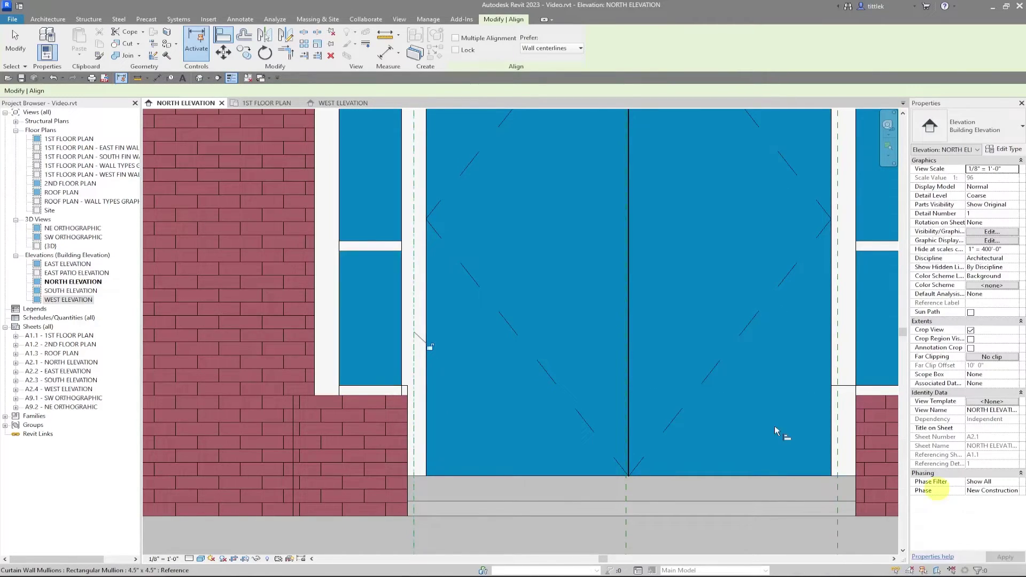
- Align the curtain grid line at the door's west jamb to the west reference plane and check the centring at the door head
scroll(379, 430, down, 2)
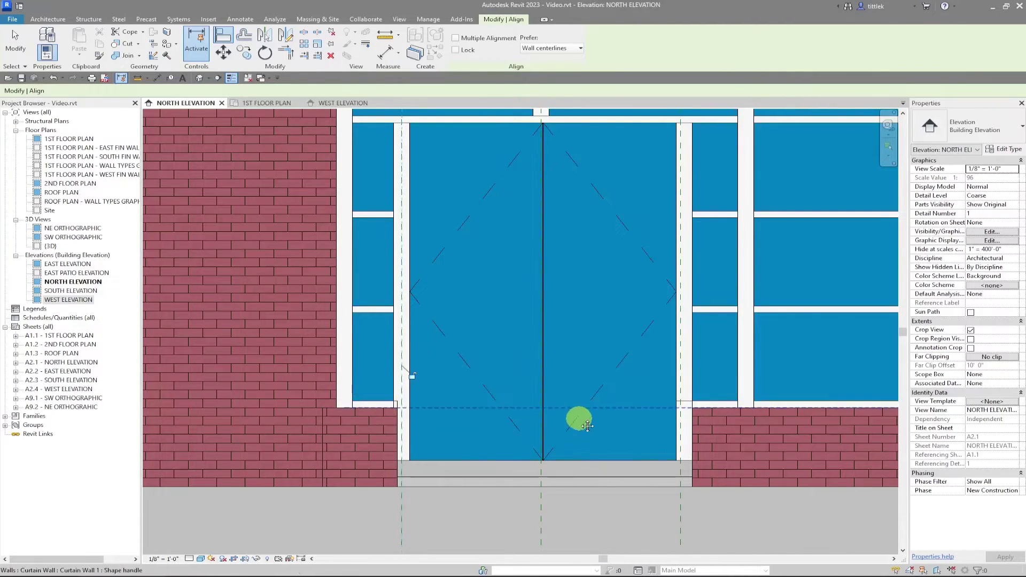
middle_drag(577, 419, 455, 450)
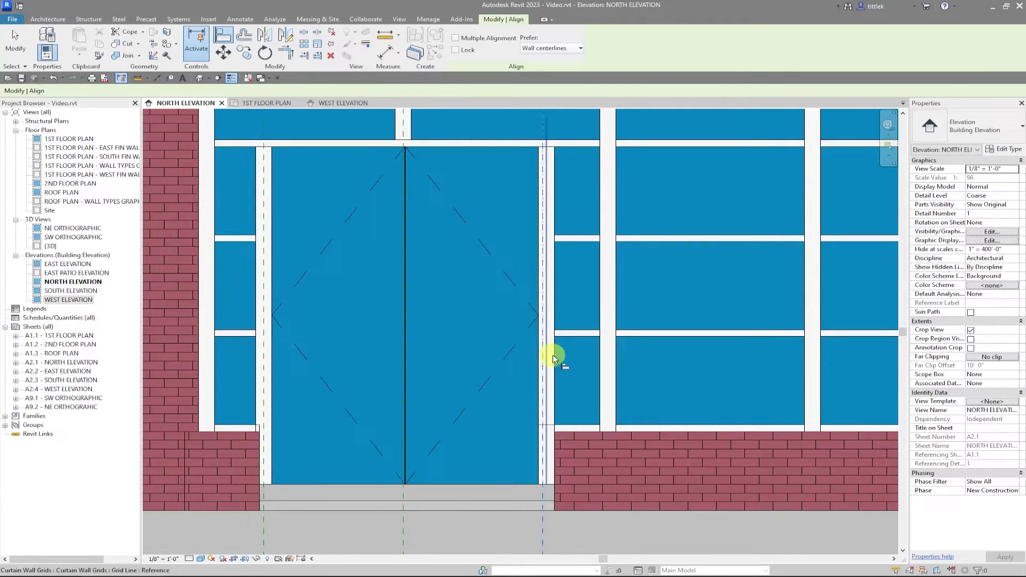
click(552, 355)
scroll(422, 153, up, 3)
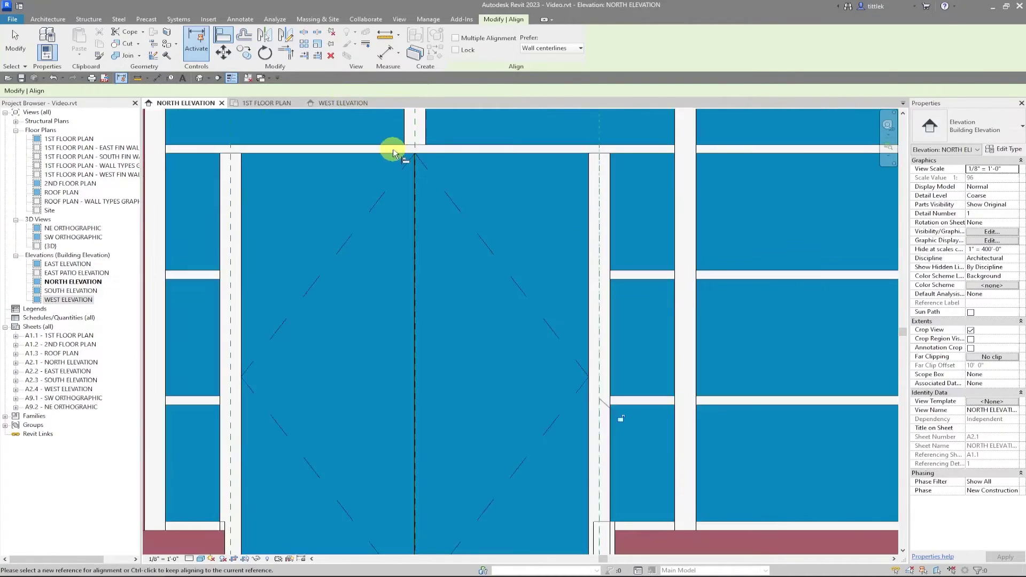
scroll(431, 156, up, 3)
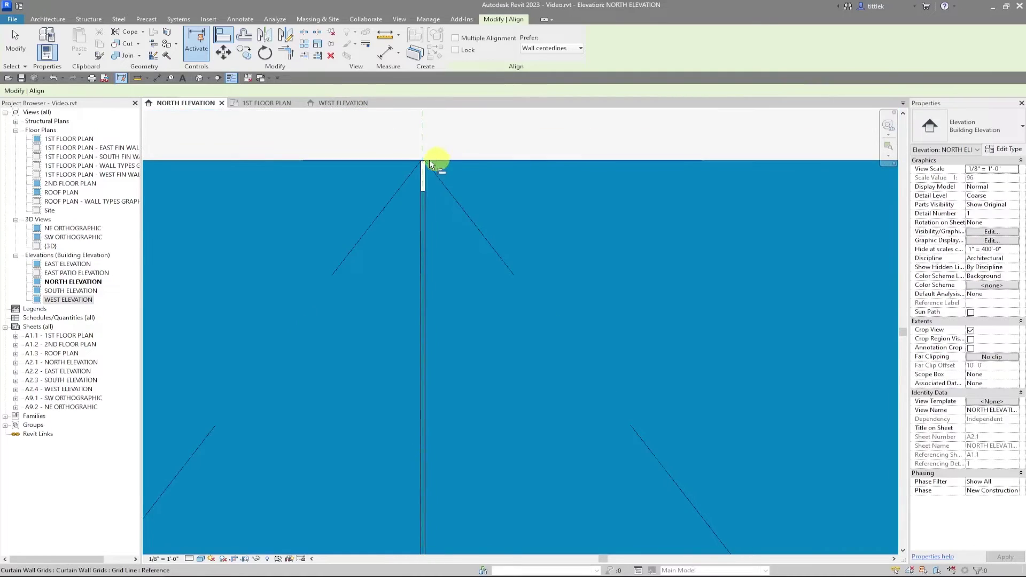
scroll(427, 184, down, 3)
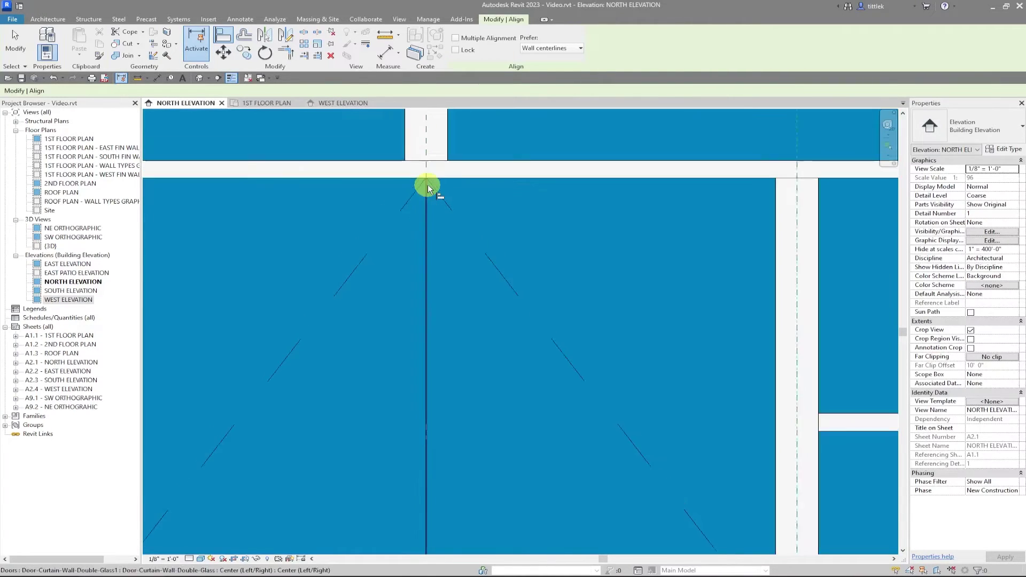
- End the alignment check at the door head and open the north storefront curtain wall's profile for editing
click(427, 185)
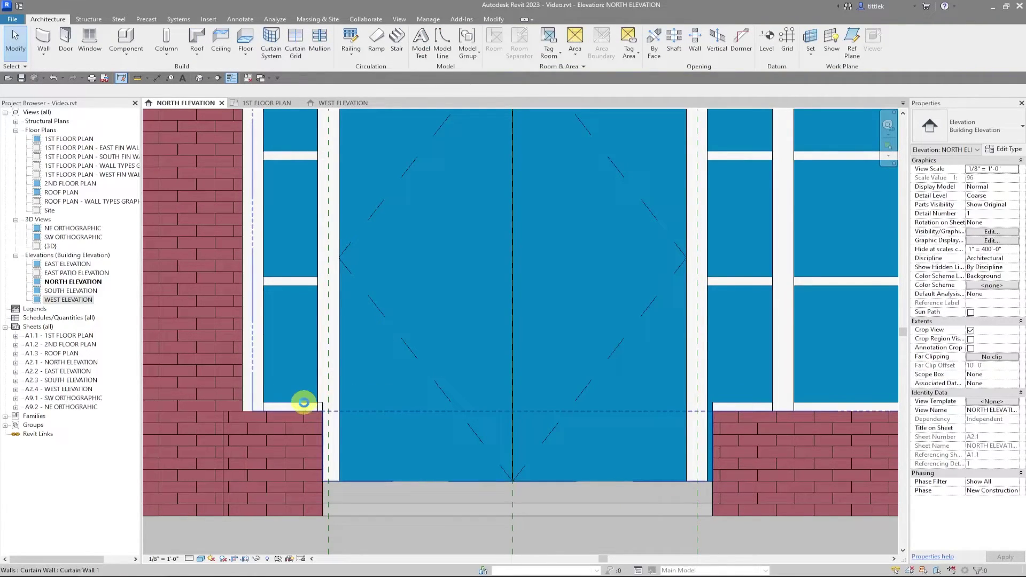
click(302, 406)
key(Escape)
click(368, 408)
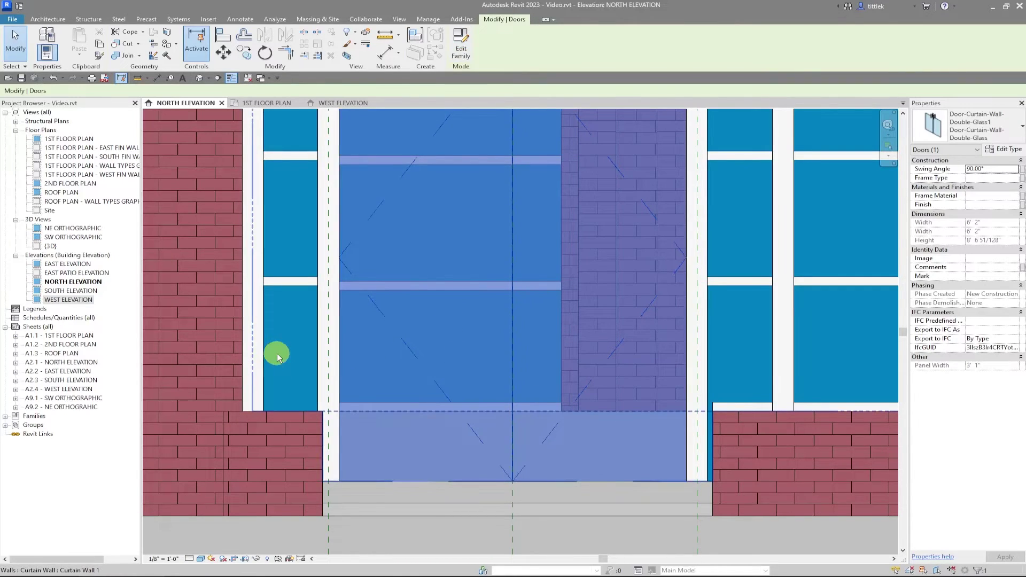
click(350, 348)
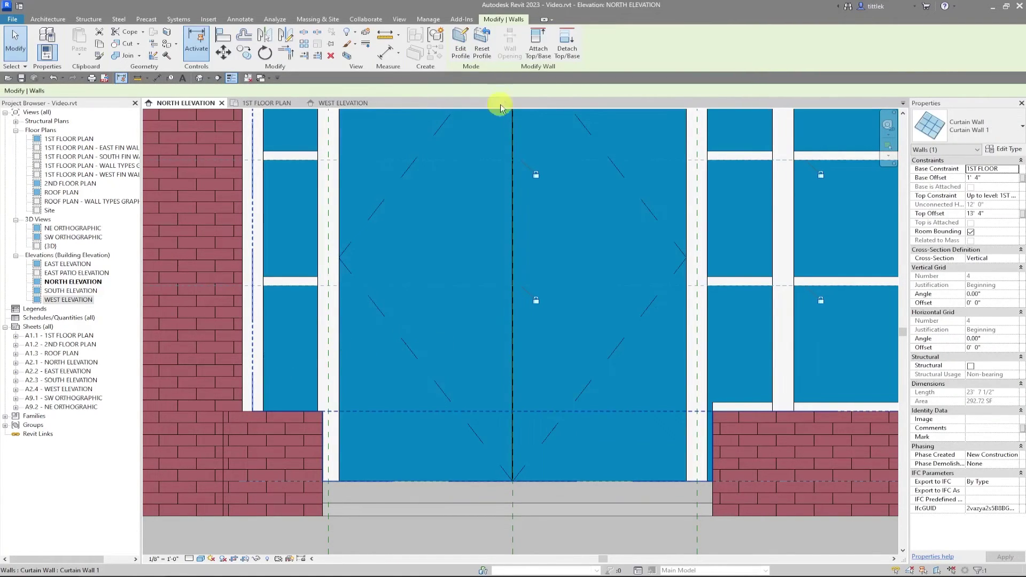
click(460, 43)
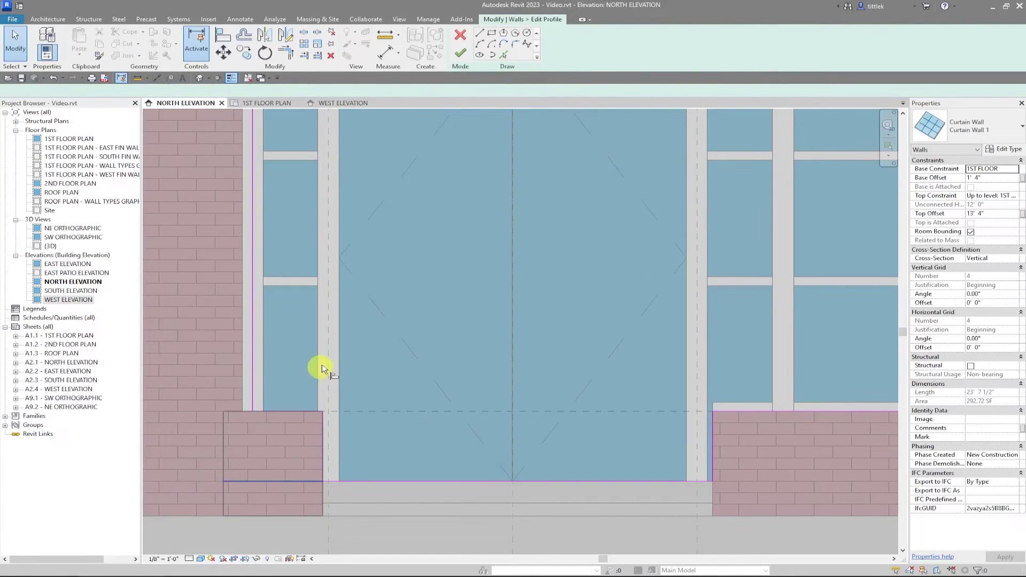
- Align the profile's two vertical edges beside the double door to the outer faces of the jamb mullions and finish the profile
key(a)
key(l)
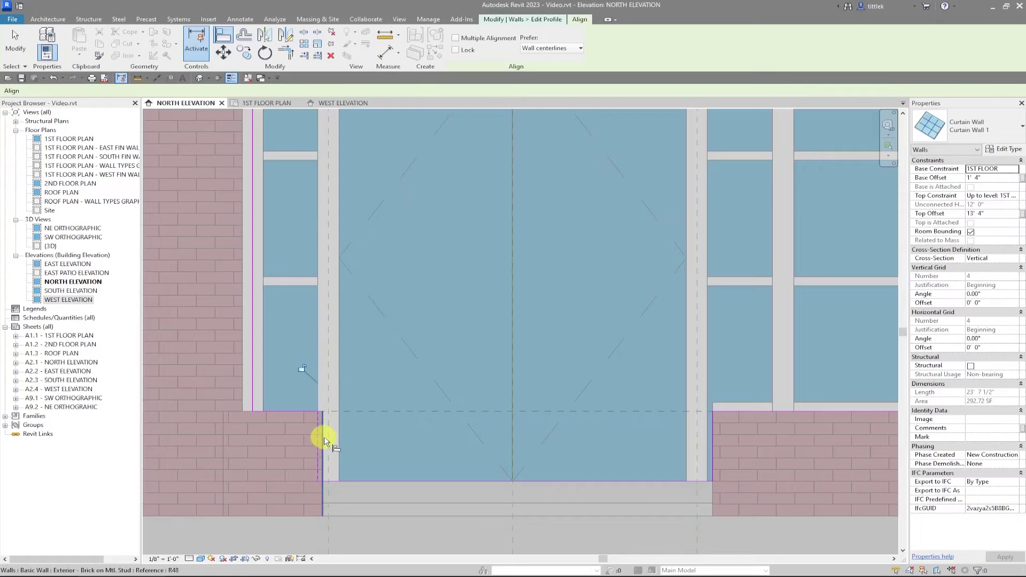
click(713, 451)
click(713, 451)
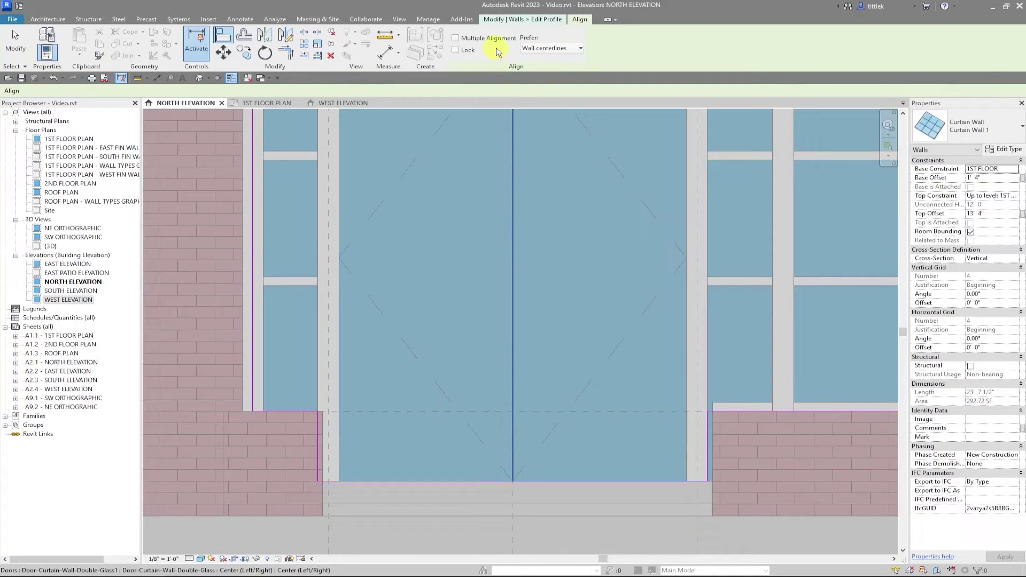
key(Escape)
click(460, 48)
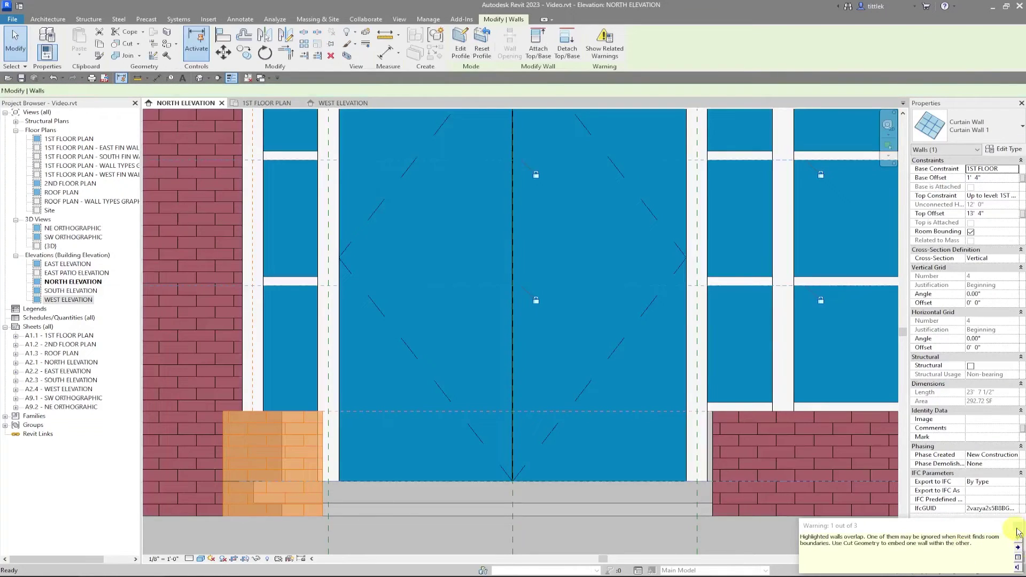
click(656, 473)
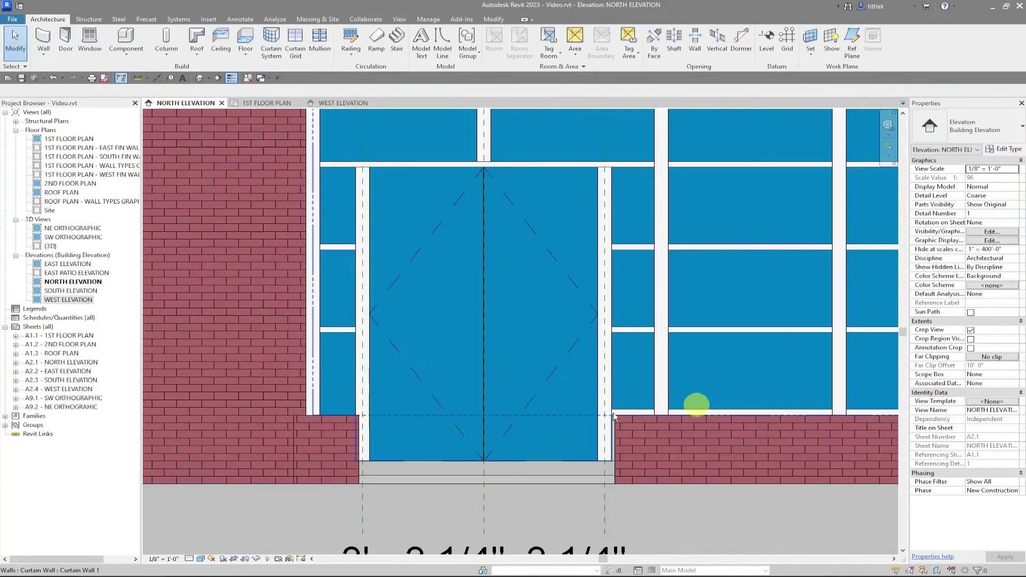
click(320, 41)
click(982, 140)
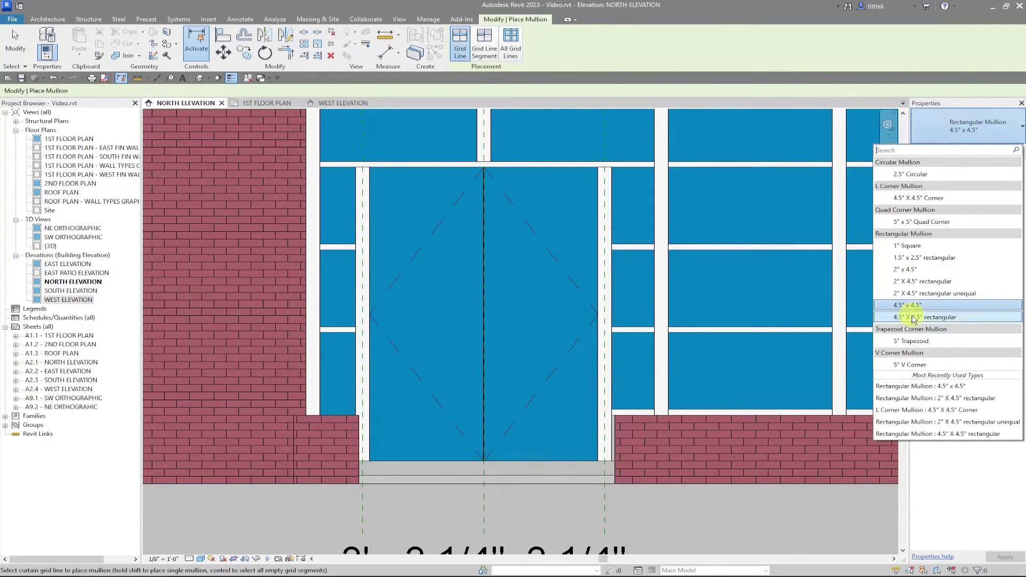
click(924, 281)
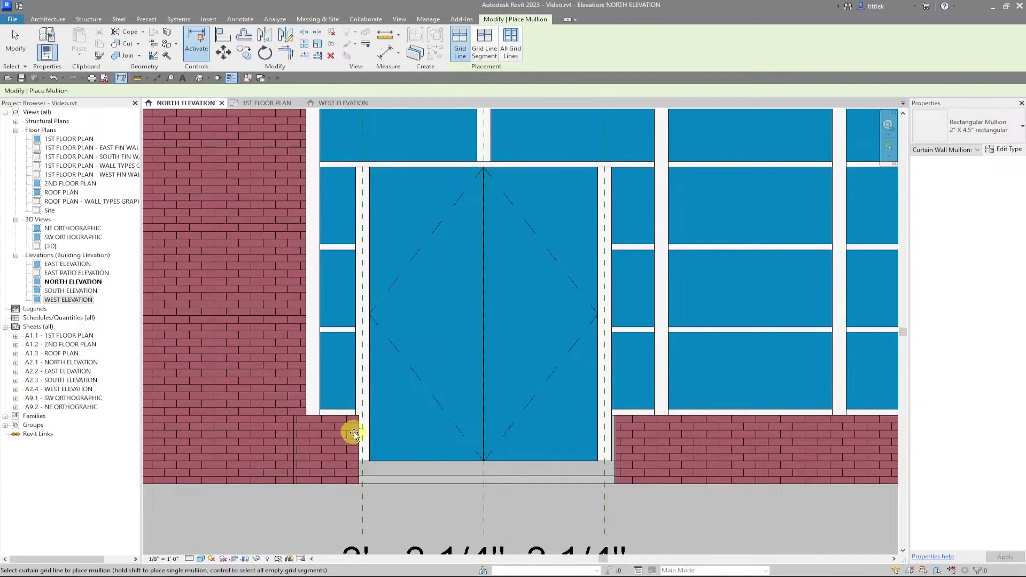
key(Escape)
key(Escape)
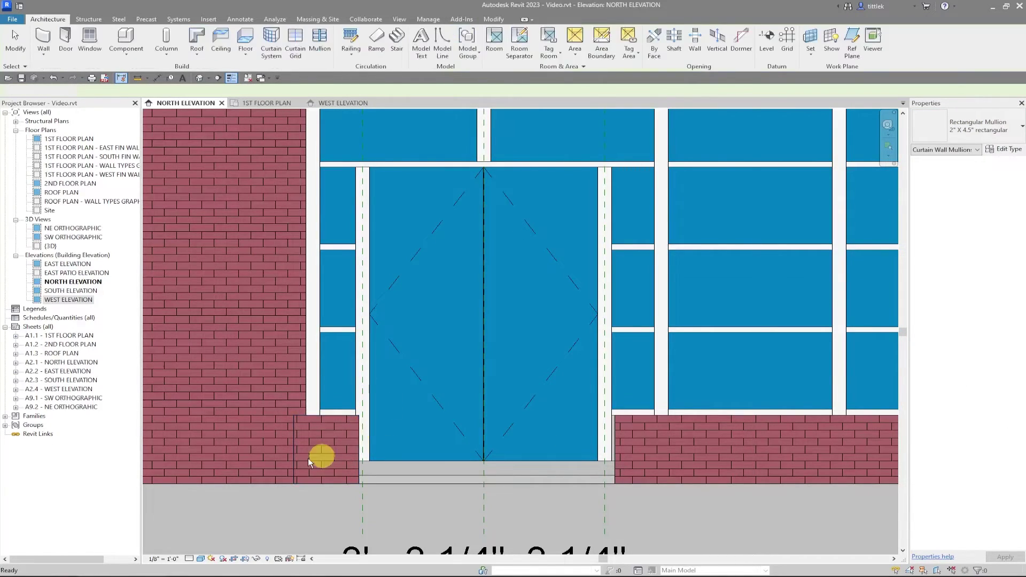
- In the 1ST FLOOR PLAN view, align the brick wall end west of the double door to the adjacent face of the jamb mullion
scroll(348, 454, up, 2)
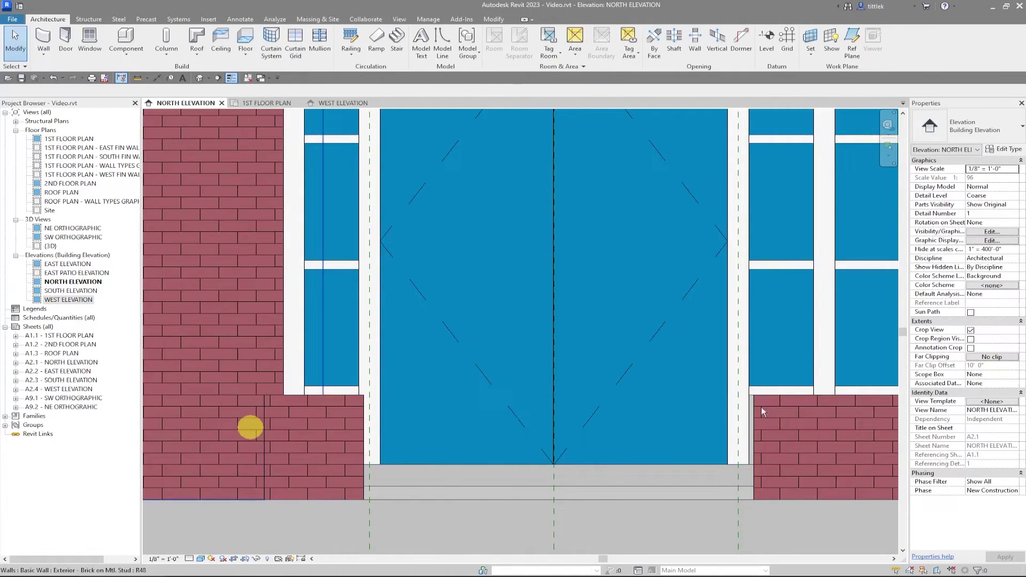
click(270, 105)
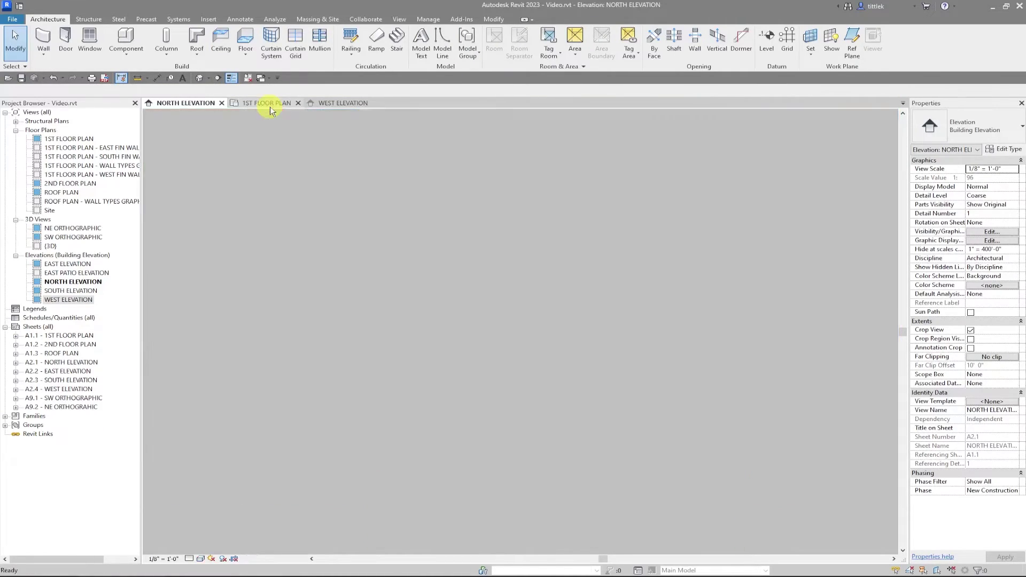
scroll(506, 374, up, 5)
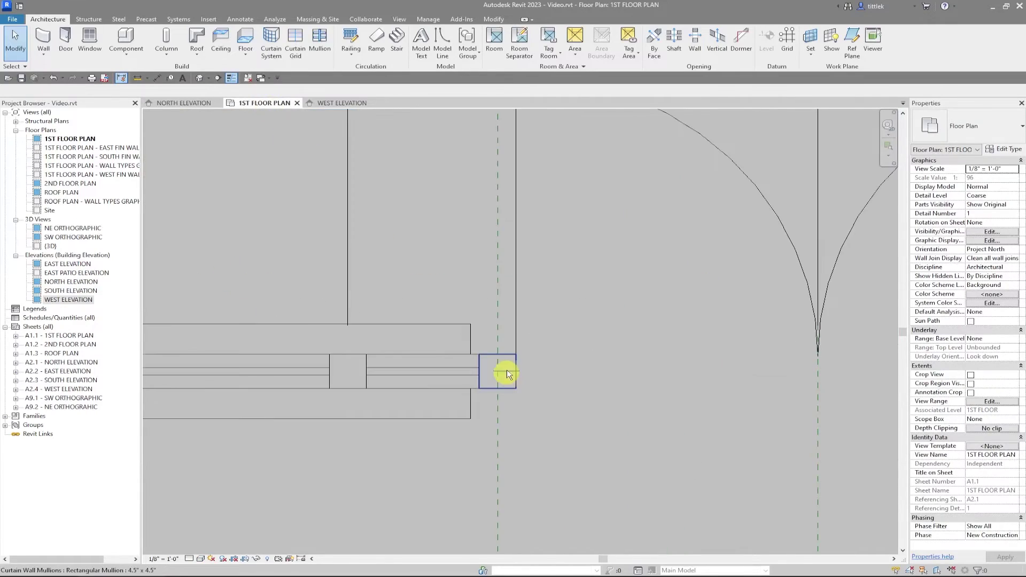
key(a)
key(l)
click(470, 332)
scroll(402, 341, down, 2)
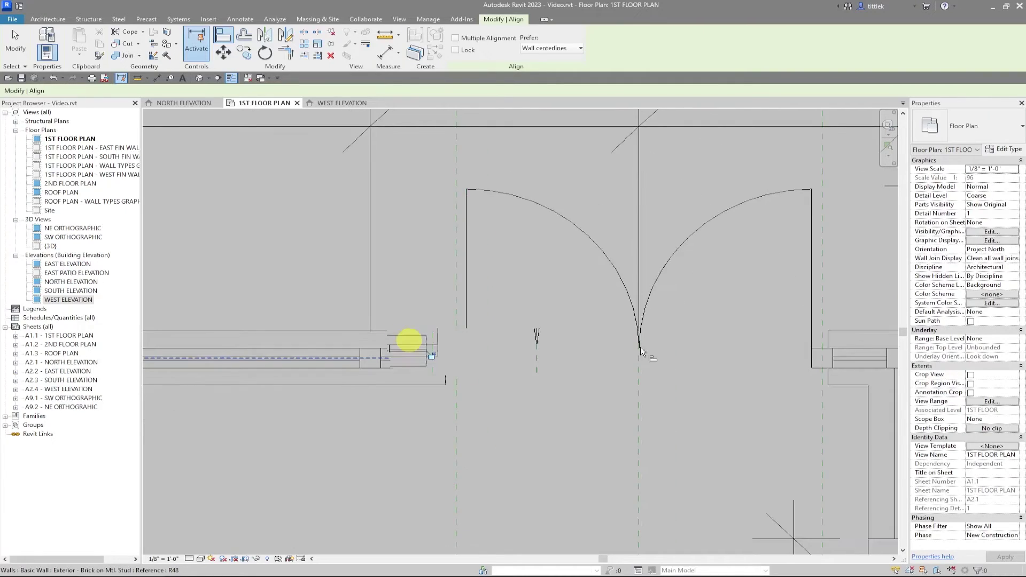
- Align the brick wall end east of the double door to the inner face of the east jamb mullion
scroll(401, 339, down, 3)
scroll(662, 354, up, 3)
scroll(633, 348, up, 4)
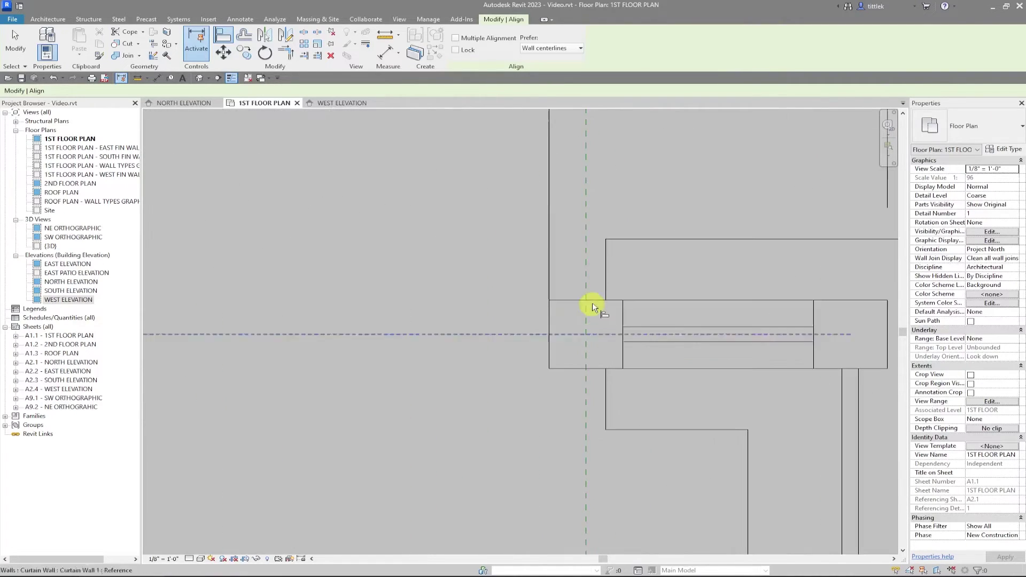
click(623, 308)
click(606, 273)
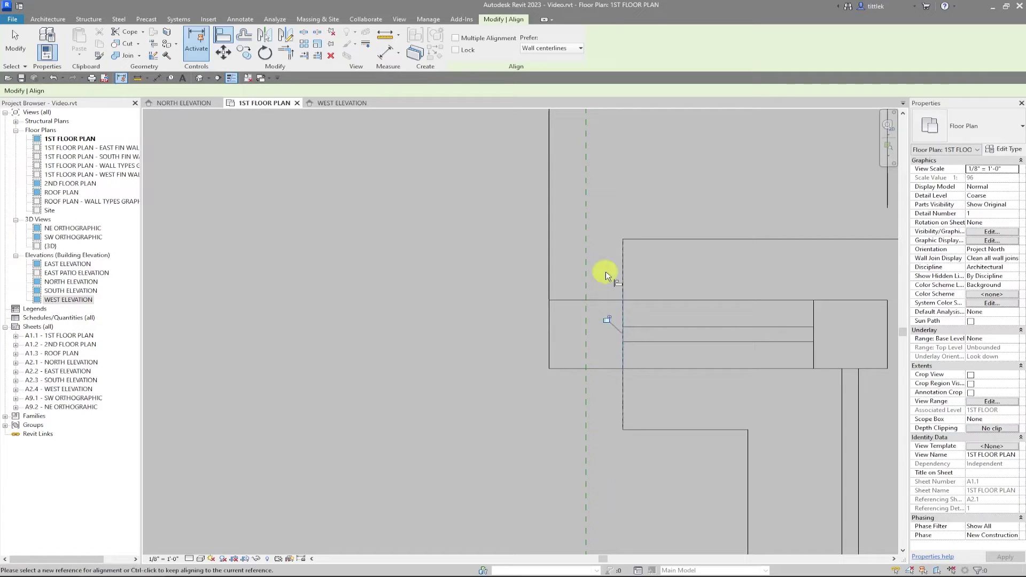
key(Escape)
key(Escape)
- Move the overall dimension string north of the building slightly farther out from the plan
scroll(567, 367, down, 4)
middle_drag(545, 232, 584, 392)
scroll(568, 383, up, 1)
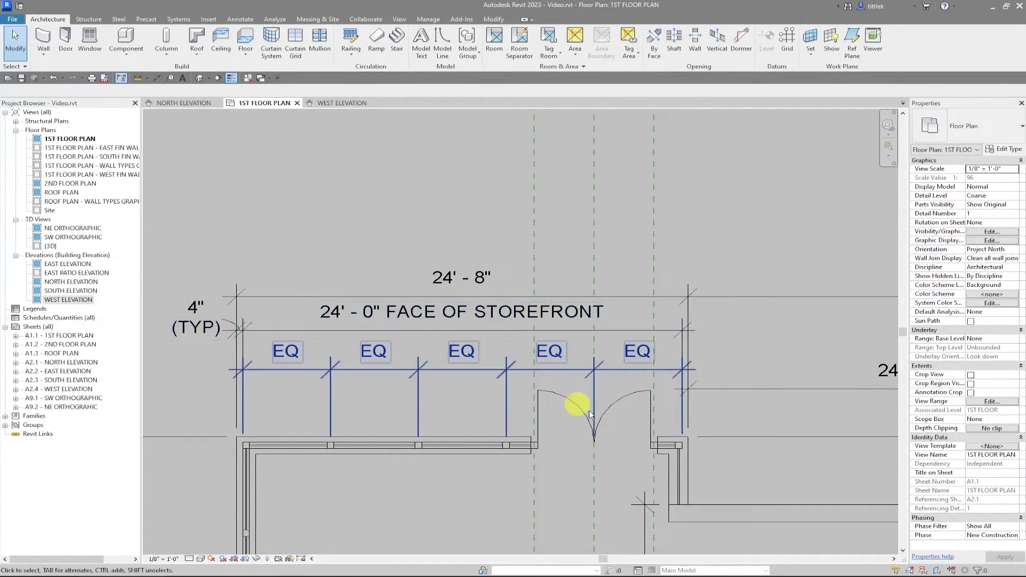
click(585, 296)
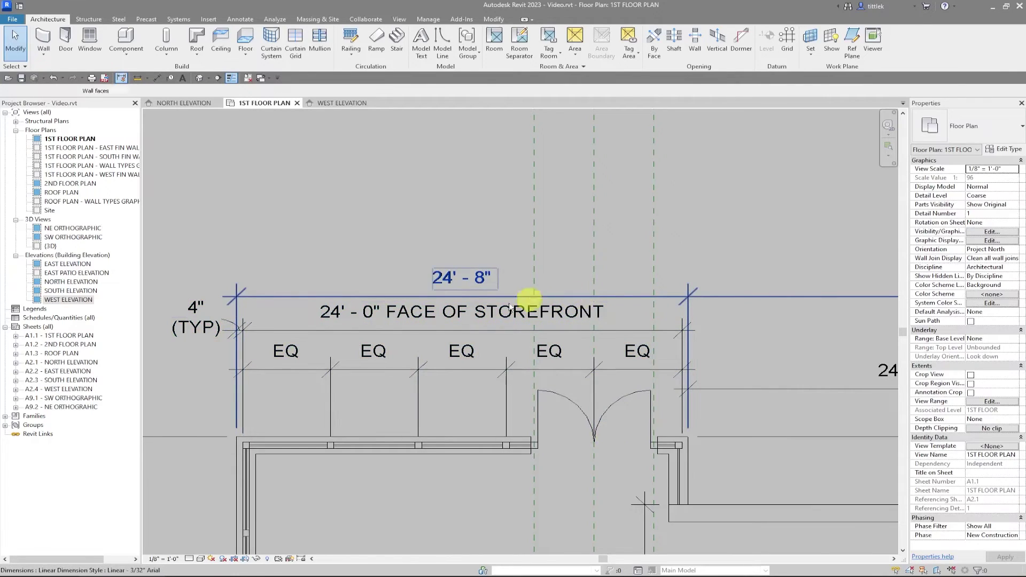
scroll(250, 345, down, 4)
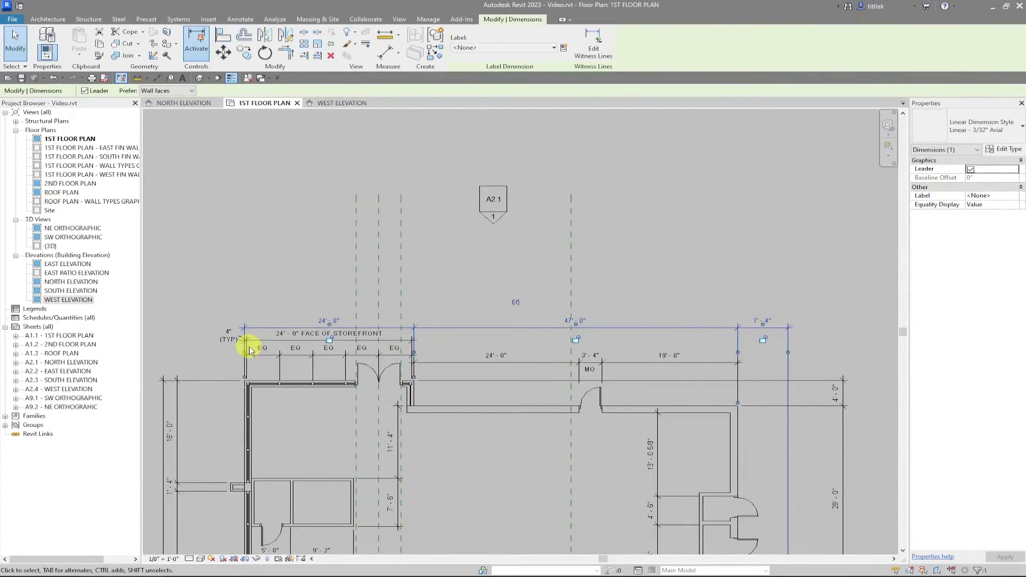
scroll(307, 354, up, 1)
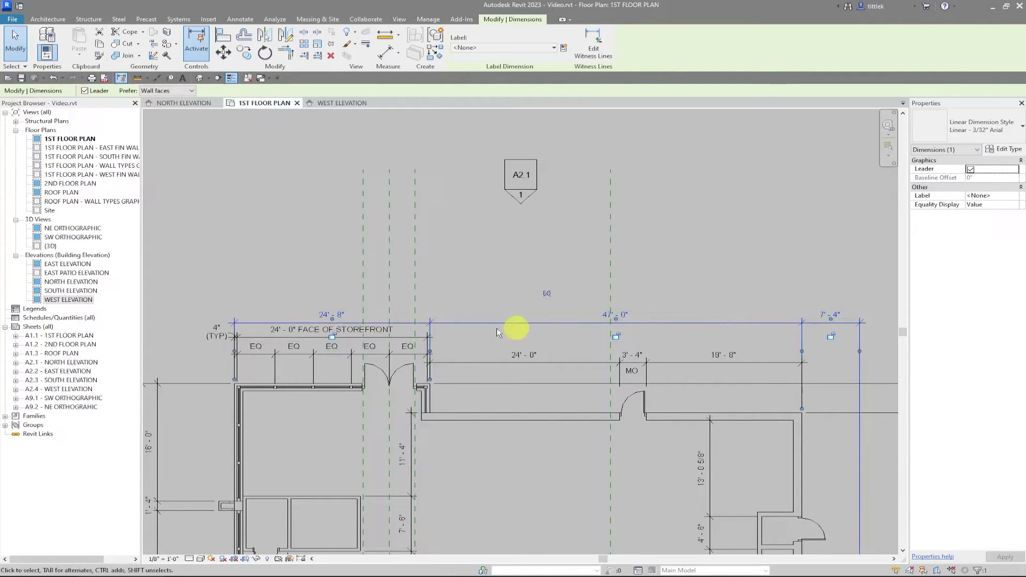
drag(441, 321, 443, 305)
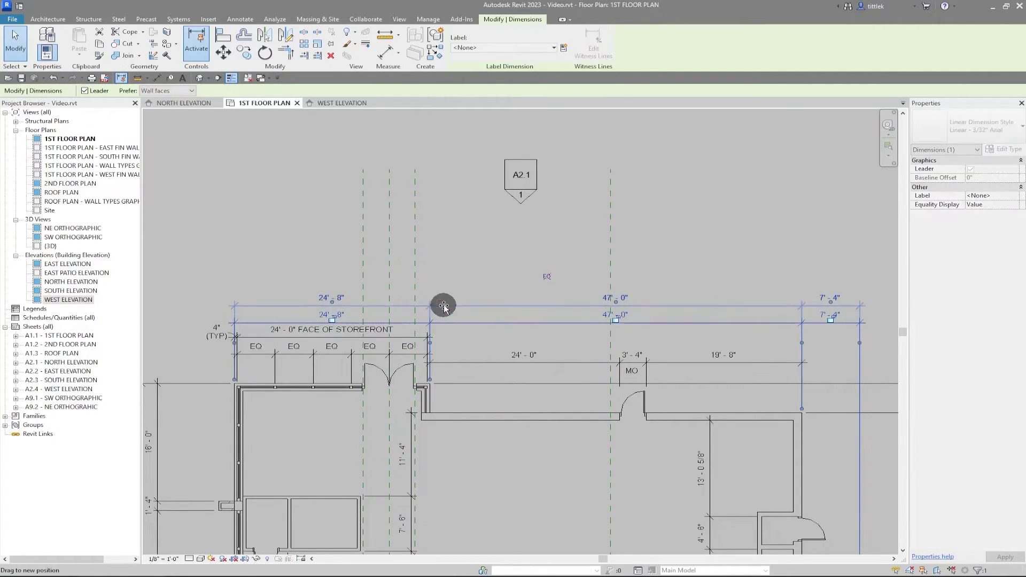
- Move the FACE OF STOREFRONT dimension and the adjacent masonry opening string outward so they share one line below the overall string
click(418, 337)
drag(418, 337, 473, 321)
click(473, 328)
- Move the EQ dimension string outward from the storefront to just below the FACE OF STOREFRONT dimension
click(329, 355)
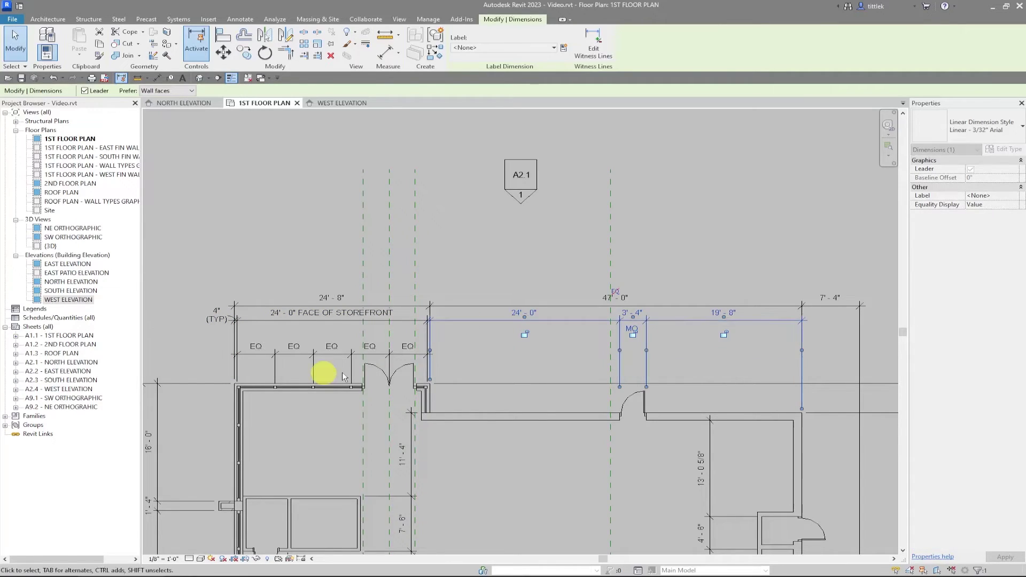
drag(328, 356, 326, 335)
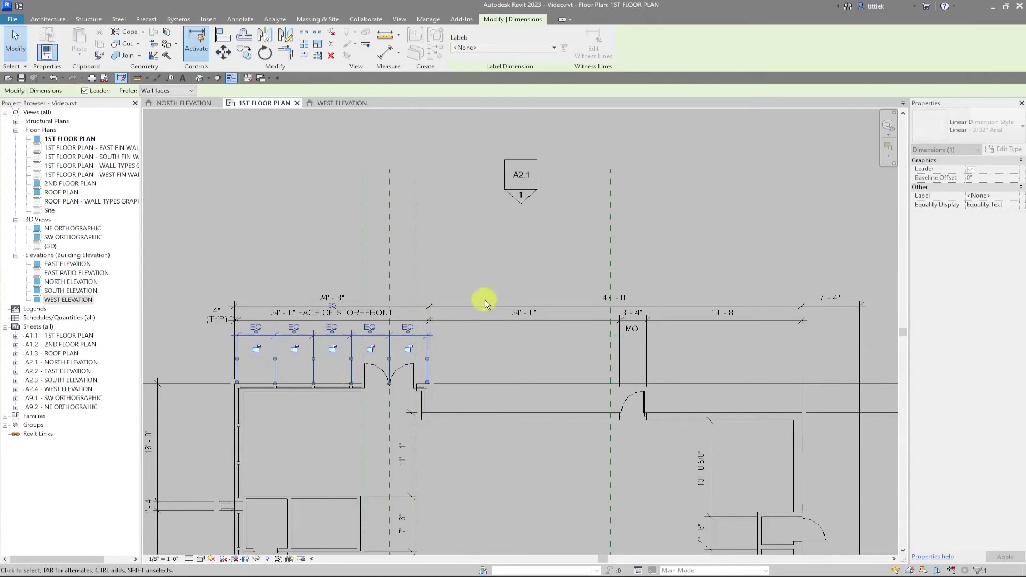
scroll(485, 304, down, 1)
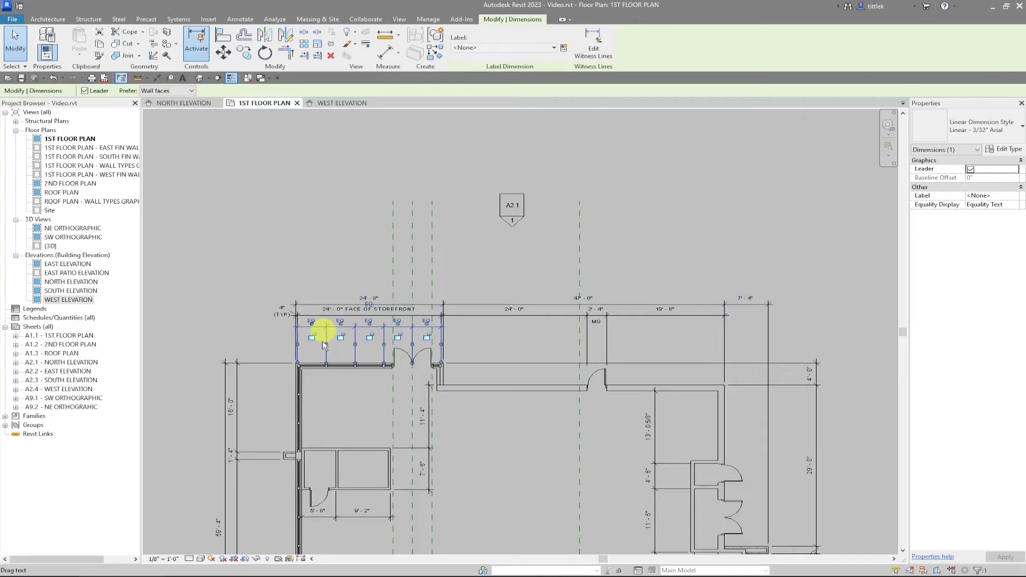
scroll(323, 342, up, 1)
scroll(378, 347, up, 1)
click(694, 355)
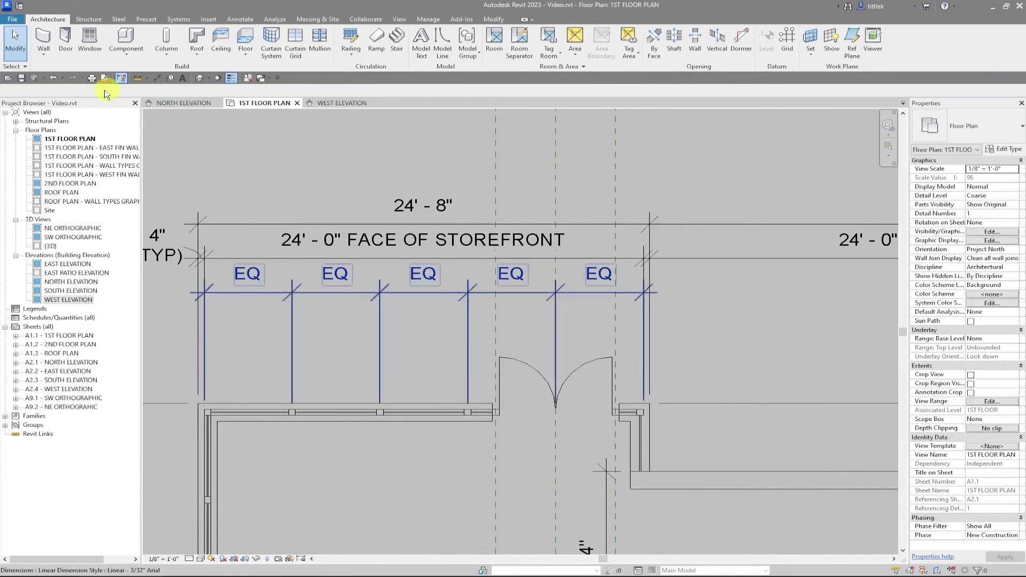
- Add an aligned dimension from the mullion grid line west of the double door to the west jamb grid line, below the EQ string
click(137, 78)
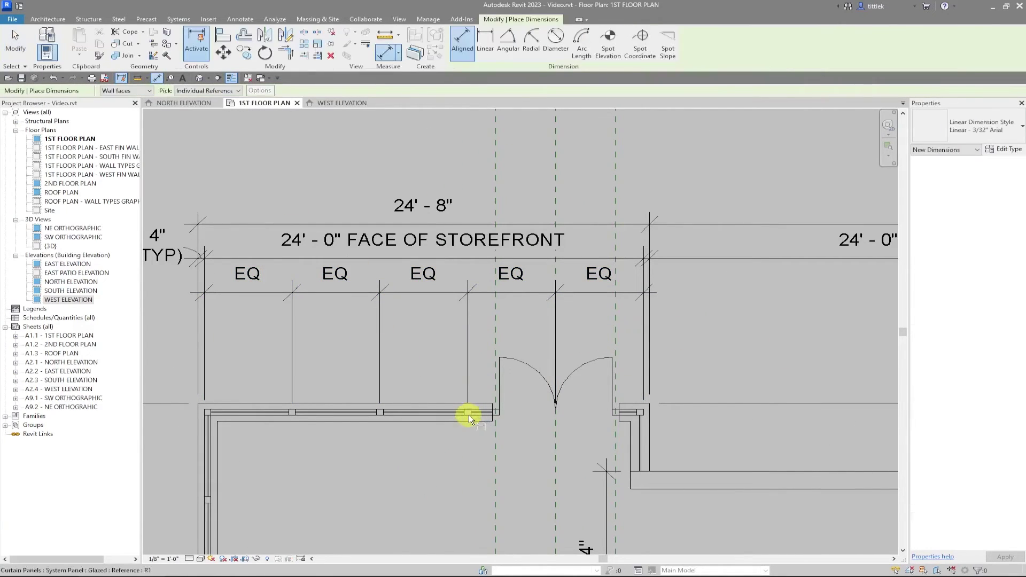
scroll(469, 415, up, 2)
scroll(469, 415, up, 2)
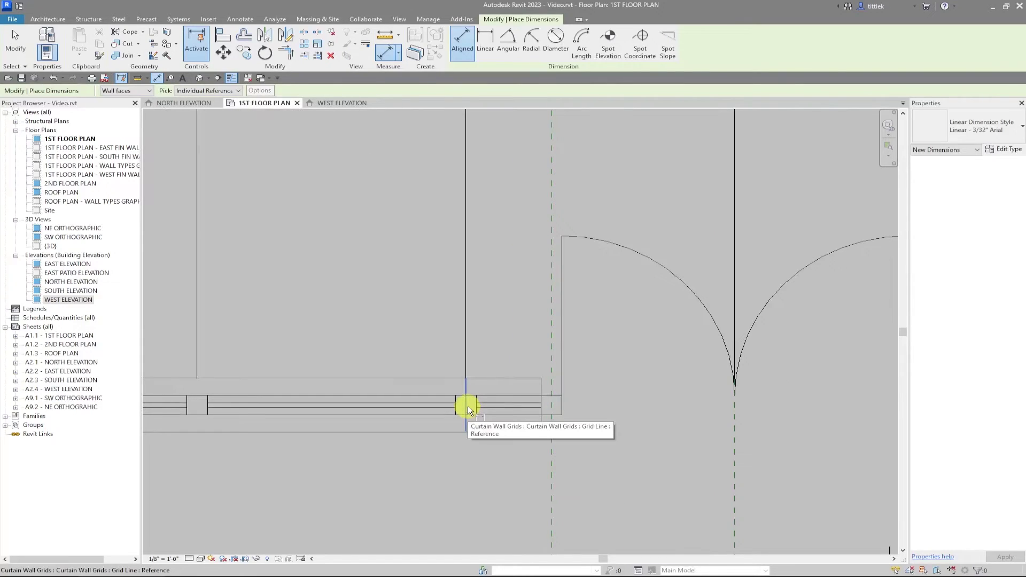
click(467, 405)
scroll(410, 407, down, 2)
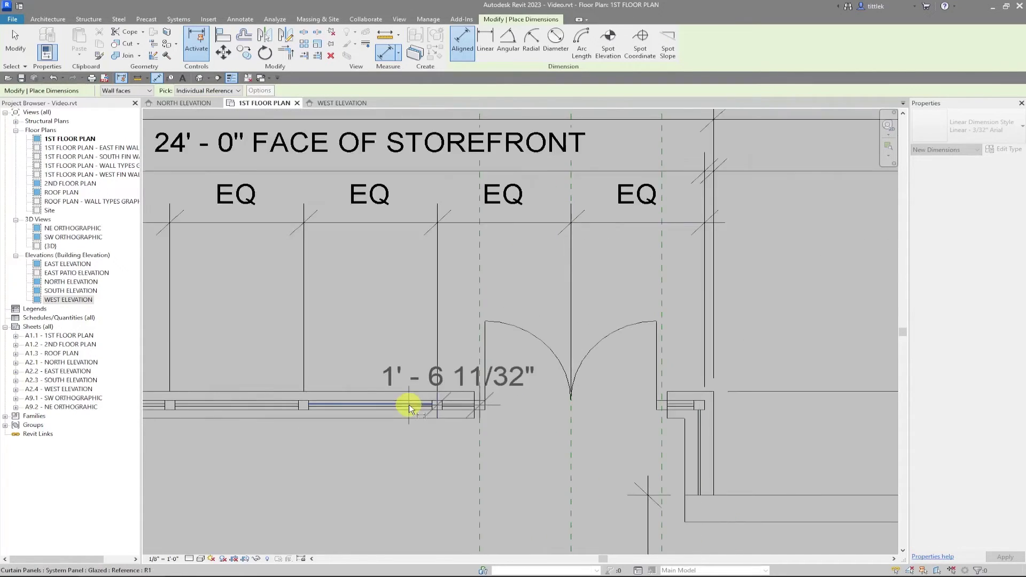
click(409, 408)
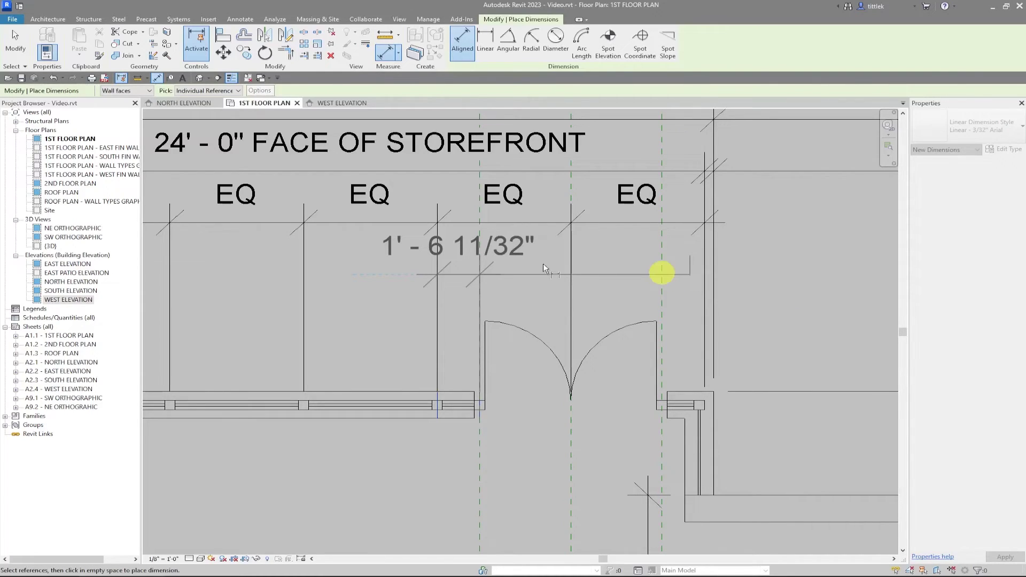
click(457, 290)
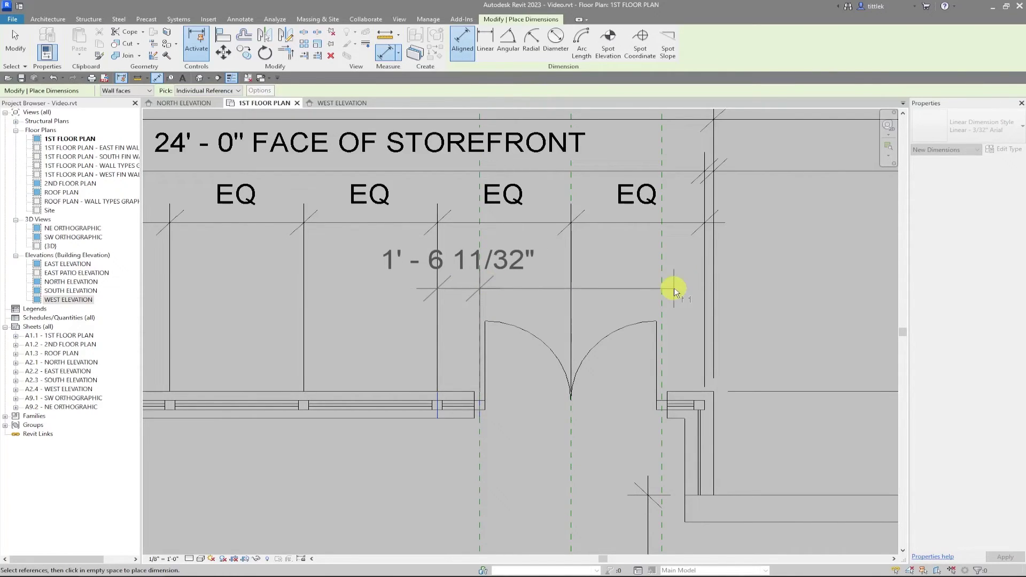
click(496, 276)
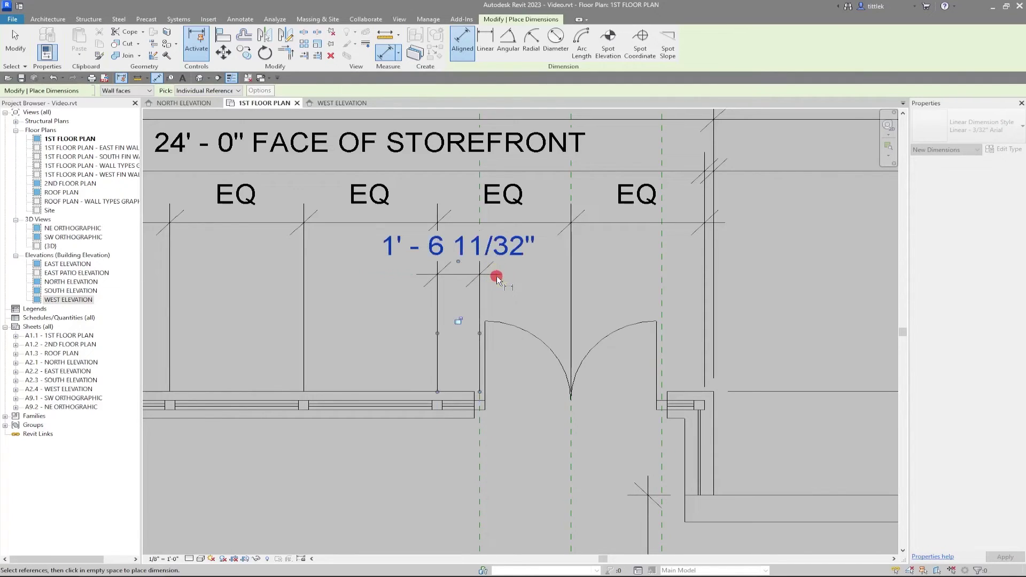
- Dimension the door opening from the west to the east jamb grid line, in line with the neighbouring jamb dimension
click(477, 404)
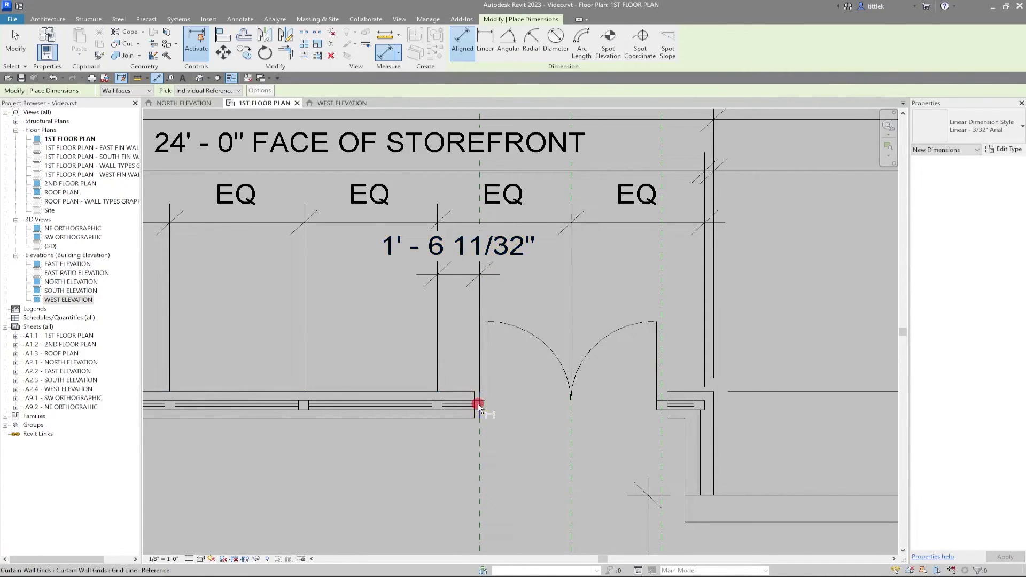
click(665, 402)
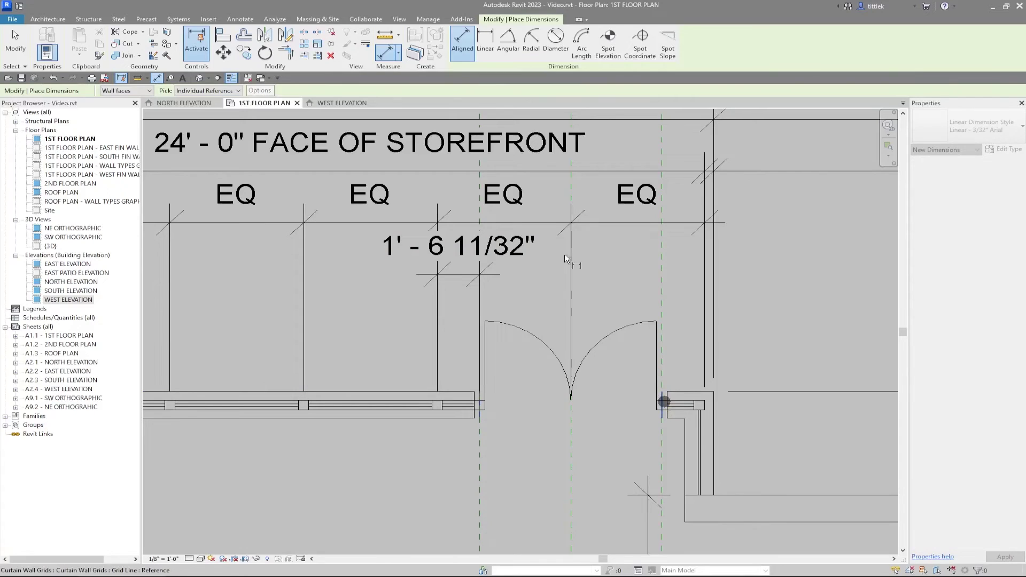
click(484, 274)
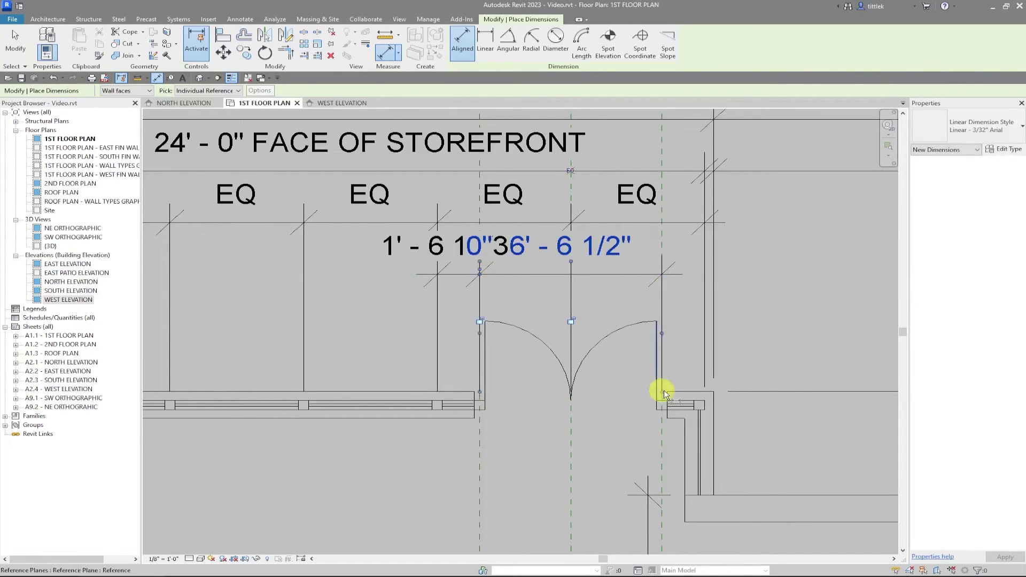
- Dimension from the double door's east jamb grid line to the outer face of the corner mullion, in line with the door opening dimension
scroll(662, 405, up, 5)
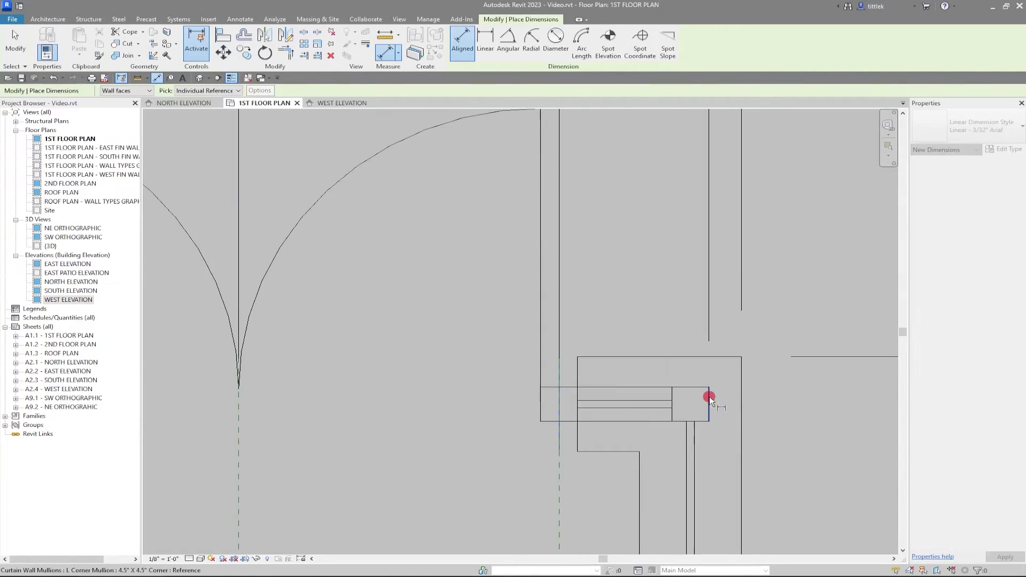
scroll(708, 396, down, 5)
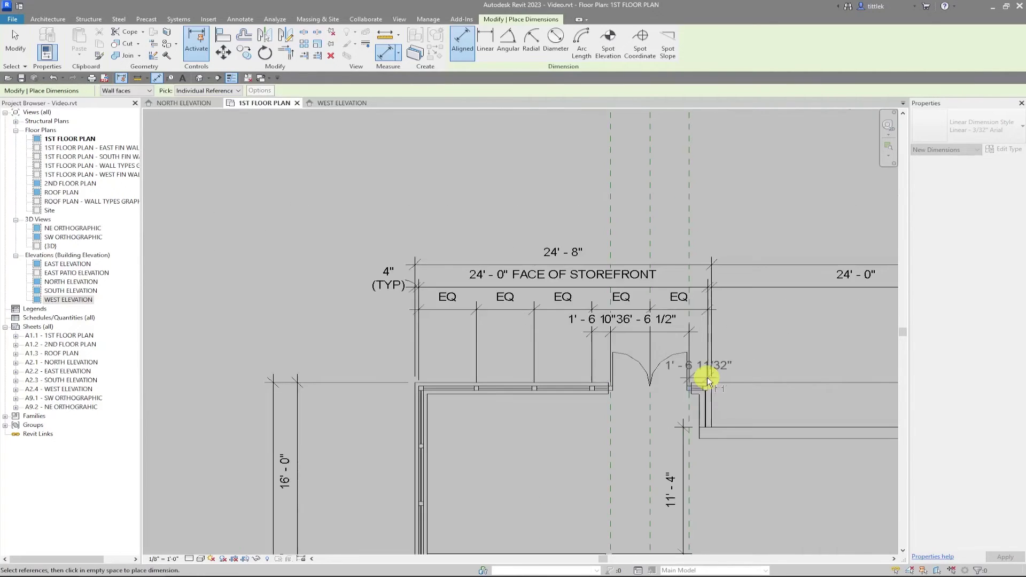
scroll(700, 345, up, 3)
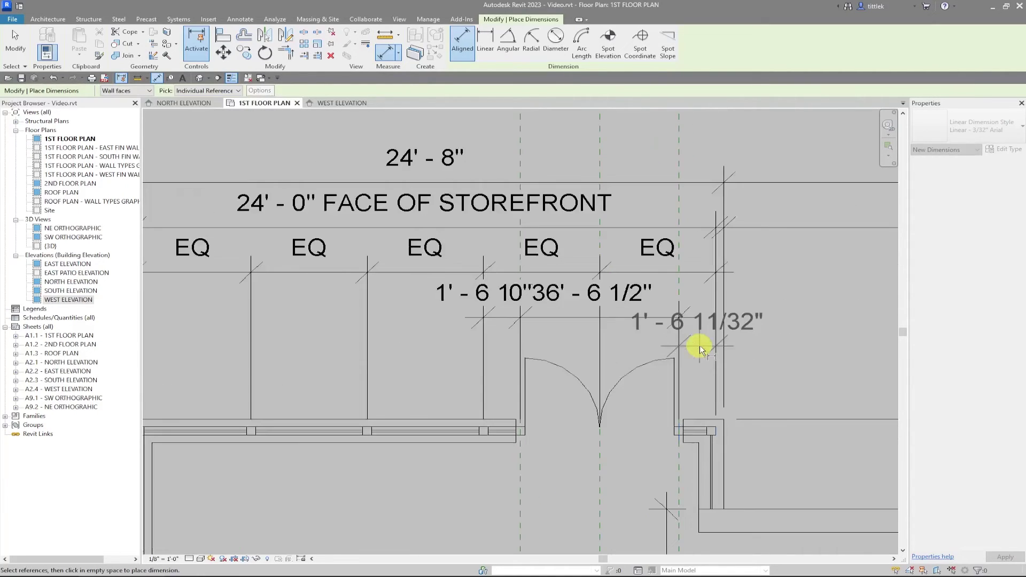
click(689, 321)
key(Escape)
key(Escape)
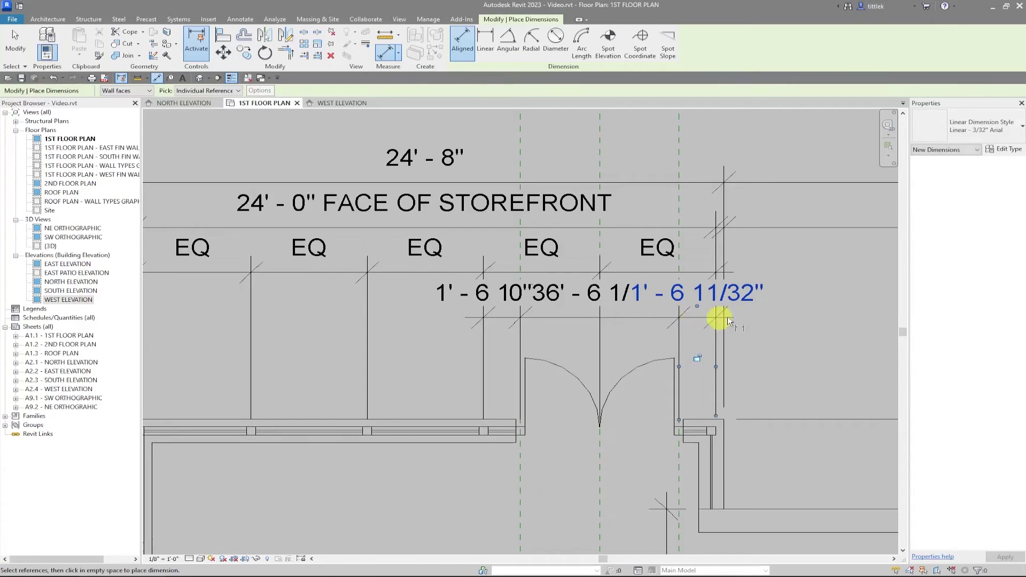
- Replace the values of the short dimensions on both sides of the double door with the text EQ
click(464, 298)
key(Escape)
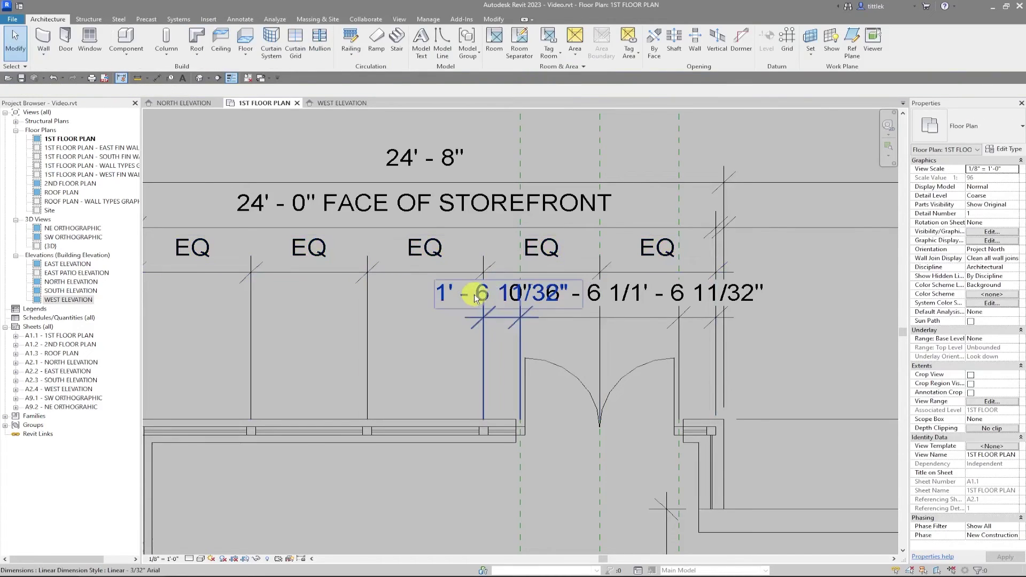
click(442, 296)
click(652, 293)
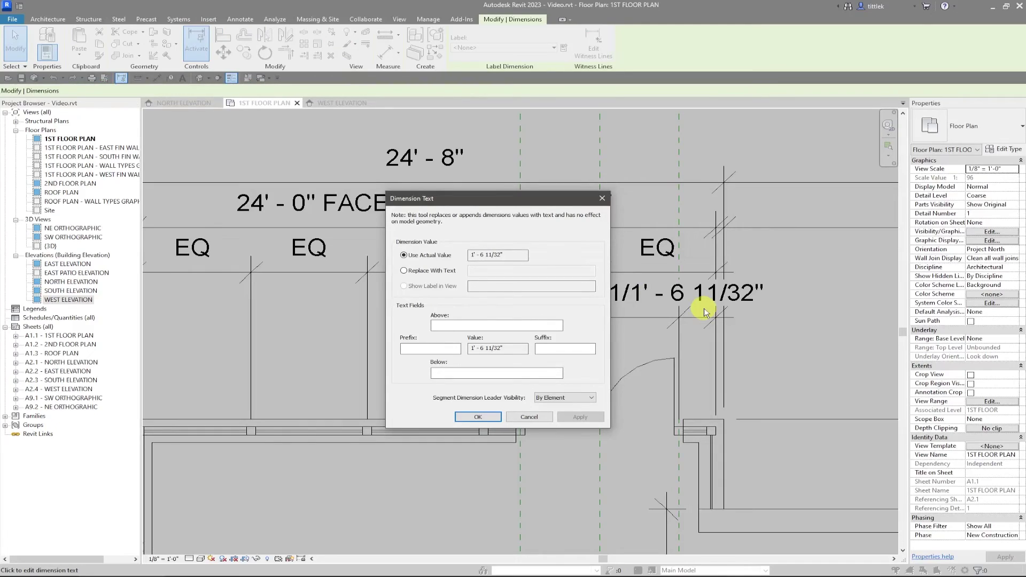
click(512, 271)
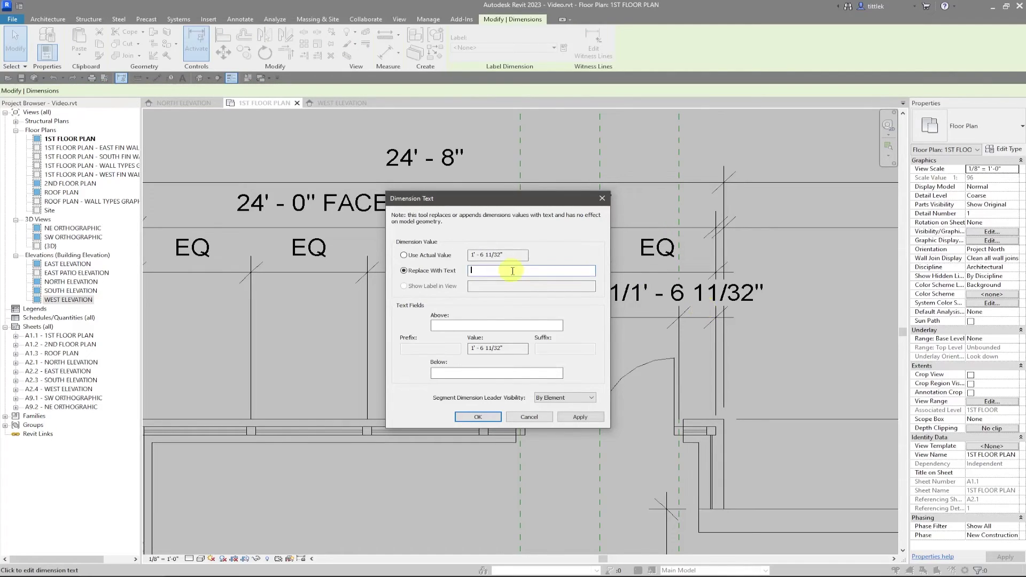
click(419, 265)
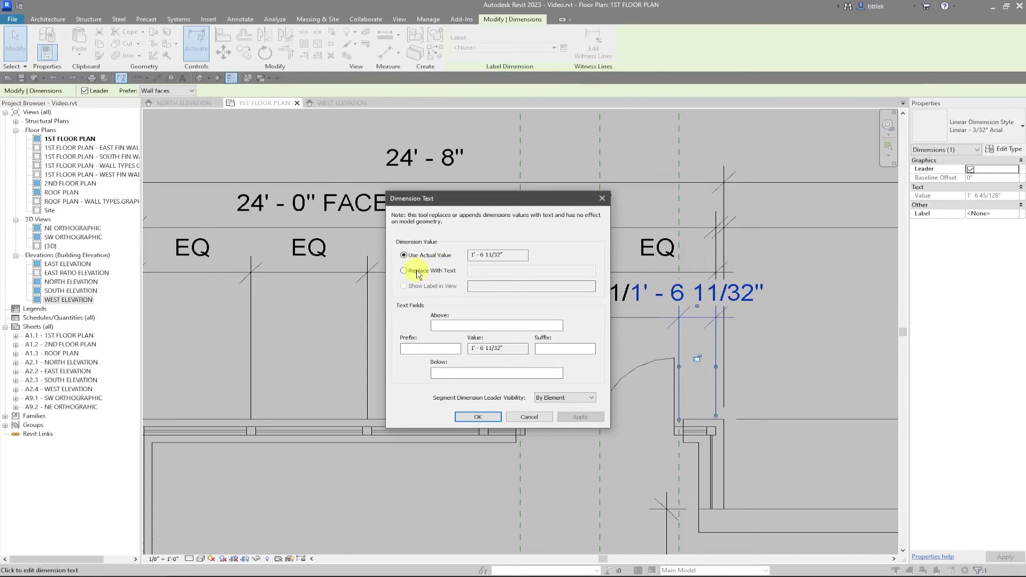
click(505, 271)
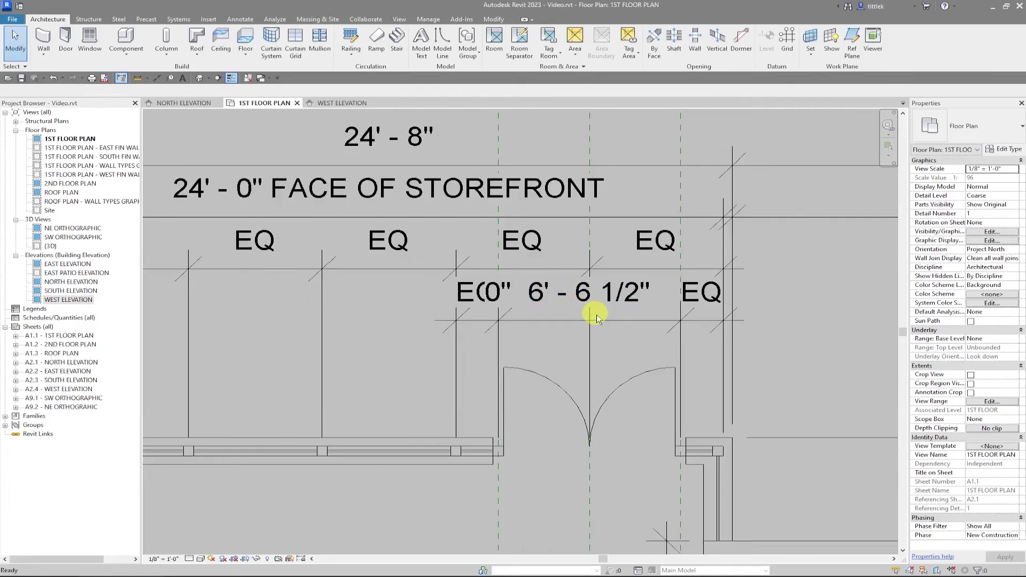
- Remove the duplicate west jamb witness line from the door opening dimension to eliminate its zero-length segment
click(596, 315)
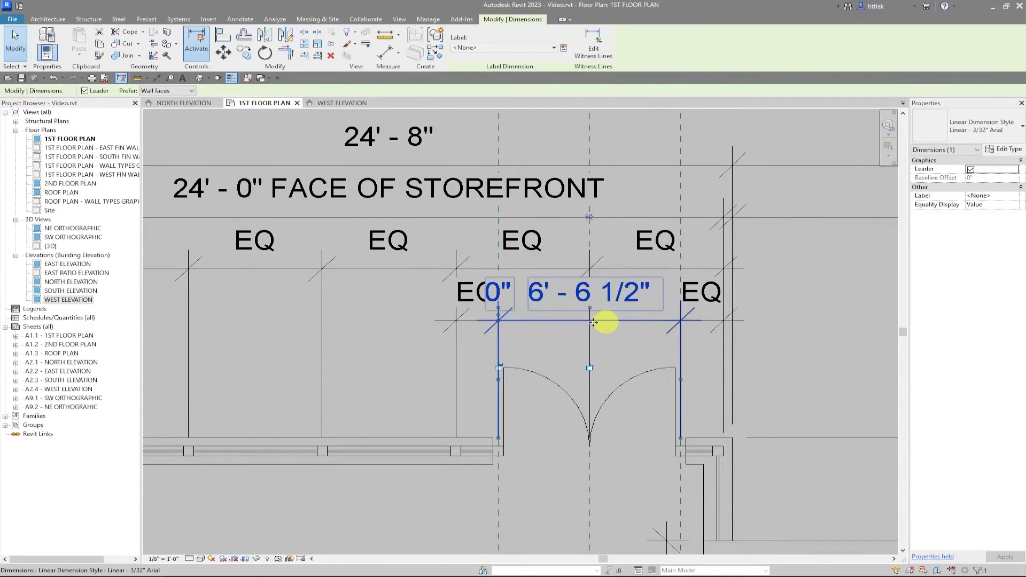
click(601, 38)
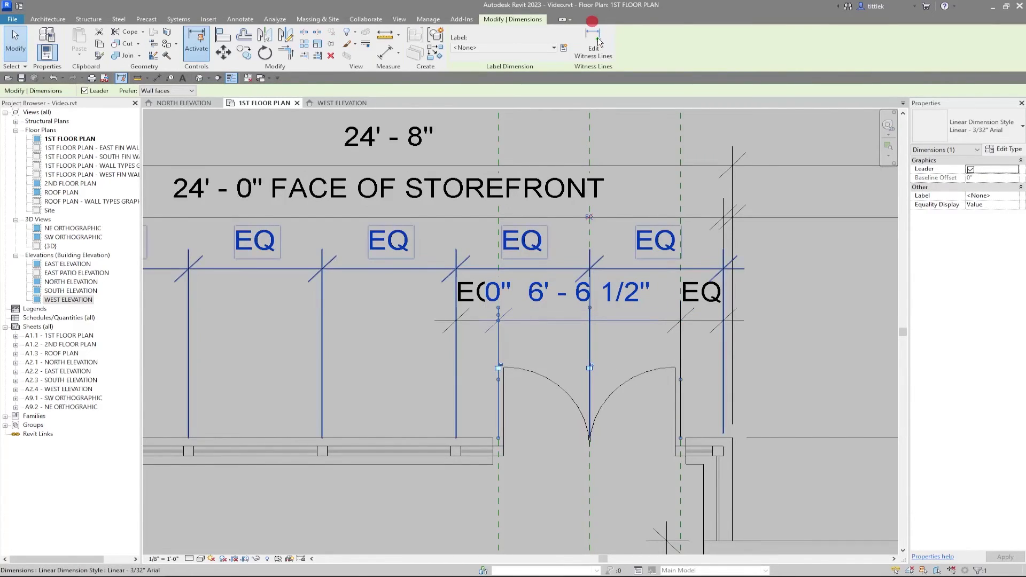
click(496, 453)
click(571, 345)
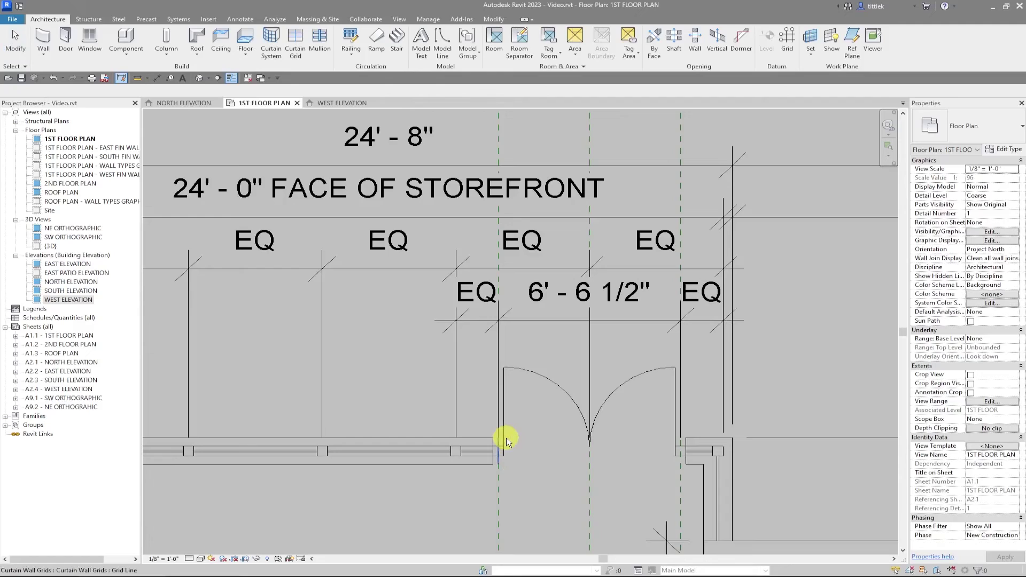
scroll(498, 441, up, 2)
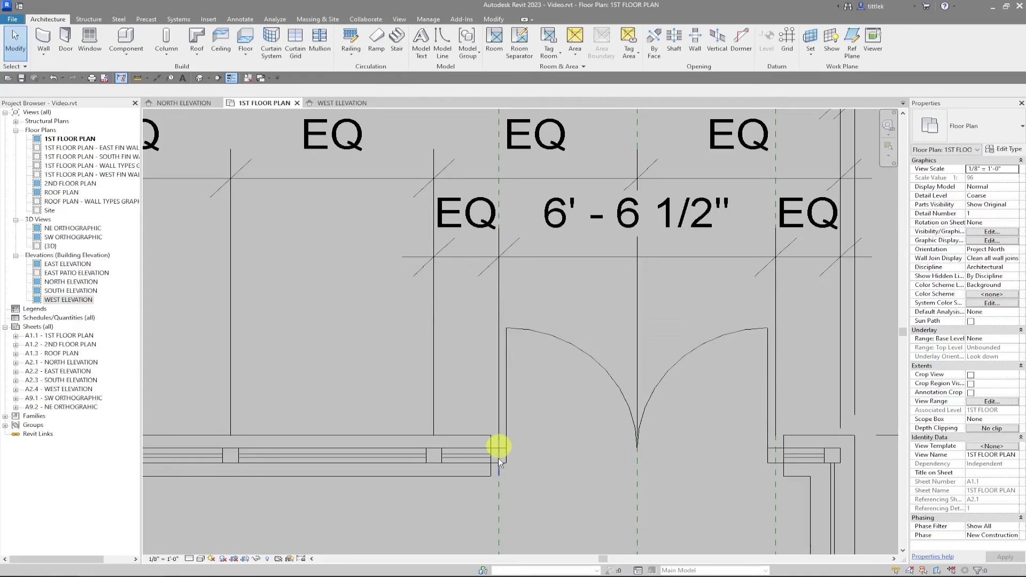
scroll(652, 362, down, 1)
key(d)
key(i)
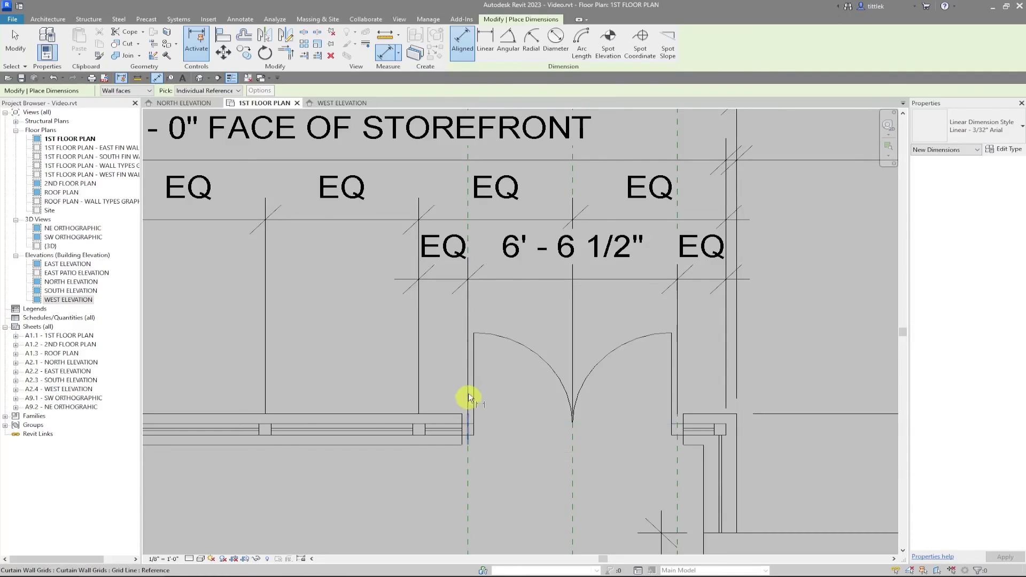
scroll(470, 417, down, 2)
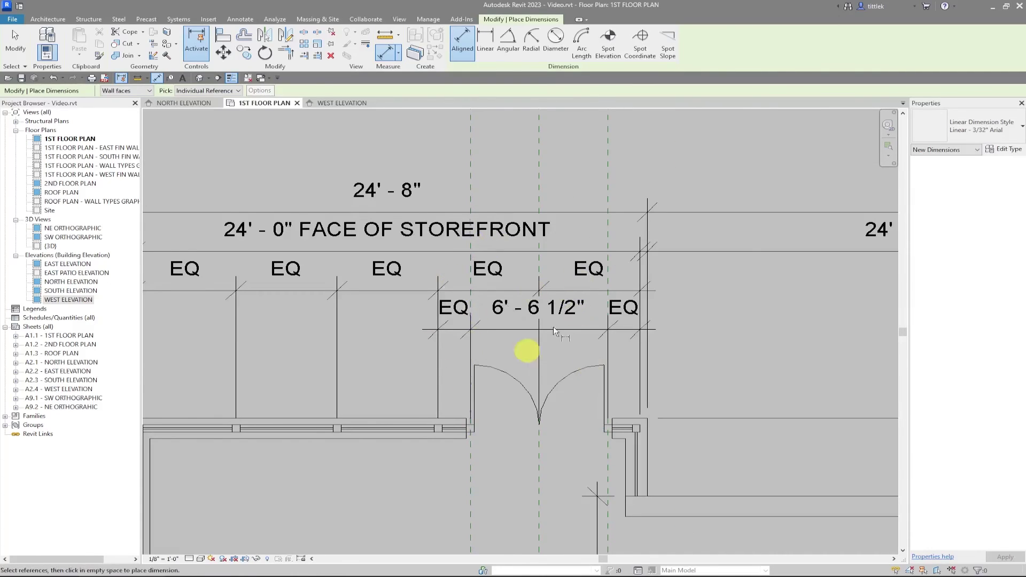
middle_drag(508, 344, 604, 369)
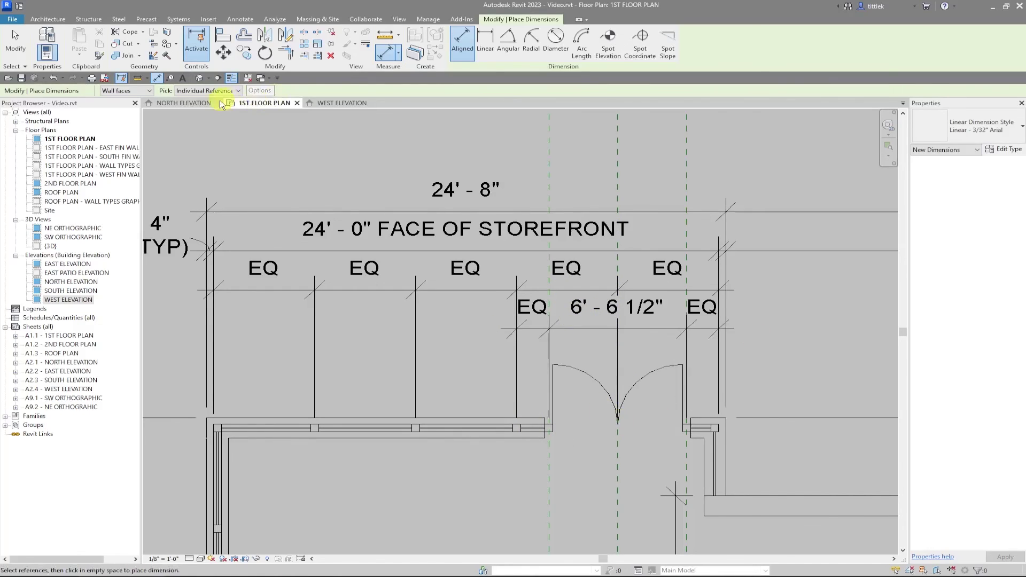
click(176, 105)
click(272, 103)
- Switch to the reference PDF in Revu and examine the first-floor plan's north, west and south storefront dimensions
middle_drag(706, 457, 503, 262)
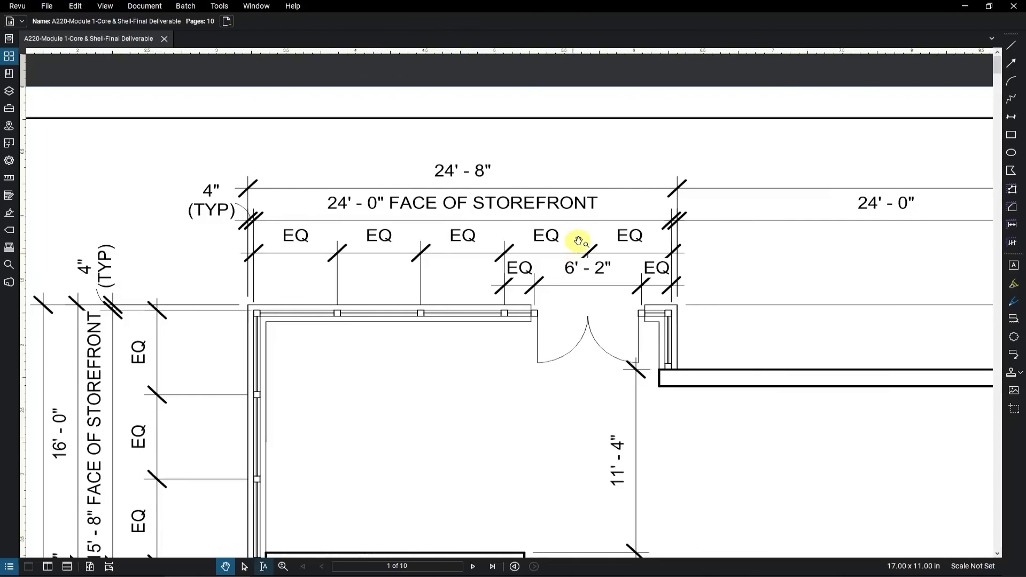
scroll(579, 241, down, 2)
drag(547, 378, 572, 265)
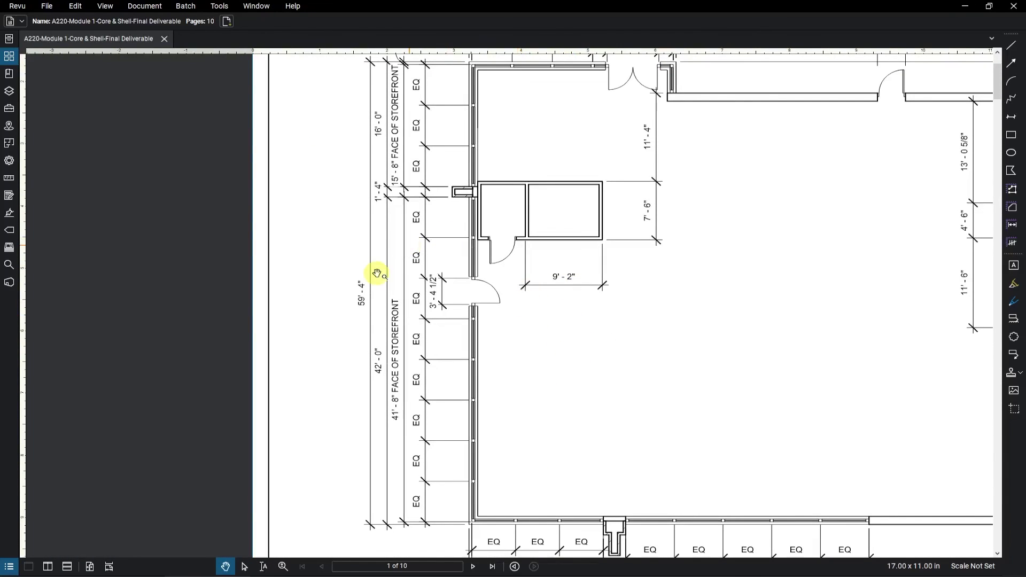
drag(612, 408, 551, 267)
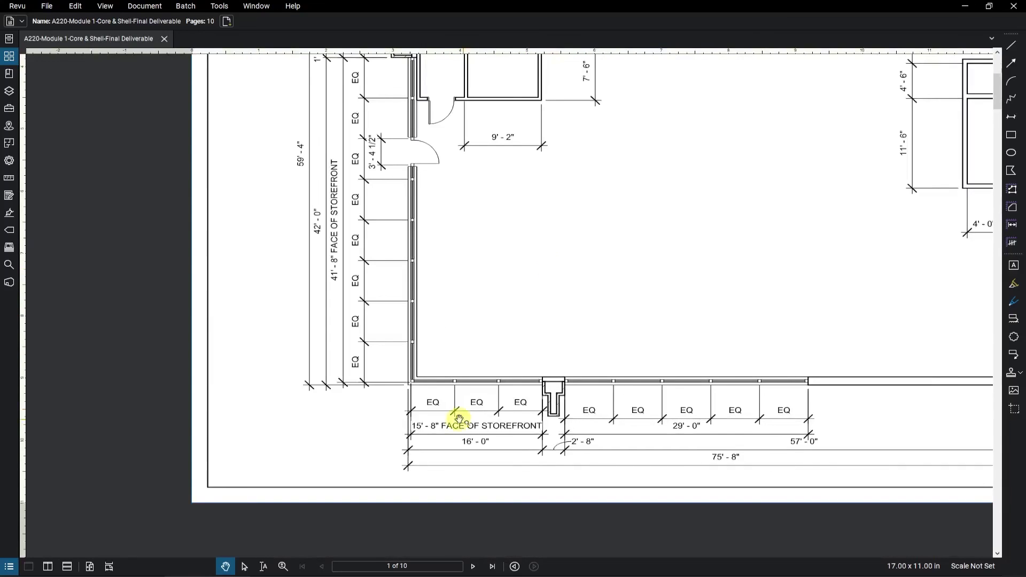